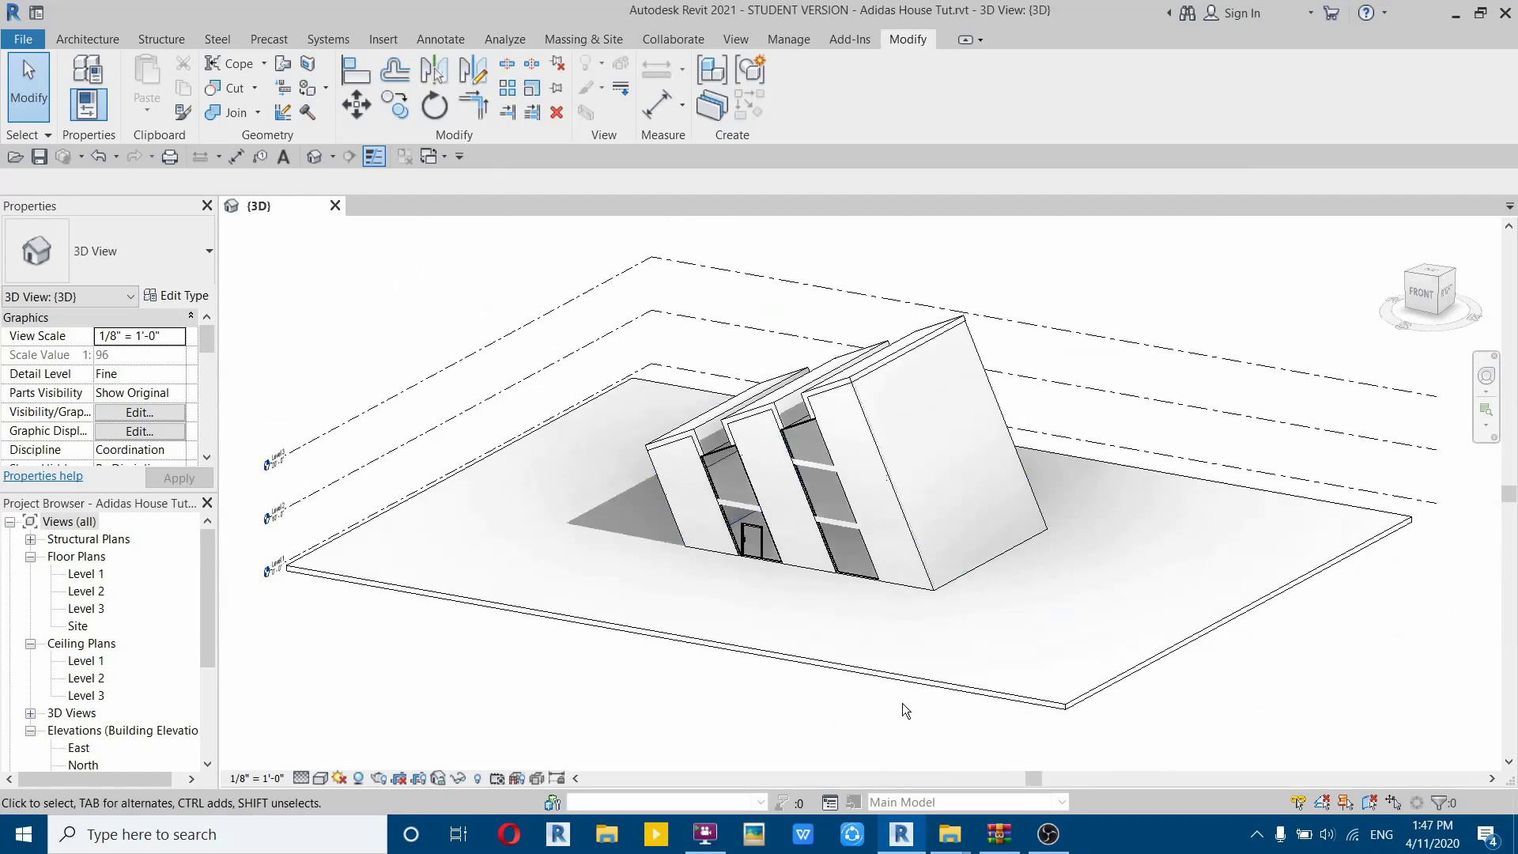
Display the finished slanted building in the Realistic visual style and examine its front and side in the 3D view.
scroll(949, 648, up, 2)
shift+middle_drag(998, 599, 959, 582)
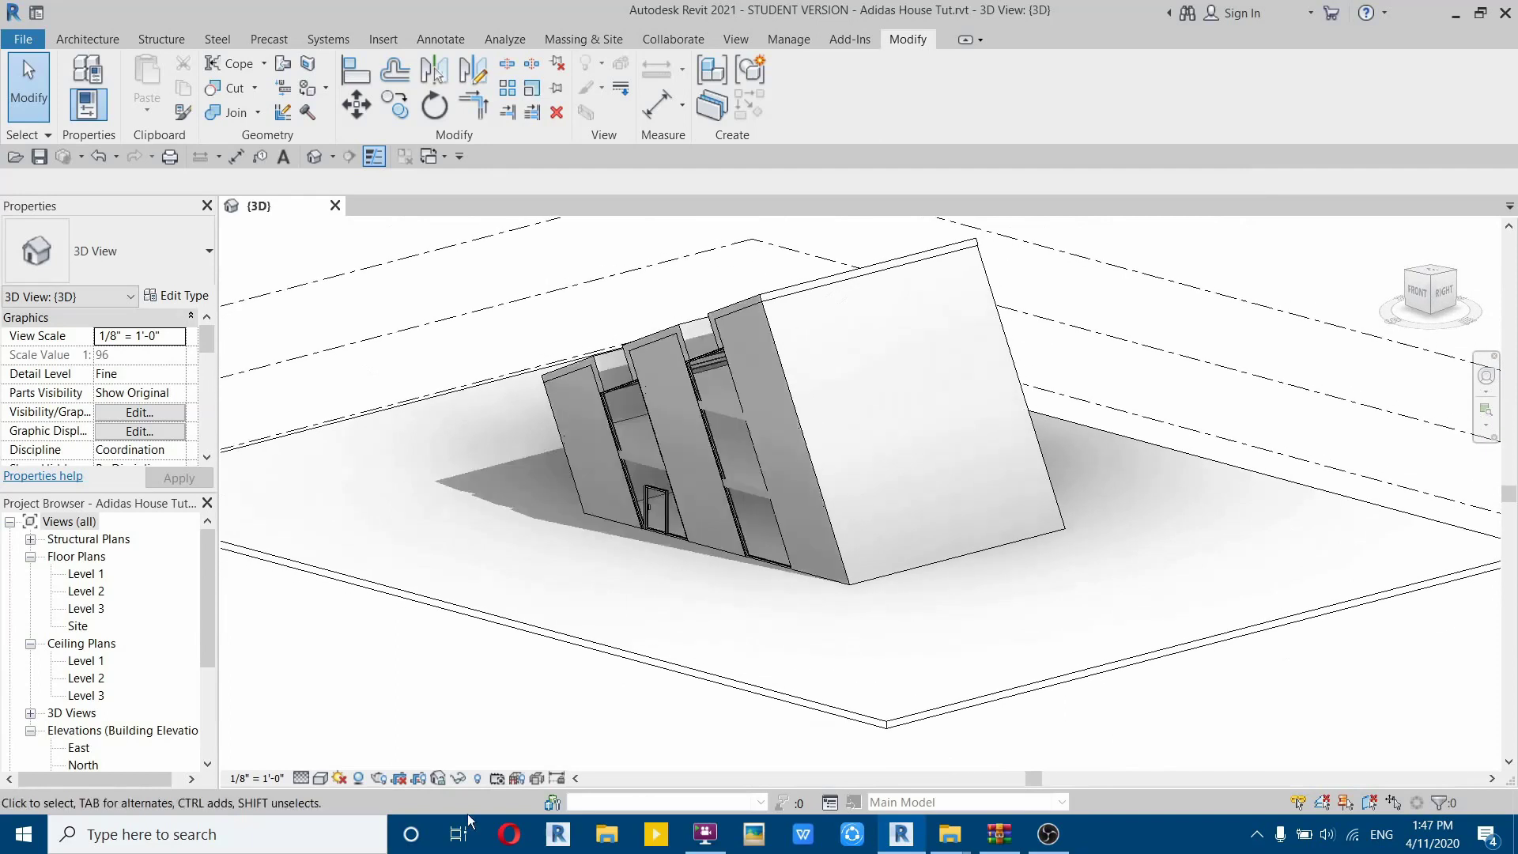
click(317, 779)
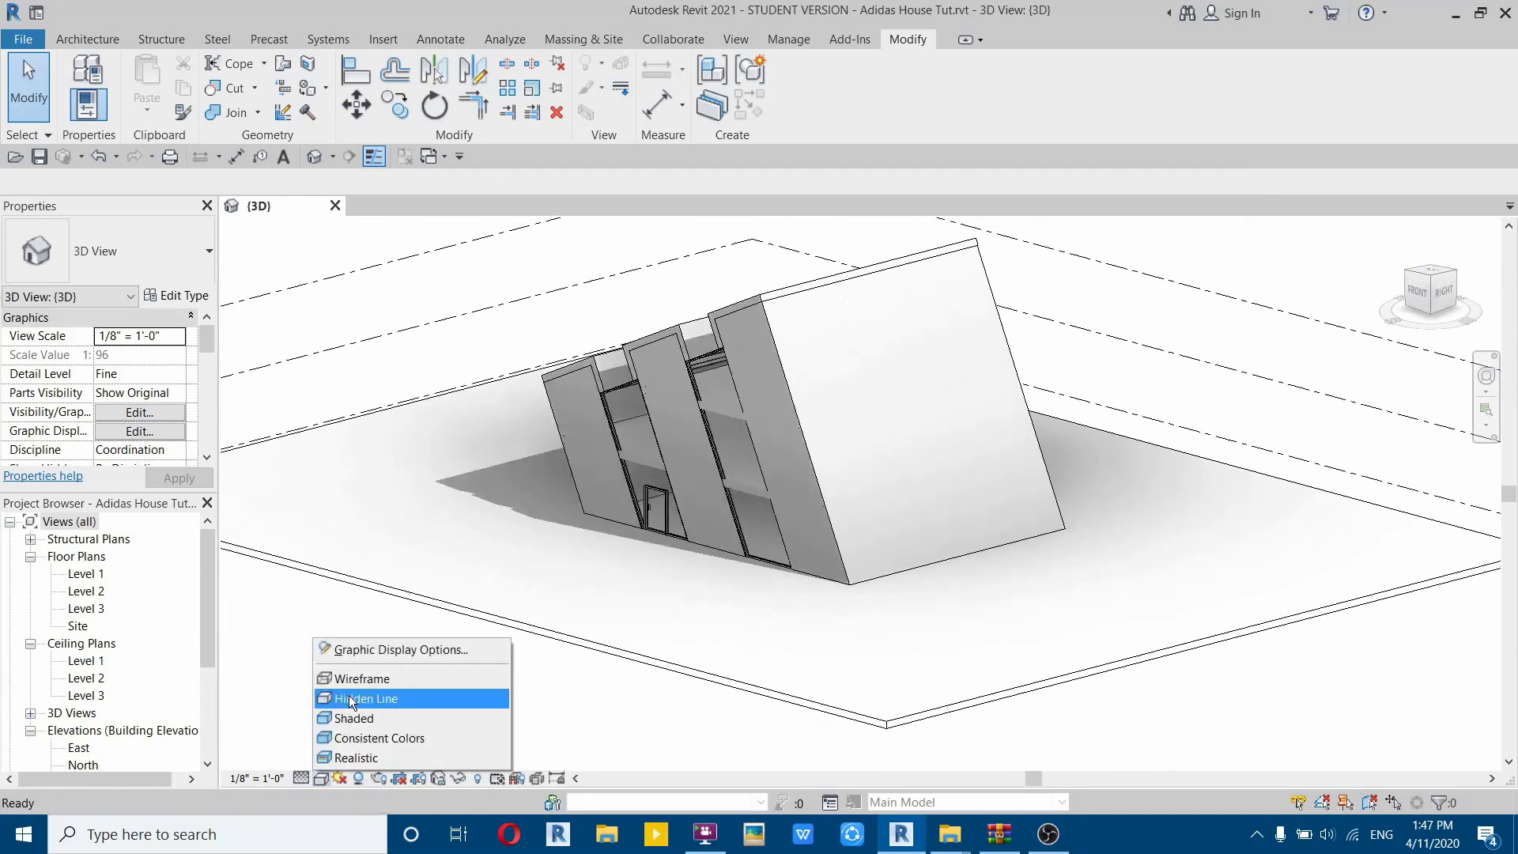
click(411, 758)
shift+middle_drag(713, 591, 285, 626)
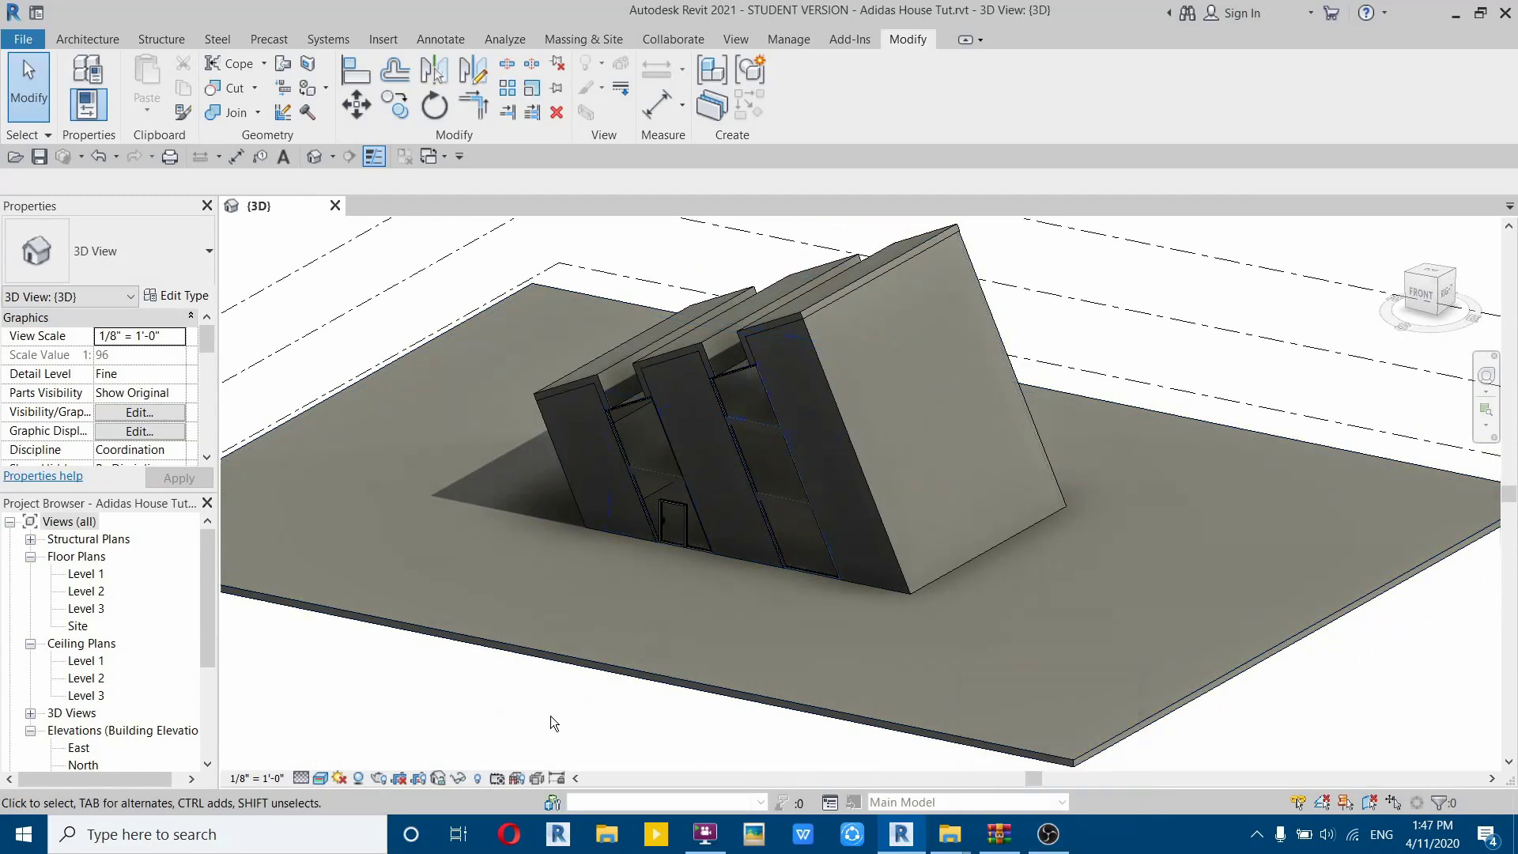
click(320, 778)
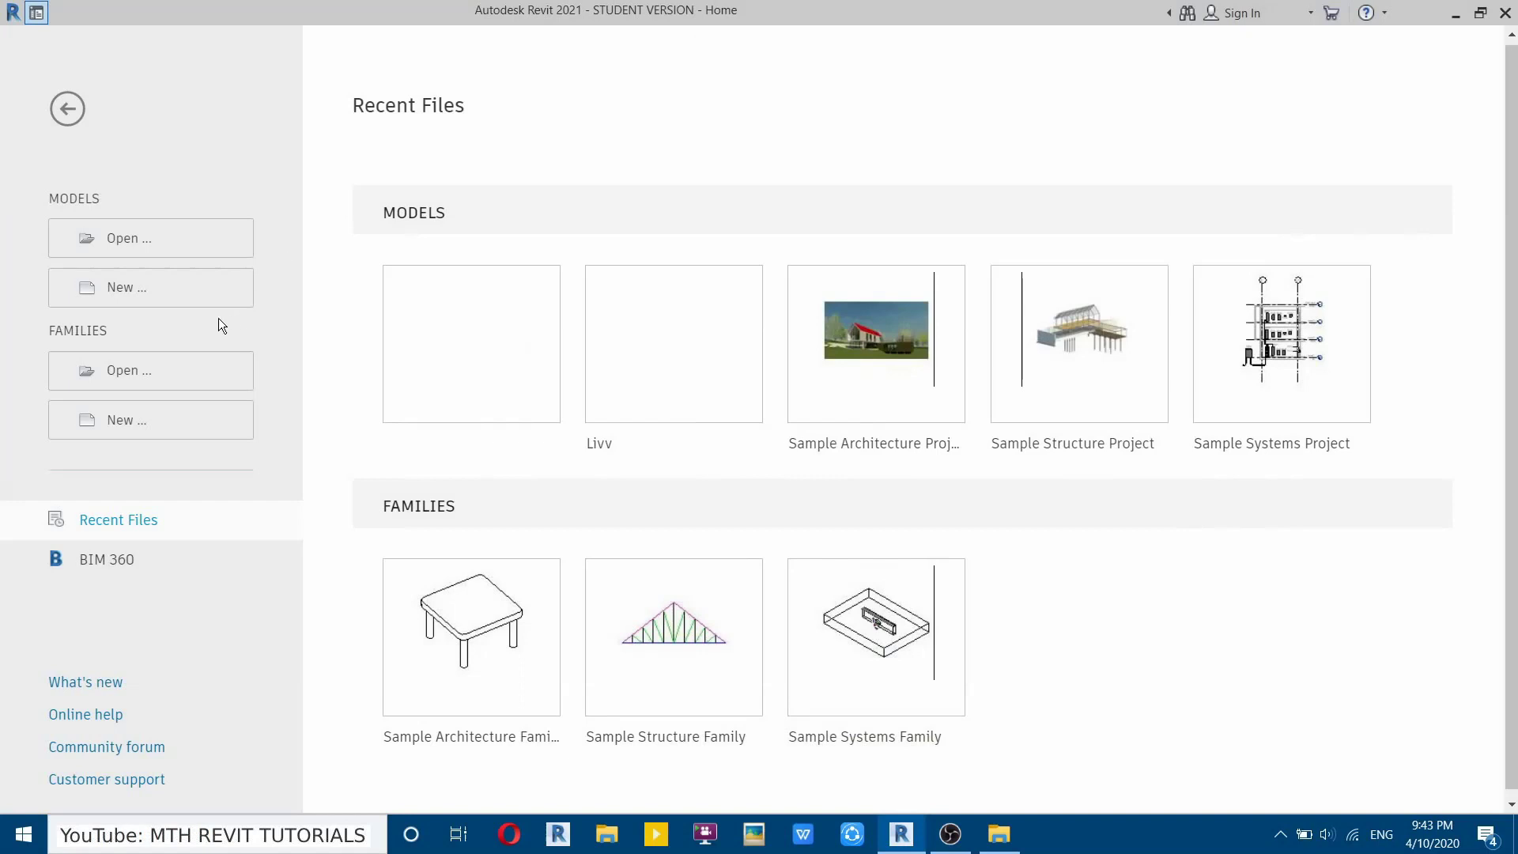
Create a new project from the Imperial-Architectural Template.
click(126, 288)
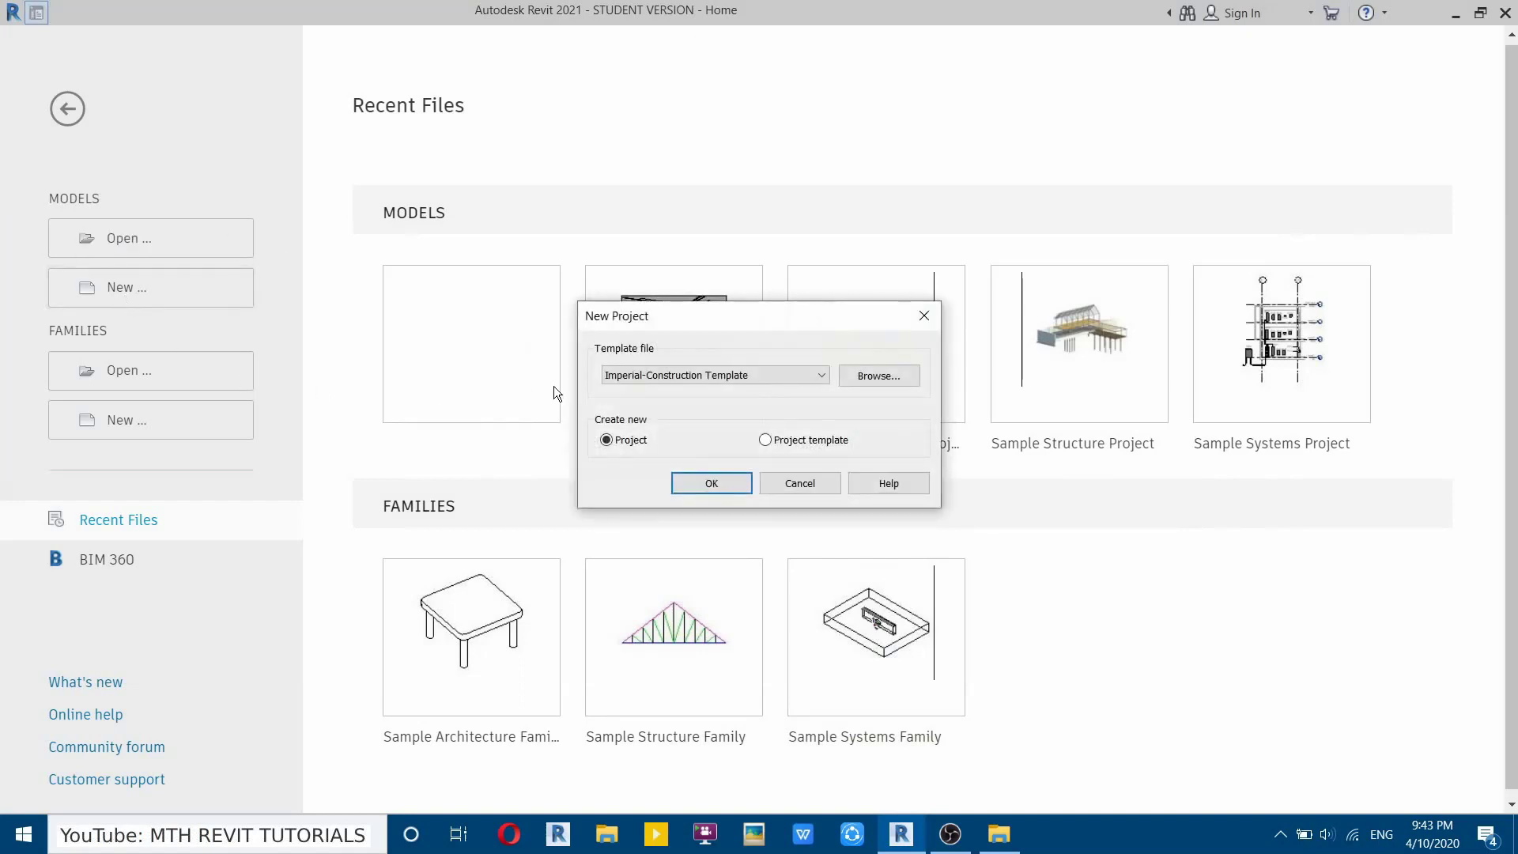
click(675, 375)
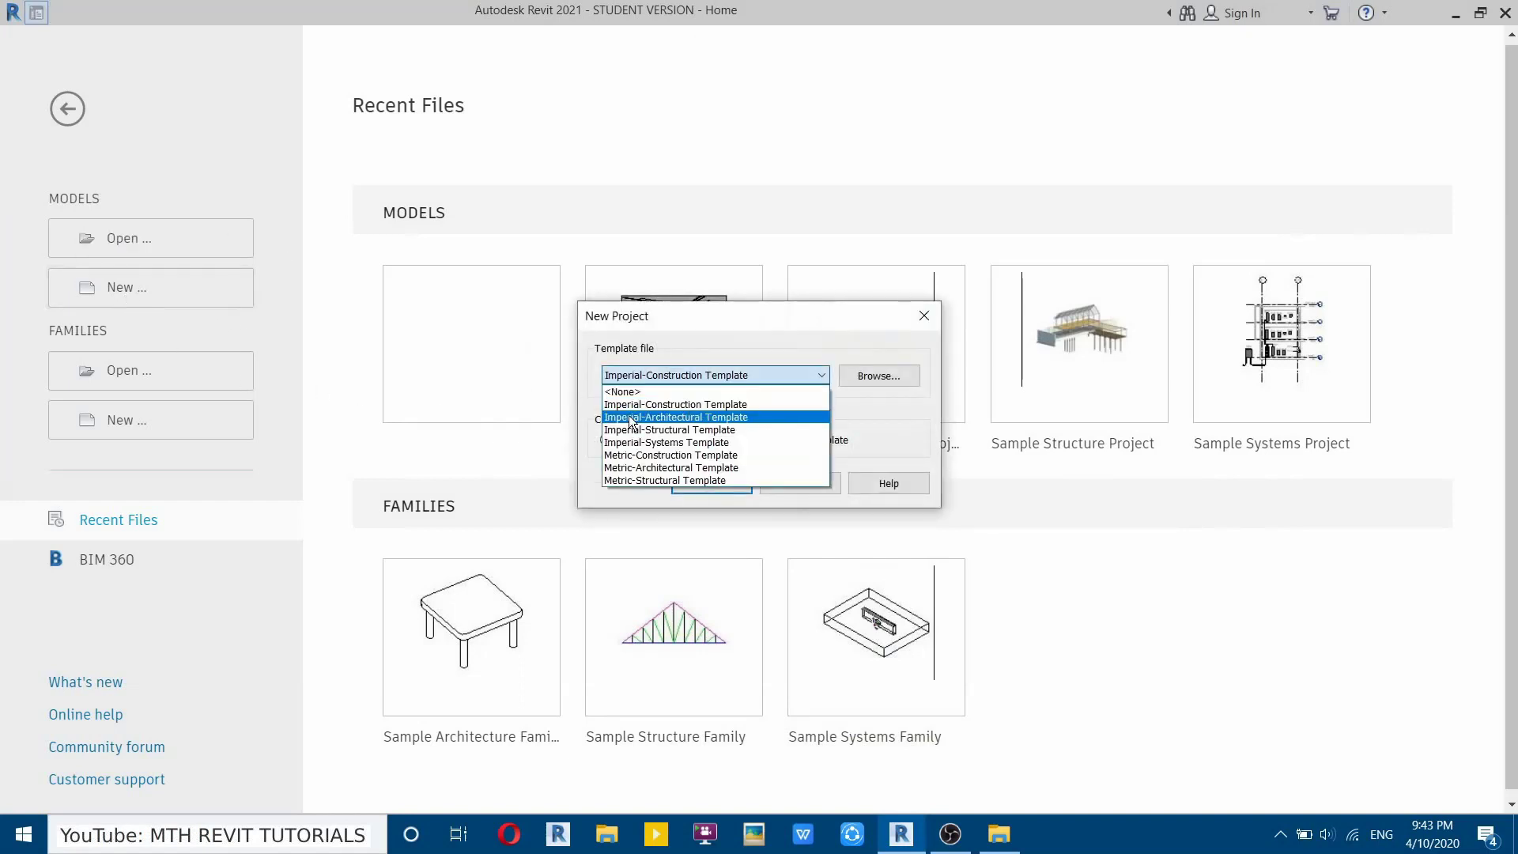
click(700, 417)
click(713, 475)
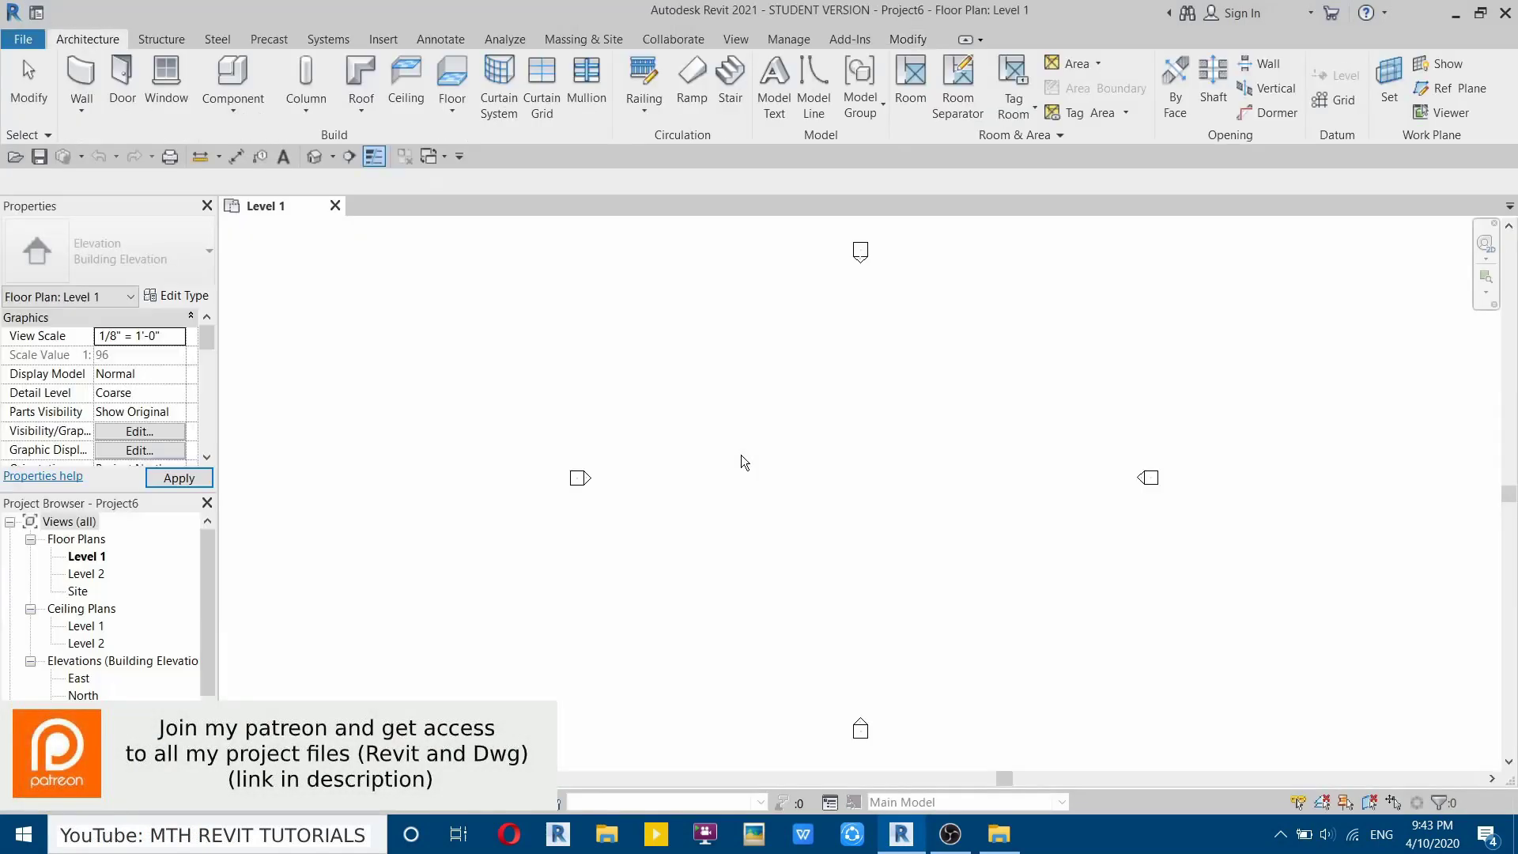
In the South elevation, draw a third level at 20' - 0" above the two existing levels, matching their extent.
middle_drag(873, 530, 861, 518)
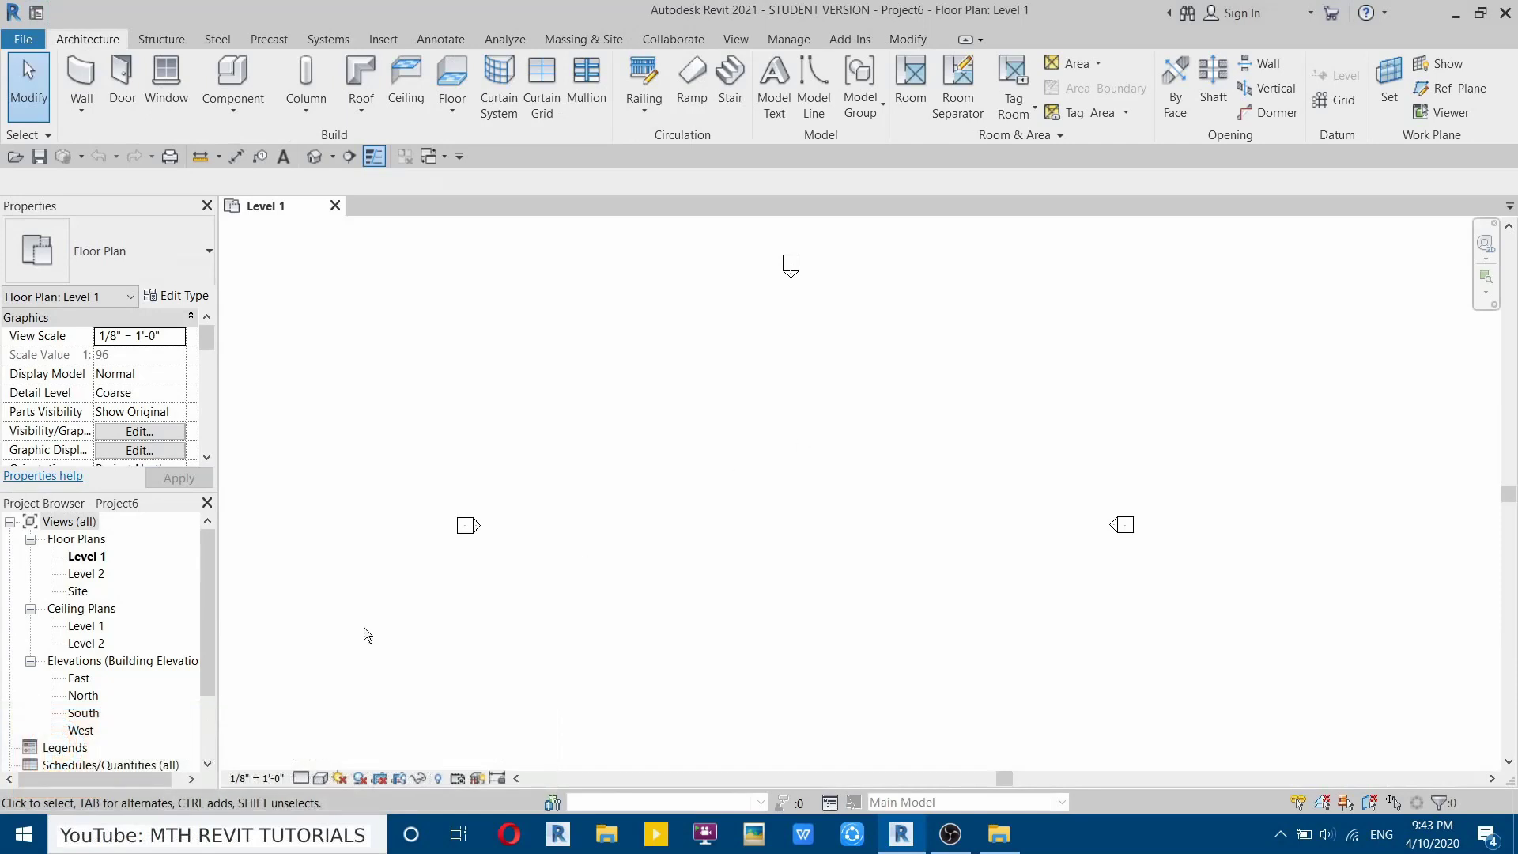
double_click(83, 712)
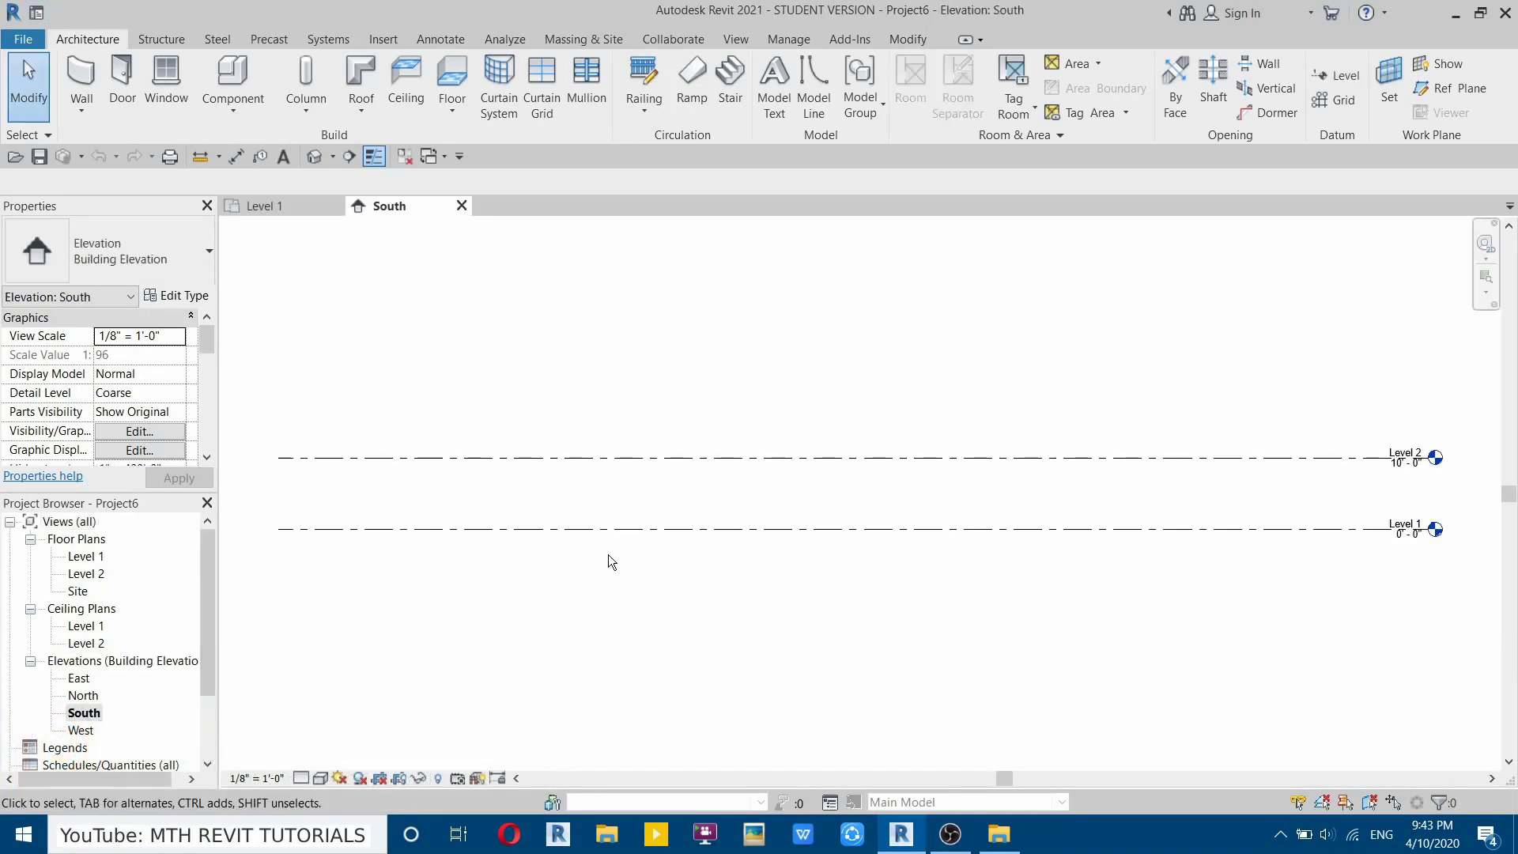
middle_drag(664, 514, 719, 540)
click(496, 488)
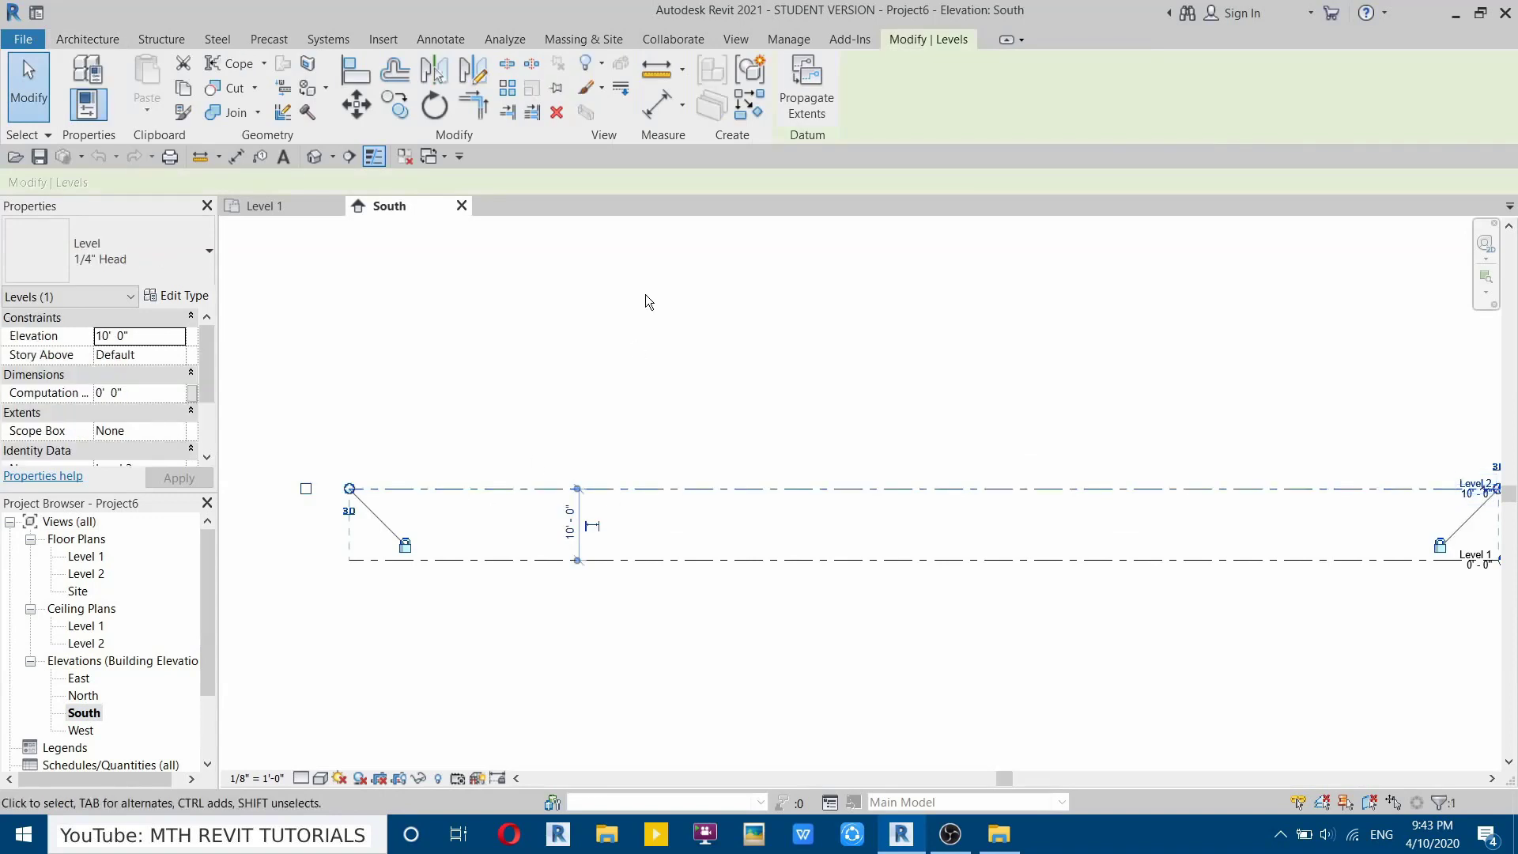
key(l)
key(l)
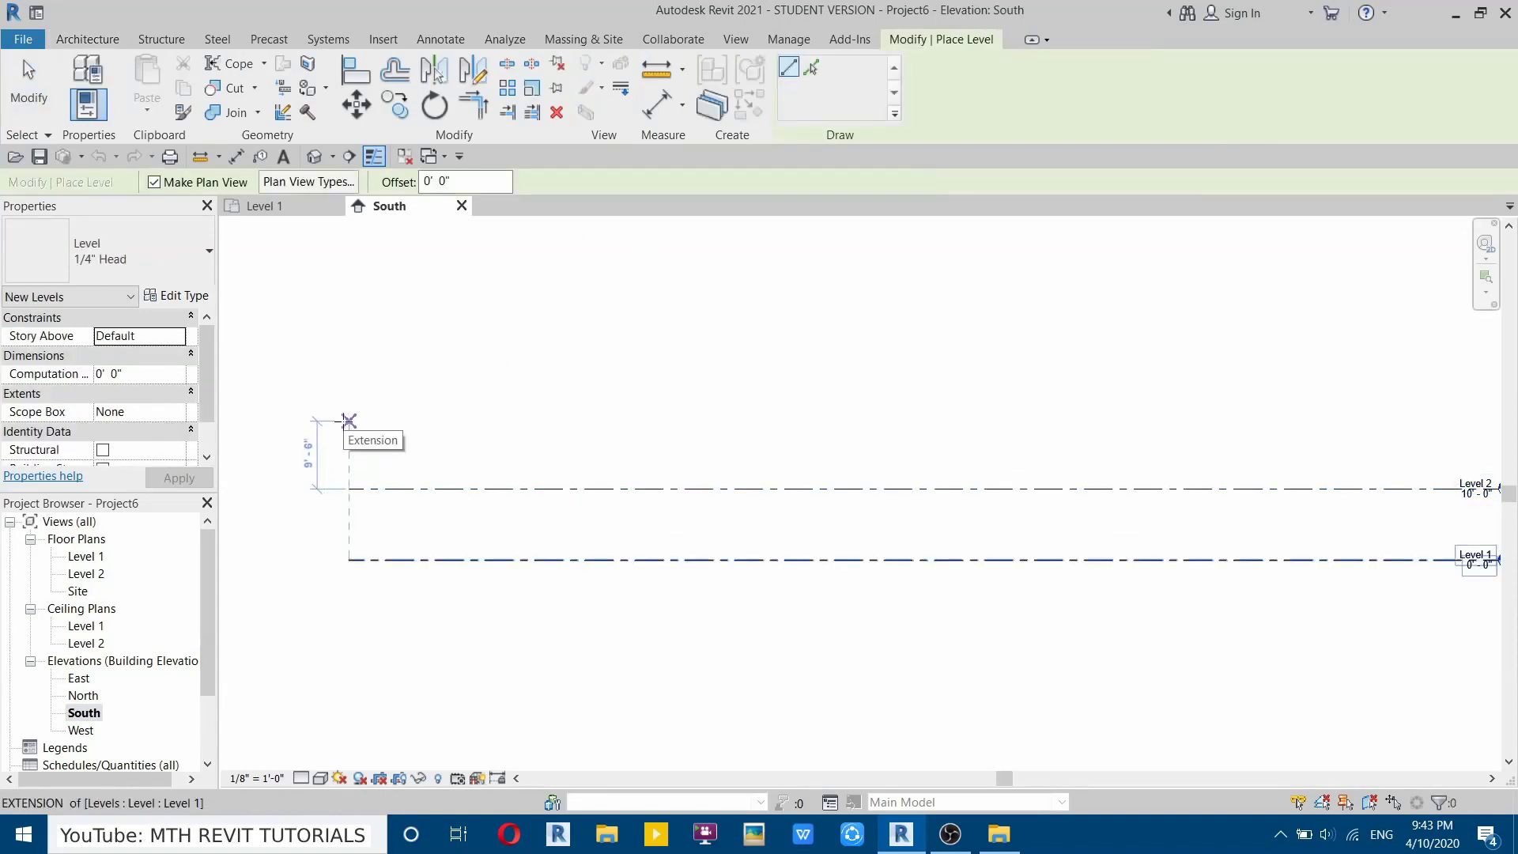
click(340, 417)
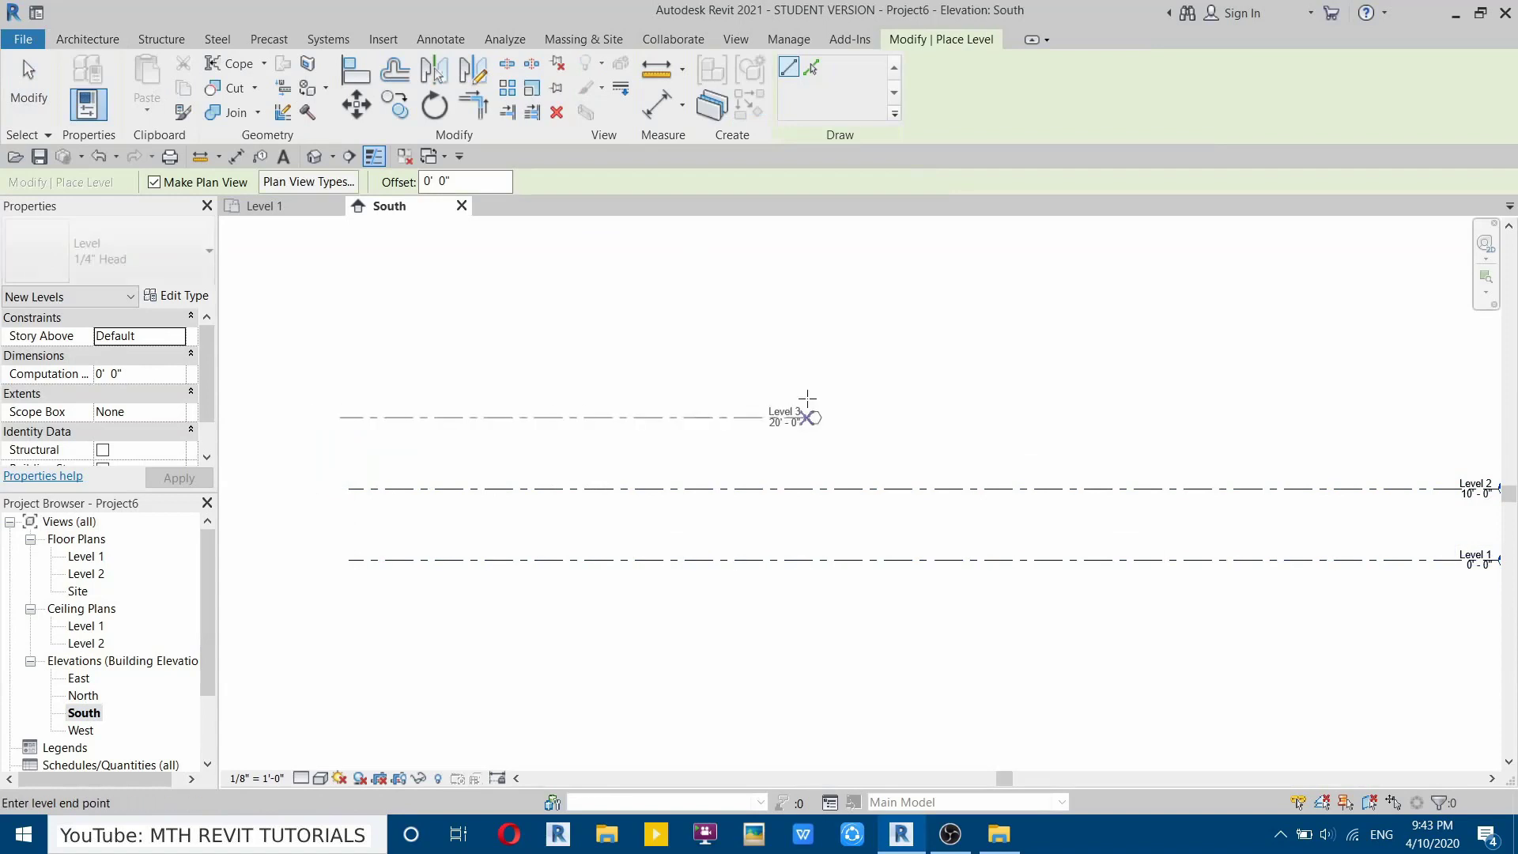
click(1249, 423)
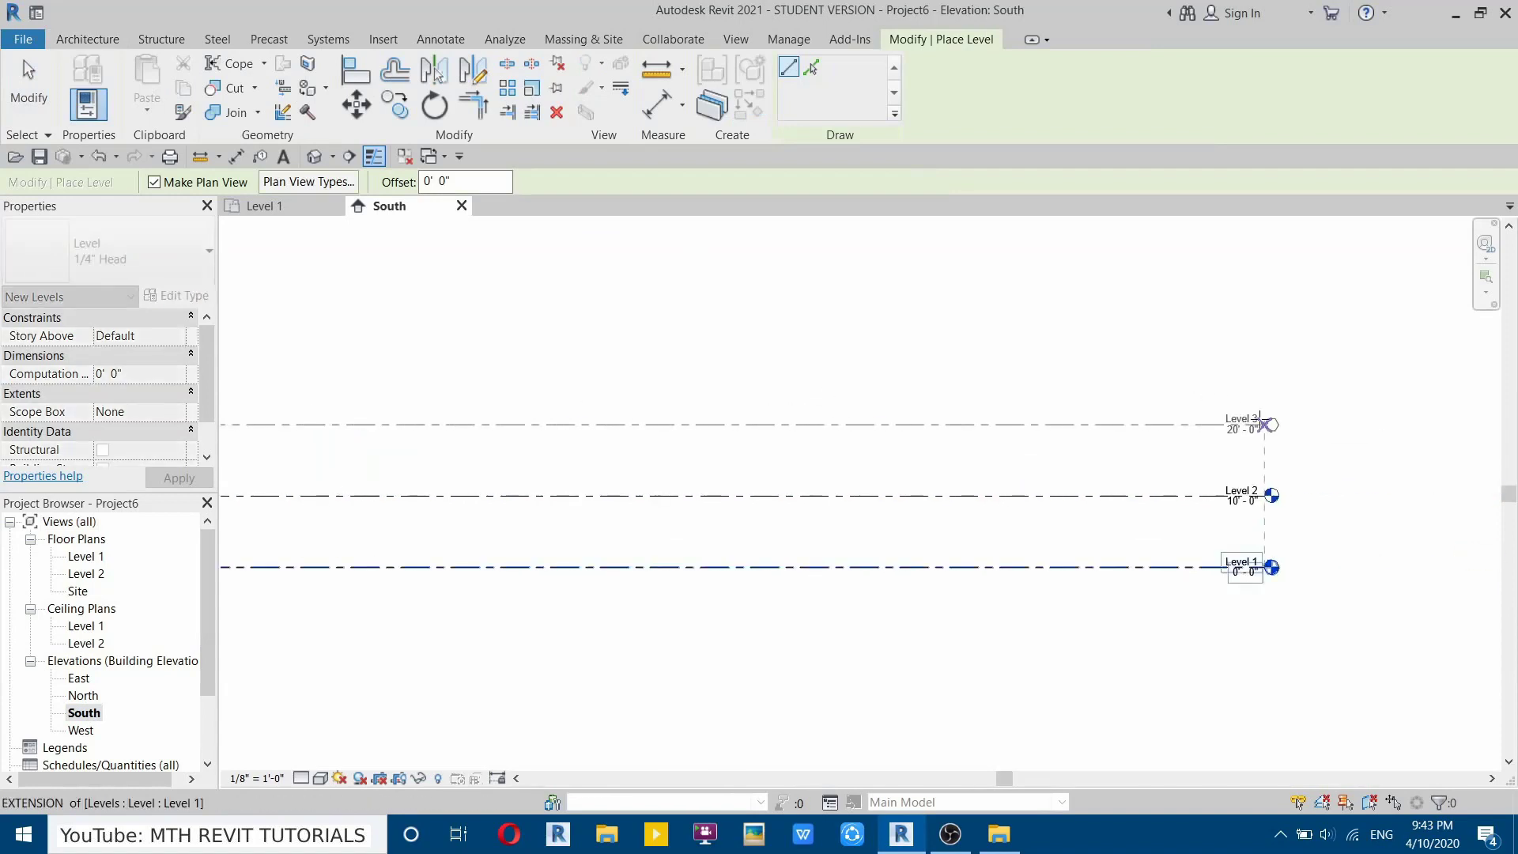
key(Escape)
key(Escape)
Align the left end of the new 20' level line with the ends of the levels below.
click(432, 427)
drag(415, 425, 426, 426)
key(Escape)
middle_drag(549, 409, 499, 429)
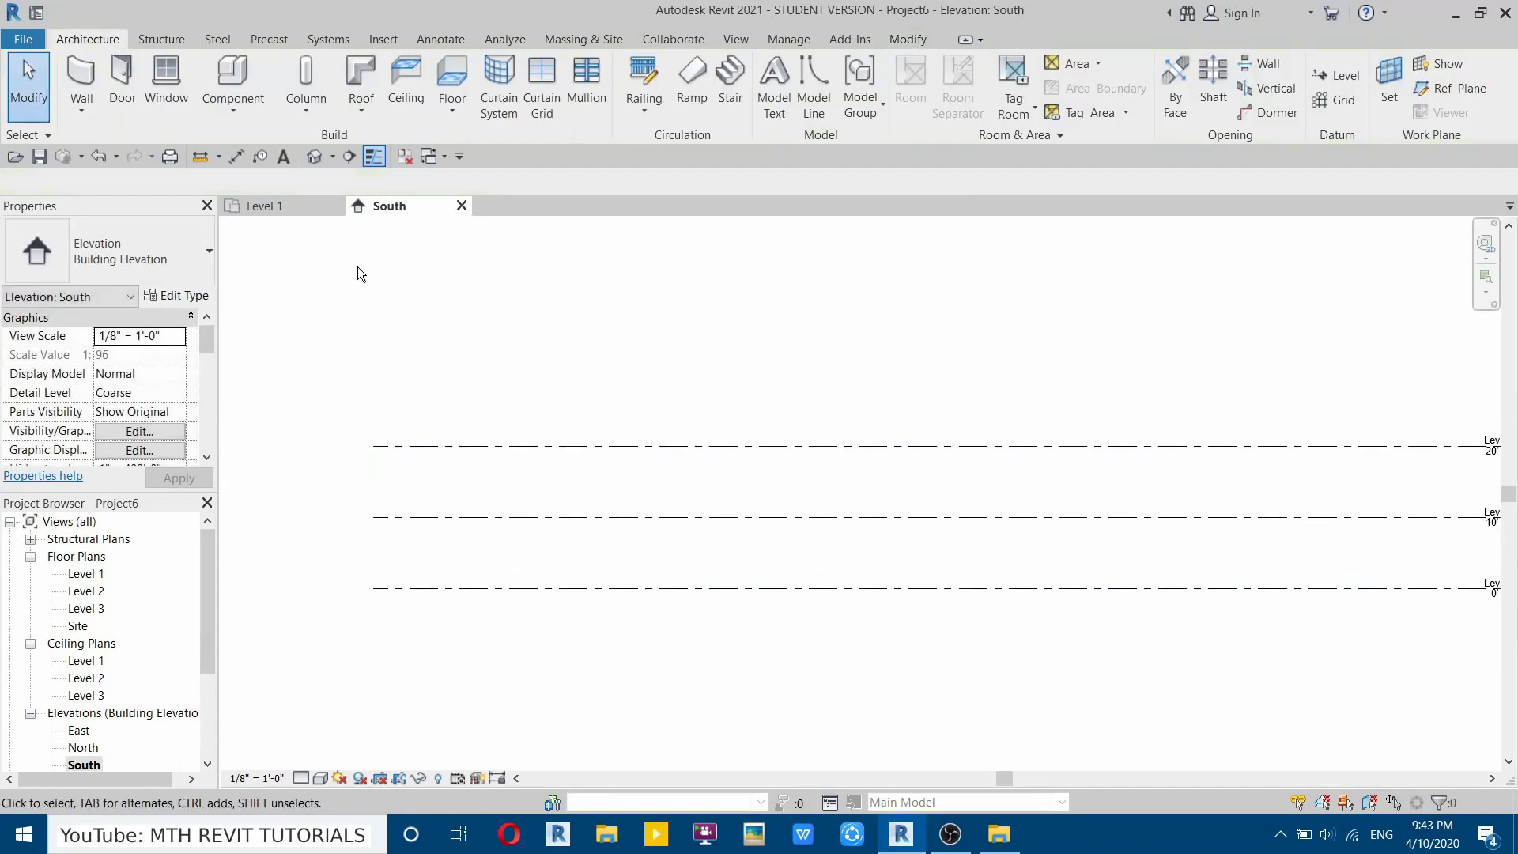
Draw a single horizontal Generic - 8" wall with an unconnected height of 20' 0" in the Level 1 floor plan.
click(278, 206)
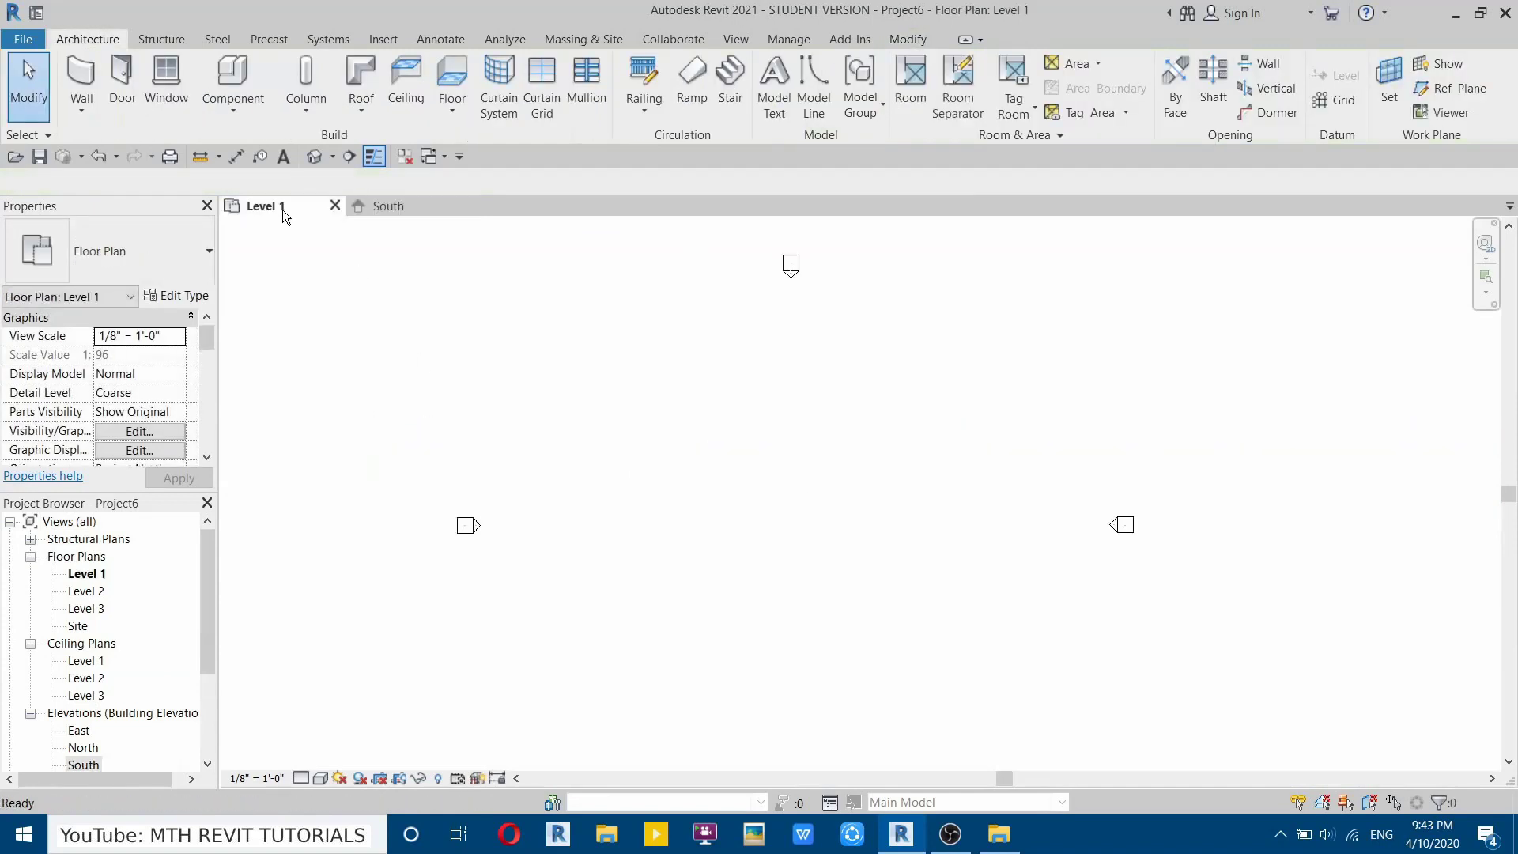
click(81, 78)
middle_drag(687, 526, 627, 456)
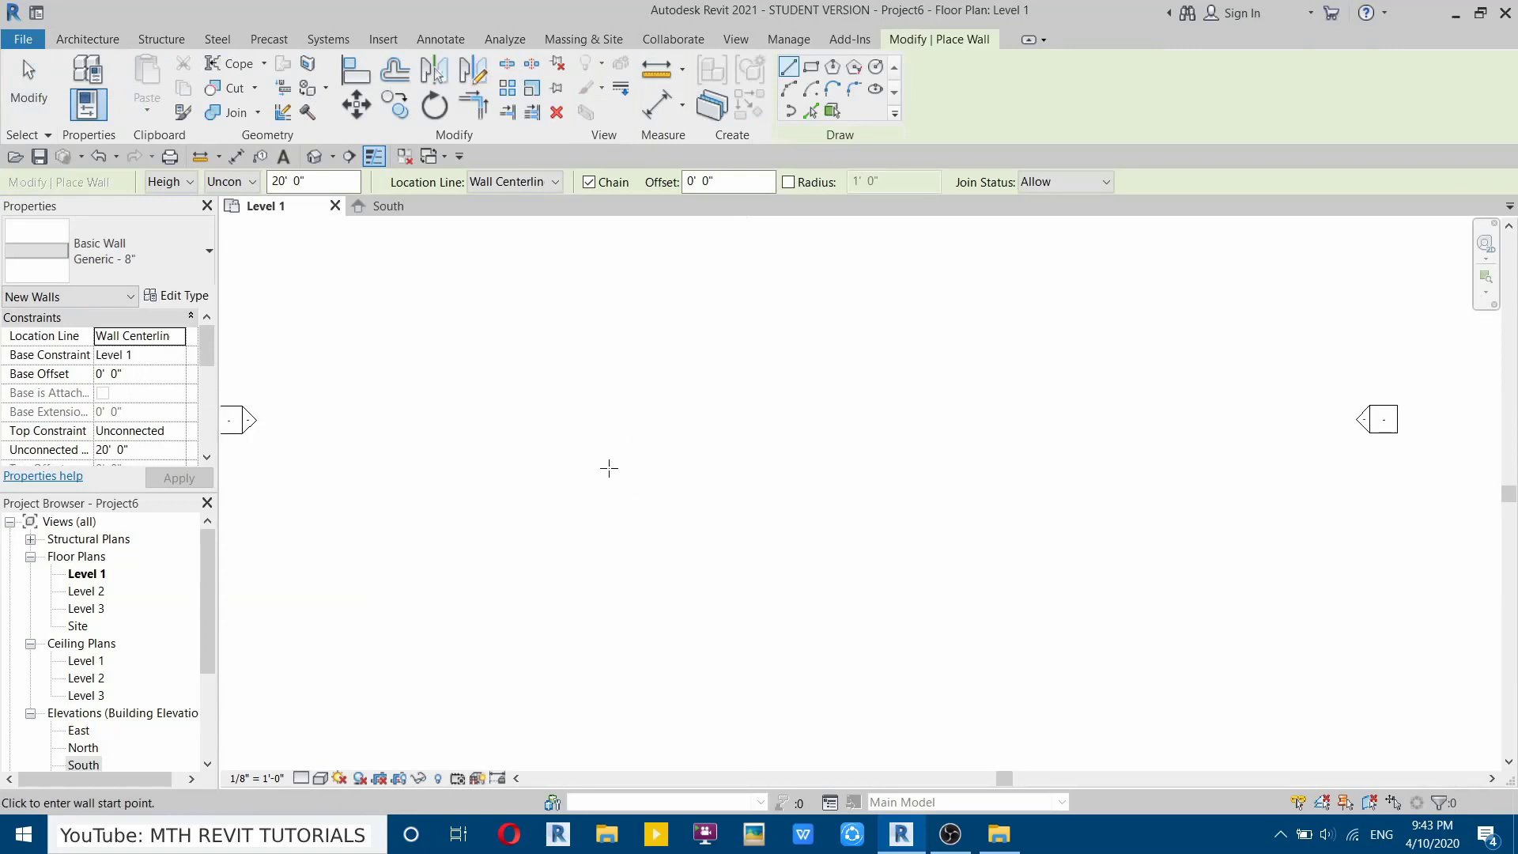
click(603, 458)
click(832, 458)
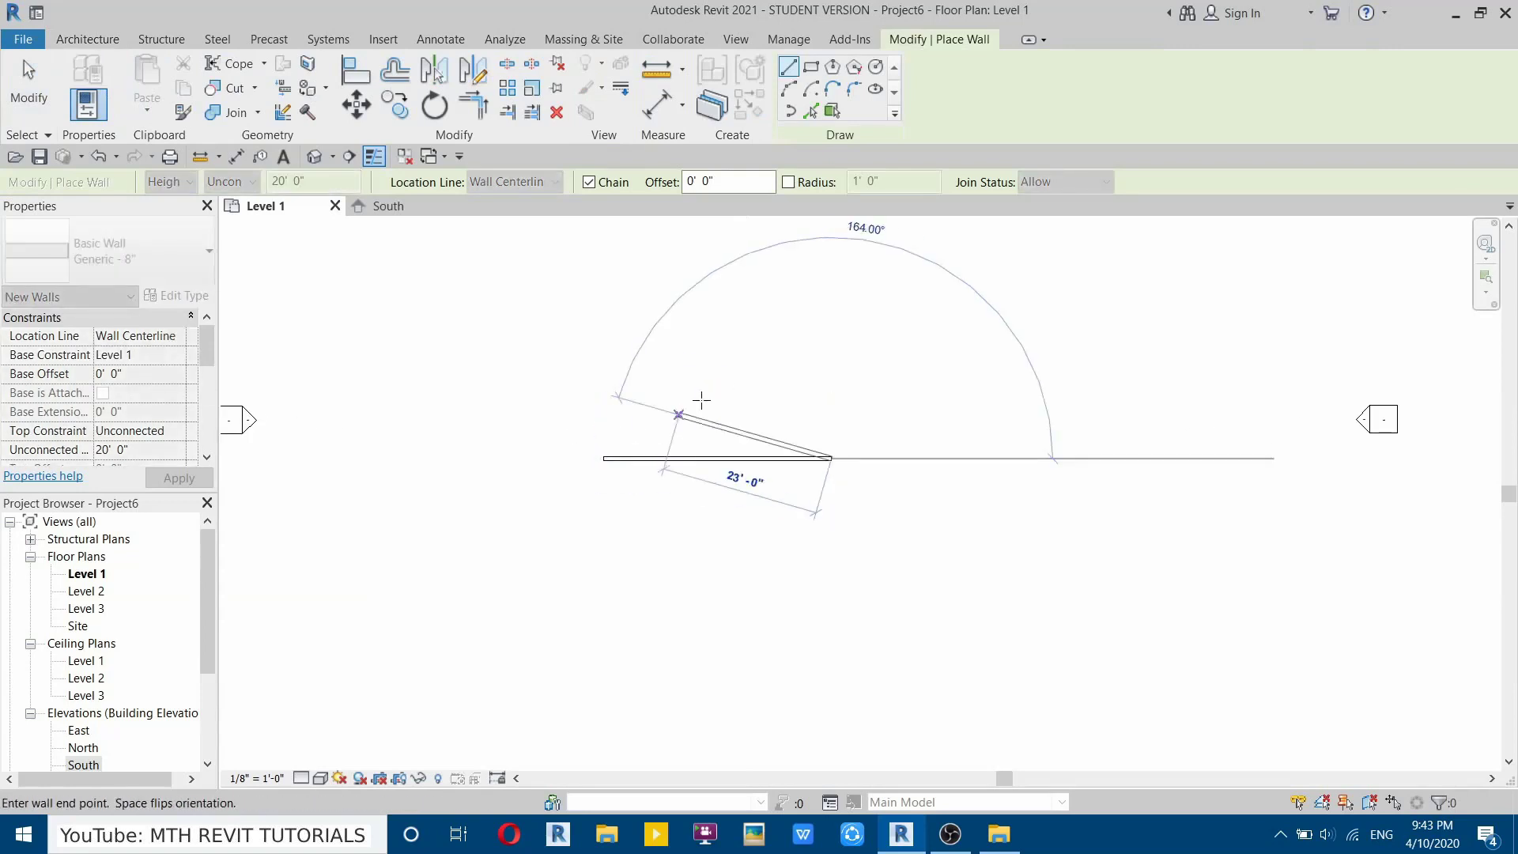
right_click(701, 400)
click(732, 394)
right_click(755, 392)
click(790, 400)
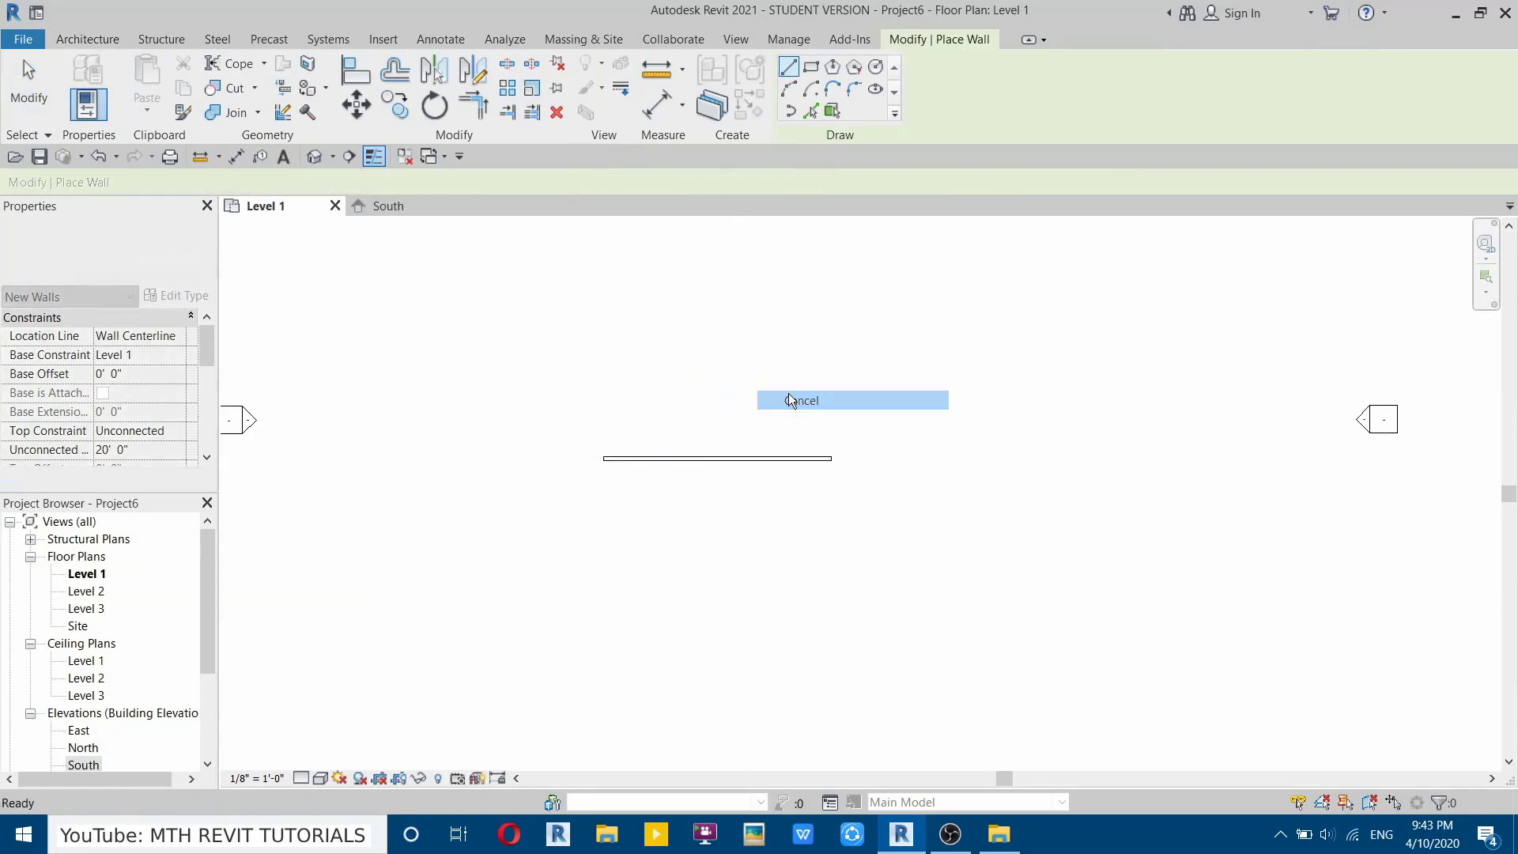
Edit the wall's profile in the South elevation and delete its original rectangular sketch lines.
click(756, 463)
click(797, 111)
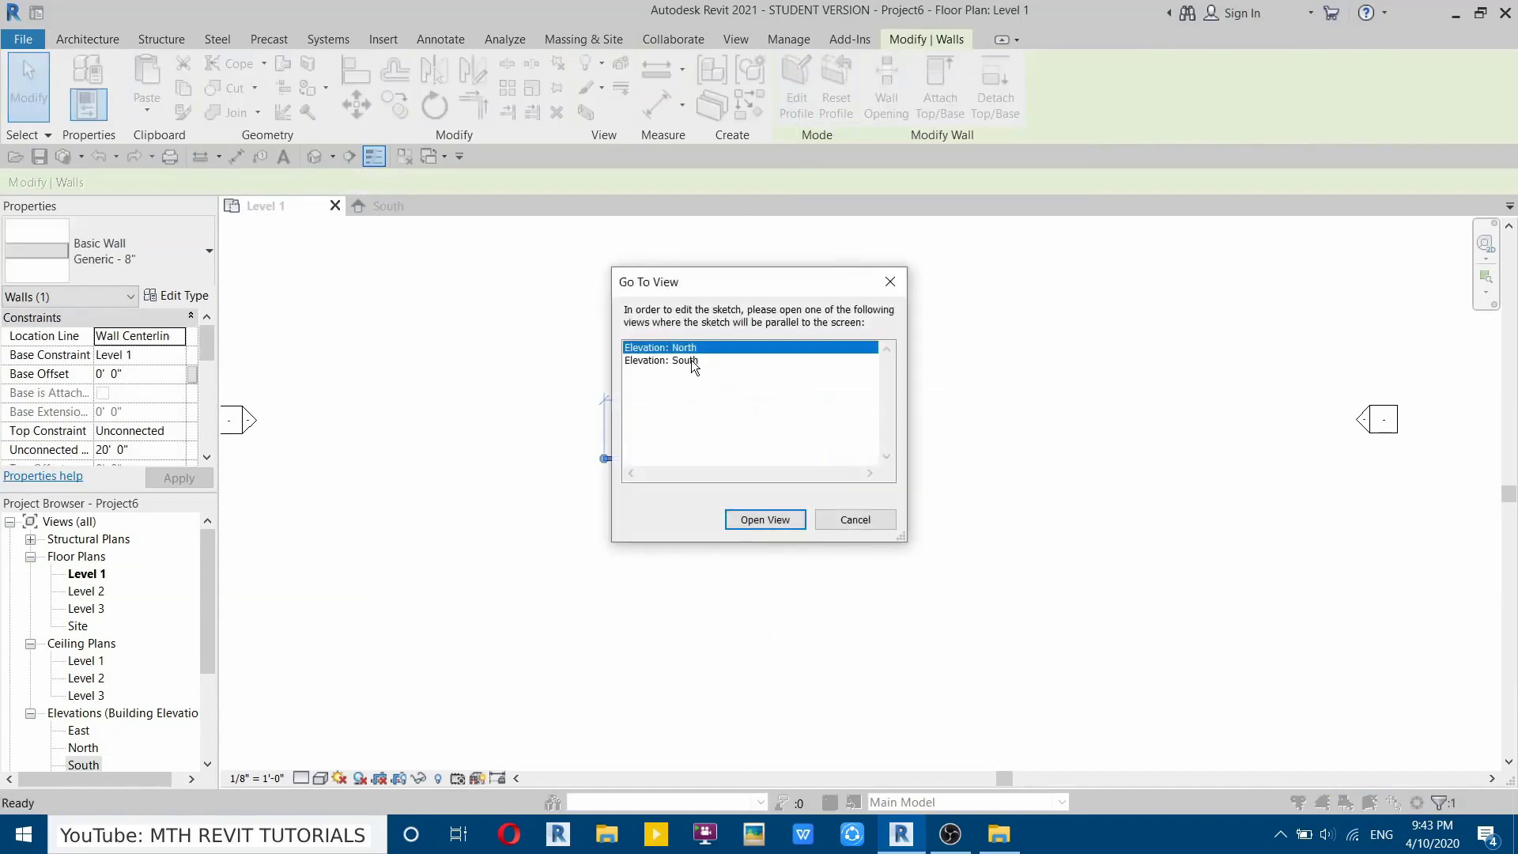
click(691, 360)
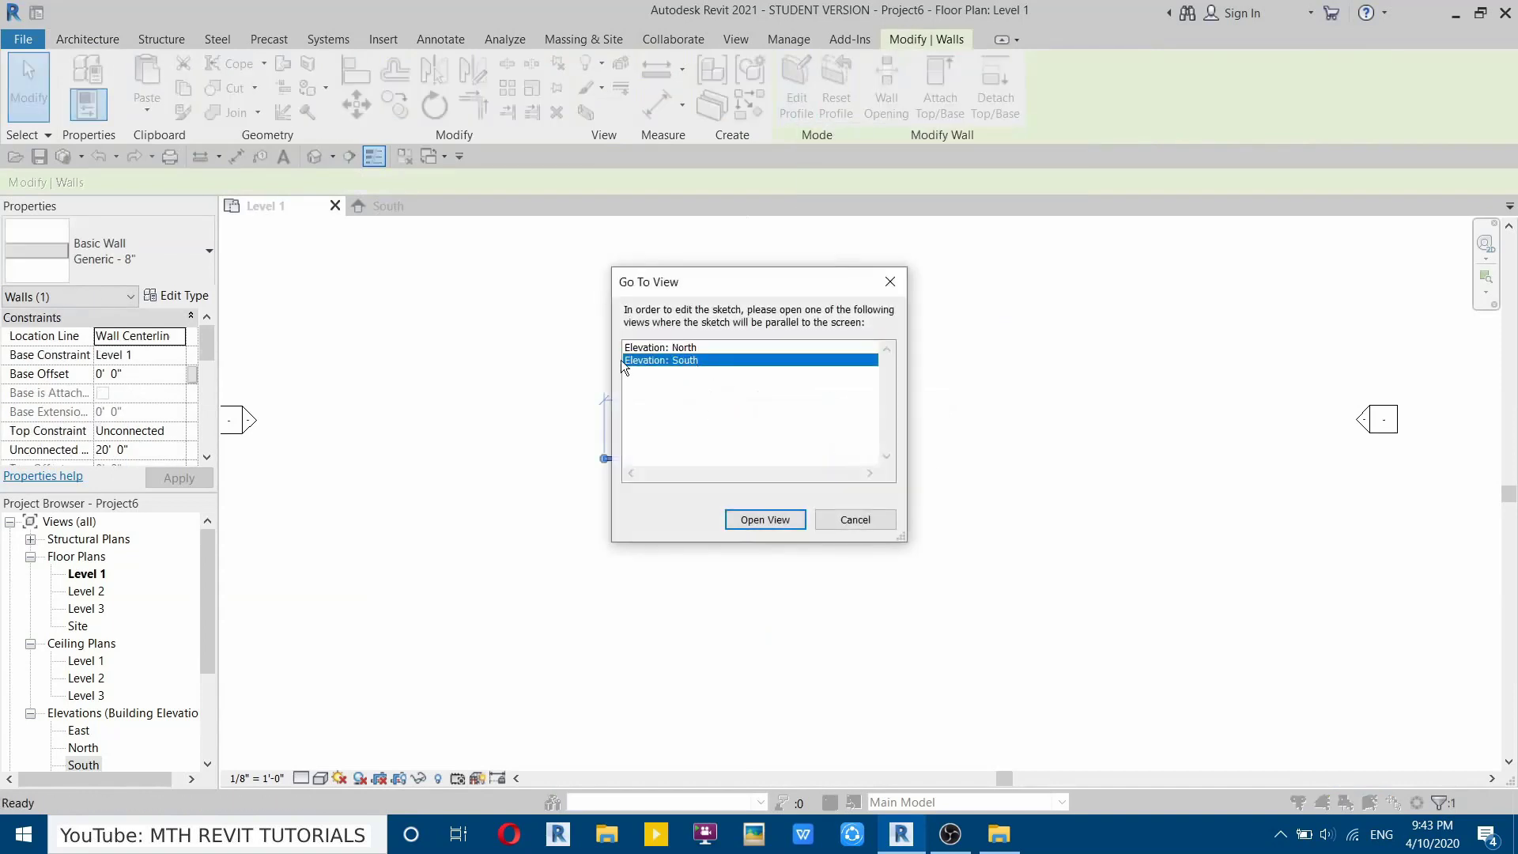
click(756, 512)
drag(619, 331, 1062, 637)
click(557, 112)
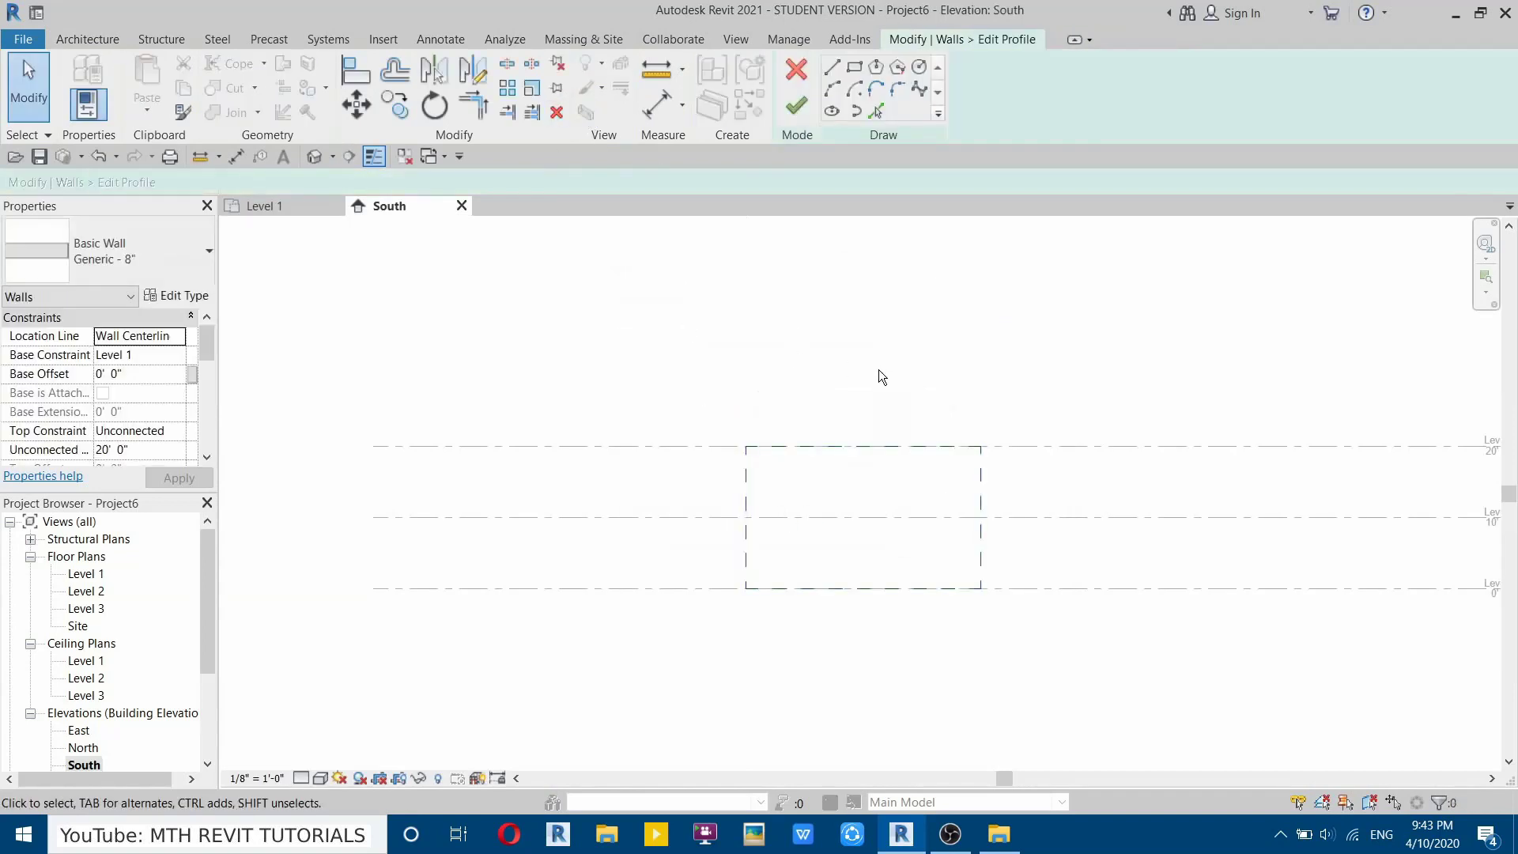
Sketch a 40' line at 115° from the wall's lower right corner, leaning left, and a 10' top edge perpendicular to it.
click(830, 69)
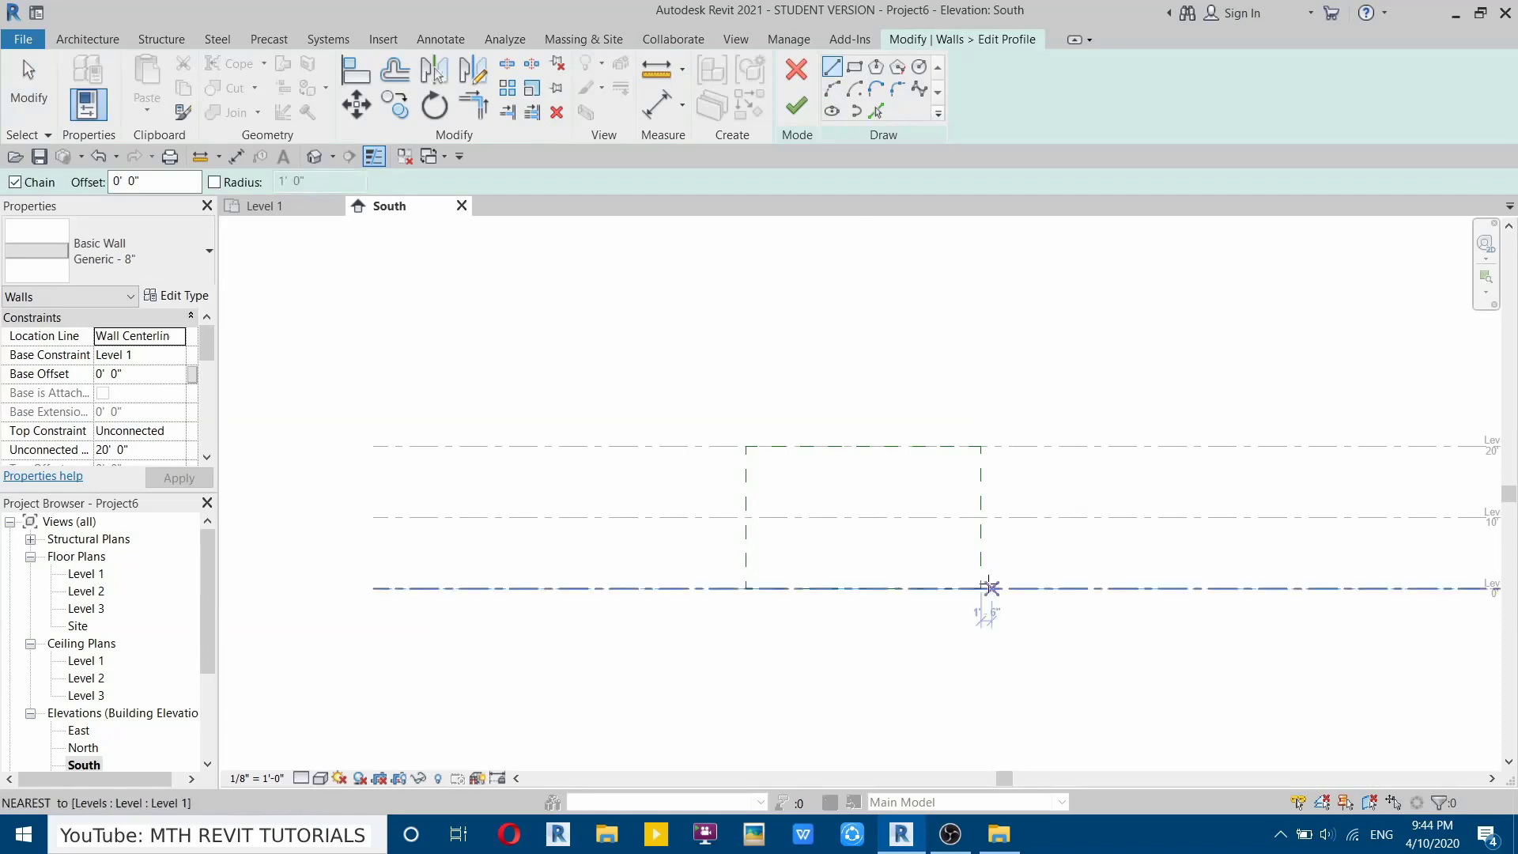
click(981, 587)
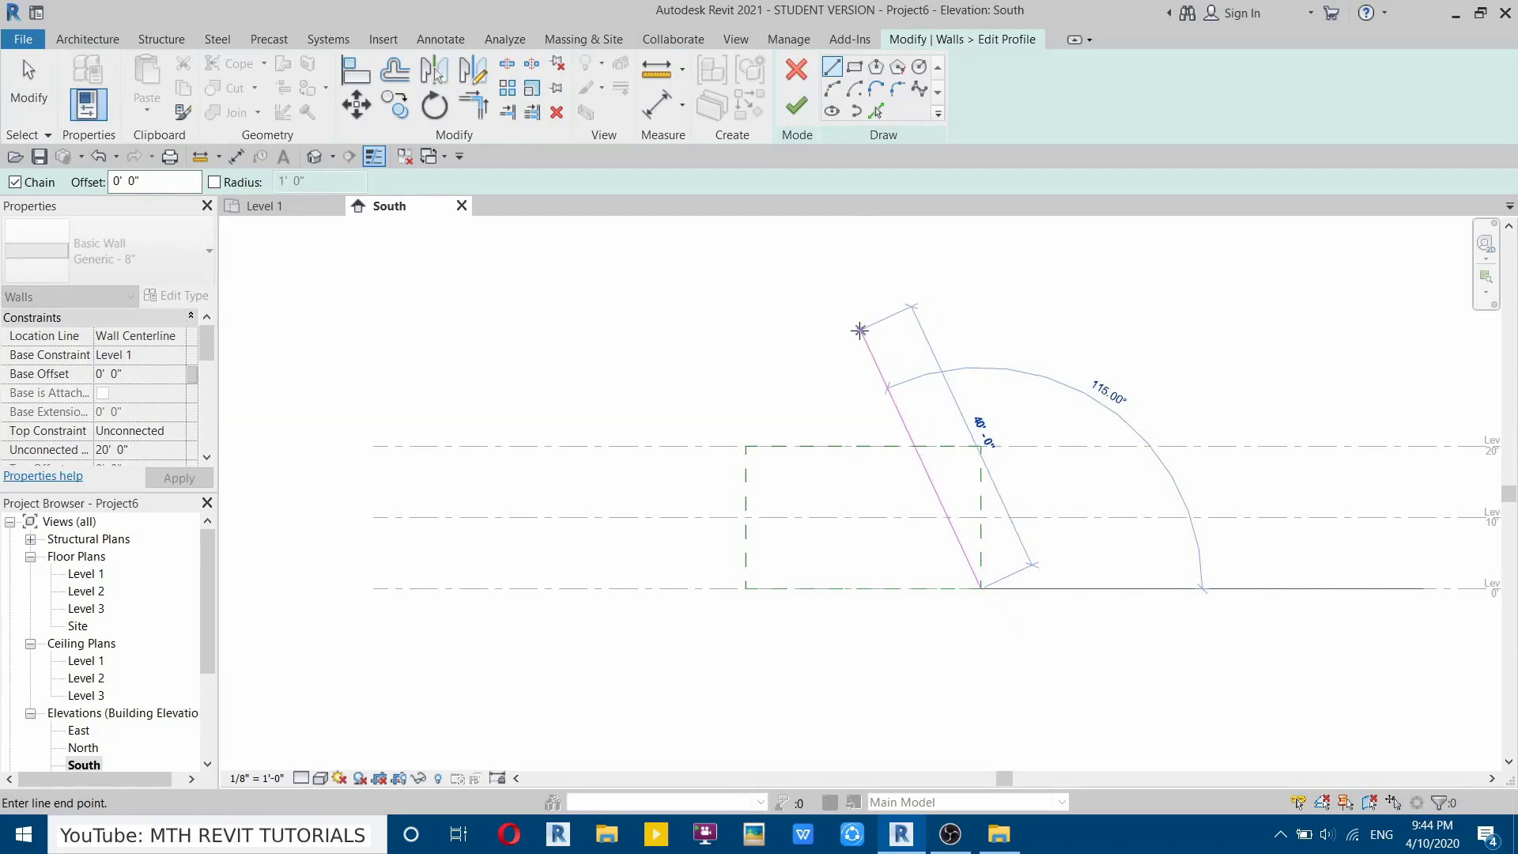
click(860, 329)
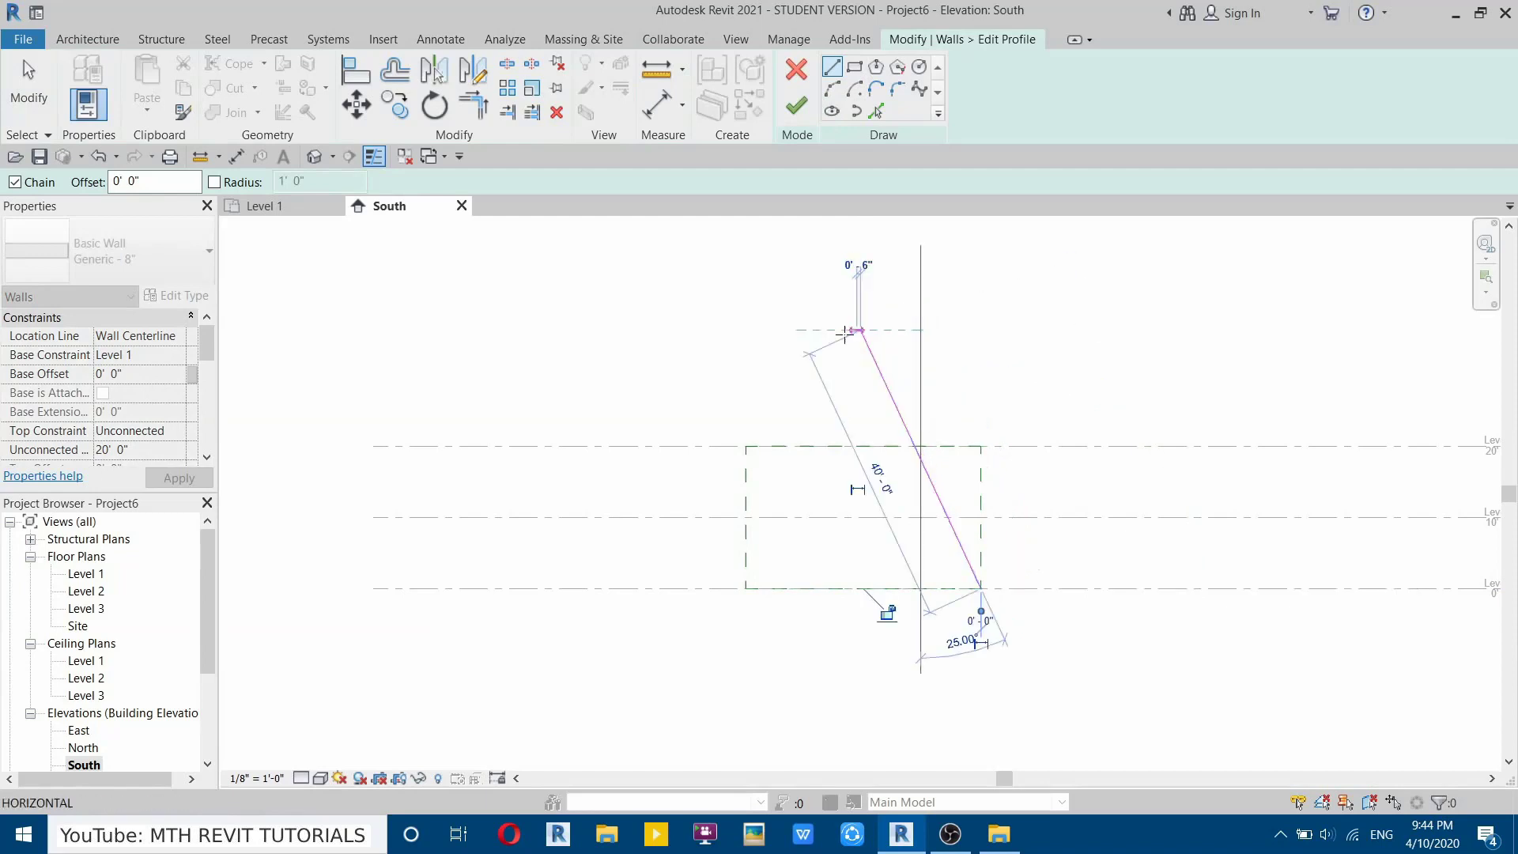
click(796, 359)
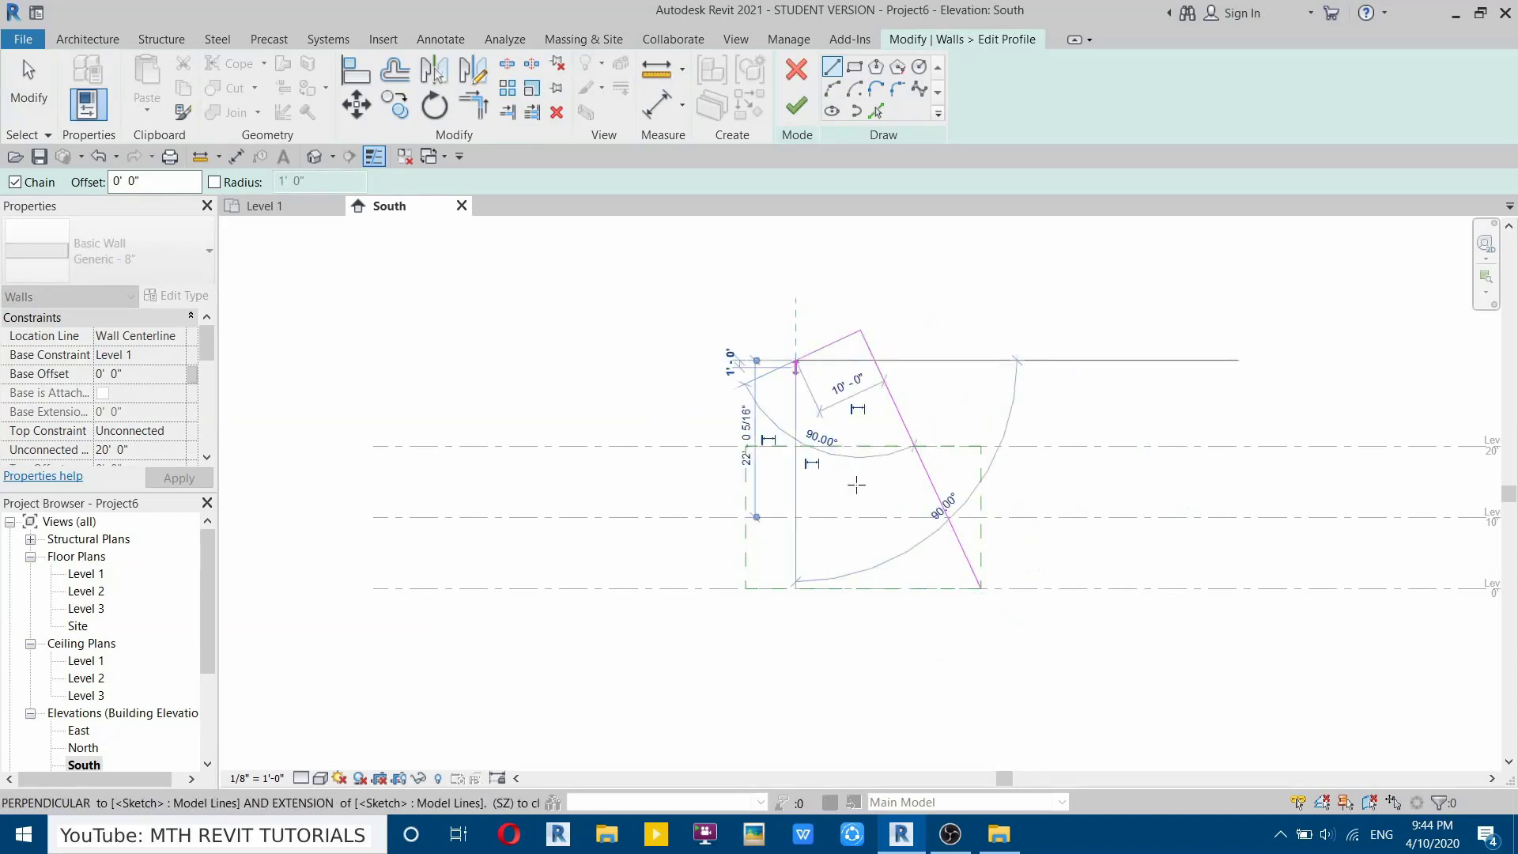
click(916, 588)
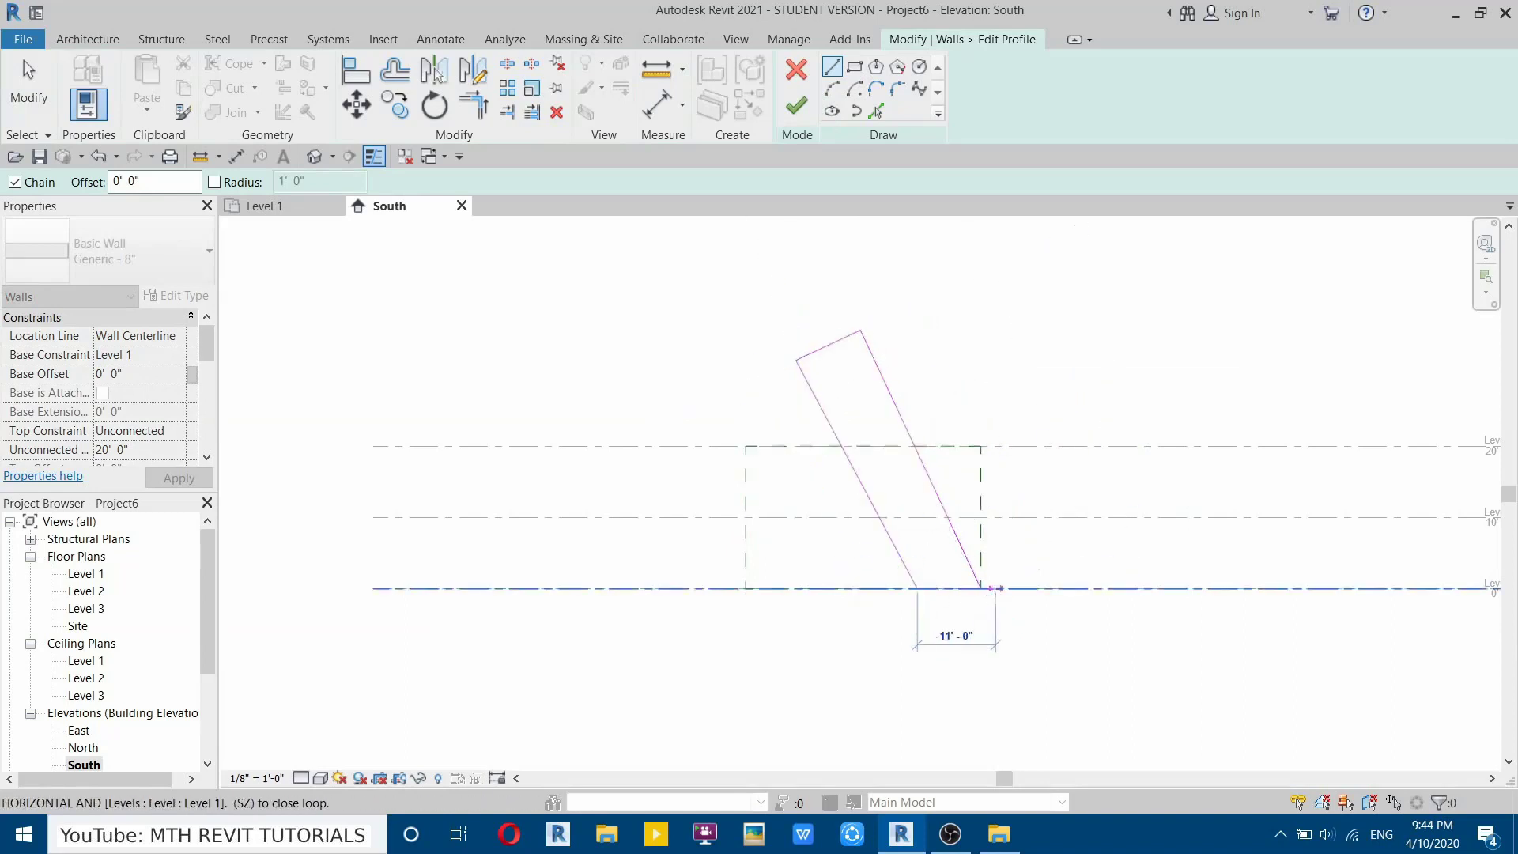
scroll(952, 587, up, 4)
key(Escape)
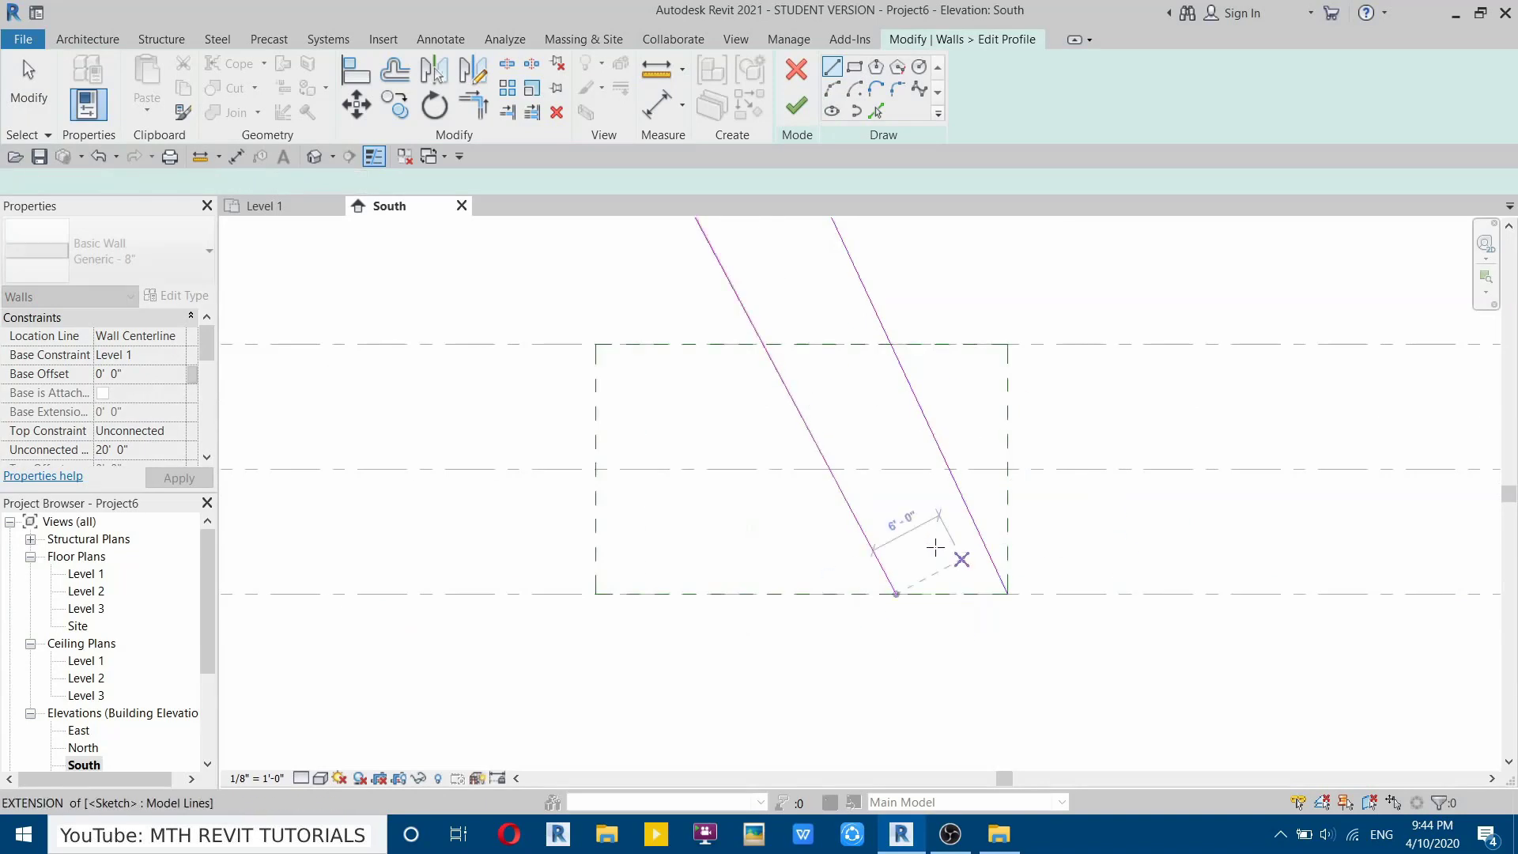
scroll(841, 565, down, 5)
key(Escape)
click(827, 497)
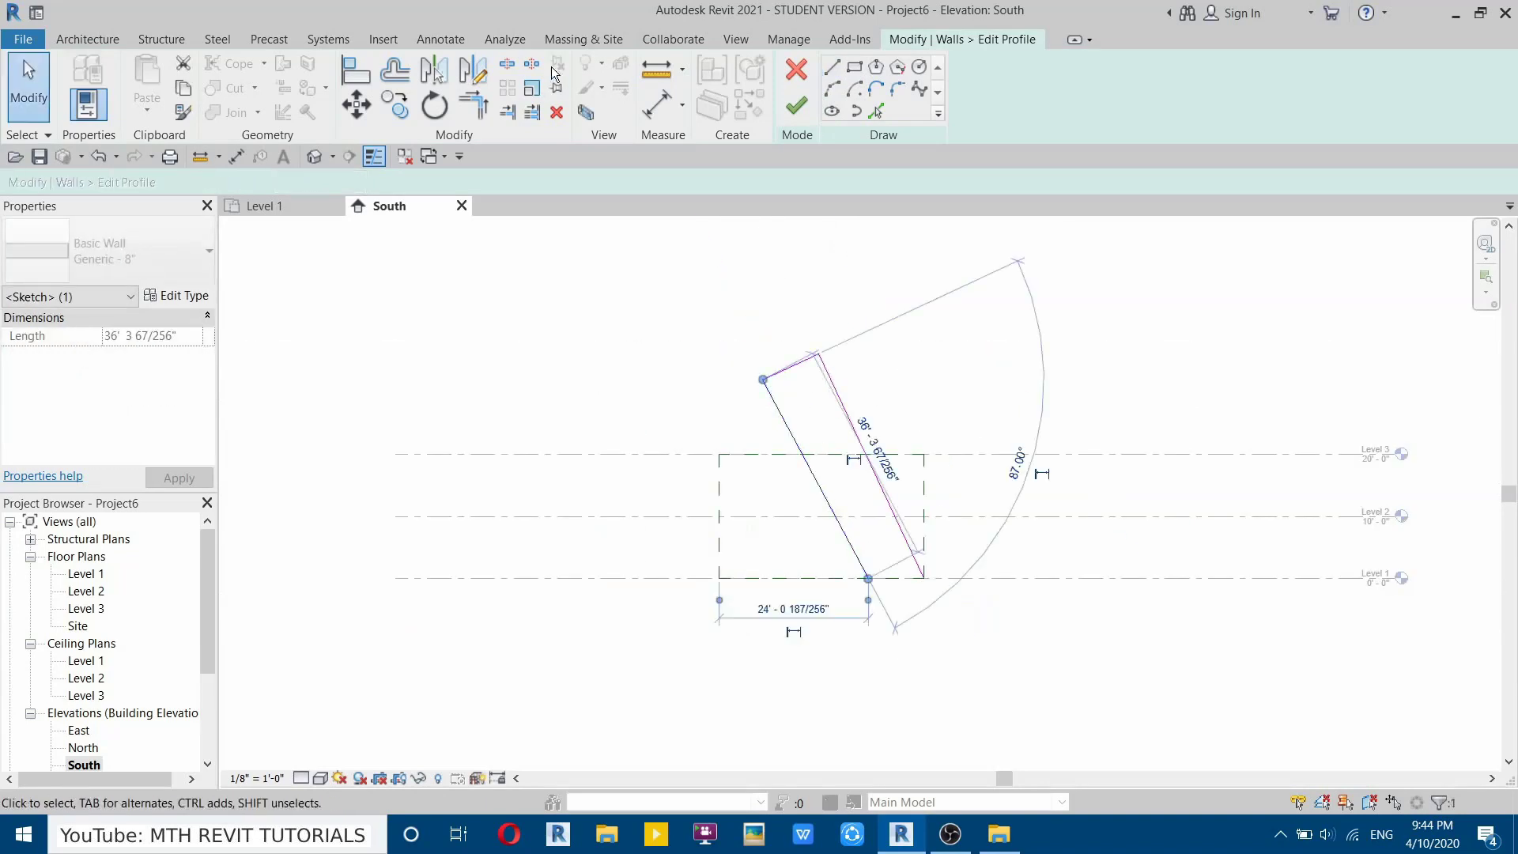
click(556, 112)
Sketch the left side perpendicular to the top edge down to Level 1, and close the profile along the base.
click(827, 75)
click(762, 379)
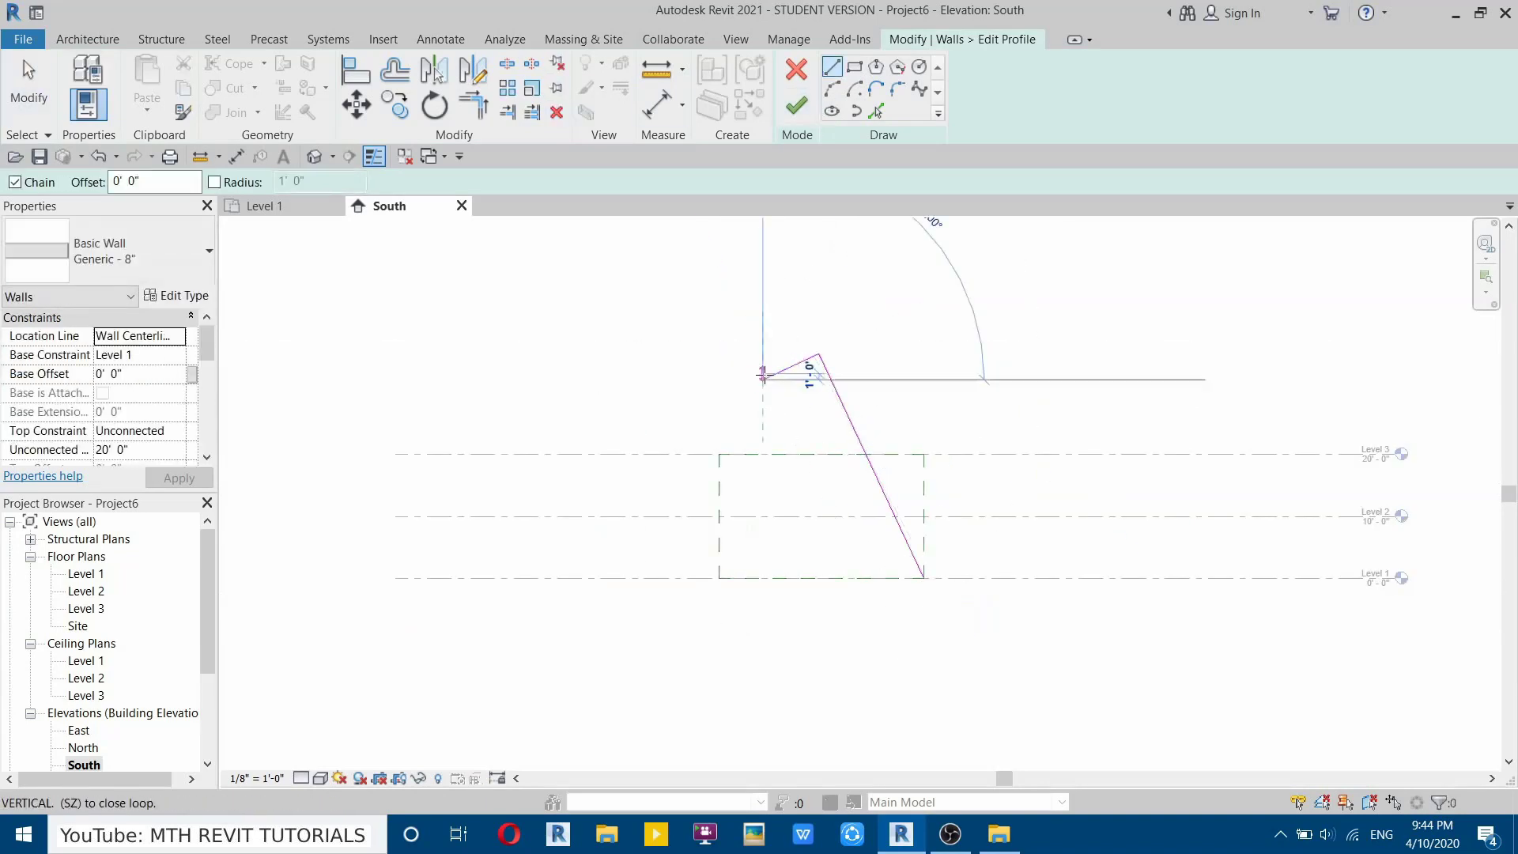
click(854, 578)
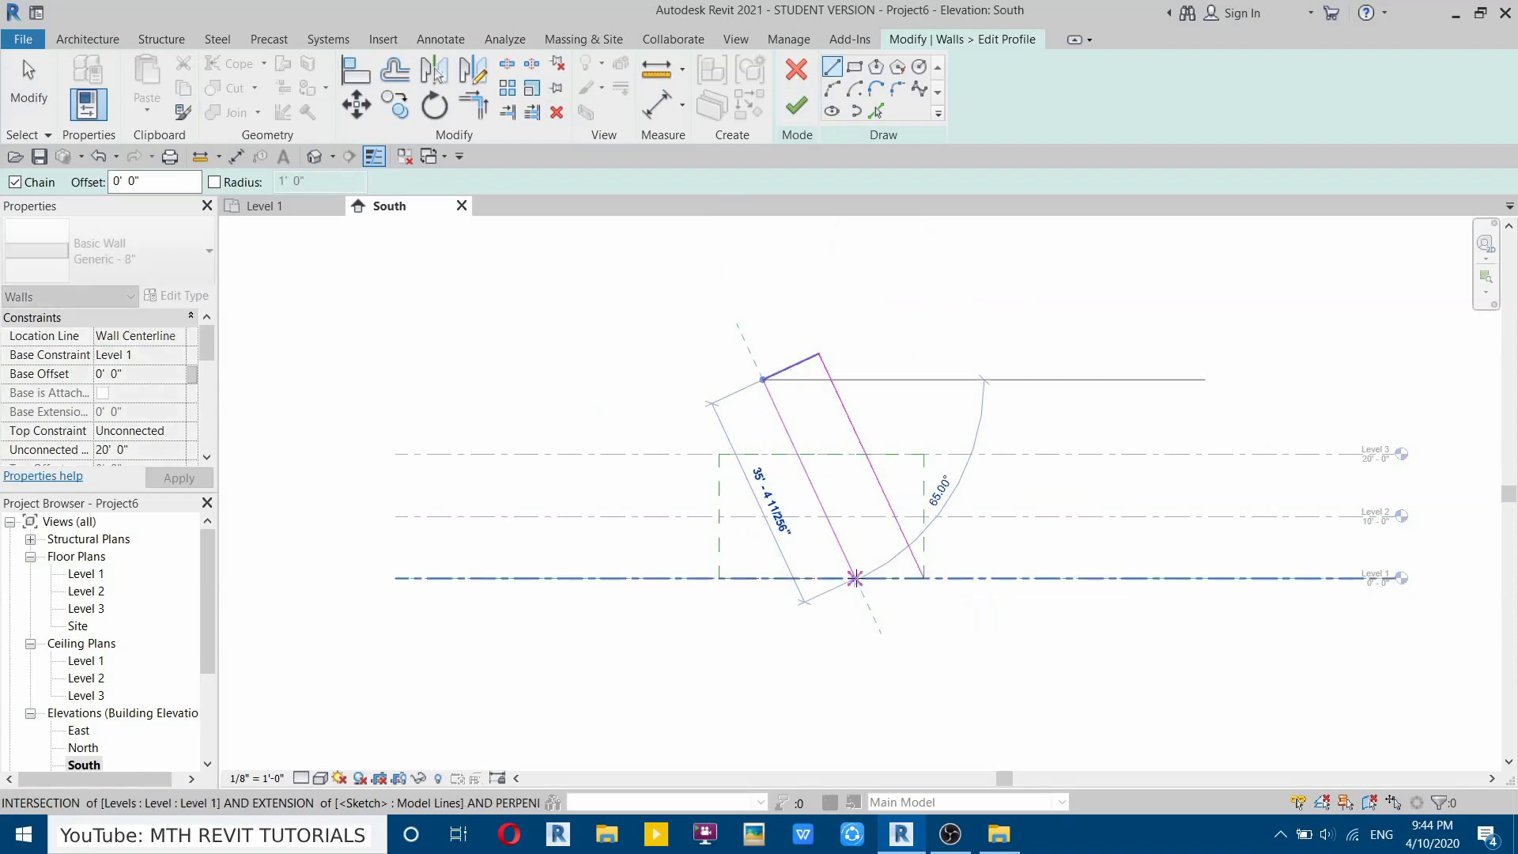
click(924, 578)
key(Escape)
key(Escape)
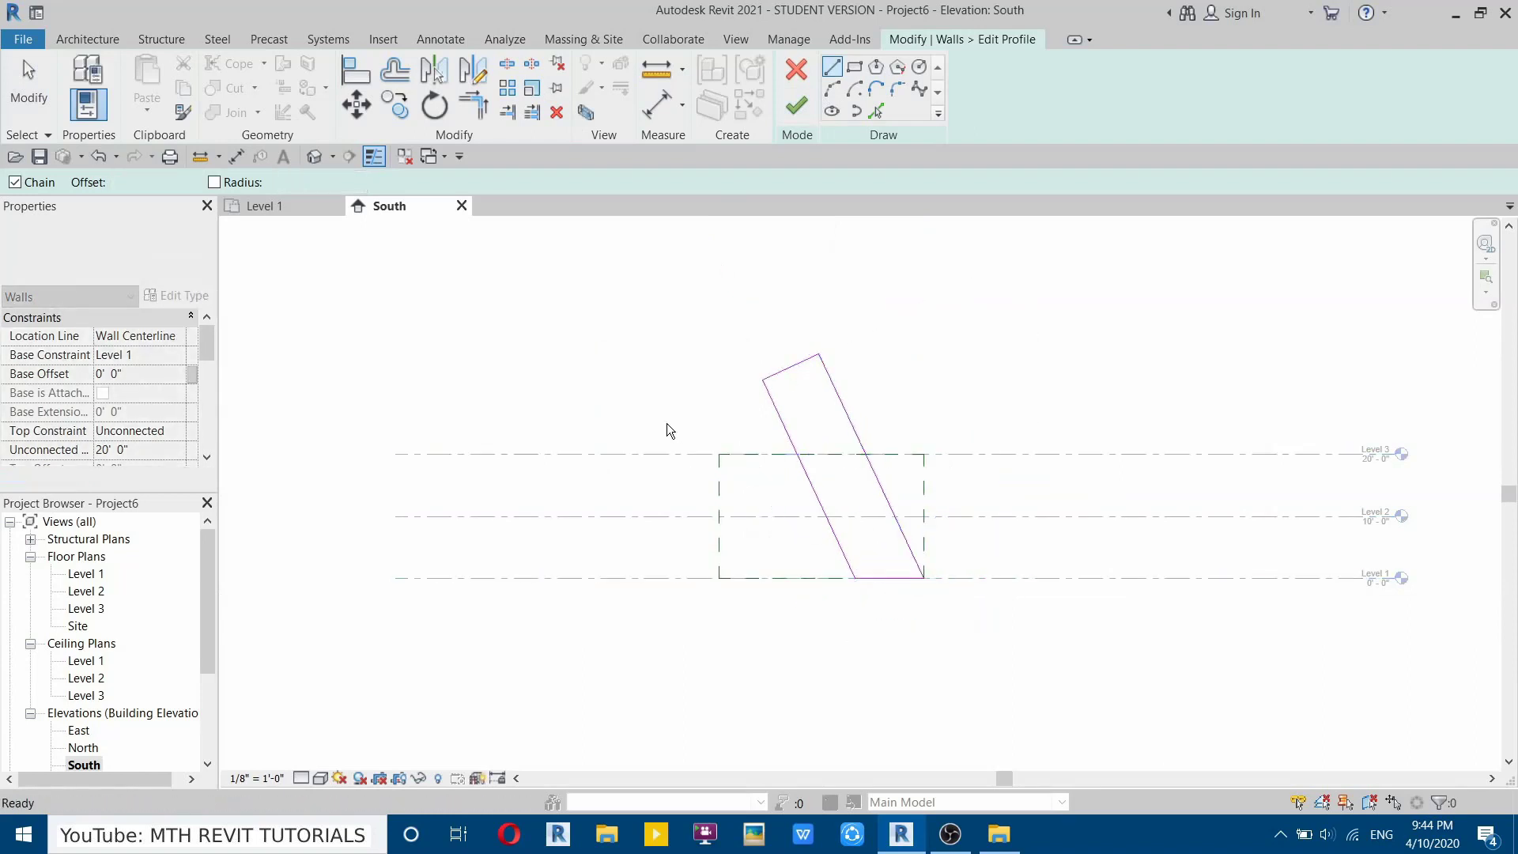
Copy the whole slanted profile 20' to the left along Level 1.
middle_drag(734, 425, 815, 448)
scroll(815, 396, up, 2)
mouse_move(818, 343)
mouse_down()
mouse_move(1026, 617)
mouse_move(1117, 691)
mouse_up()
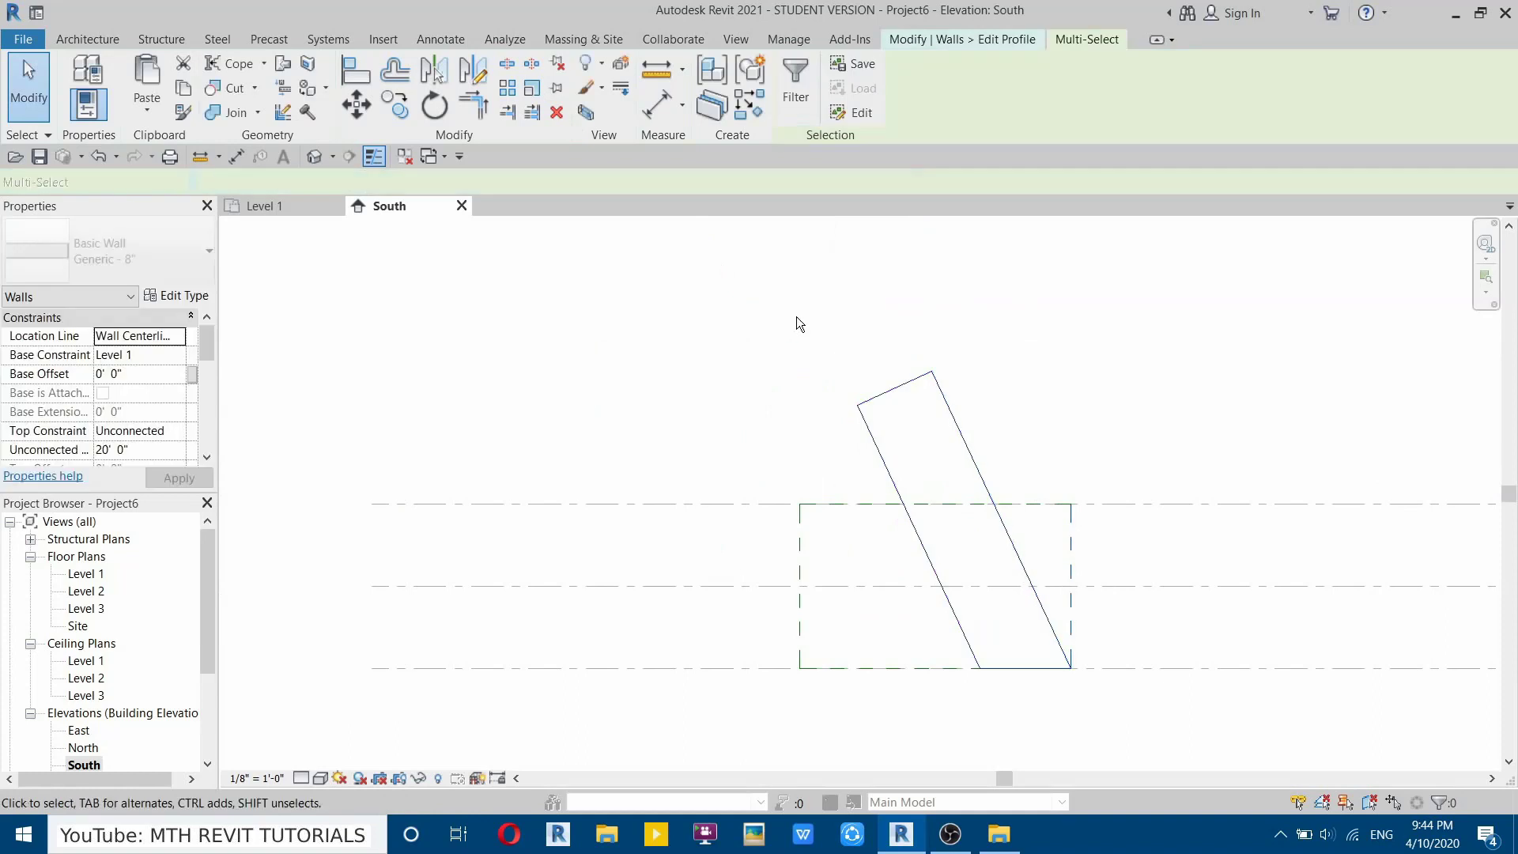
click(395, 102)
click(1072, 668)
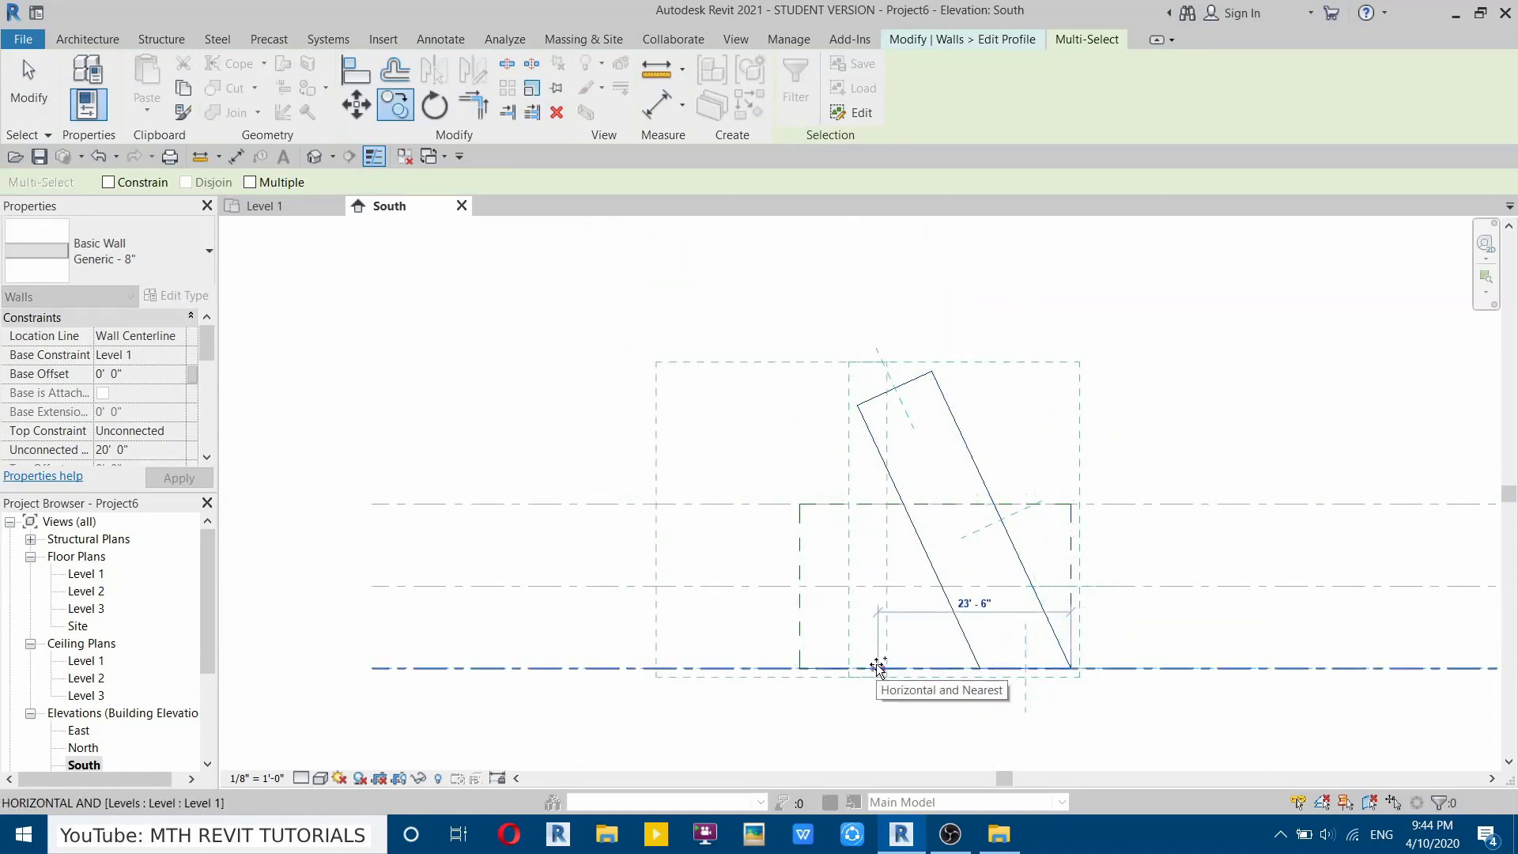
text(20)
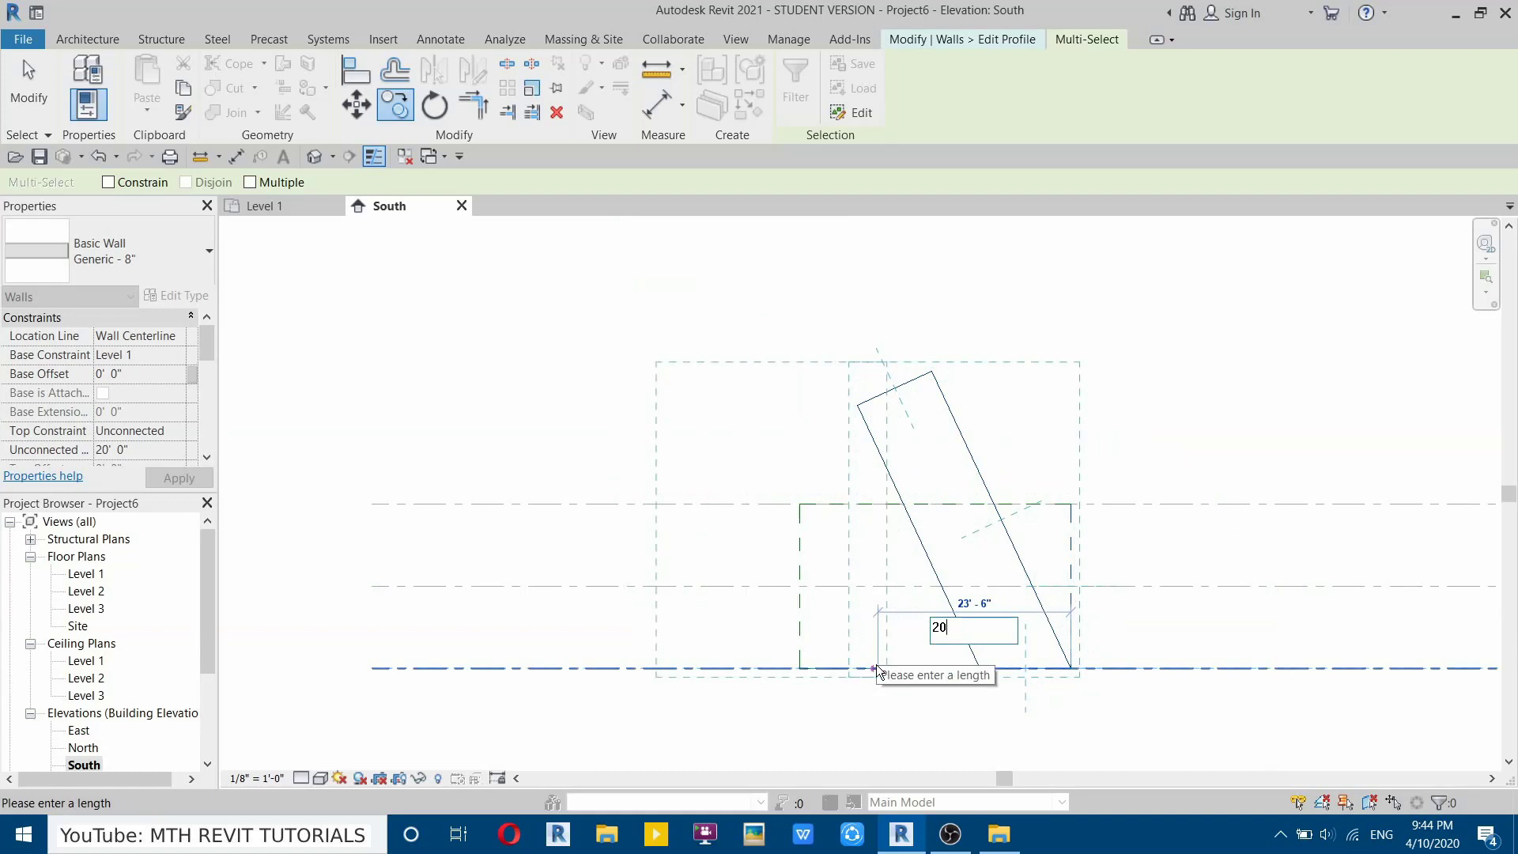
key(Return)
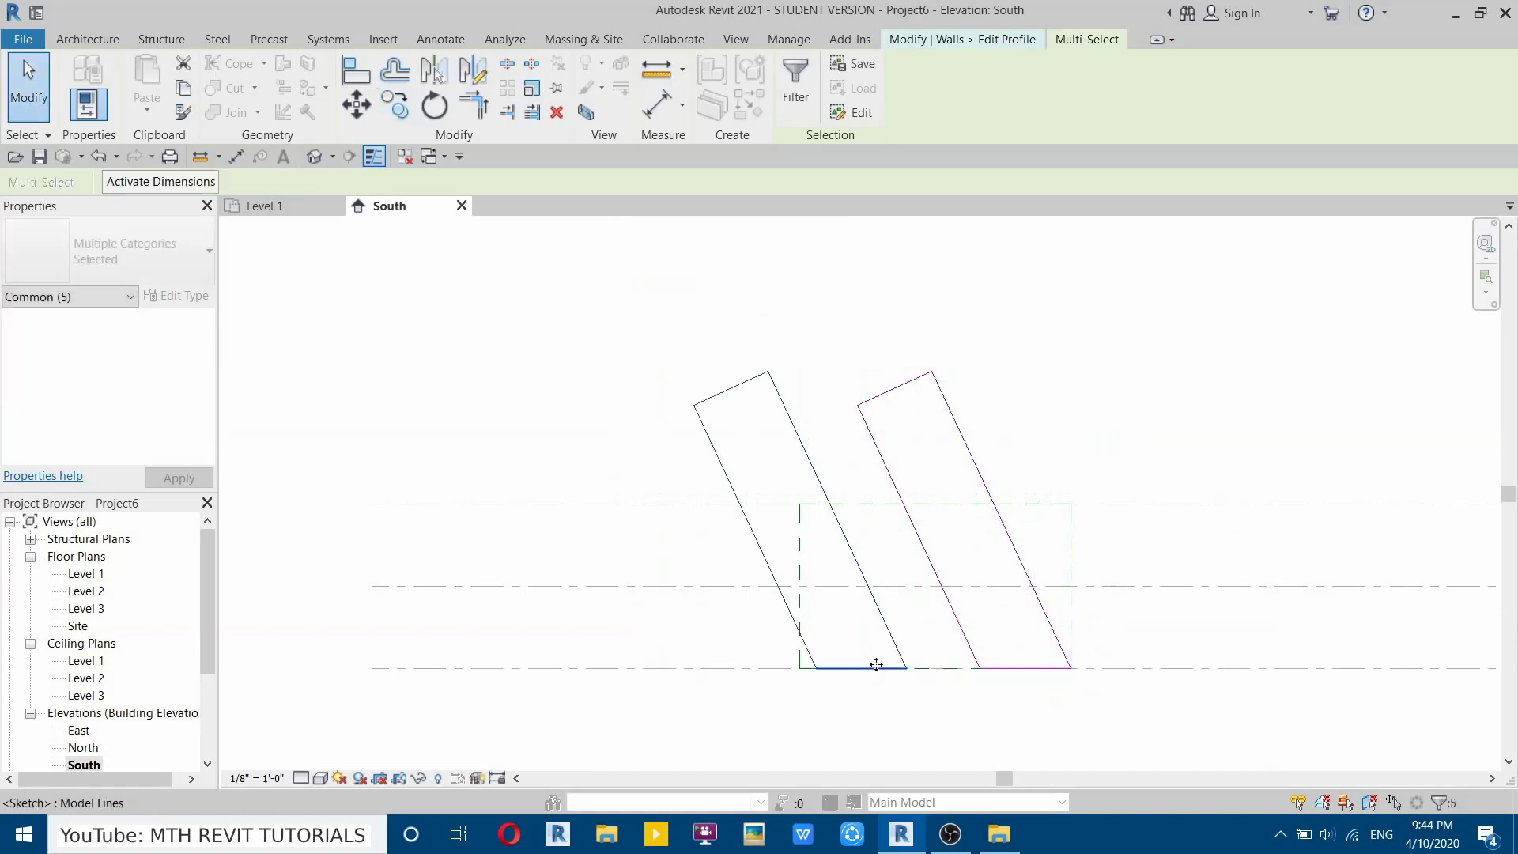
Align the top edge of the copied stripe with the slanted top edge of the original stripe.
key(Escape)
middle_drag(709, 449, 708, 461)
scroll(711, 457, up, 2)
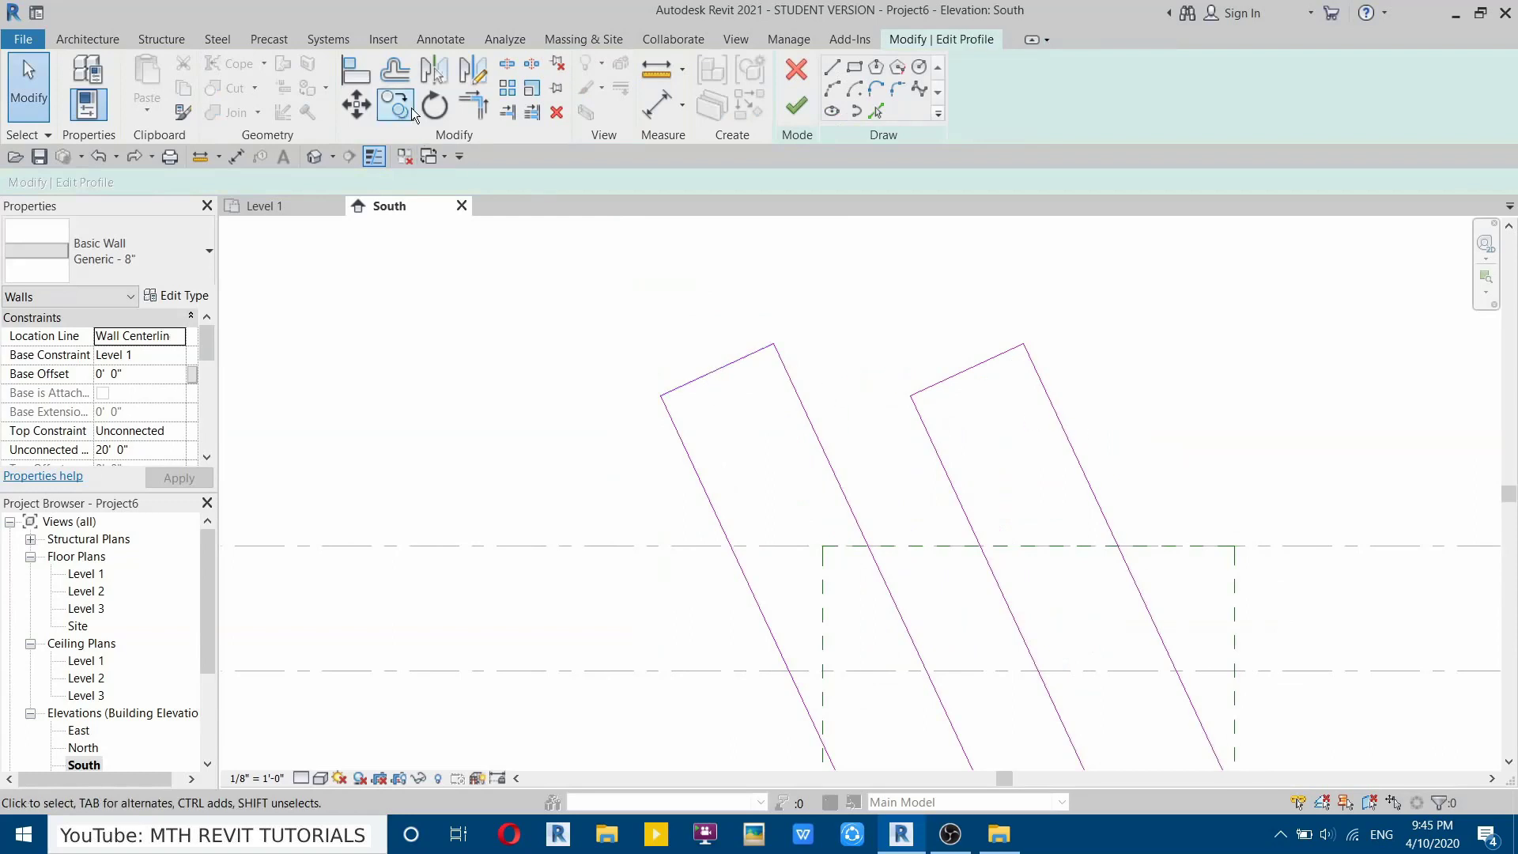
click(358, 77)
click(953, 373)
click(738, 360)
key(Escape)
key(Escape)
scroll(900, 362, down, 2)
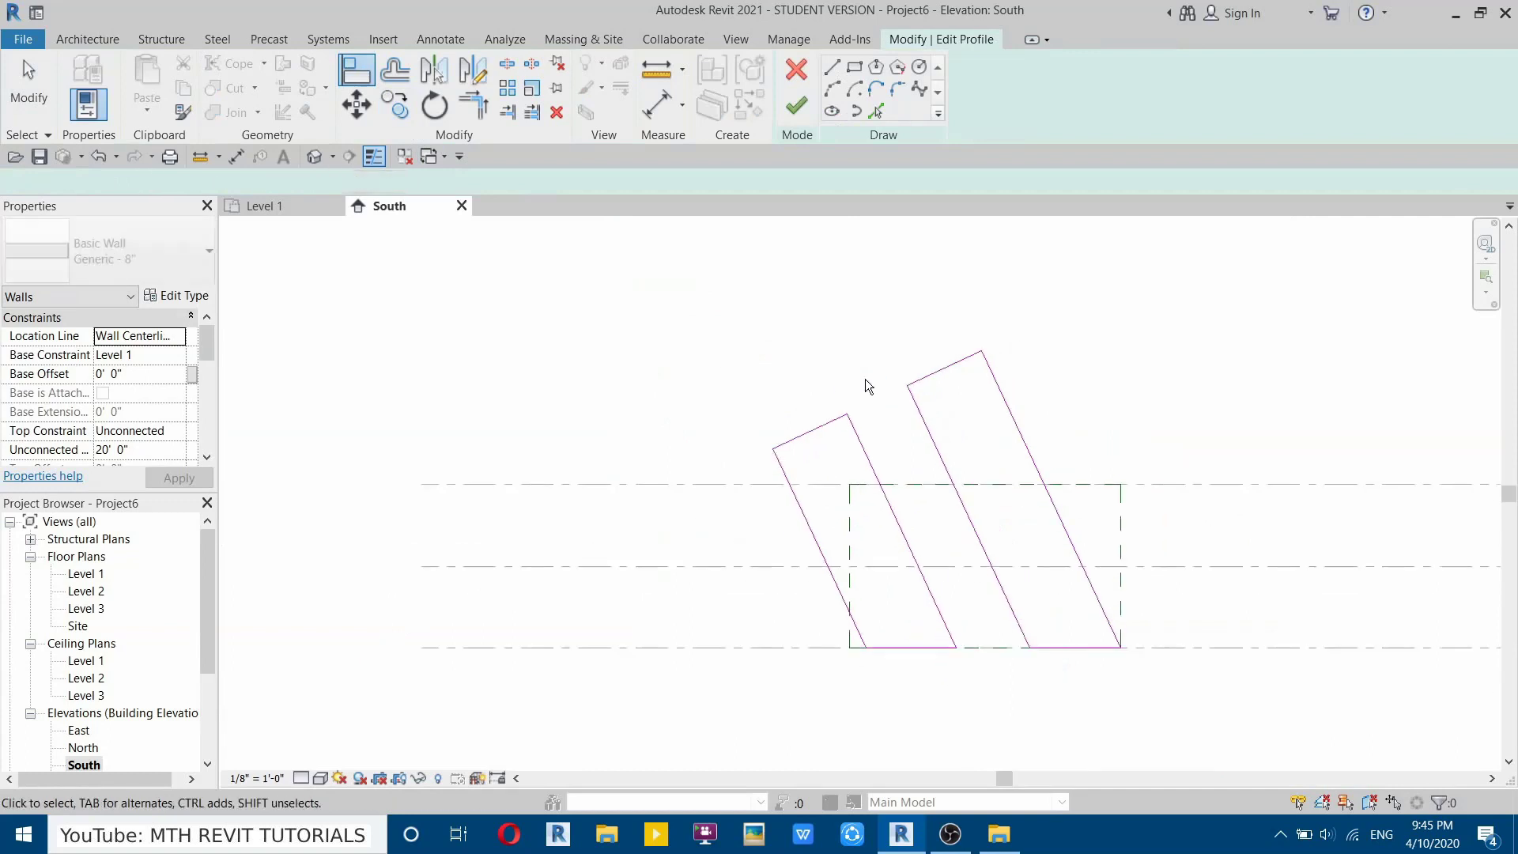
Copy the shortened stripe leftward along Level 1, using the distance between the first two stripes' lower left corners.
mouse_move(707, 385)
mouse_down()
mouse_move(960, 643)
mouse_move(970, 686)
mouse_move(958, 672)
mouse_up()
click(399, 112)
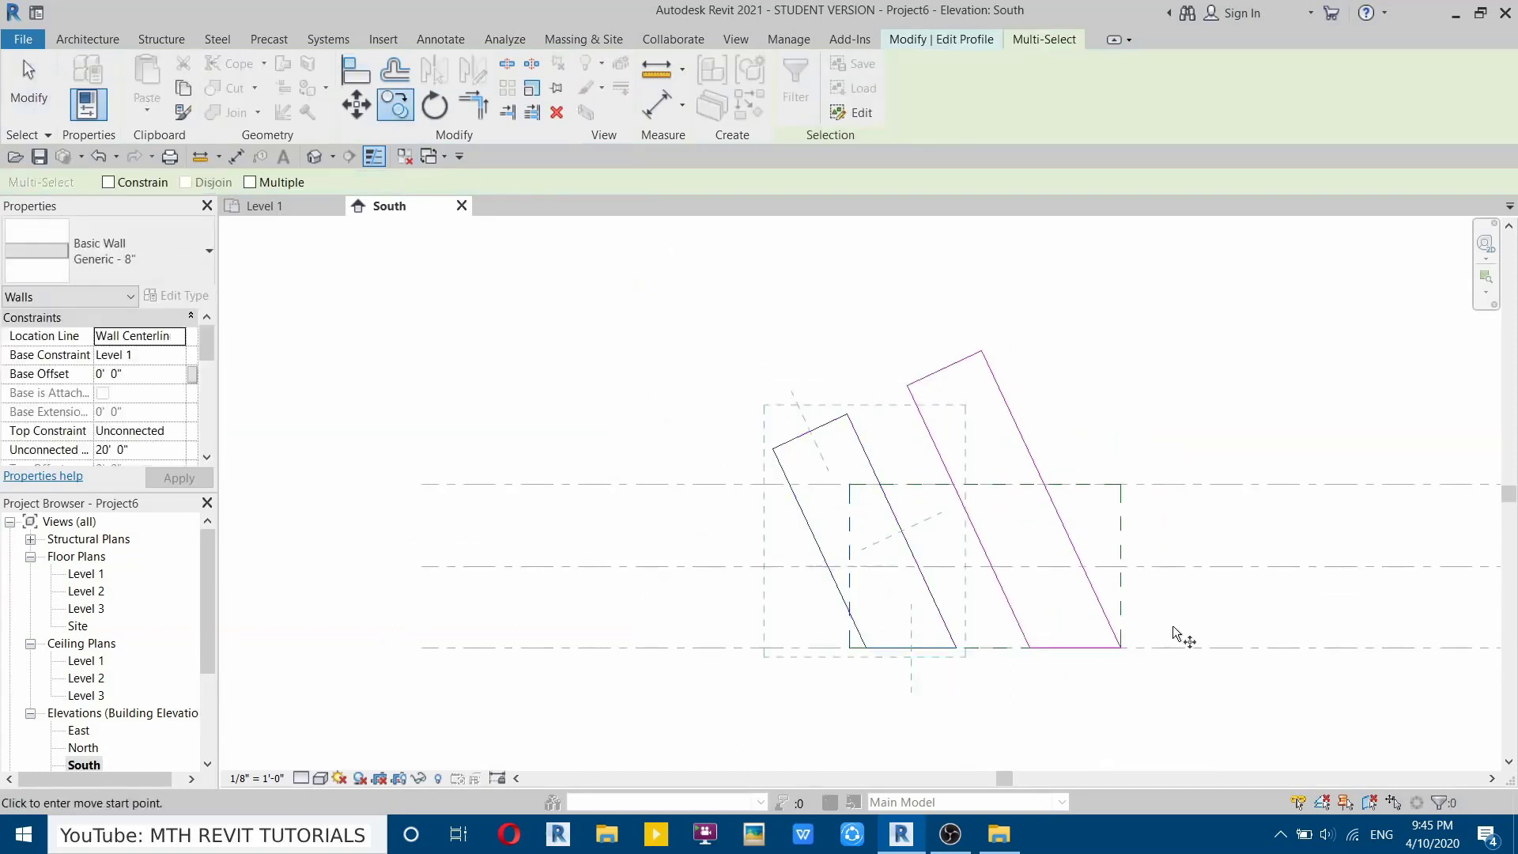
click(1029, 646)
click(865, 647)
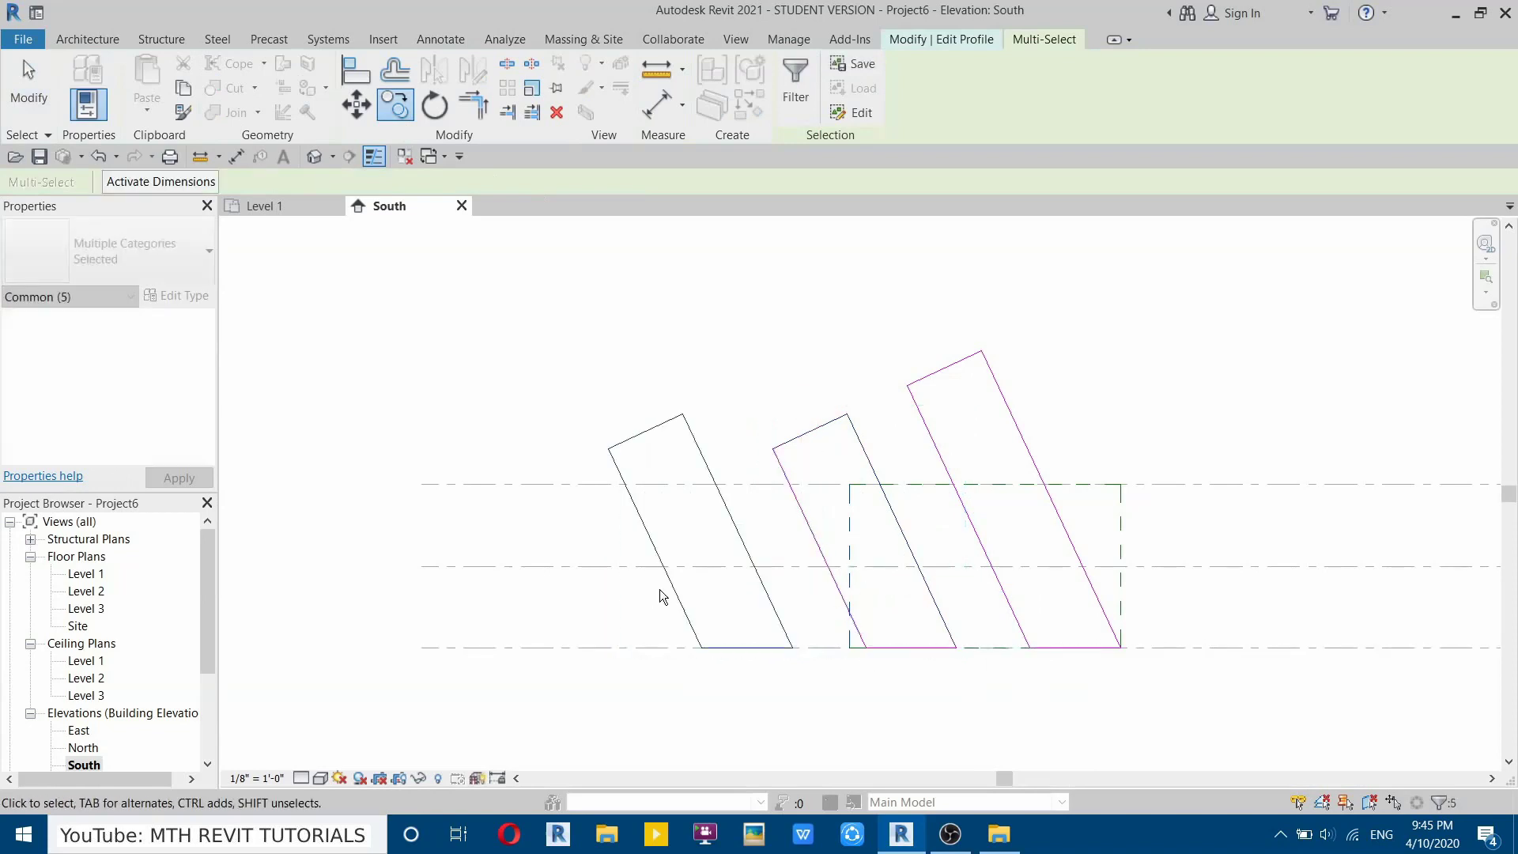
Align the third stripe's top edge with the middle stripe's top edge and finish the wall profile.
scroll(639, 430, up, 2)
click(342, 72)
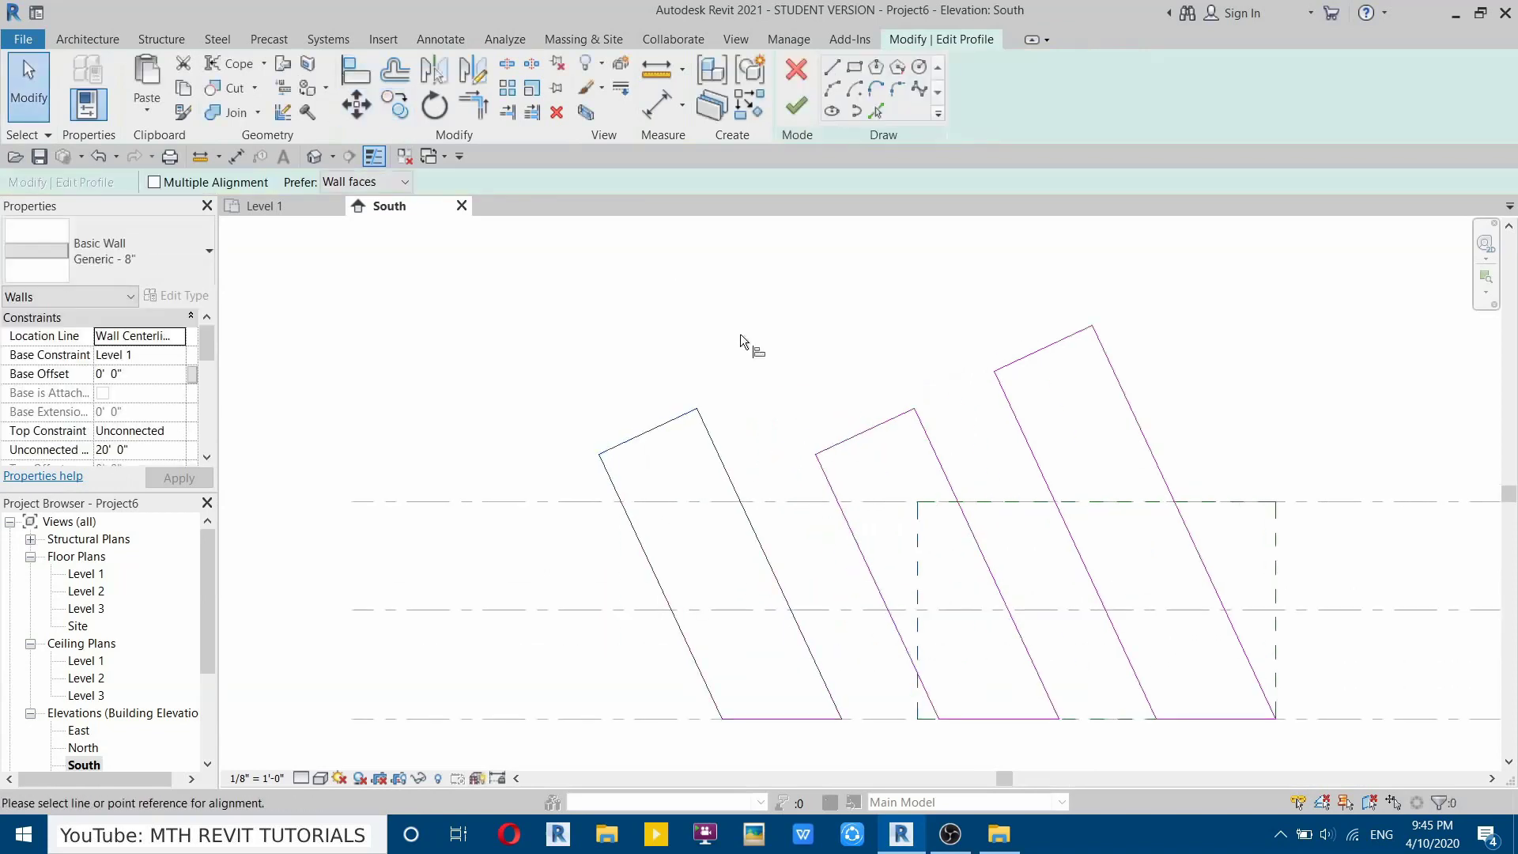
click(860, 429)
click(669, 420)
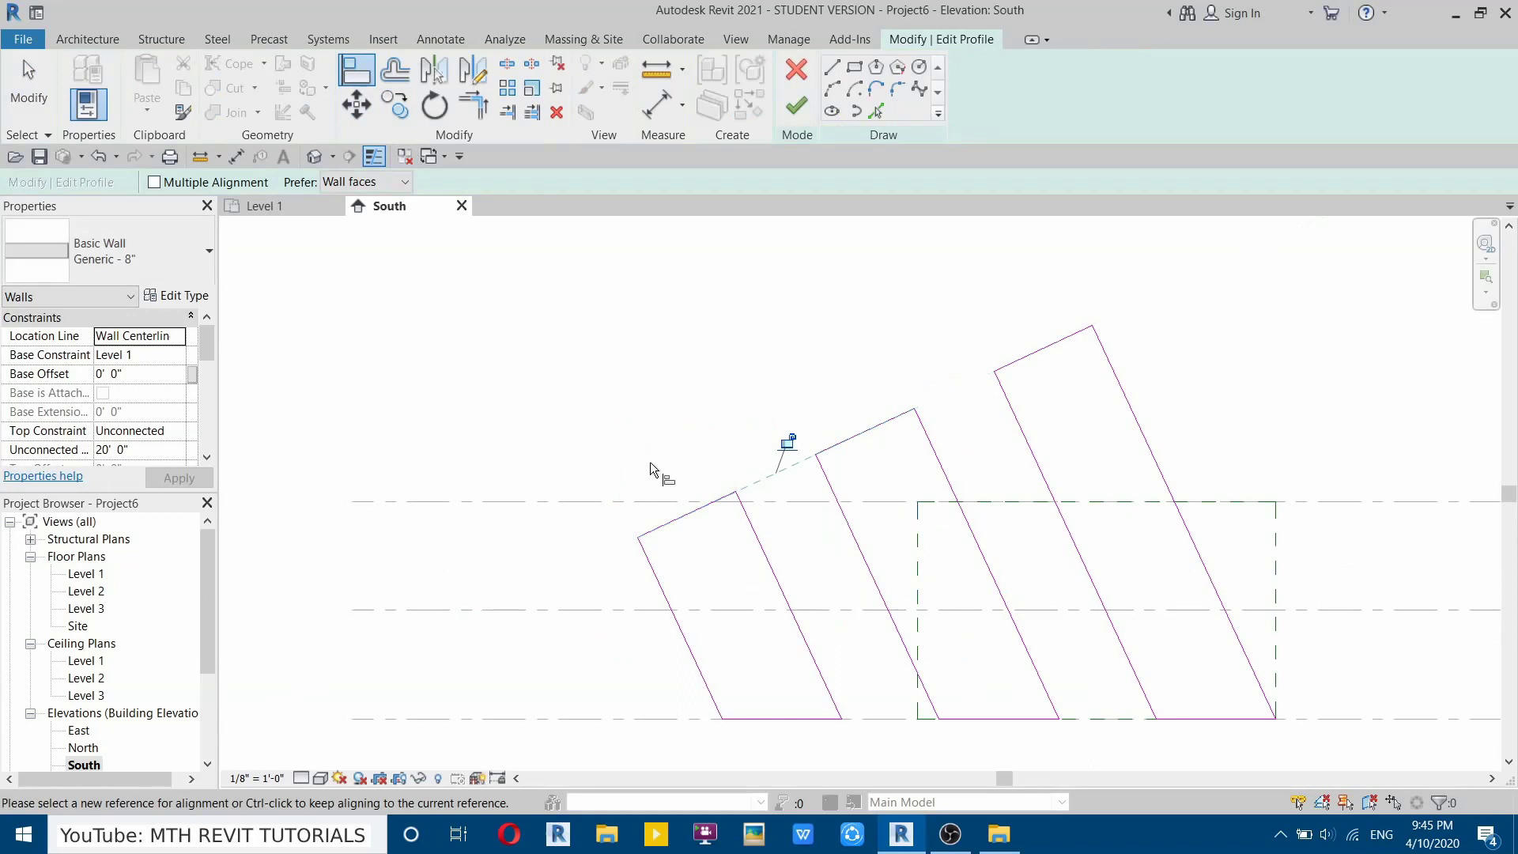
scroll(812, 529, down, 2)
key(Escape)
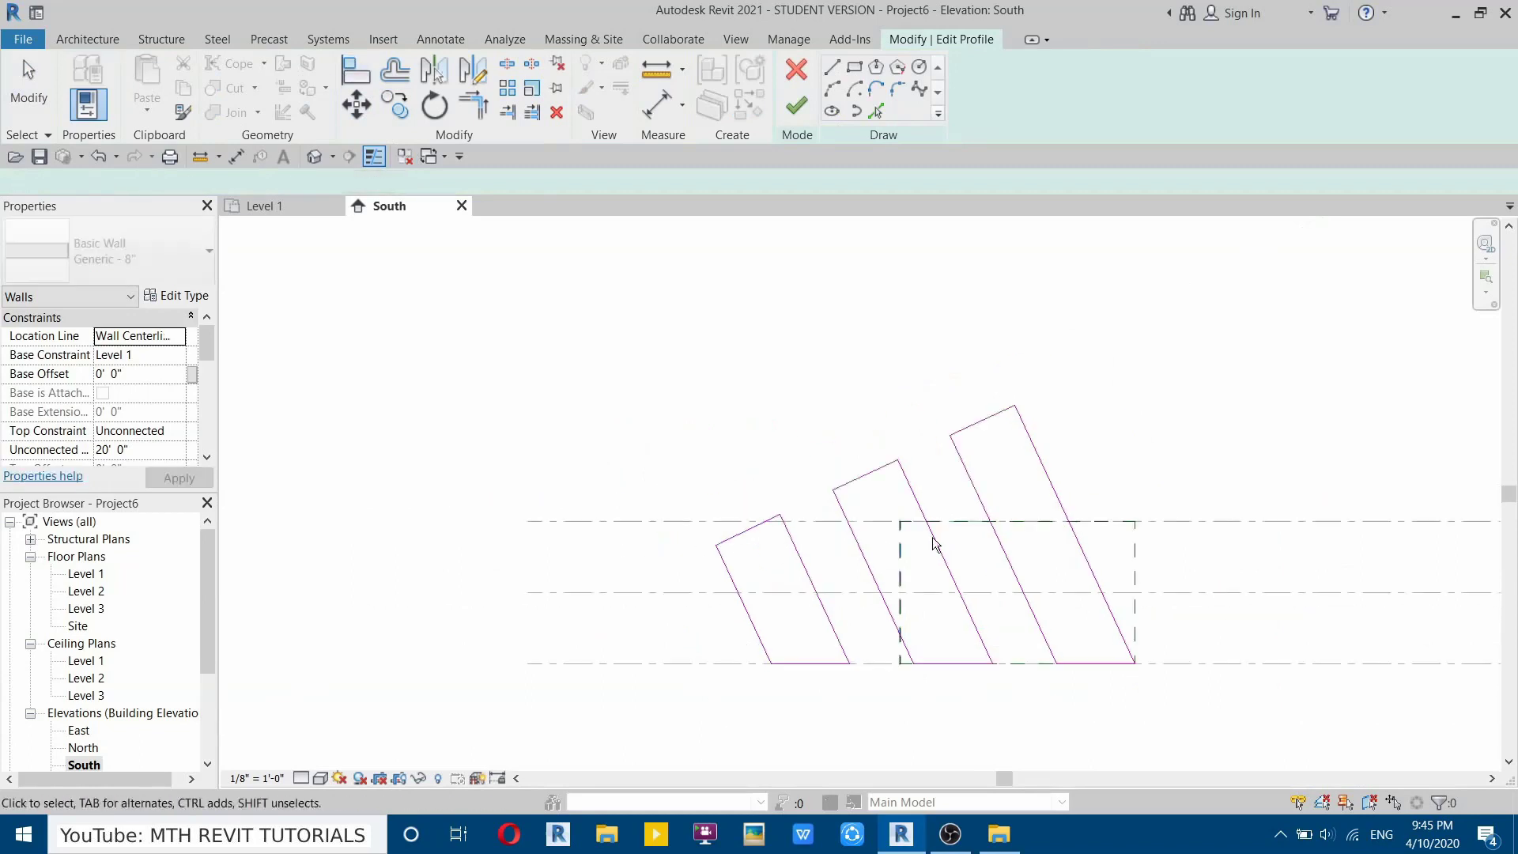
click(798, 105)
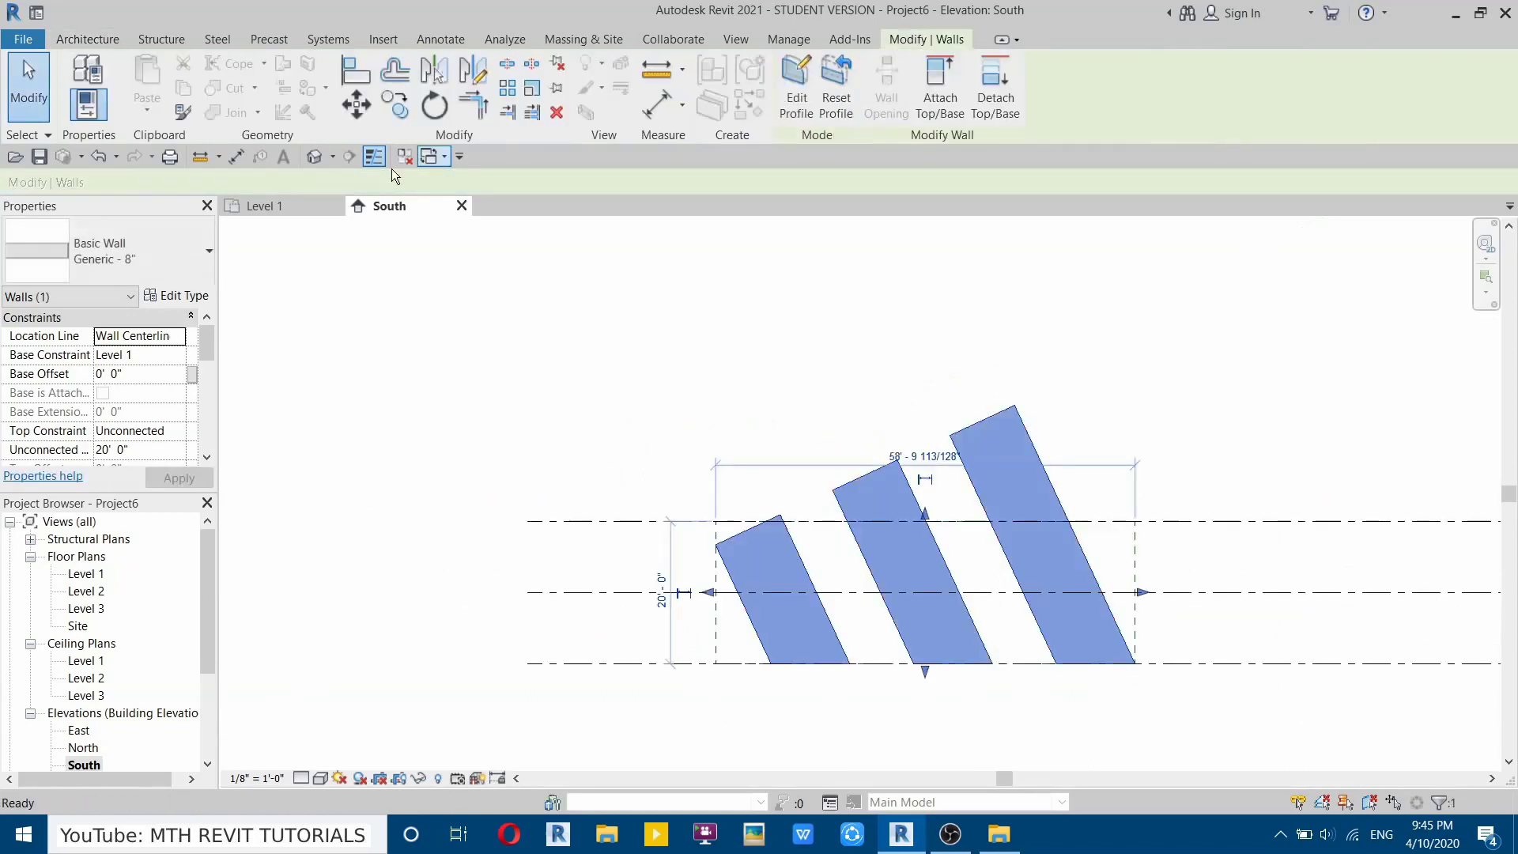
Open the default 3D view, apply the Shaded visual style, and inspect the three-stripe wall from the front and left.
click(315, 155)
scroll(610, 330, up, 2)
key(s)
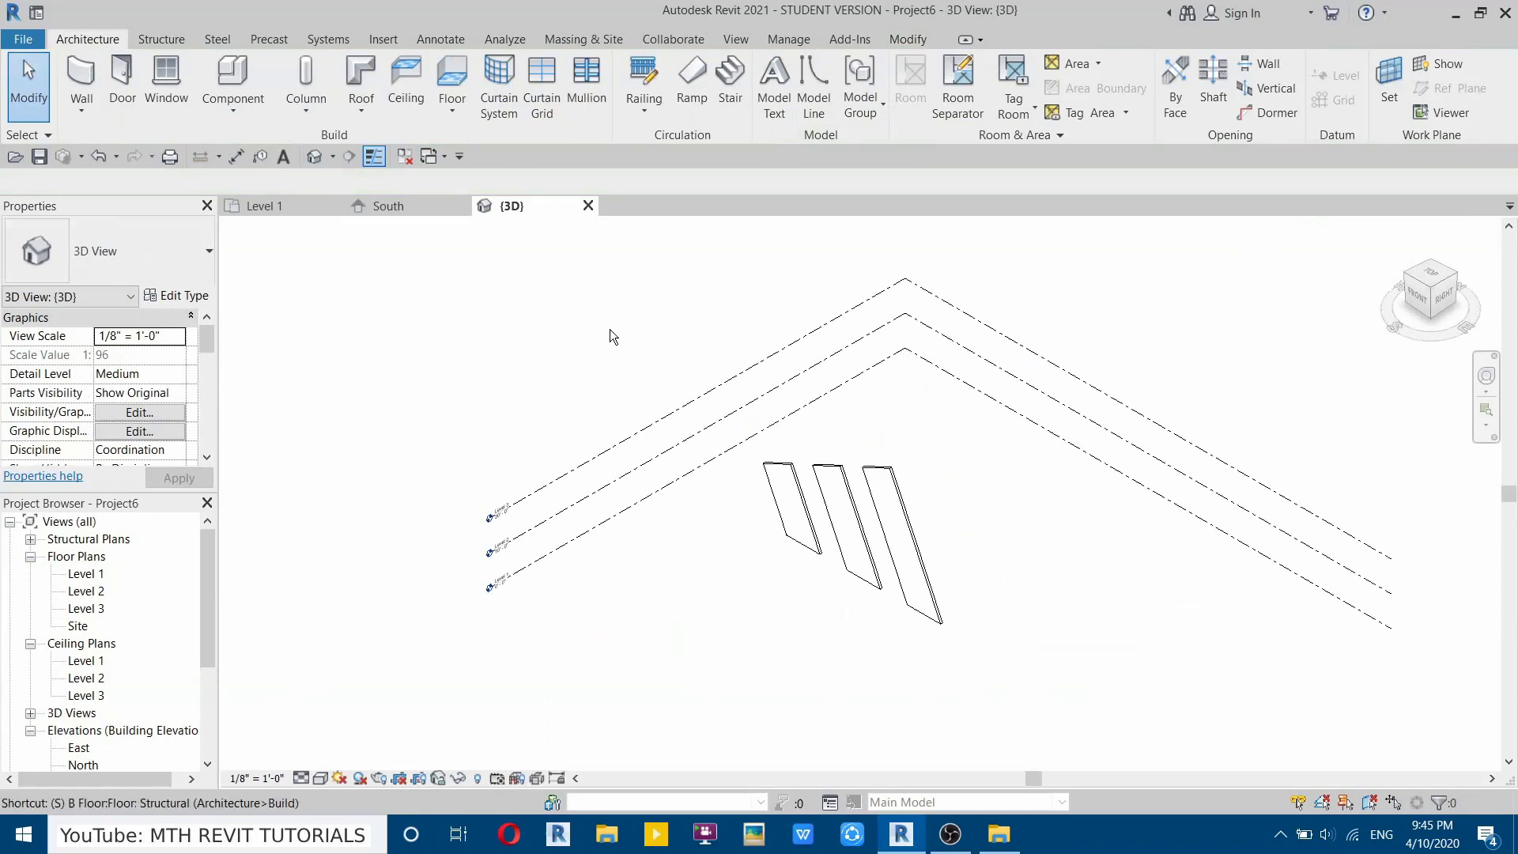
key(d)
mouse_move(905, 560)
shift+middle_down()
mouse_move(868, 562)
mouse_move(603, 467)
mouse_move(959, 501)
mouse_move(1070, 396)
shift+middle_up()
scroll(812, 648, up, 2)
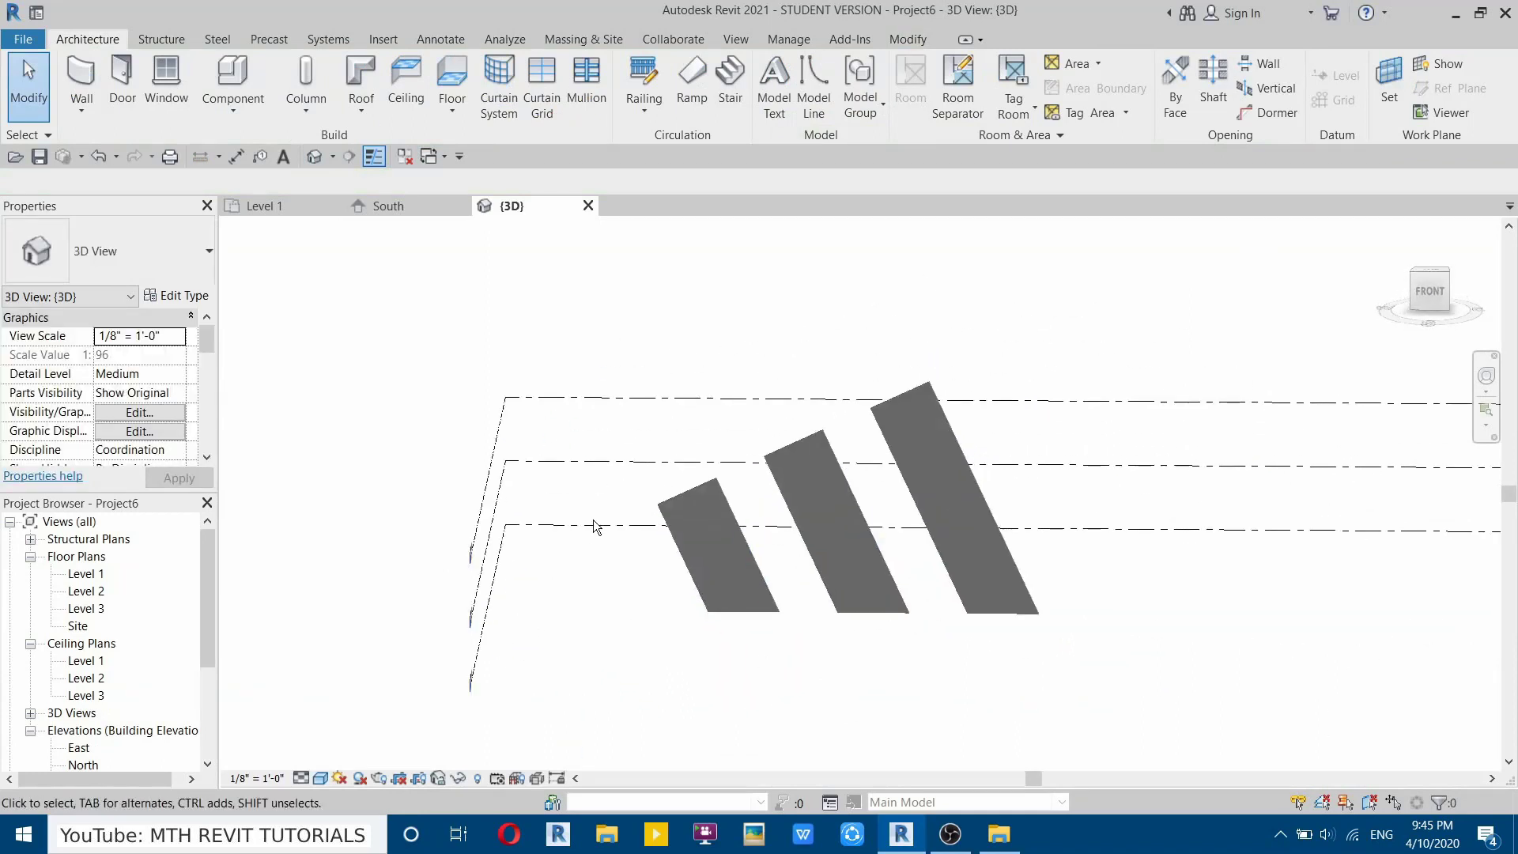
scroll(945, 510, down, 2)
shift+middle_drag(943, 559, 846, 527)
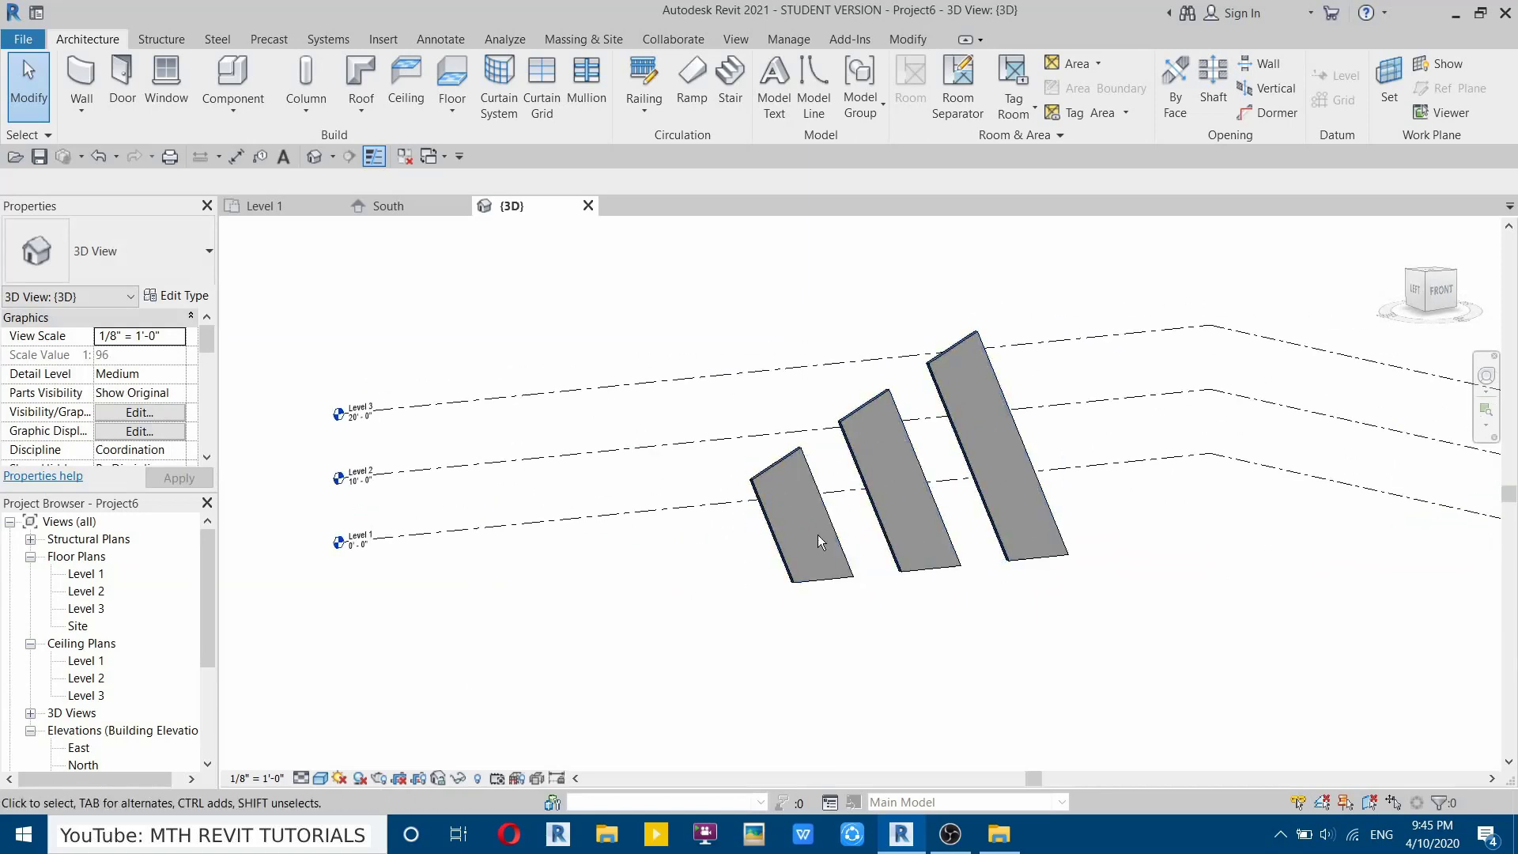
In the Level 1 plan, draw a Curtain Wall 1 wall about 17'-6" long along the striped wall, from the left stripe into the middle one.
click(278, 208)
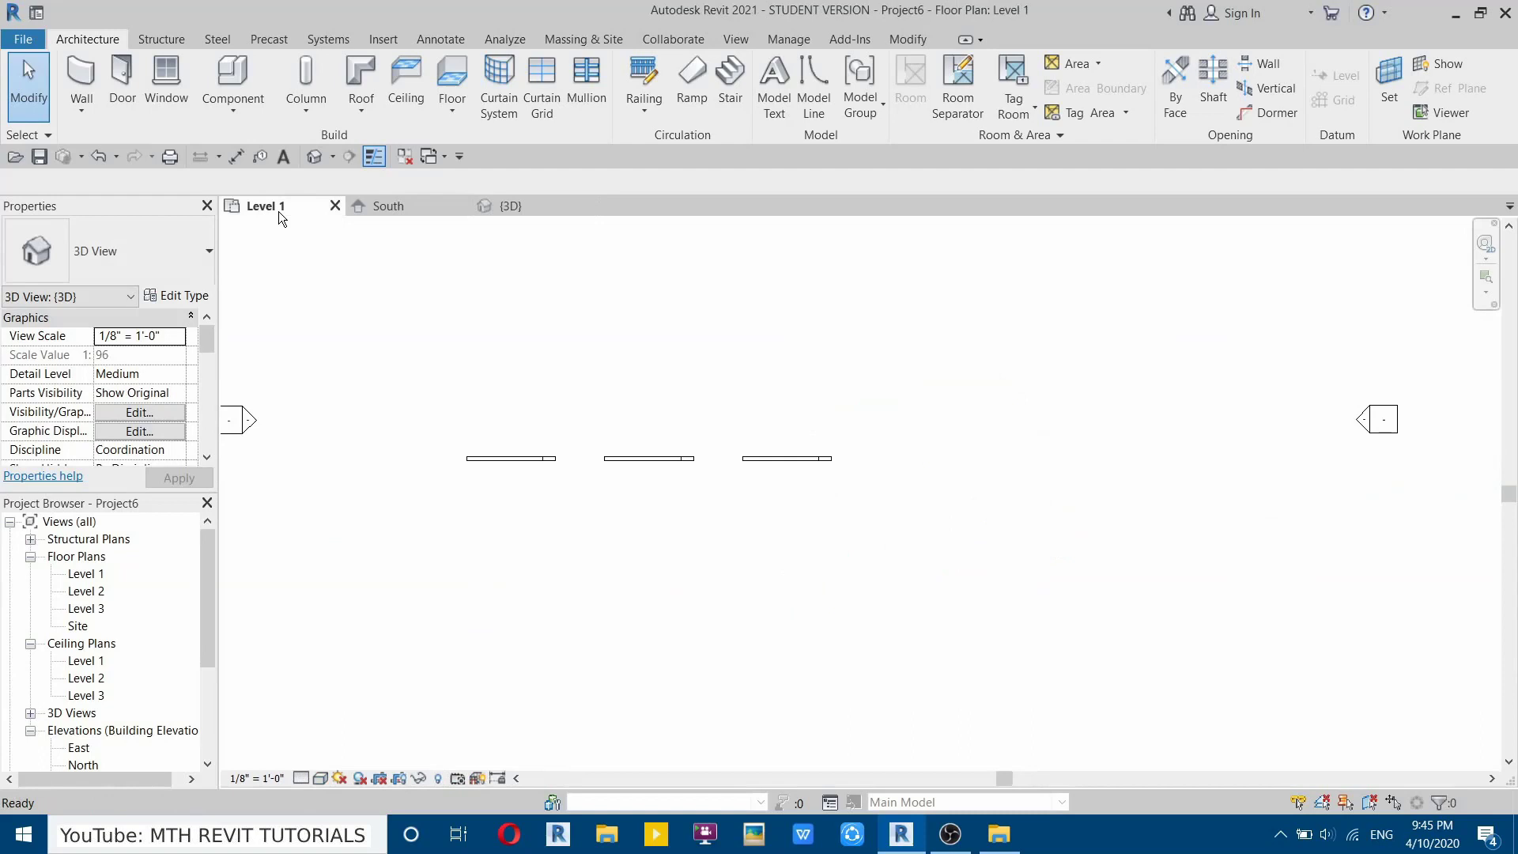
middle_drag(438, 371, 548, 406)
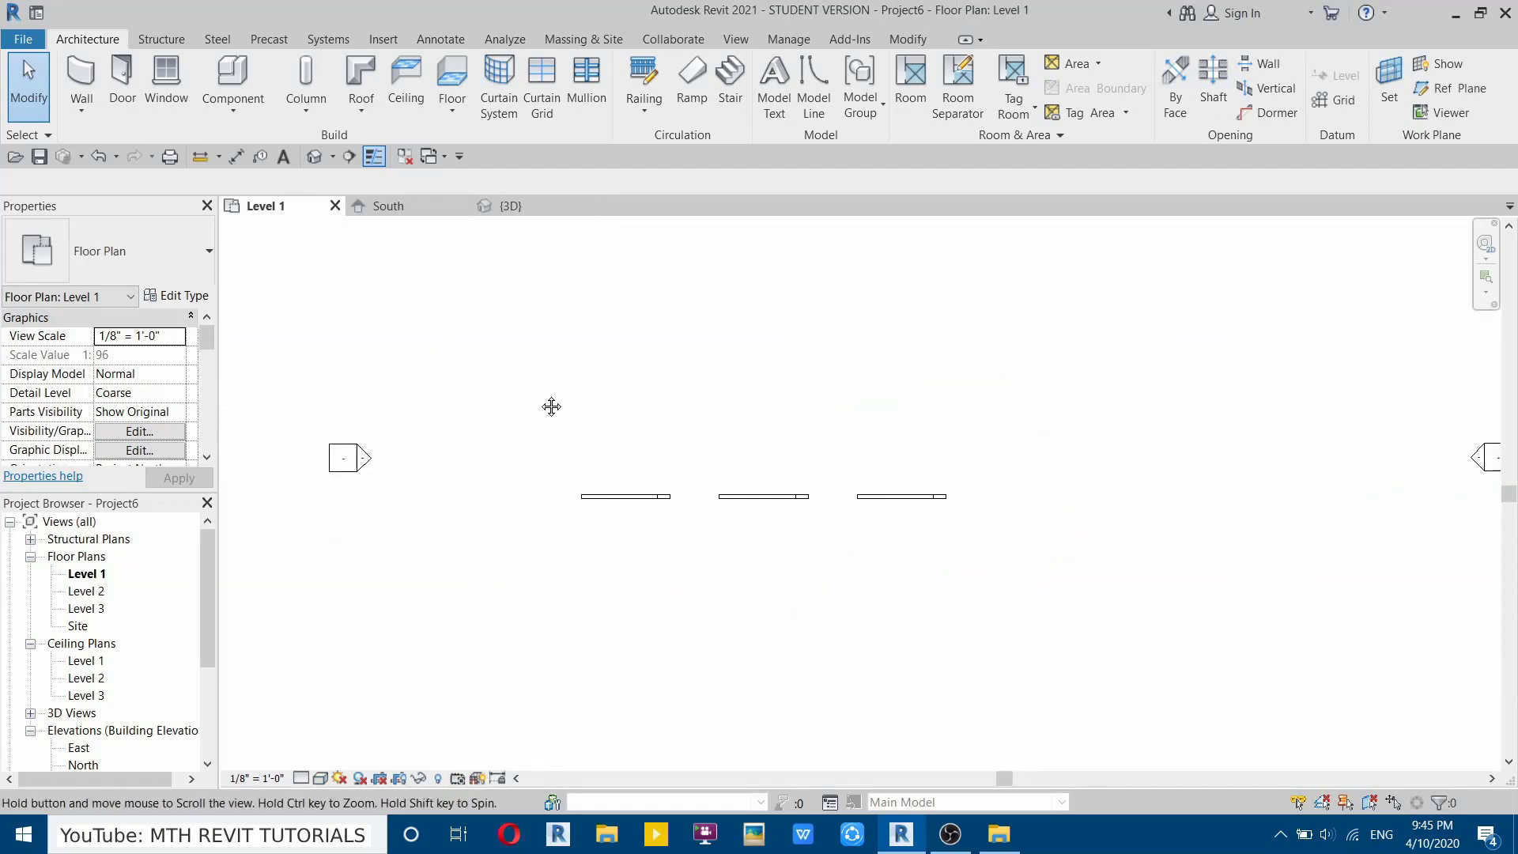
click(80, 95)
click(112, 260)
scroll(268, 438, down, 1)
drag(267, 439, 272, 660)
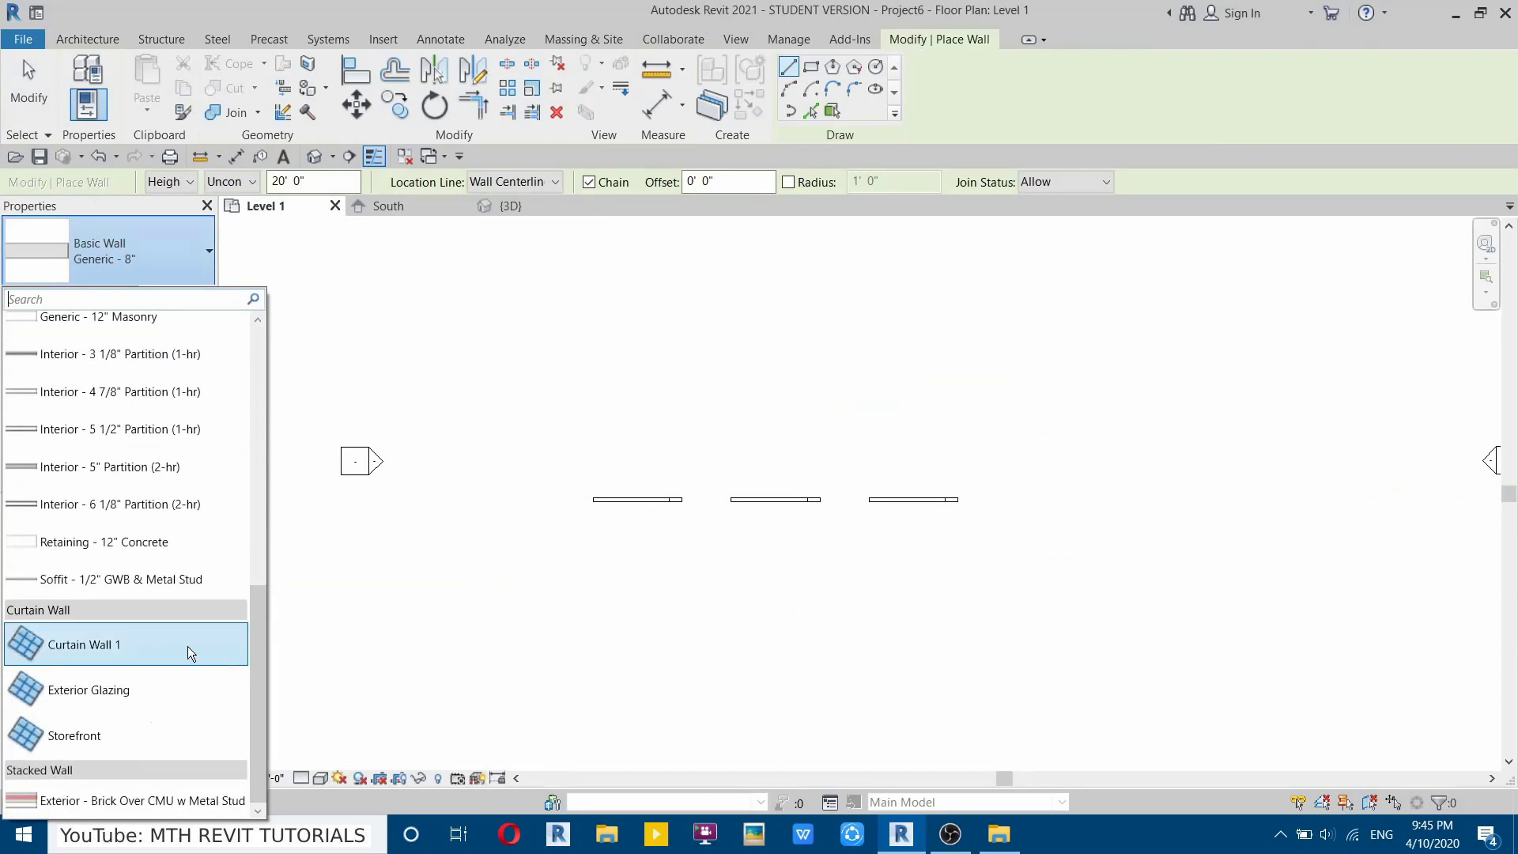
click(103, 654)
scroll(630, 522, up, 3)
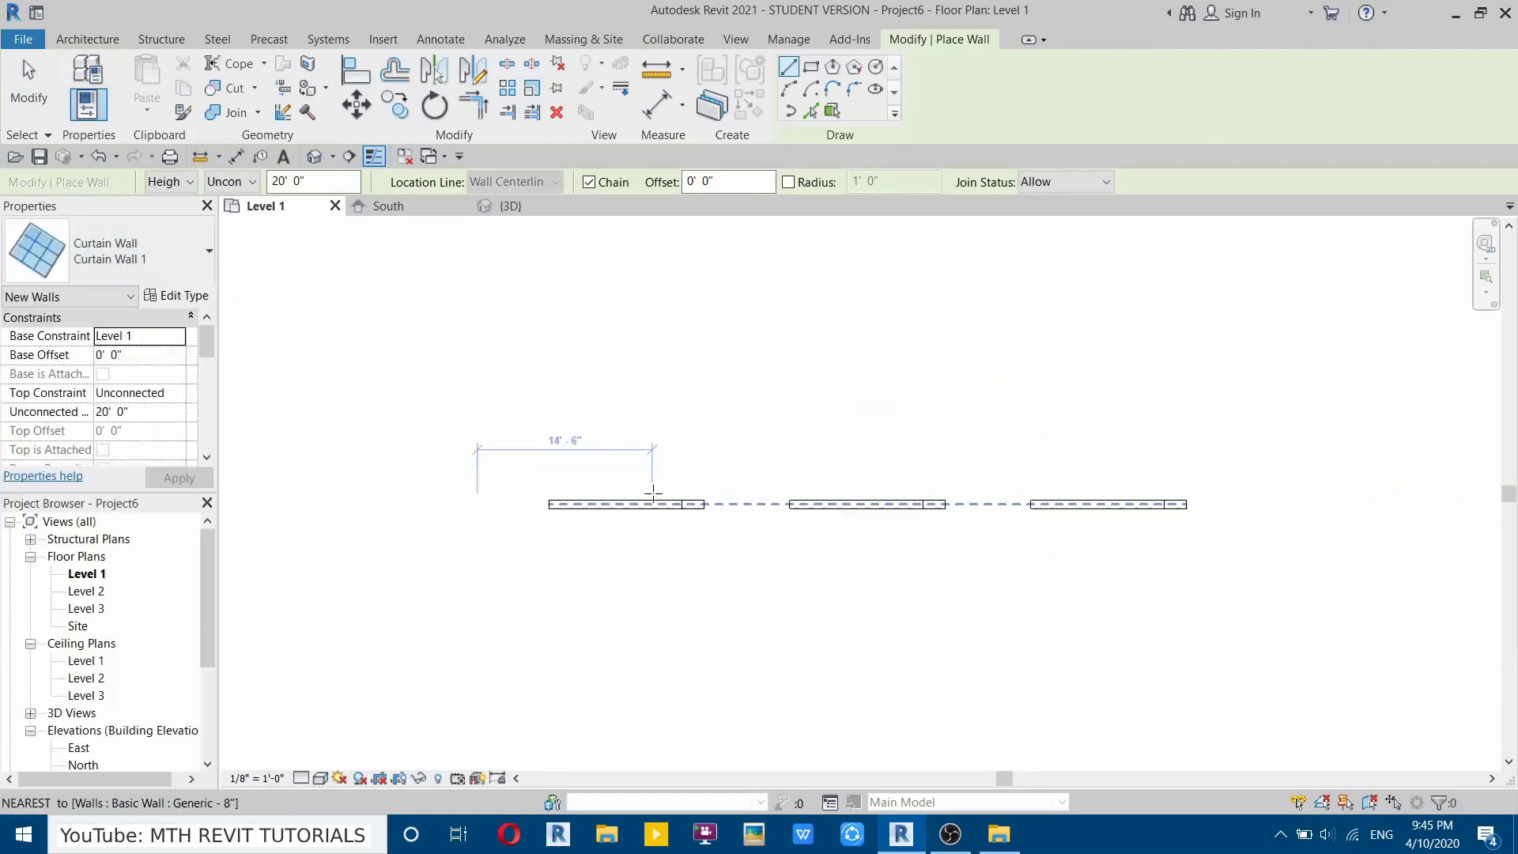
click(619, 505)
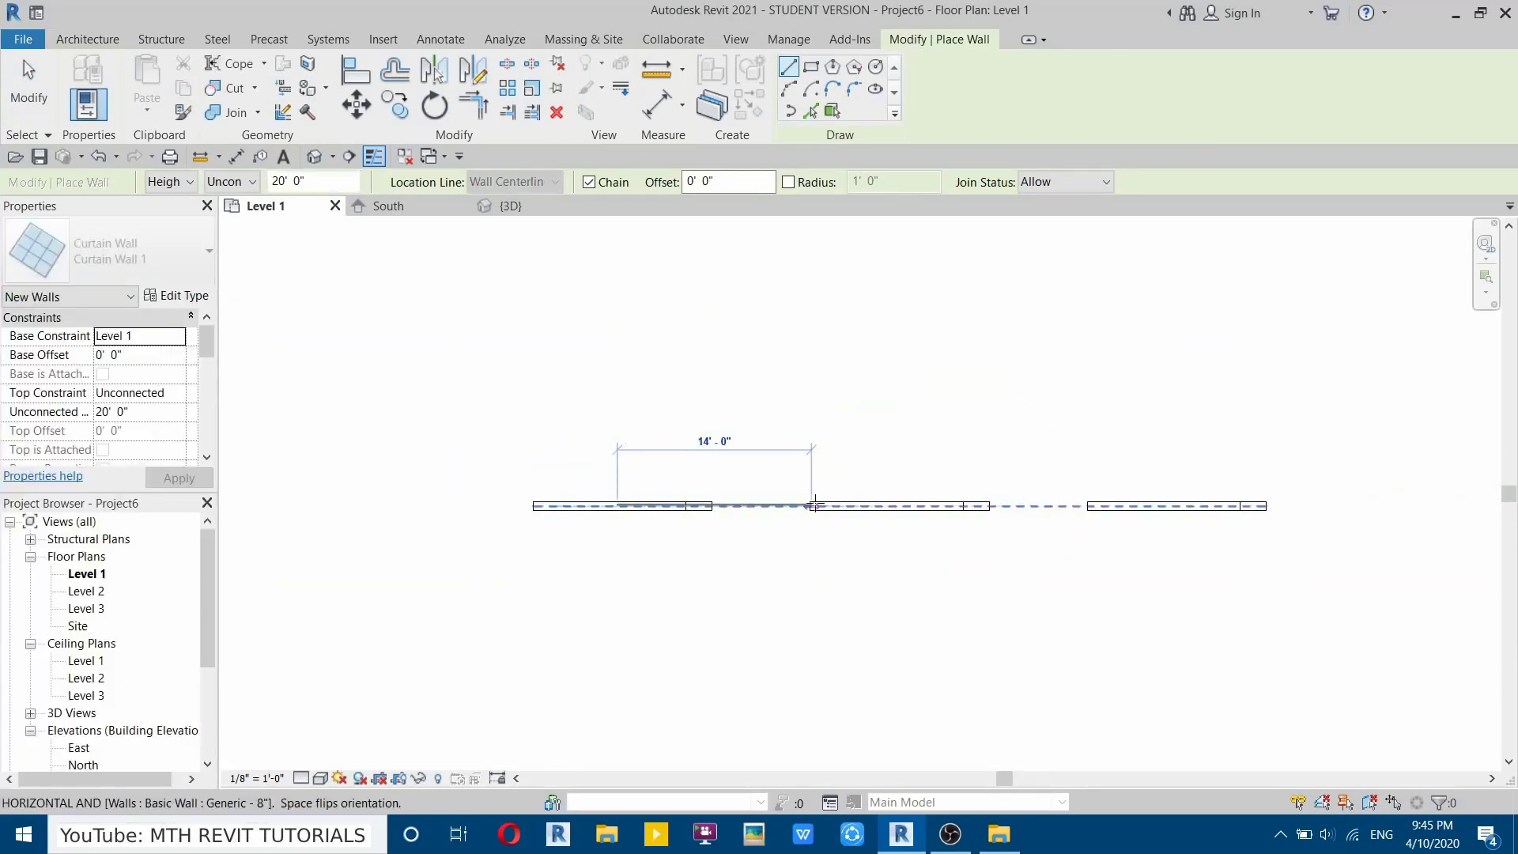
click(814, 506)
key(Escape)
key(Escape)
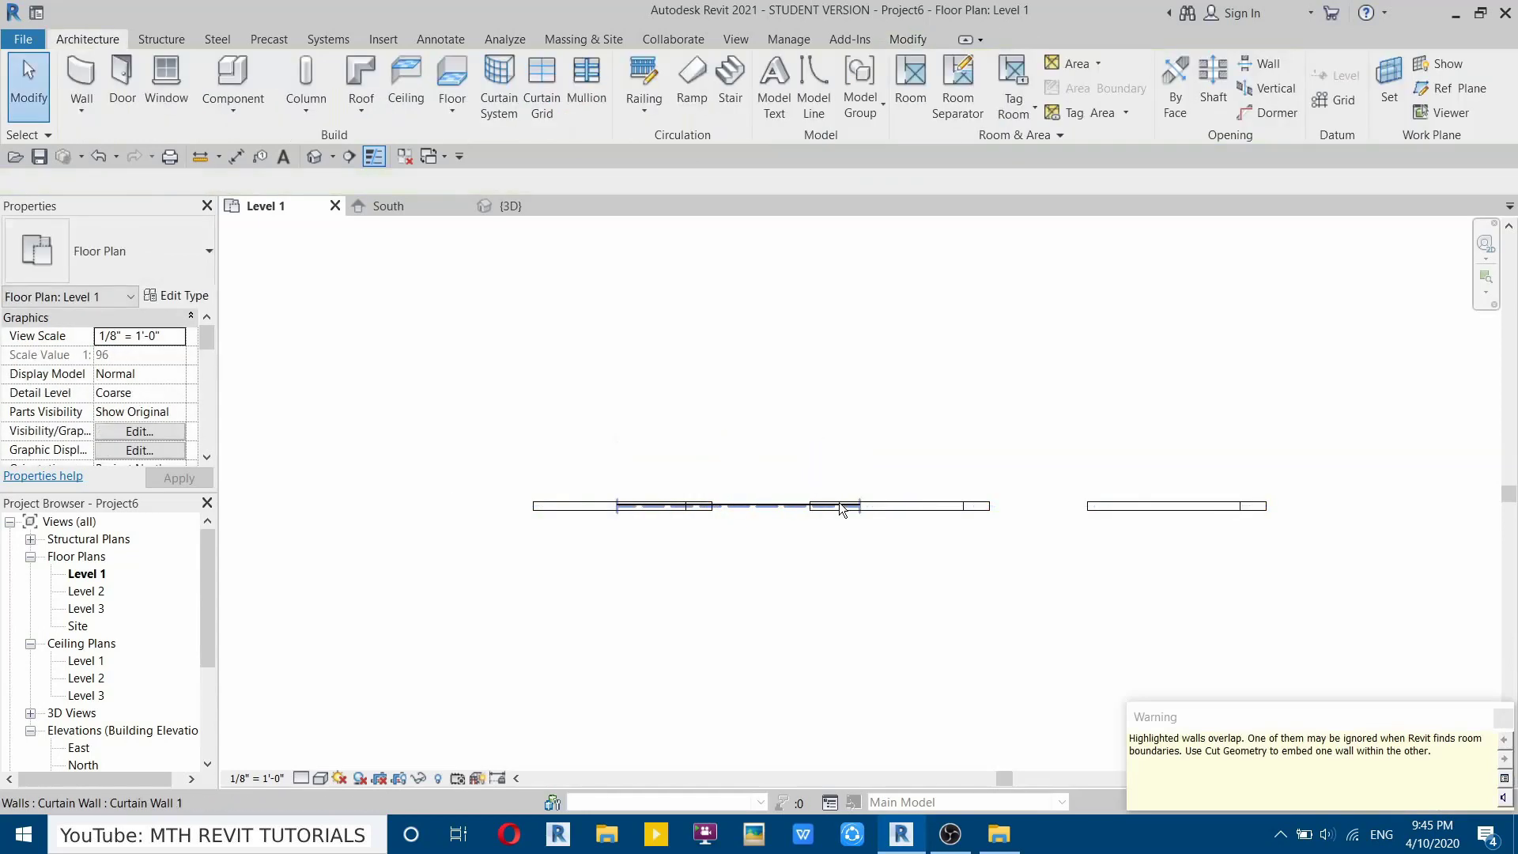
click(1504, 719)
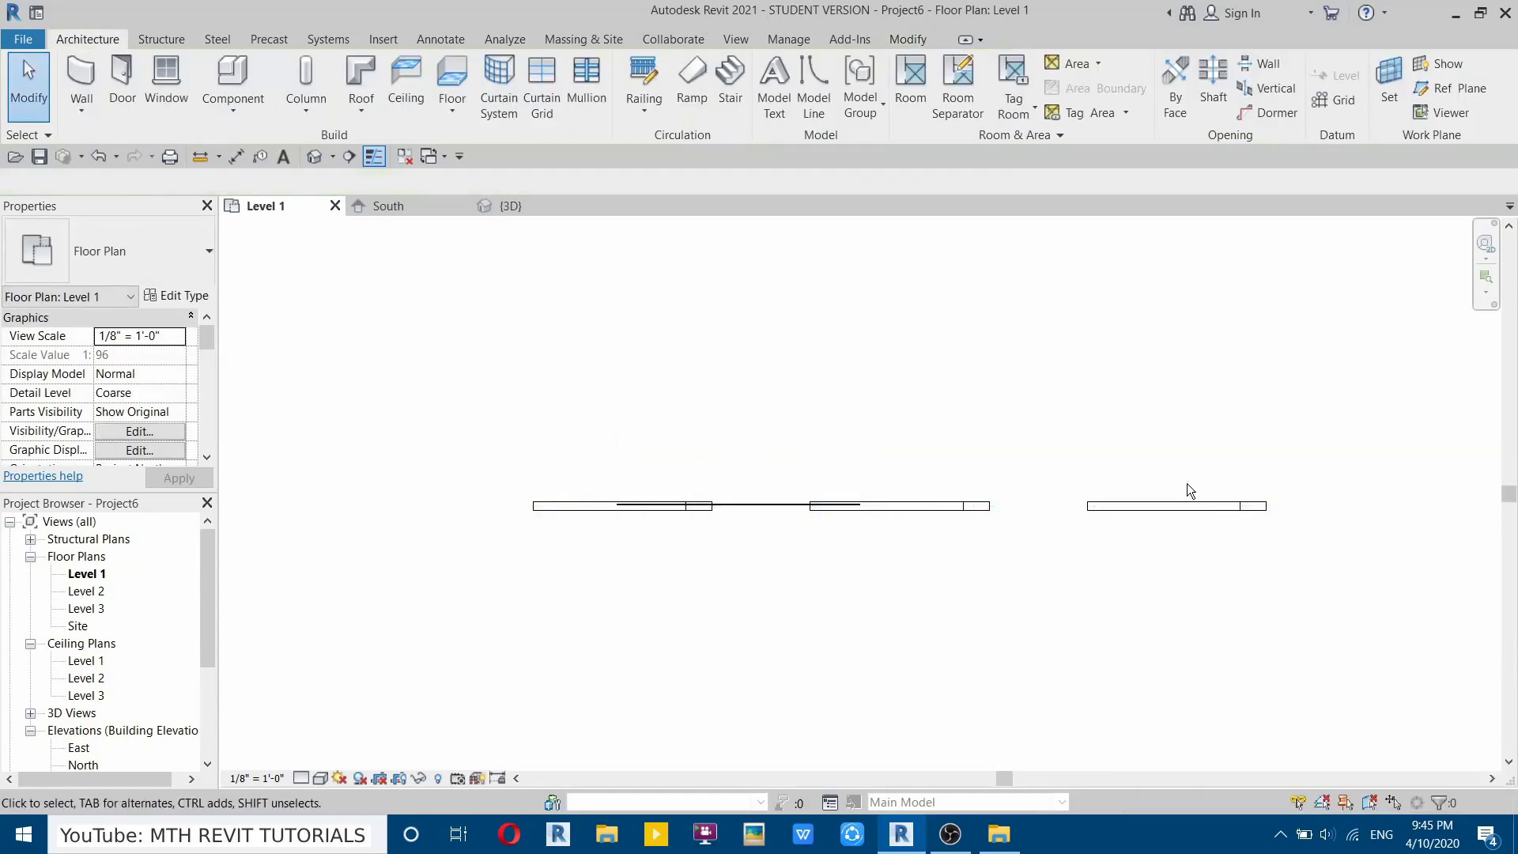
Edit the curtain wall's profile in the South elevation and delete its rectangular sketch lines.
click(766, 508)
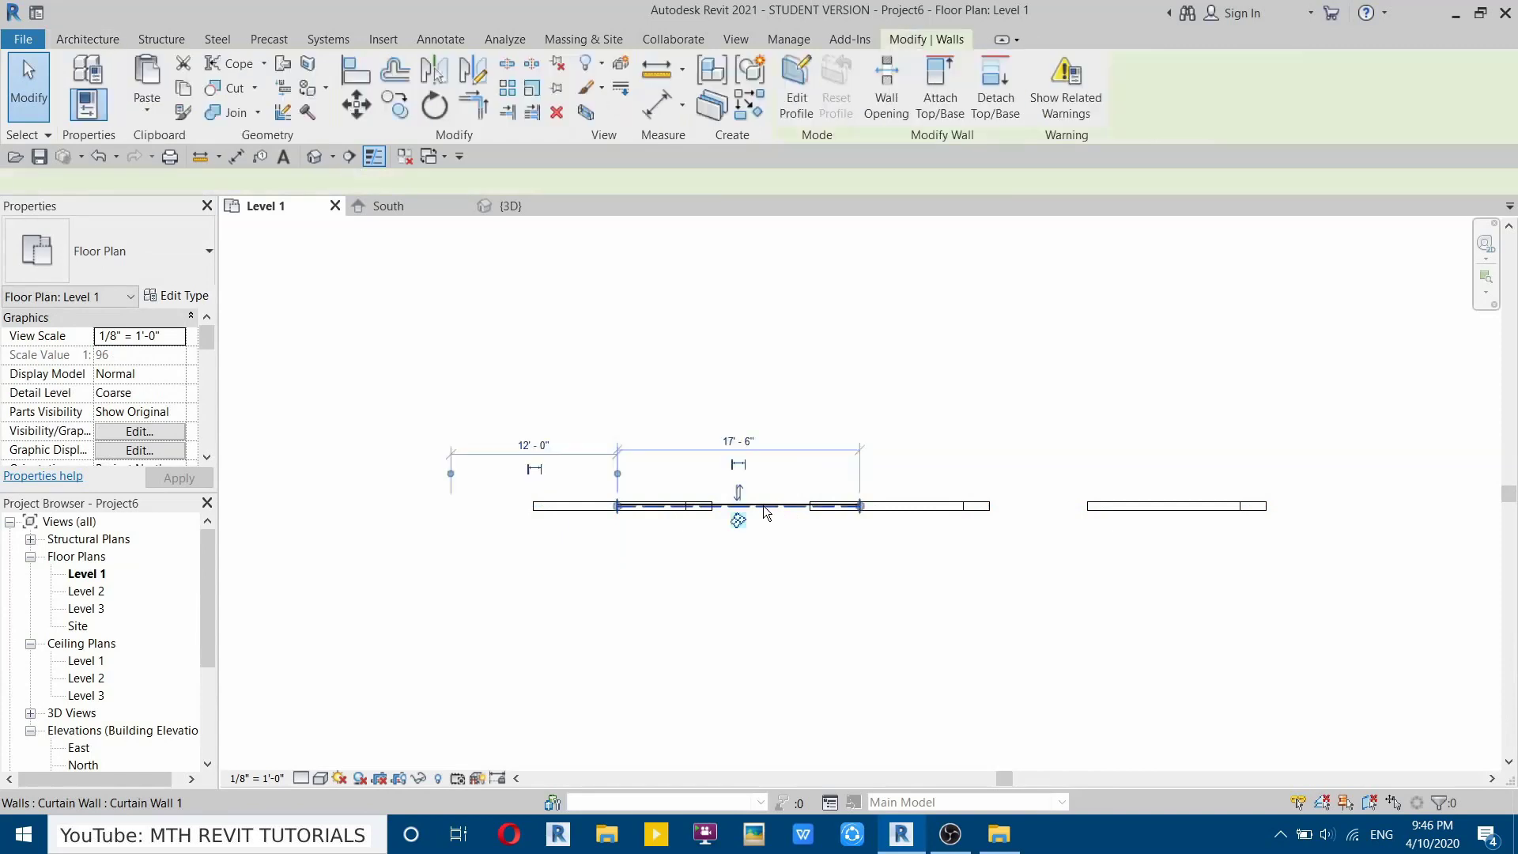
click(803, 118)
click(670, 272)
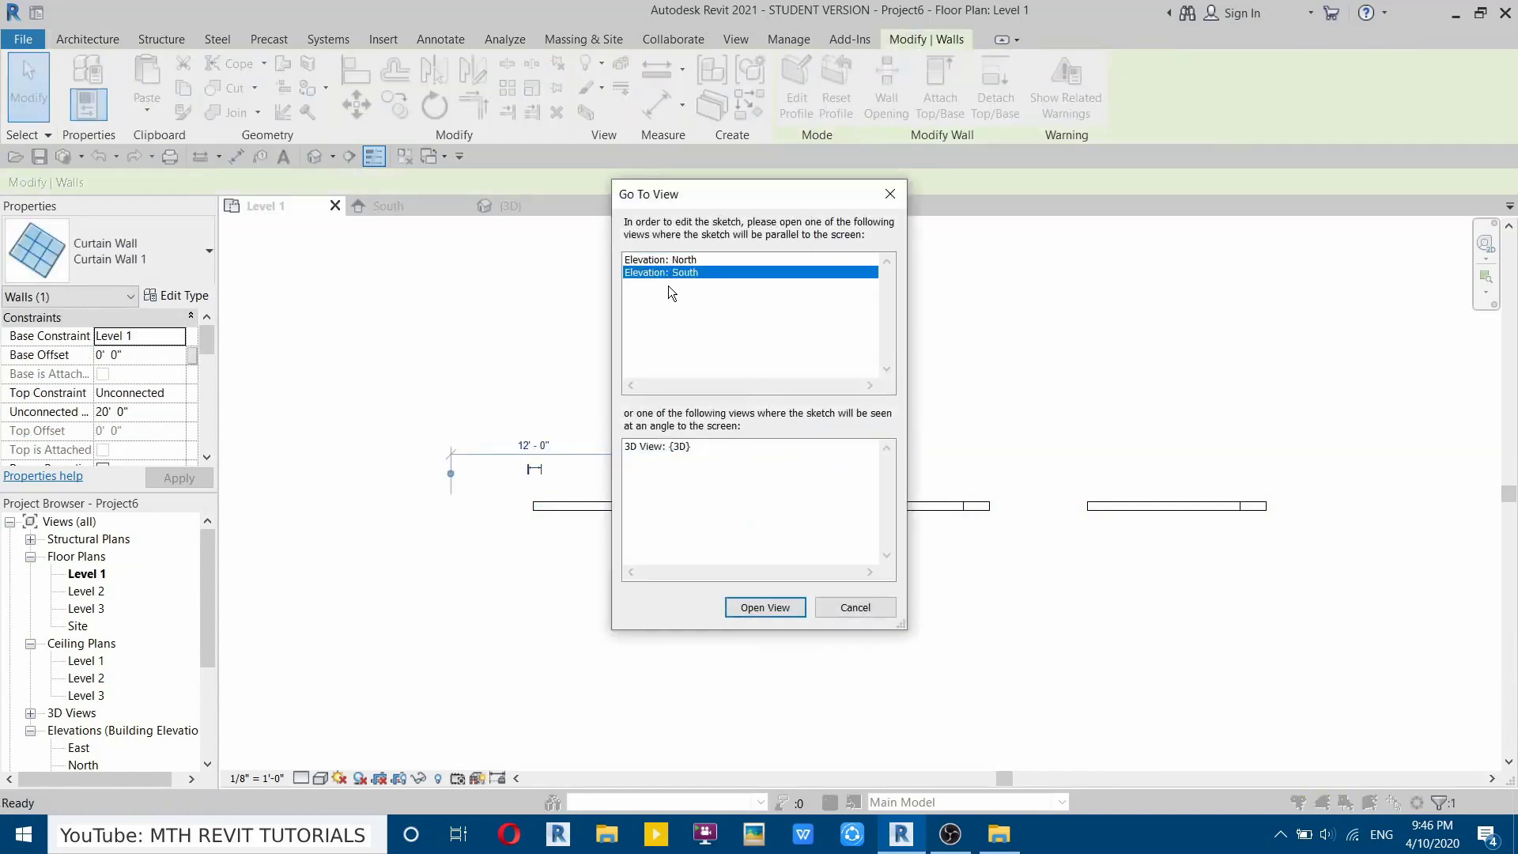
click(748, 607)
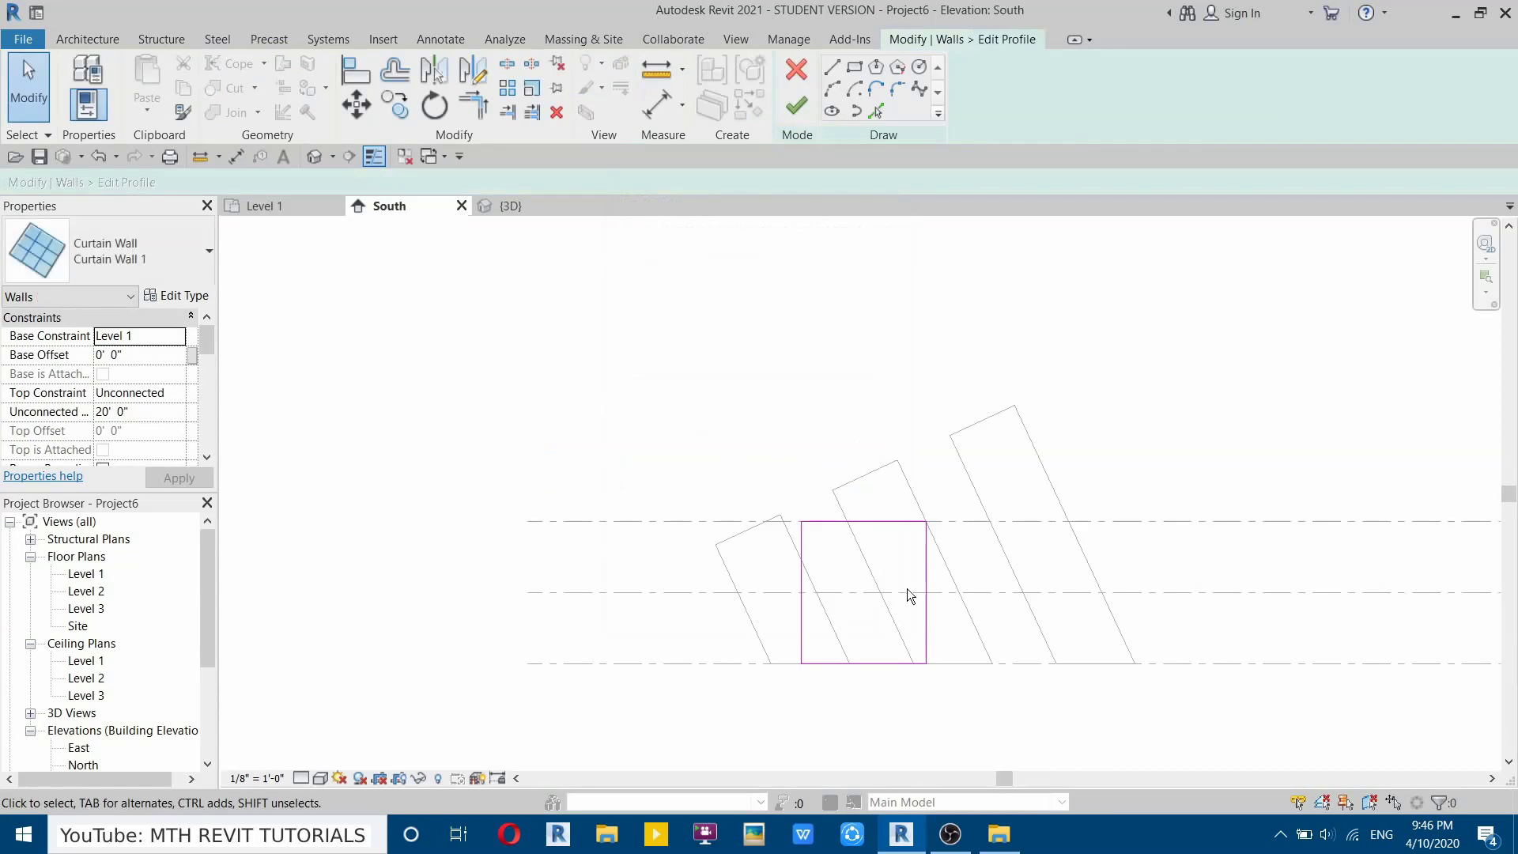
mouse_move(632, 265)
mouse_down()
mouse_move(1081, 708)
mouse_move(1083, 739)
mouse_up()
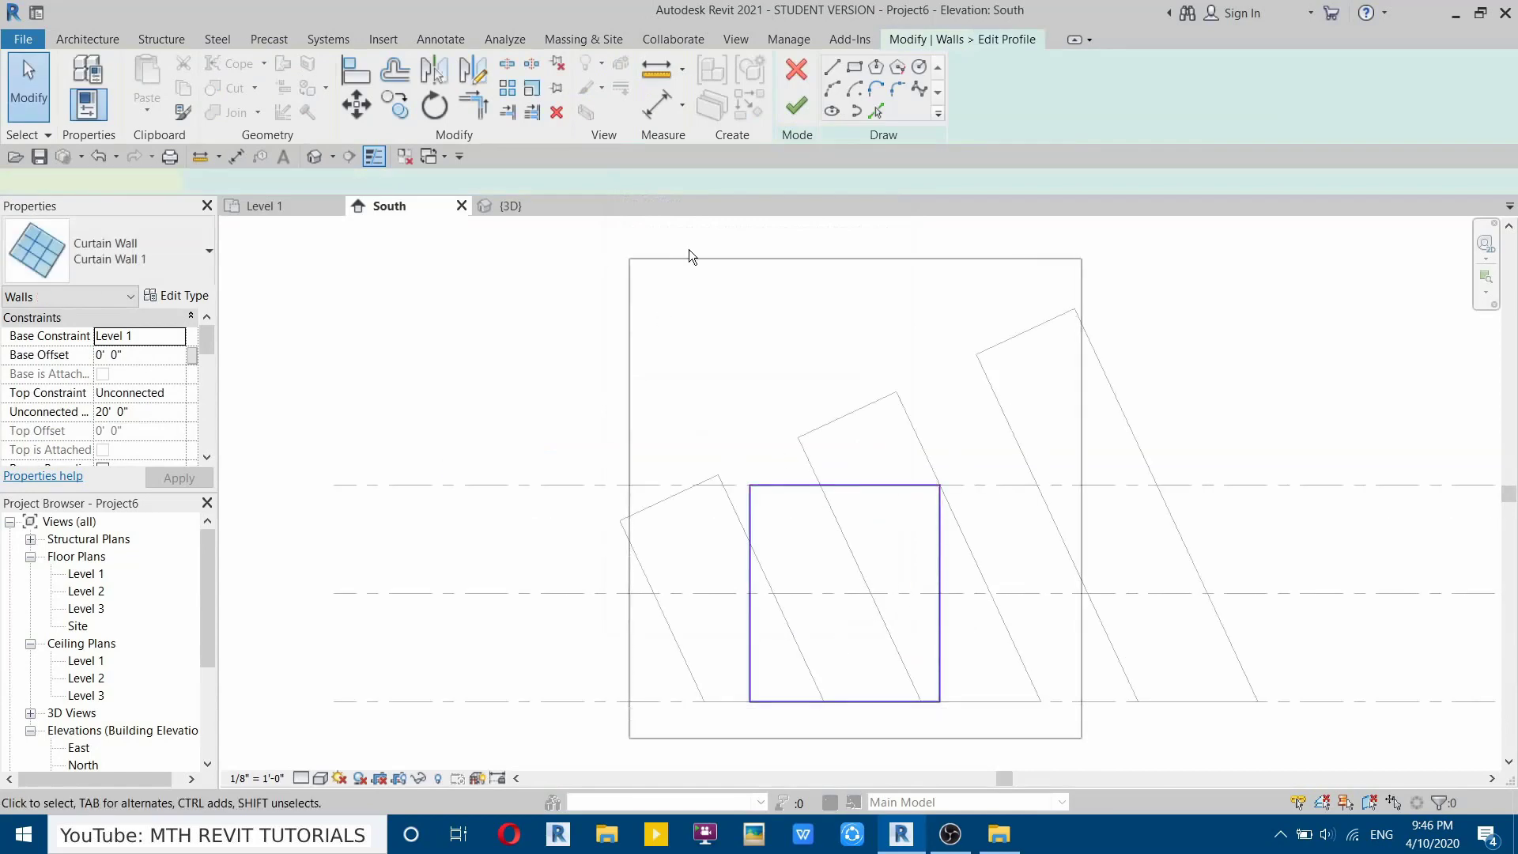
click(557, 113)
Sketch a 4' line down the tallest stripe's left edge from its top corner, and a perpendicular line to the middle stripe's right edge.
click(835, 70)
middle_drag(1000, 417, 884, 356)
scroll(865, 302, up, 2)
click(862, 298)
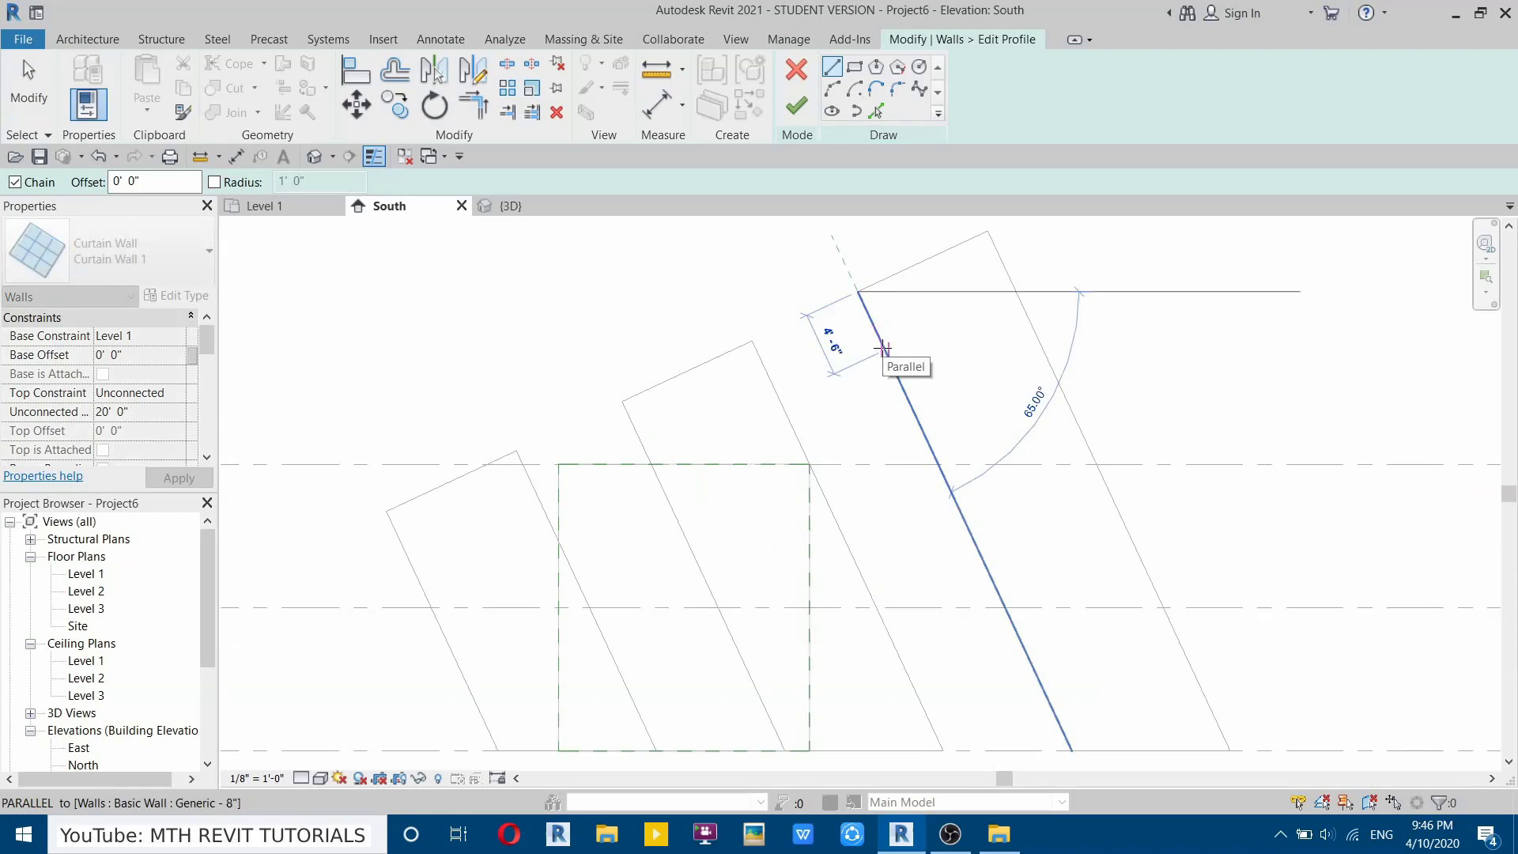
text(4')
key(Return)
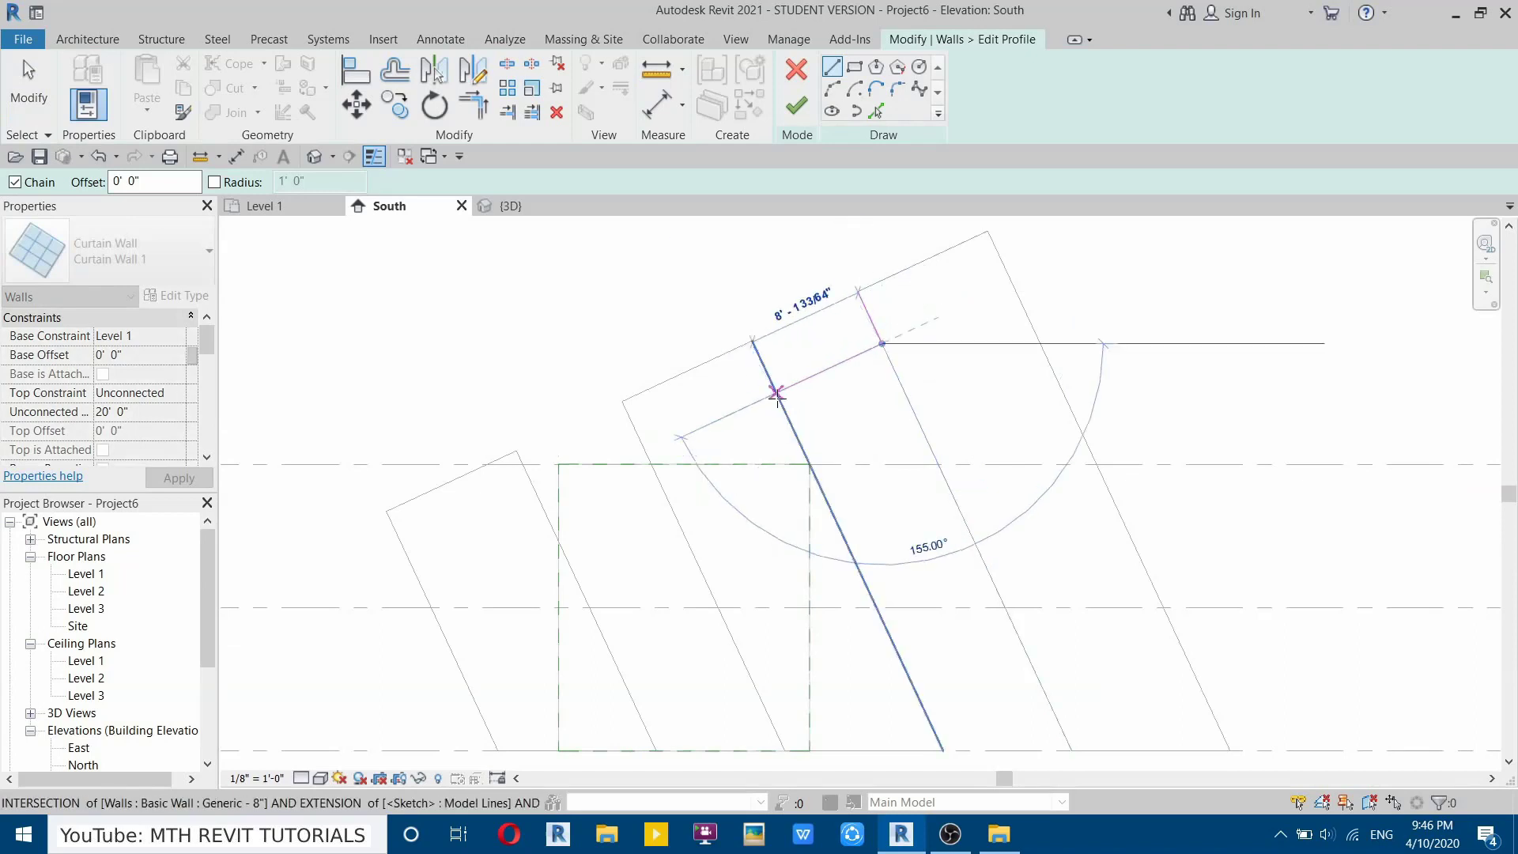
click(778, 396)
Close the glass panel outline along the middle stripe, Level 1 and the tallest stripe, and delete the 4' guide line.
middle_drag(1011, 589, 952, 514)
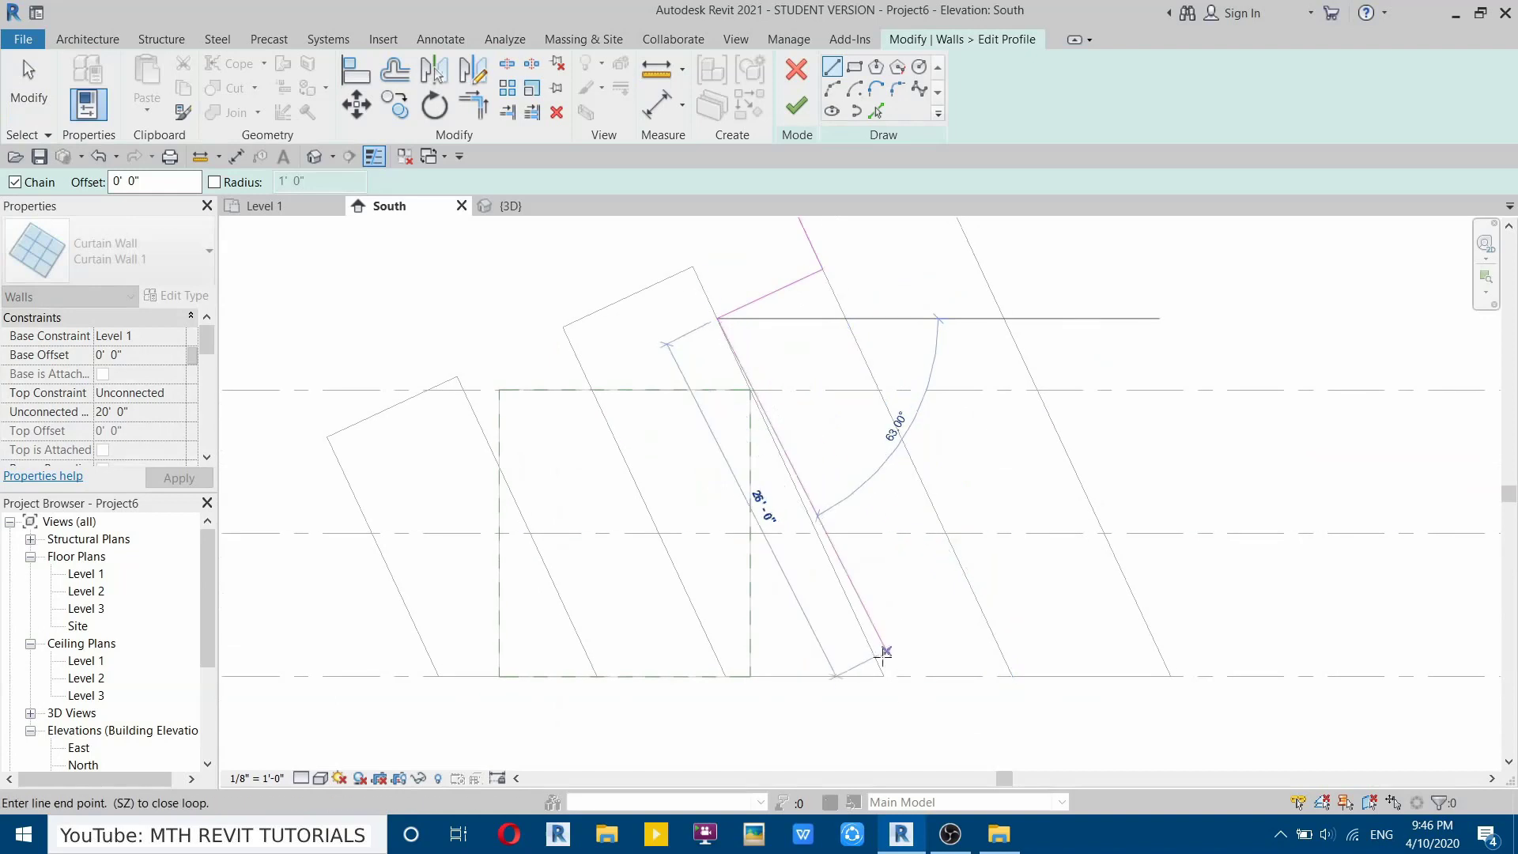
click(884, 676)
click(1012, 677)
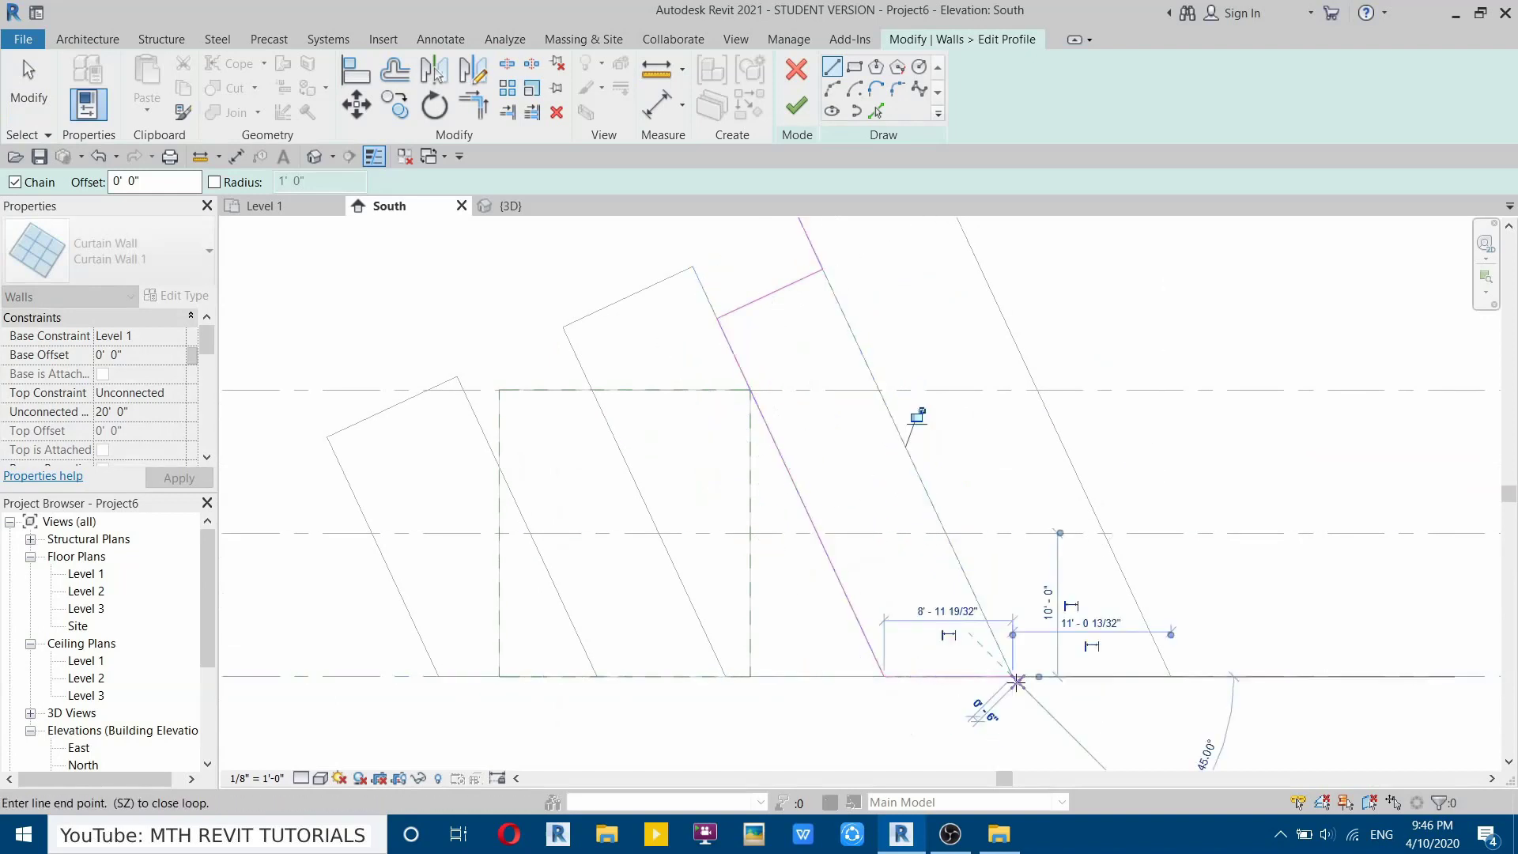
middle_drag(781, 259, 840, 413)
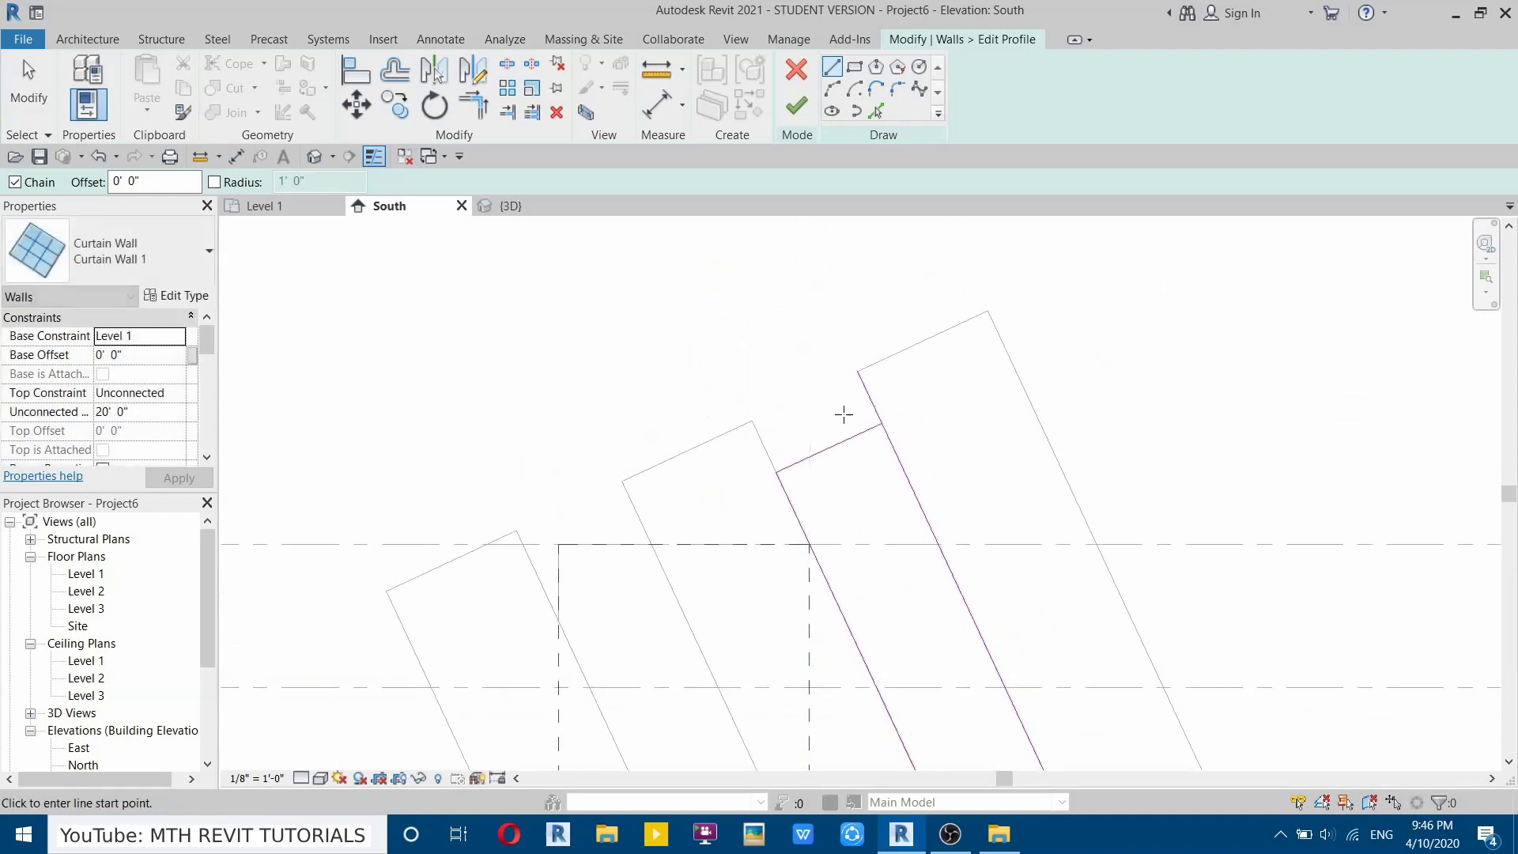
key(Escape)
key(Escape)
click(870, 408)
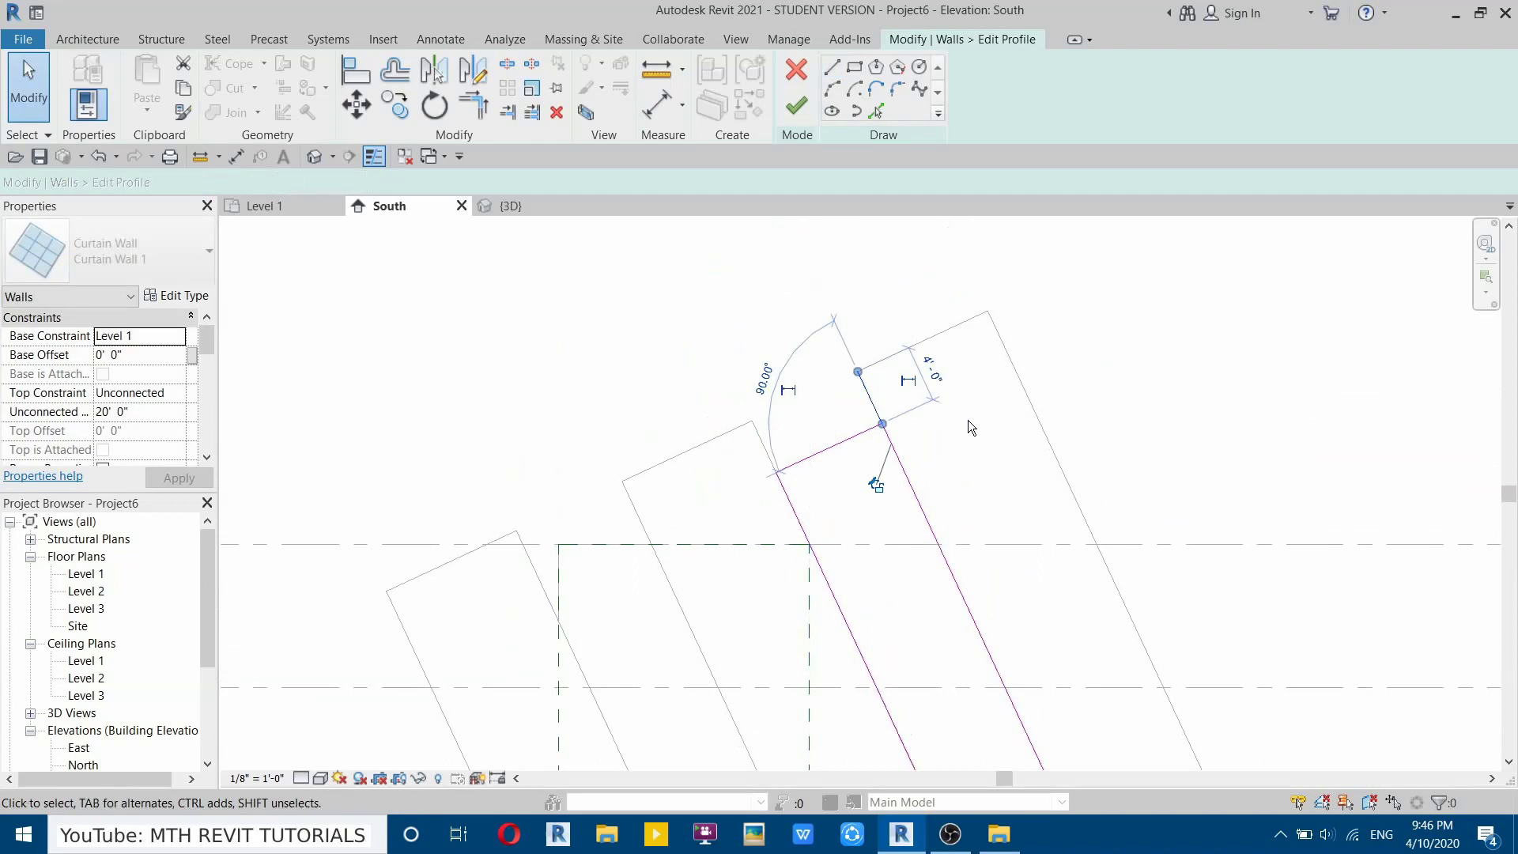
click(558, 113)
mouse_move(984, 423)
middle_down()
mouse_move(1003, 400)
mouse_move(1017, 295)
middle_up()
mouse_move(790, 262)
mouse_down()
mouse_move(898, 418)
mouse_move(1082, 607)
mouse_move(1169, 732)
mouse_up()
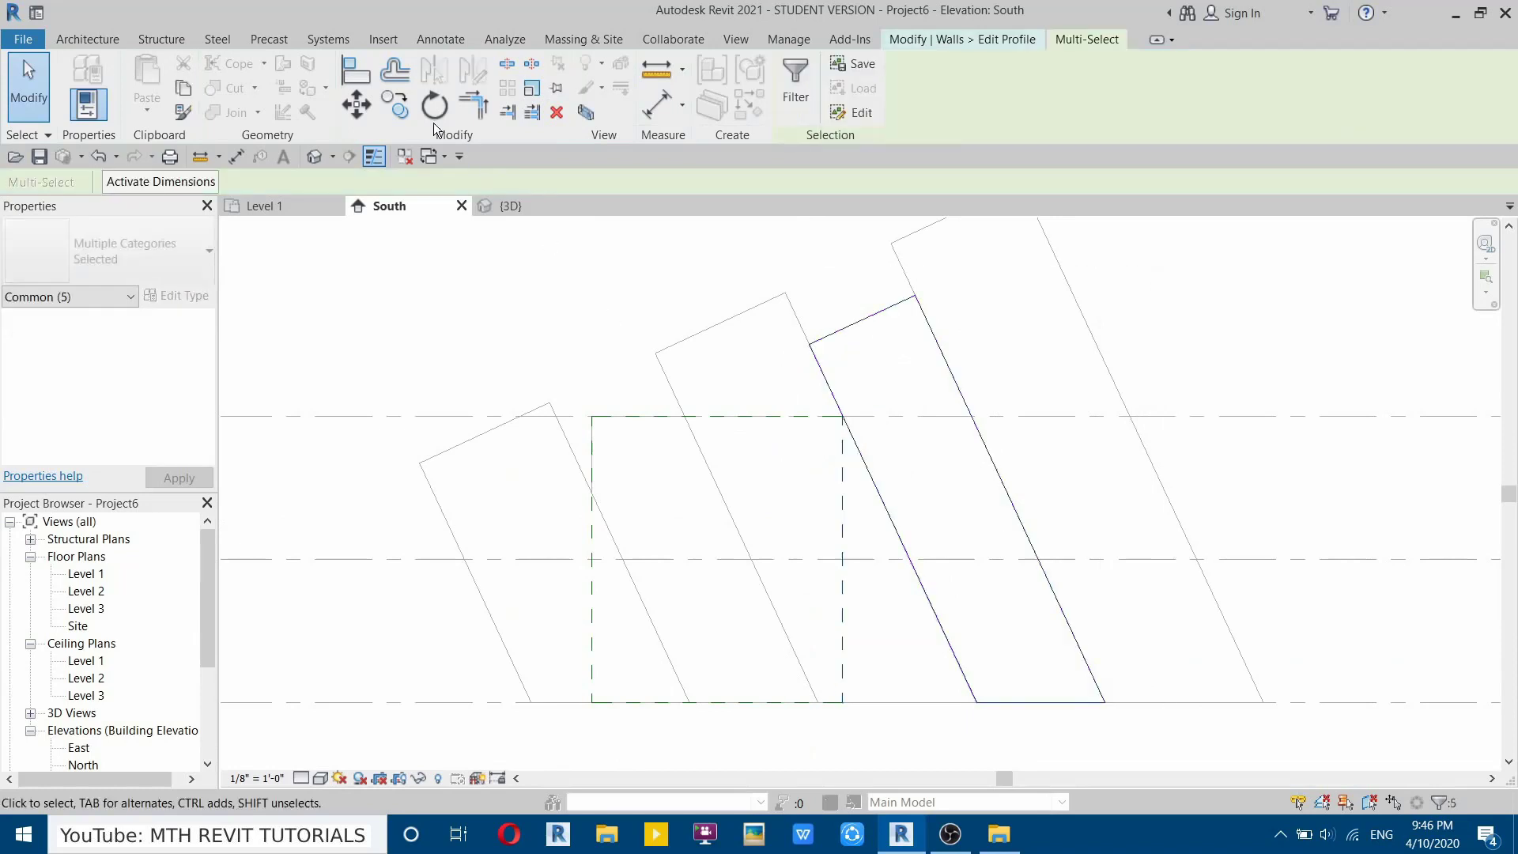
click(395, 105)
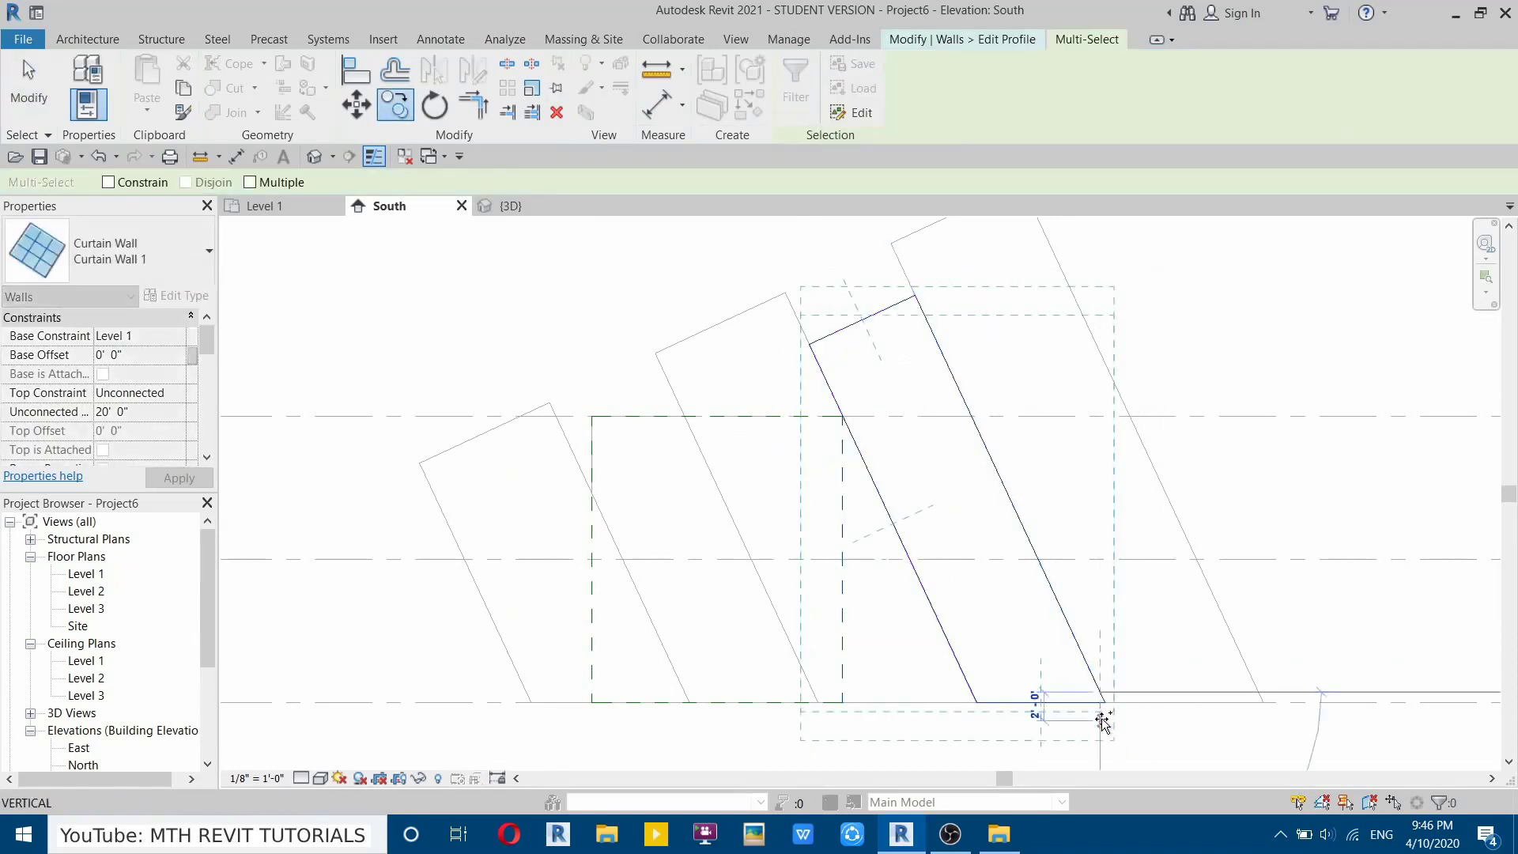
key(Escape)
Copy the panel outline along Level 1 into the gap between the shortest and middle stripes.
drag(768, 263, 1187, 757)
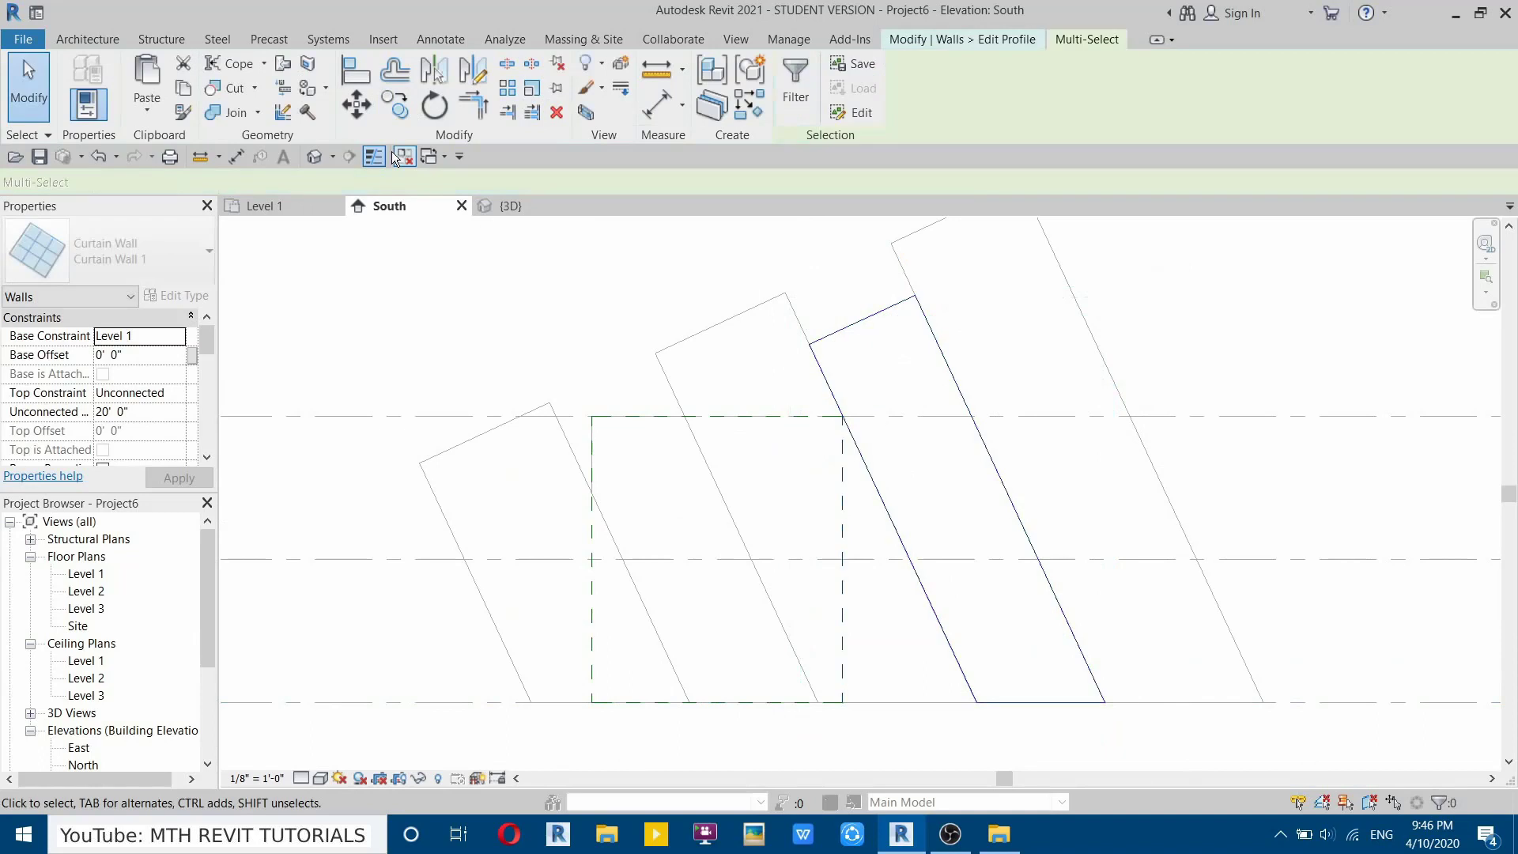
click(394, 105)
click(1089, 703)
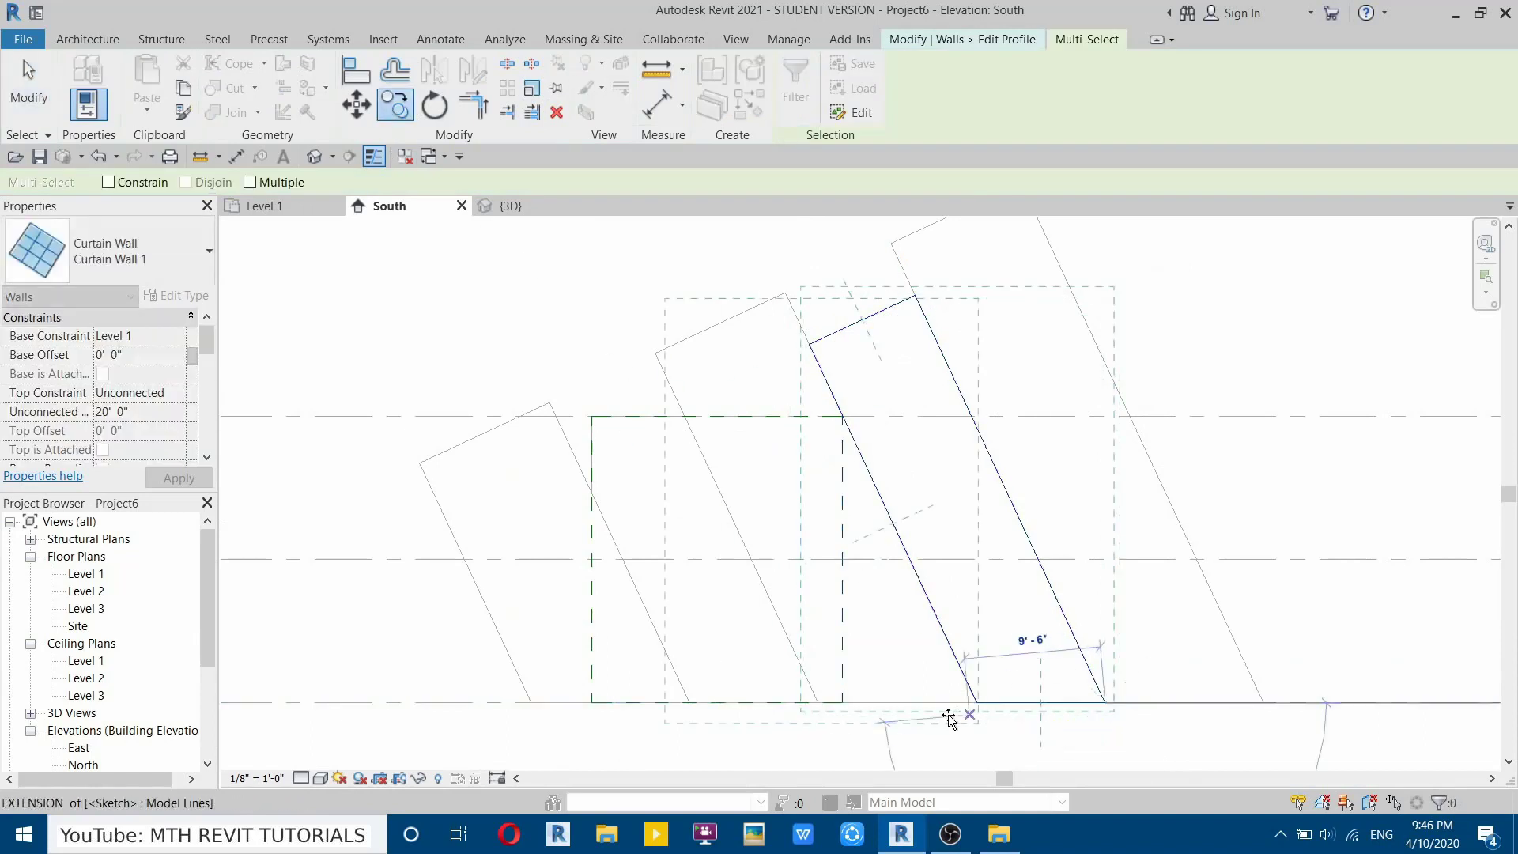
click(820, 703)
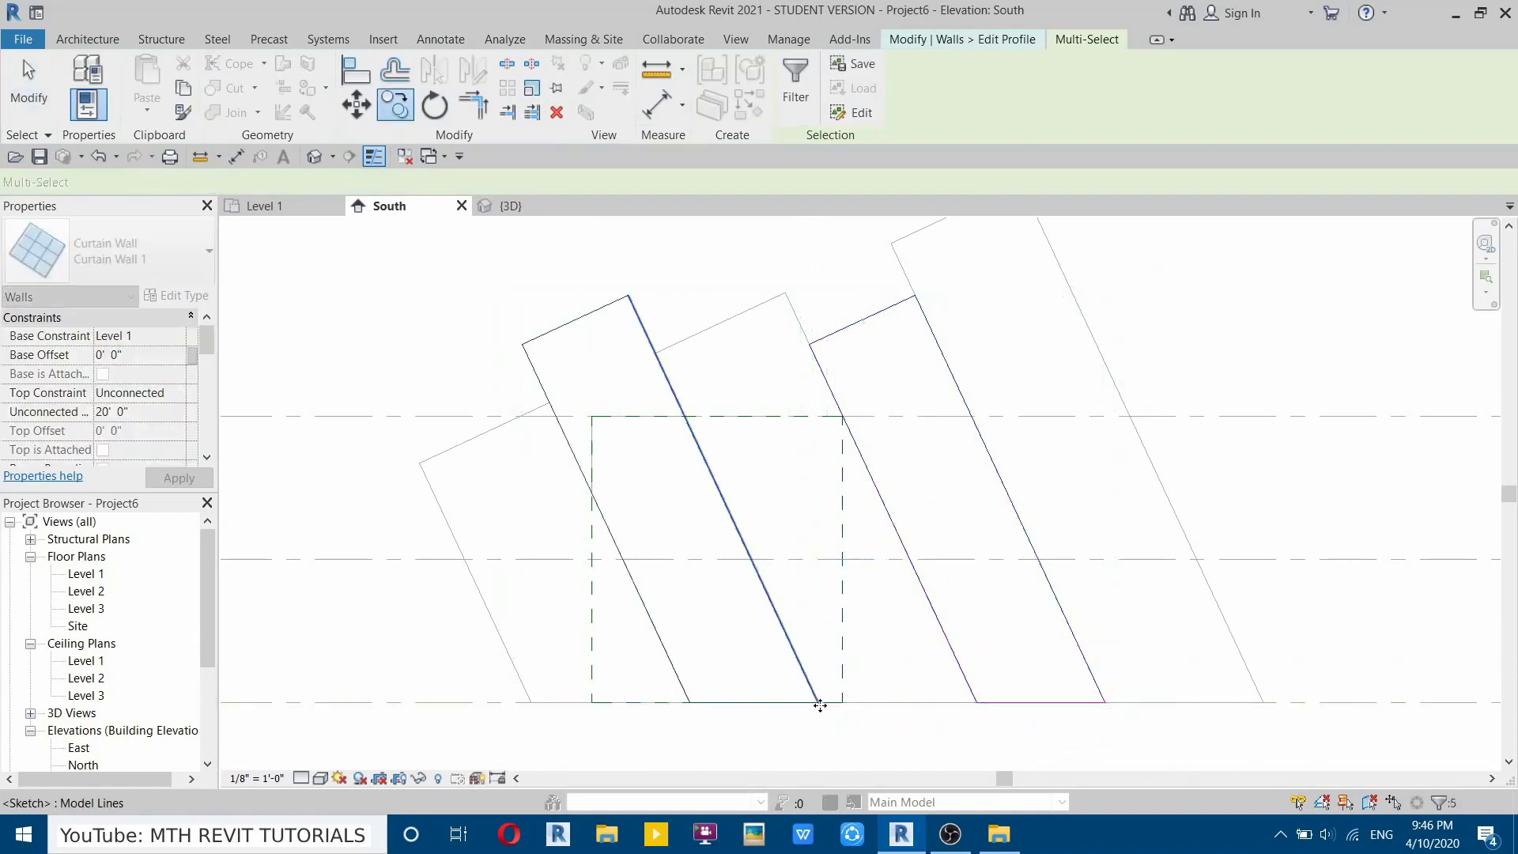
Align the copied panel's top edge with the top edge of the original panel outline.
click(365, 74)
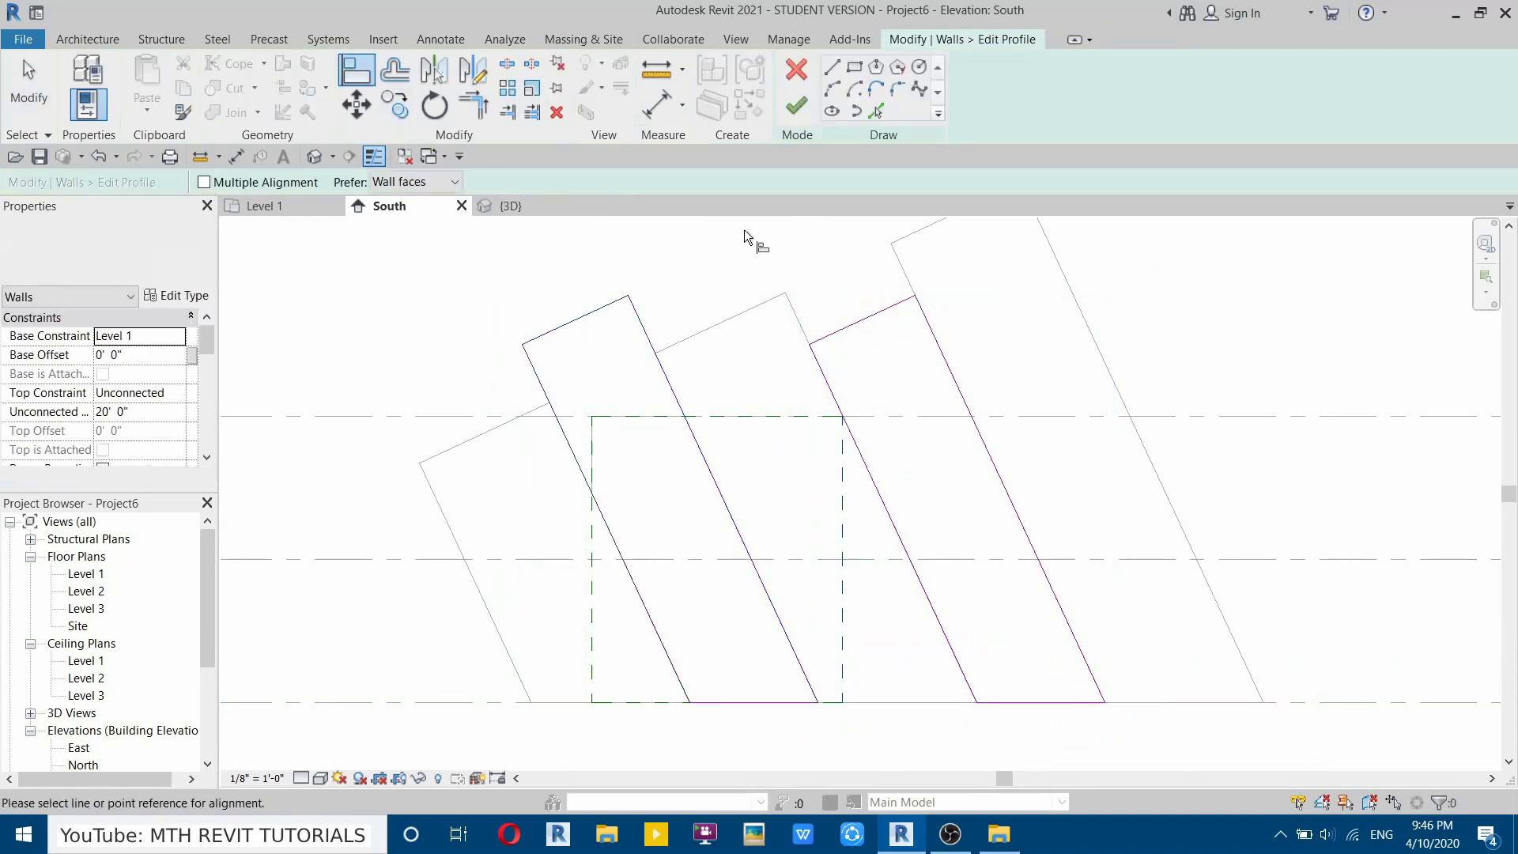
click(871, 318)
click(580, 311)
key(Escape)
key(Escape)
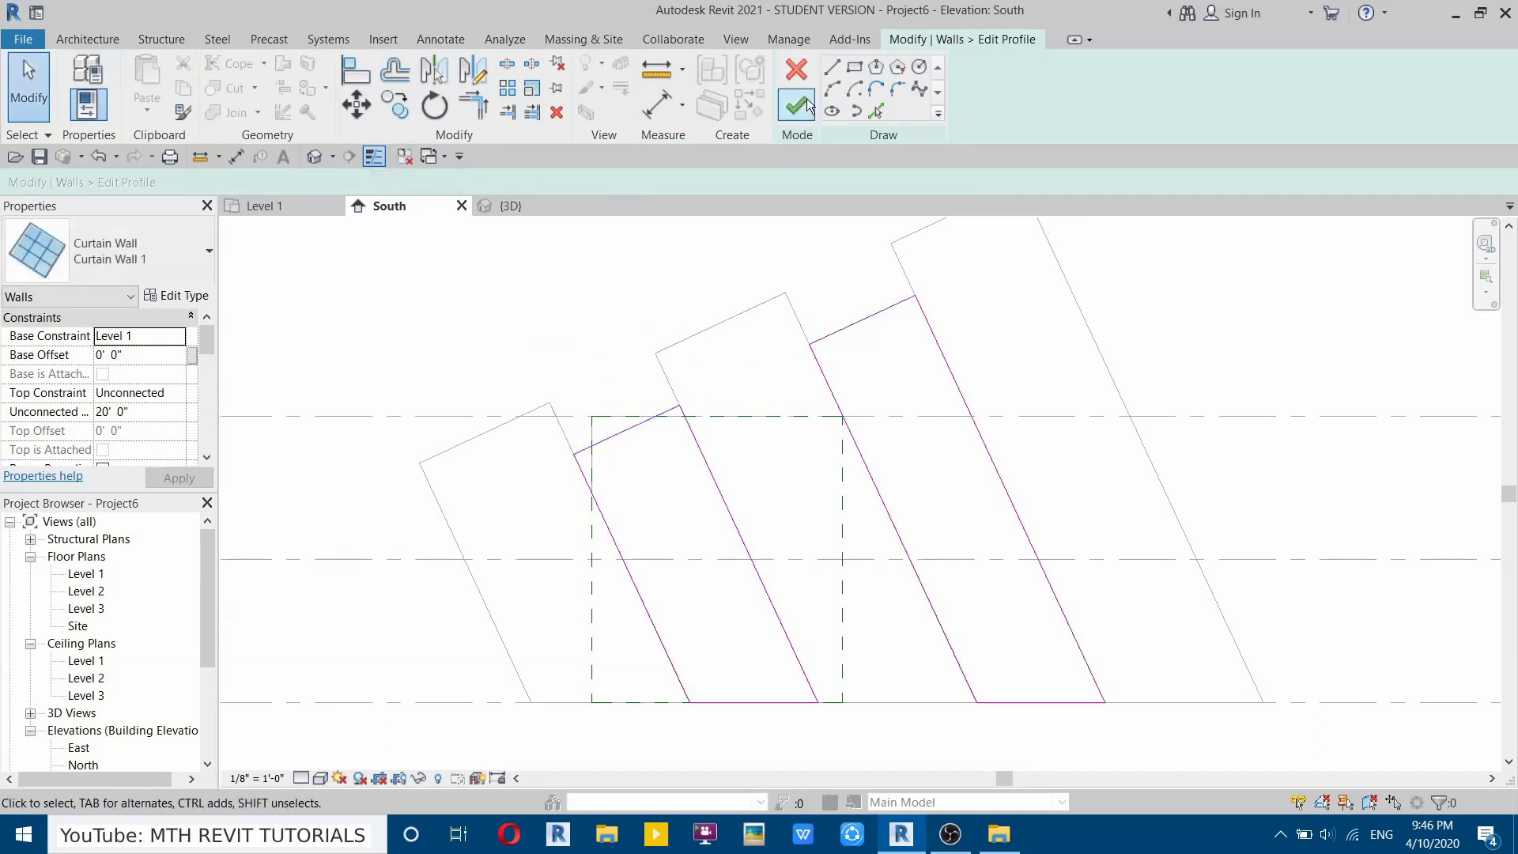
Finish the curtain wall profile edit and view the glass panels between the stripes in 3D.
click(806, 105)
click(314, 157)
shift+middle_drag(996, 532, 742, 579)
scroll(709, 506, up, 3)
scroll(567, 462, down, 2)
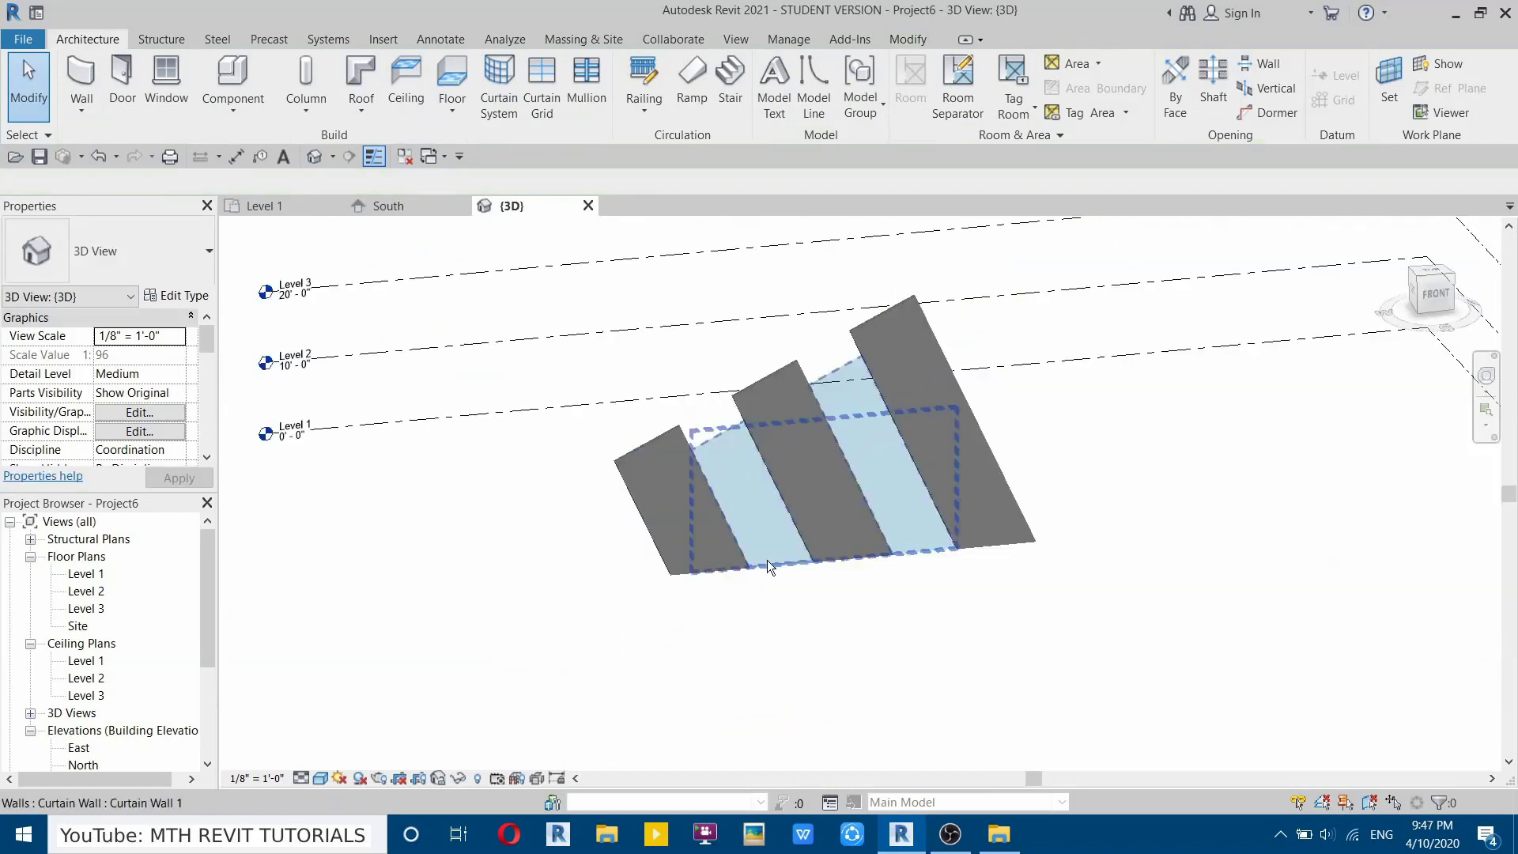
In the Level 1 plan, copy the entire striped facade with its curtain wall panels 40' north.
click(259, 207)
drag(998, 417, 551, 577)
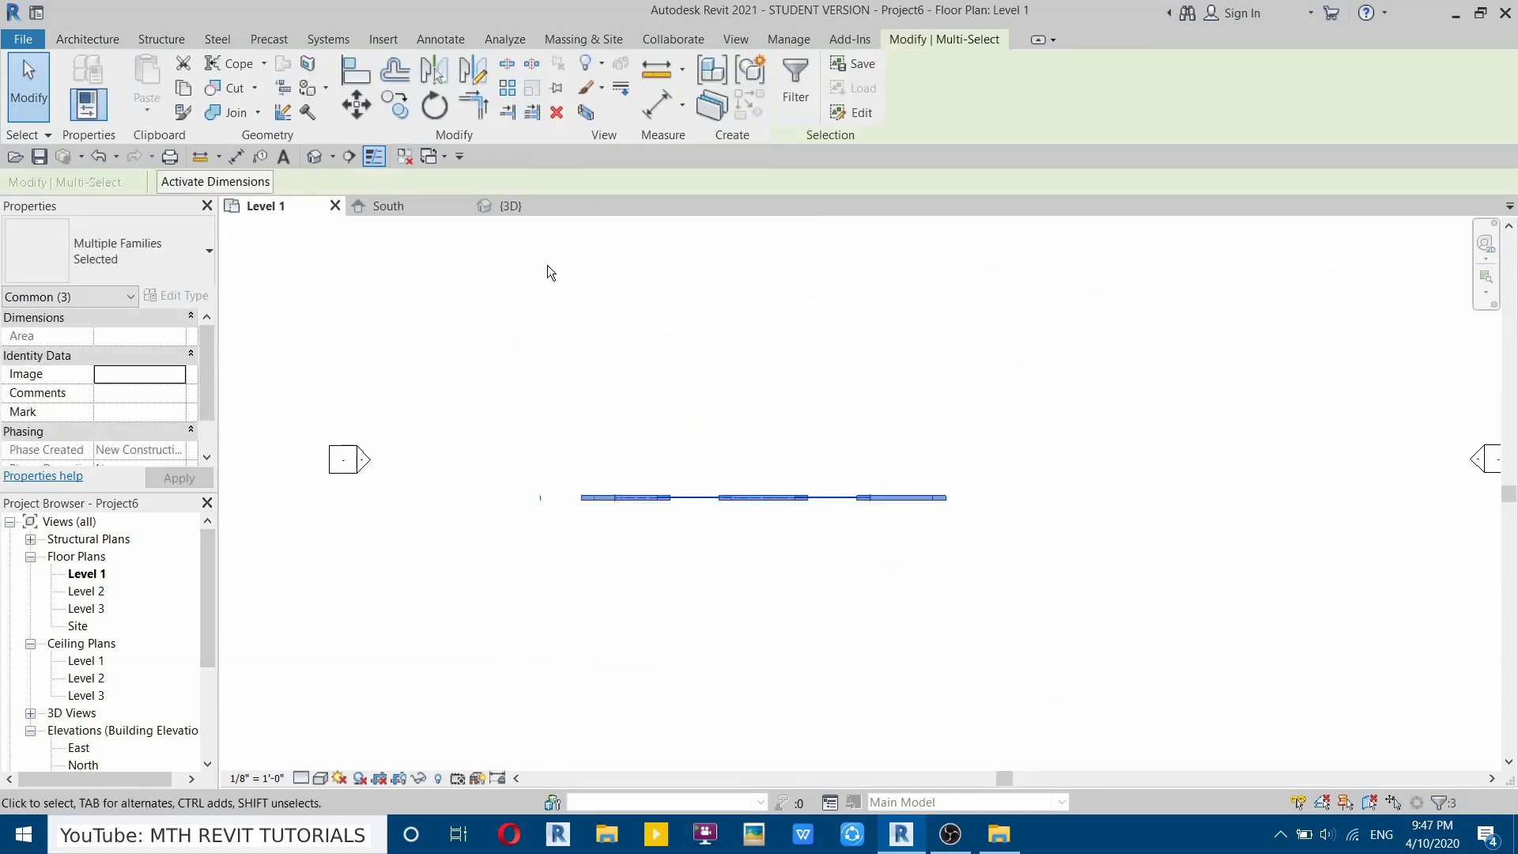
click(396, 105)
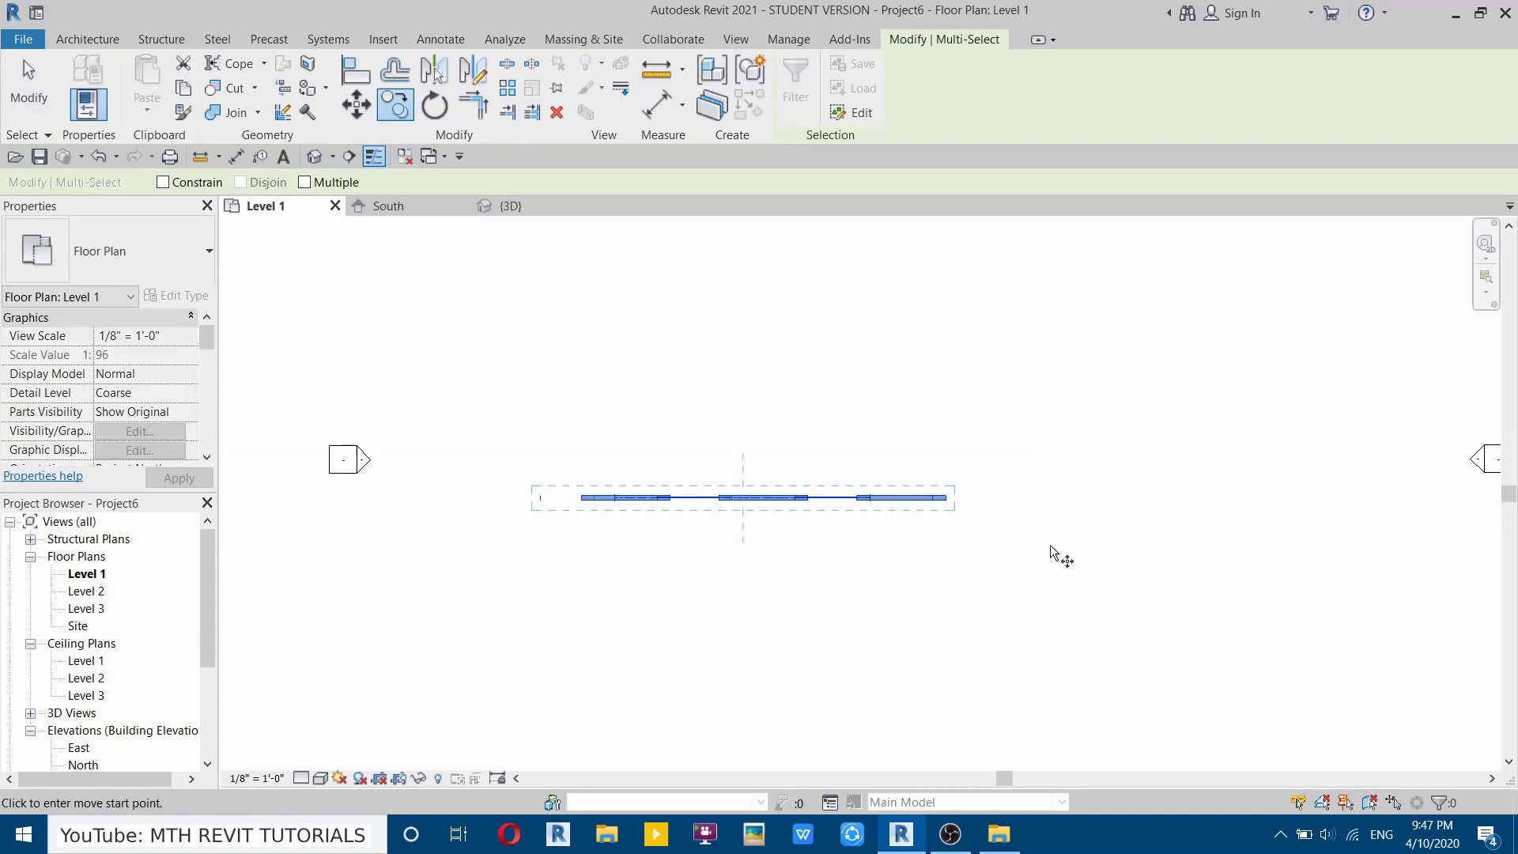
click(959, 501)
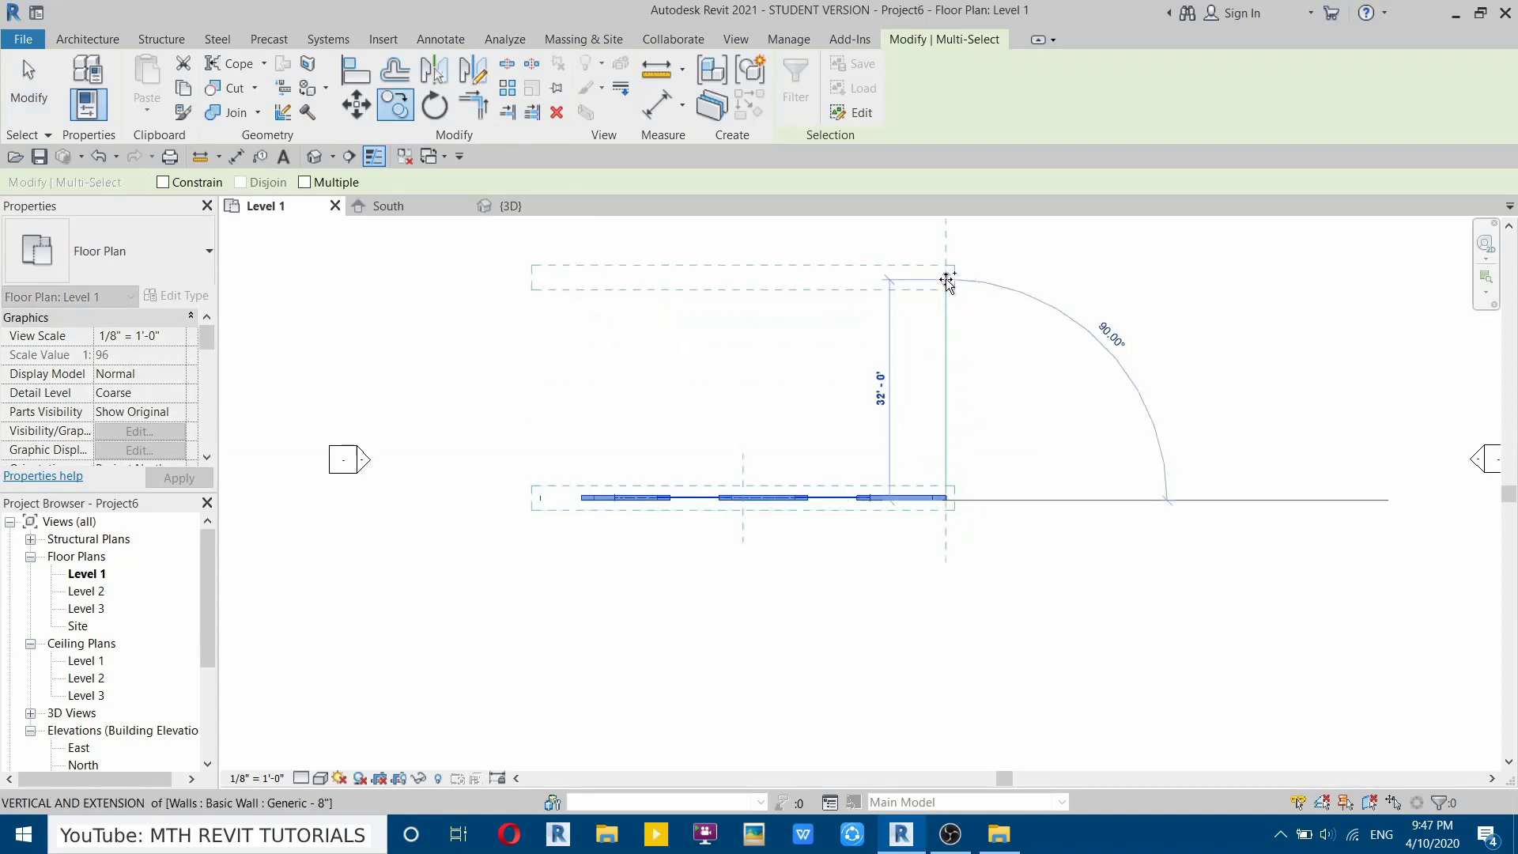
text(40)
key(Return)
scroll(939, 355, down, 1)
key(Escape)
Move both facades together so they sit centred on the line between the side elevation markers, and view them in 3D.
drag(539, 283, 1028, 648)
drag(884, 401, 889, 414)
key(Escape)
click(314, 162)
shift+middle_drag(952, 624, 798, 501)
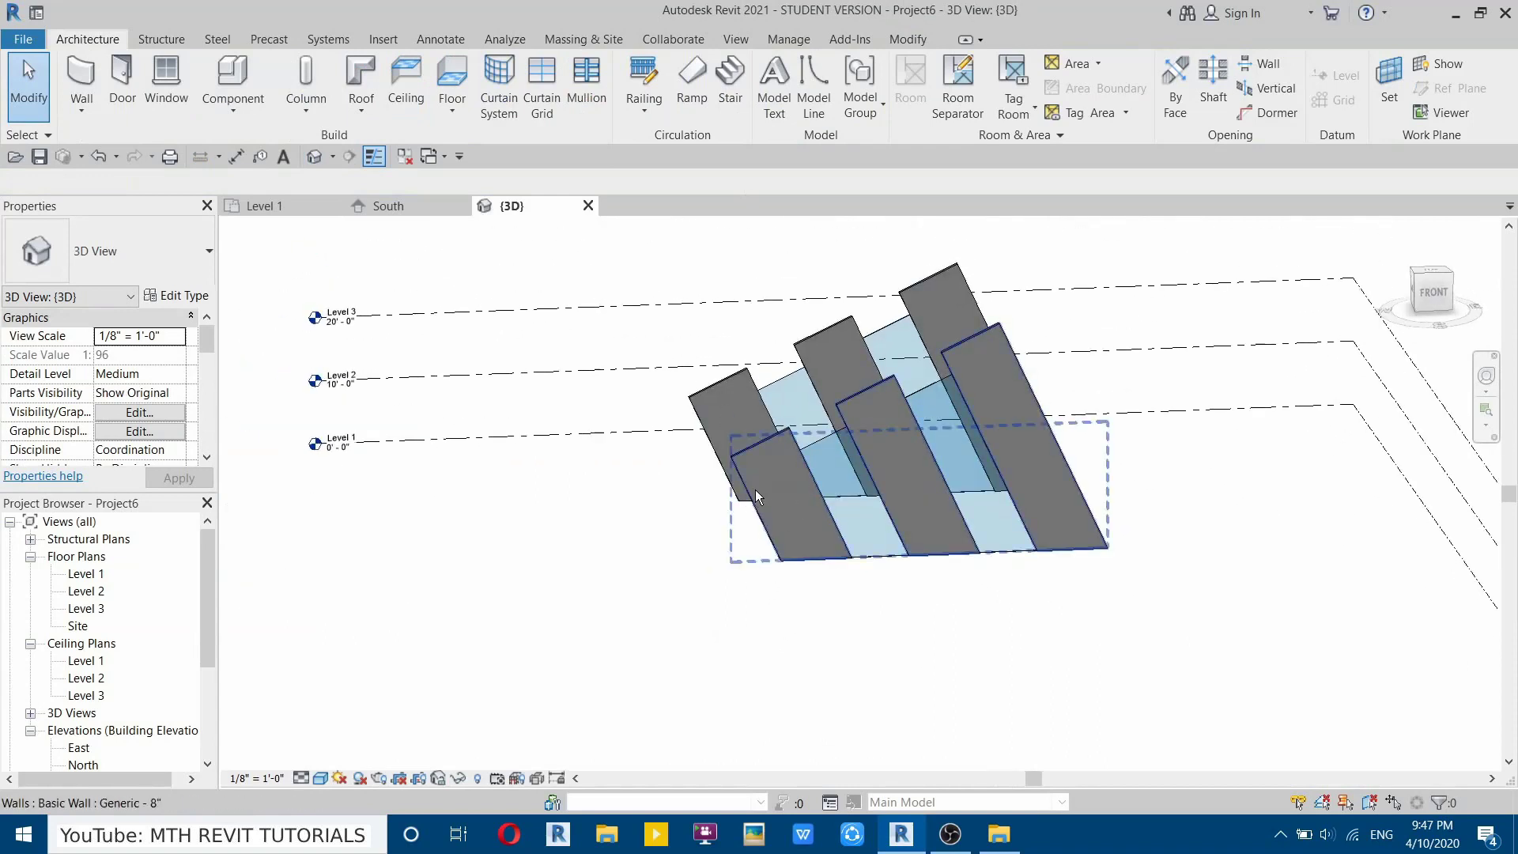
Set the type for new walls in the Level 1 plan to Basic Wall Generic - 8".
click(278, 198)
middle_drag(604, 370, 658, 372)
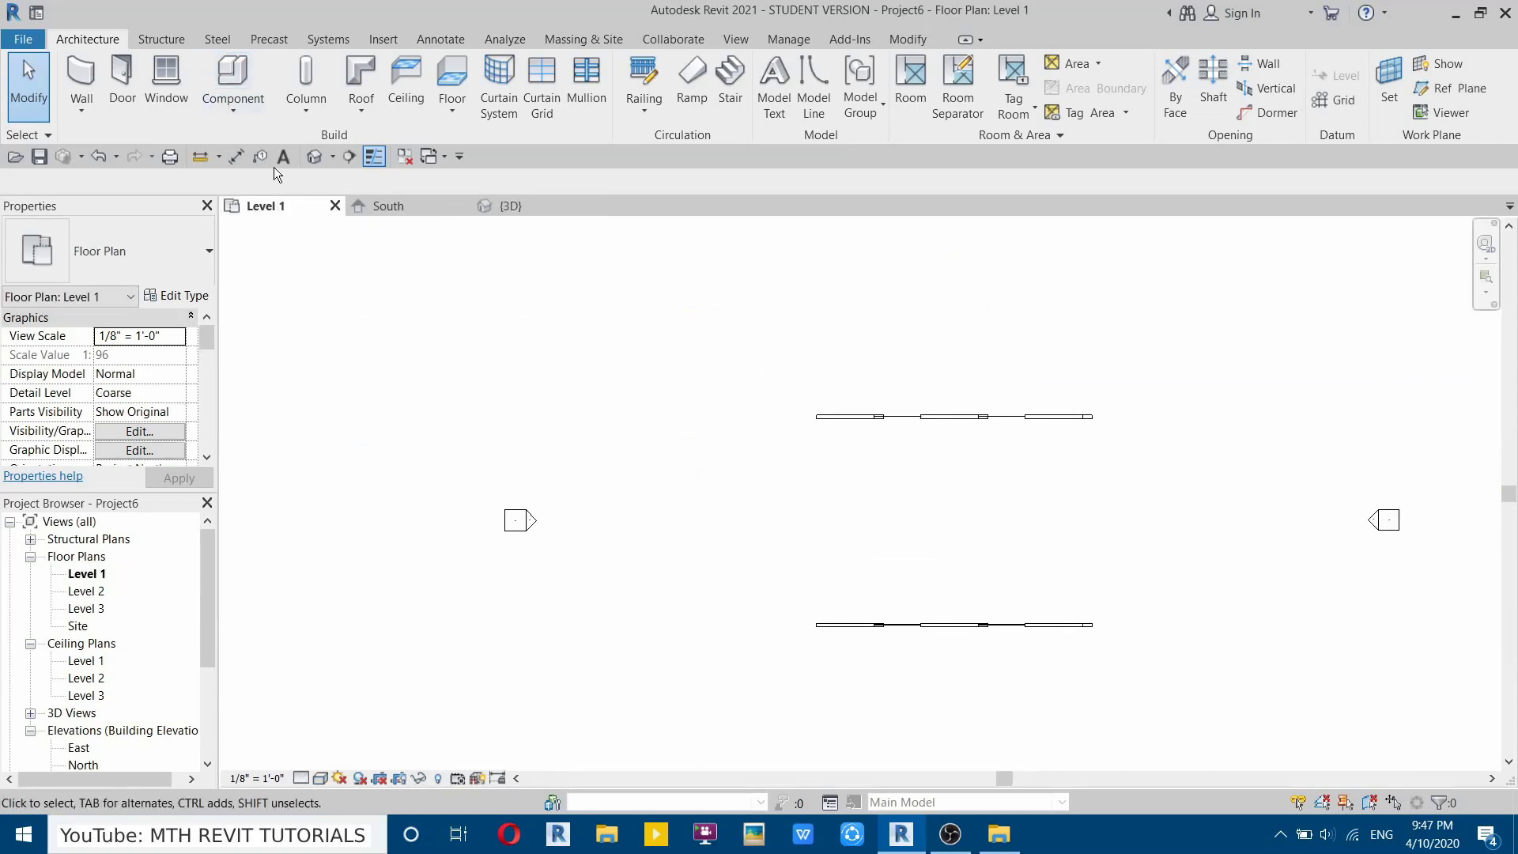
click(85, 73)
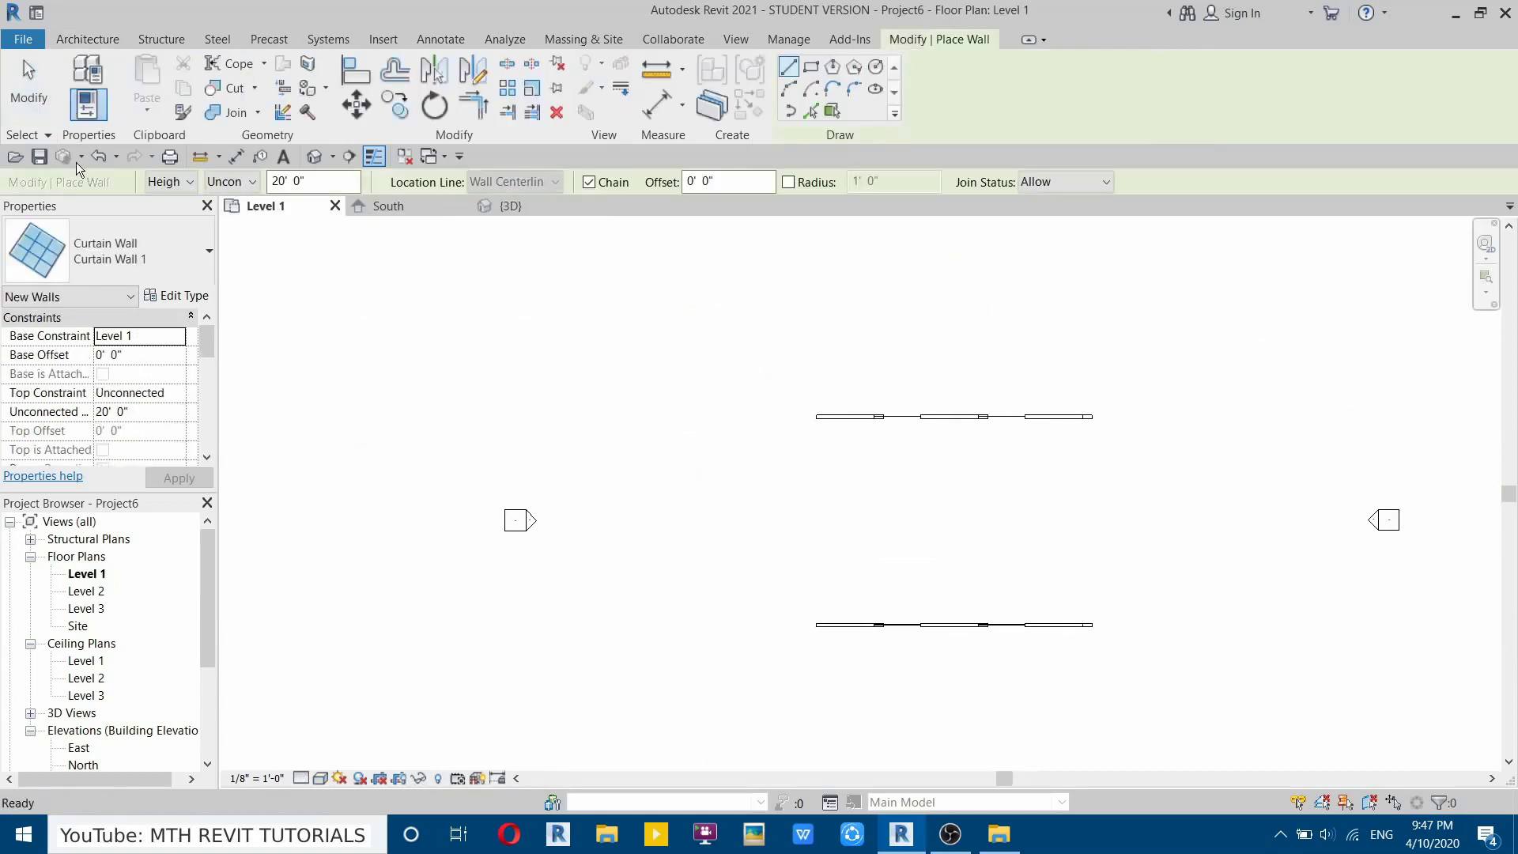
click(95, 257)
scroll(107, 403, up, 4)
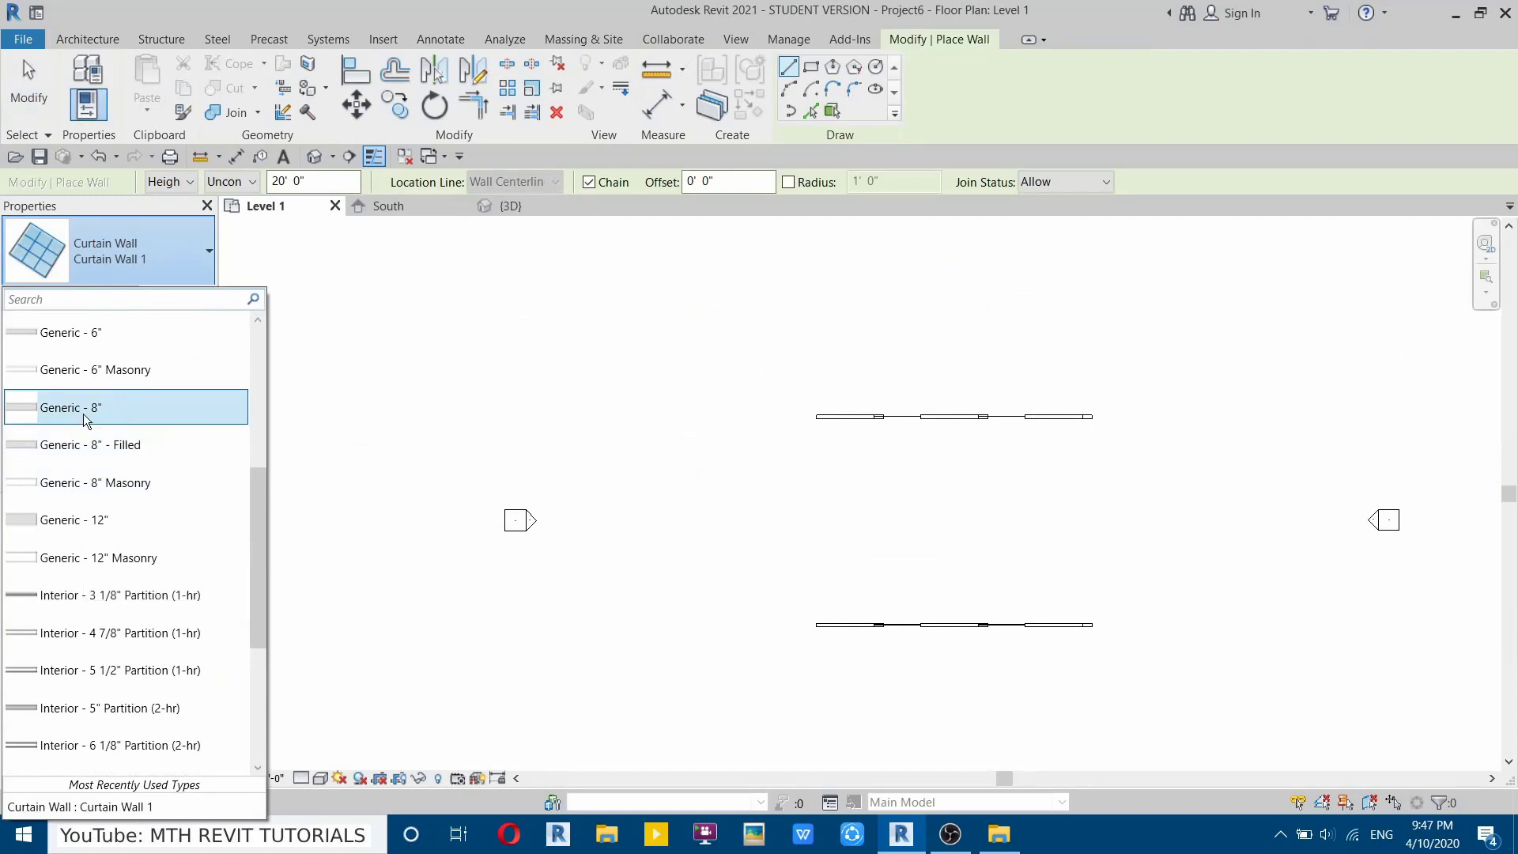
click(82, 413)
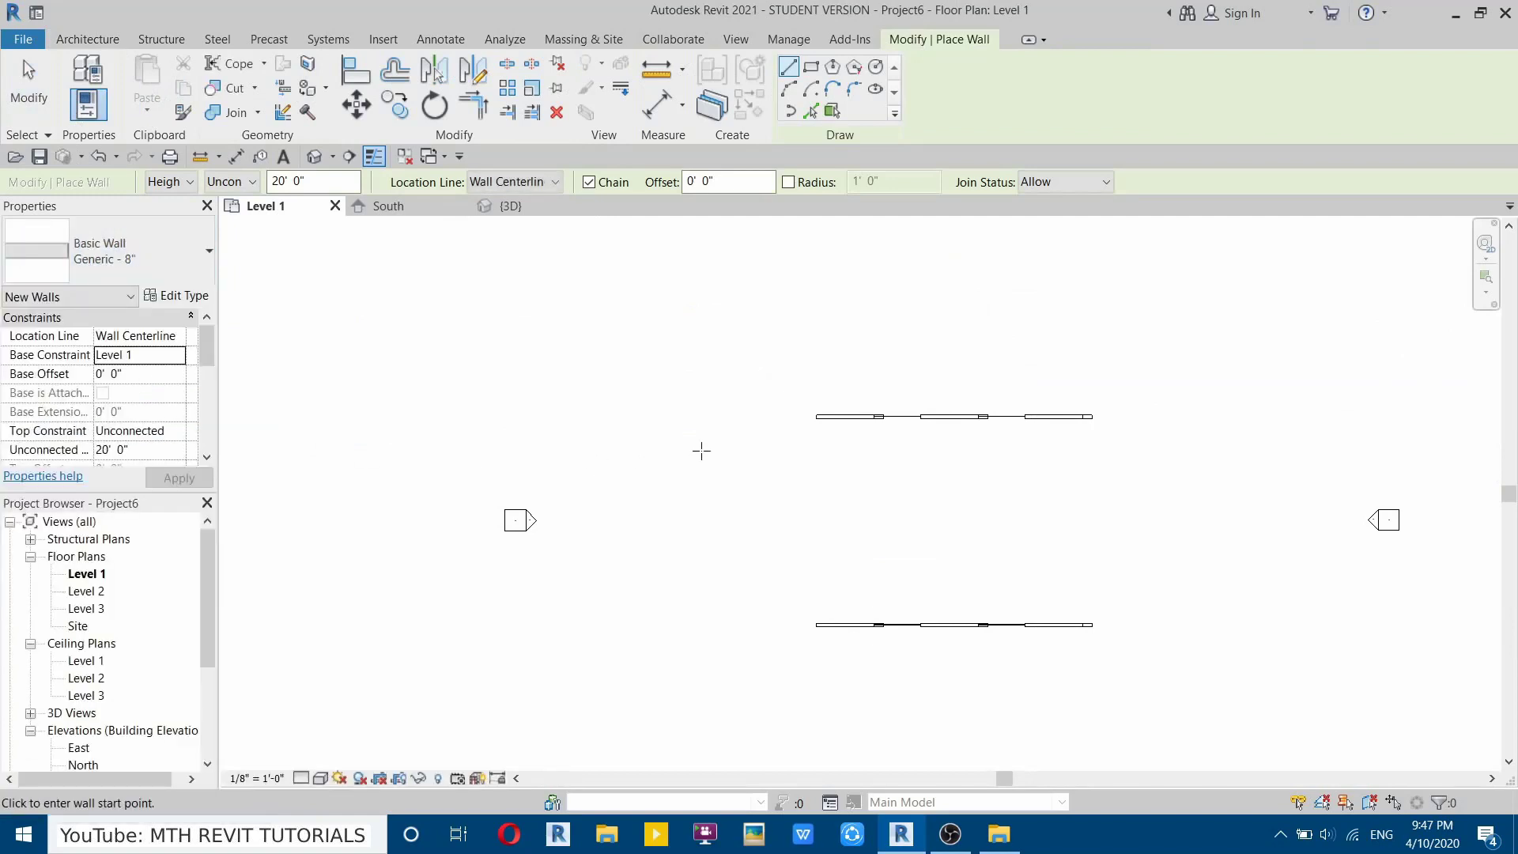
scroll(907, 464, up, 1)
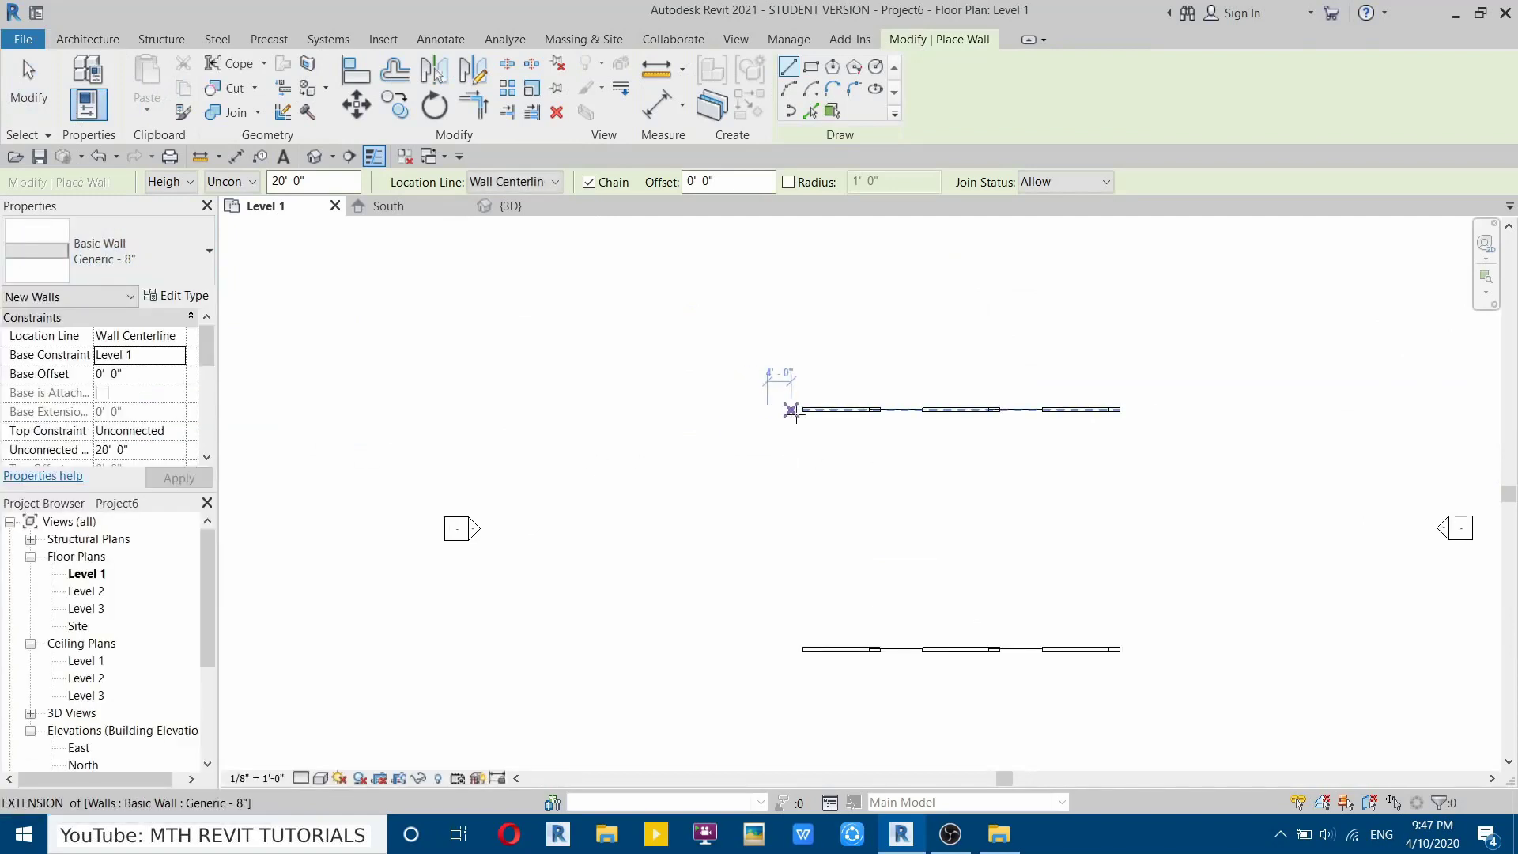
scroll(838, 431, up, 2)
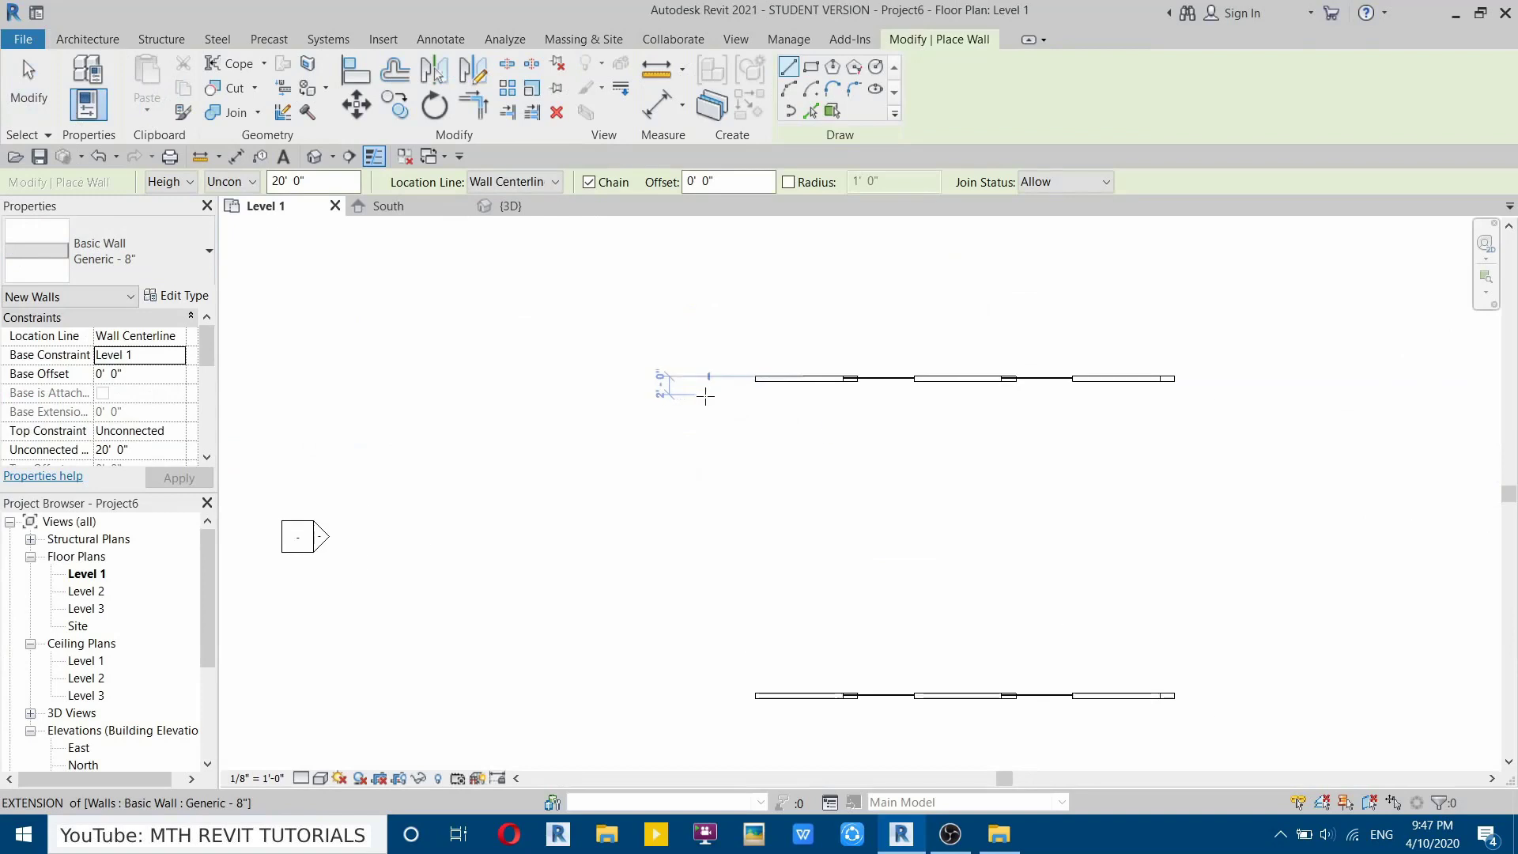
click(770, 375)
scroll(787, 416, down, 3)
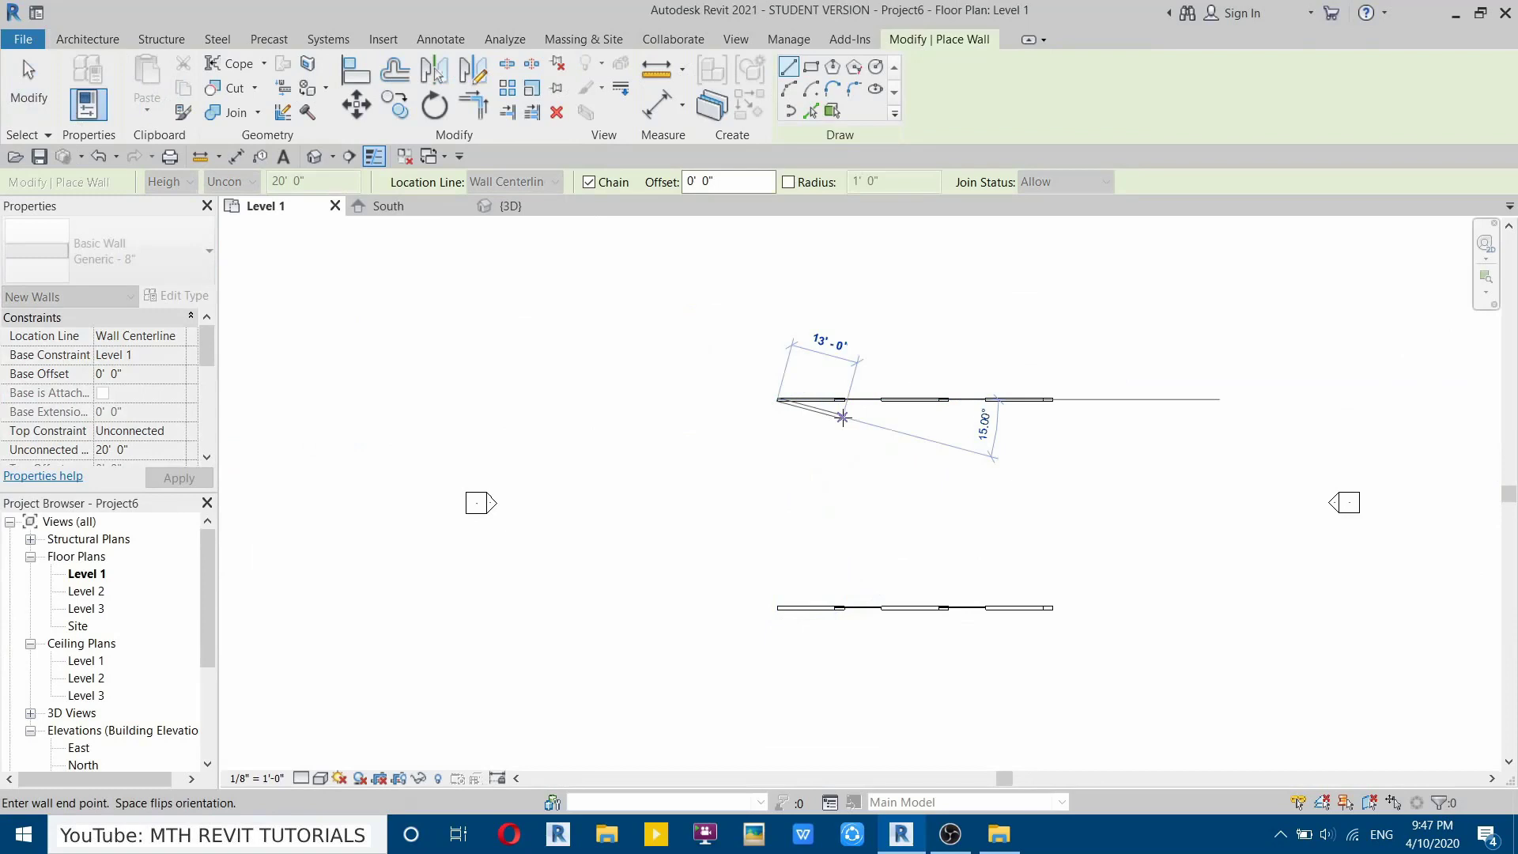
key(Escape)
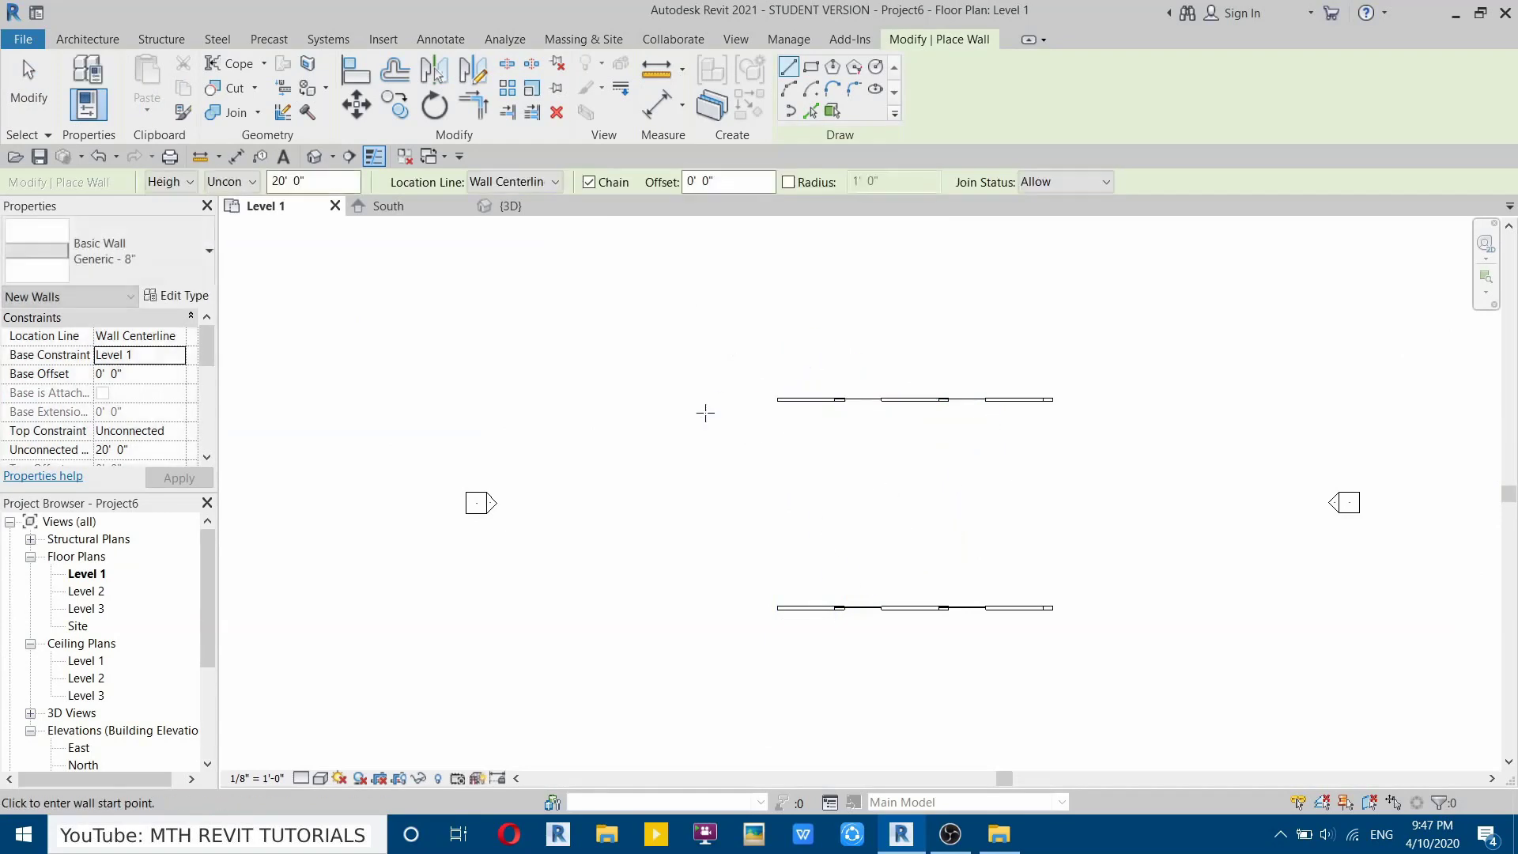
Draw a straight side wall west of the facades, from the back facade's line to the front facade's line.
click(707, 400)
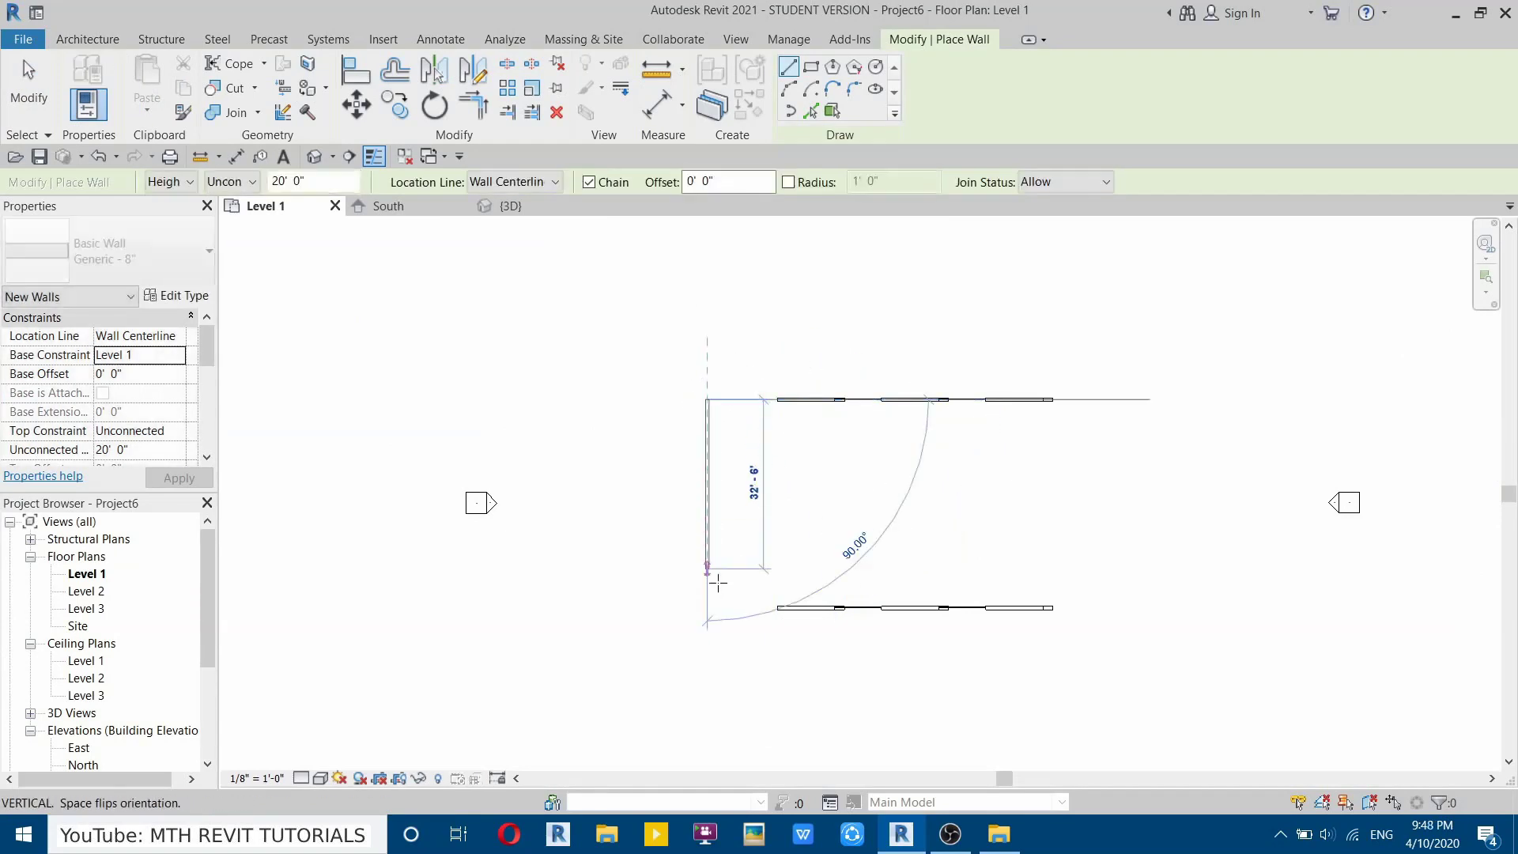
click(707, 607)
key(Escape)
key(Escape)
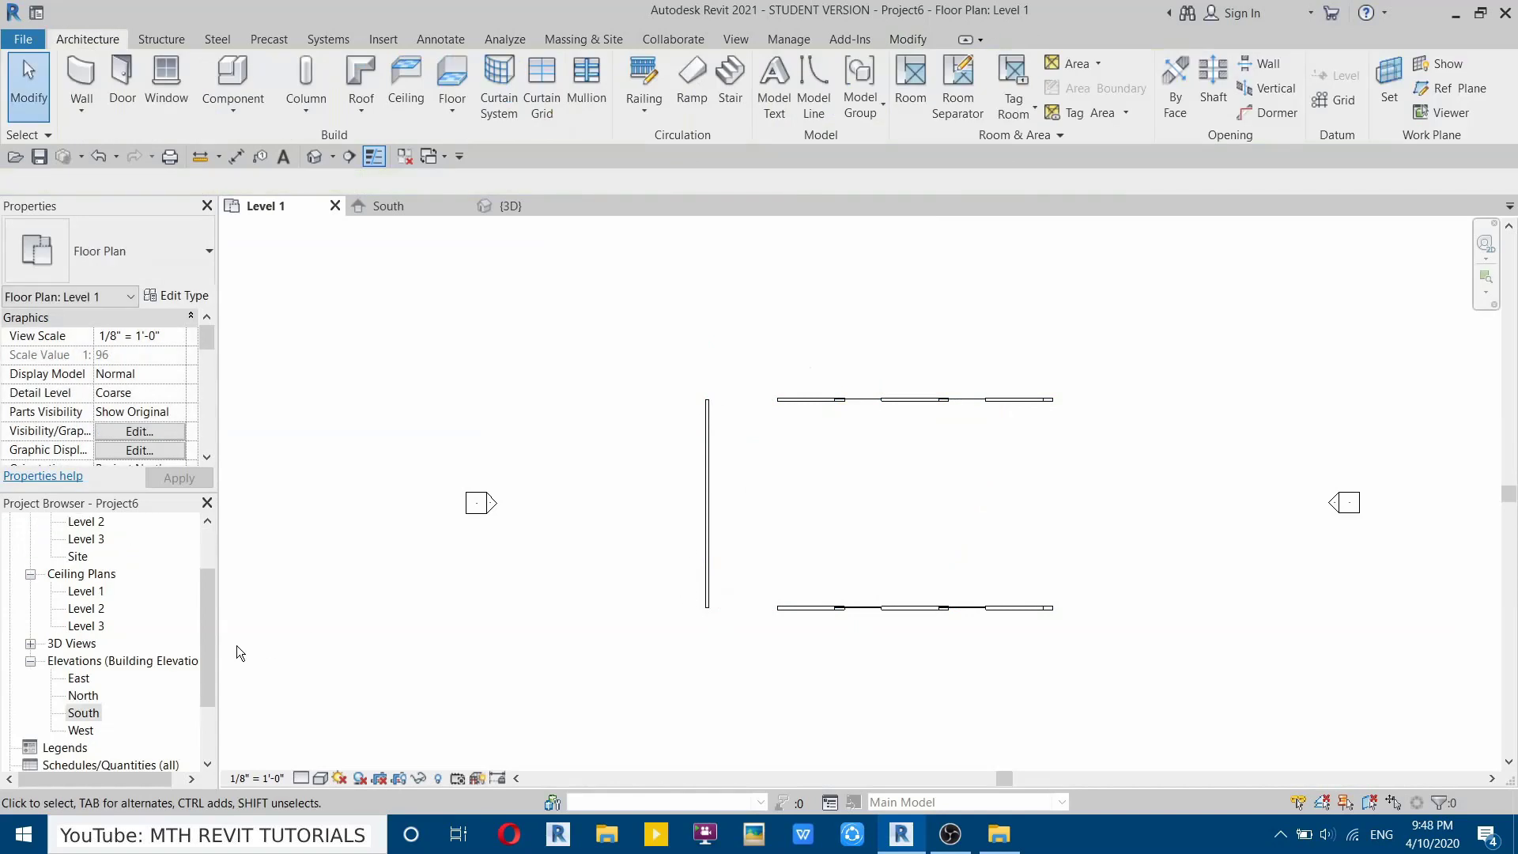
In the South elevation, change the new side wall's cross-section to Slanted.
double_click(83, 713)
middle_drag(752, 532, 594, 558)
click(480, 515)
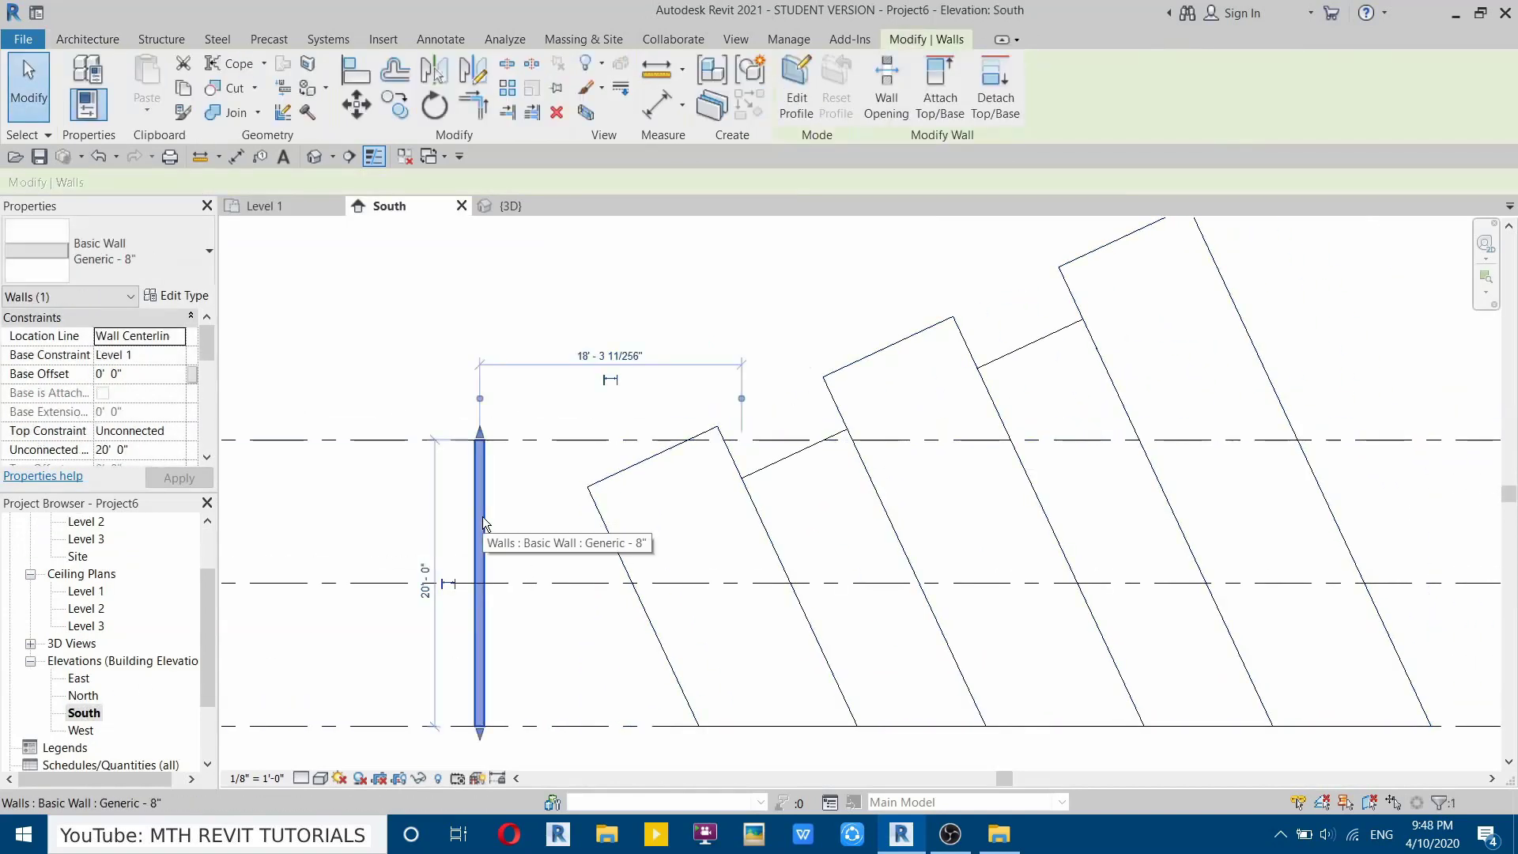
drag(202, 340, 208, 388)
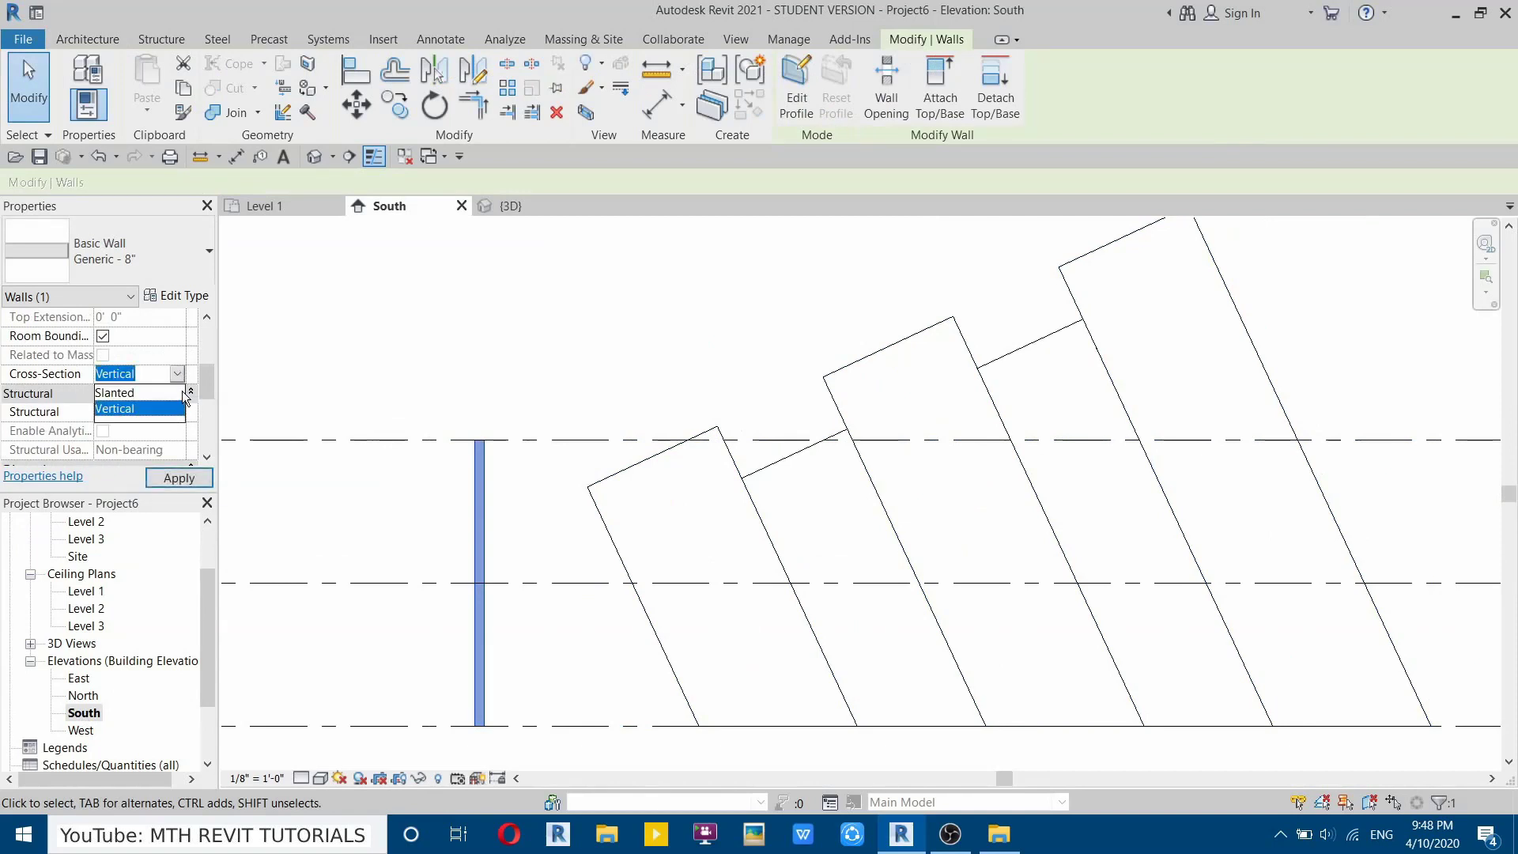
click(117, 391)
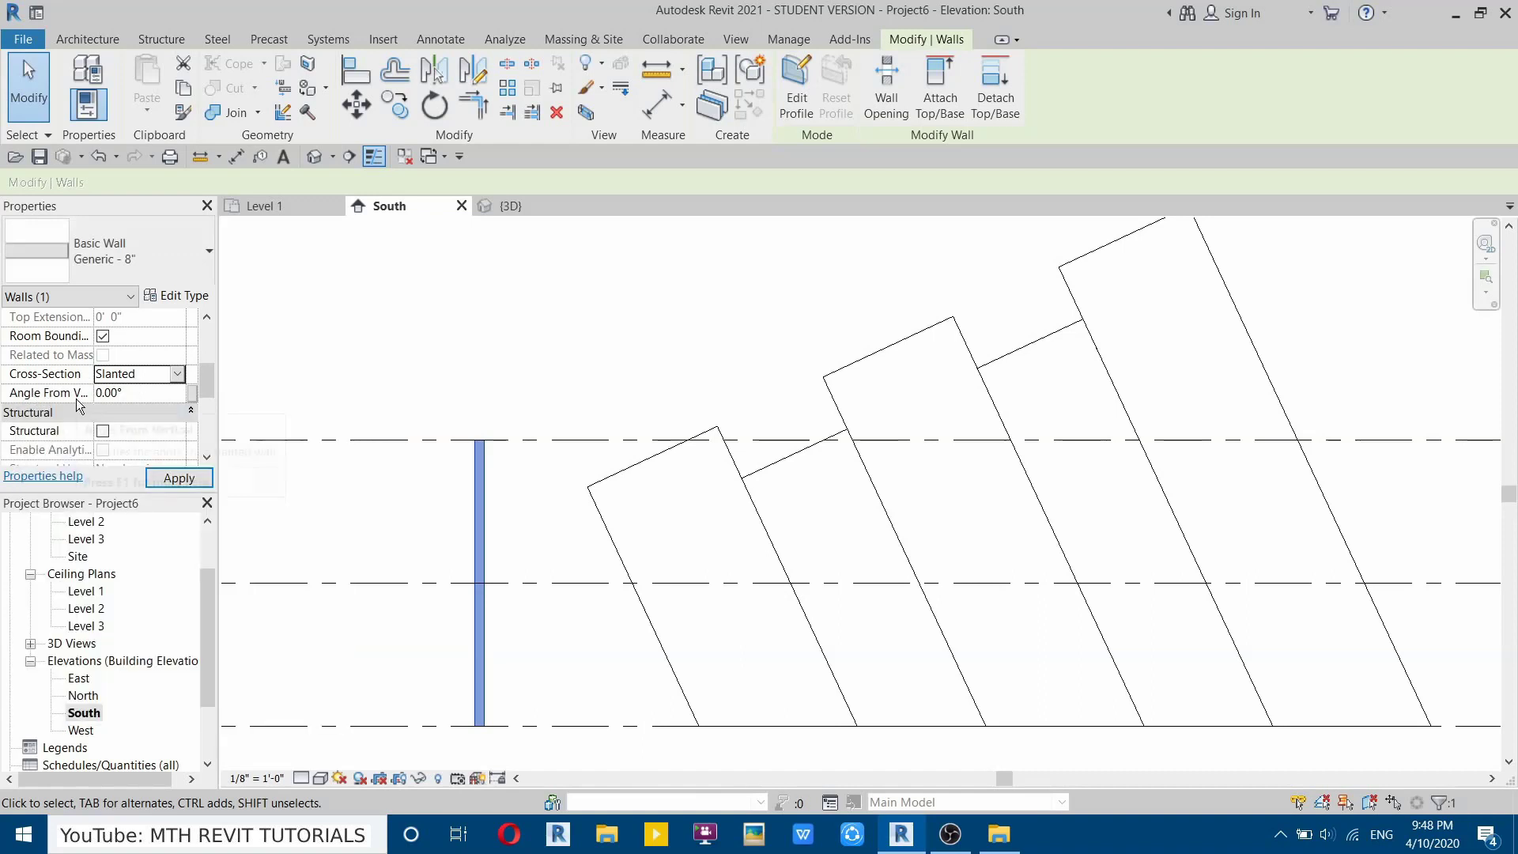
Set the side wall's angle from vertical to 40°.
click(163, 396)
text(40)
key(Return)
scroll(686, 613, down, 1)
scroll(686, 613, down, 3)
scroll(617, 621, up, 2)
scroll(467, 574, up, 2)
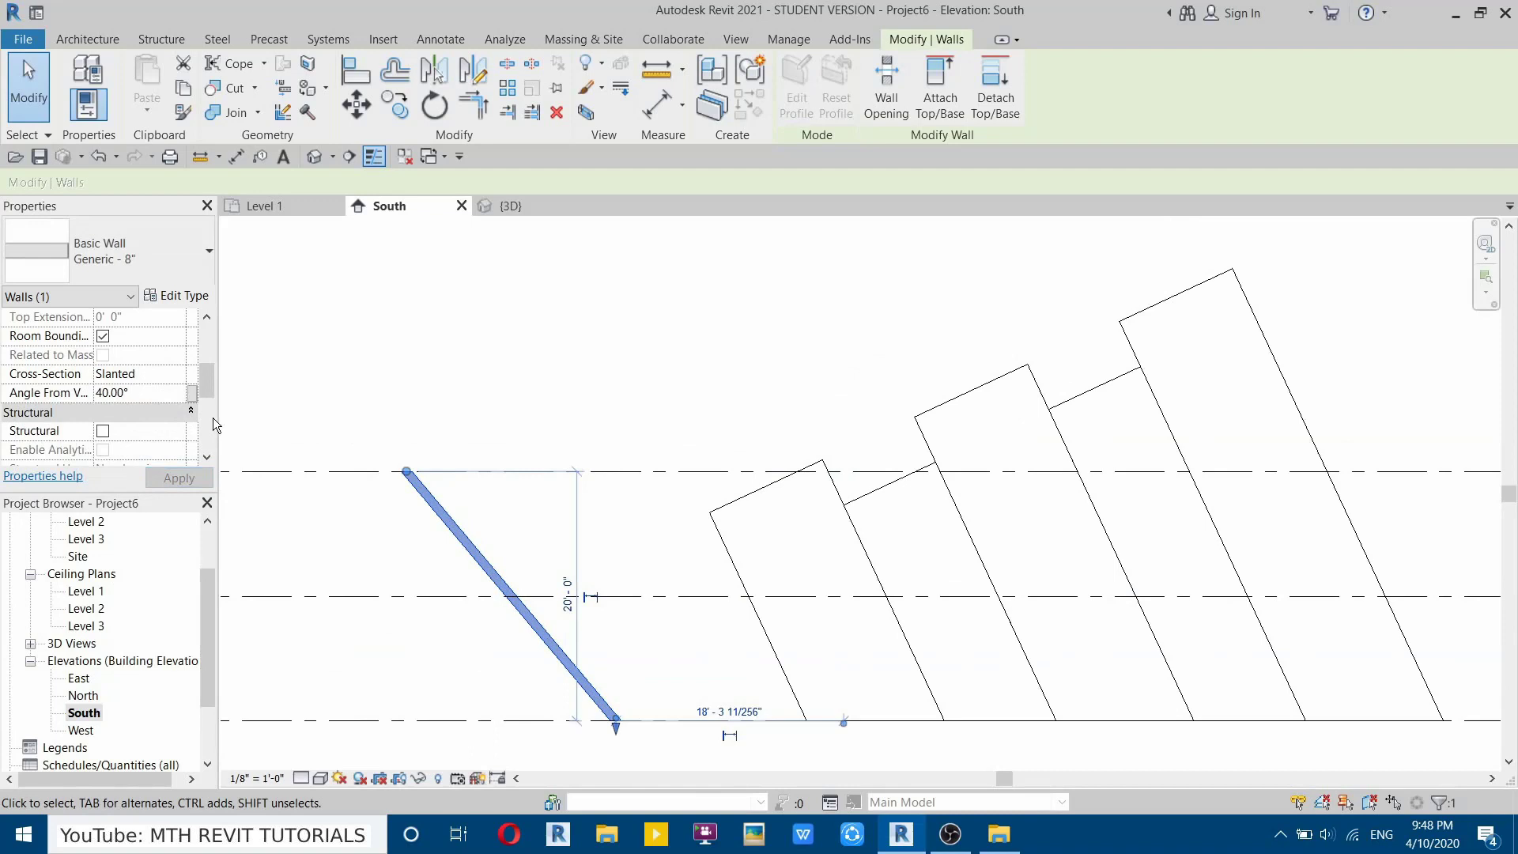
Set the side wall's angle from vertical to 25° to match the lean of the stripes.
click(157, 395)
text(20)
key(Return)
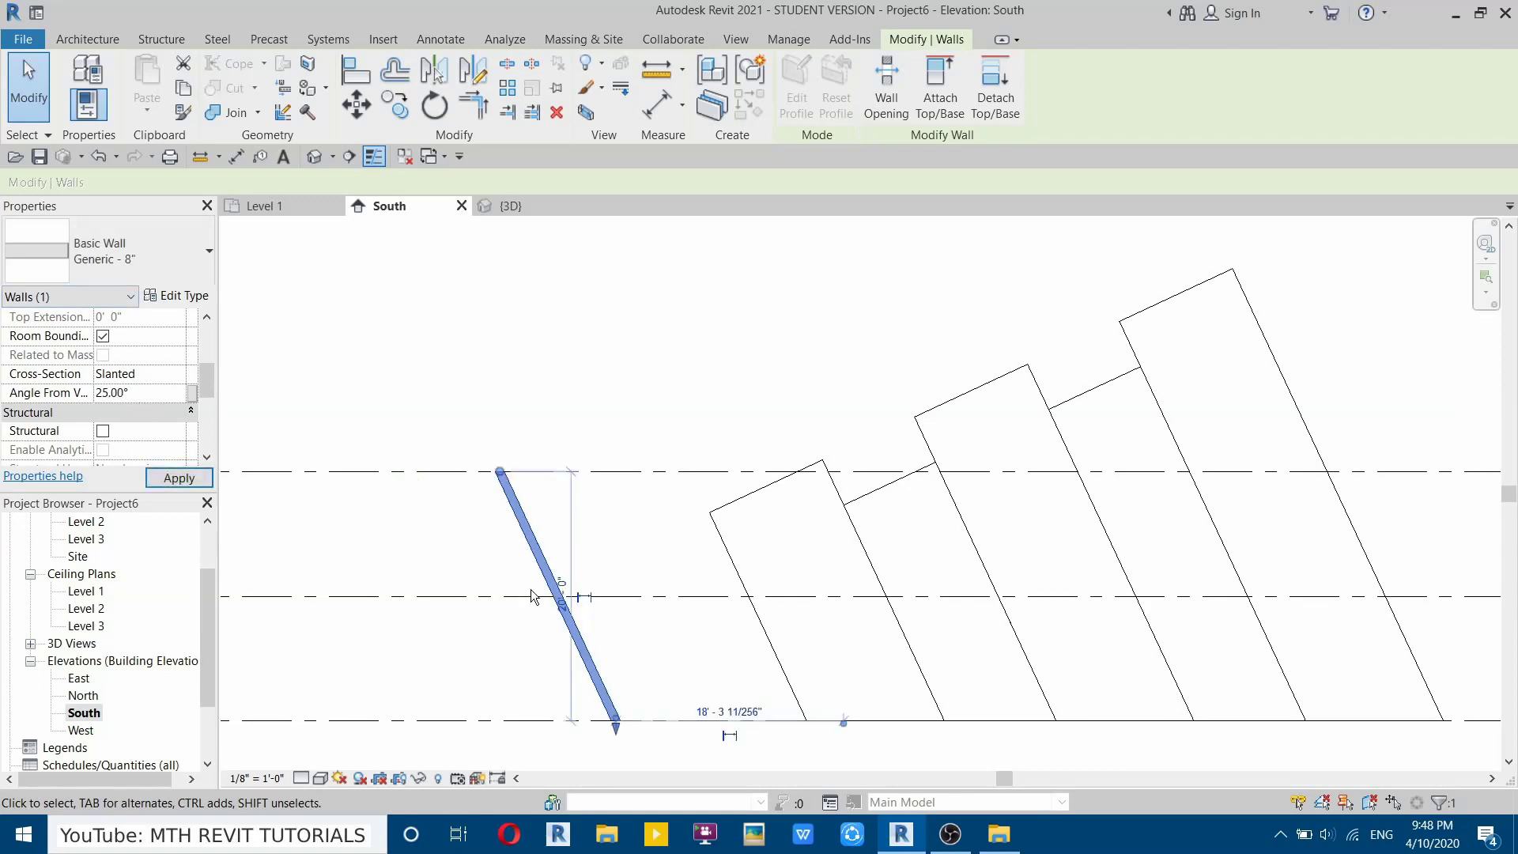
click(651, 548)
scroll(652, 547, down, 2)
scroll(515, 719, up, 3)
Move the slanted side wall along Level 1 so its outer base corner meets the shortest stripe's bottom-left corner.
click(503, 600)
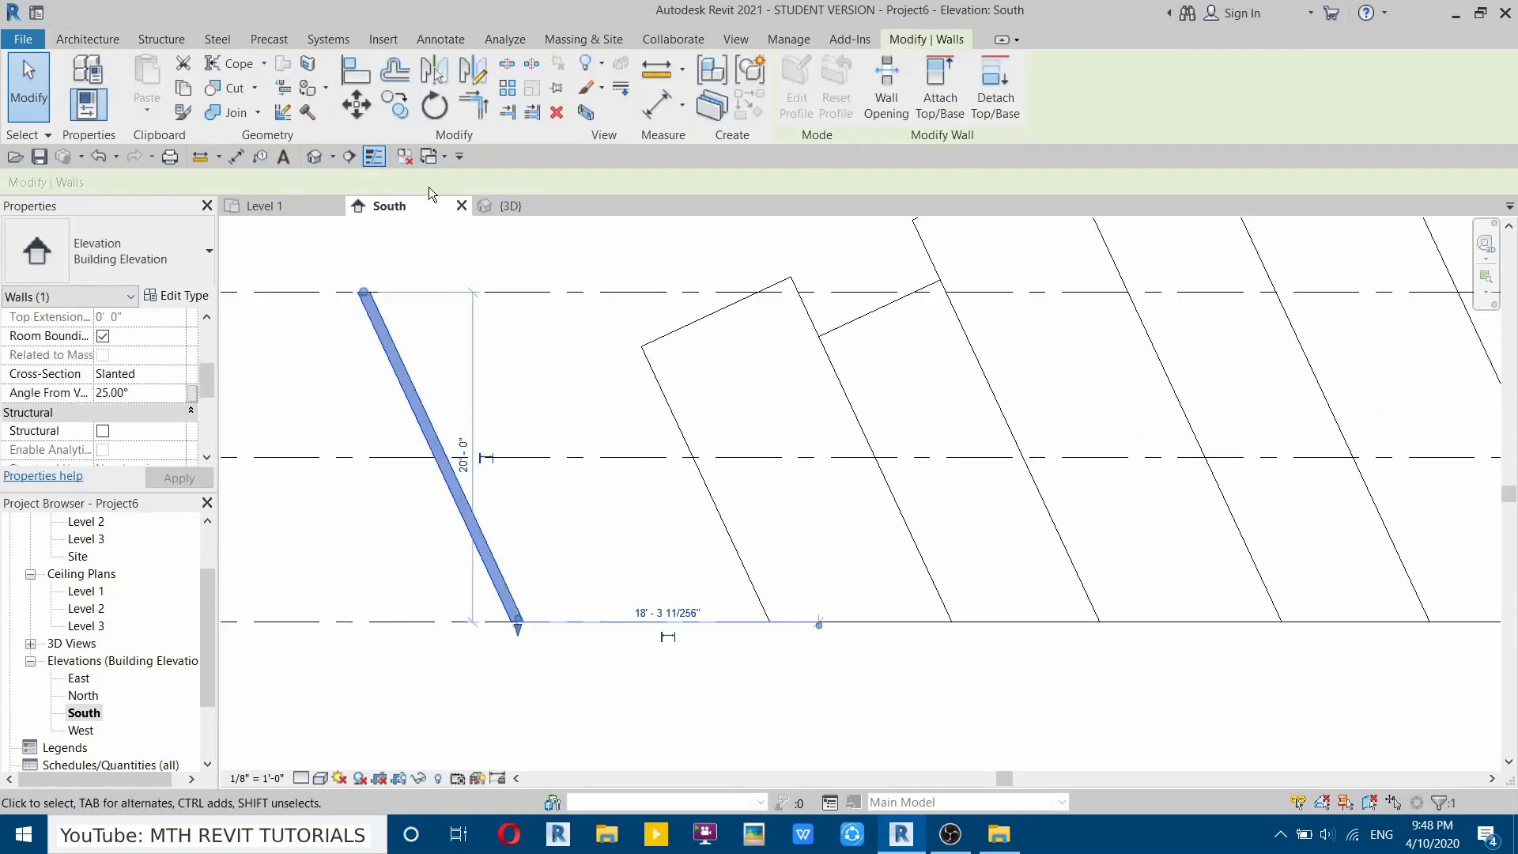
click(355, 103)
click(510, 630)
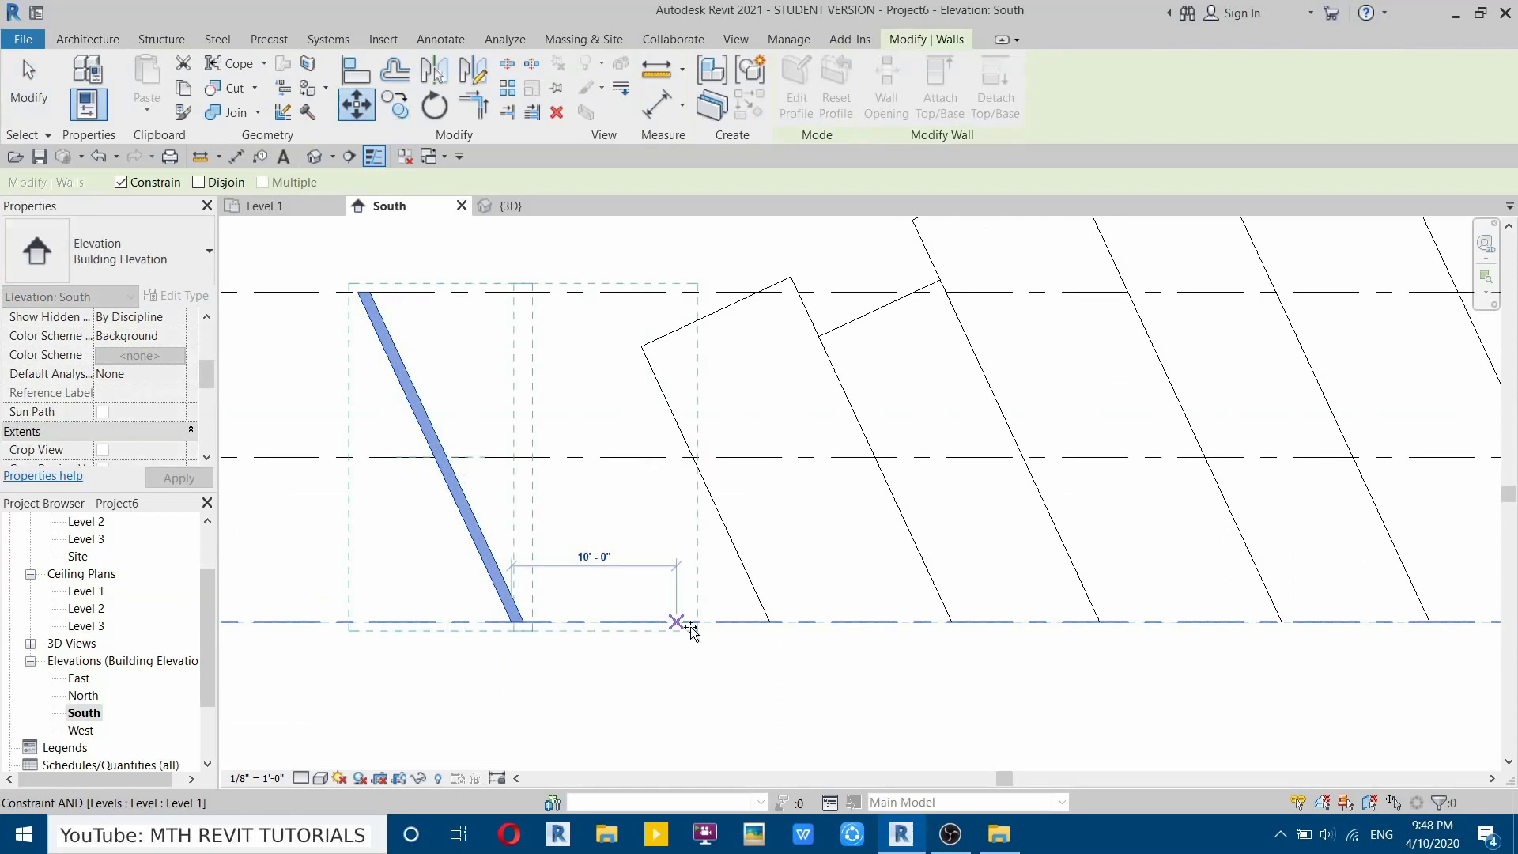
click(769, 622)
Lower the slanted side wall's top to the shortest stripe's top-left corner, giving an unconnected height of 16' 10 39/256".
middle_drag(847, 583, 427, 610)
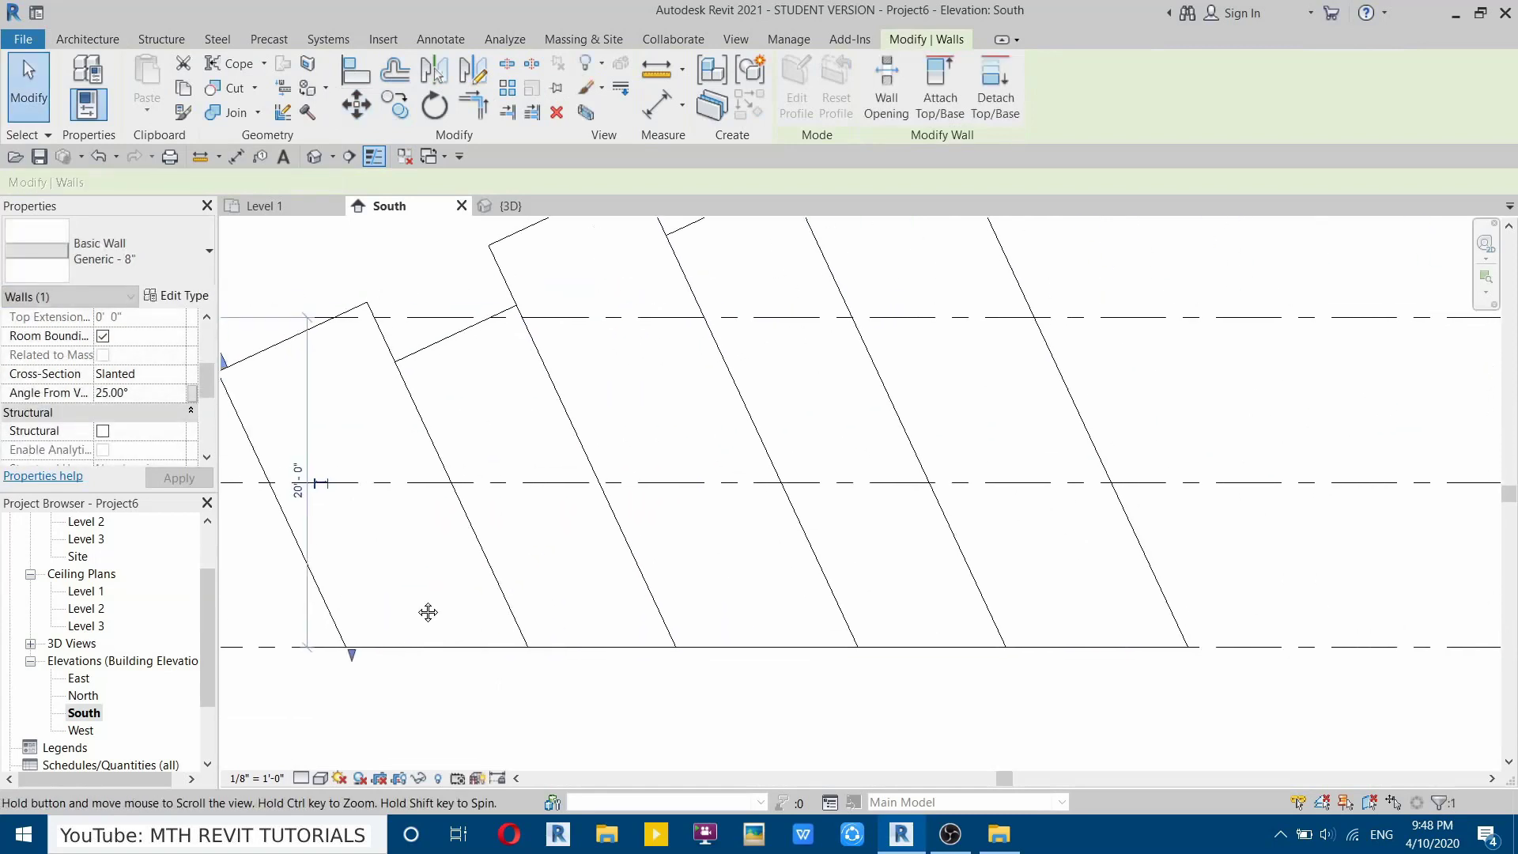
scroll(540, 701, down, 1)
scroll(539, 699, down, 3)
scroll(384, 563, up, 4)
click(383, 579)
middle_drag(367, 498, 464, 555)
scroll(460, 553, up, 2)
click(461, 558)
scroll(461, 558, up, 1)
drag(442, 473, 477, 564)
scroll(477, 564, down, 3)
middle_drag(560, 591, 423, 398)
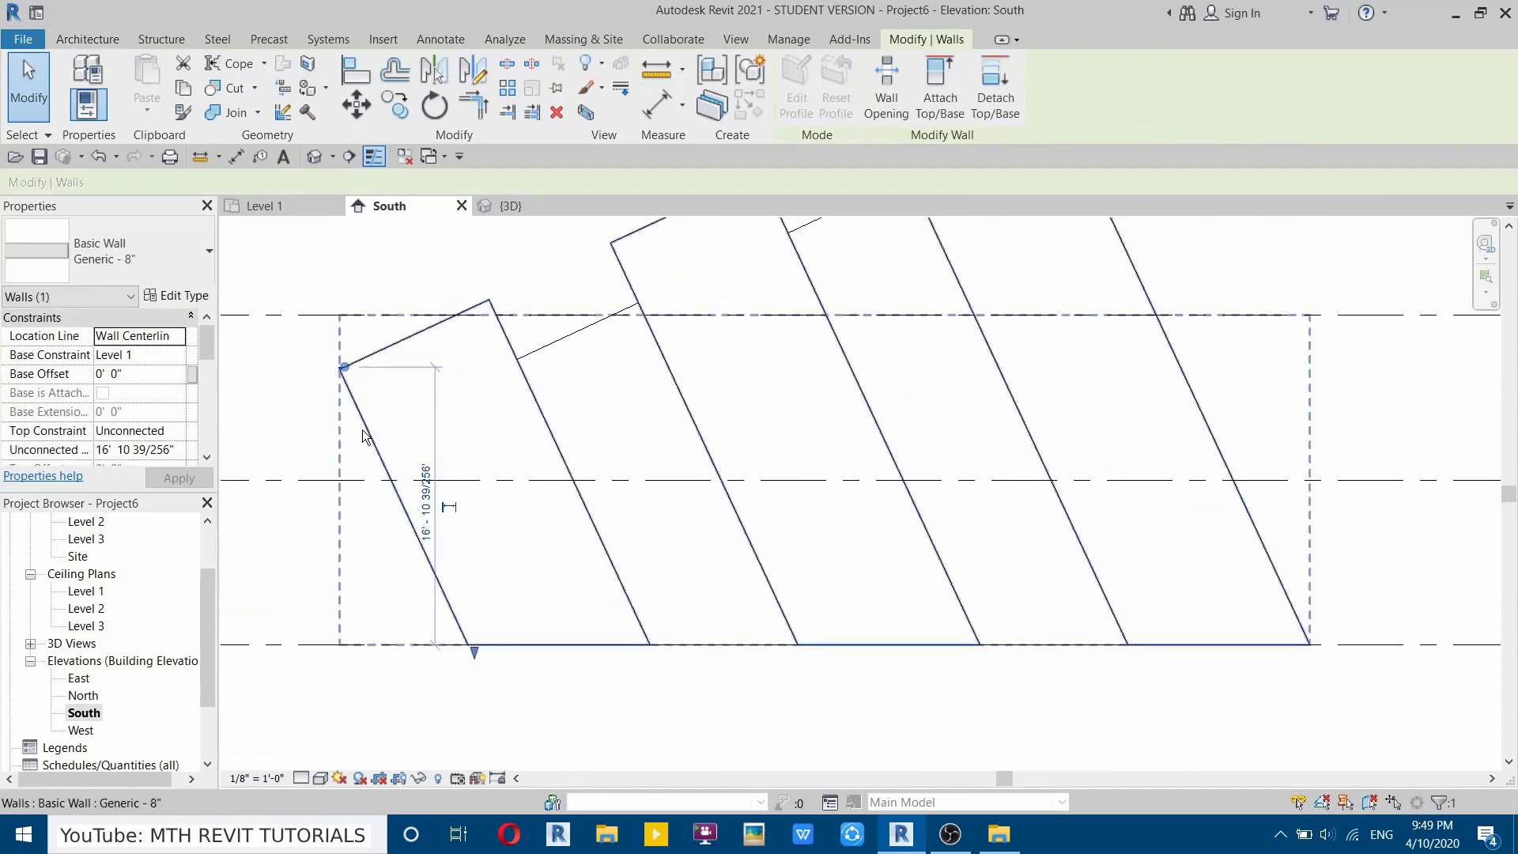
Set the South elevation's visual style to Wireframe and inspect the side wall's base corner.
scroll(297, 414, down, 1)
middle_drag(297, 414, 456, 438)
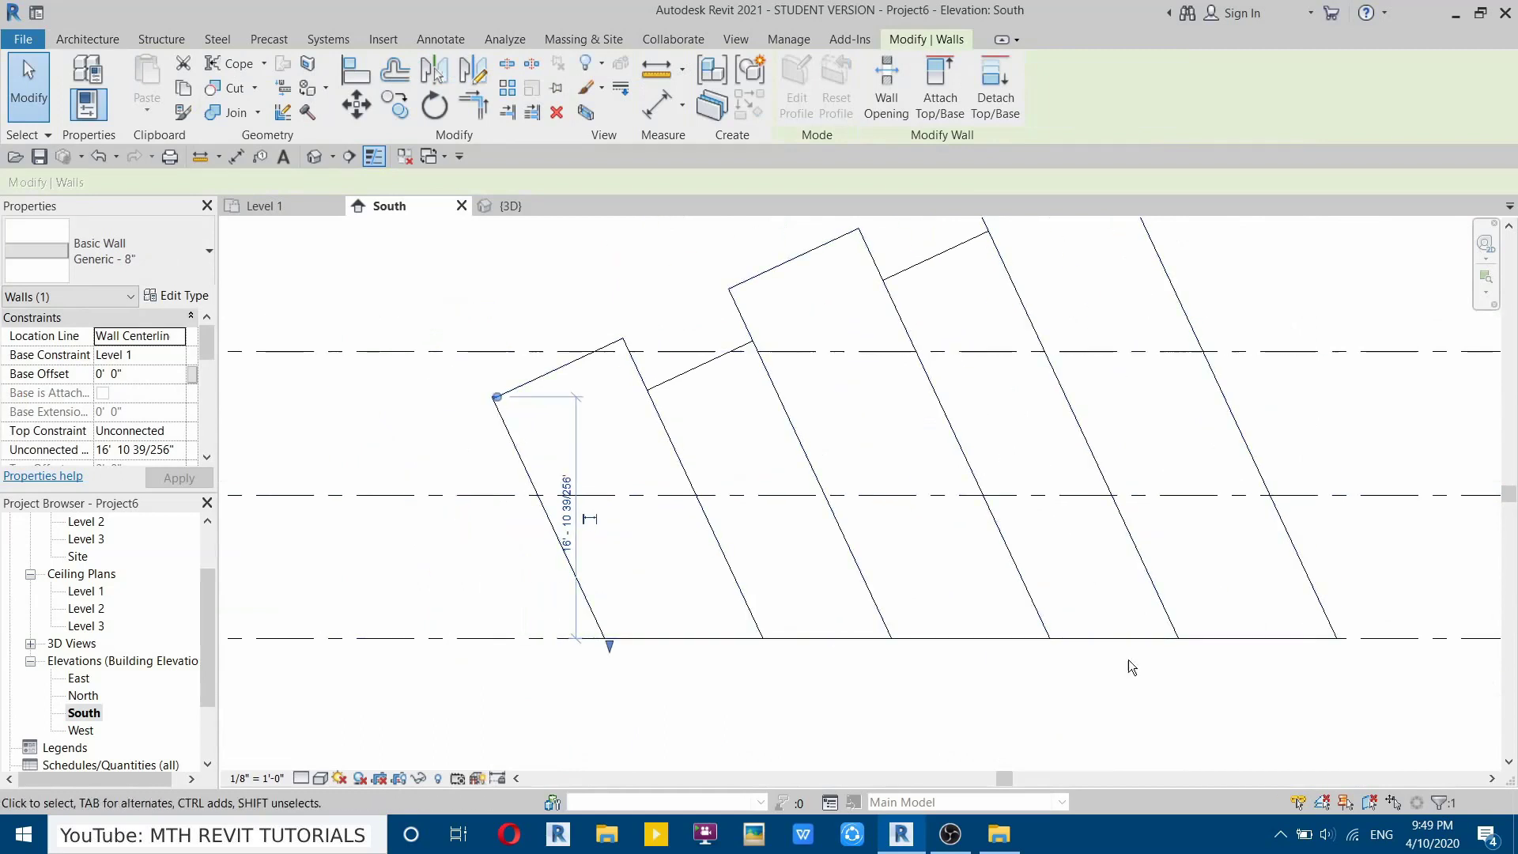
click(320, 779)
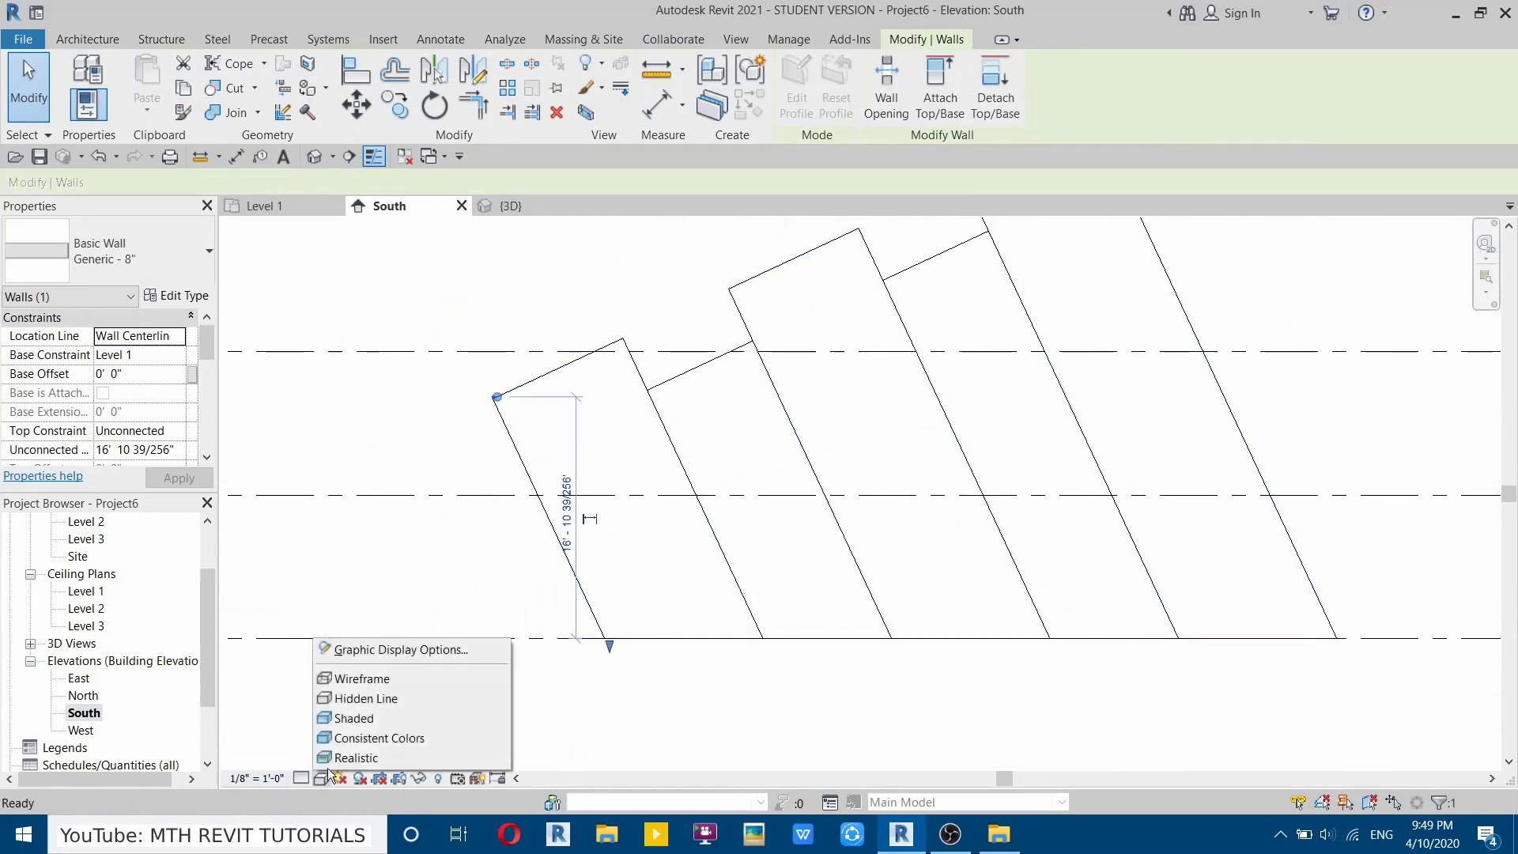
click(379, 677)
scroll(628, 664, up, 2)
click(616, 670)
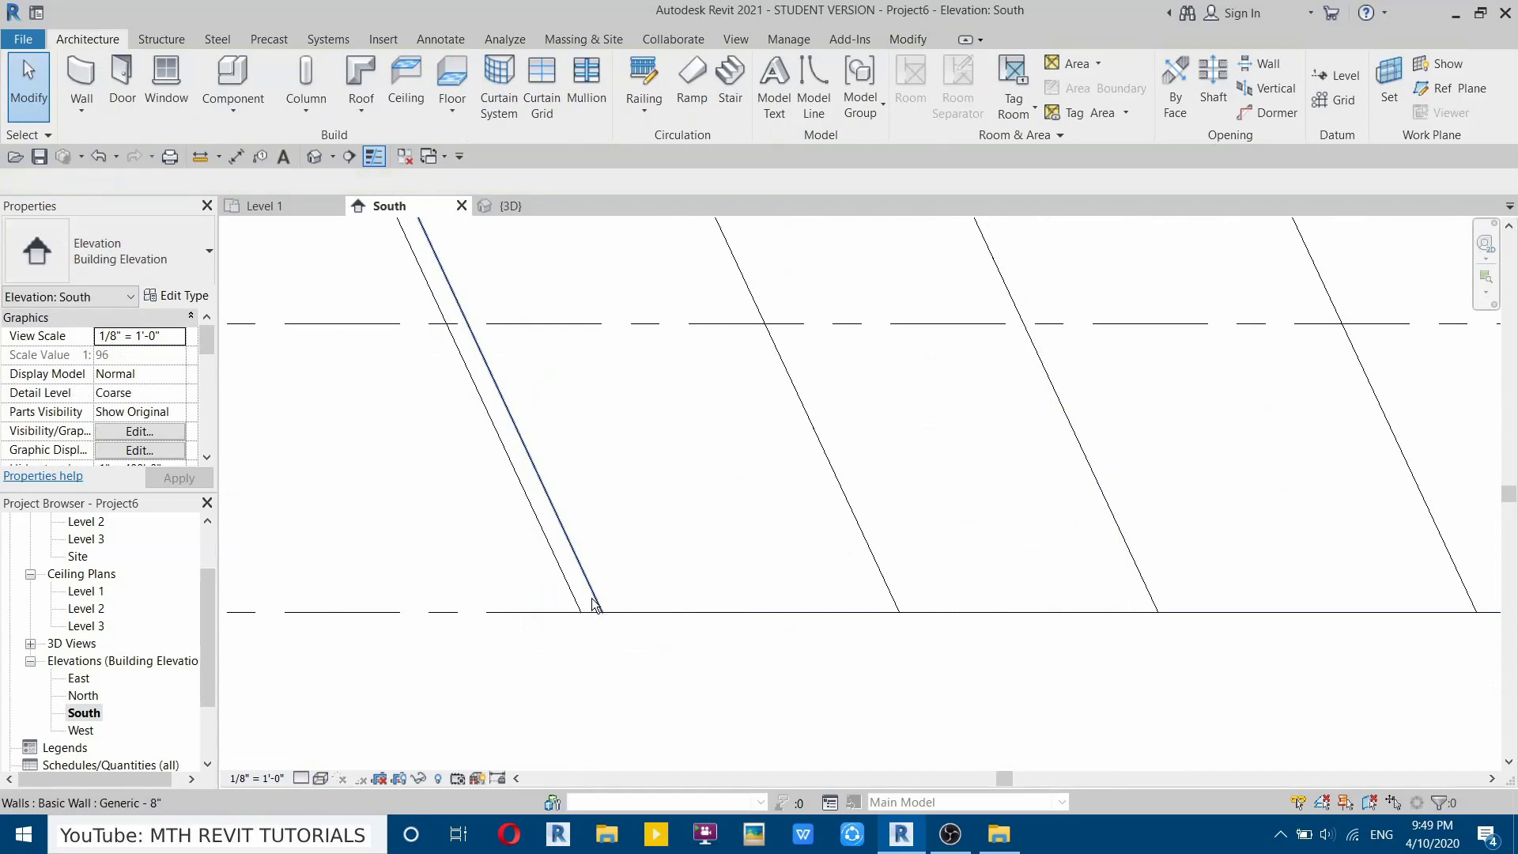
Copy the slanted side wall along Level 1 from its bottom-right corner to the tallest stripe's bottom-right corner.
scroll(596, 642, down, 2)
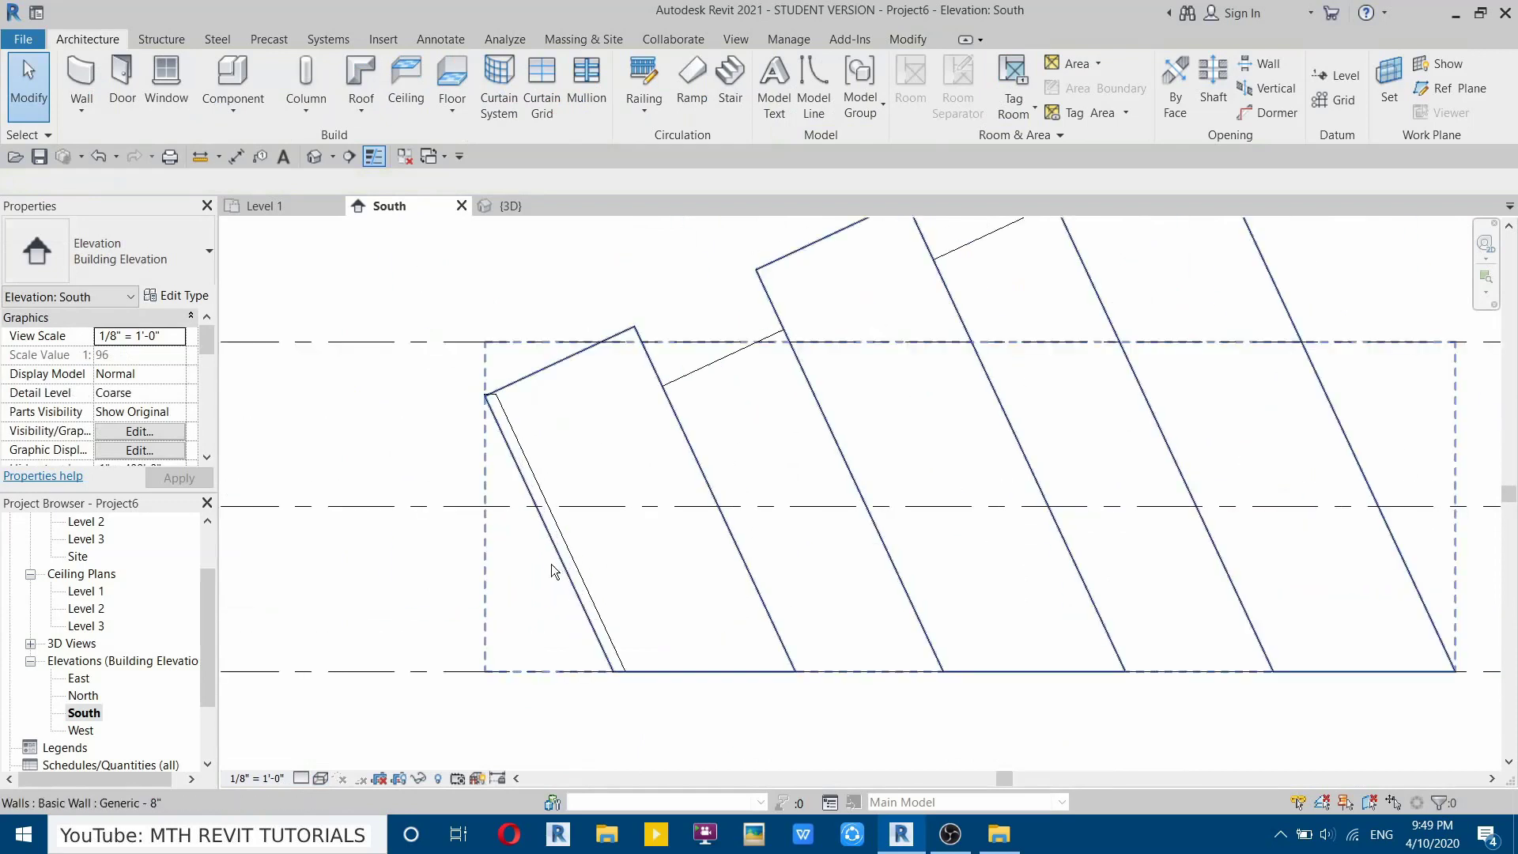
click(535, 484)
click(396, 103)
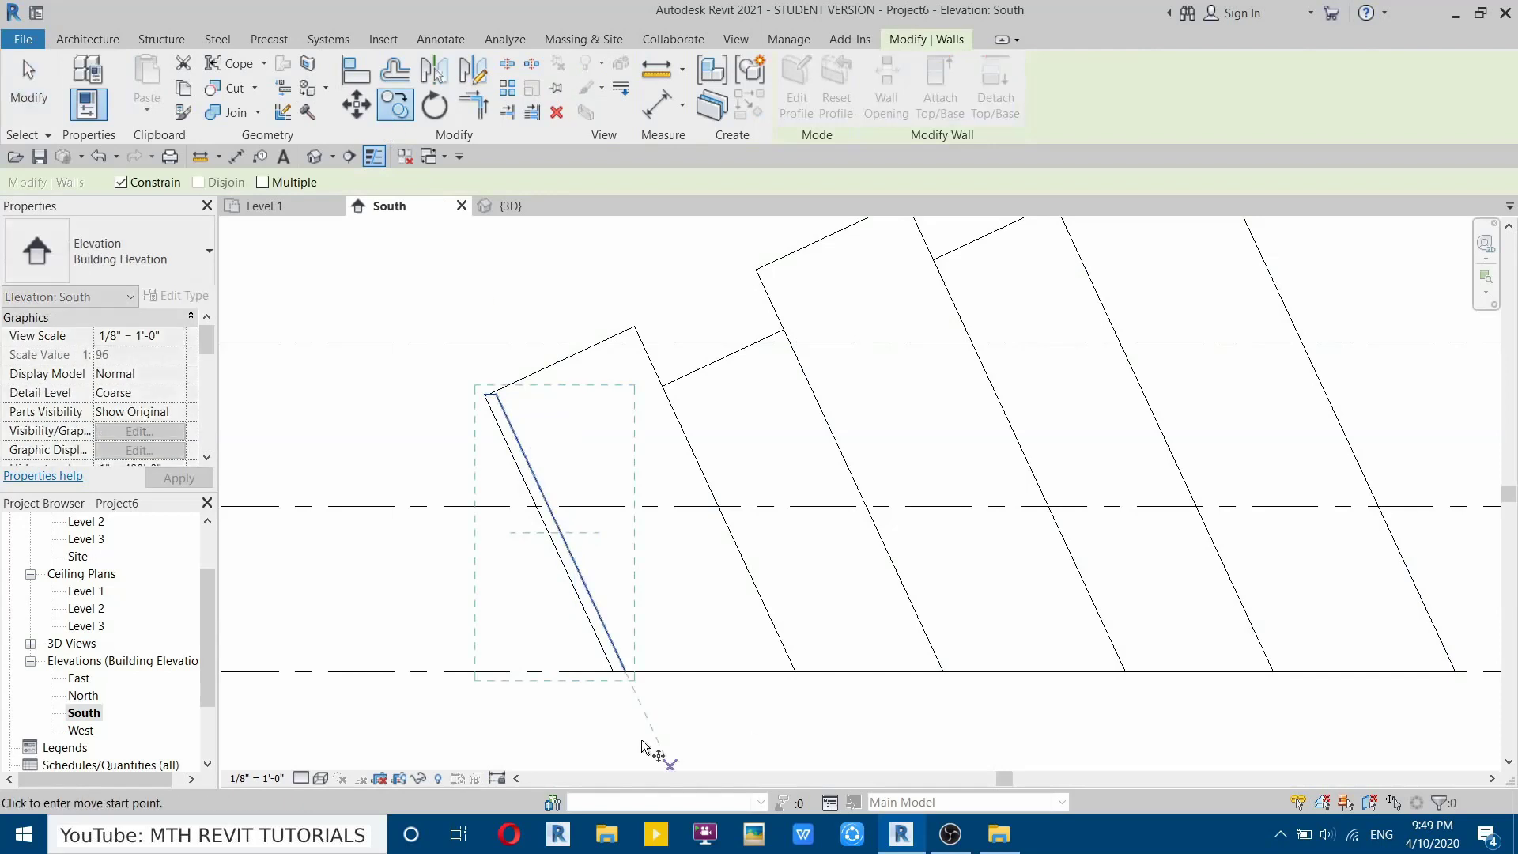
scroll(617, 619, up, 2)
click(617, 619)
scroll(618, 632, down, 2)
middle_drag(1032, 600, 434, 600)
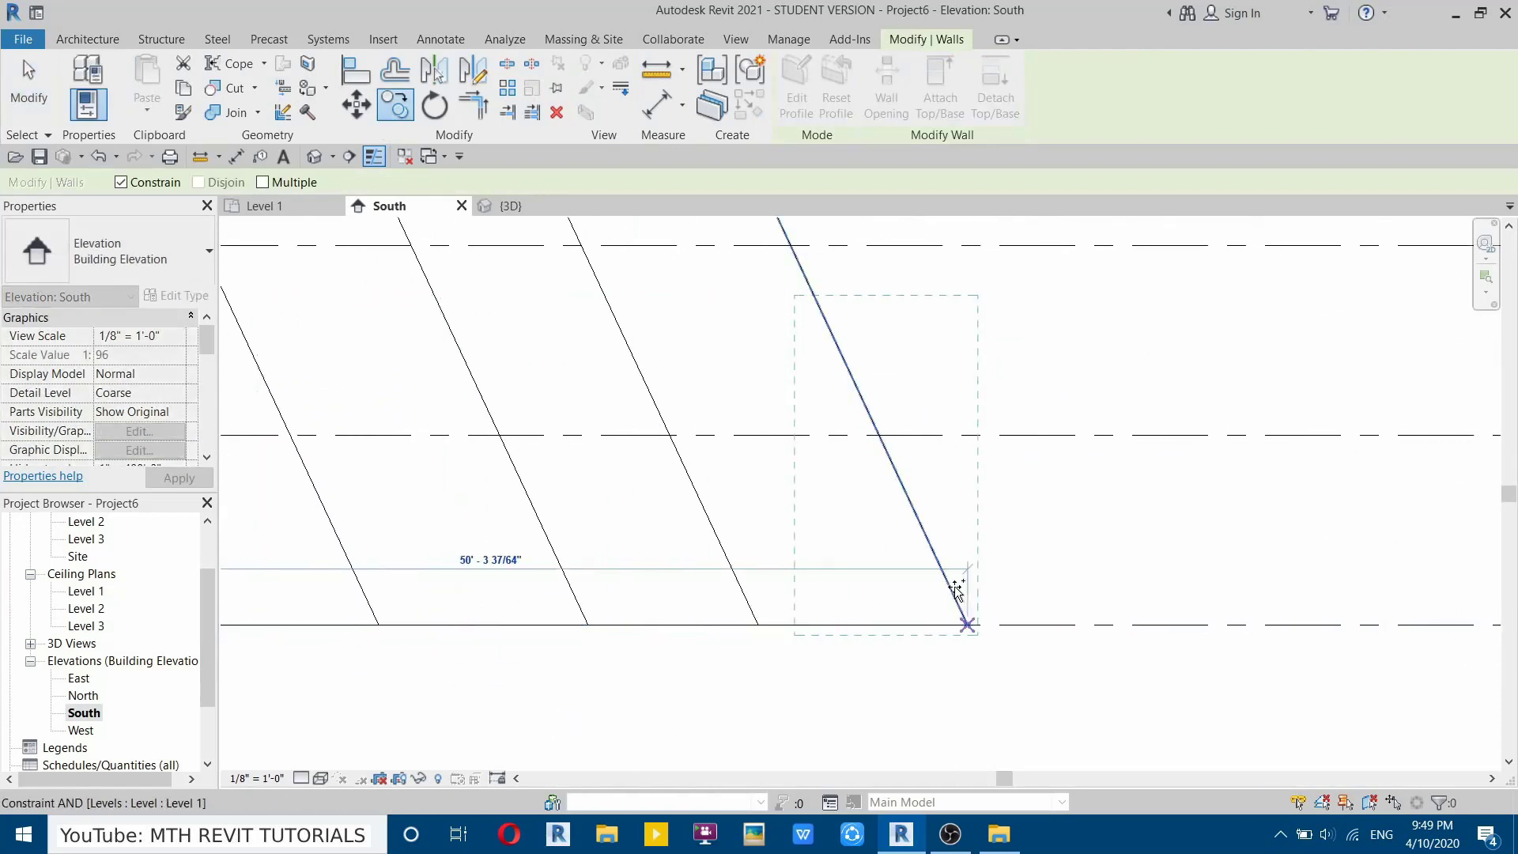
click(966, 622)
key(Escape)
scroll(1067, 672, down, 2)
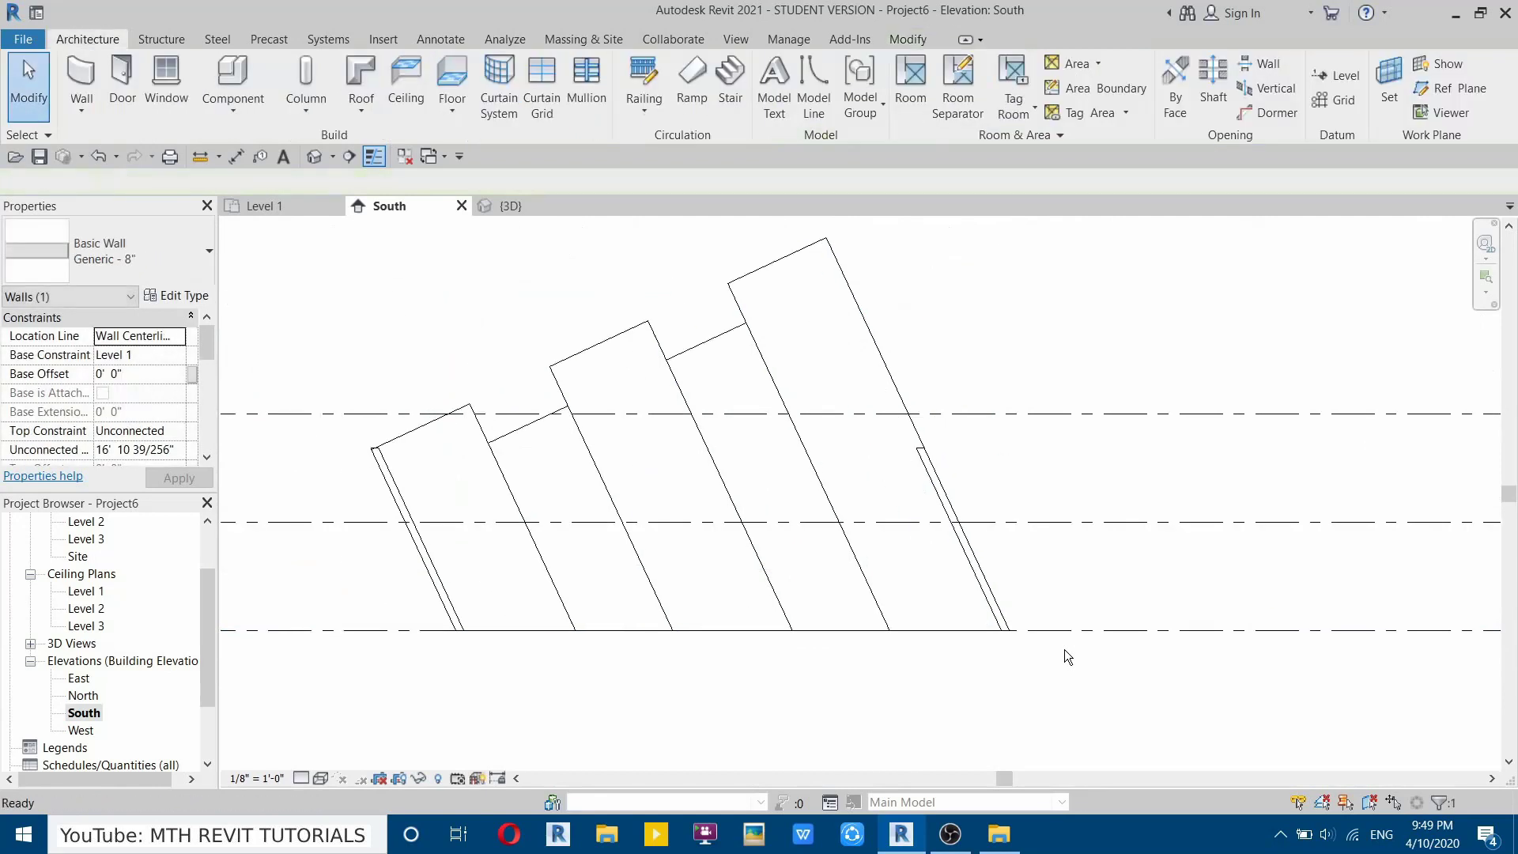
Raise the copied side wall's top to the tallest stripe's upper-right corner, giving an unconnected height of 36' 1 43/128".
scroll(840, 558, up, 2)
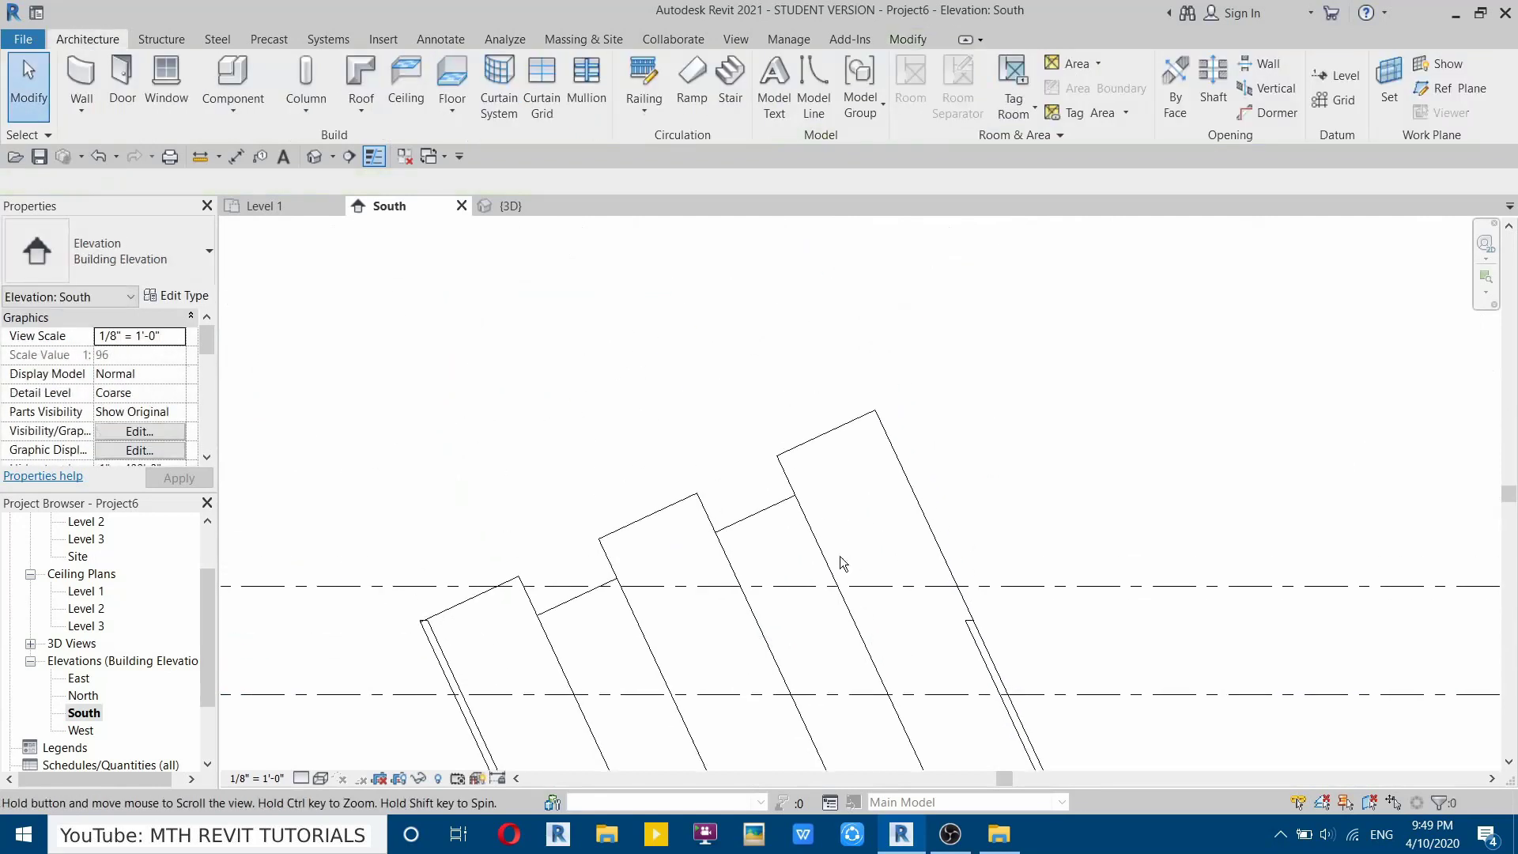
click(973, 628)
drag(969, 621, 964, 614)
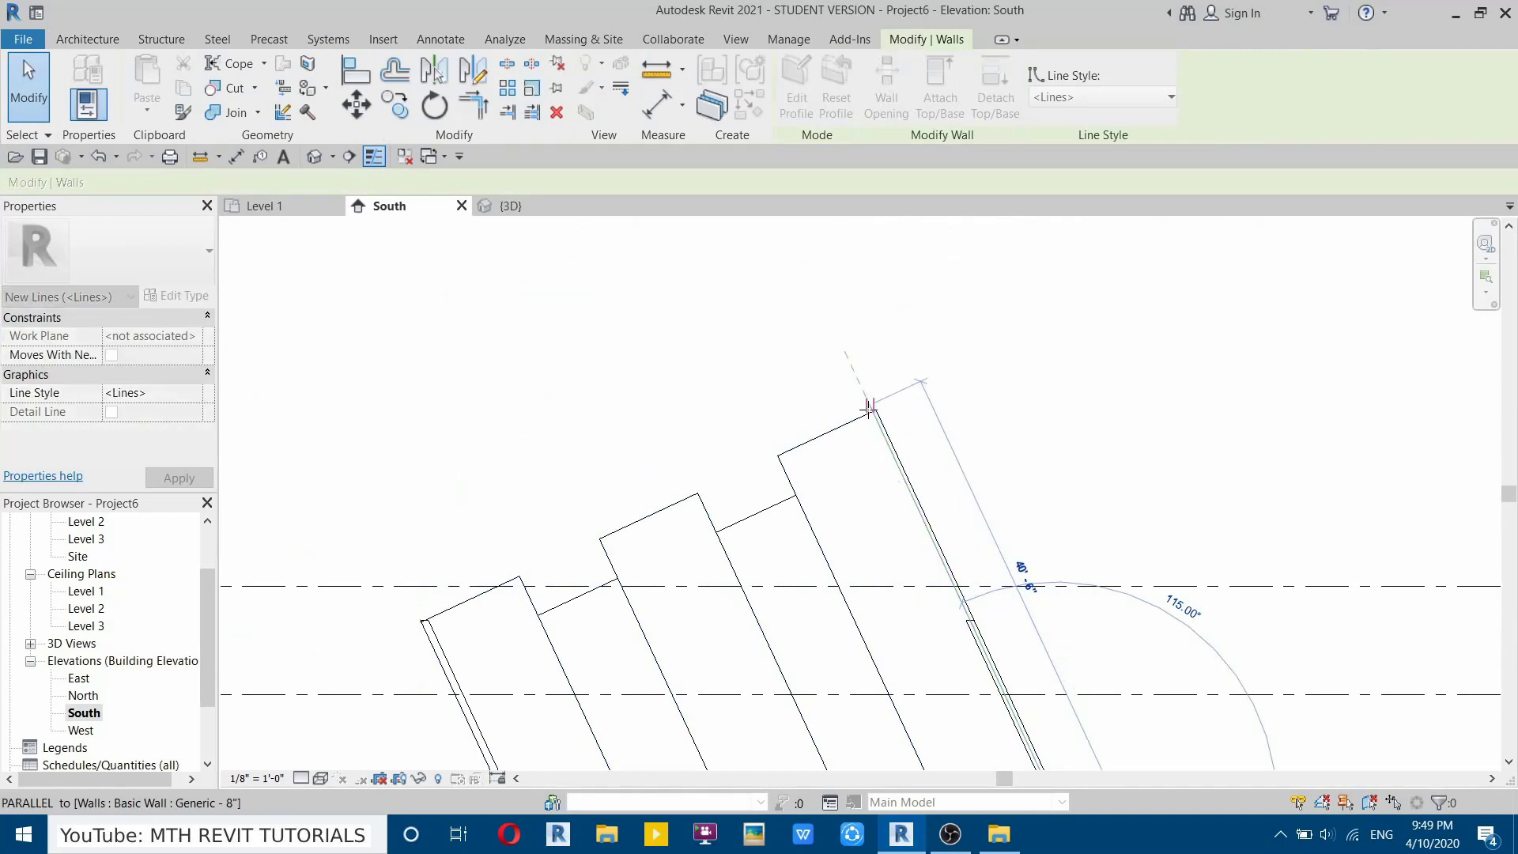
key(Escape)
key(Escape)
scroll(949, 427, up, 2)
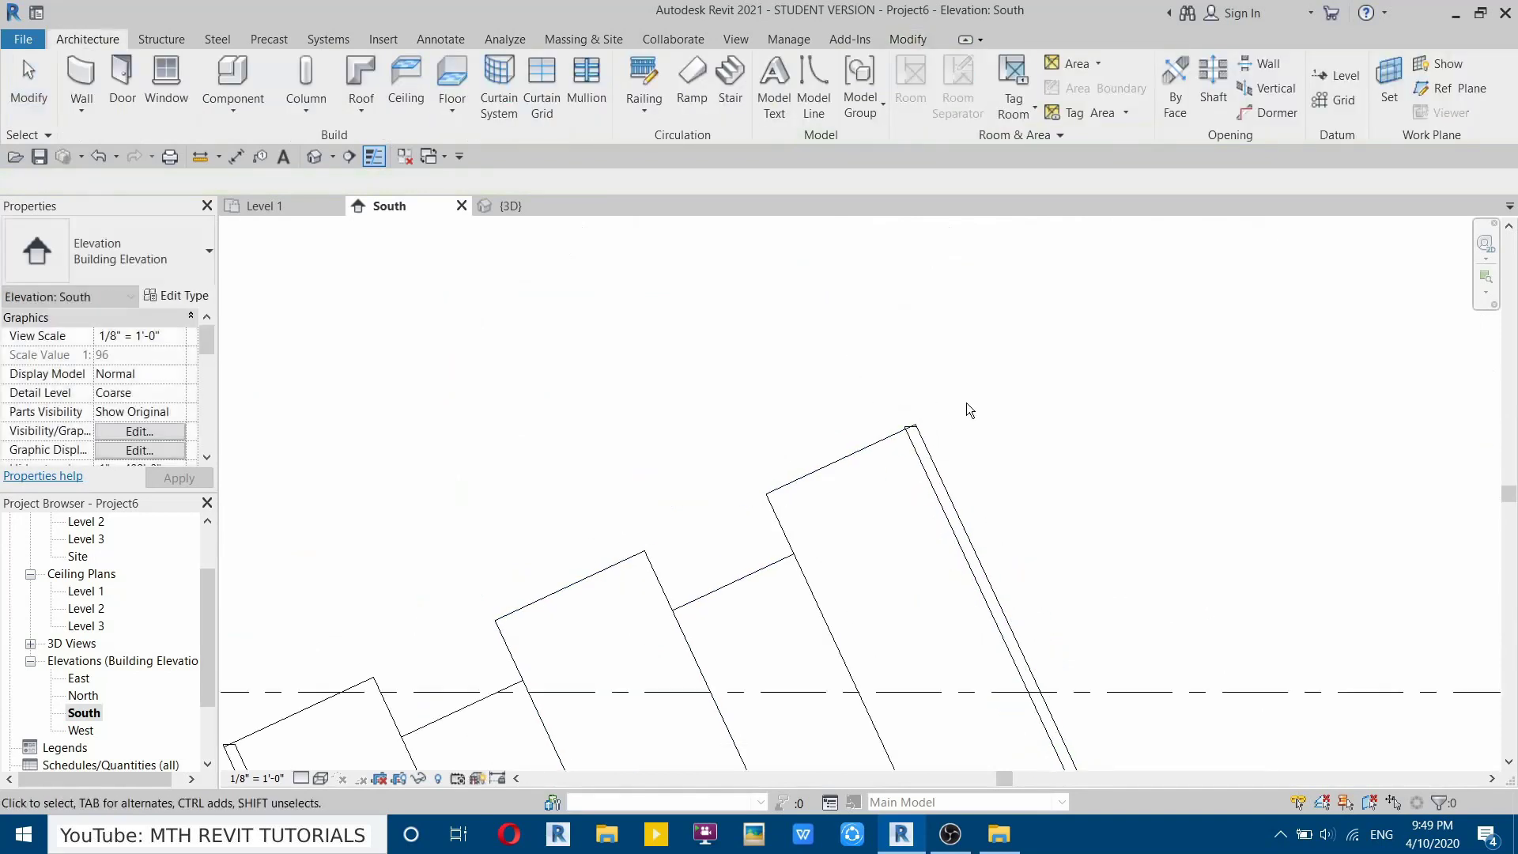
Nudge the tall side wall's slanted top slightly higher so it covers the tallest stripe's upper corner.
scroll(940, 412, up, 2)
click(886, 447)
scroll(880, 445, up, 2)
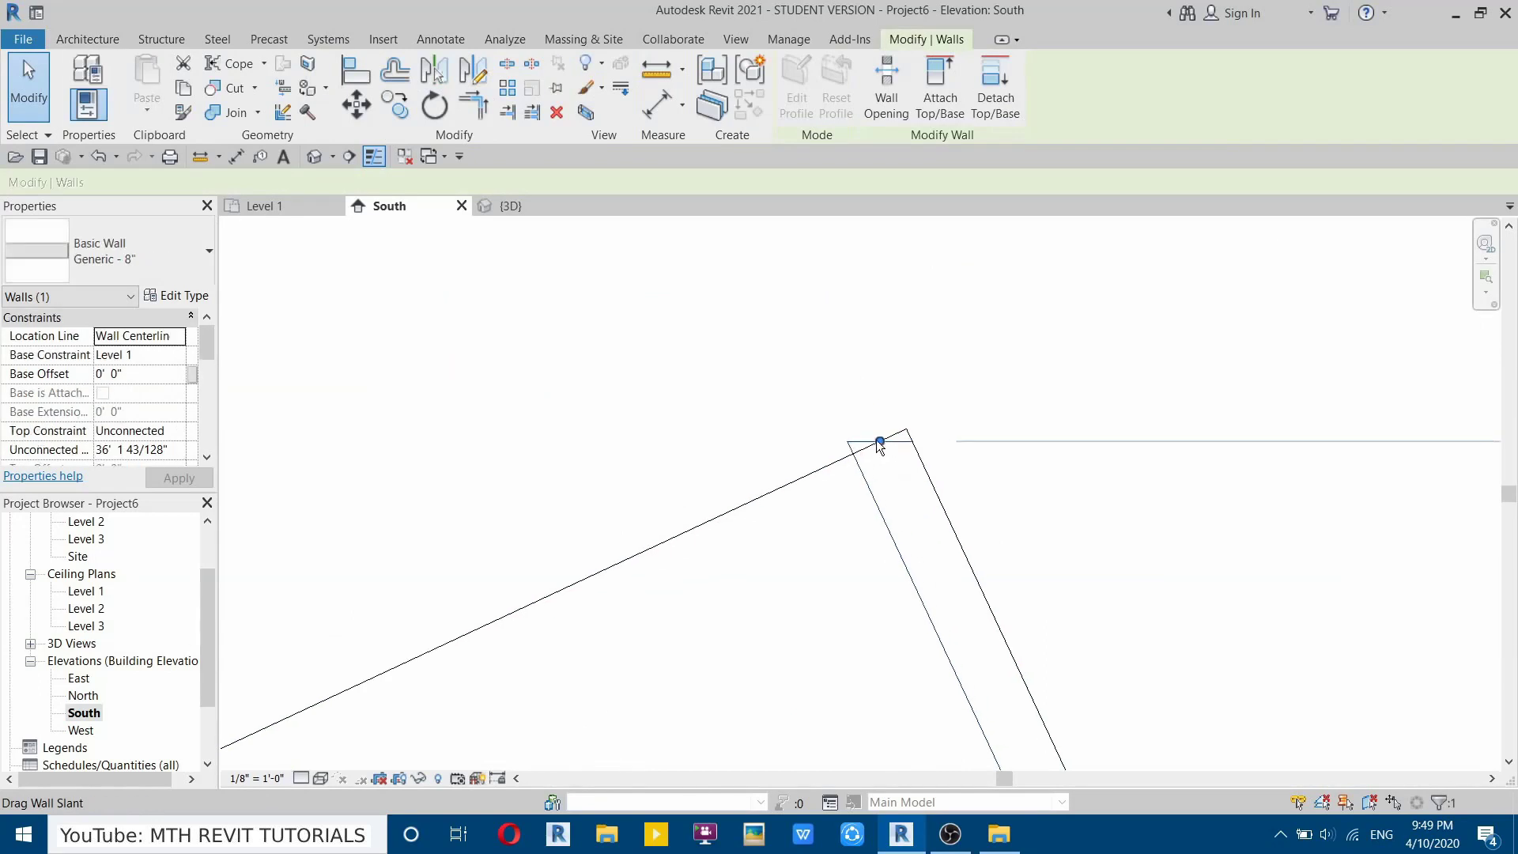
key(l)
key(i)
drag(867, 424, 871, 421)
click(1051, 371)
Nudge the short side wall's top slightly above the shortest stripe's upper-left corner and check both side walls in 3D.
scroll(1051, 371, down, 2)
scroll(1012, 383, down, 3)
middle_drag(462, 534, 1086, 386)
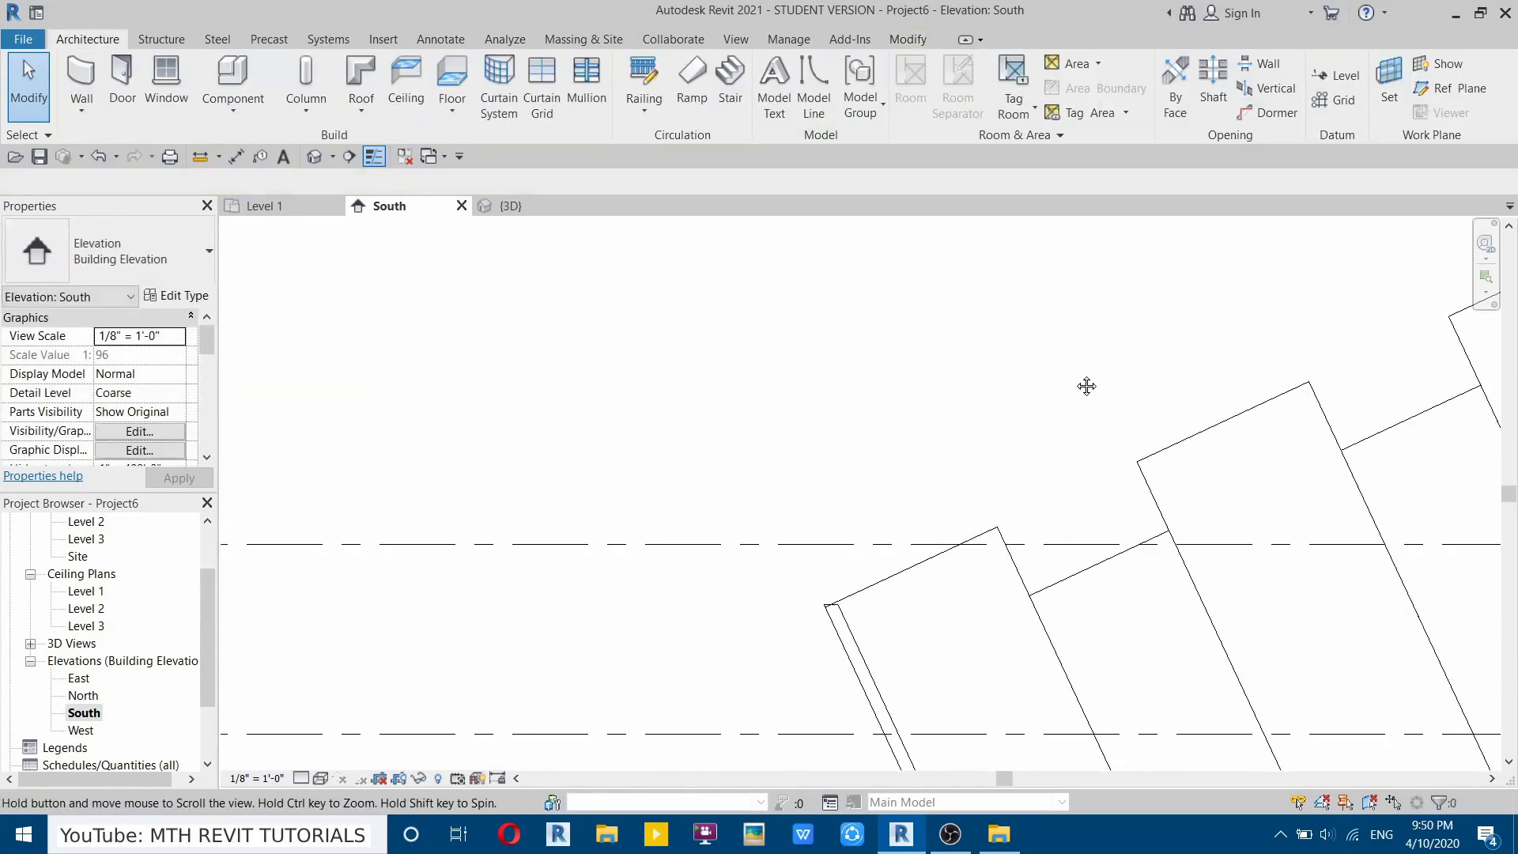
scroll(818, 625, up, 4)
click(885, 532)
drag(884, 530, 869, 502)
click(729, 502)
scroll(833, 551, down, 1)
middle_drag(833, 552, 550, 610)
scroll(551, 611, up, 2)
scroll(588, 519, down, 3)
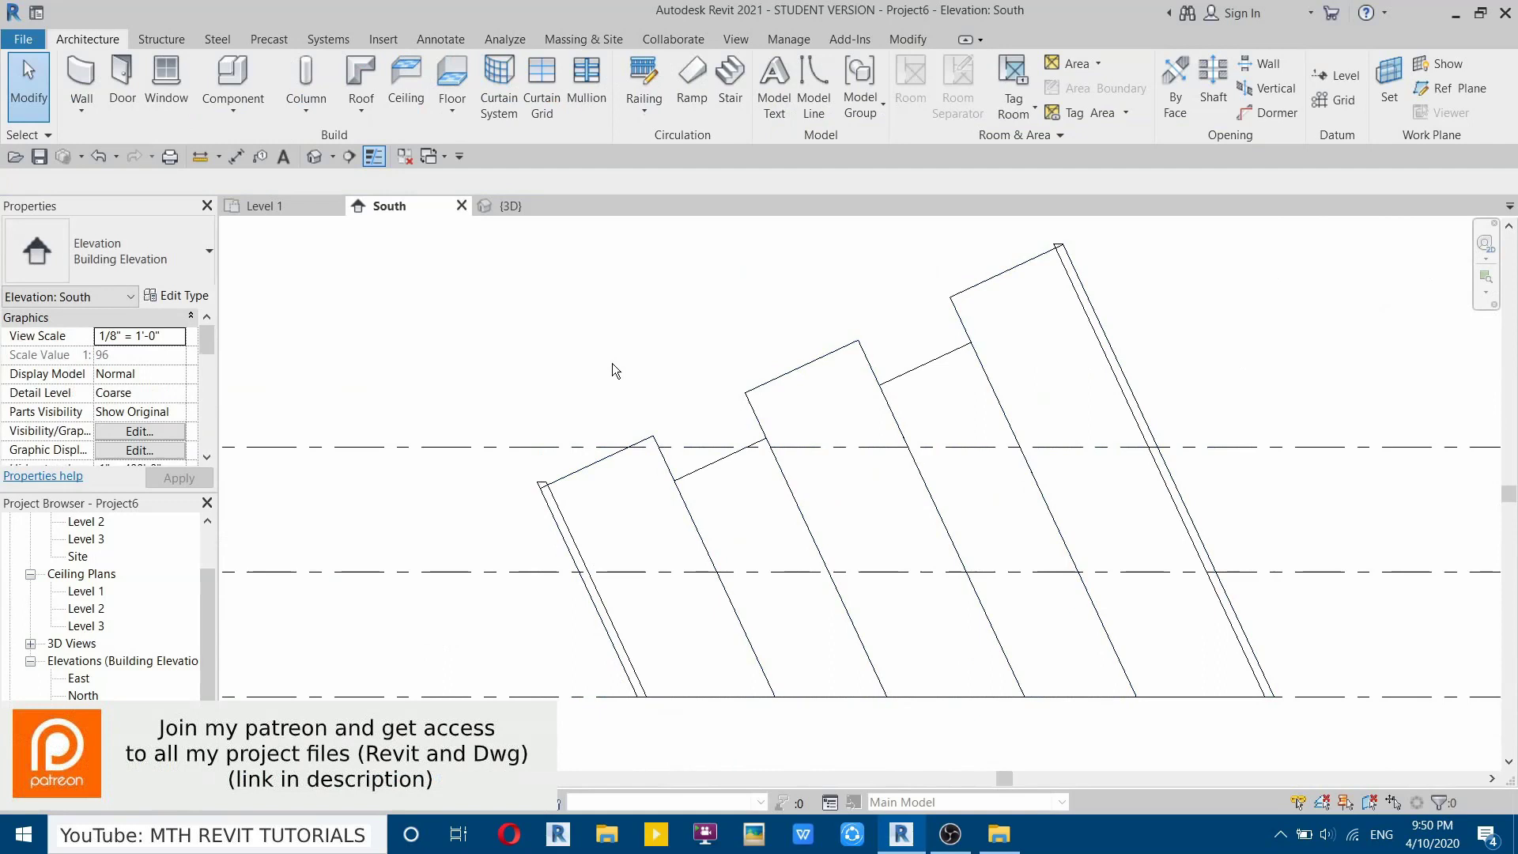
click(314, 158)
shift+middle_drag(434, 390, 759, 656)
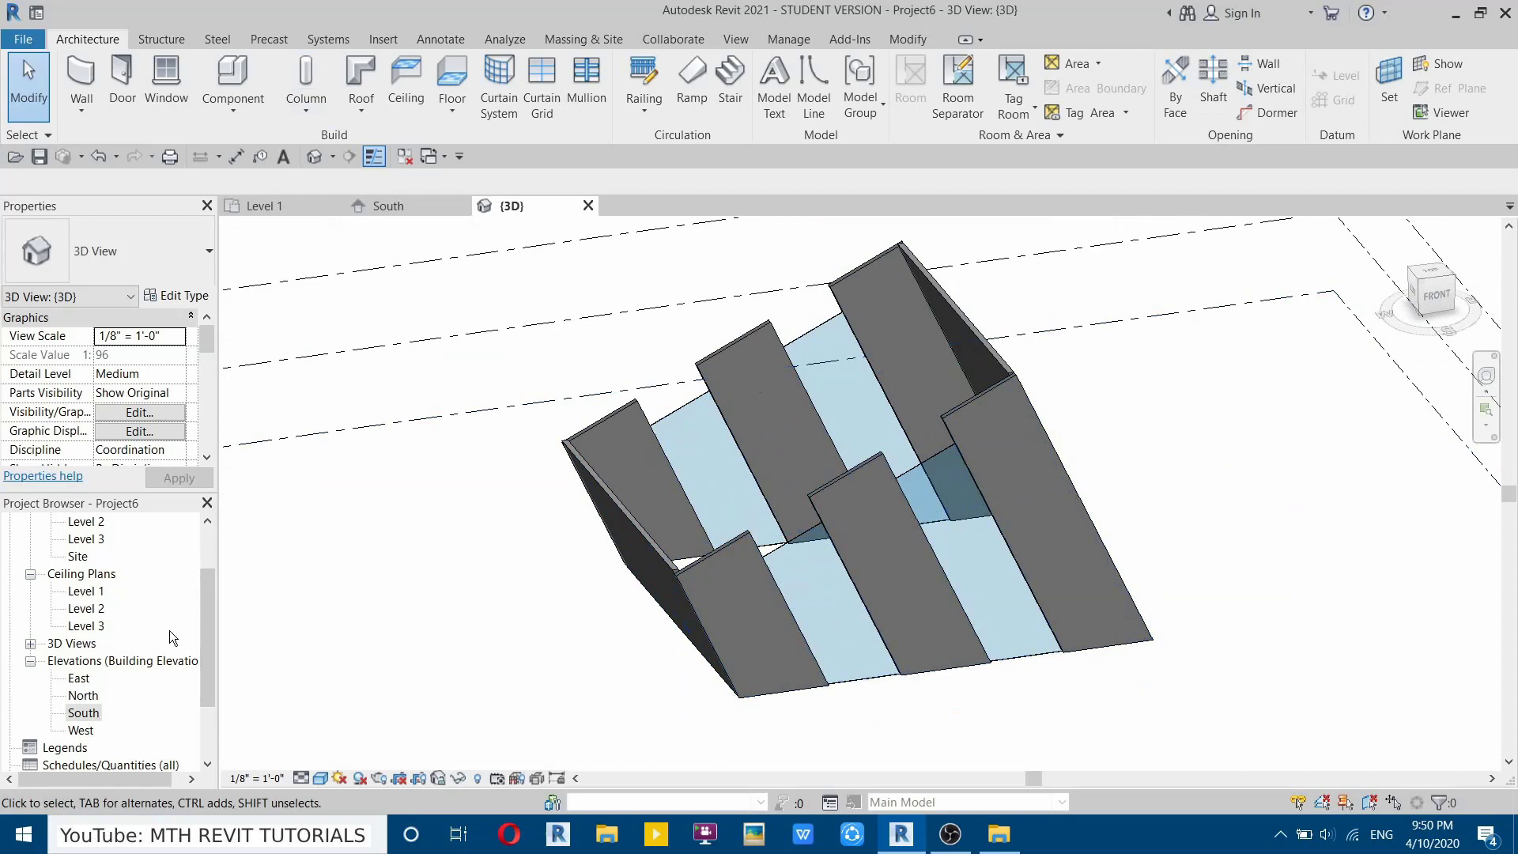
Start a Roof by Extrusion in the South elevation, using the front stripe wall's face as work plane and Level 3 as reference level.
click(379, 207)
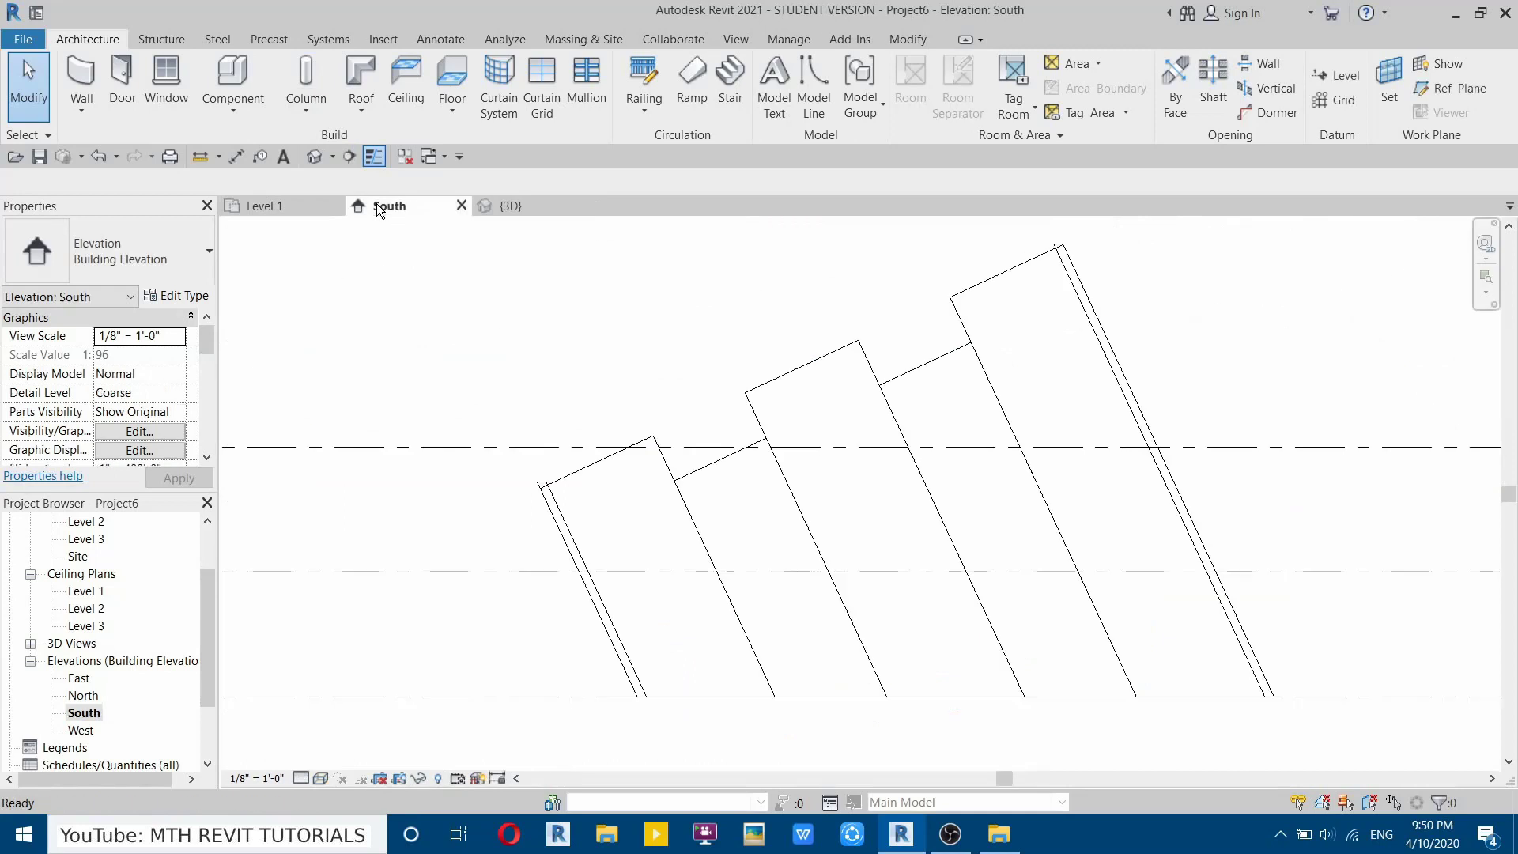
click(353, 106)
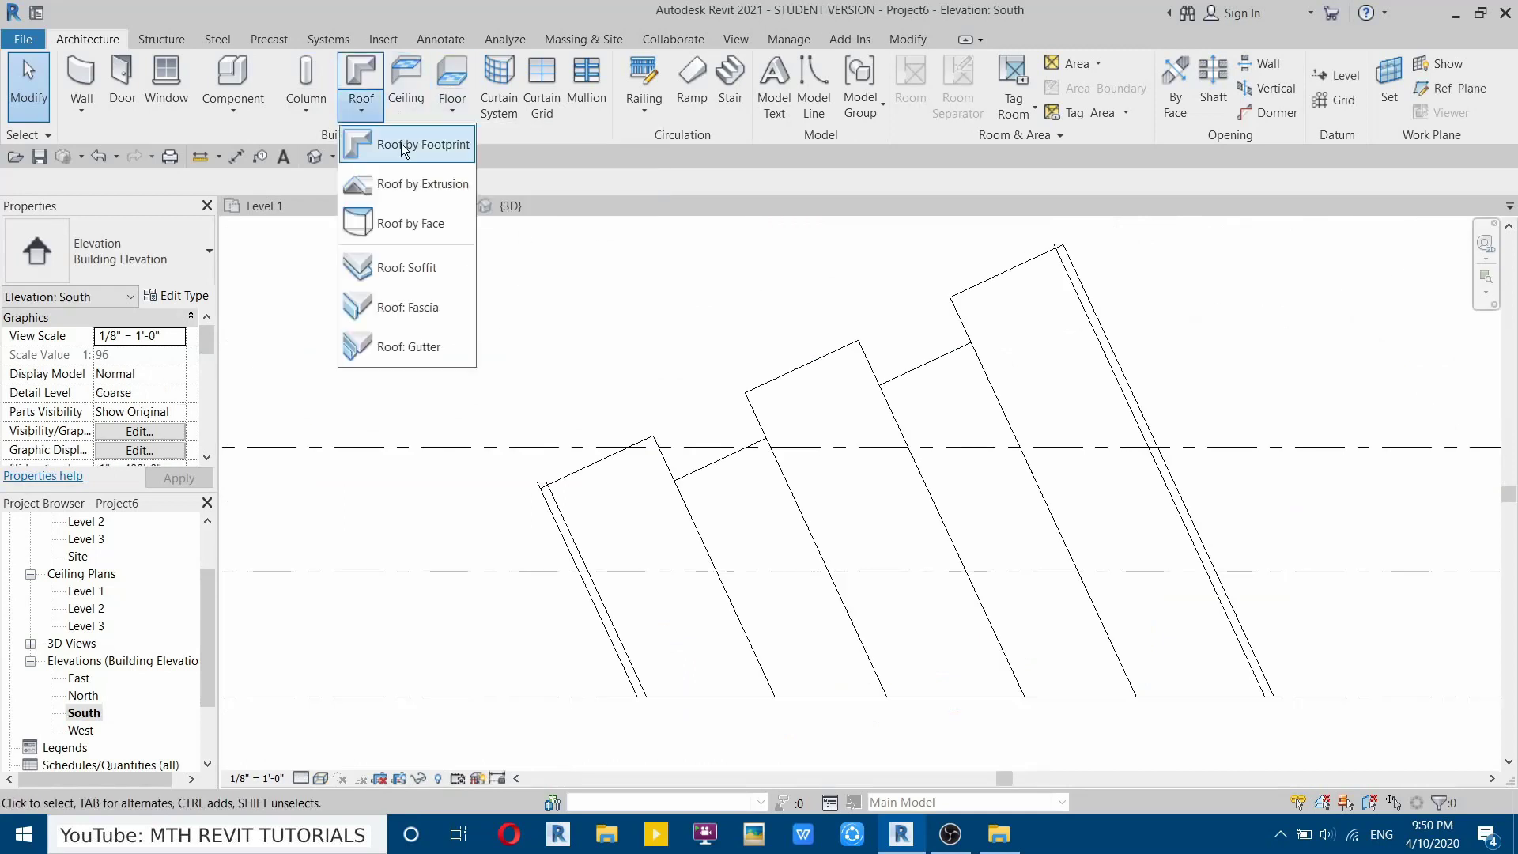
click(401, 188)
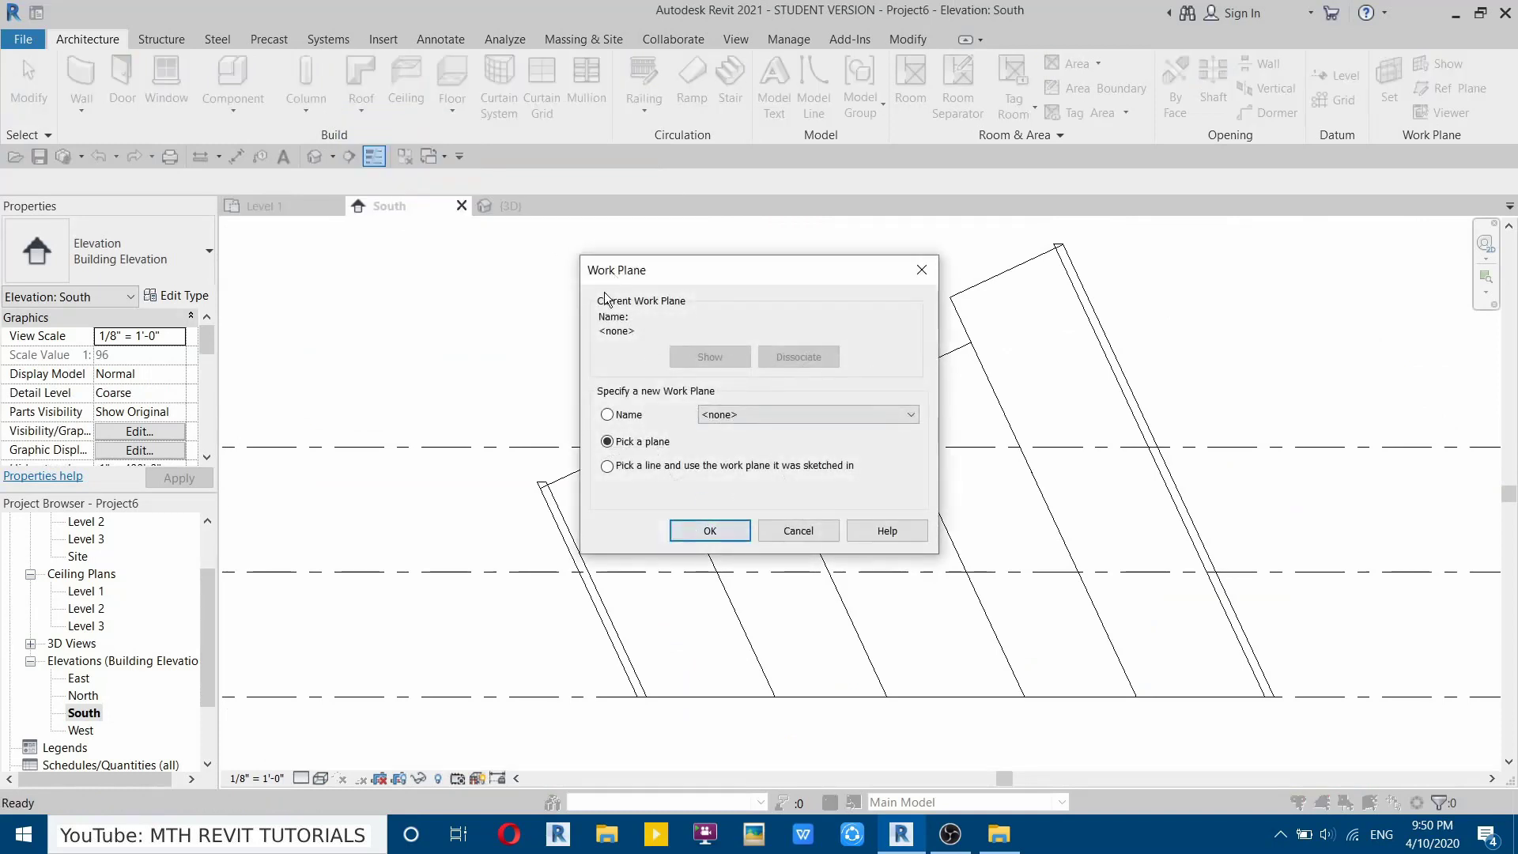
click(711, 530)
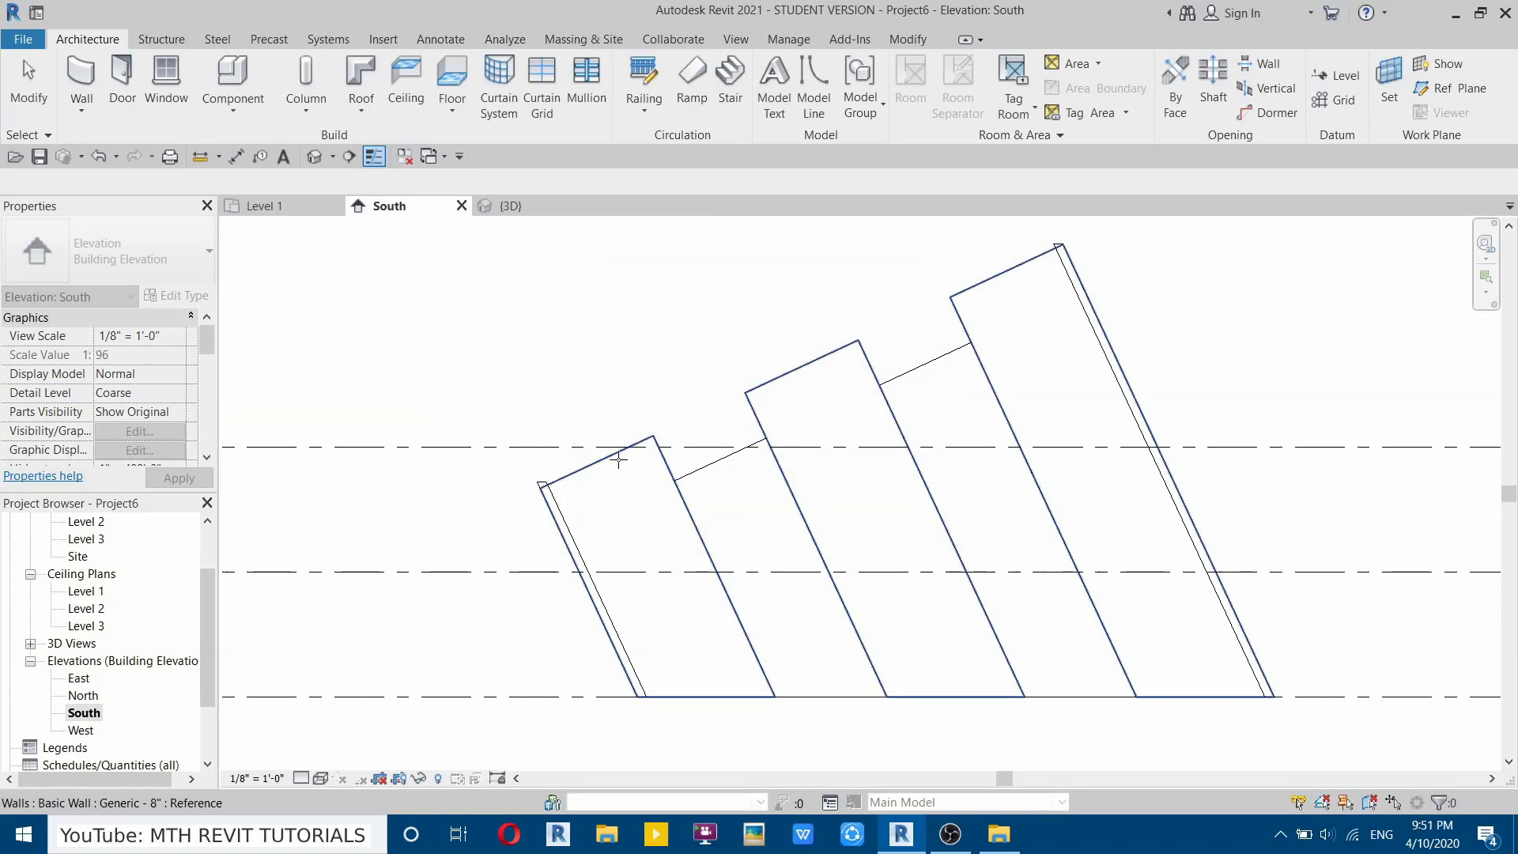
click(618, 459)
click(783, 452)
scroll(542, 484, up, 3)
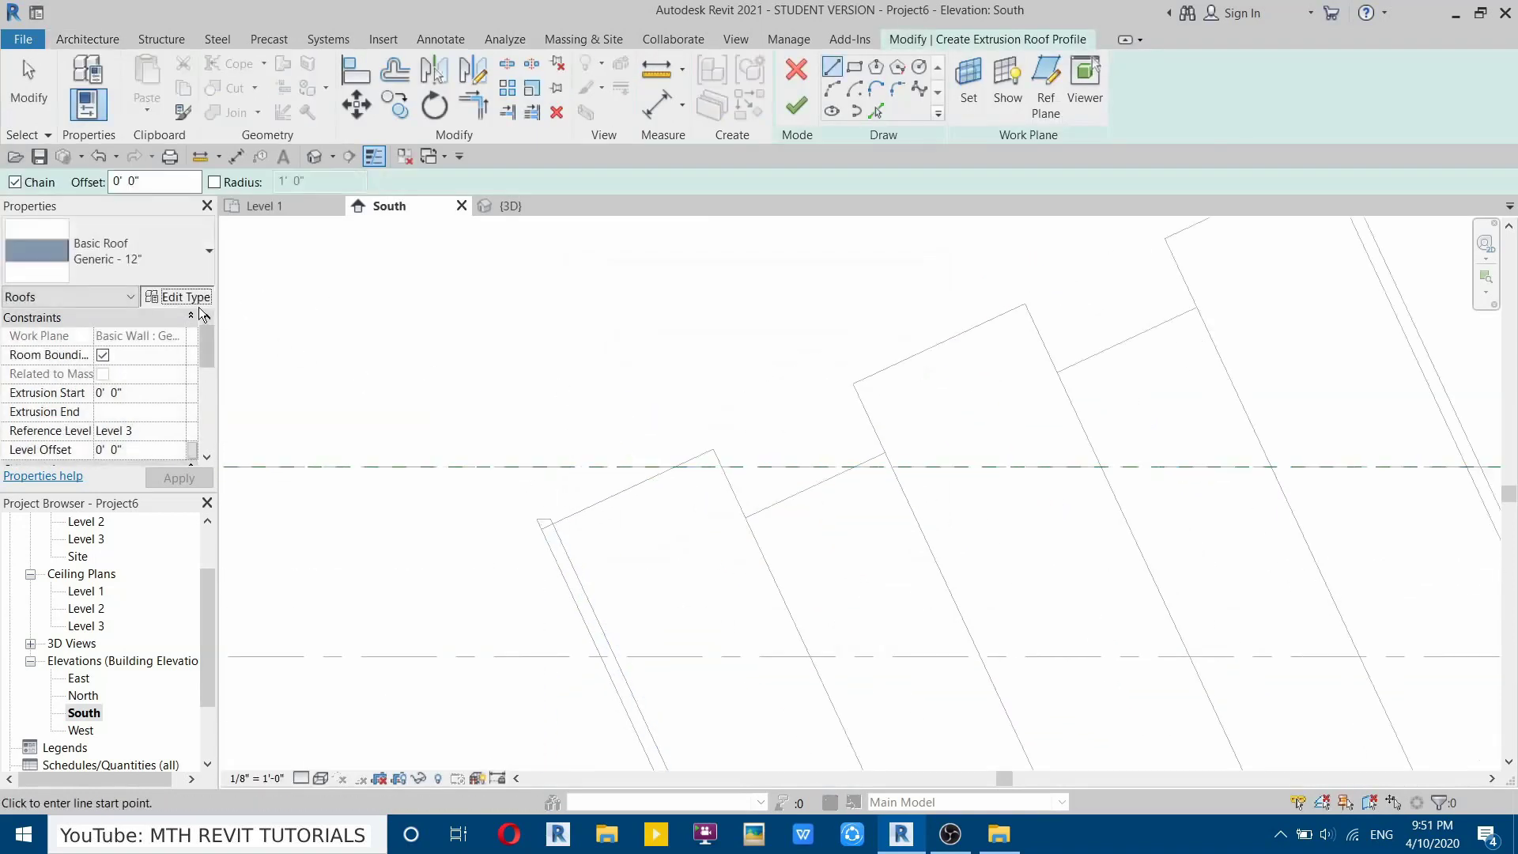
Check the Generic - 12" roof type's thickness, then pick profile lines offset 1' 0" outside the shortest stripe's top and right edges.
click(184, 297)
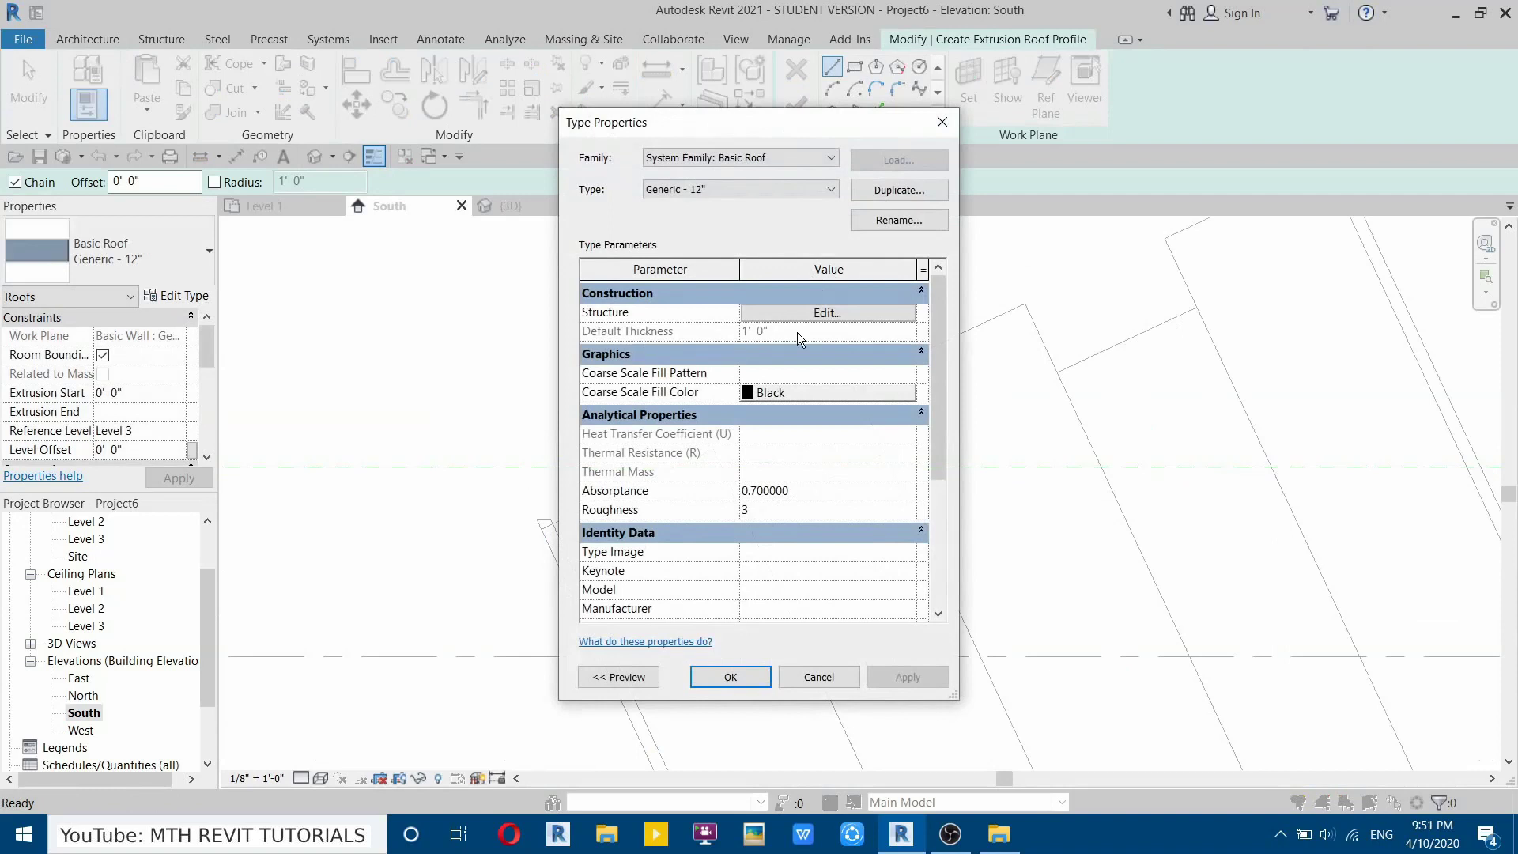
click(807, 677)
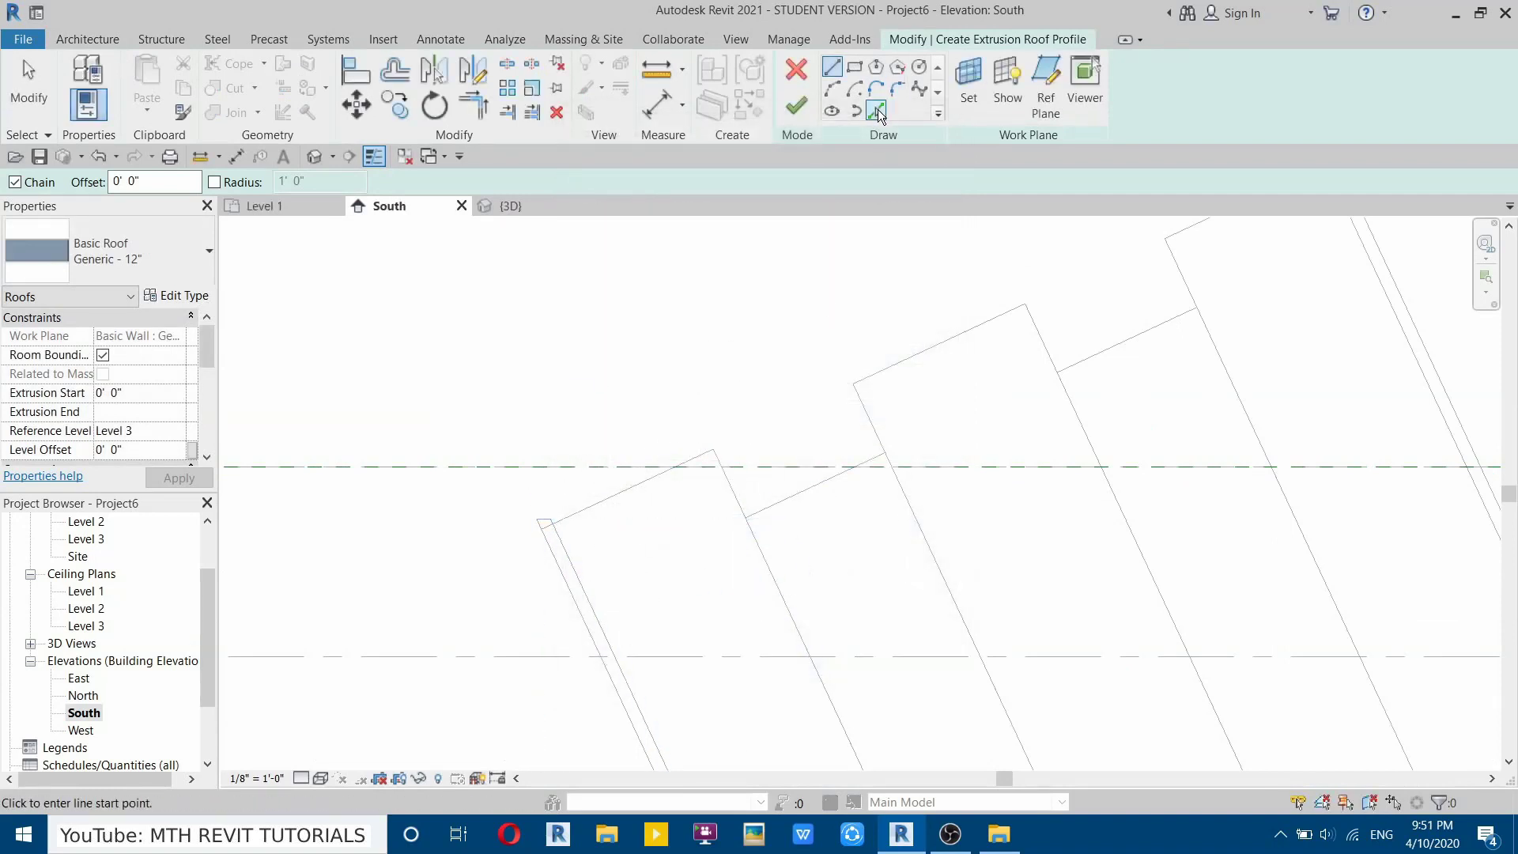
click(877, 109)
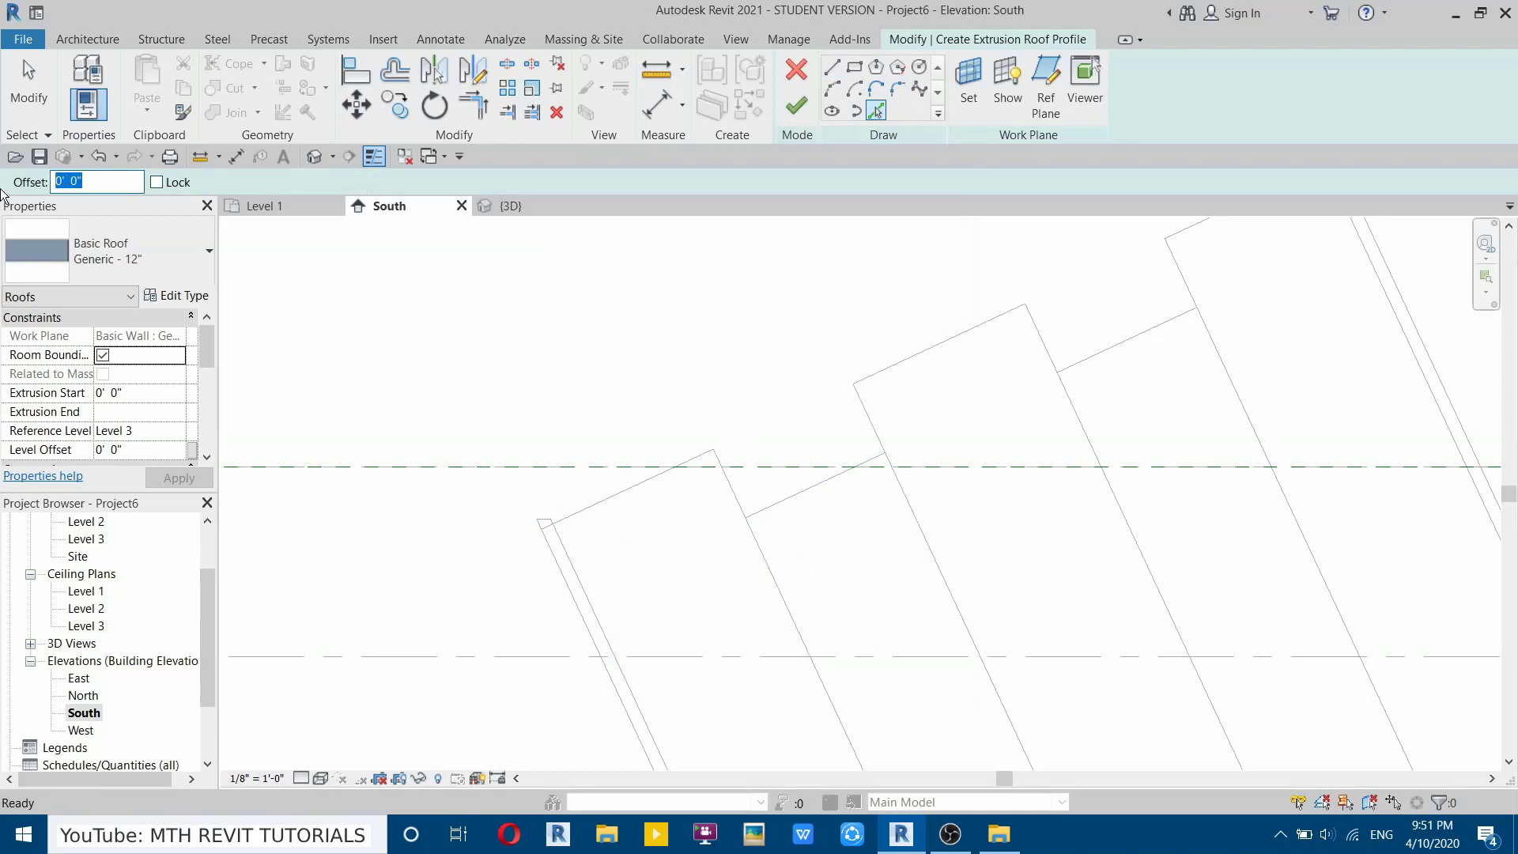
key(Return)
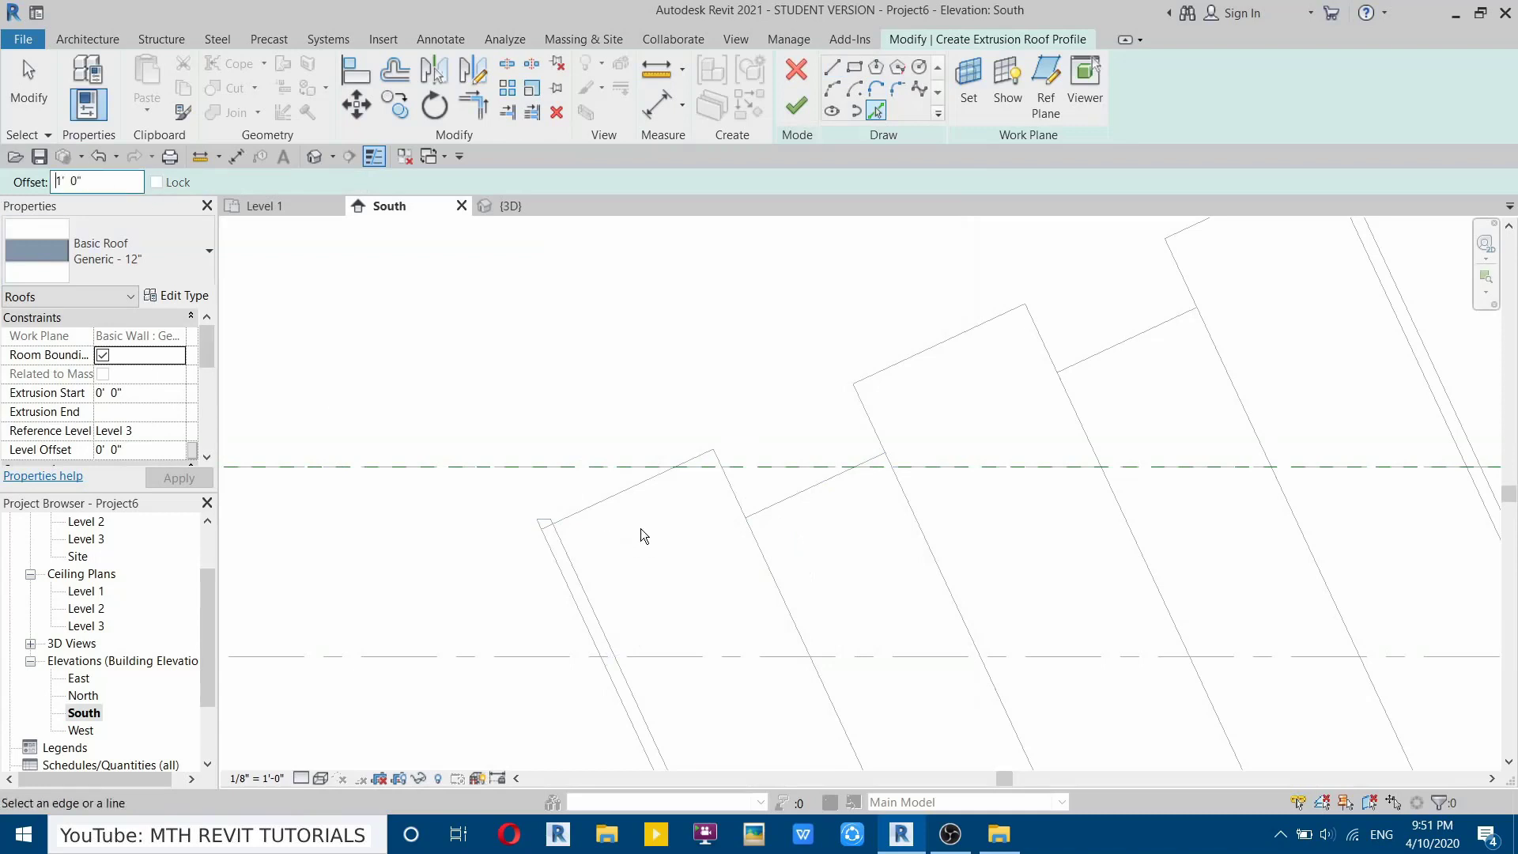
click(614, 487)
click(733, 485)
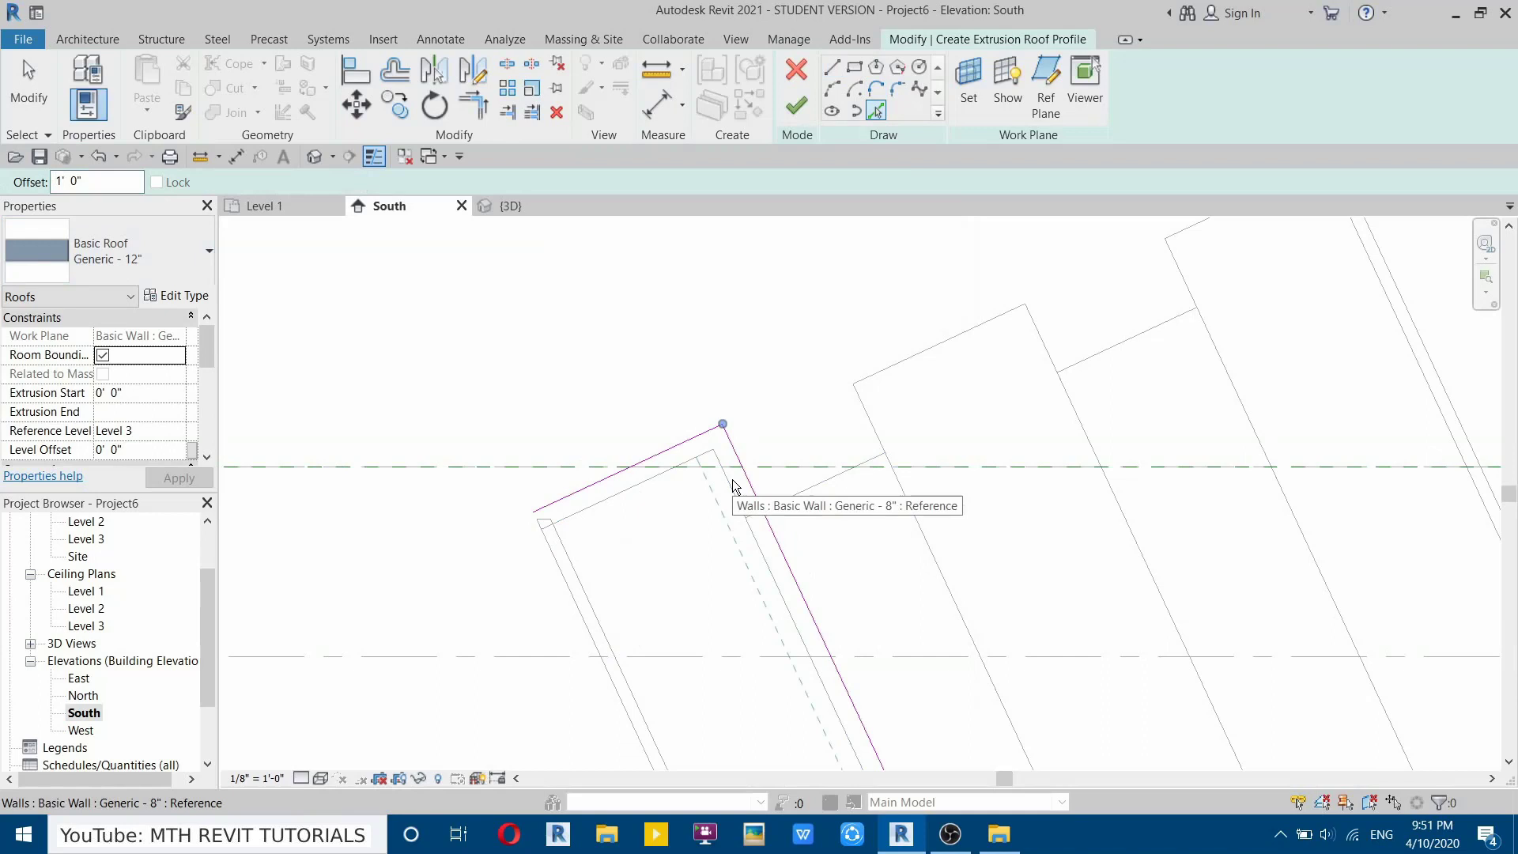
Shorten the roof profile's right slanted line so it ends at the adjacent glass panel's top edge.
key(Escape)
scroll(696, 386, down, 3)
click(767, 527)
scroll(704, 416, up, 3)
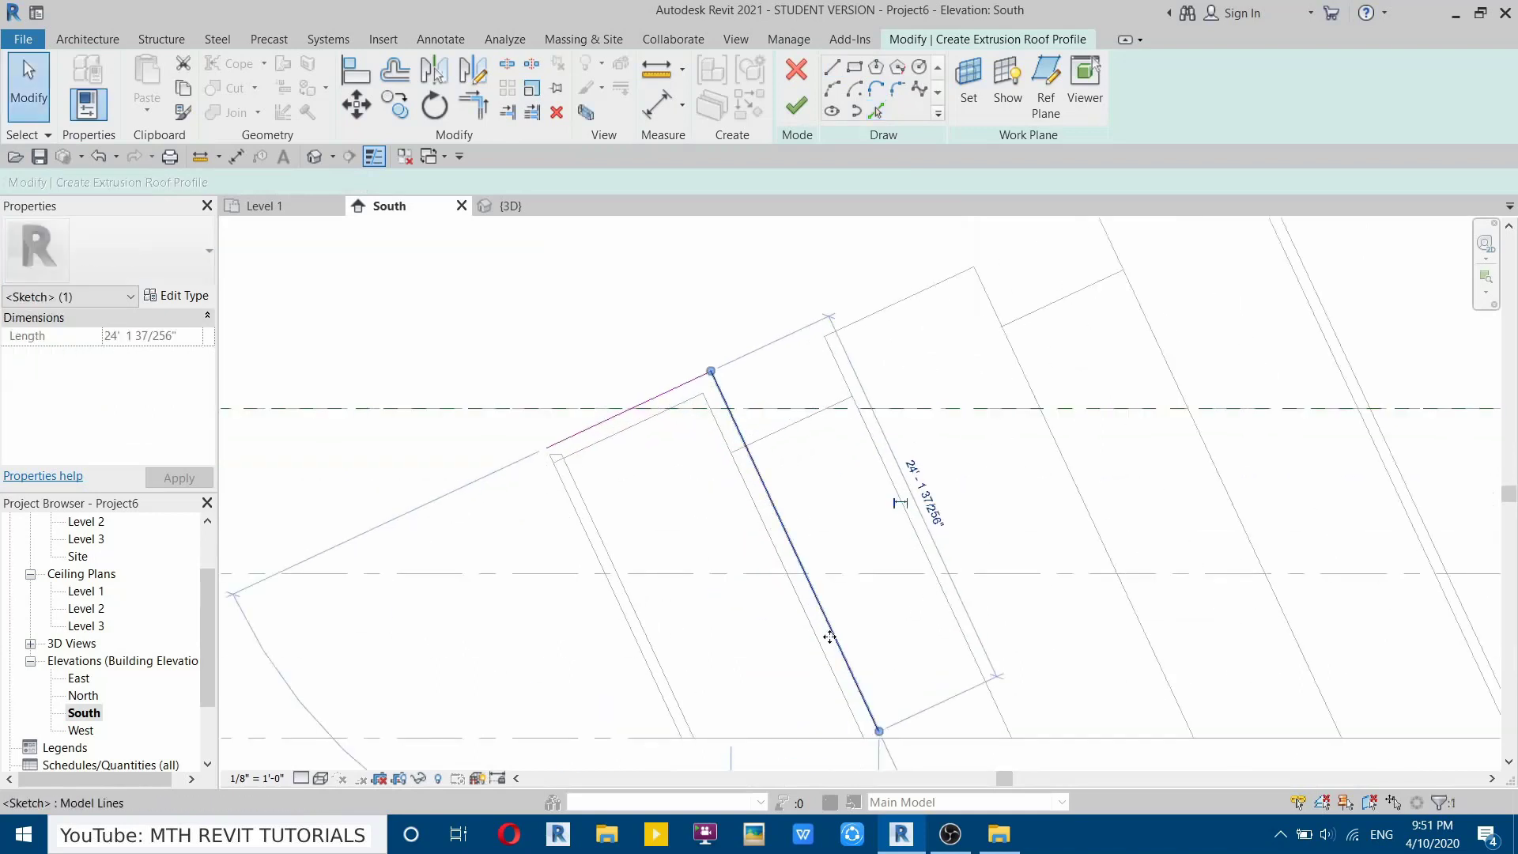
mouse_move(879, 732)
mouse_down()
mouse_move(779, 471)
mouse_move(747, 446)
mouse_up()
scroll(517, 394, up, 3)
click(517, 394)
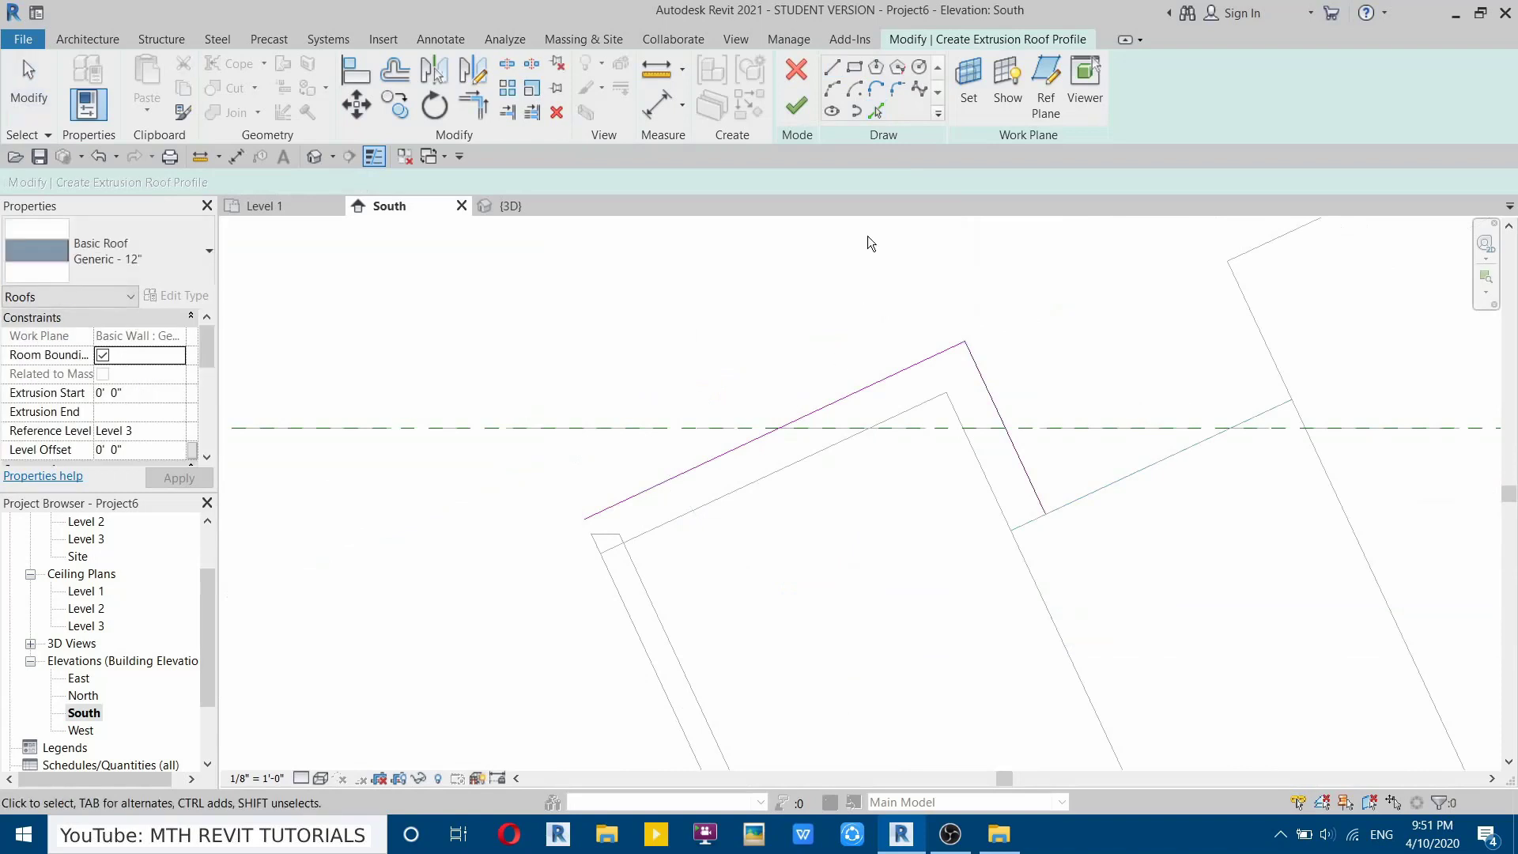
Finish the extruded roof over the shortest stripe and inspect it in the 3D view.
click(796, 116)
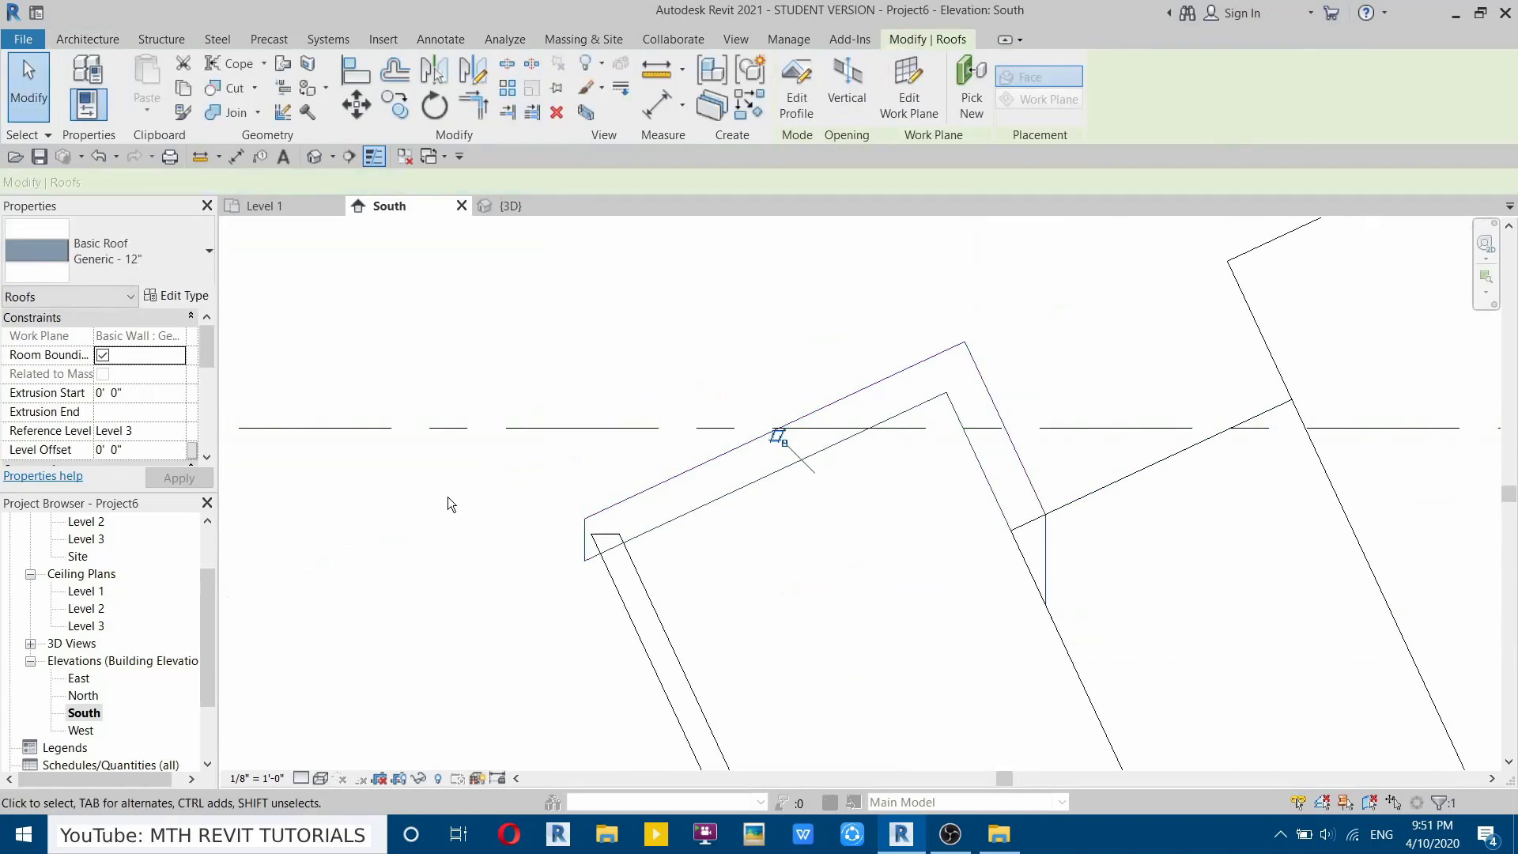
click(459, 514)
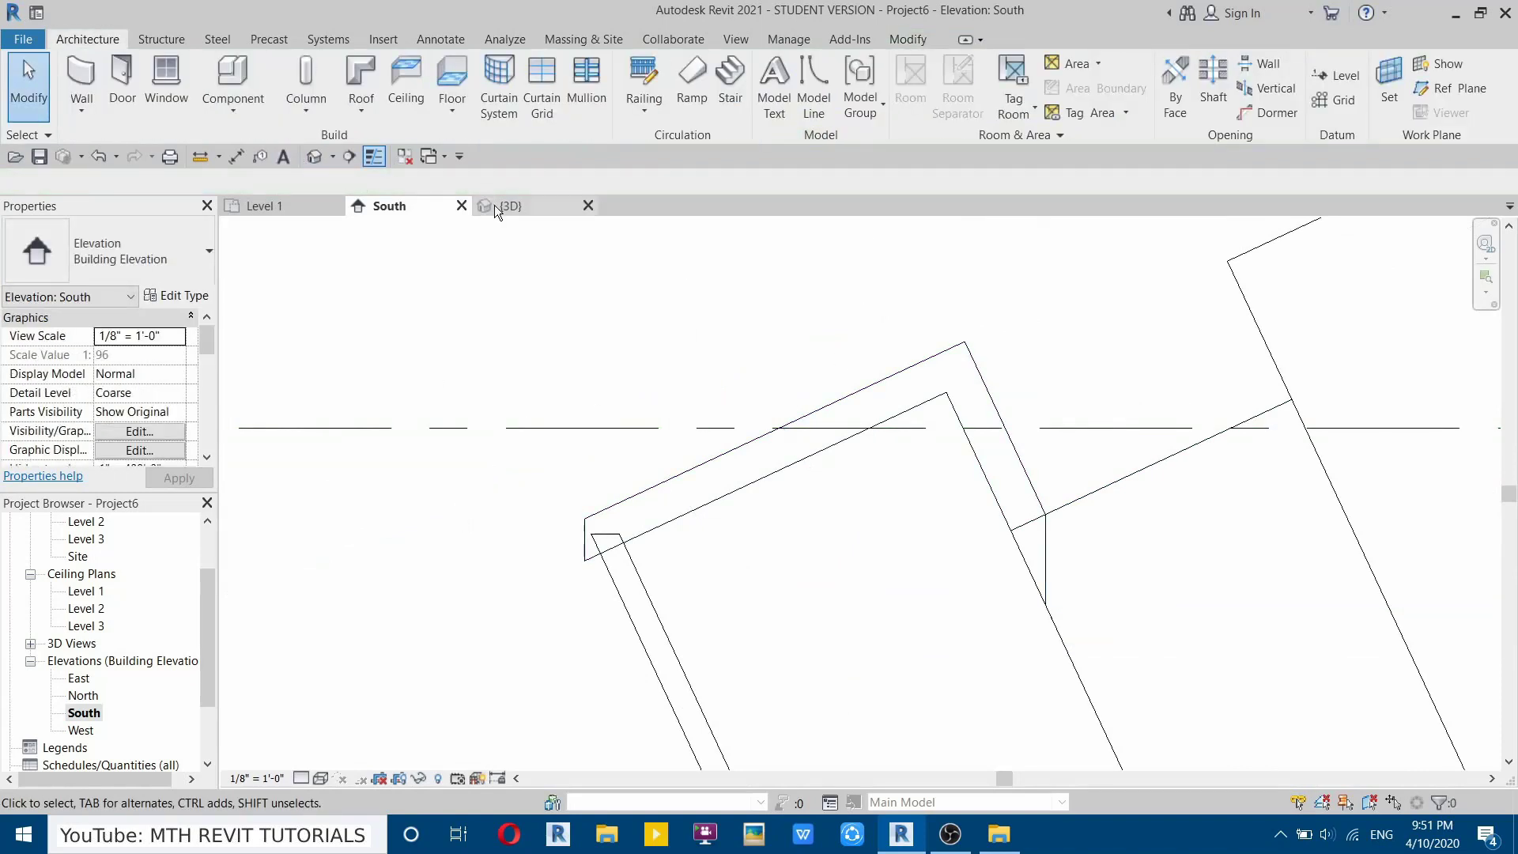
click(506, 206)
shift+middle_drag(673, 564, 681, 411)
scroll(699, 528, up, 3)
scroll(830, 575, up, 2)
shift+middle_drag(633, 297, 772, 512)
scroll(773, 510, down, 4)
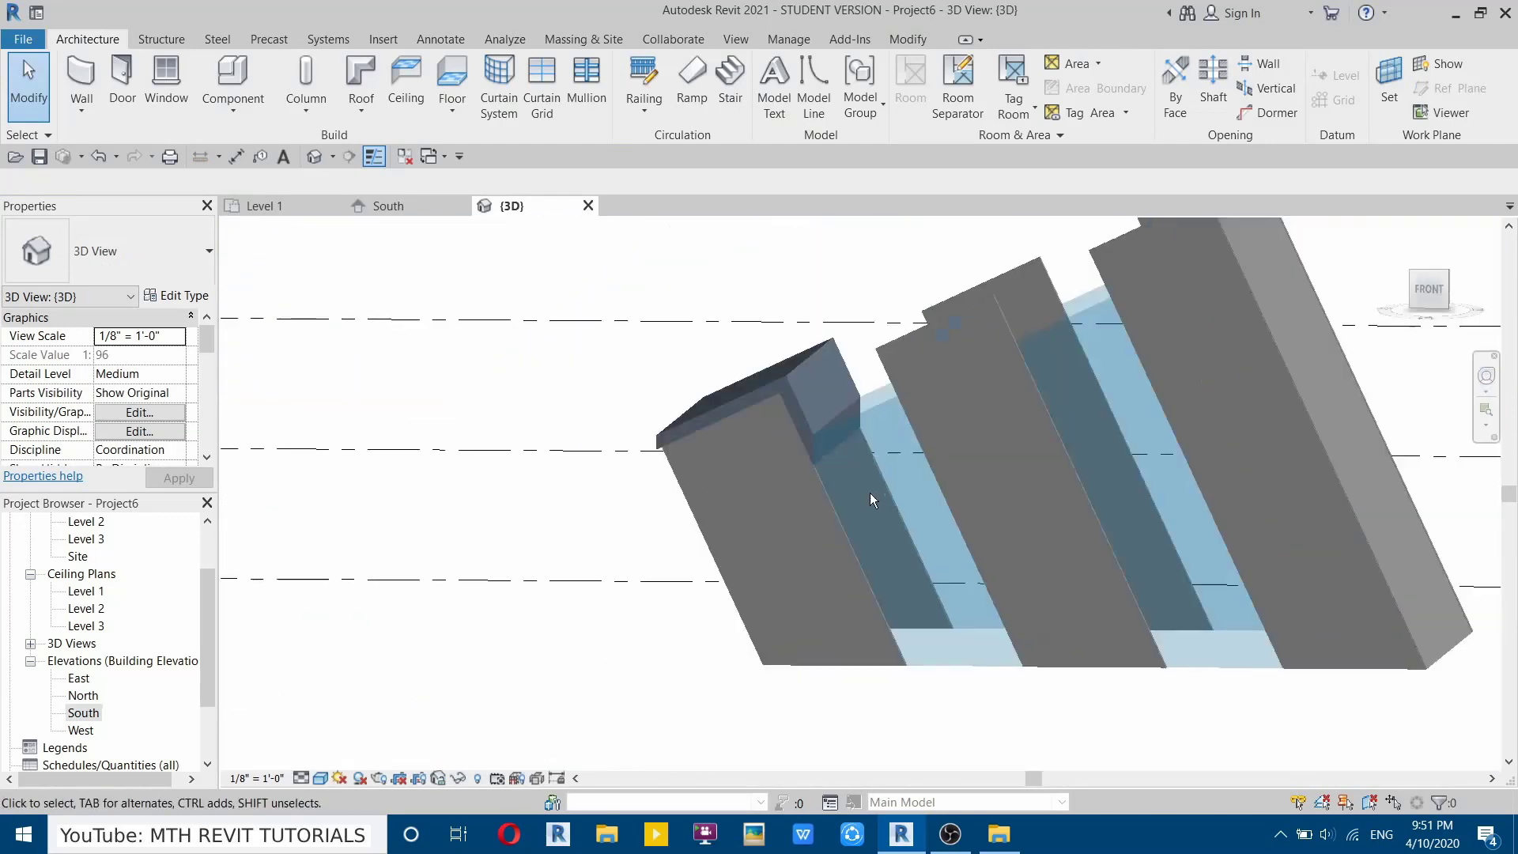
Copy the roof, with Constrain off, from the shortest stripe's top-right corner to the middle stripe's top-right corner in the South elevation.
click(395, 206)
scroll(704, 474, down, 2)
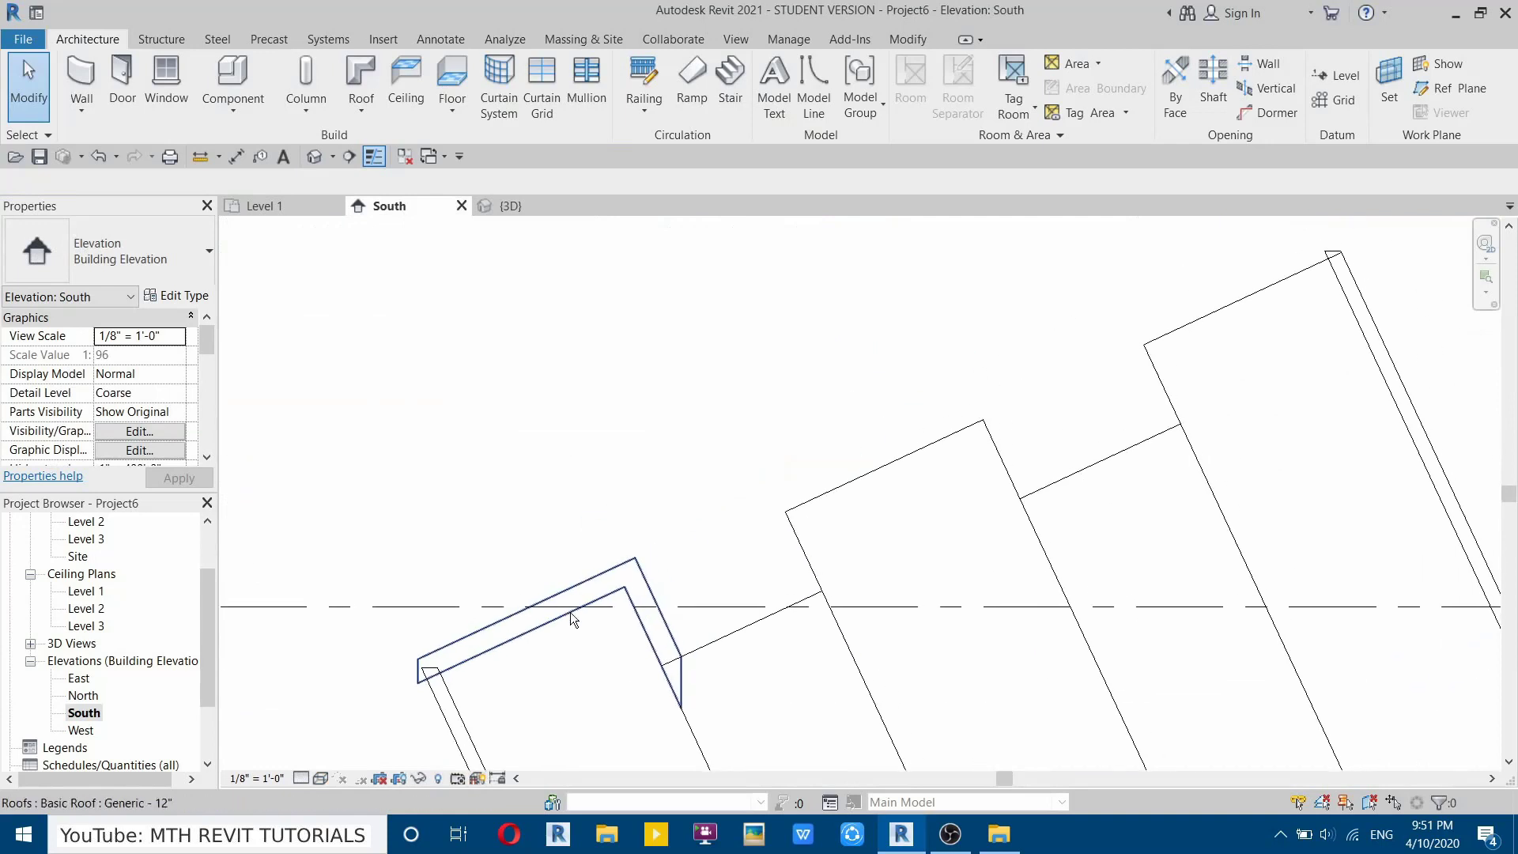
click(629, 569)
click(396, 104)
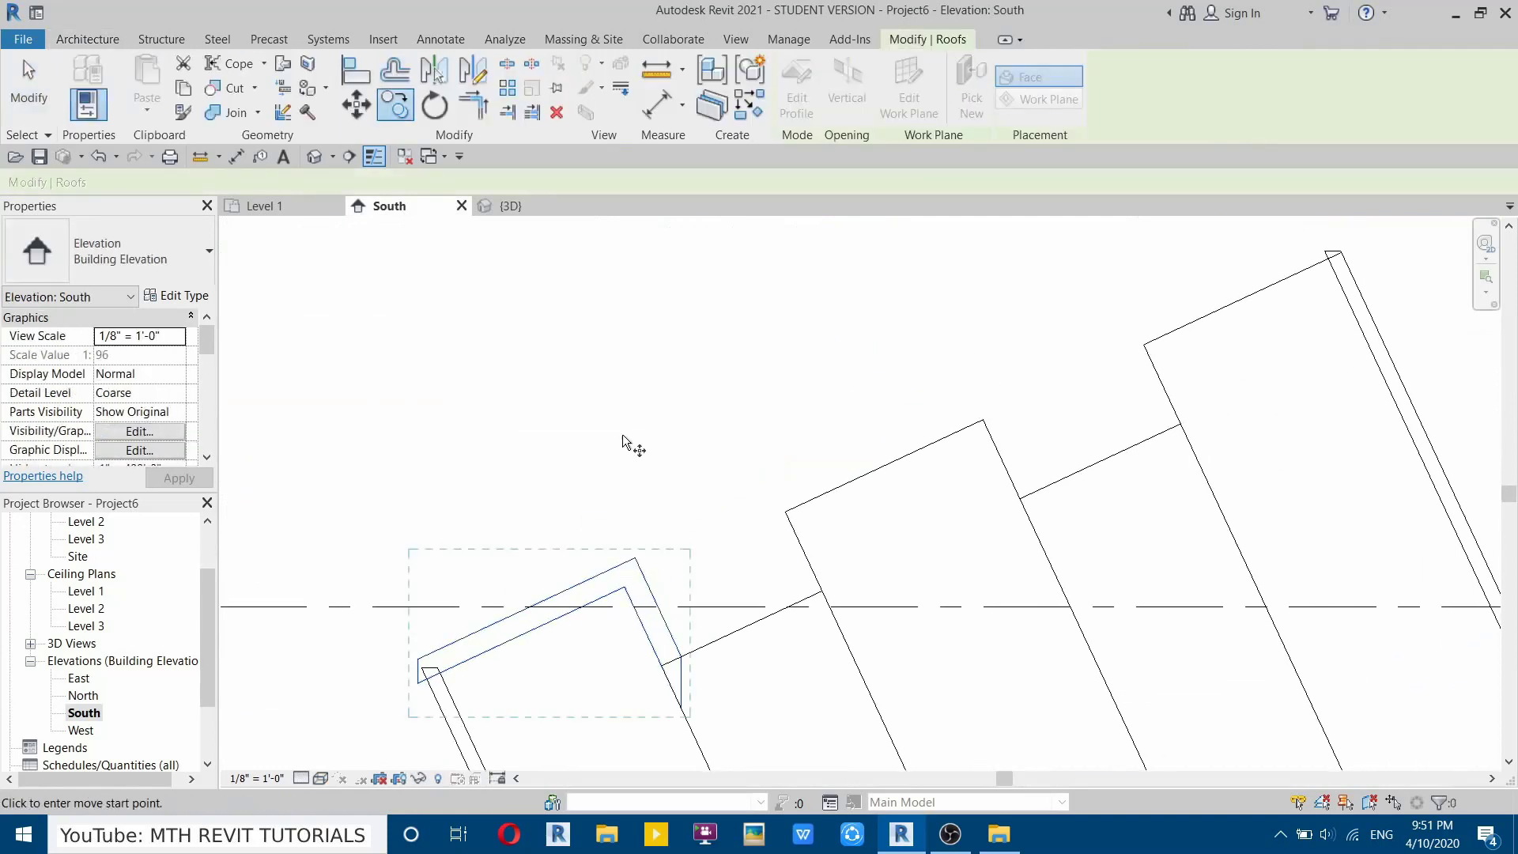
click(625, 588)
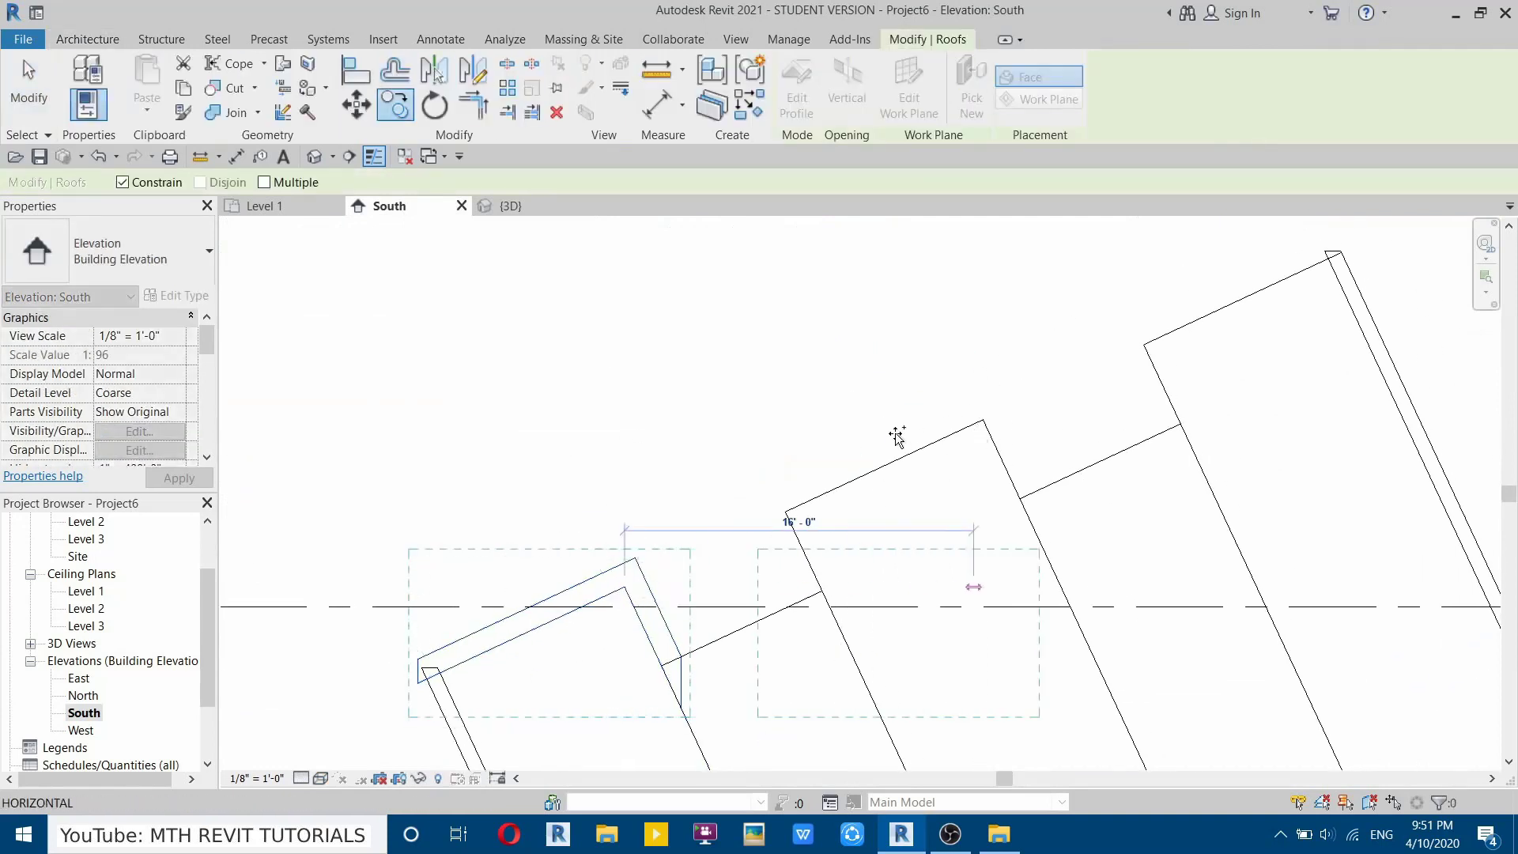
click(136, 186)
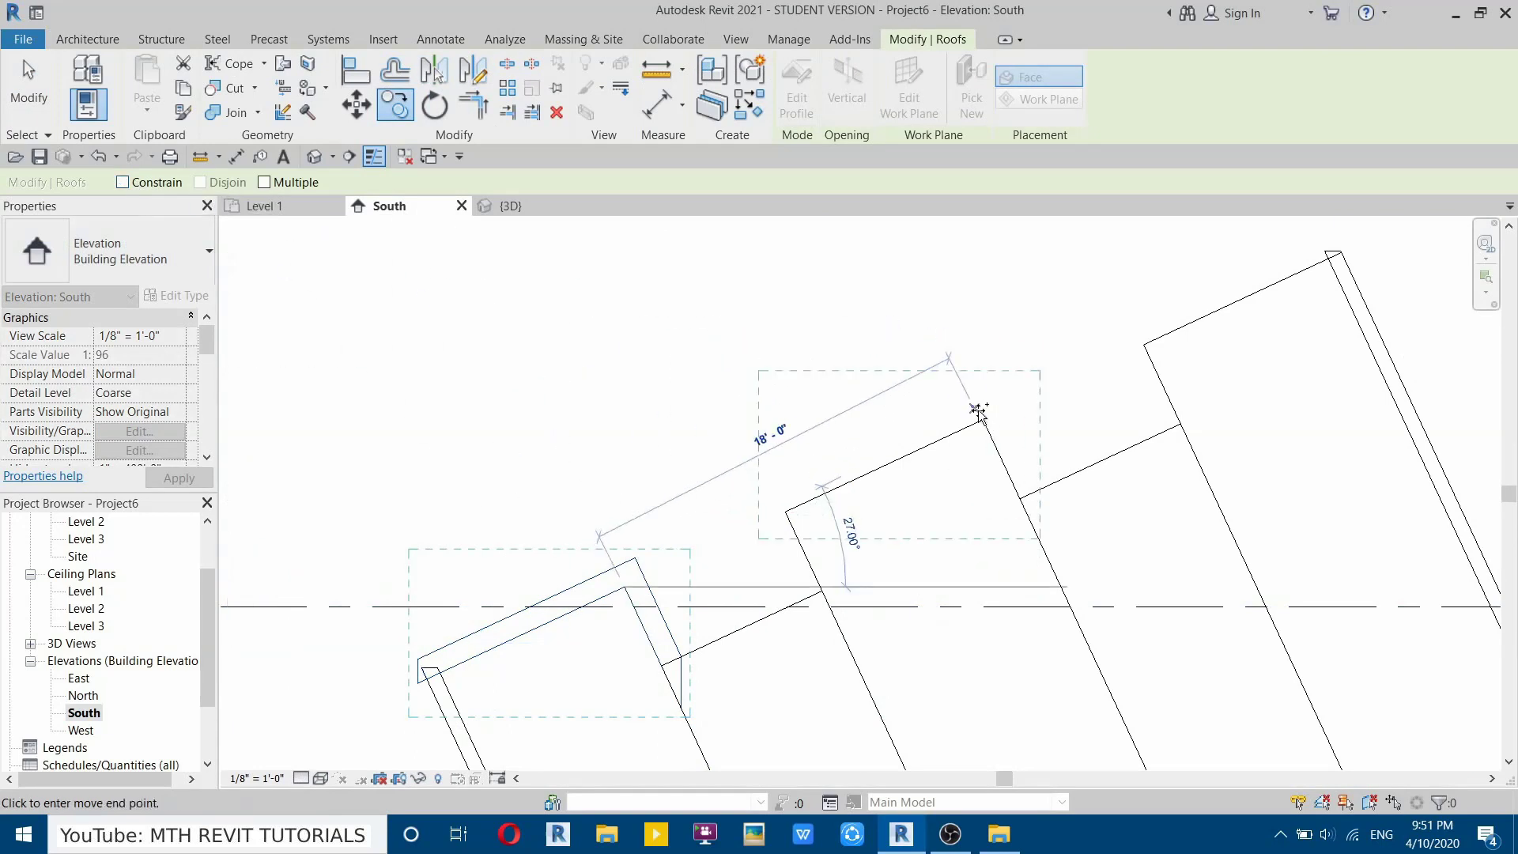
click(980, 412)
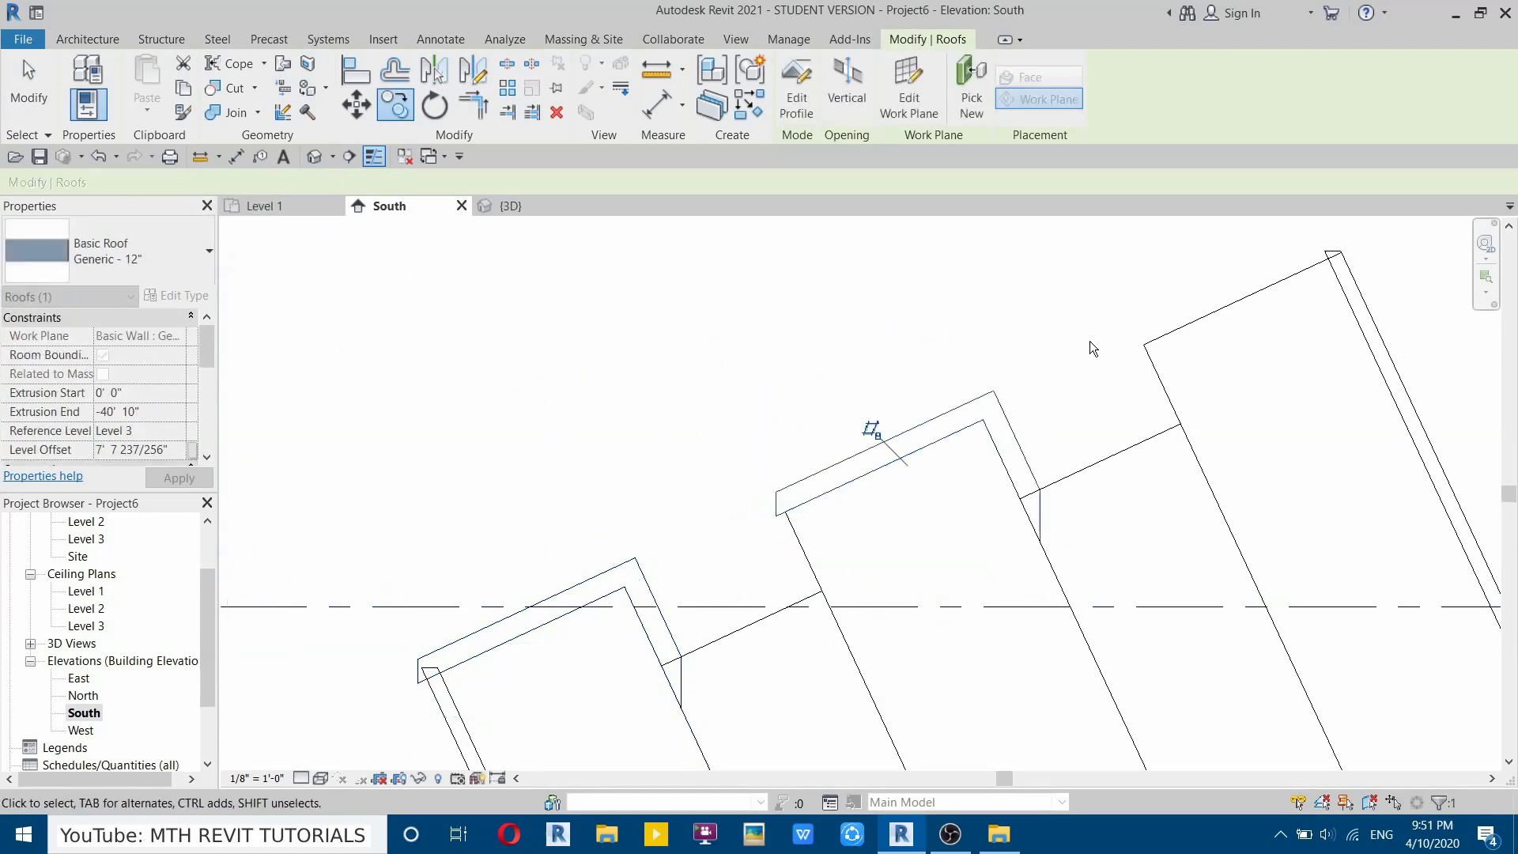
Copy the middle stripe's roof to the tallest stripe's top-right corner with Multiple enabled.
click(396, 104)
click(982, 419)
click(279, 183)
scroll(820, 356, up, 5)
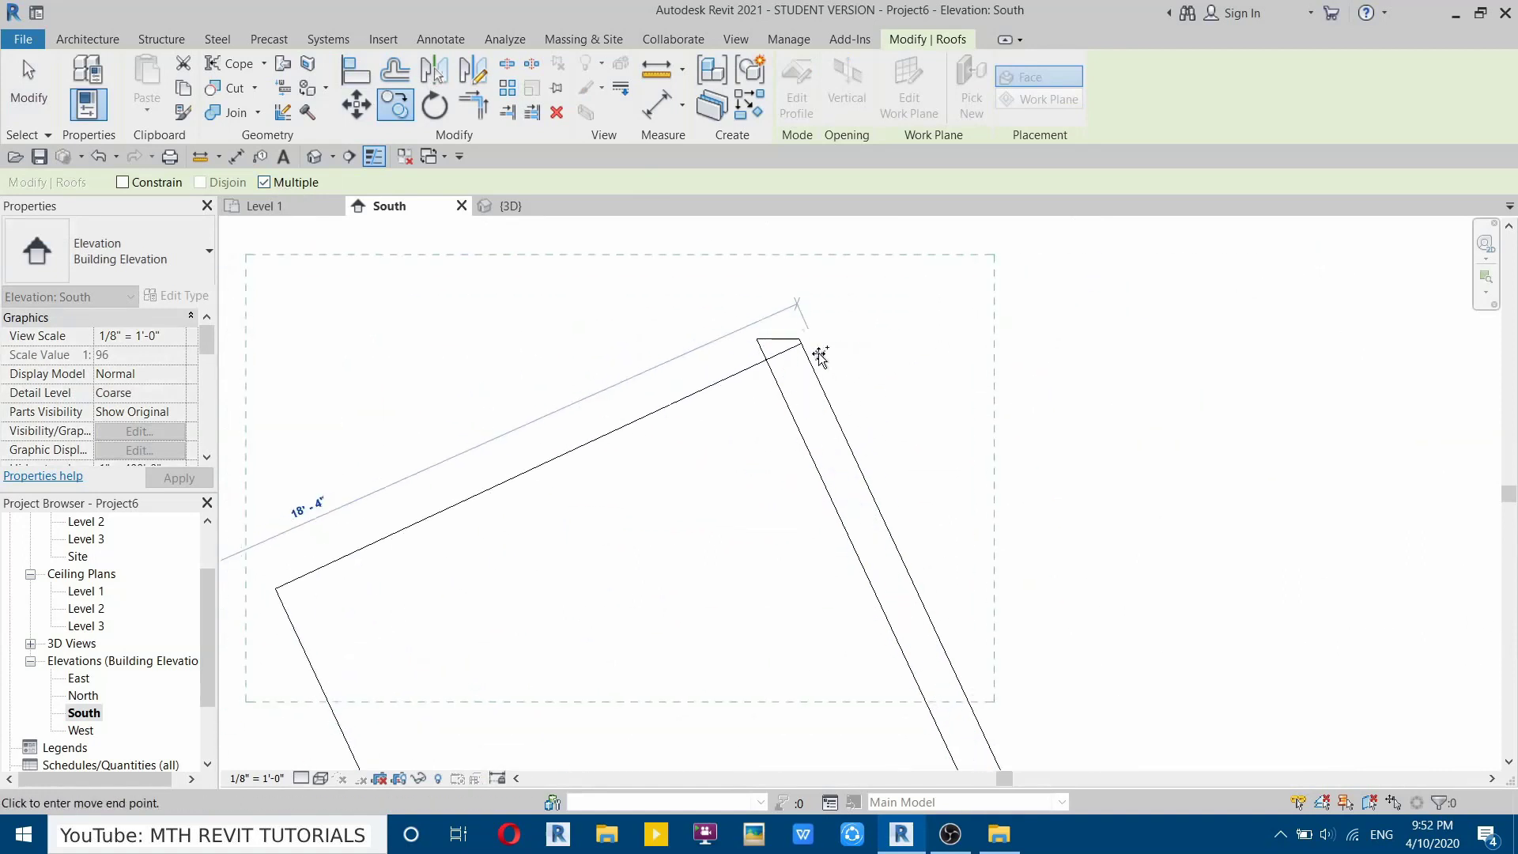
scroll(820, 355, down, 4)
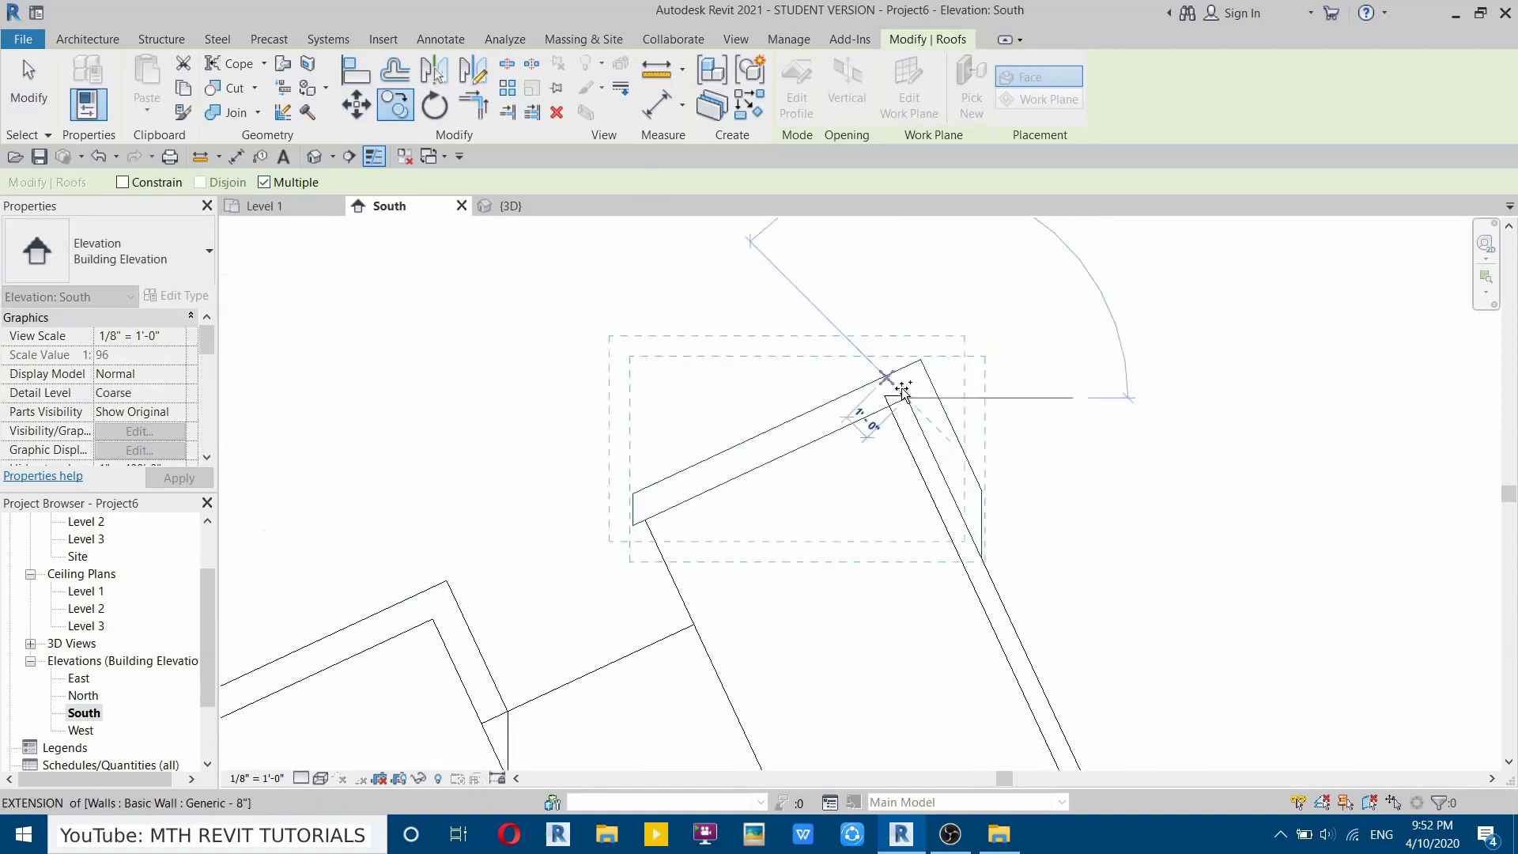
key(Escape)
key(Escape)
Edit the middle roof's profile and add a line offset 1' 0" outside the middle stripe's left edge.
scroll(1015, 432, down, 5)
middle_drag(909, 483, 922, 404)
scroll(837, 425, up, 3)
scroll(915, 410, down, 2)
scroll(915, 395, up, 4)
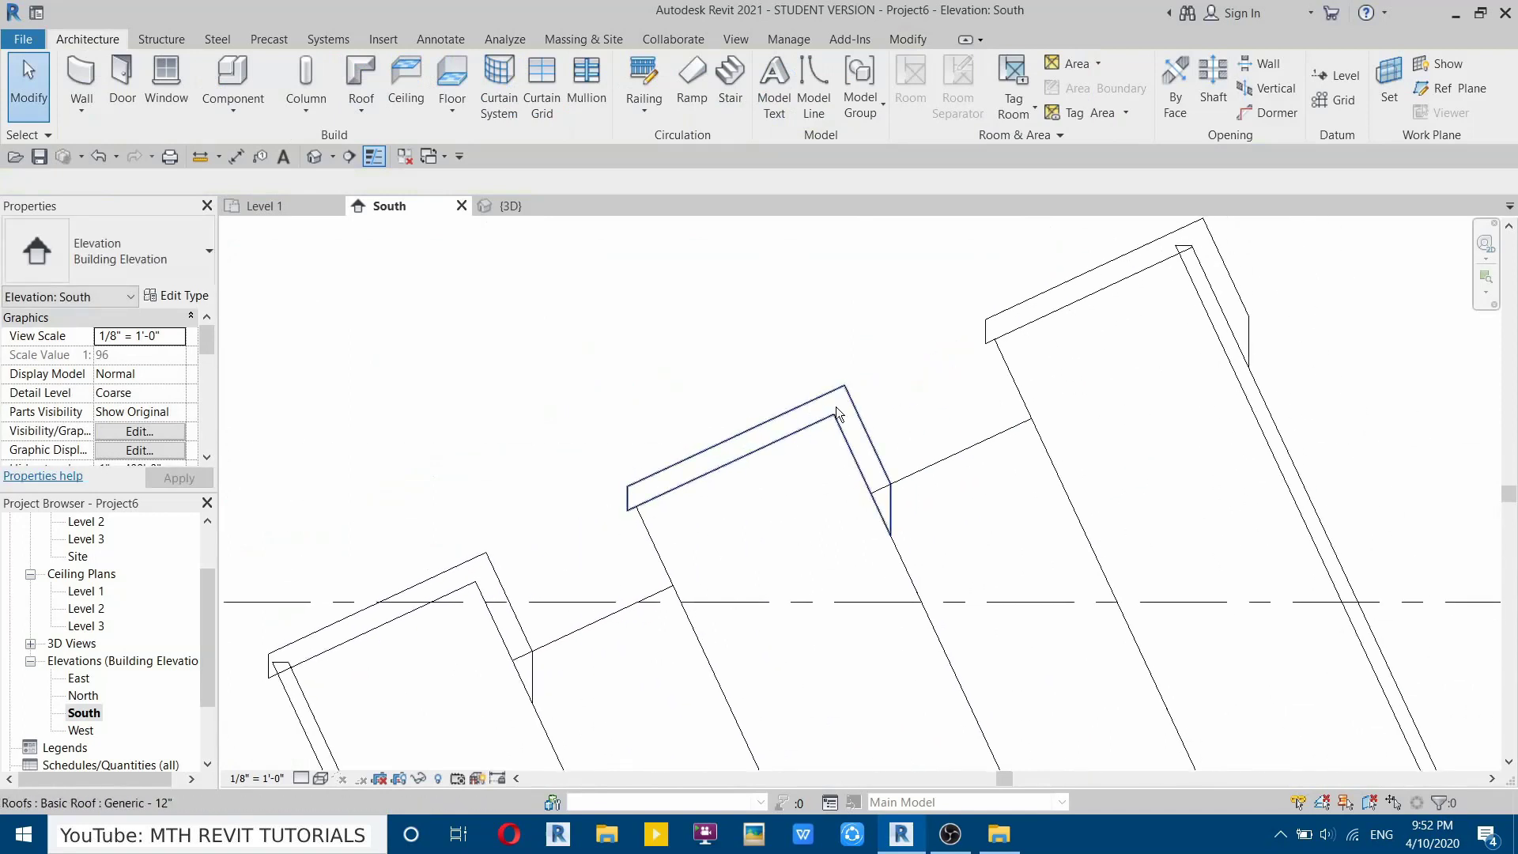
double_click(838, 413)
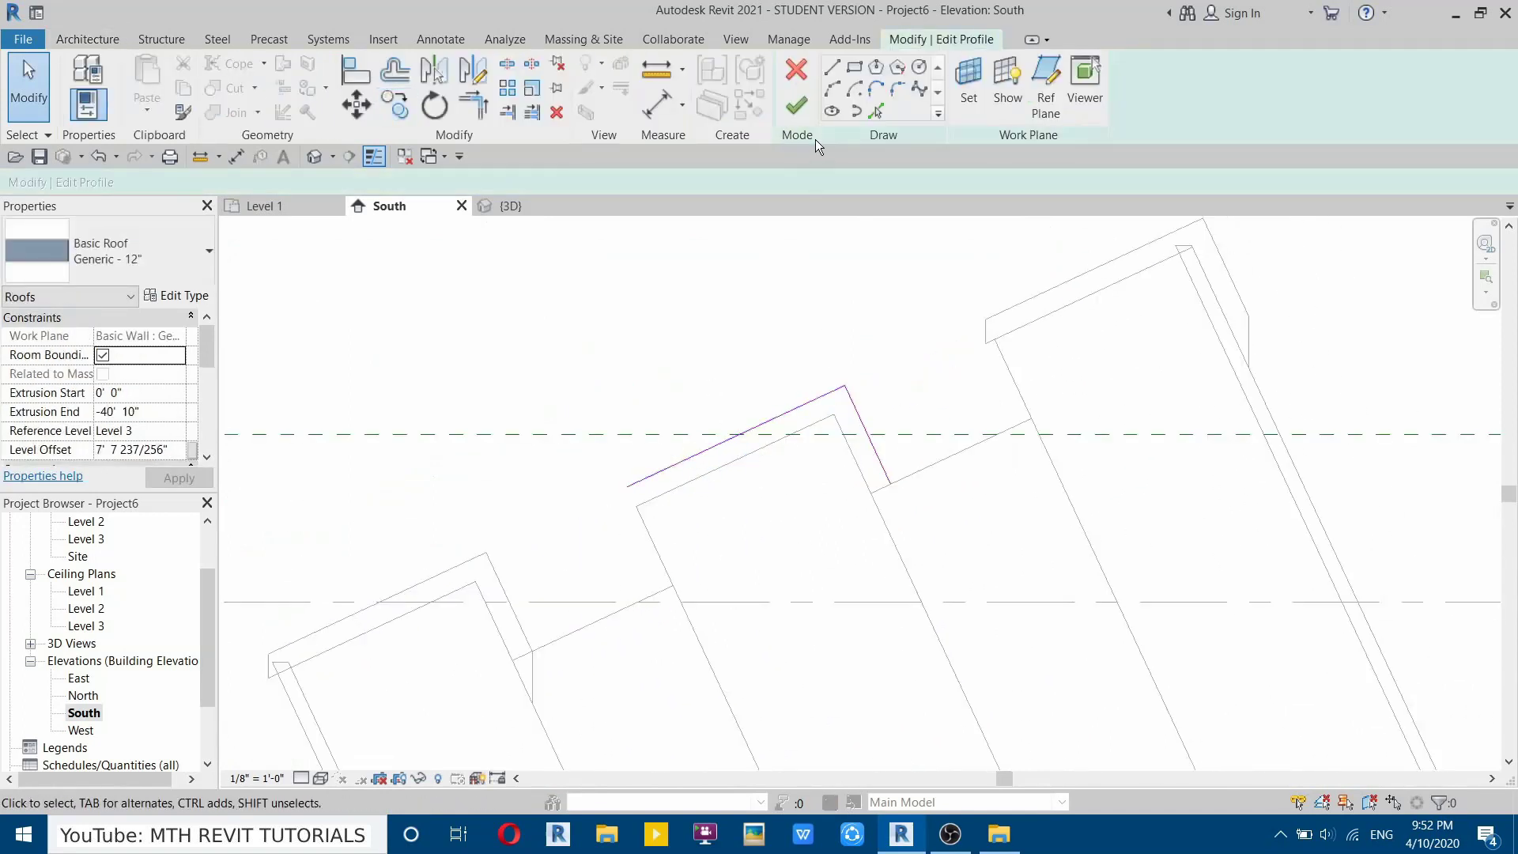
drag(79, 184, 2, 190)
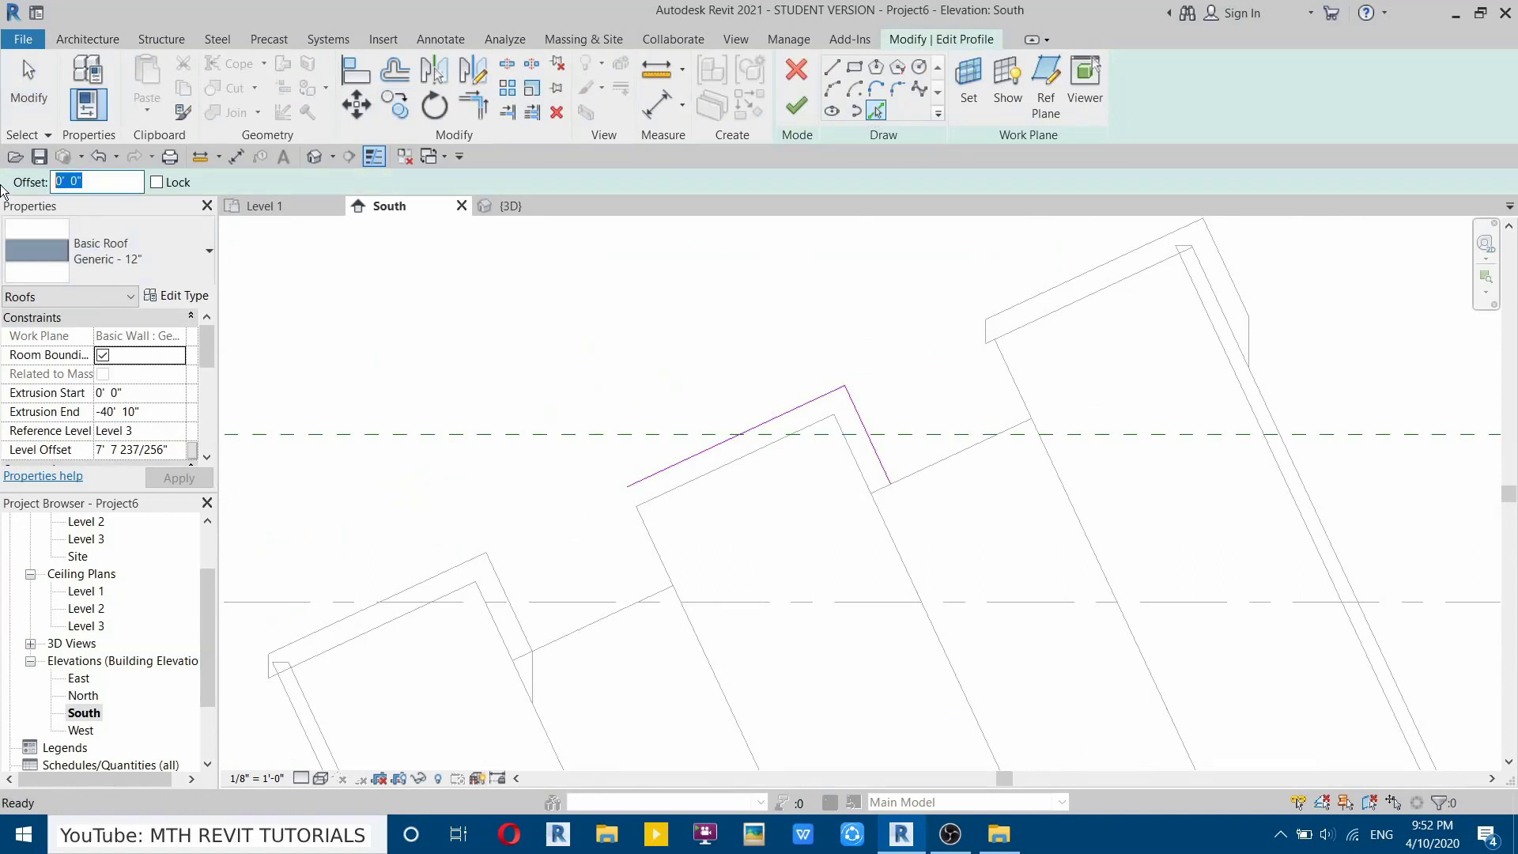
text(1)
click(647, 553)
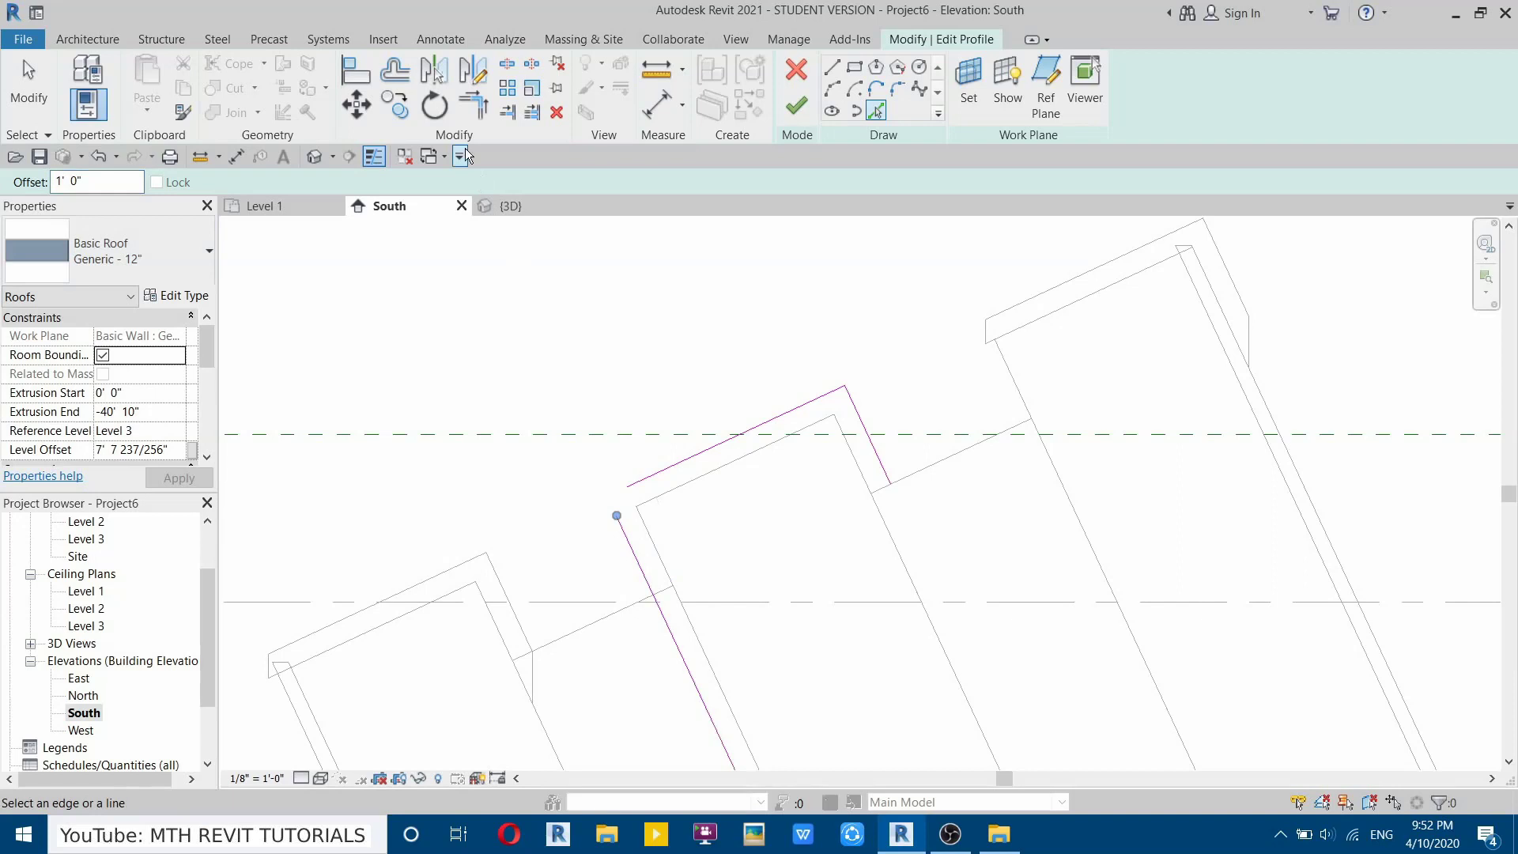
Trim the new left line and the sloping top line of the middle roof profile to a corner.
click(473, 105)
click(620, 525)
click(636, 485)
scroll(635, 492, down, 1)
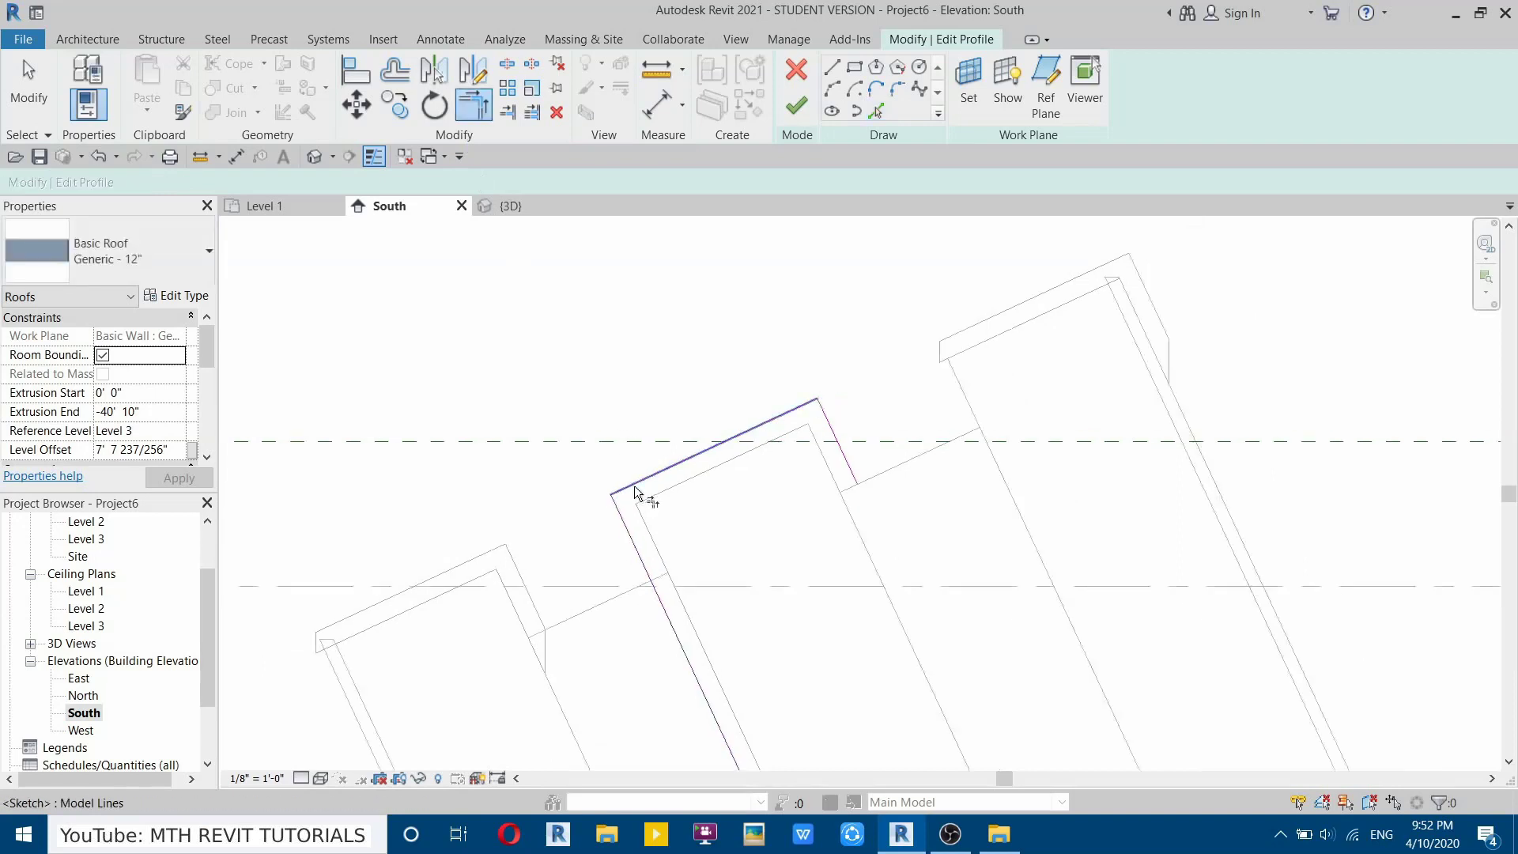
scroll(634, 489, down, 2)
key(Escape)
Shorten the middle roof profile's left line so it ends at the lower glass panel's top edge.
click(697, 653)
middle_drag(760, 768, 756, 749)
drag(744, 745, 639, 520)
scroll(648, 409, up, 3)
click(784, 322)
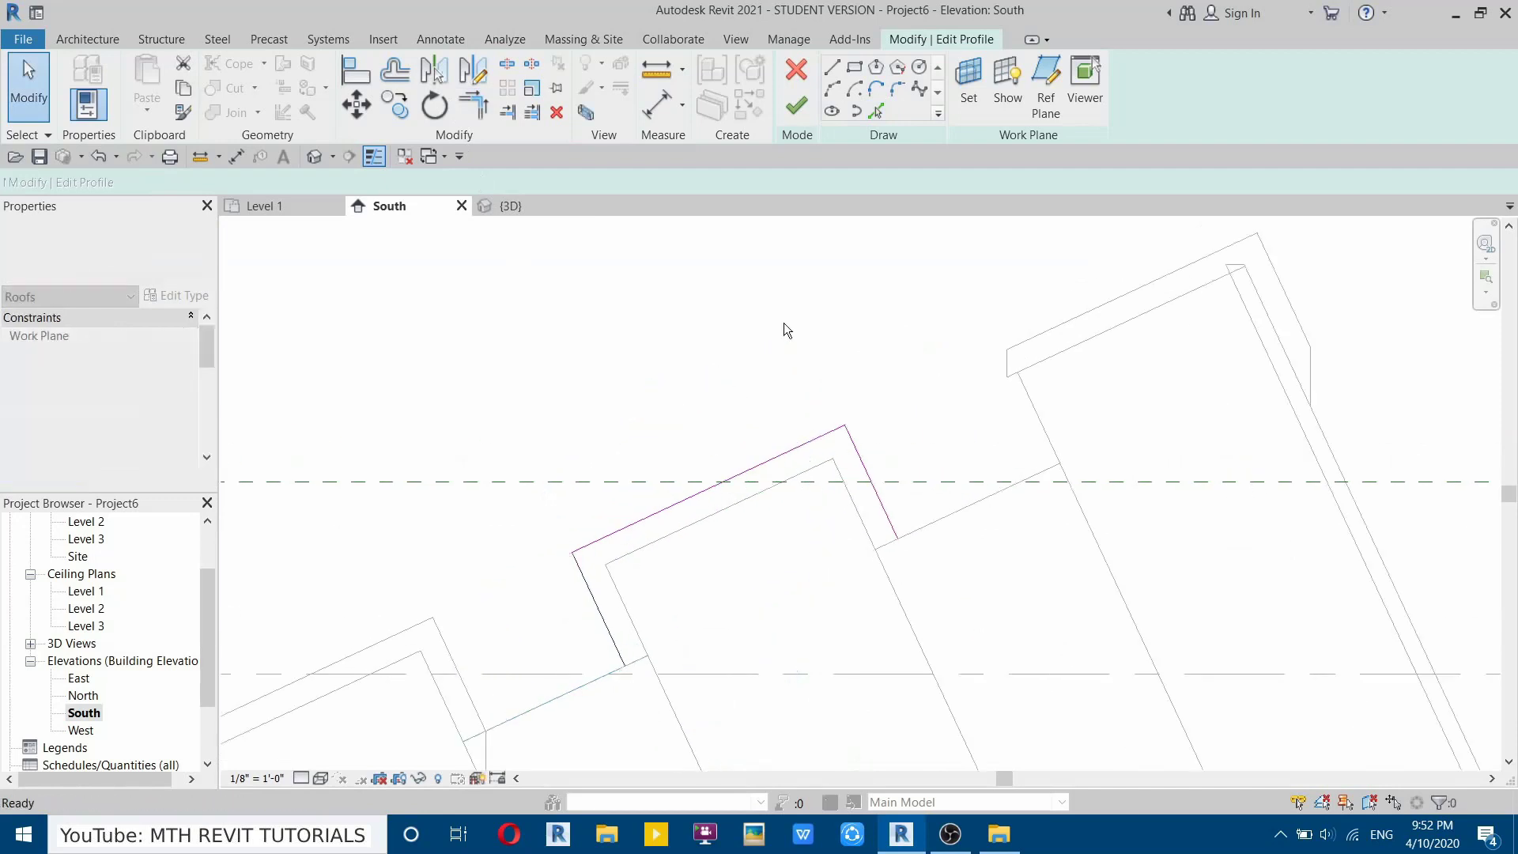
Finish the middle roof's profile, reopen it, extend its left line below the lower glass panel's top edge, and finish it again.
click(796, 105)
middle_drag(560, 605, 525, 580)
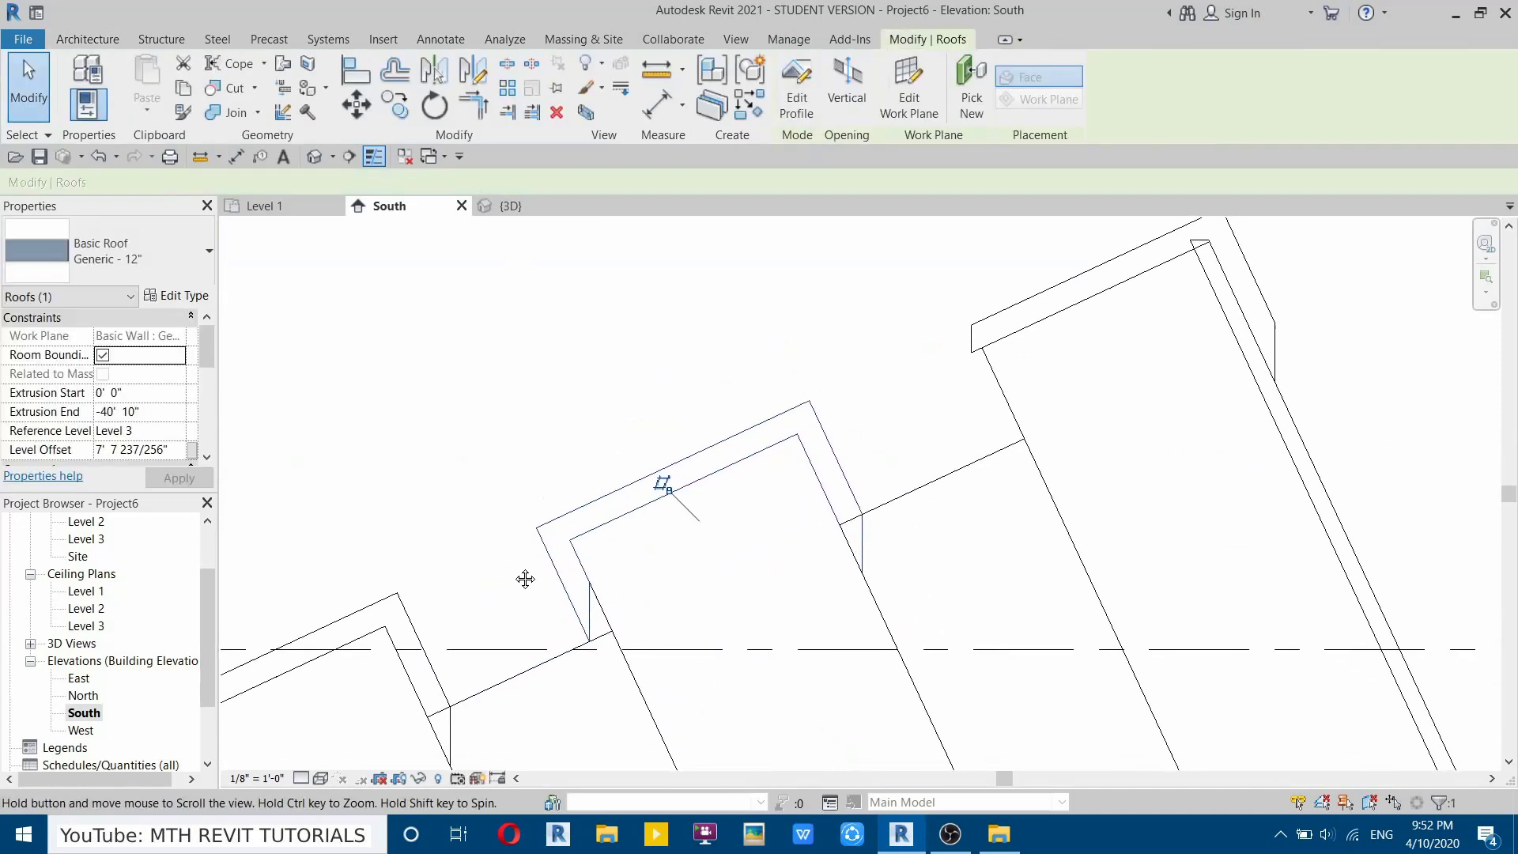
scroll(551, 642, up, 3)
scroll(600, 309, down, 2)
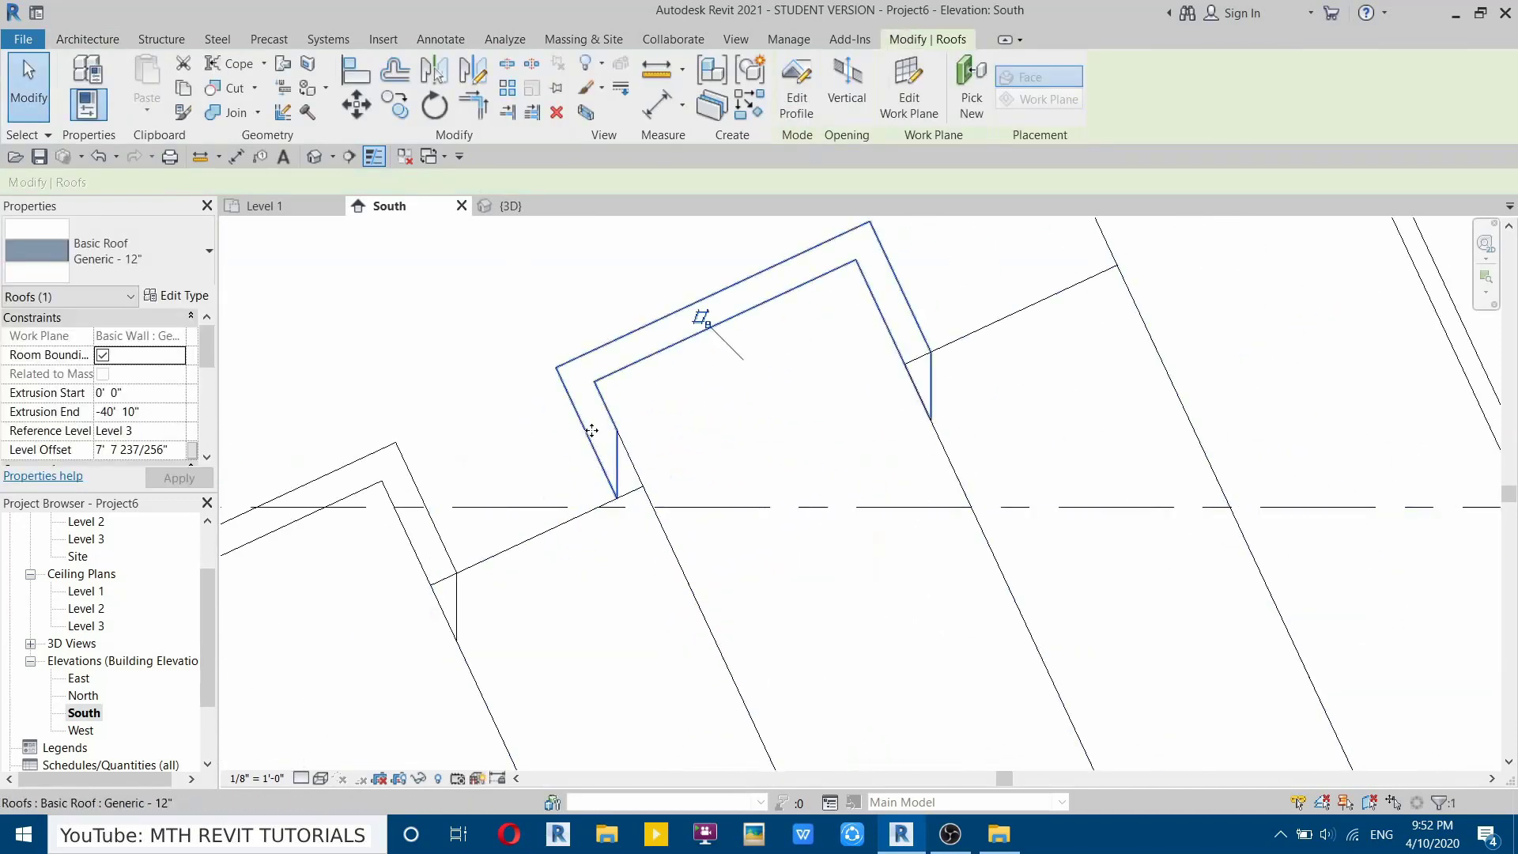
double_click(591, 430)
drag(617, 496, 654, 577)
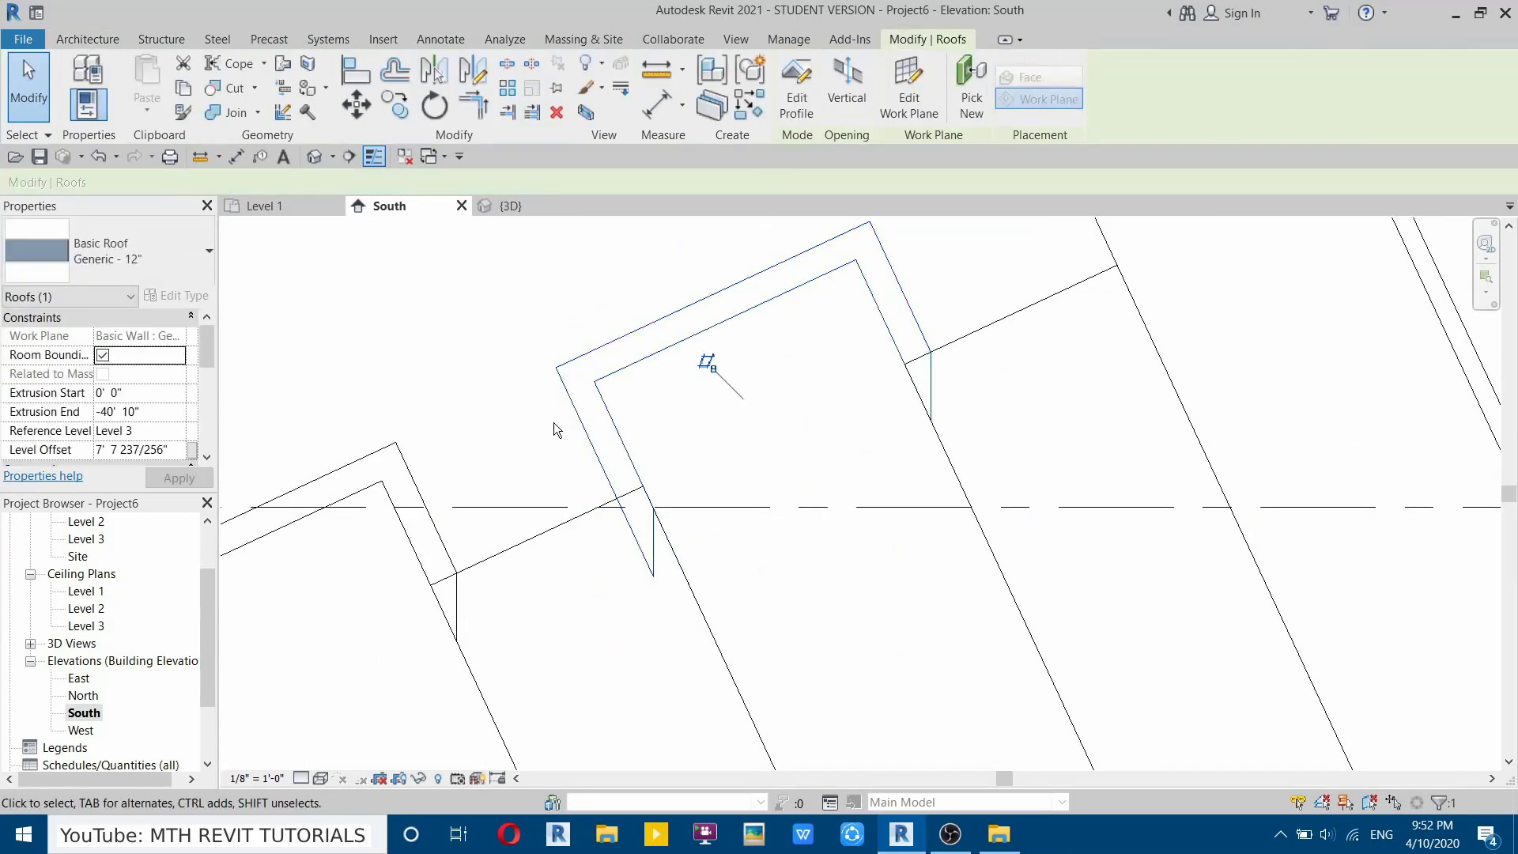
Edit the profile of the tallest stripe's roof and delete its right-hand line.
middle_drag(706, 519, 860, 569)
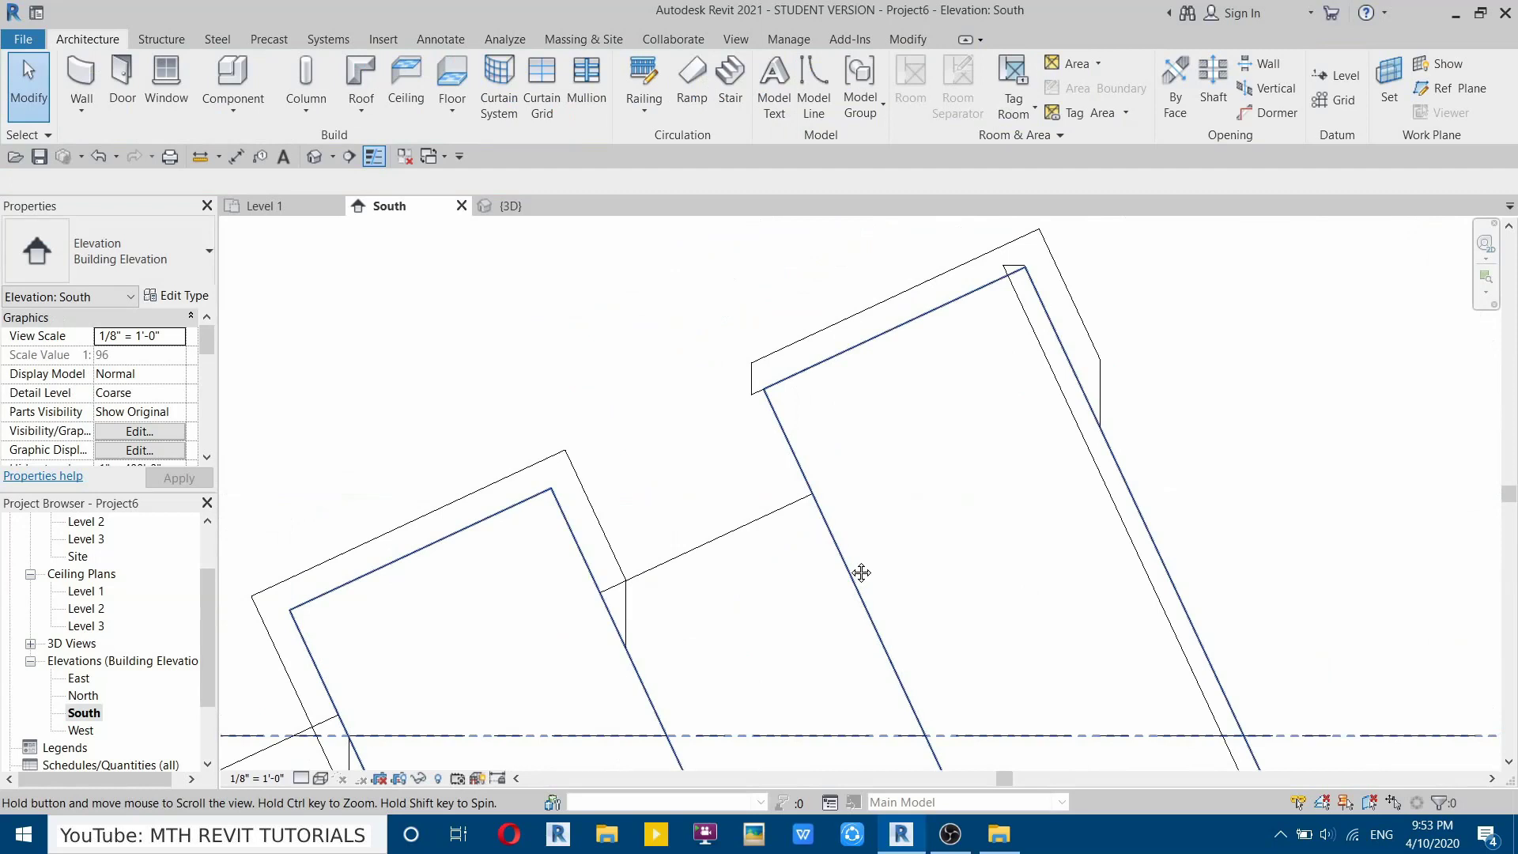
click(1009, 300)
double_click(1009, 301)
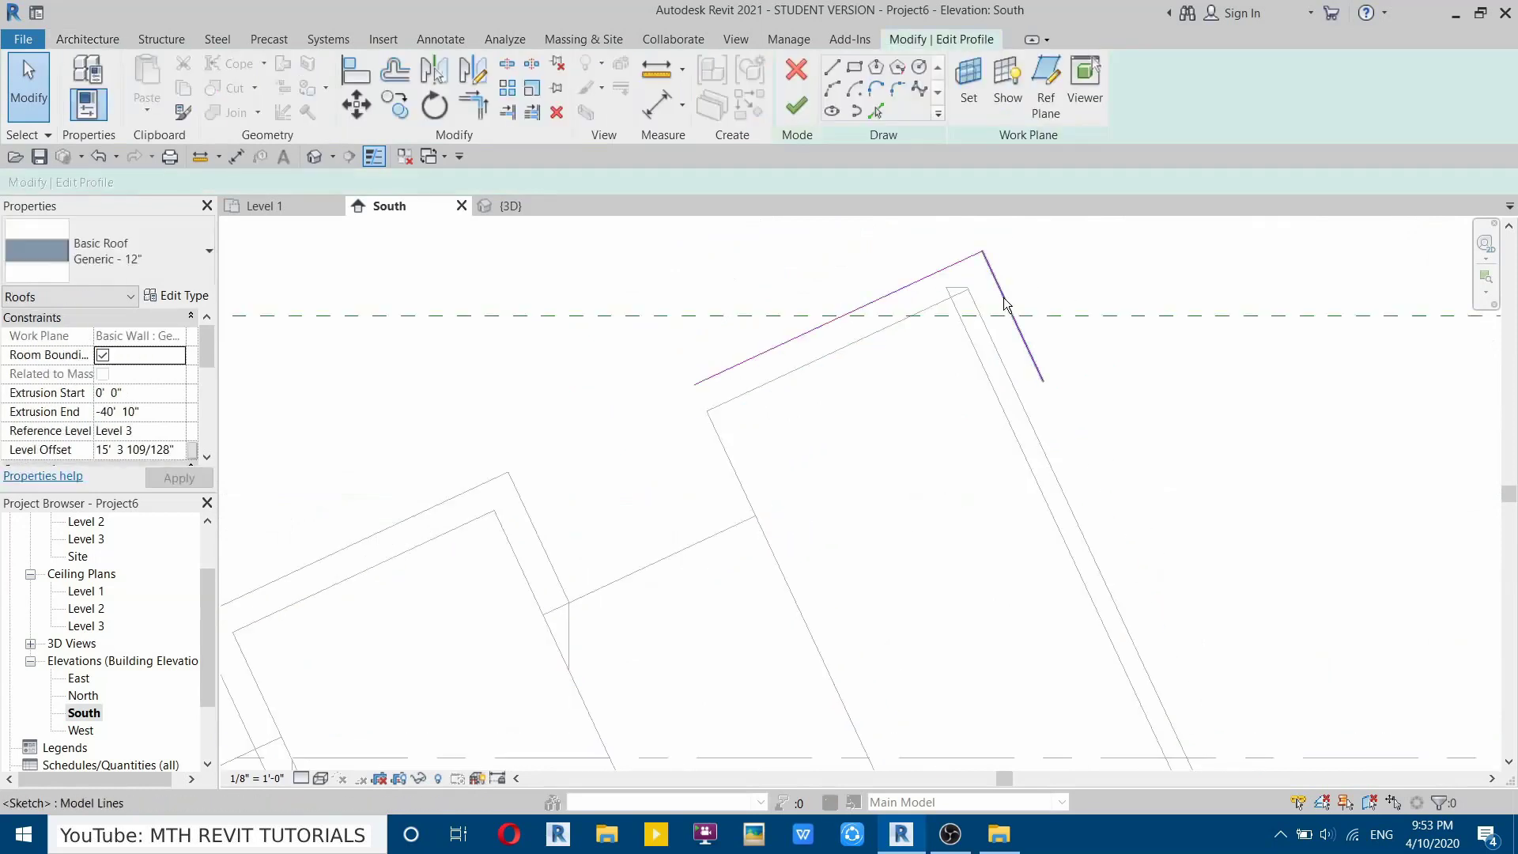
click(1005, 299)
click(558, 112)
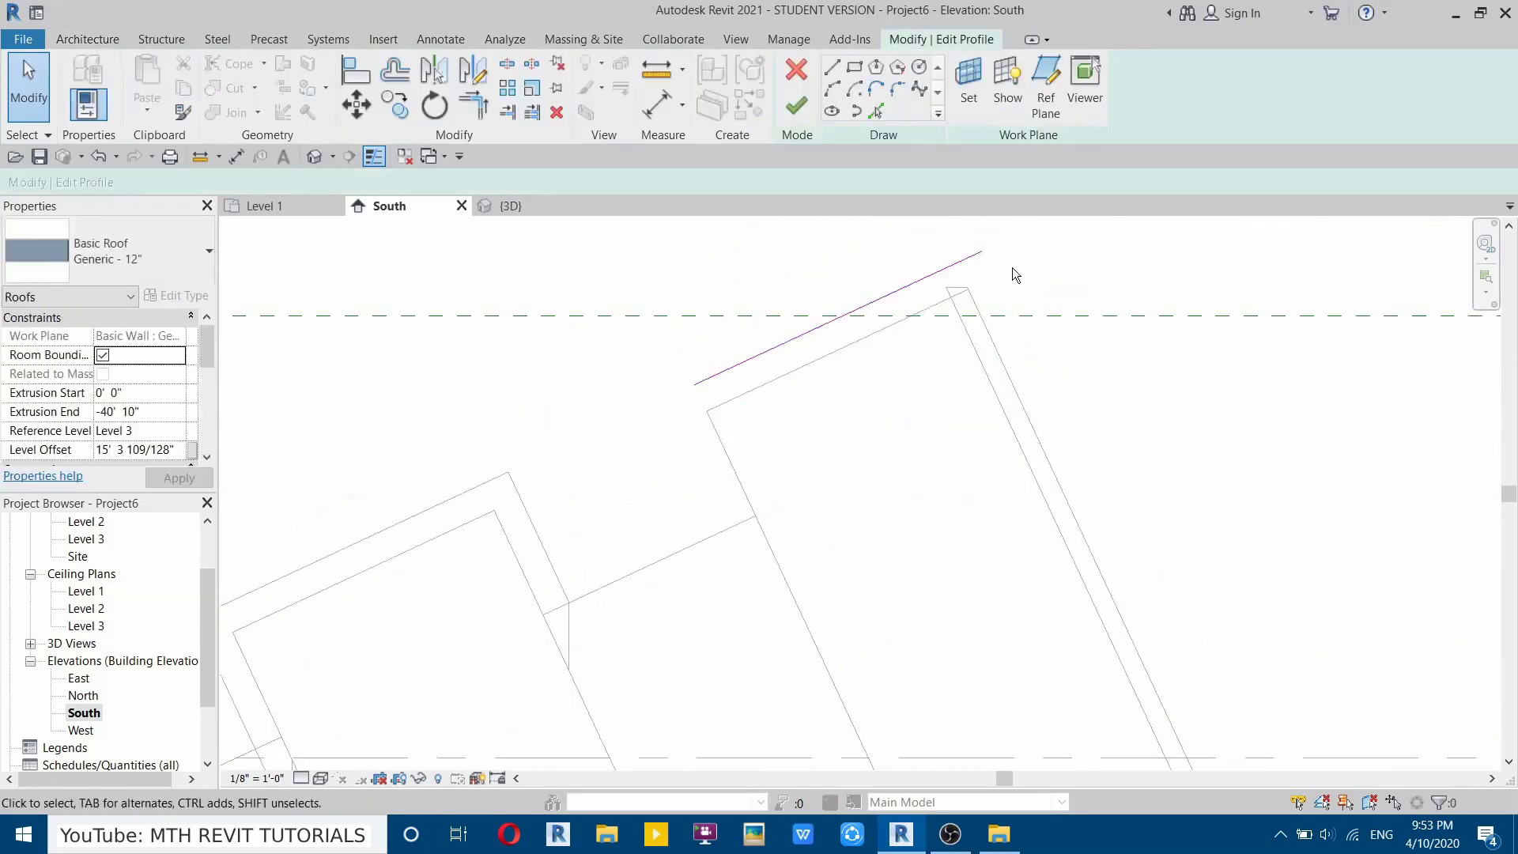
Shorten the sloping top line of the tallest roof's profile at its upper end to about 10' 0".
click(966, 263)
scroll(980, 237, up, 3)
drag(985, 276, 932, 301)
scroll(751, 393, down, 3)
scroll(574, 641, up, 2)
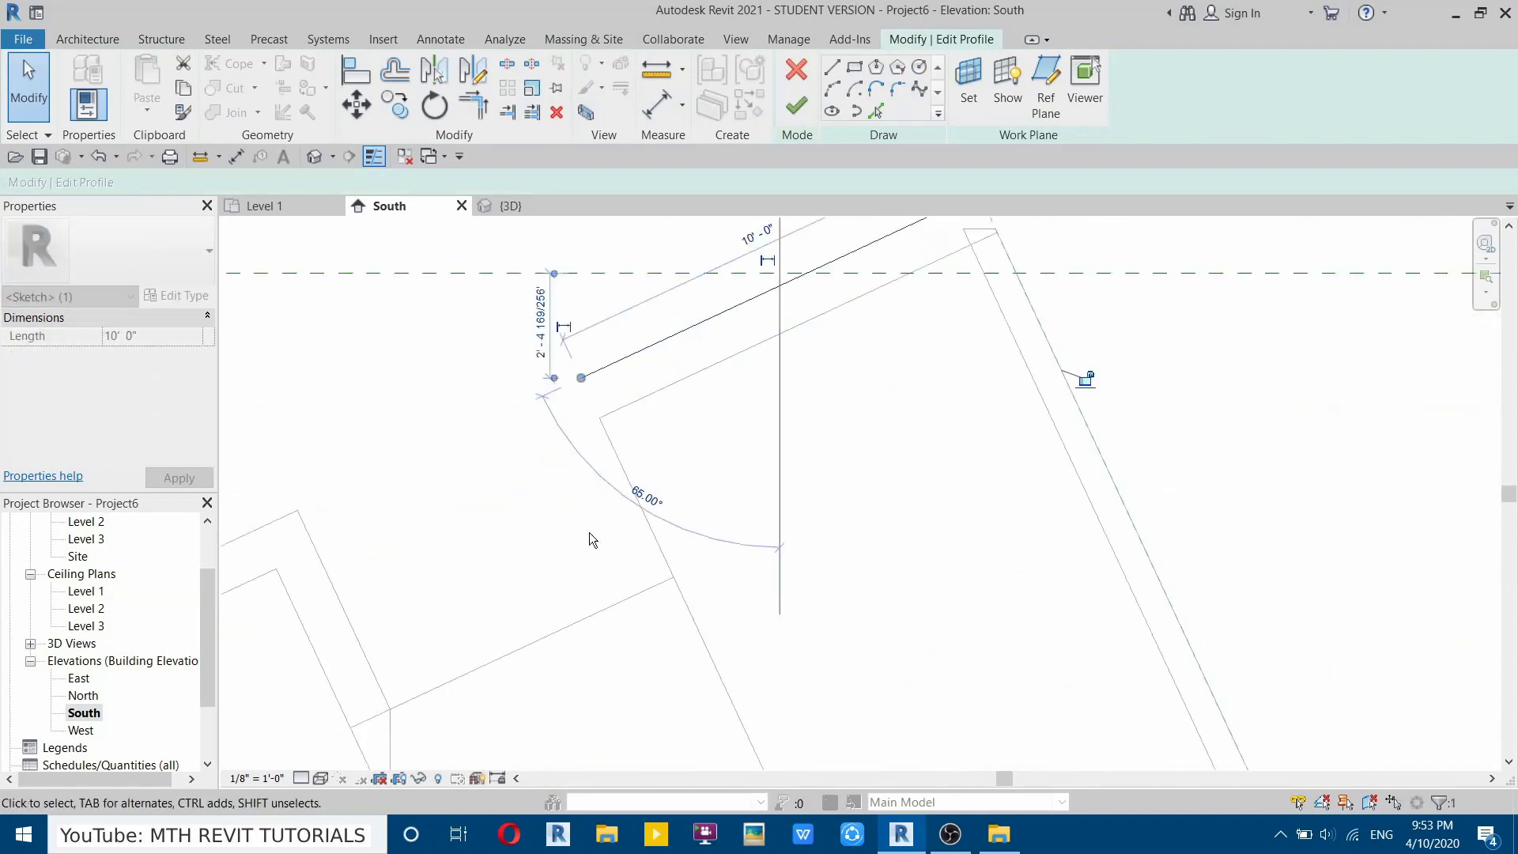
click(590, 535)
Add a profile line offset 1' 0" outside the tallest stripe's left edge.
click(876, 112)
click(875, 111)
double_click(87, 182)
text(1)
key(Return)
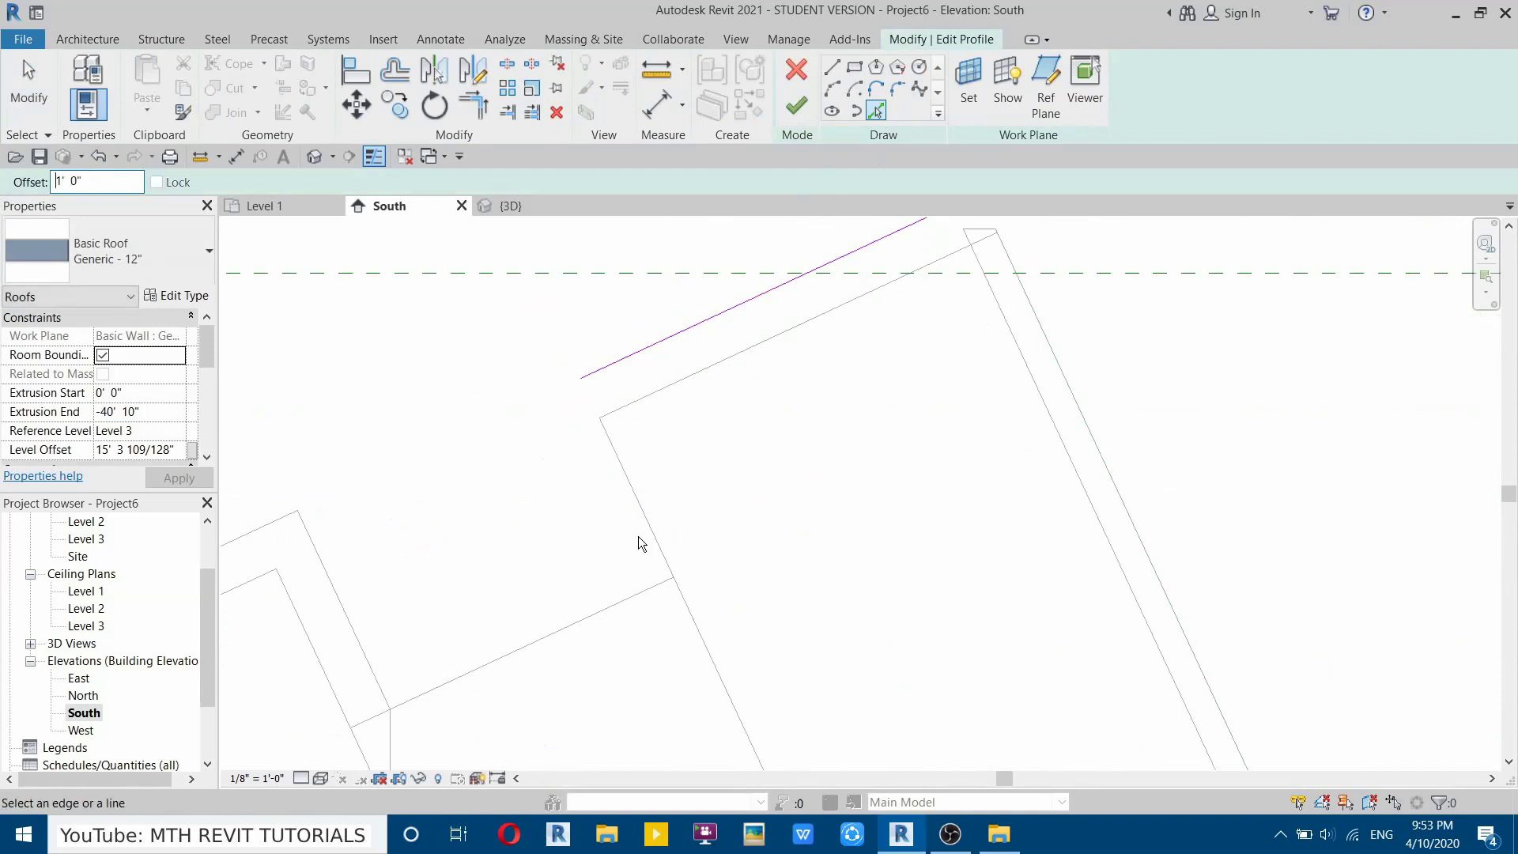
click(636, 507)
scroll(632, 507, down, 3)
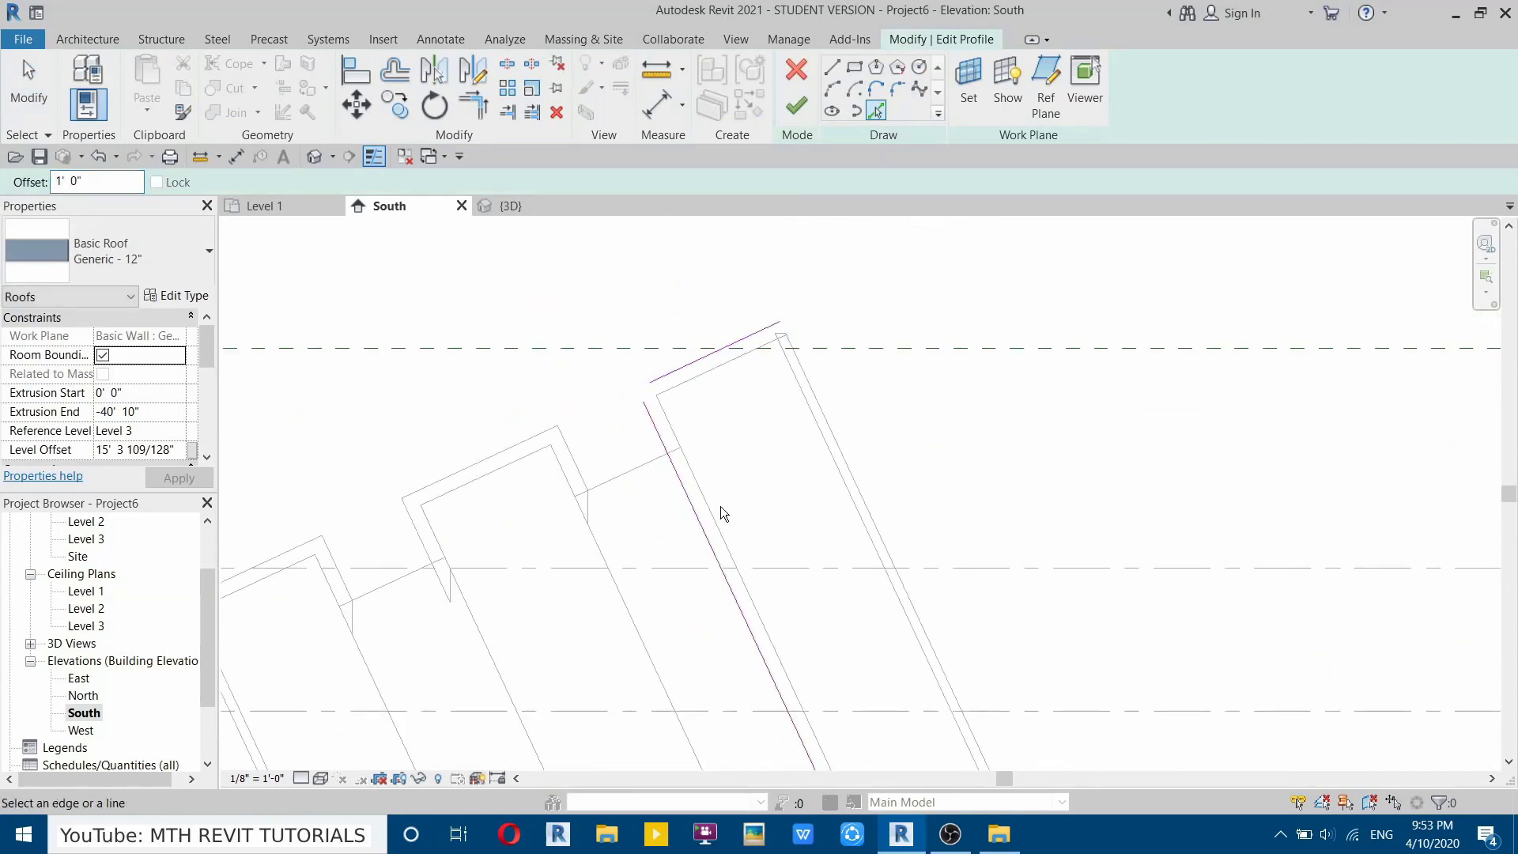
key(Escape)
Shorten the new left profile line from its lower end to about 6' 0", ending just below the upper glass panel's top edge.
click(801, 708)
scroll(801, 709, down, 2)
middle_drag(812, 697, 816, 633)
drag(819, 701, 741, 531)
click(731, 515)
key(Escape)
key(Escape)
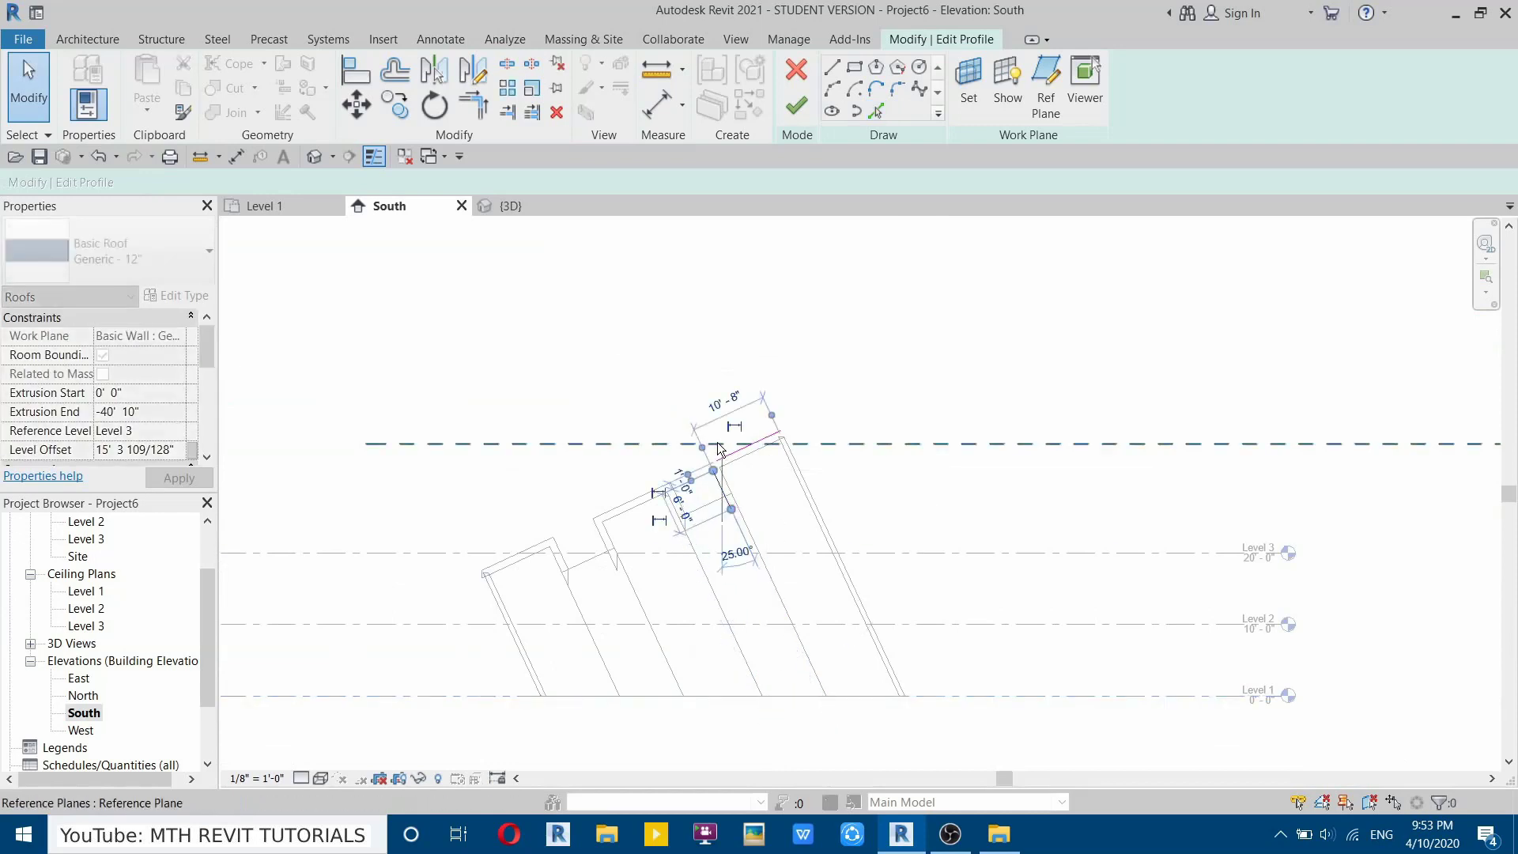
Trim the left line and sloping top line of the tallest roof's profile to a corner and finish the profile.
scroll(716, 457, up, 4)
click(478, 118)
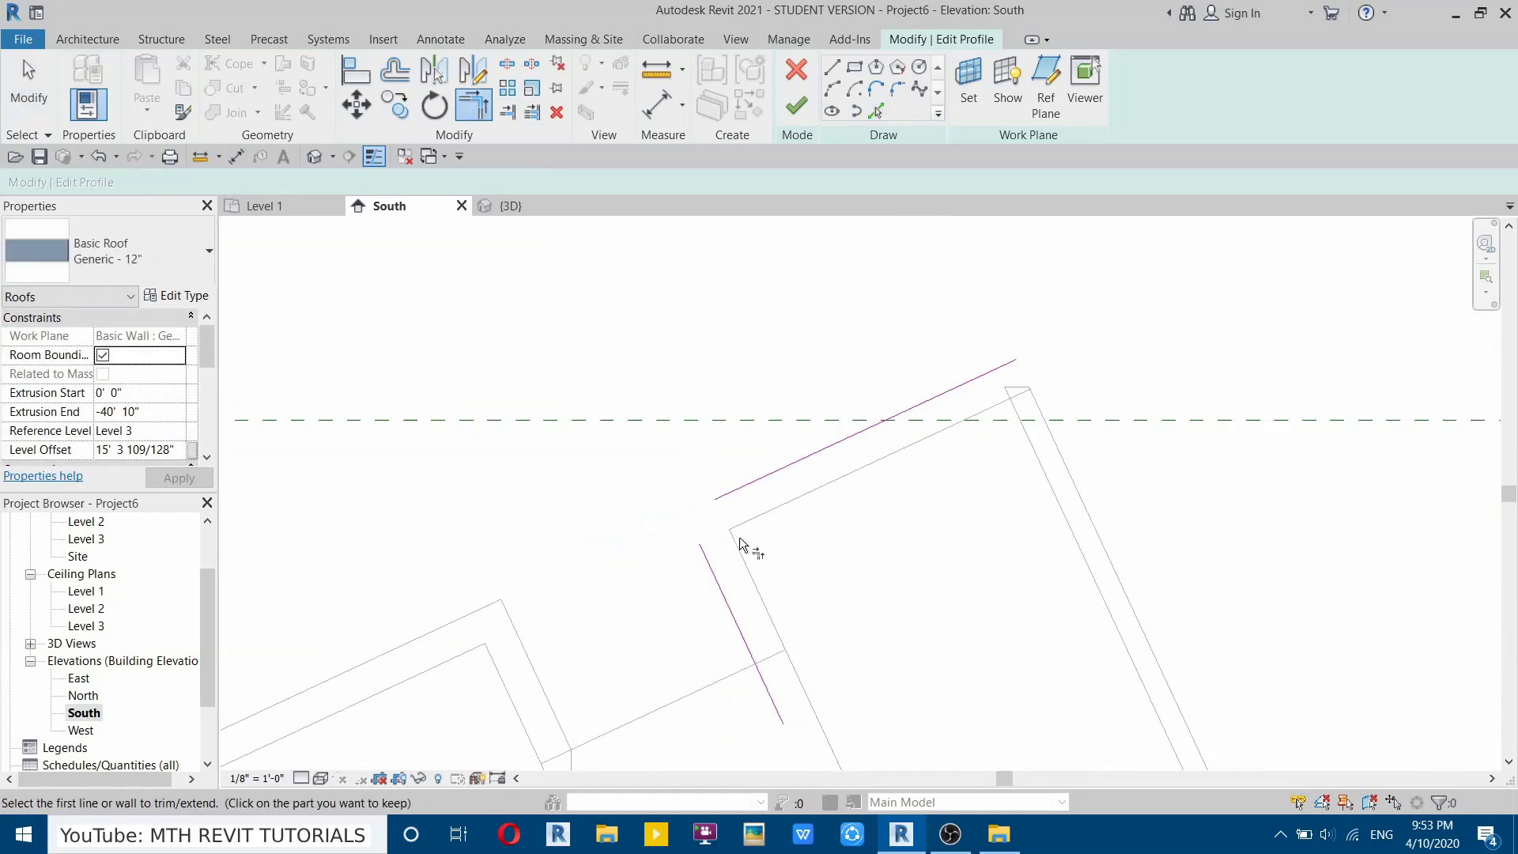
click(758, 495)
click(709, 552)
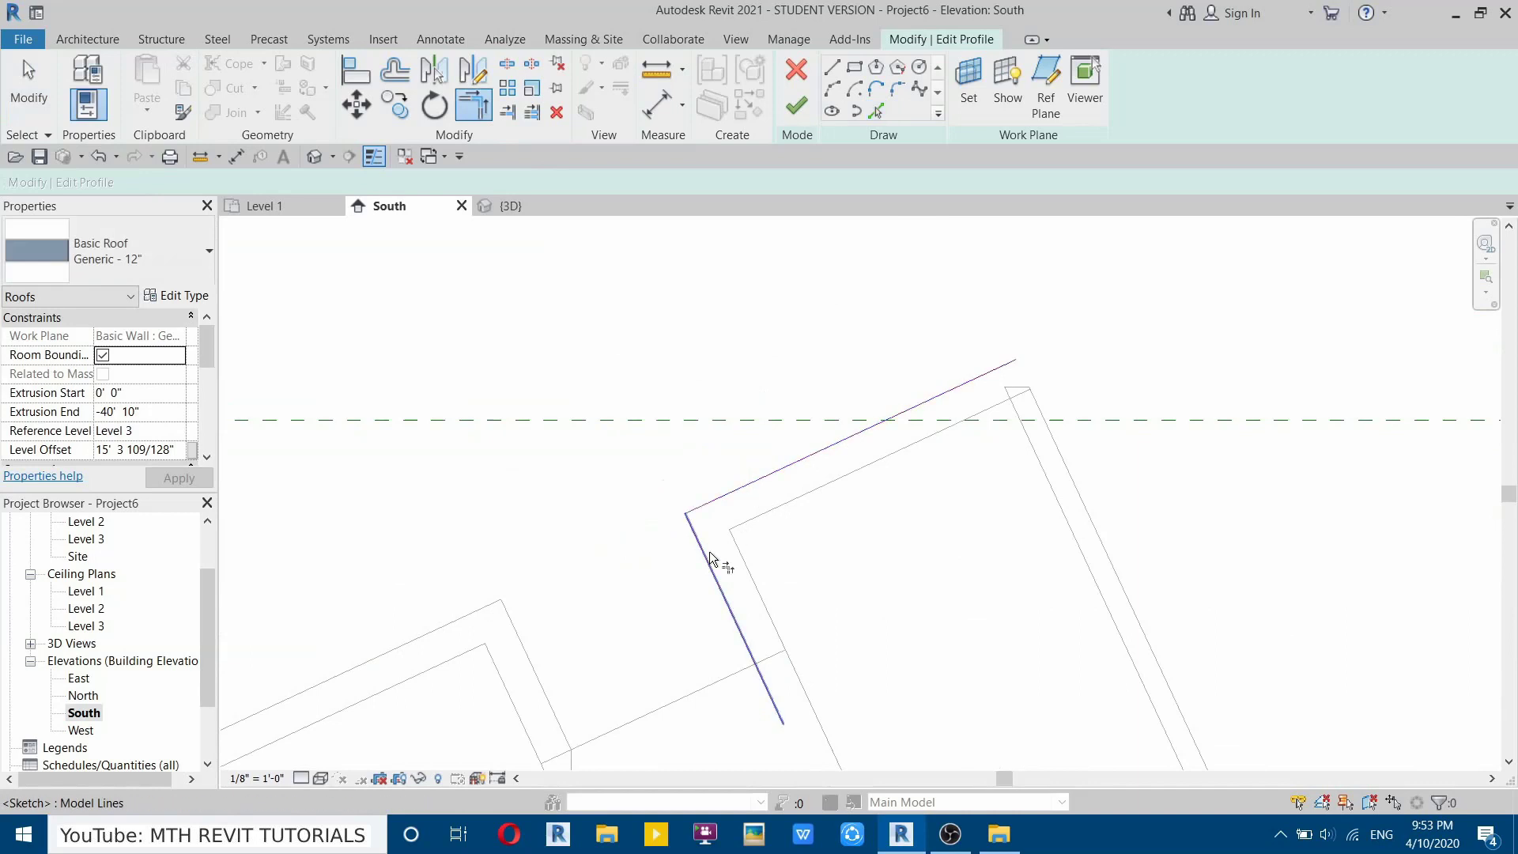
click(796, 106)
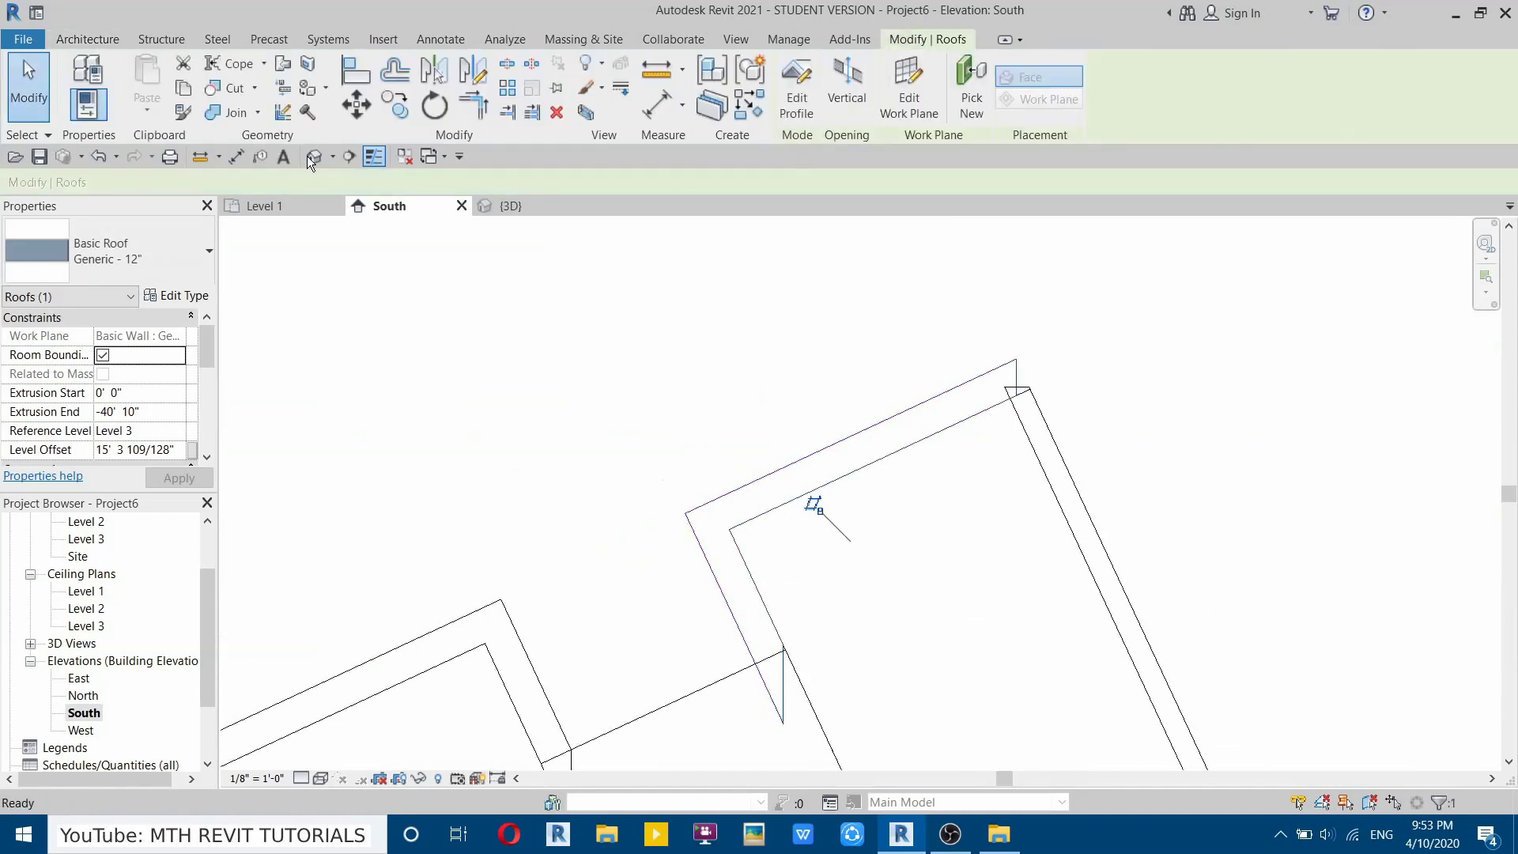
Inspect the three stripe roofs and the gaps above the glass panels in the 3D view.
click(311, 156)
scroll(484, 476, down, 3)
shift+middle_drag(484, 476, 728, 585)
scroll(630, 362, up, 5)
scroll(749, 435, down, 4)
shift+middle_drag(749, 435, 929, 448)
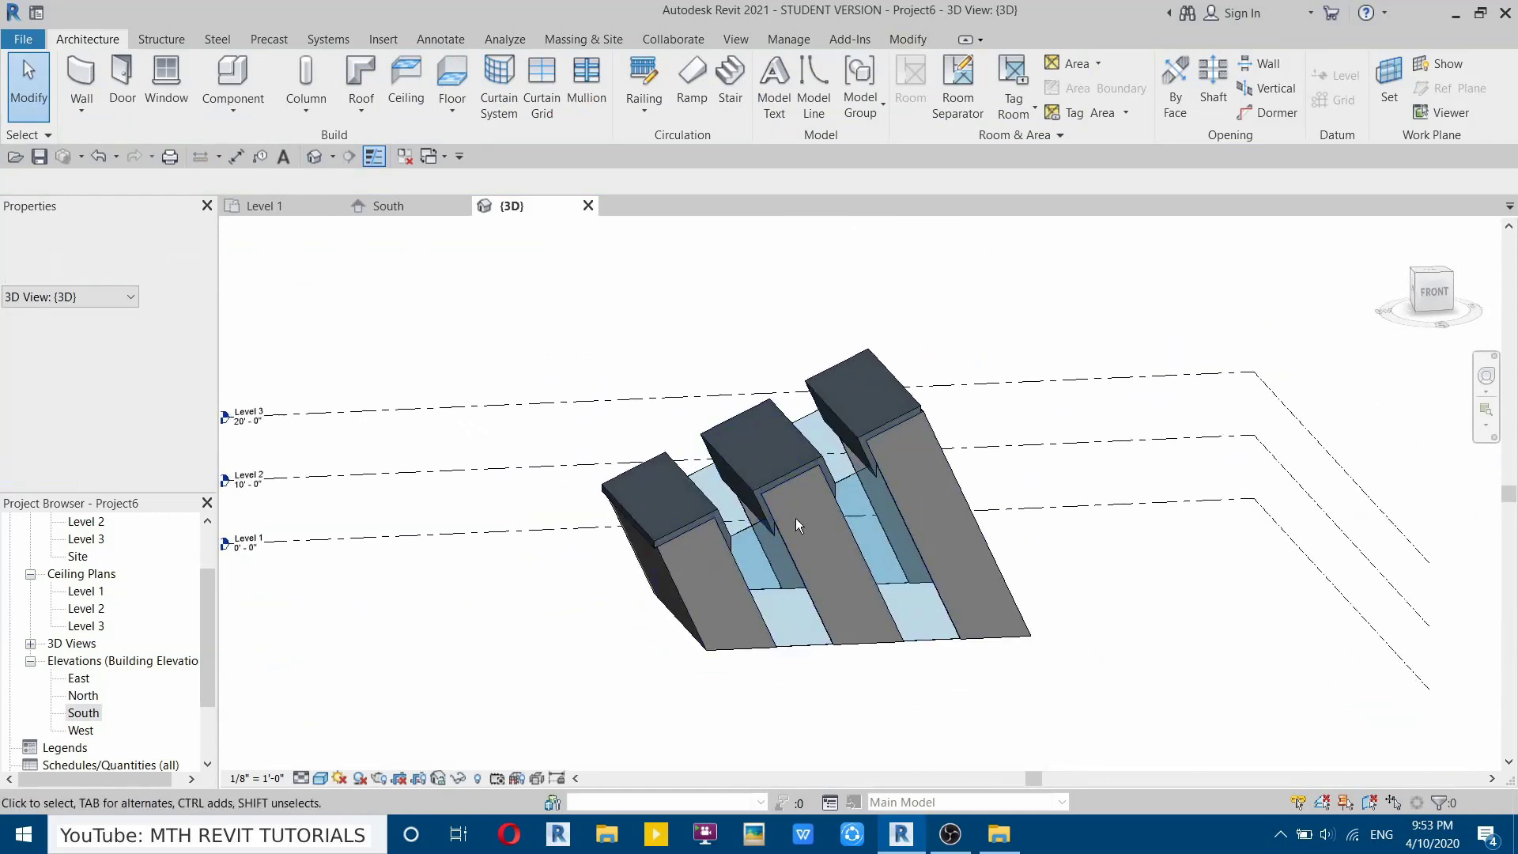
scroll(796, 524, up, 6)
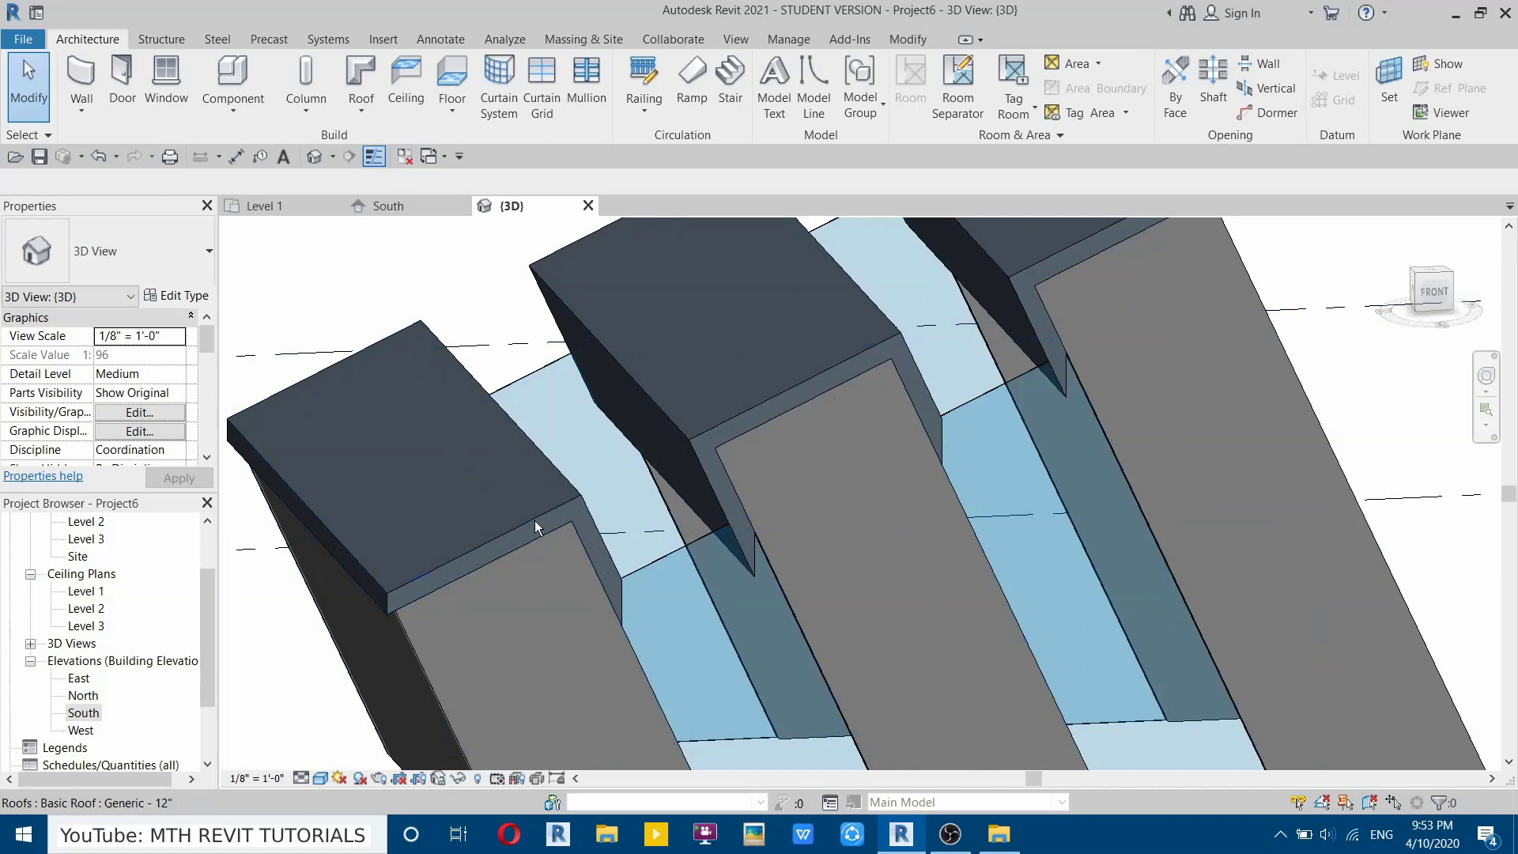
Start a roof by extrusion in the South elevation, using the middle stripe roof's face as work plane and Level 3 as reference.
click(308, 207)
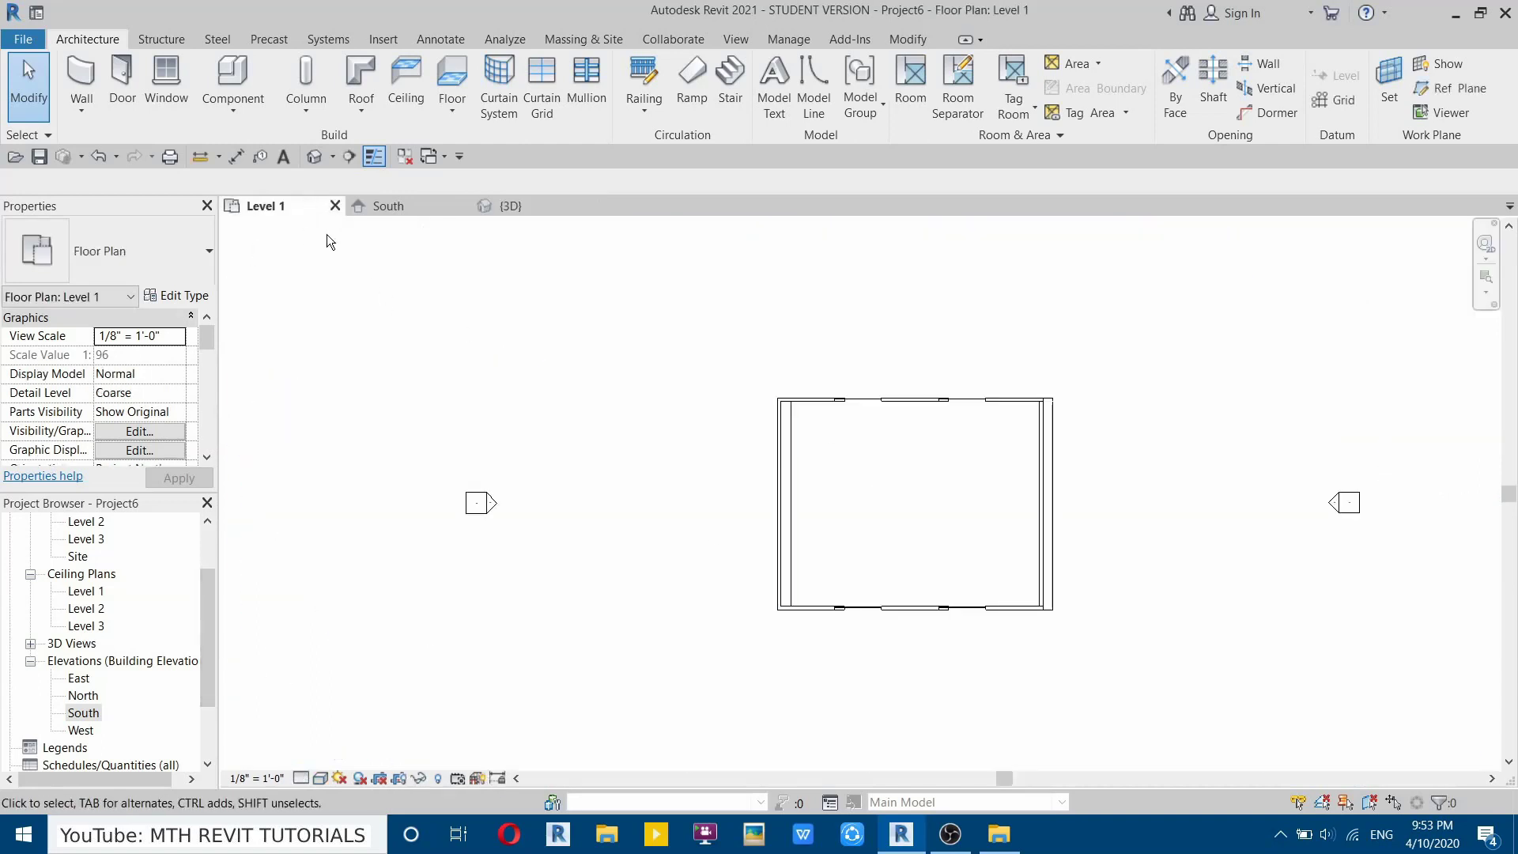
click(387, 208)
middle_drag(865, 524, 946, 310)
scroll(864, 443, down, 3)
middle_drag(674, 547, 823, 432)
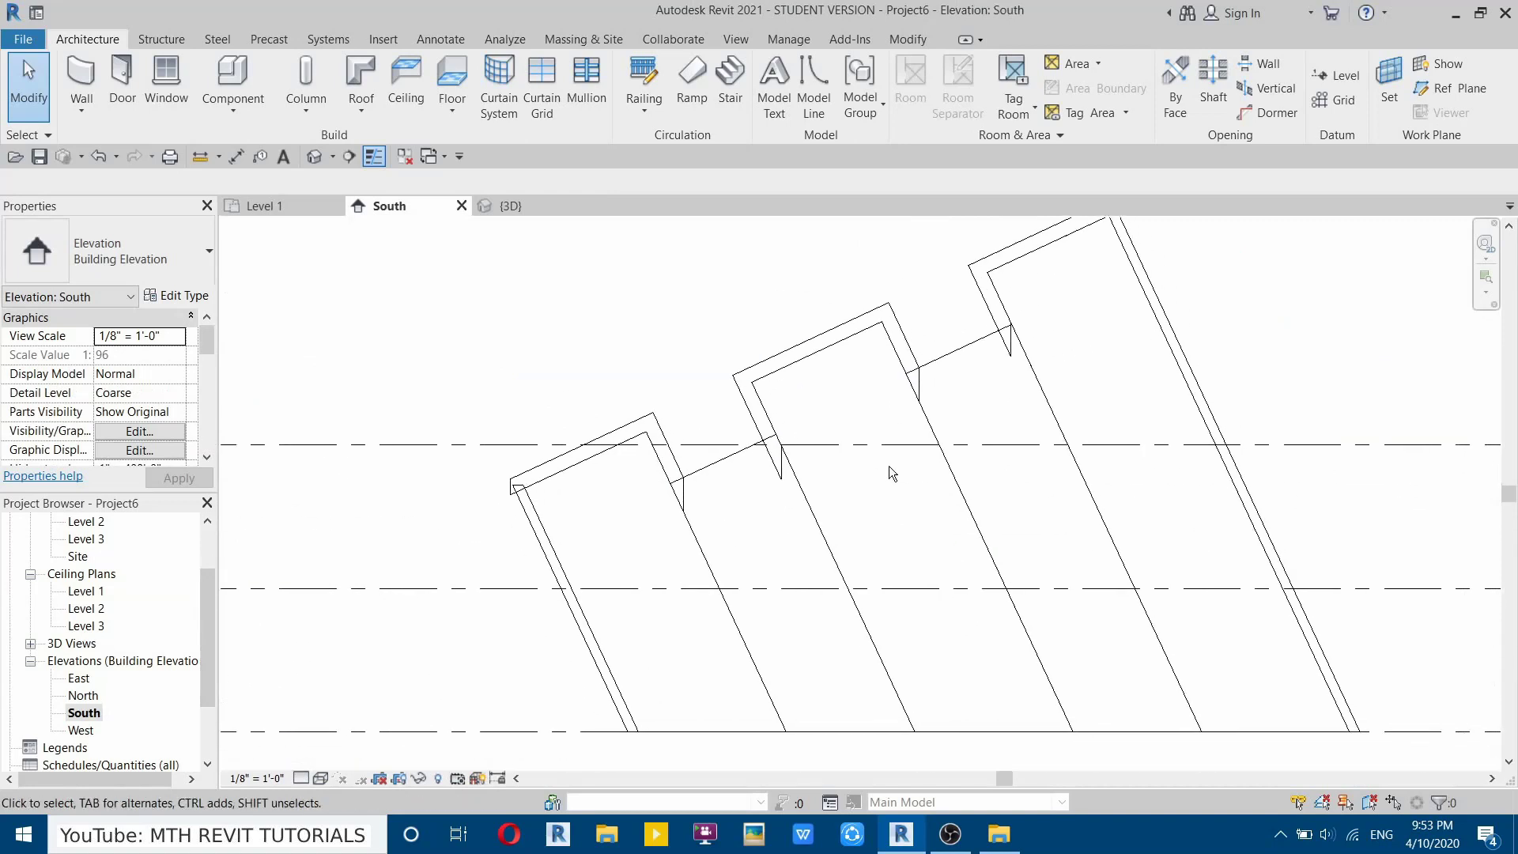
click(365, 109)
click(391, 185)
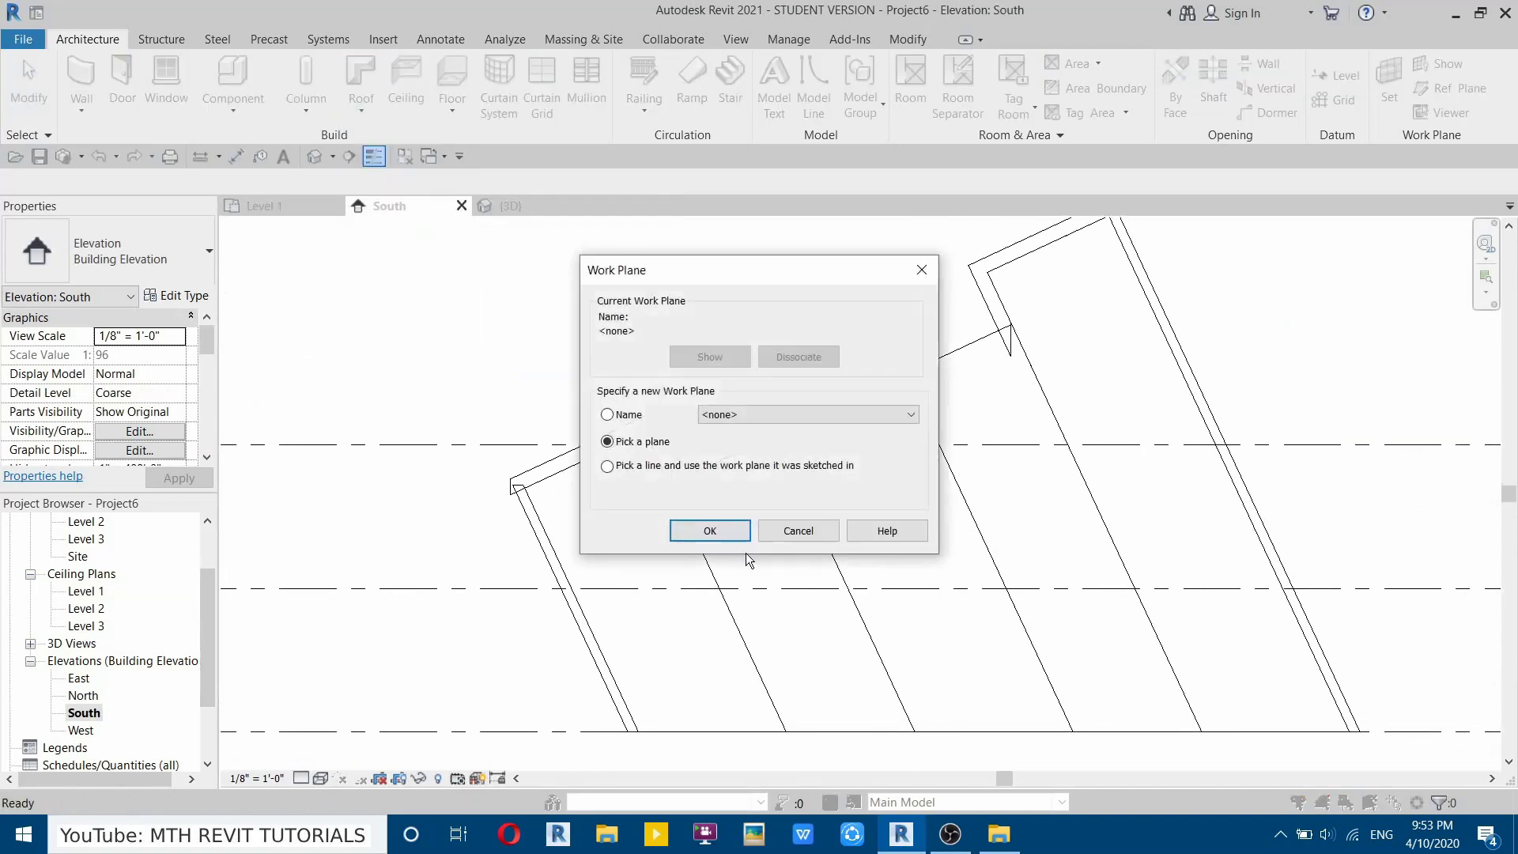
click(710, 531)
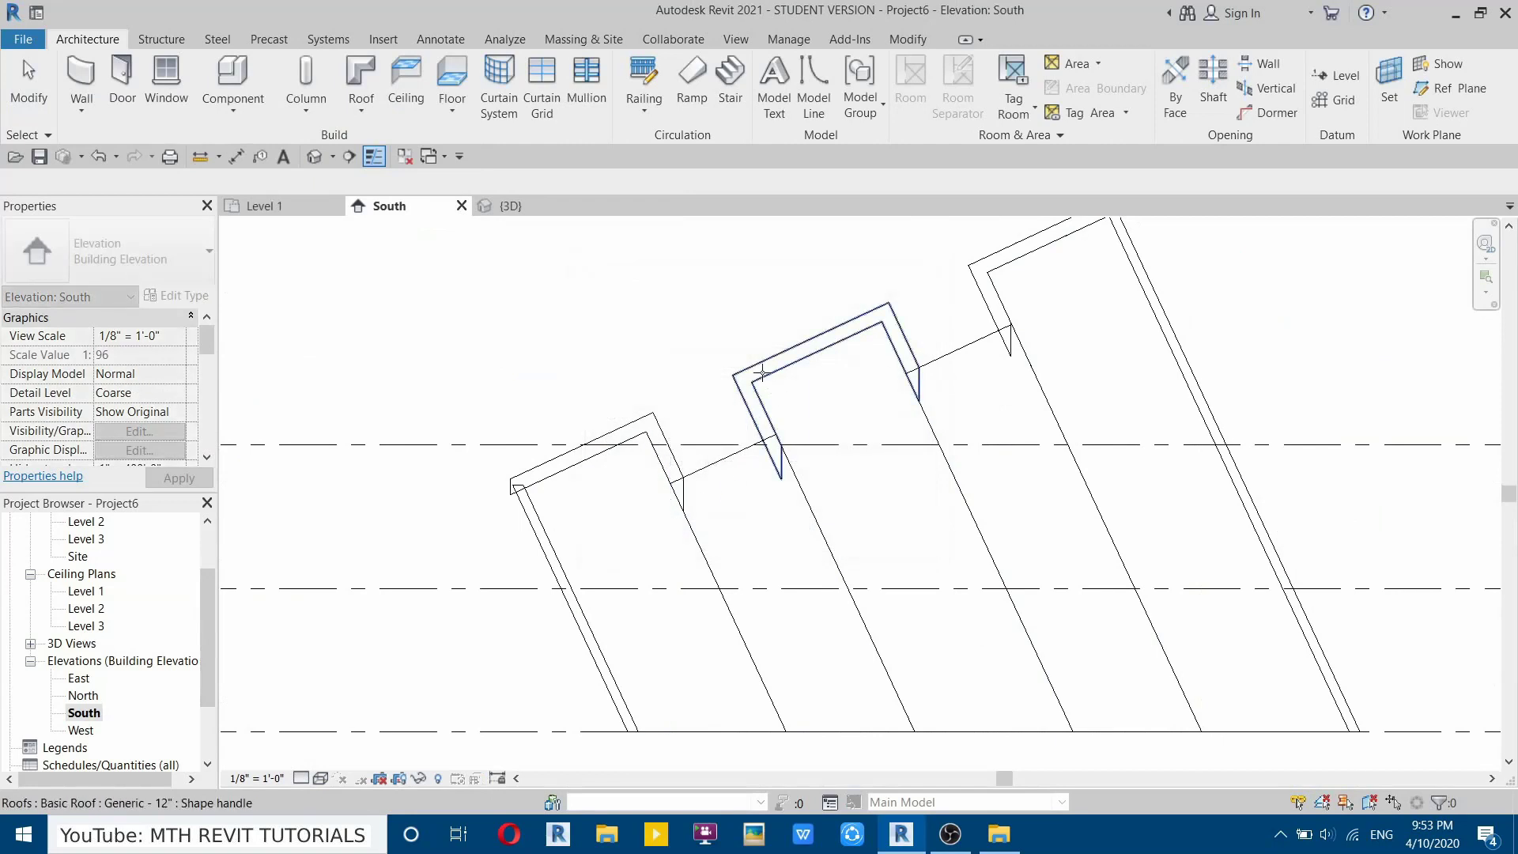
click(762, 372)
click(764, 452)
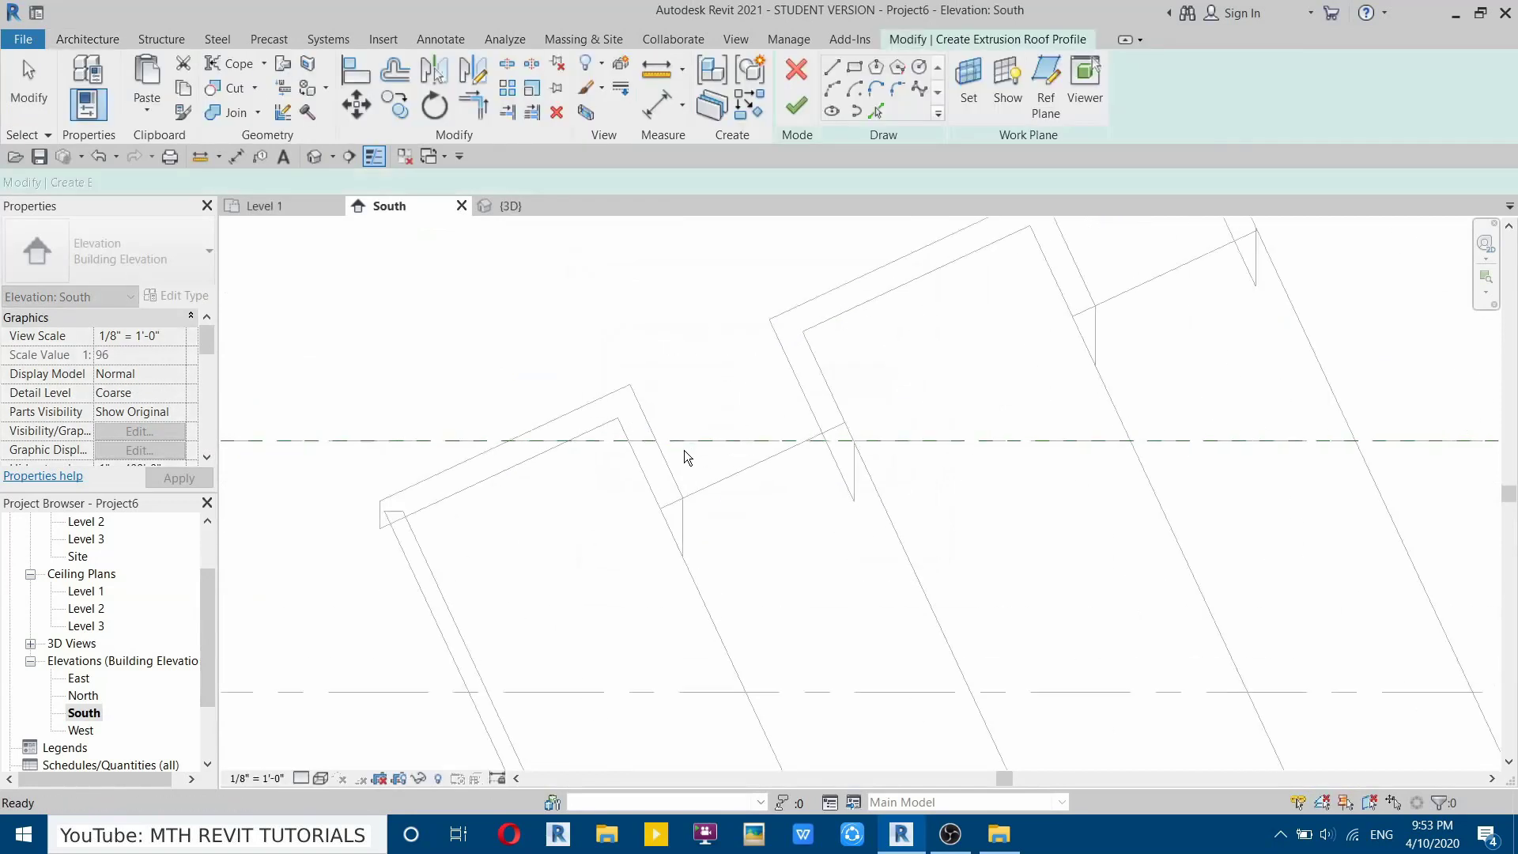
Sketch the roof profile along the lower glass panel's sloping top edge between the shortest and middle stripes, and finish it.
click(652, 526)
click(884, 421)
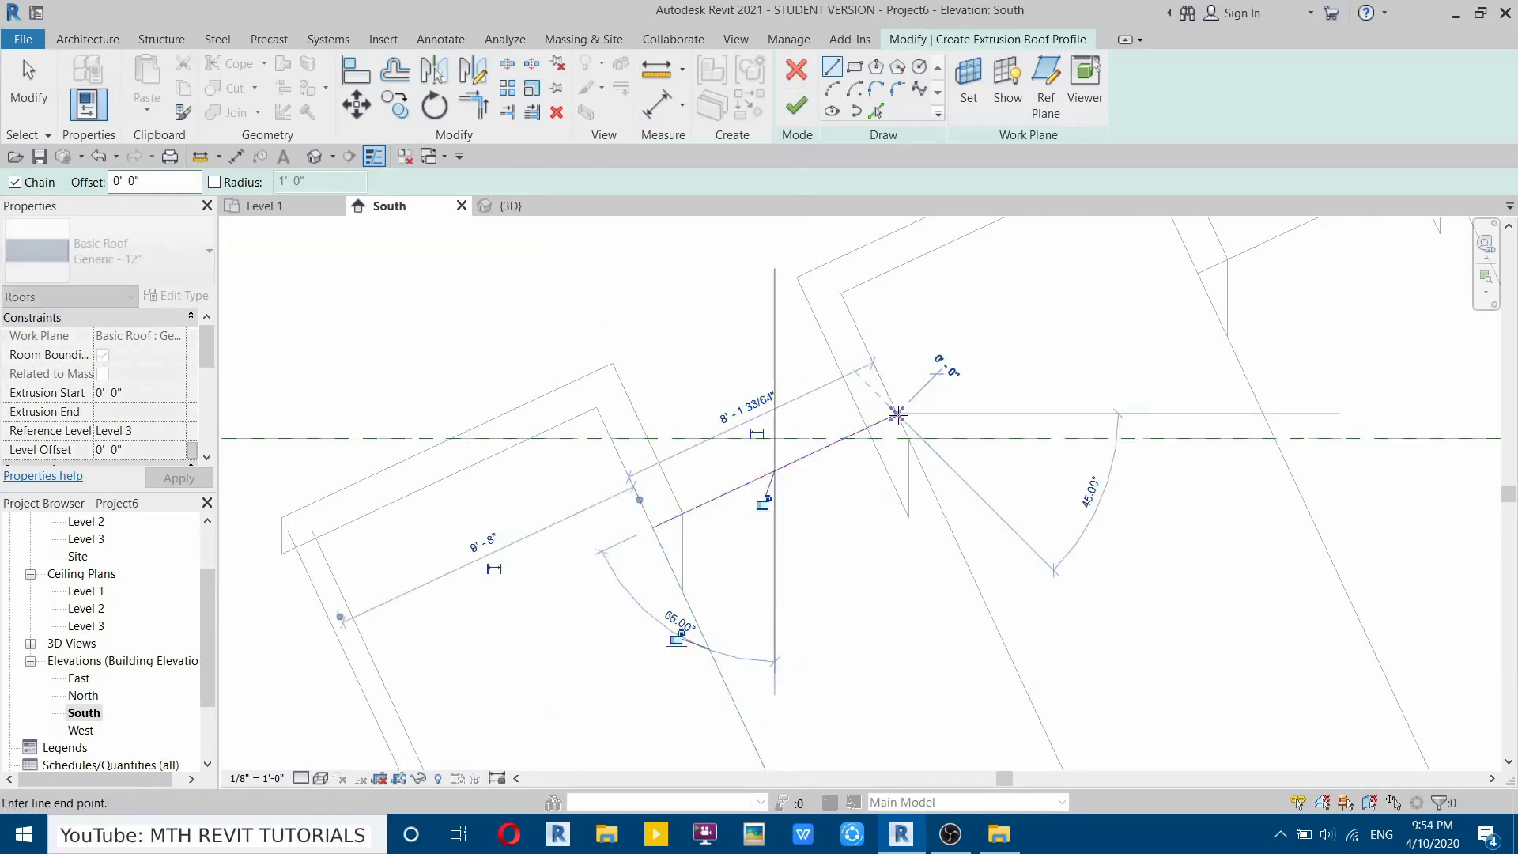
key(Escape)
key(Escape)
click(794, 111)
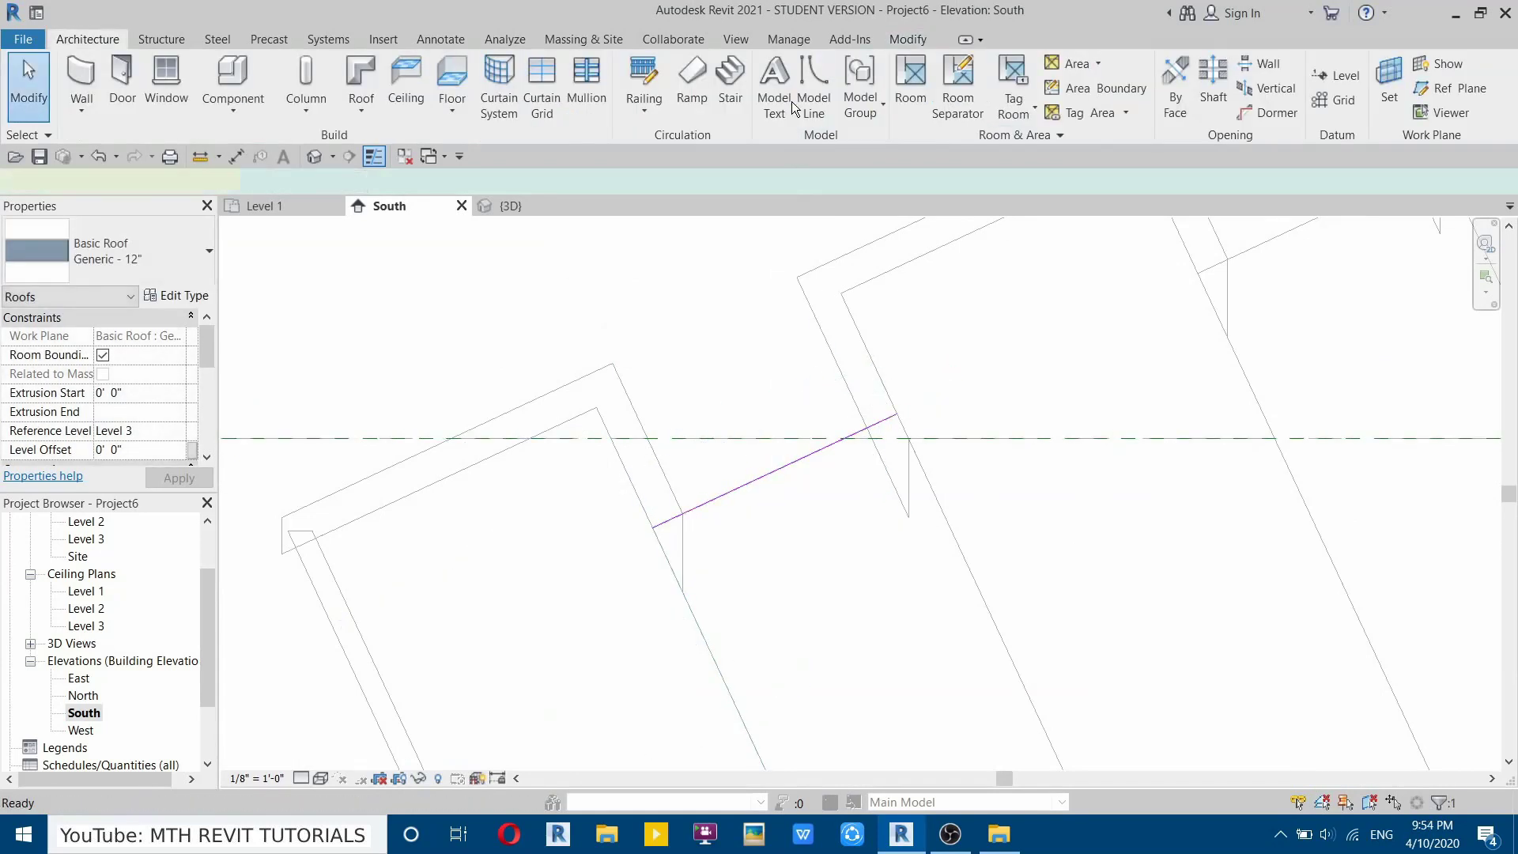
Change the new roof's type to Sloped Glazing.
click(132, 248)
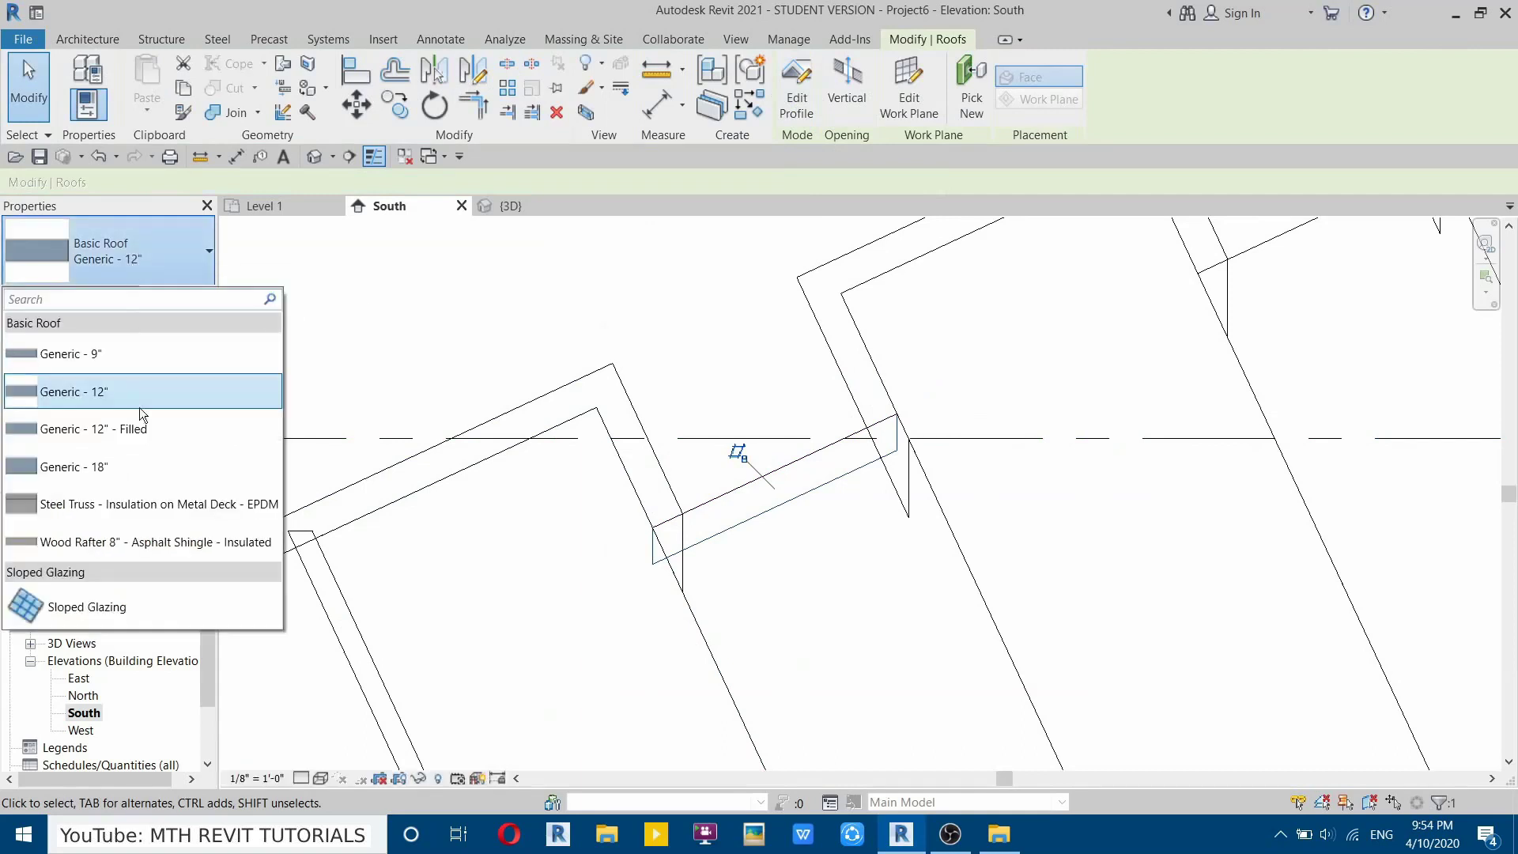
click(92, 615)
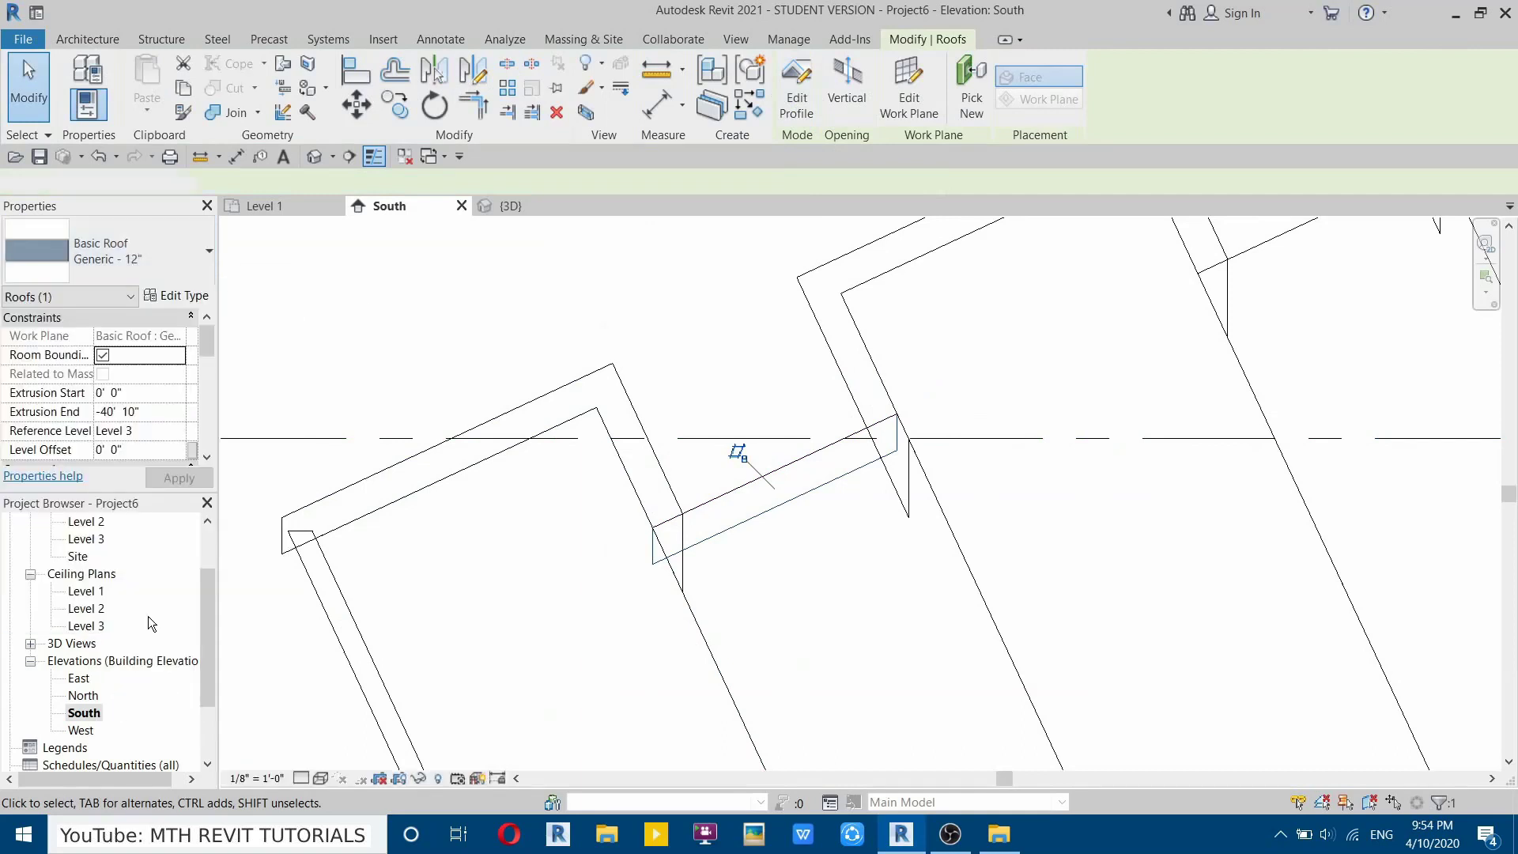
scroll(818, 504, up, 3)
mouse_move(813, 514)
middle_down()
mouse_move(845, 460)
mouse_move(825, 511)
middle_up()
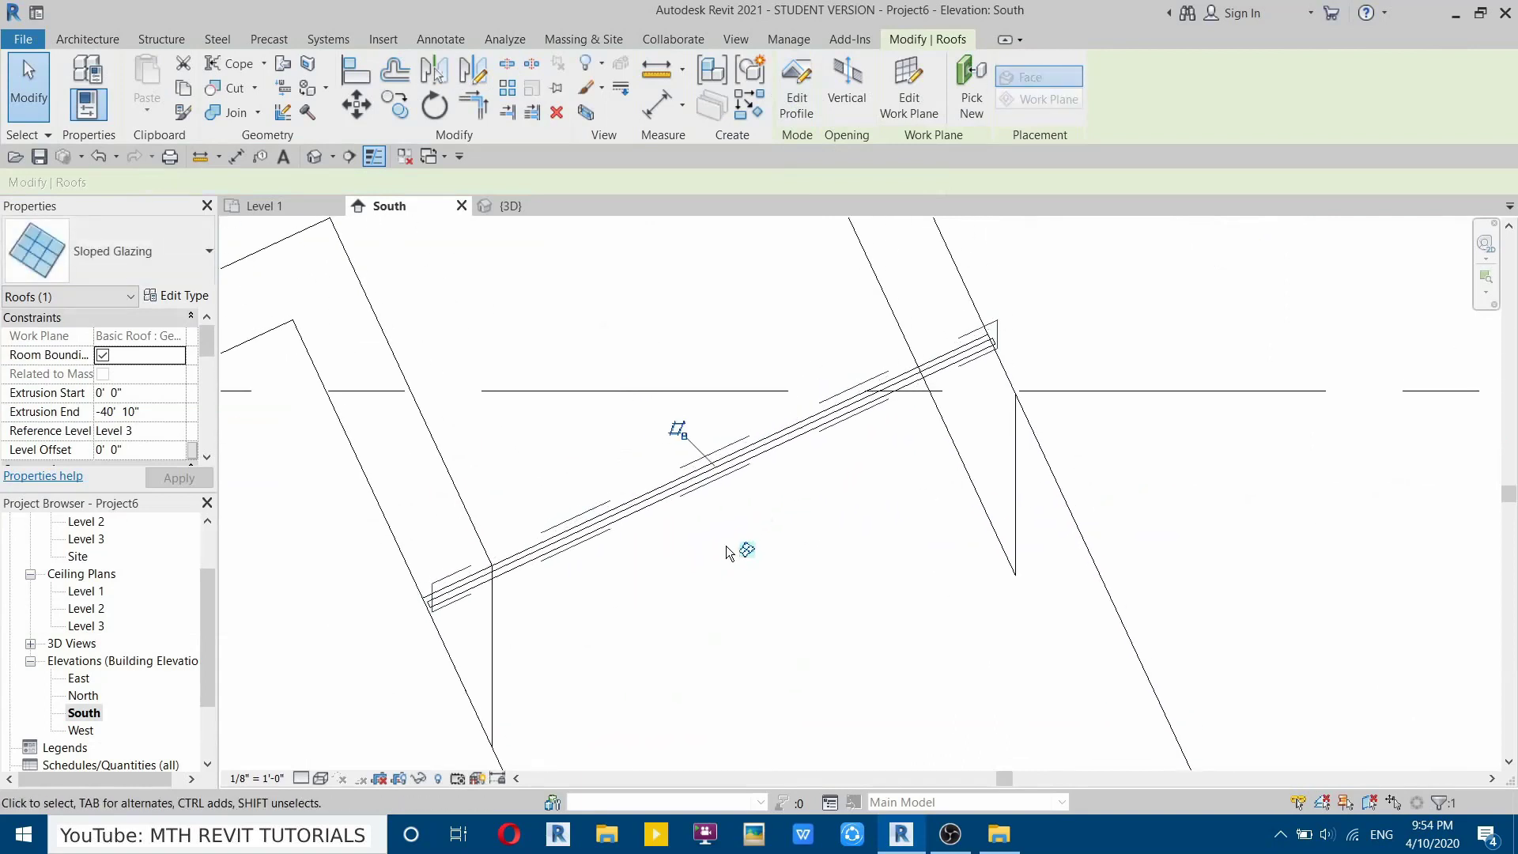
click(725, 546)
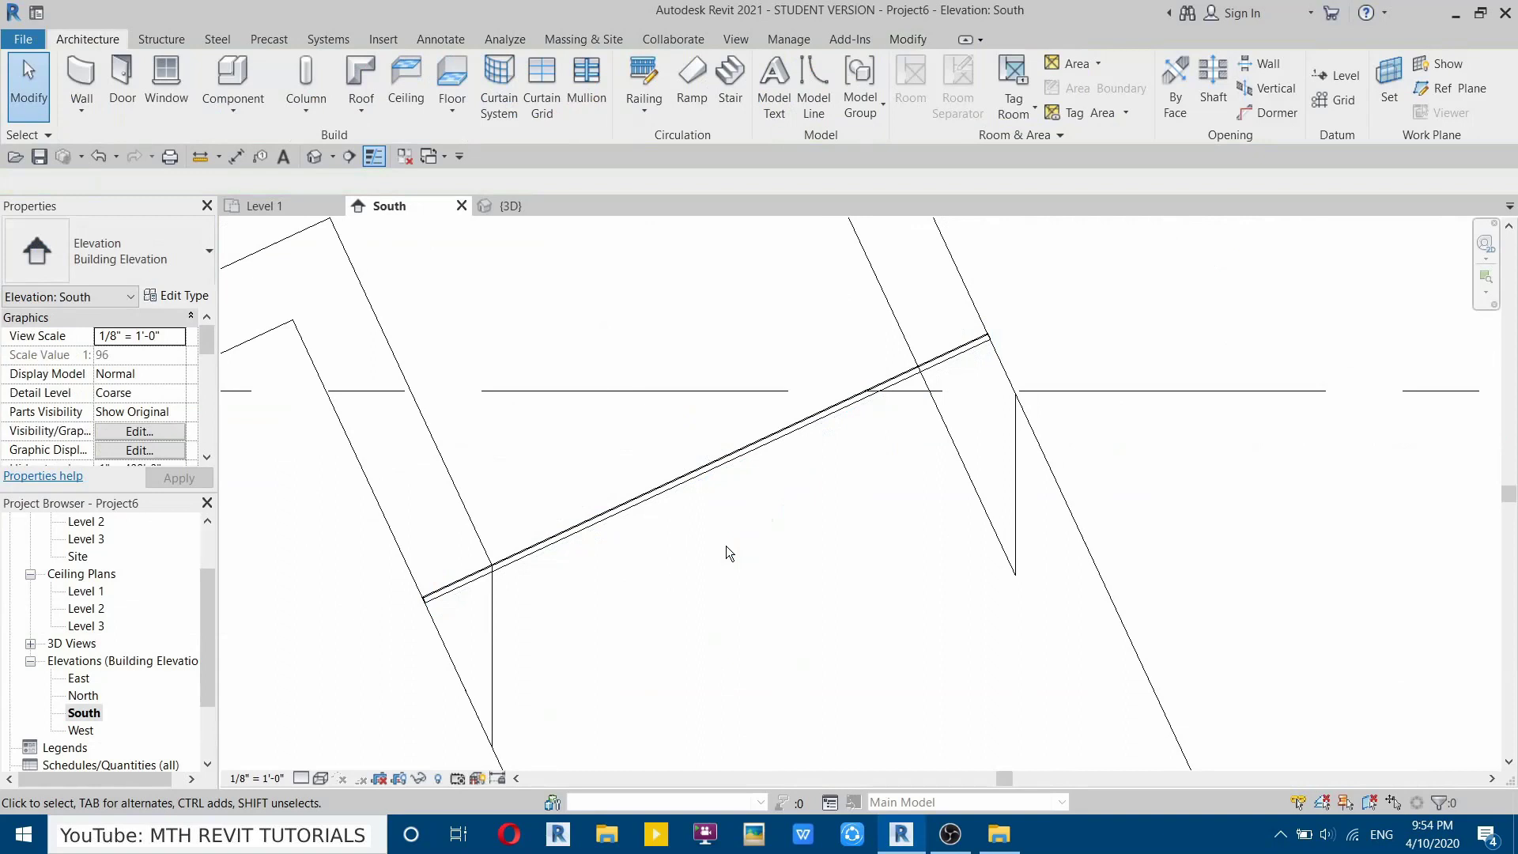
Copy the sloped glazing roof to the upper glass panel's top edge, between the middle and tallest stripes.
click(766, 447)
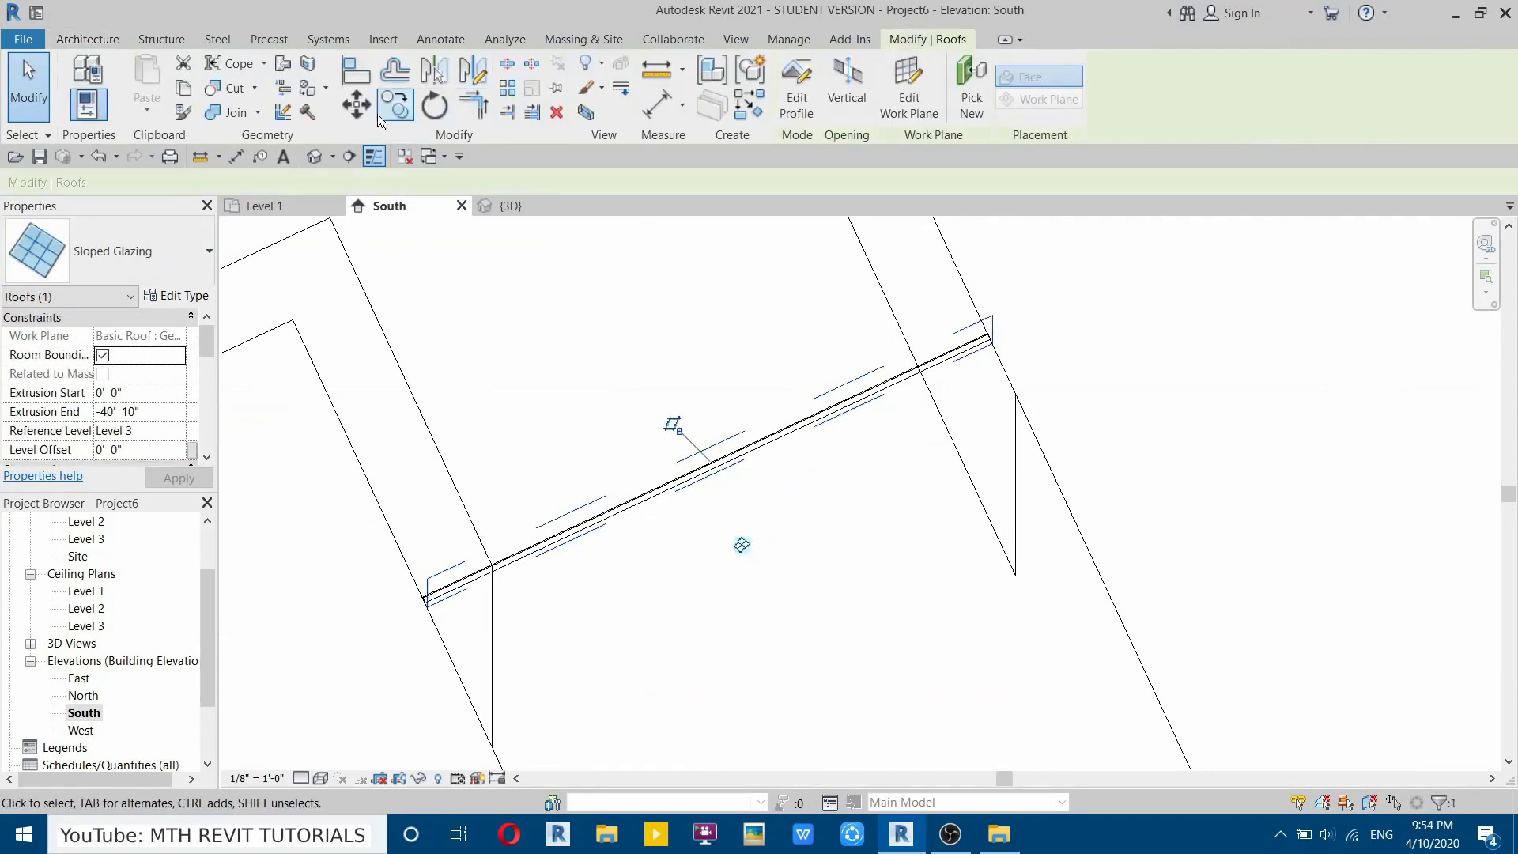
click(989, 334)
scroll(1007, 338, down, 2)
middle_drag(1019, 335, 466, 636)
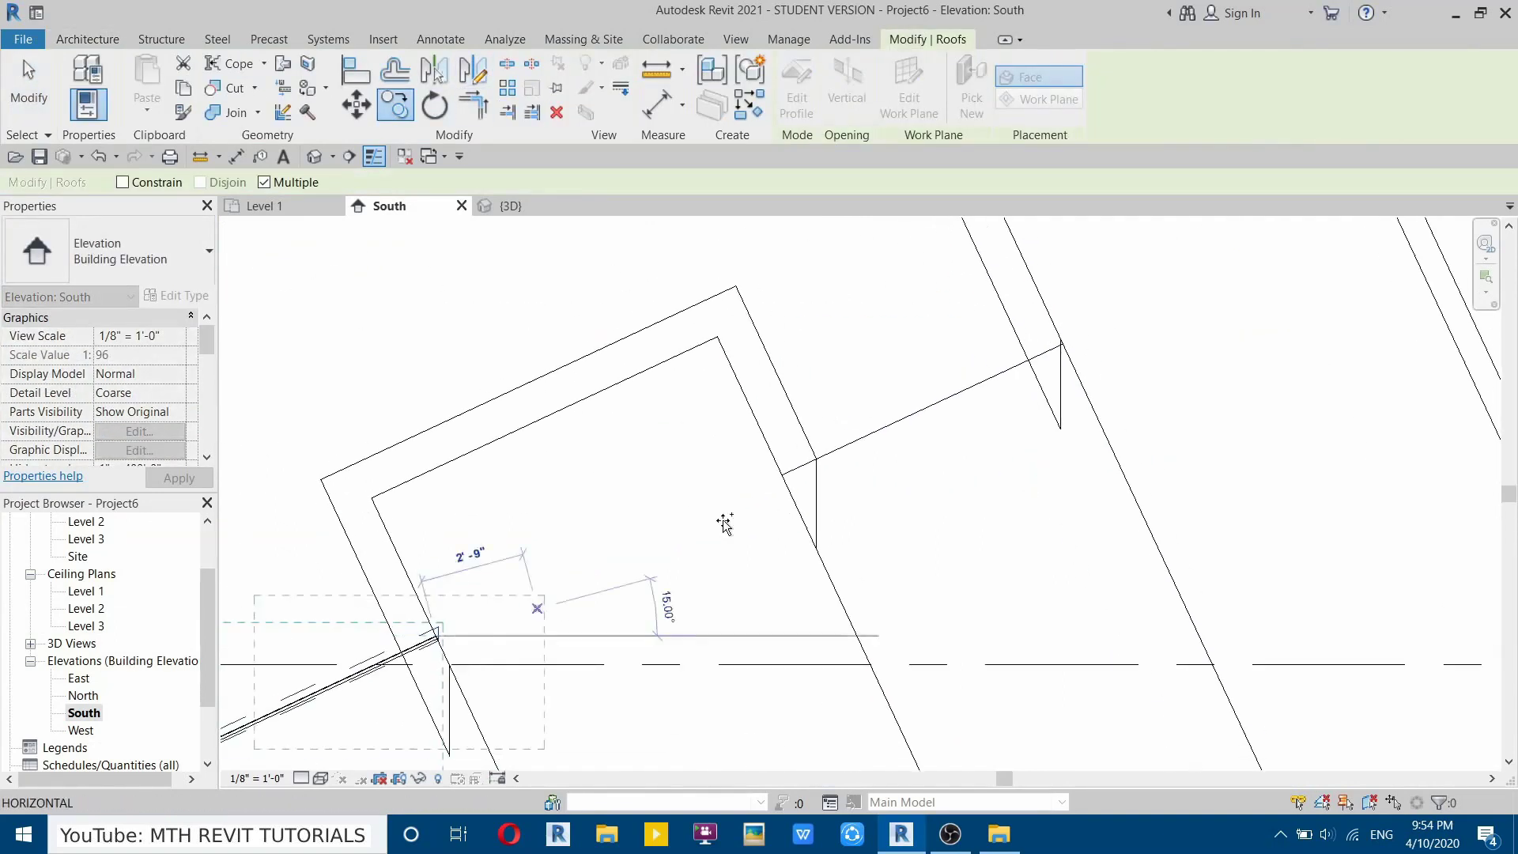
click(1061, 344)
key(Escape)
key(Escape)
Examine the two sloped glazing roofs between the stripes from several angles in the 3D view.
click(314, 156)
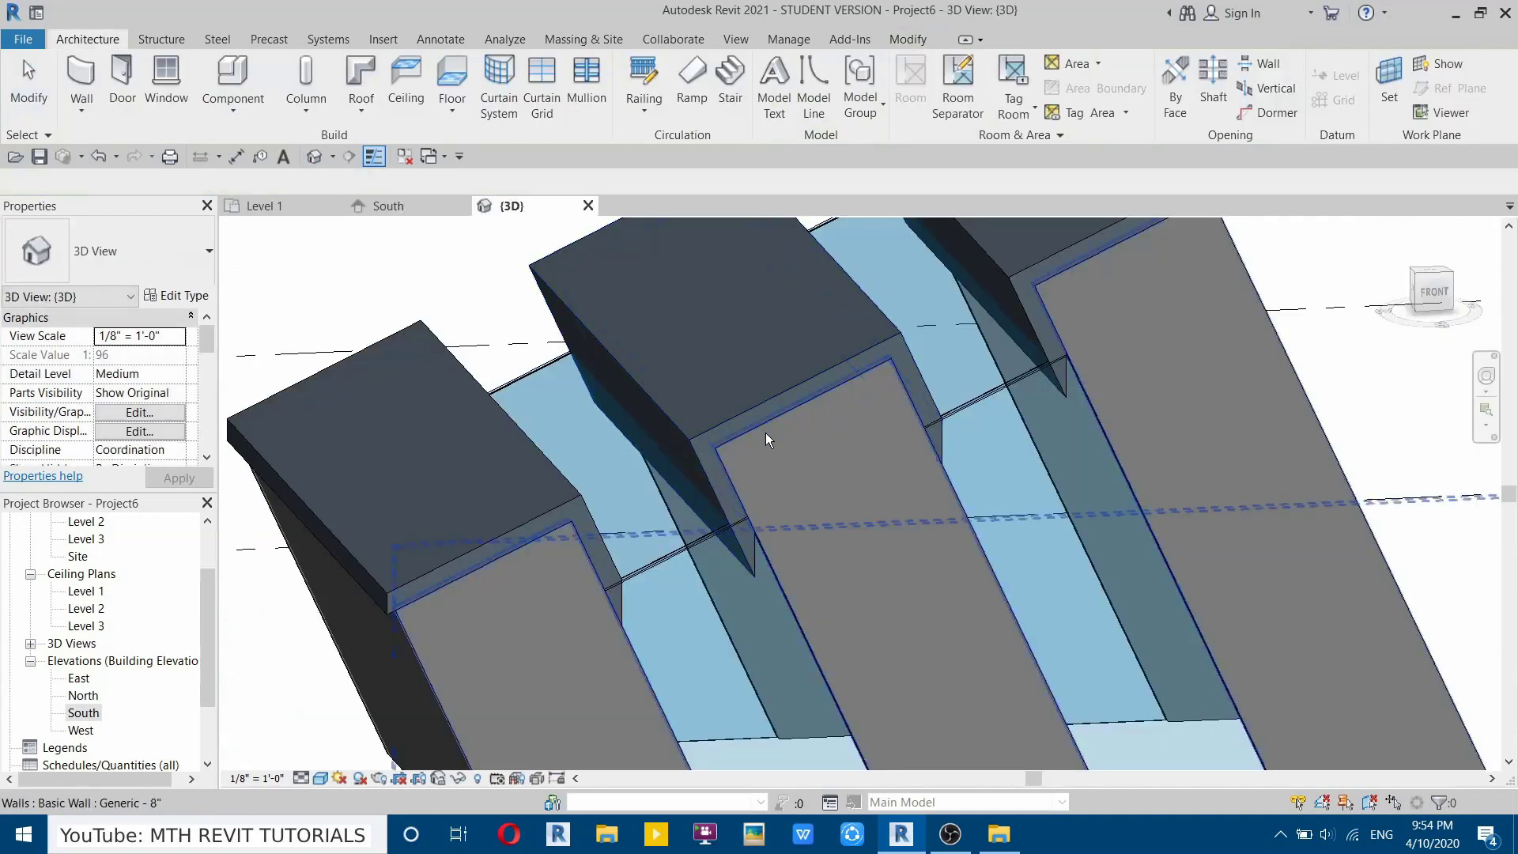
click(1114, 402)
click(1144, 460)
scroll(1141, 461, down, 2)
shift+middle_drag(823, 506, 698, 521)
scroll(724, 500, up, 4)
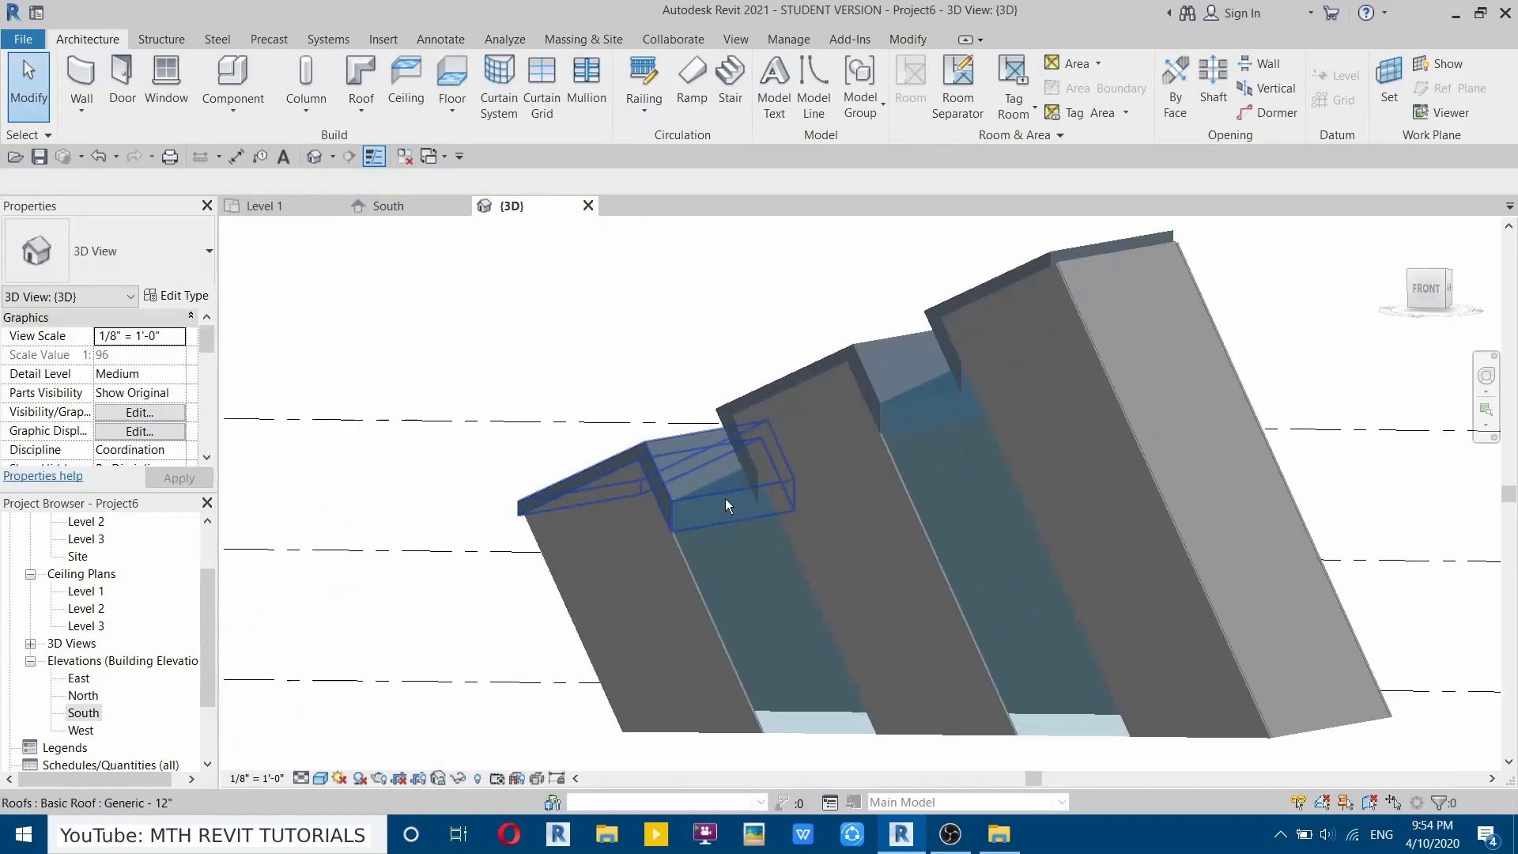
scroll(694, 503, down, 5)
scroll(693, 508, up, 5)
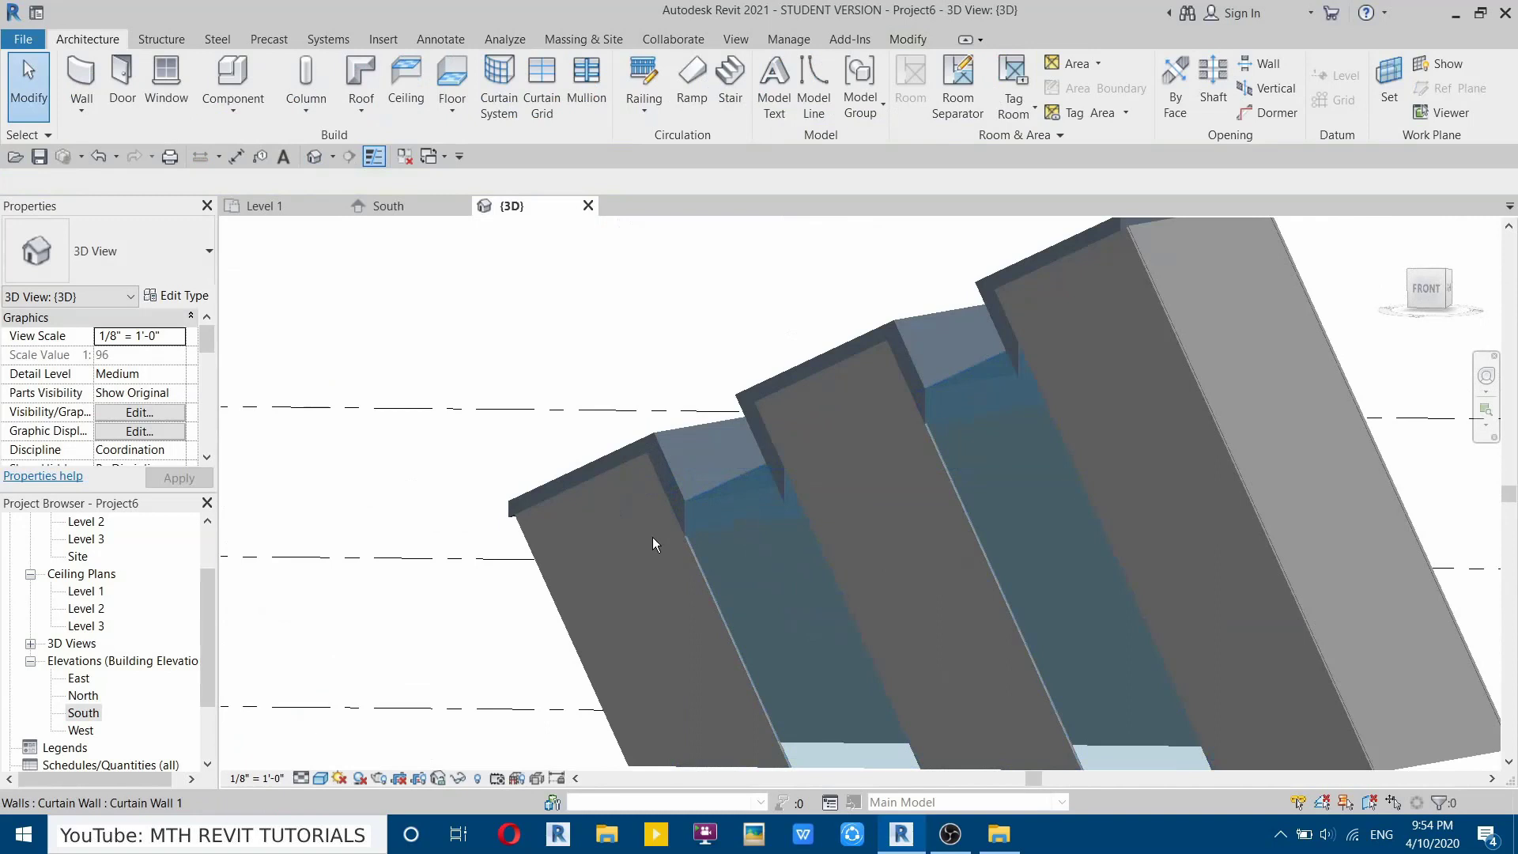
In the South elevation, extend the top line of the tallest stripe's roof profile past the outer wall to about 12' 5" and finish.
click(358, 207)
scroll(632, 430, down, 5)
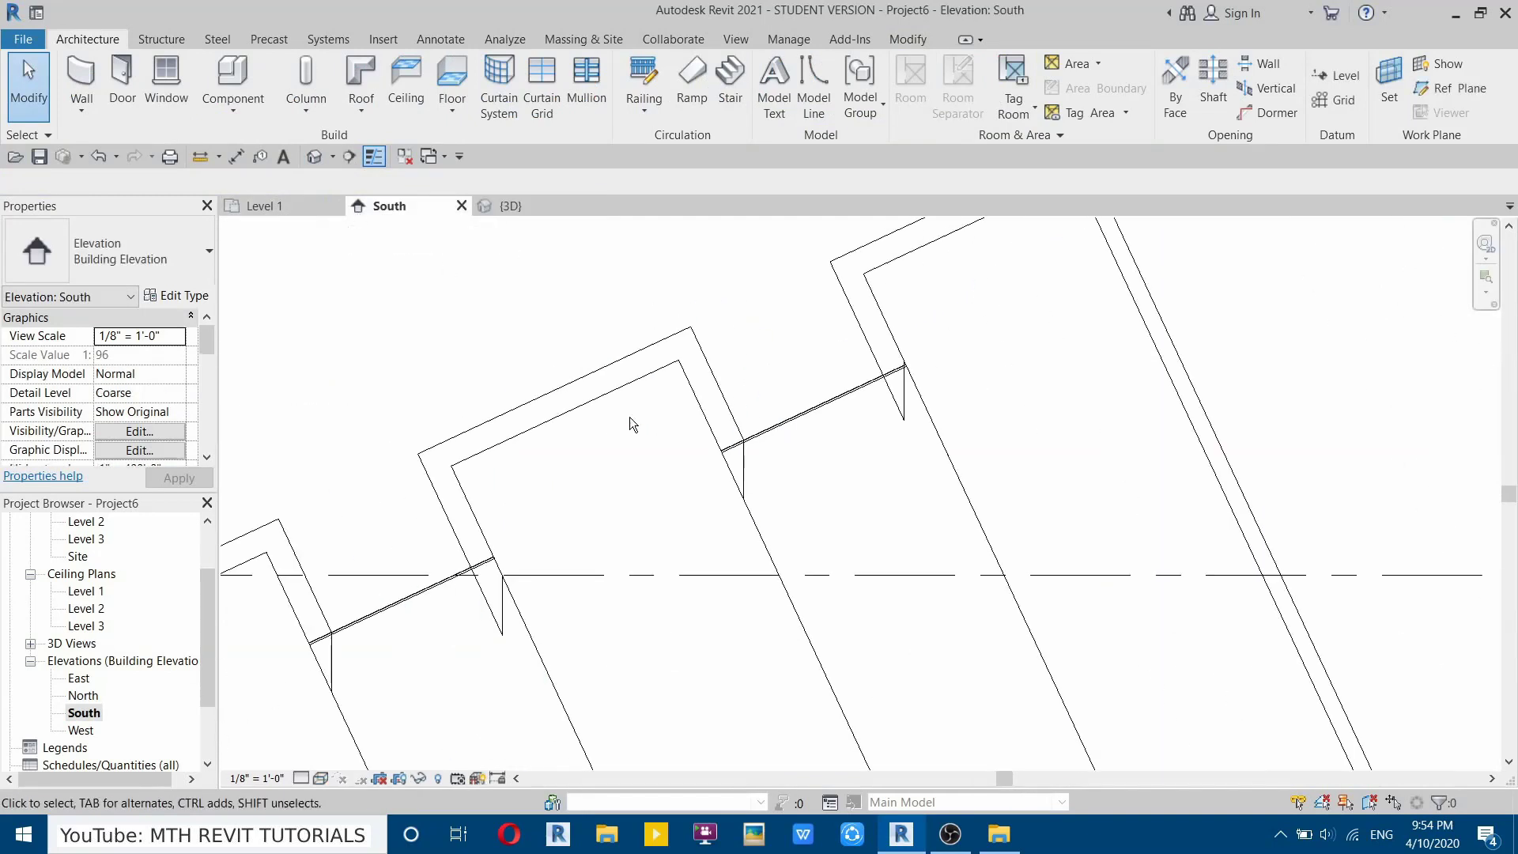
scroll(654, 450, up, 5)
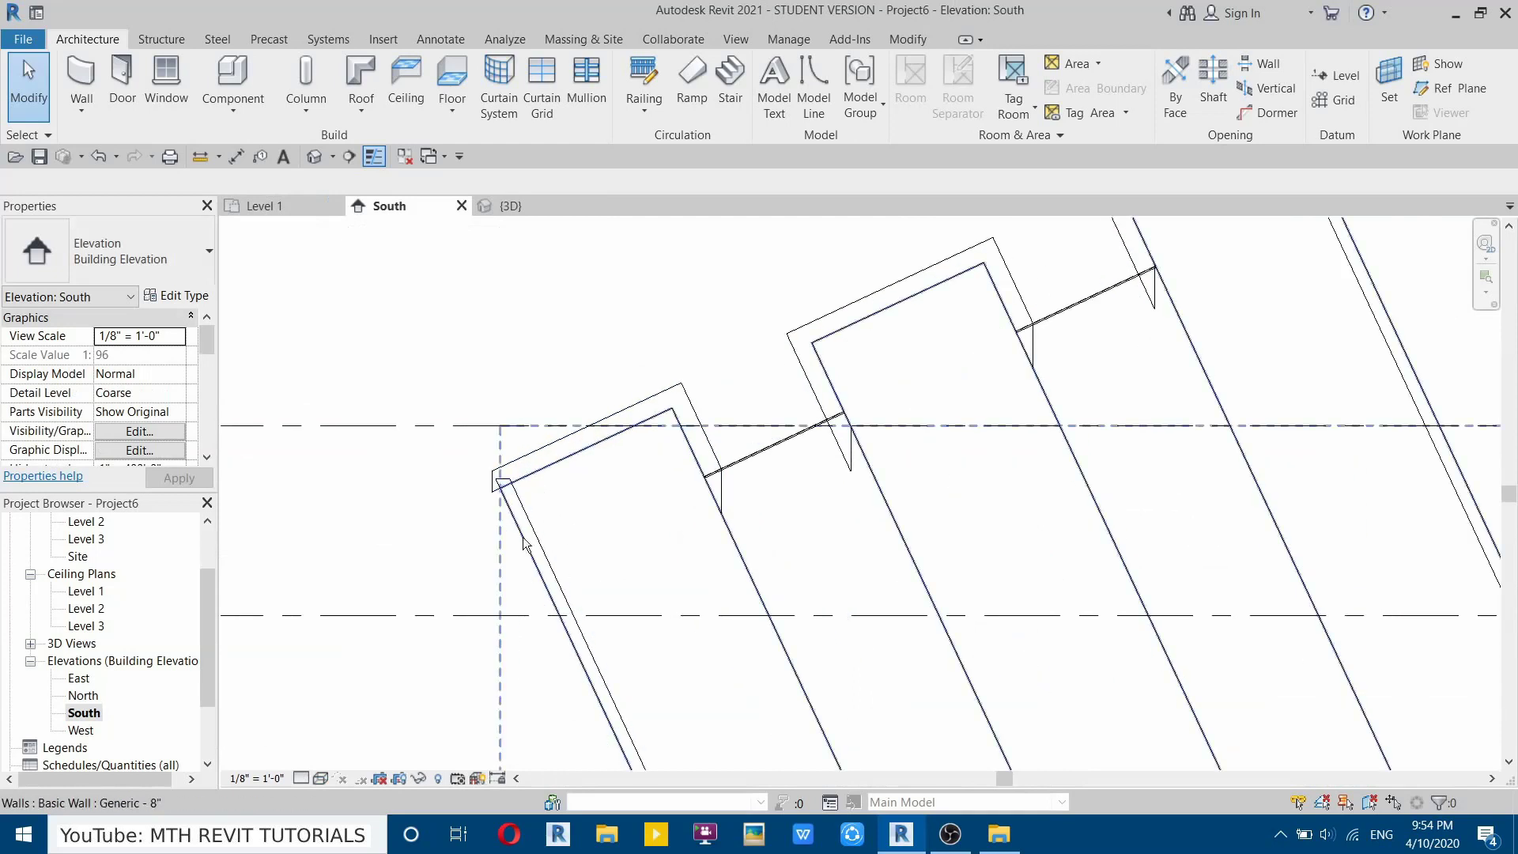
middle_drag(931, 444, 738, 576)
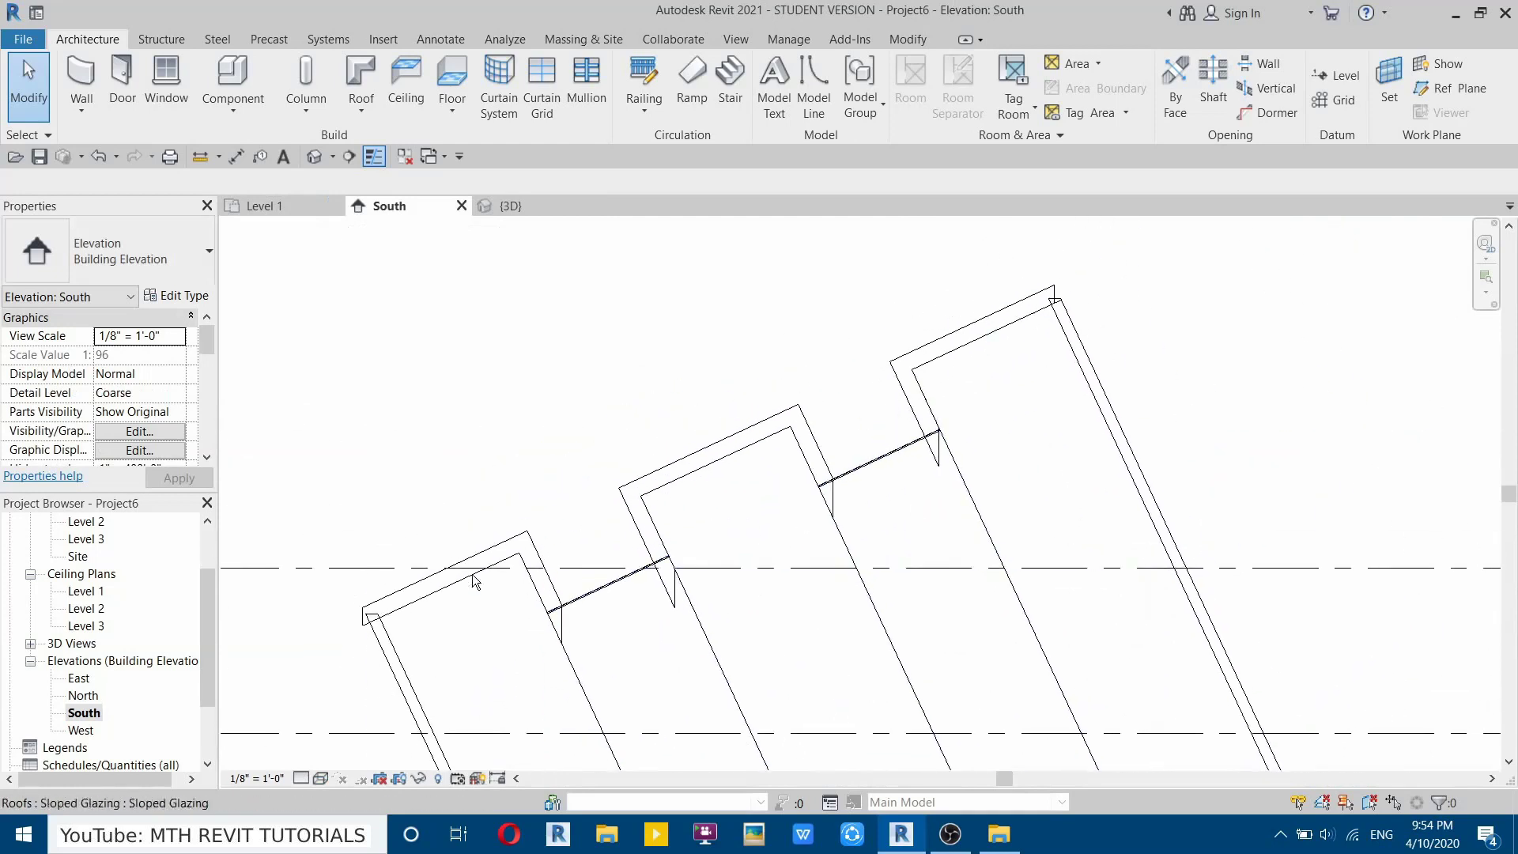
scroll(1033, 329, up, 5)
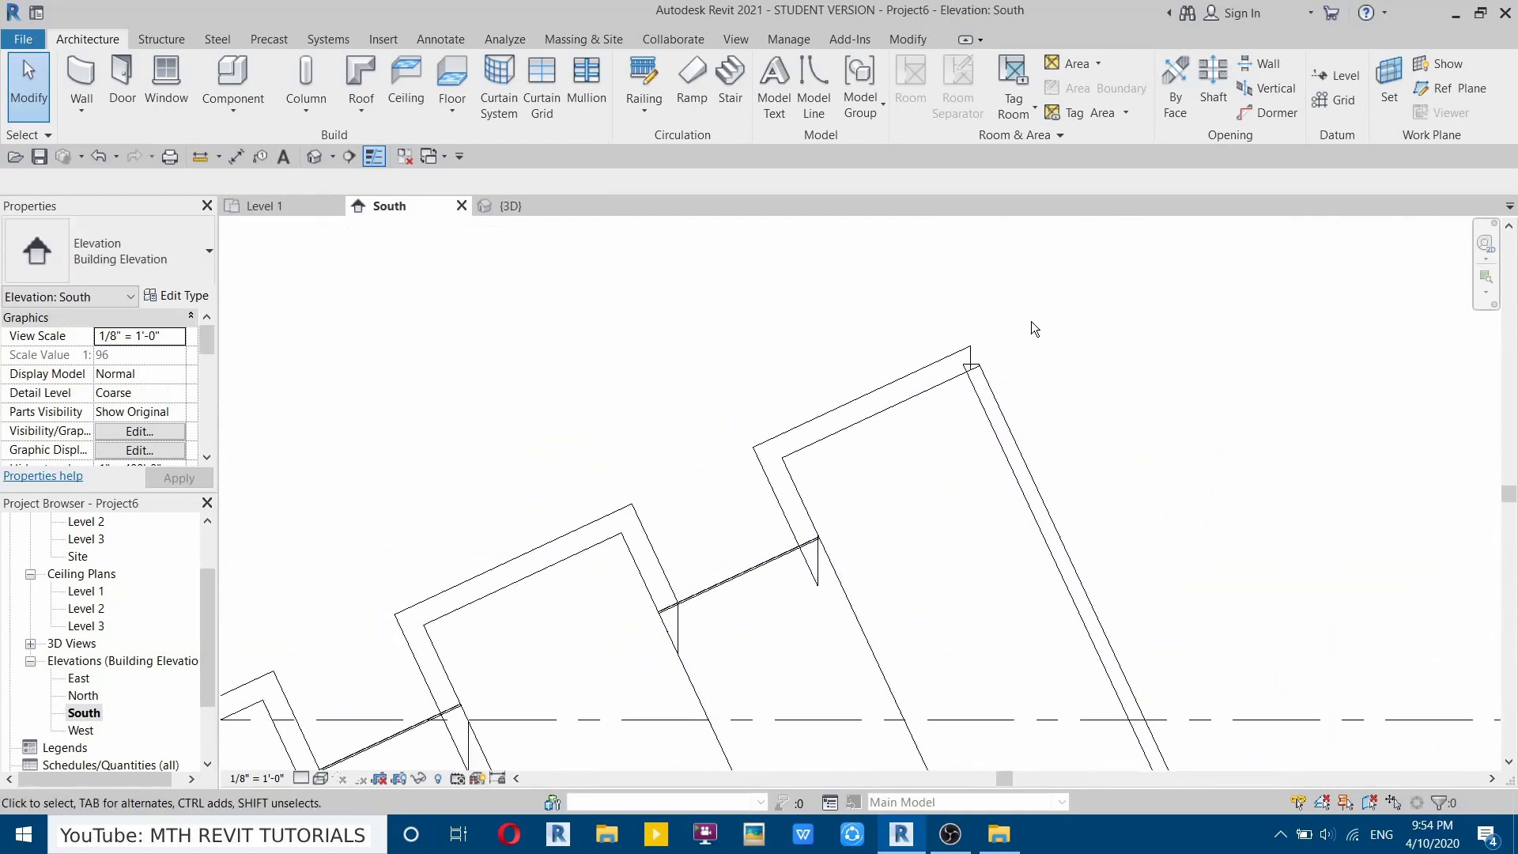
double_click(927, 365)
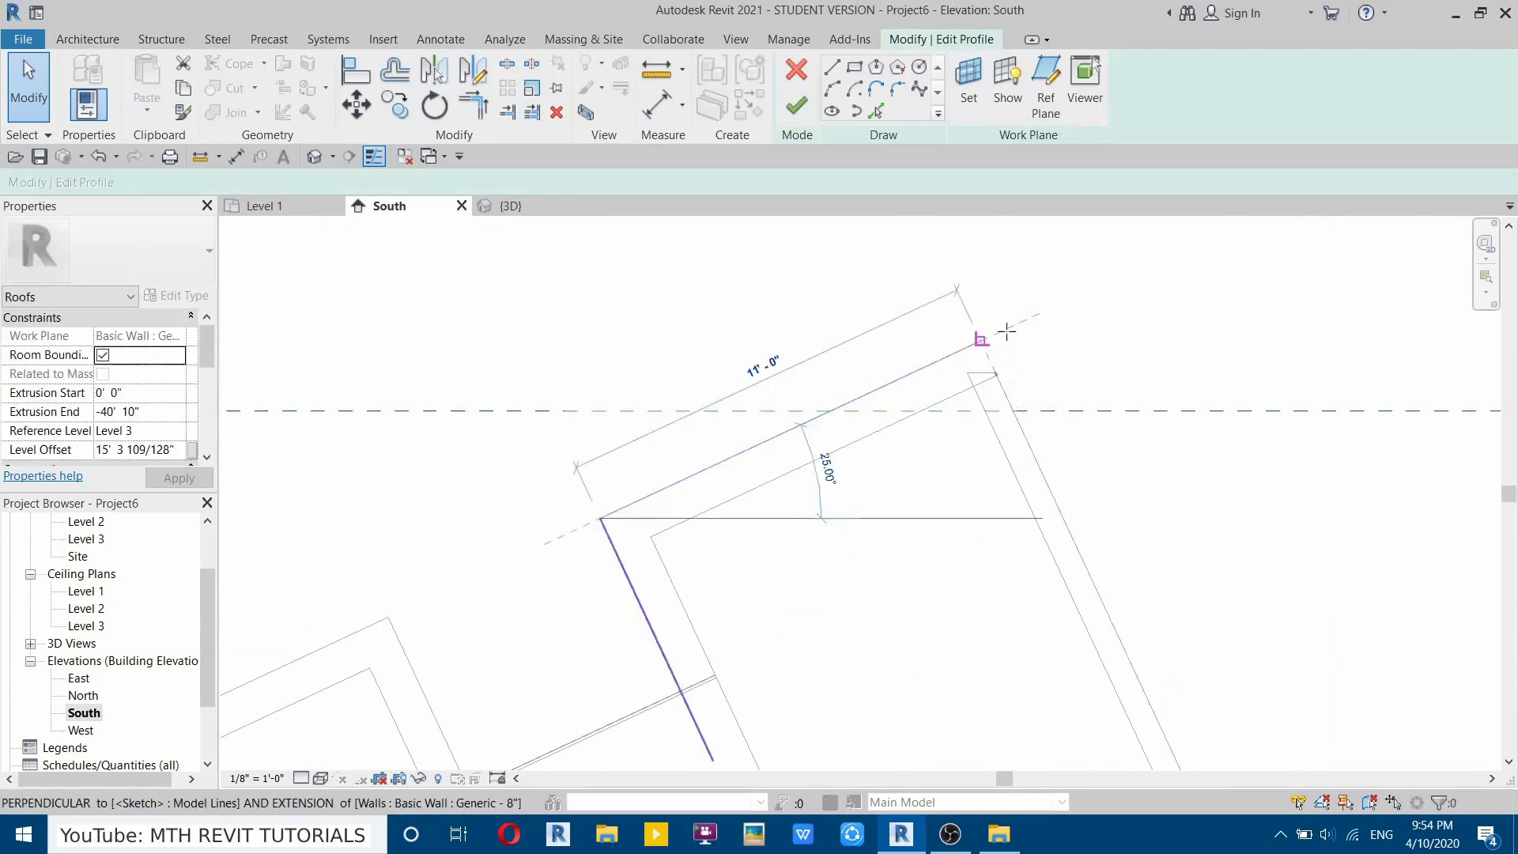
click(1028, 318)
click(790, 106)
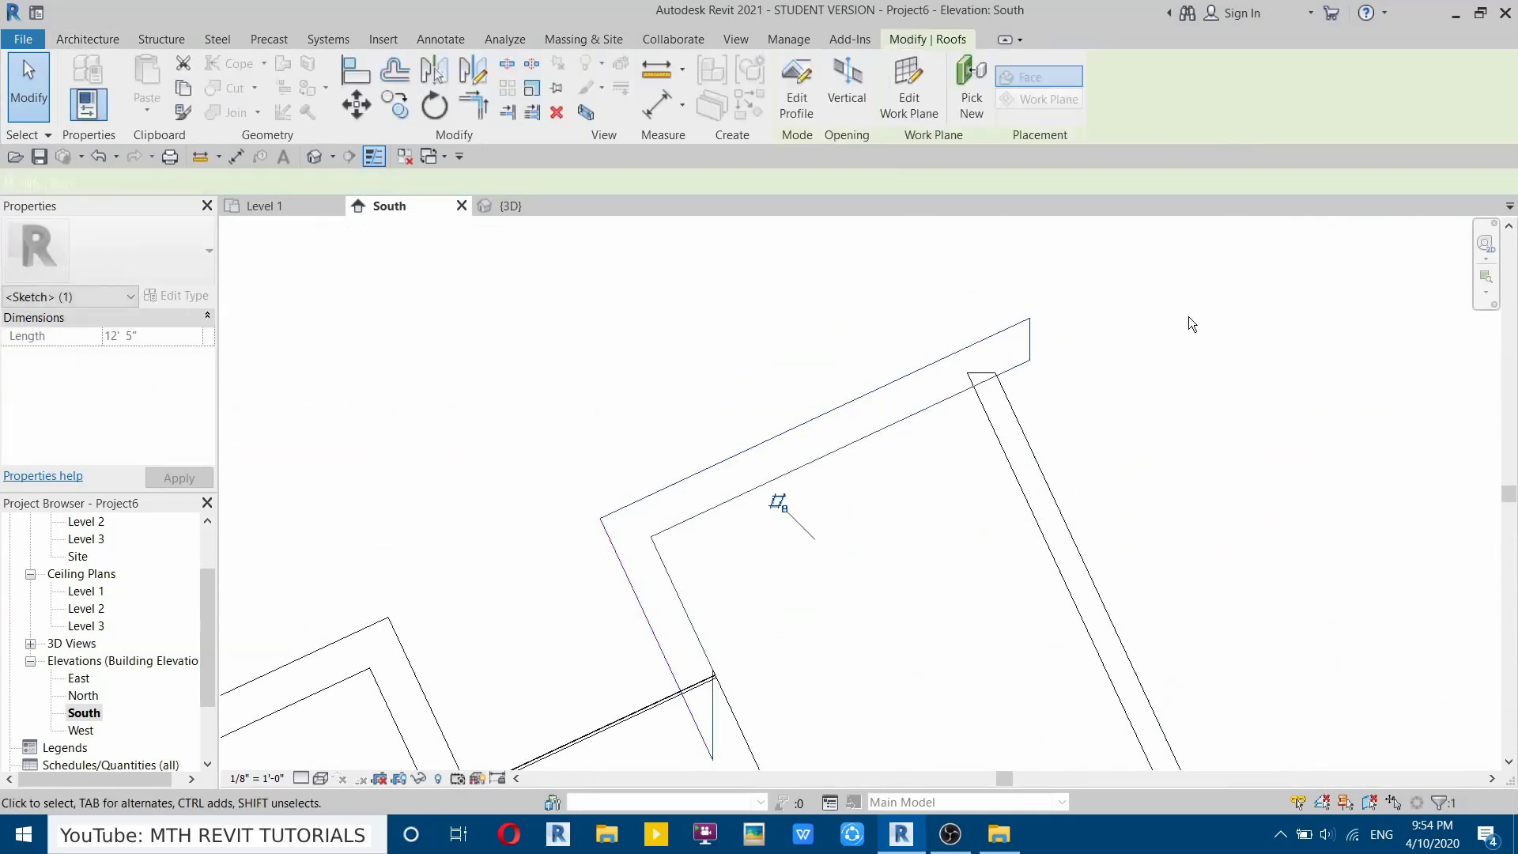
click(1188, 317)
Create an in-place model in the Walls category, accepting the suggested name Walls 1.
scroll(1036, 352, down, 5)
middle_drag(584, 464, 685, 293)
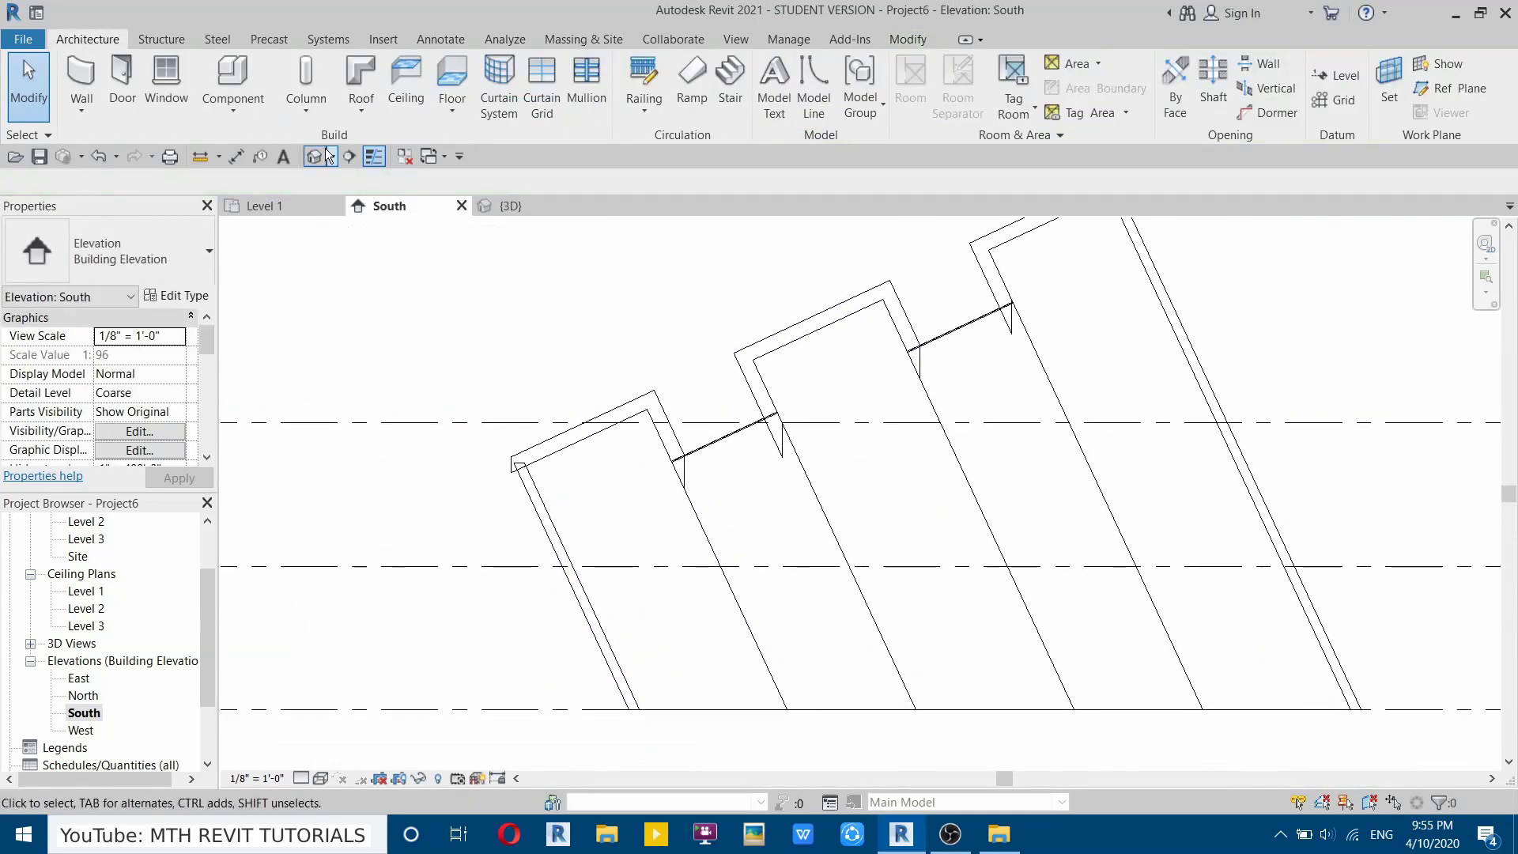
click(256, 108)
click(254, 197)
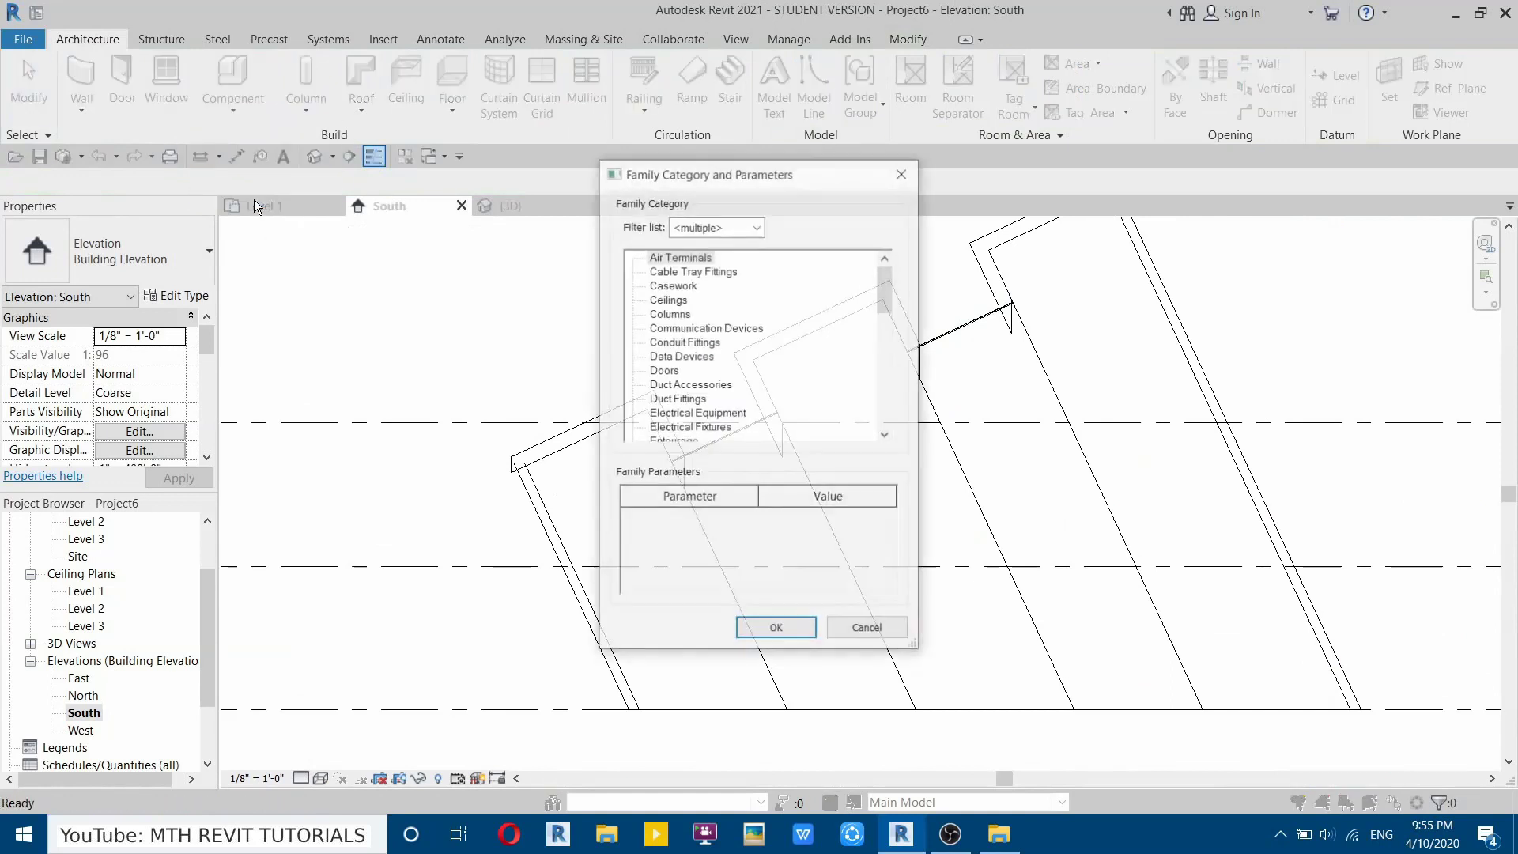
drag(891, 292, 891, 426)
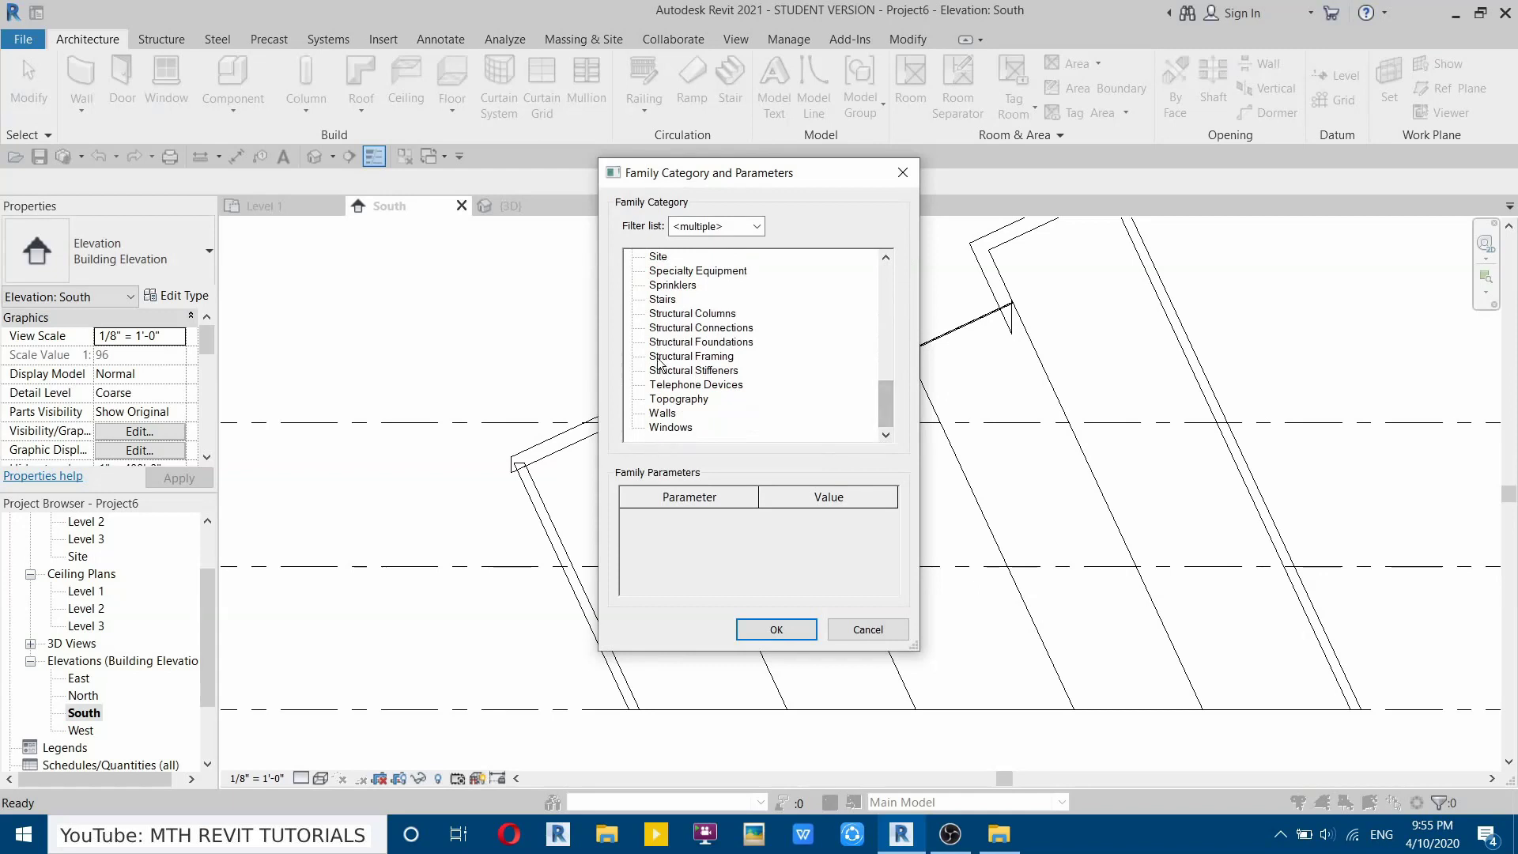
click(774, 630)
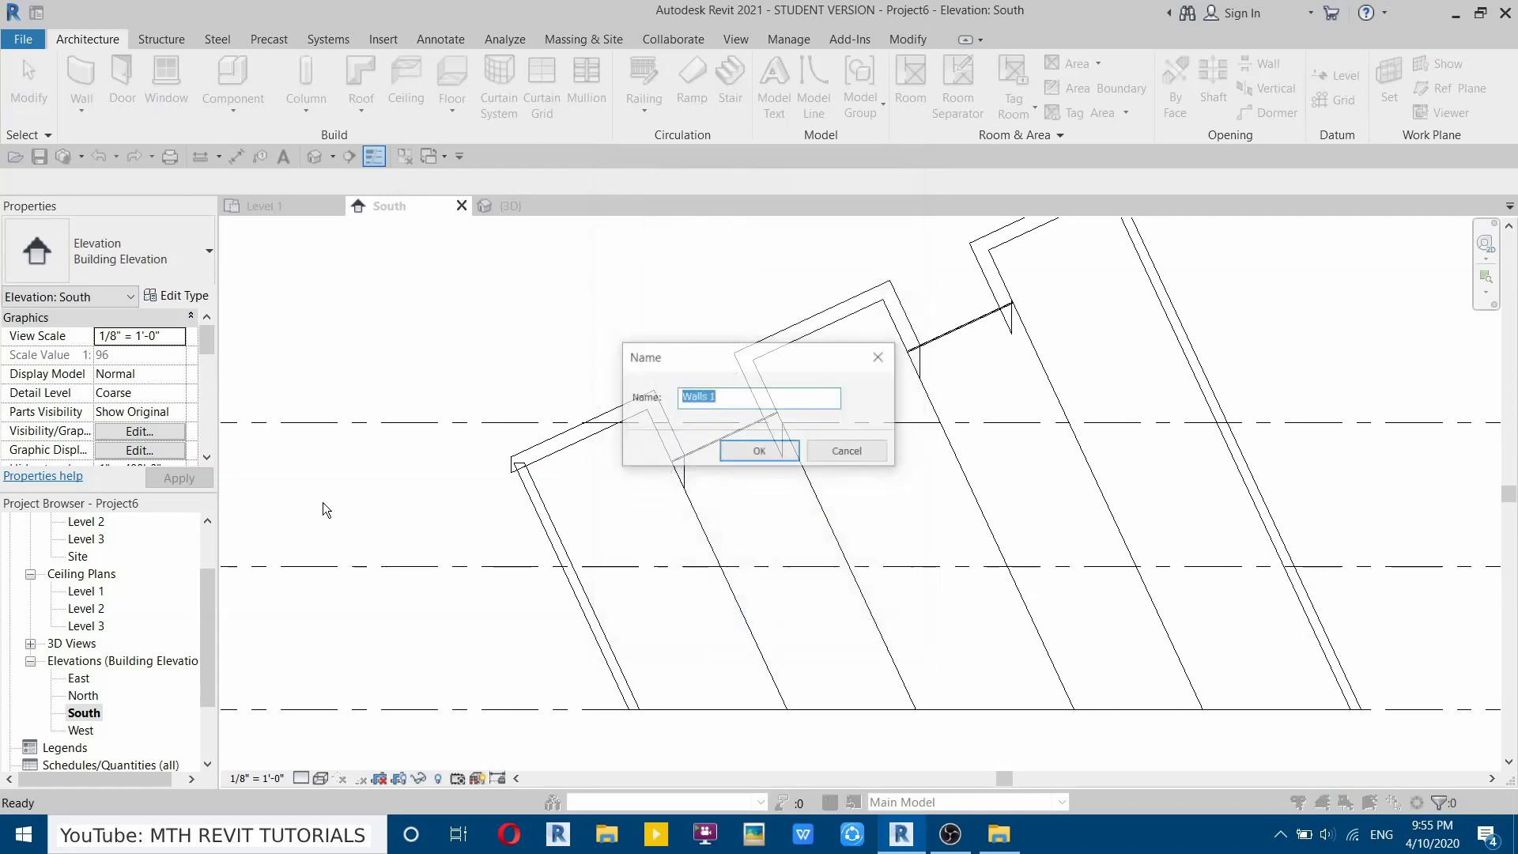
click(752, 455)
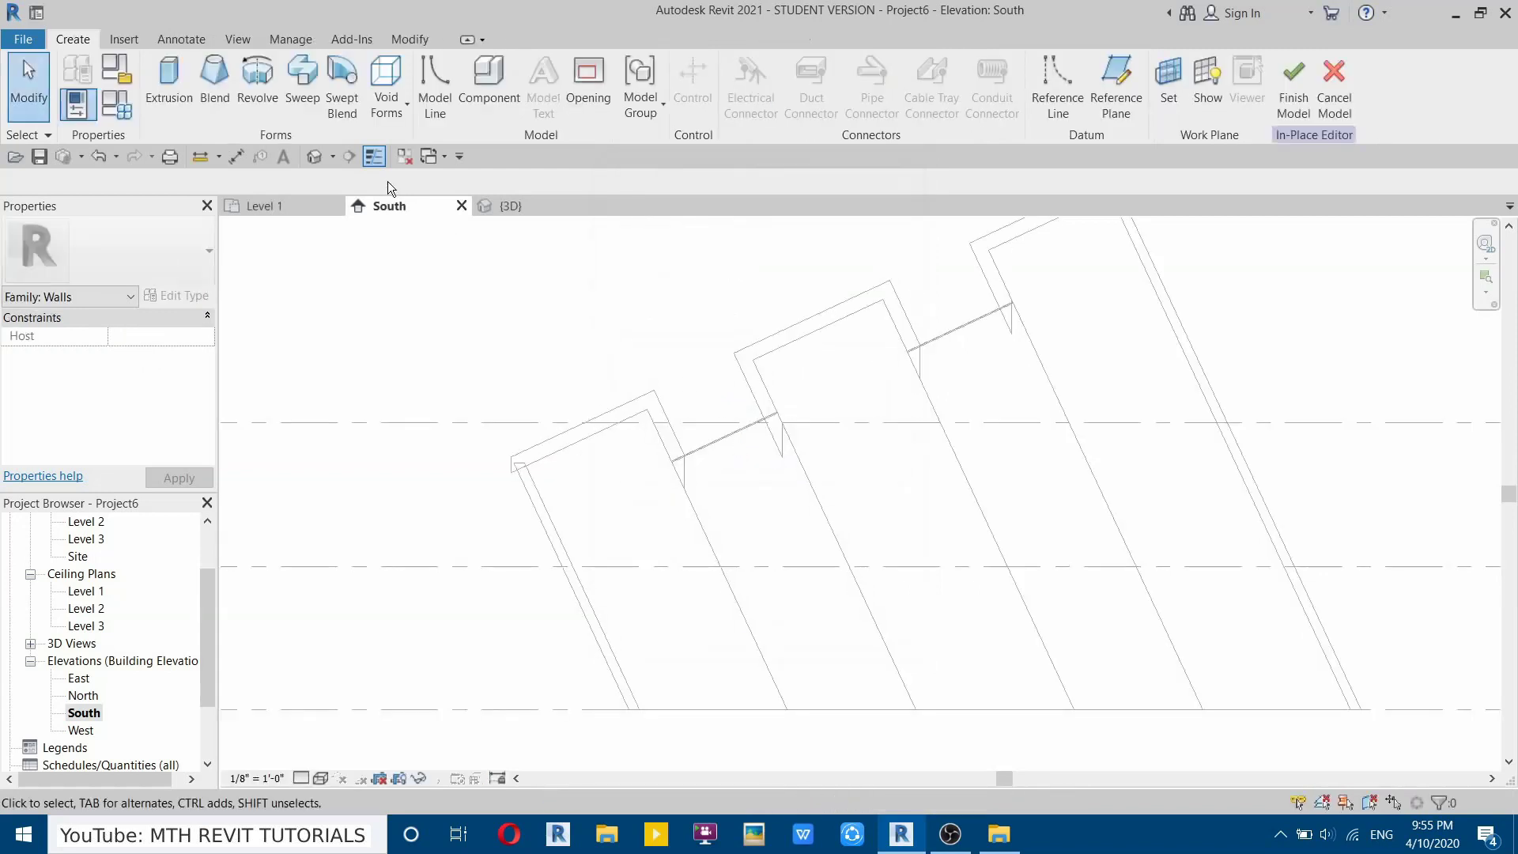
Start a void extrusion, picking the front face of the shortest stripe's roof as its work plane.
click(383, 97)
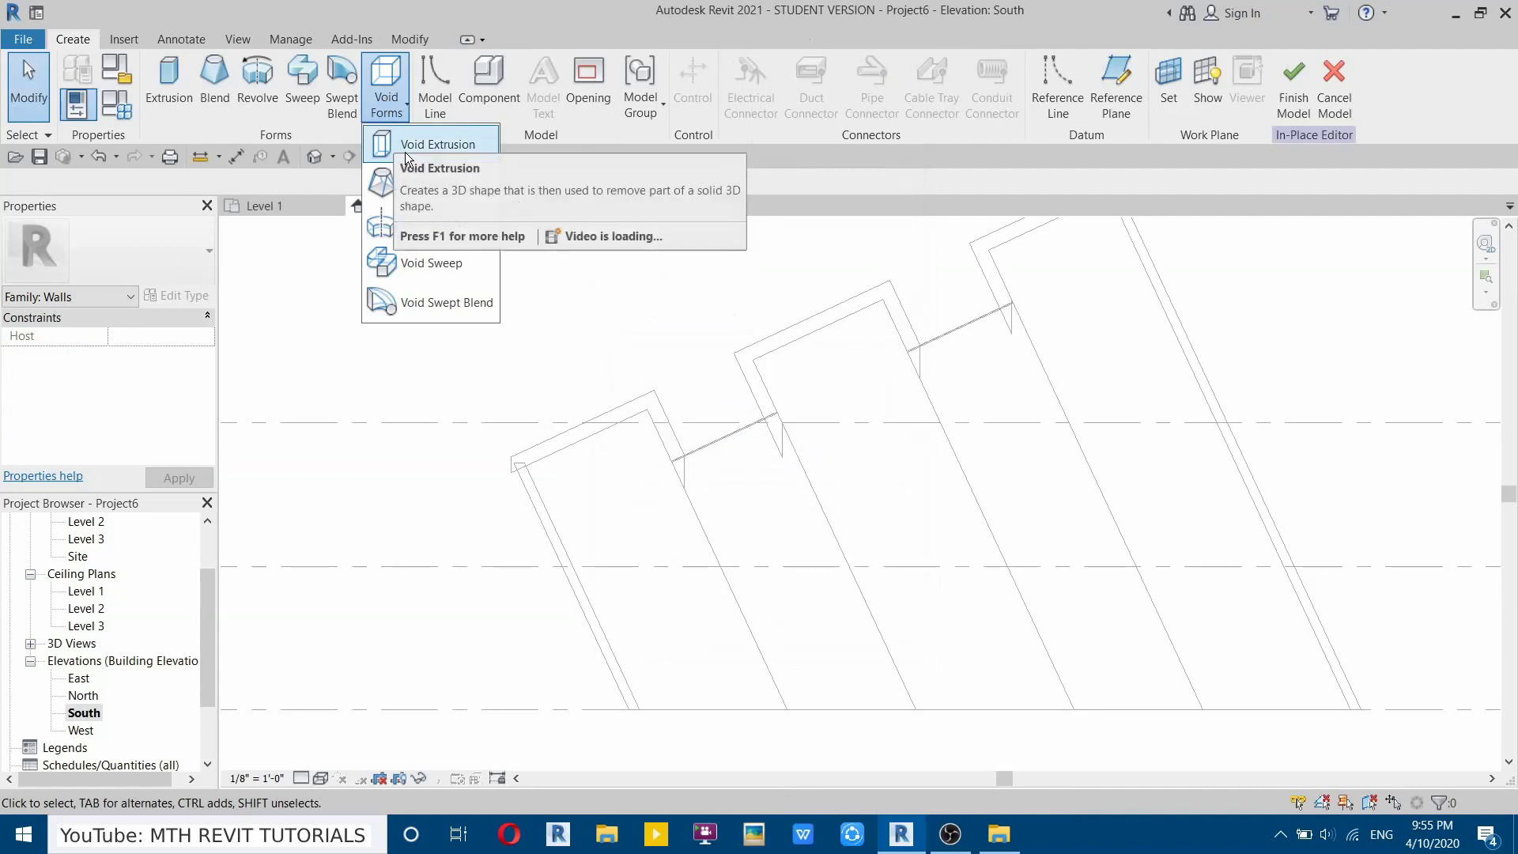
click(408, 145)
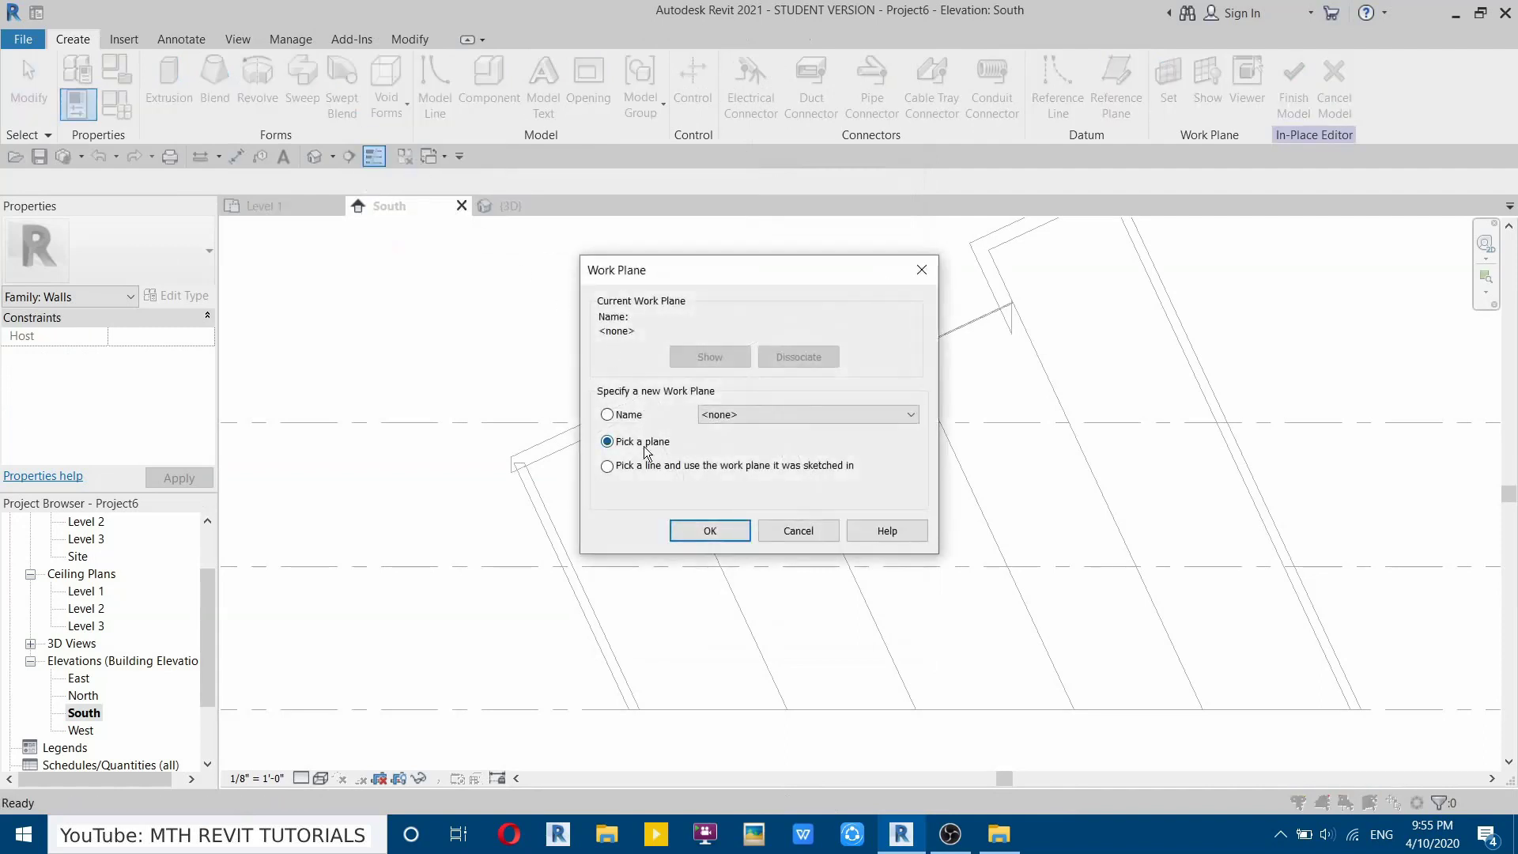
click(724, 528)
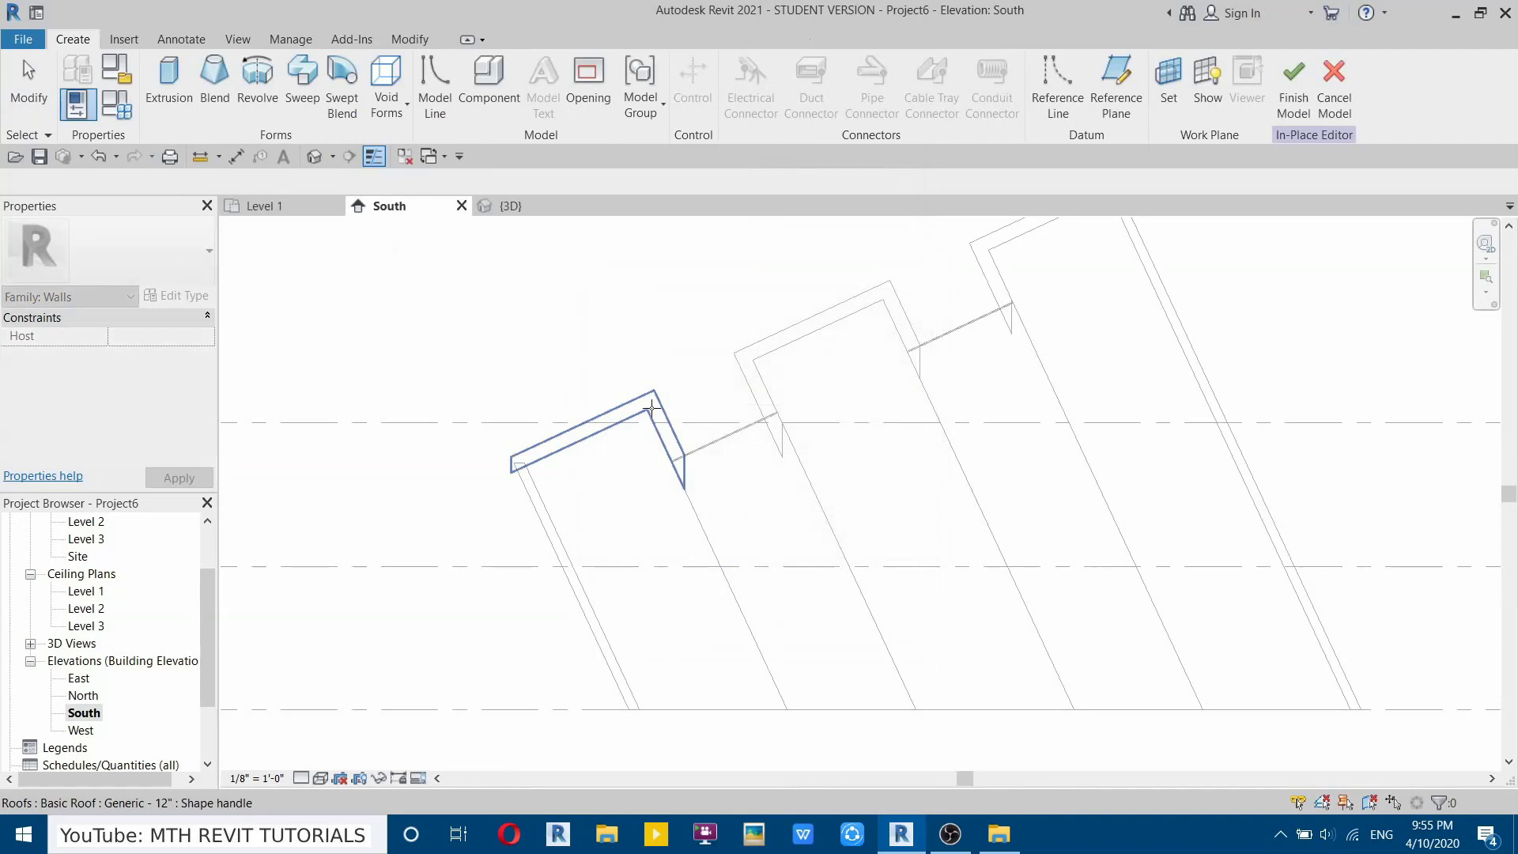
click(652, 402)
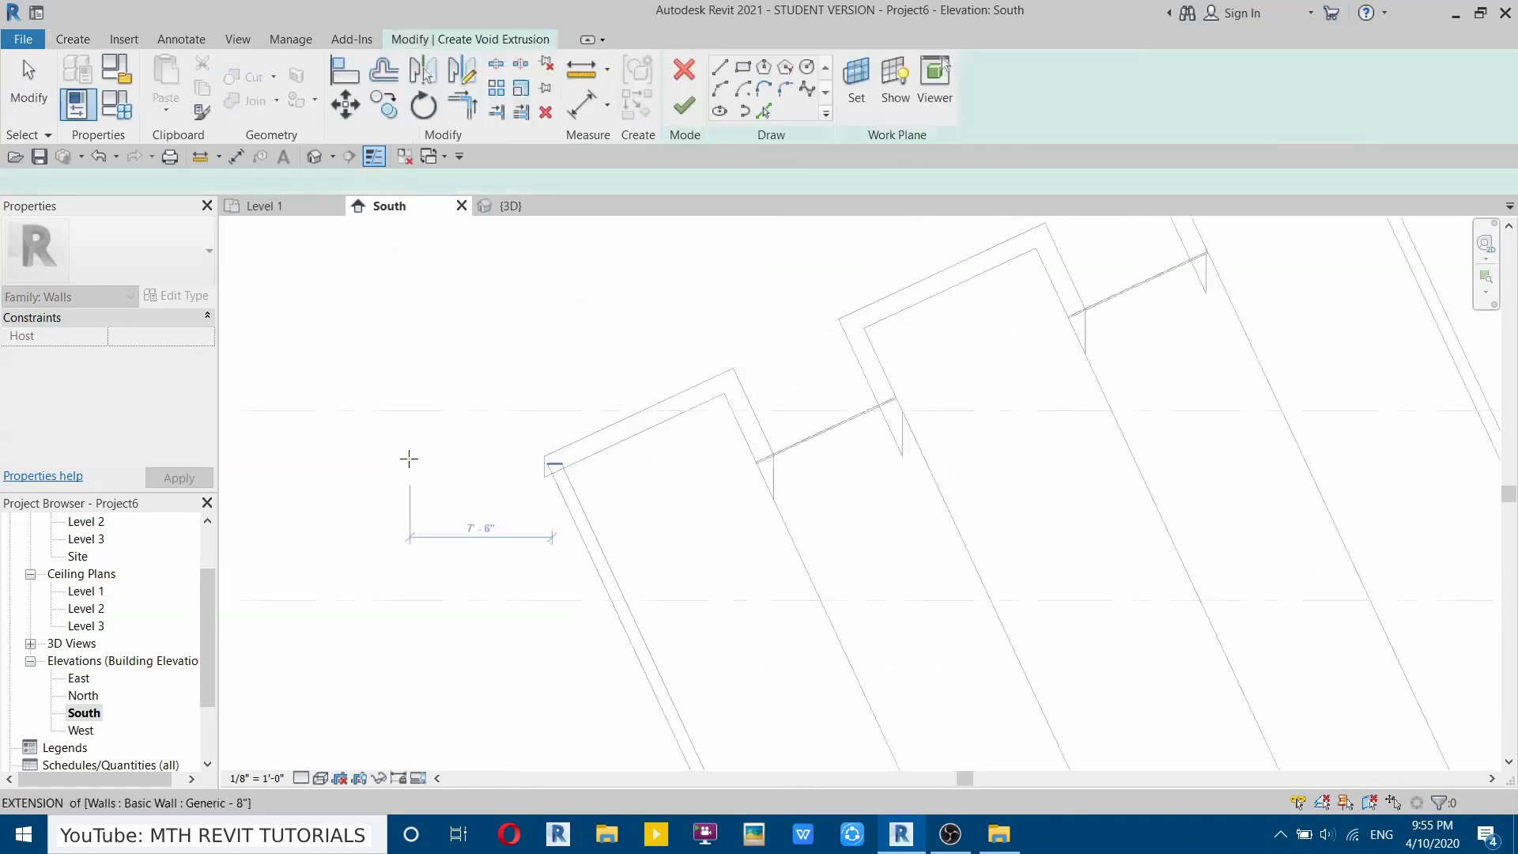
Sketch a closed four-sided void loop at the shortest roof's outer end, with one side along the leaning wall's outer face.
scroll(667, 438, up, 4)
click(601, 508)
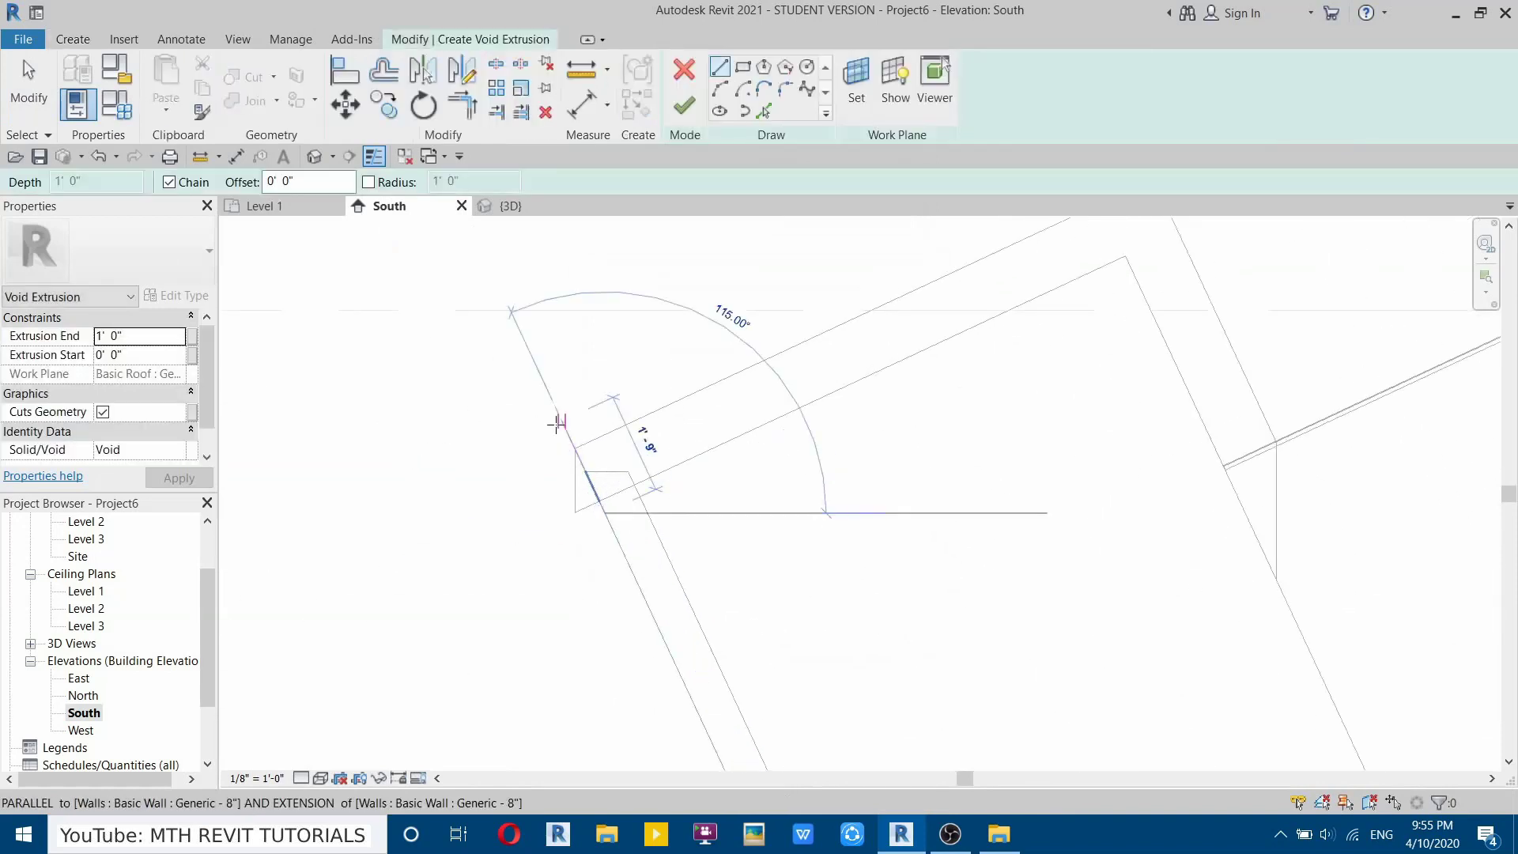
click(563, 421)
click(459, 448)
click(481, 551)
click(605, 518)
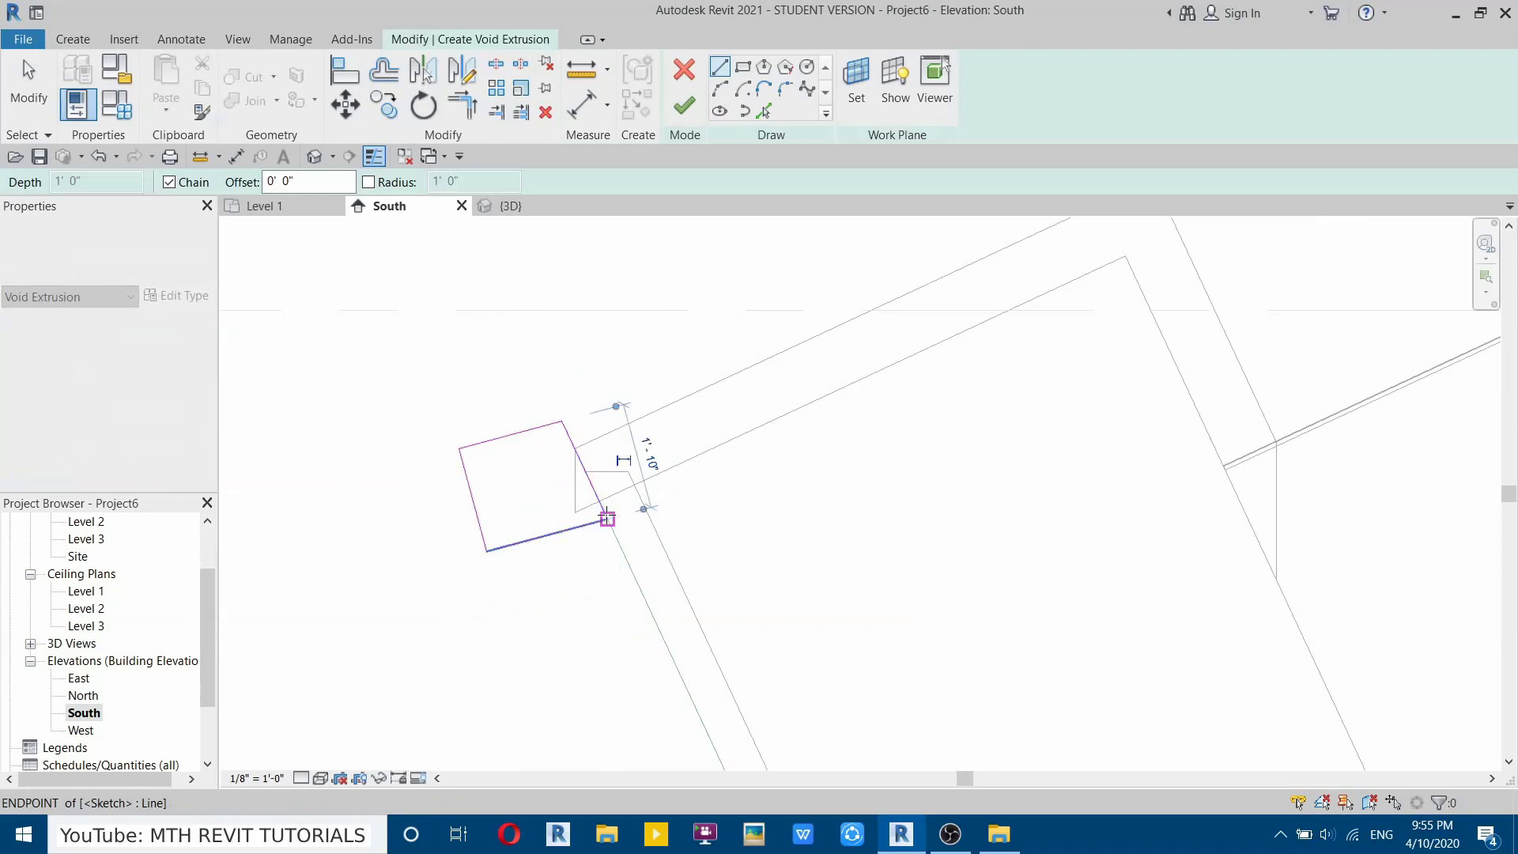
Sketch a closed void loop below the lower sloped glazing, following its top edge between the shortest and middle stripes.
scroll(509, 523, down, 5)
scroll(644, 508, up, 3)
scroll(613, 530, up, 2)
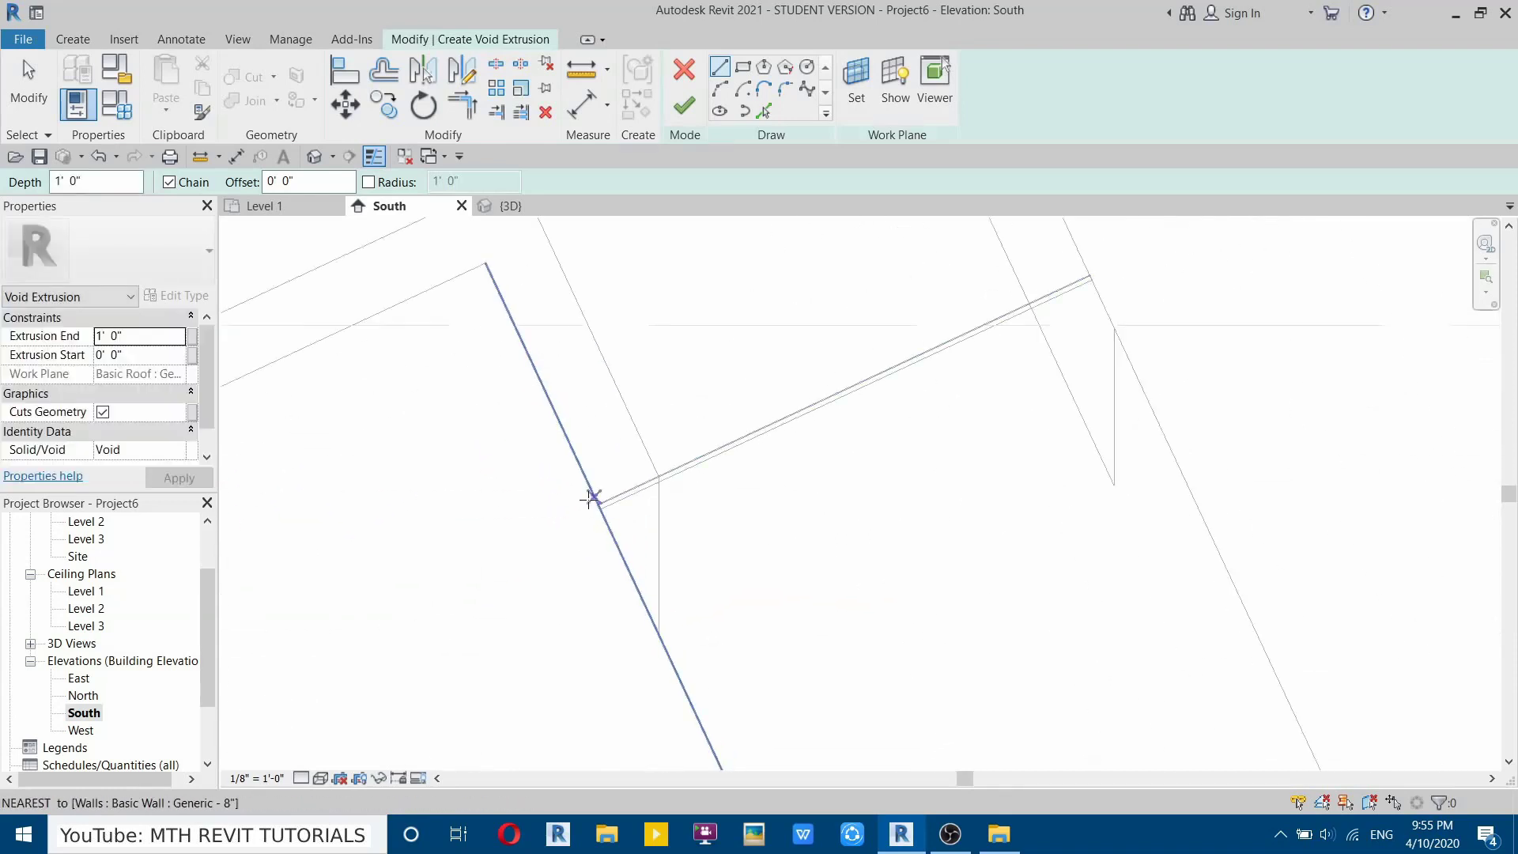
click(602, 508)
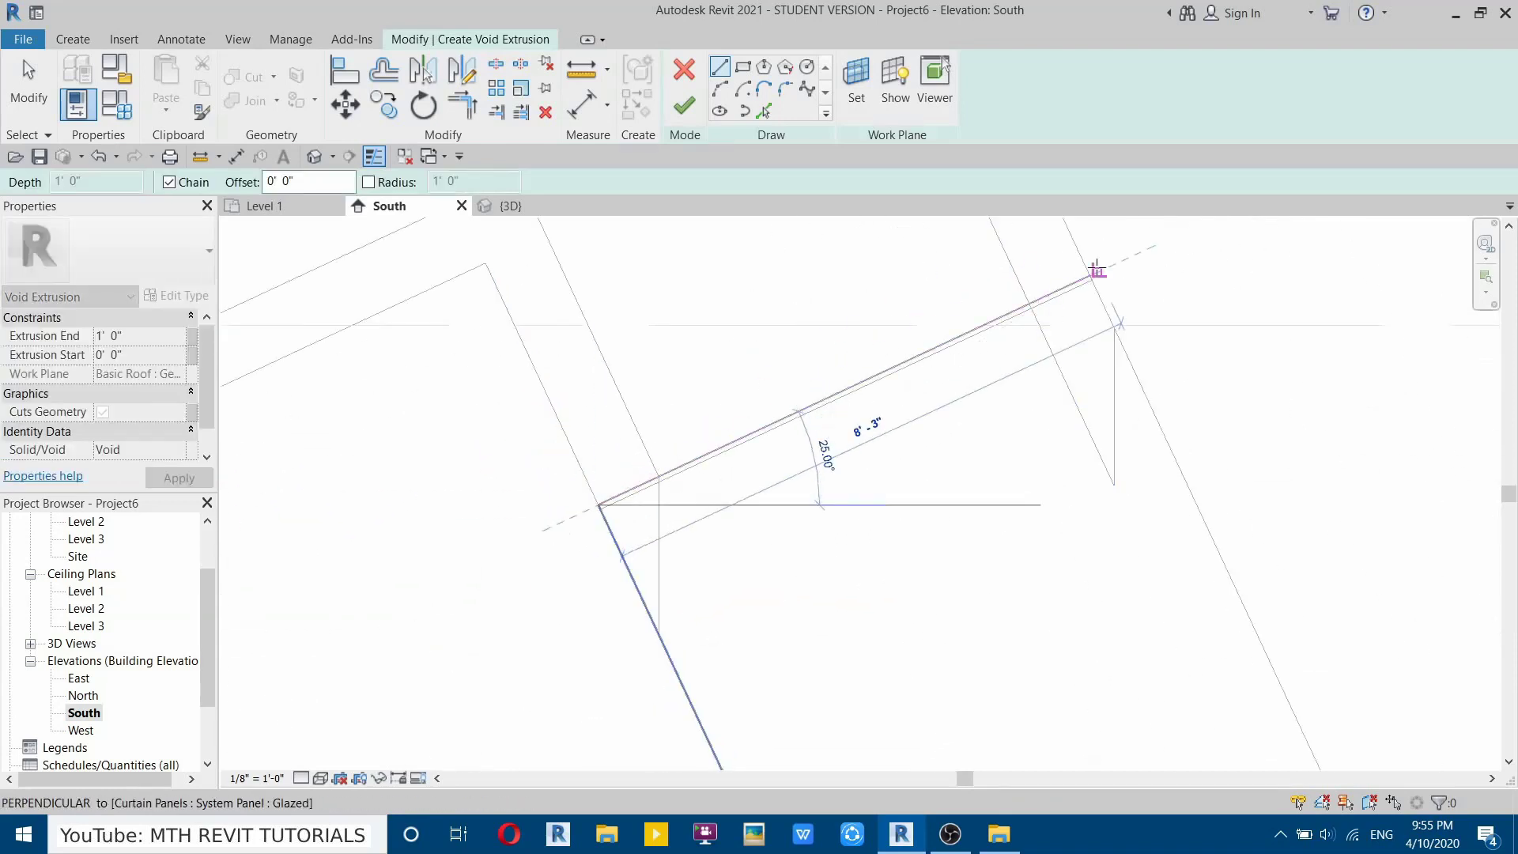
click(1097, 270)
click(1174, 457)
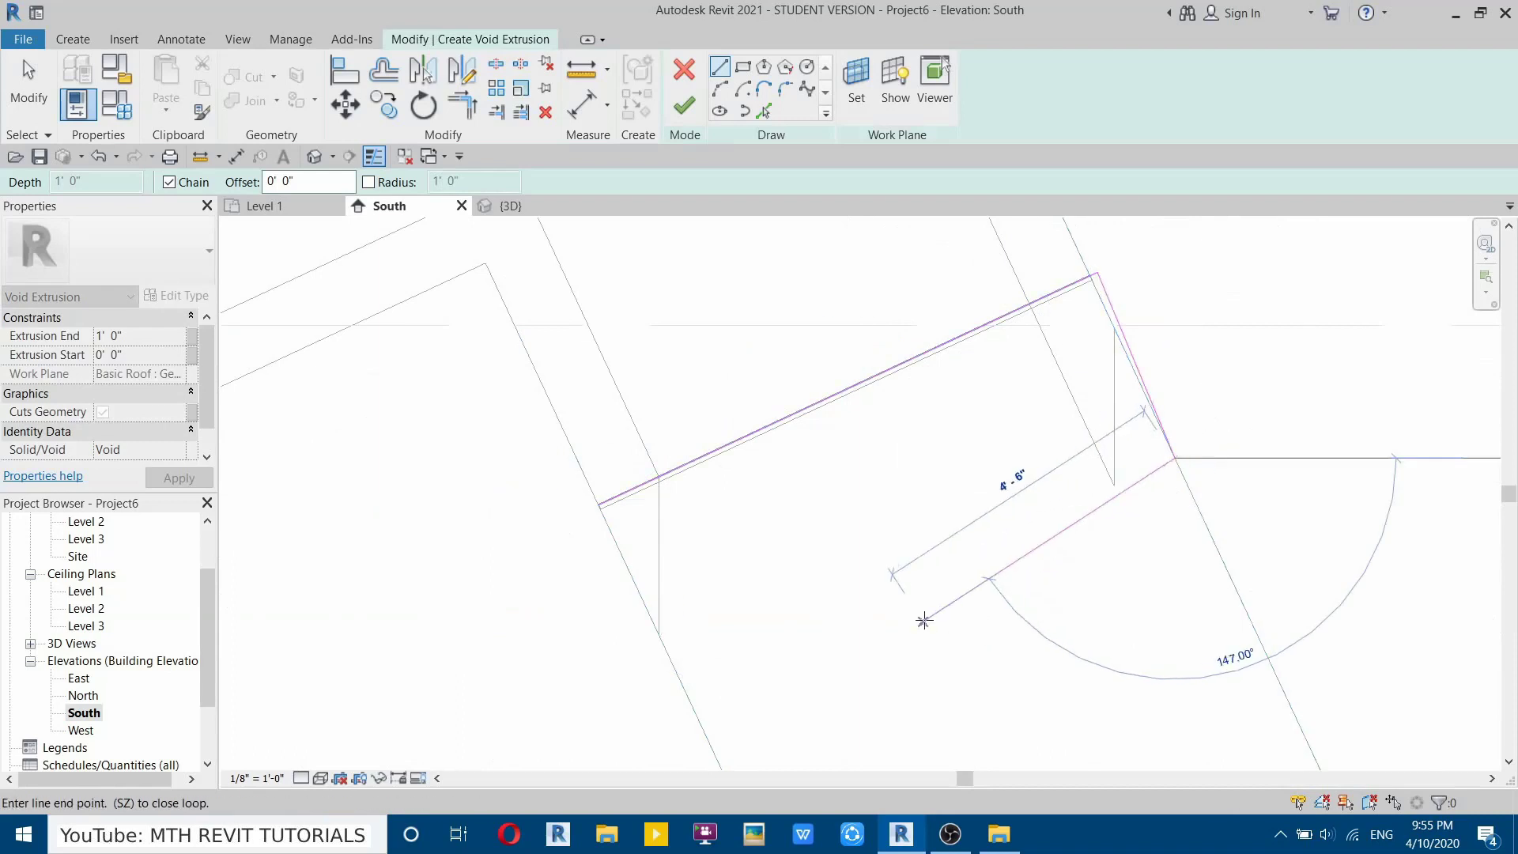
click(923, 621)
click(670, 667)
click(603, 509)
Sketch a closed void loop below the upper sloped glazing, between the middle and tallest stripes.
scroll(772, 464, down, 4)
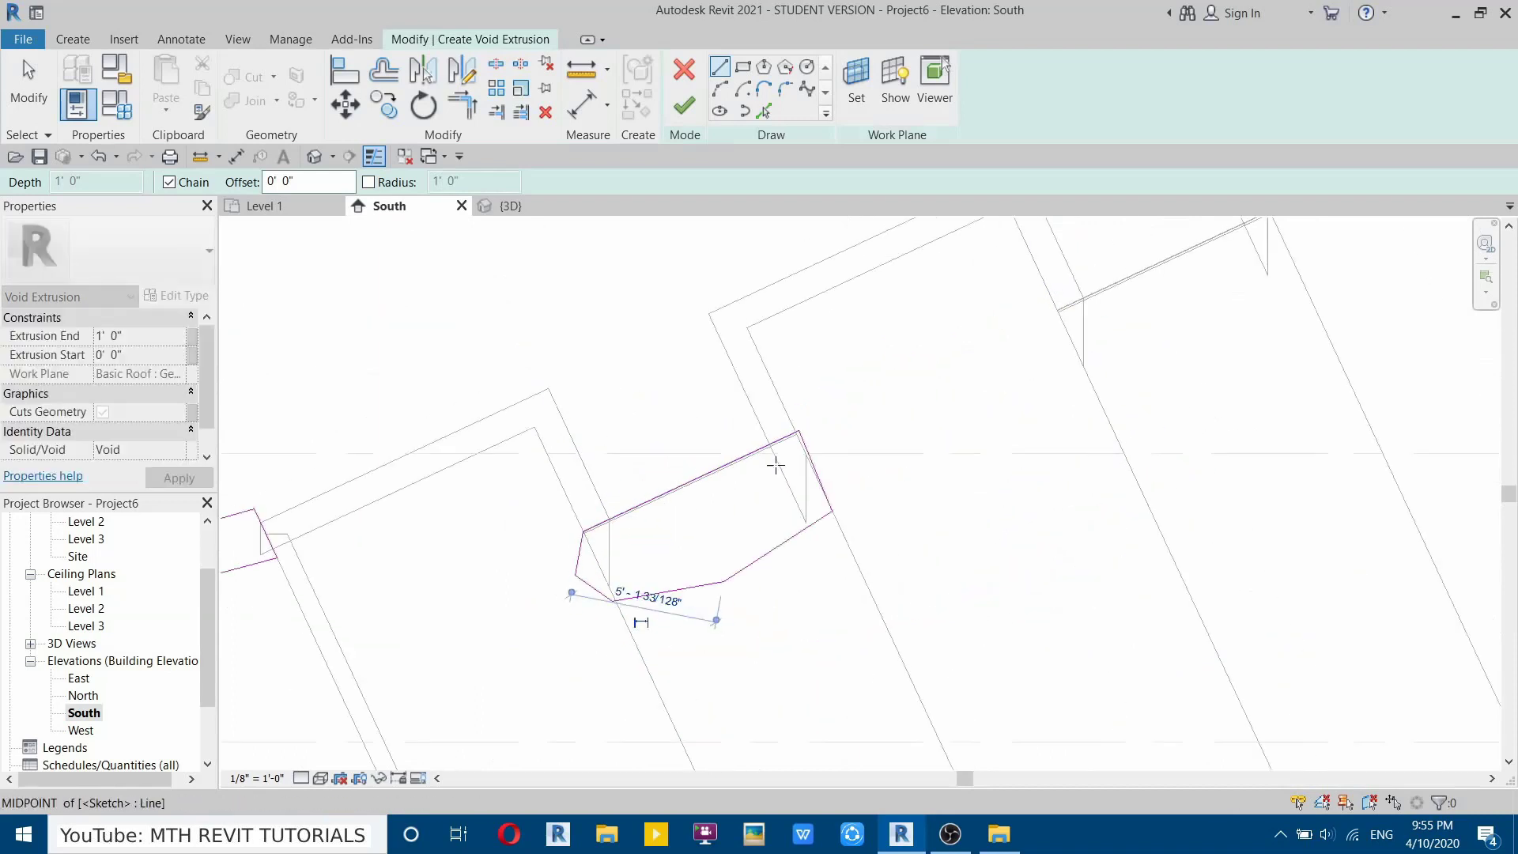
scroll(794, 457, up, 3)
click(723, 436)
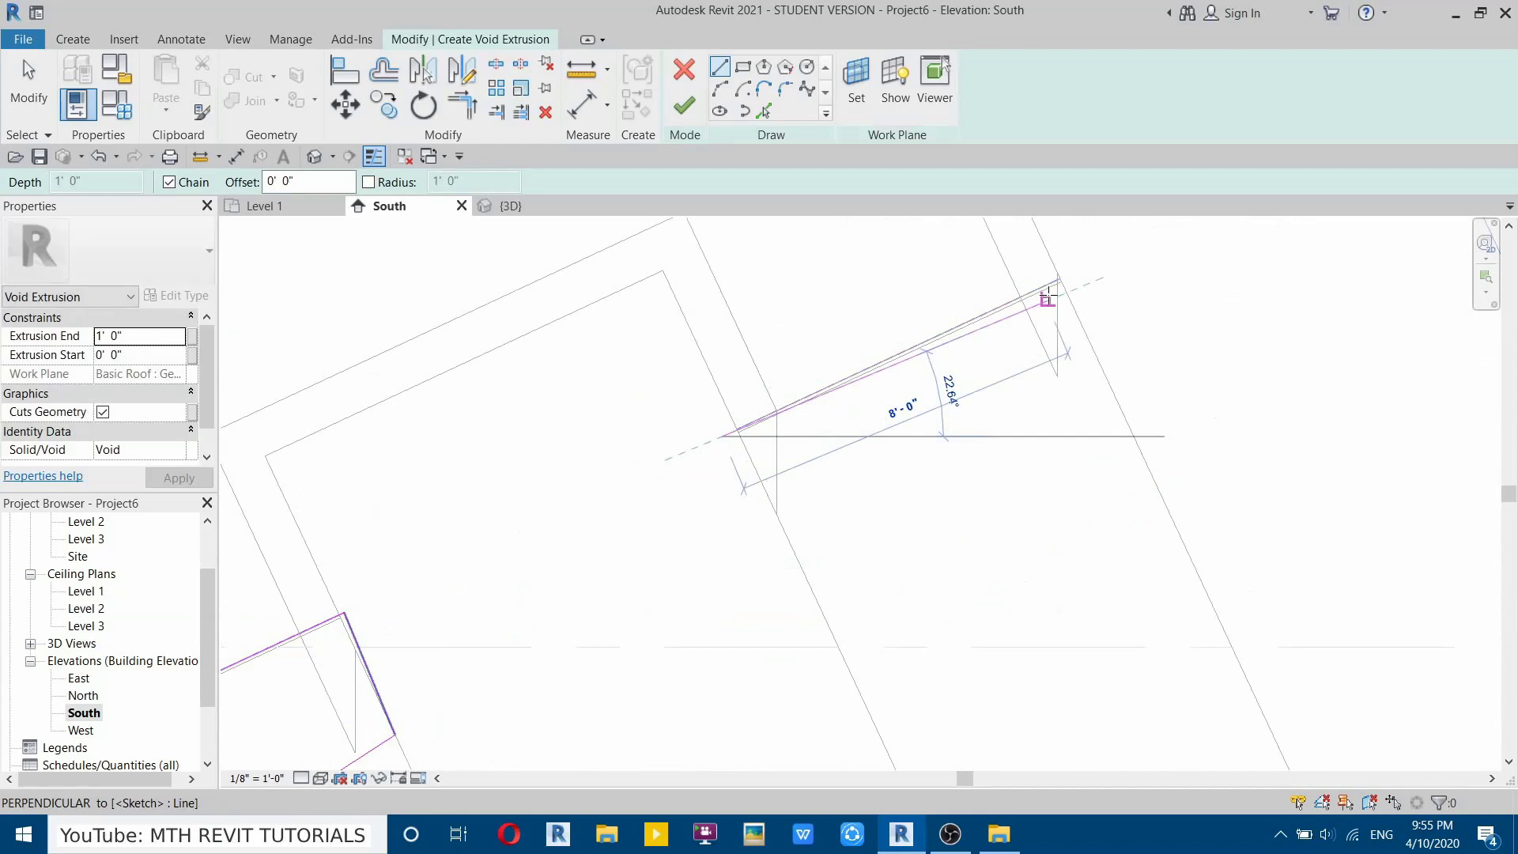
click(1077, 270)
click(1140, 398)
click(902, 617)
click(705, 536)
click(722, 435)
Sketch a closed four-sided void loop around the tallest roof's outer end, starting at the top of the leaning wall.
scroll(769, 439, down, 2)
middle_drag(799, 475, 470, 768)
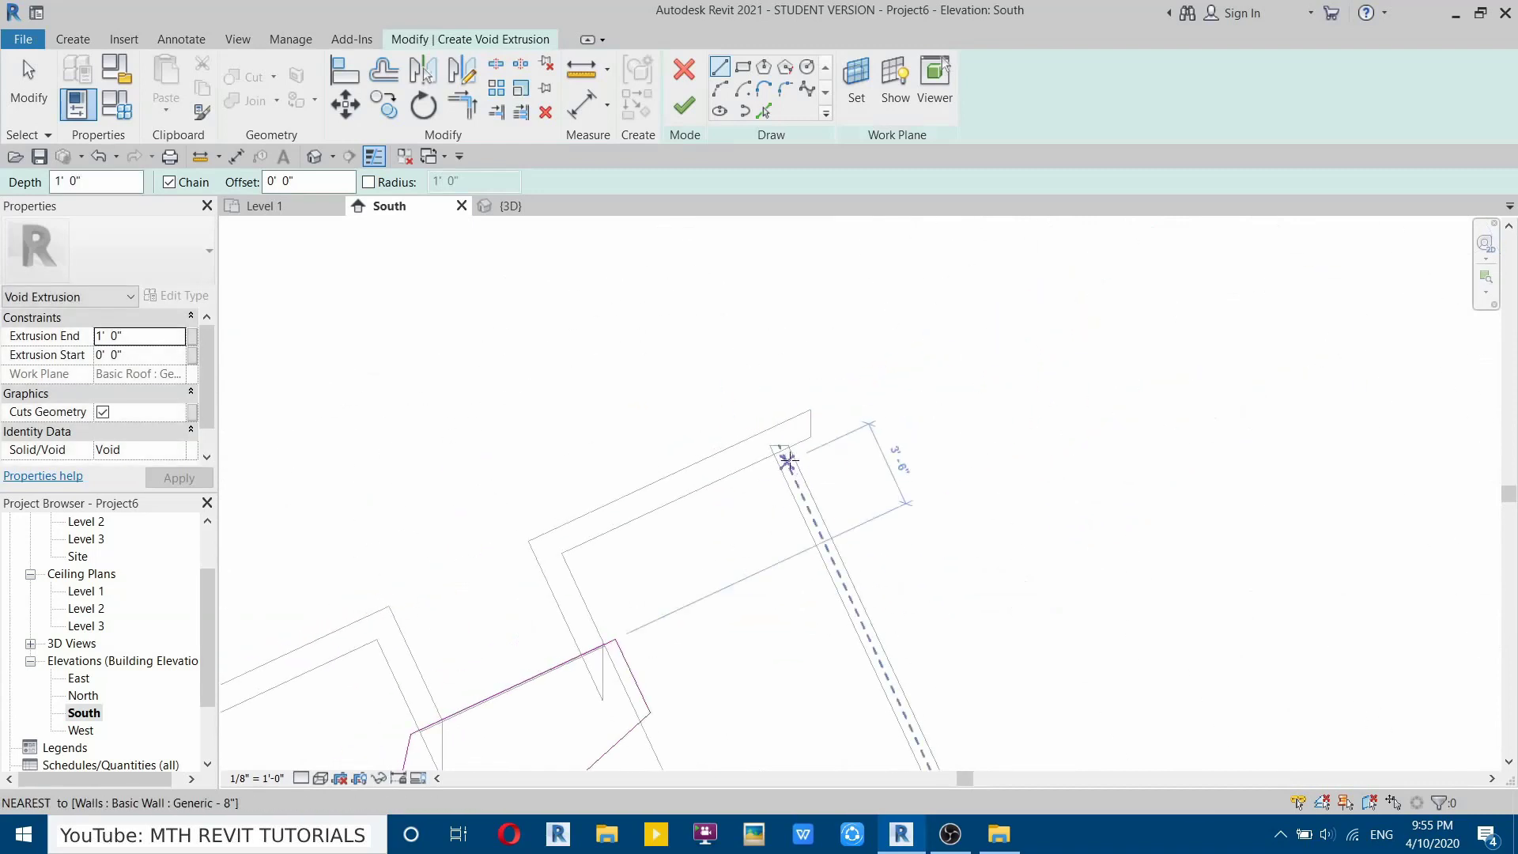
click(794, 459)
click(762, 390)
click(831, 359)
click(830, 471)
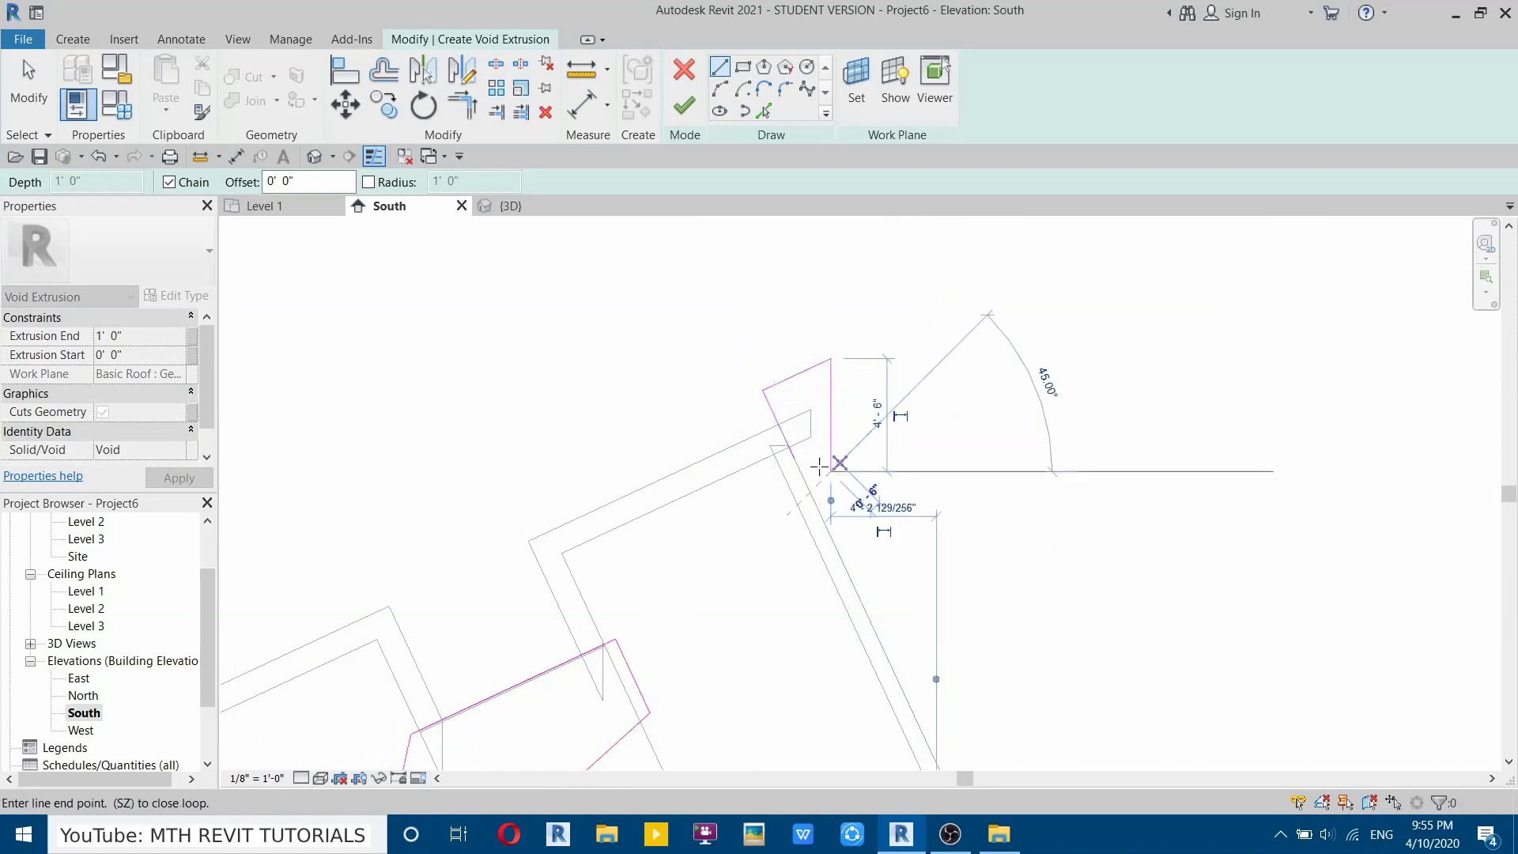
click(796, 461)
key(Escape)
Examine the four void sketch loops against the roof ends, wall faces and glazing edges.
scroll(836, 433, down, 6)
scroll(681, 541, up, 5)
scroll(667, 542, up, 2)
scroll(871, 562, up, 3)
scroll(617, 474, down, 6)
scroll(632, 605, up, 2)
scroll(640, 593, down, 1)
mouse_move(375, 298)
mouse_down()
mouse_move(907, 504)
mouse_move(1088, 614)
mouse_up()
scroll(535, 555, up, 4)
key(Escape)
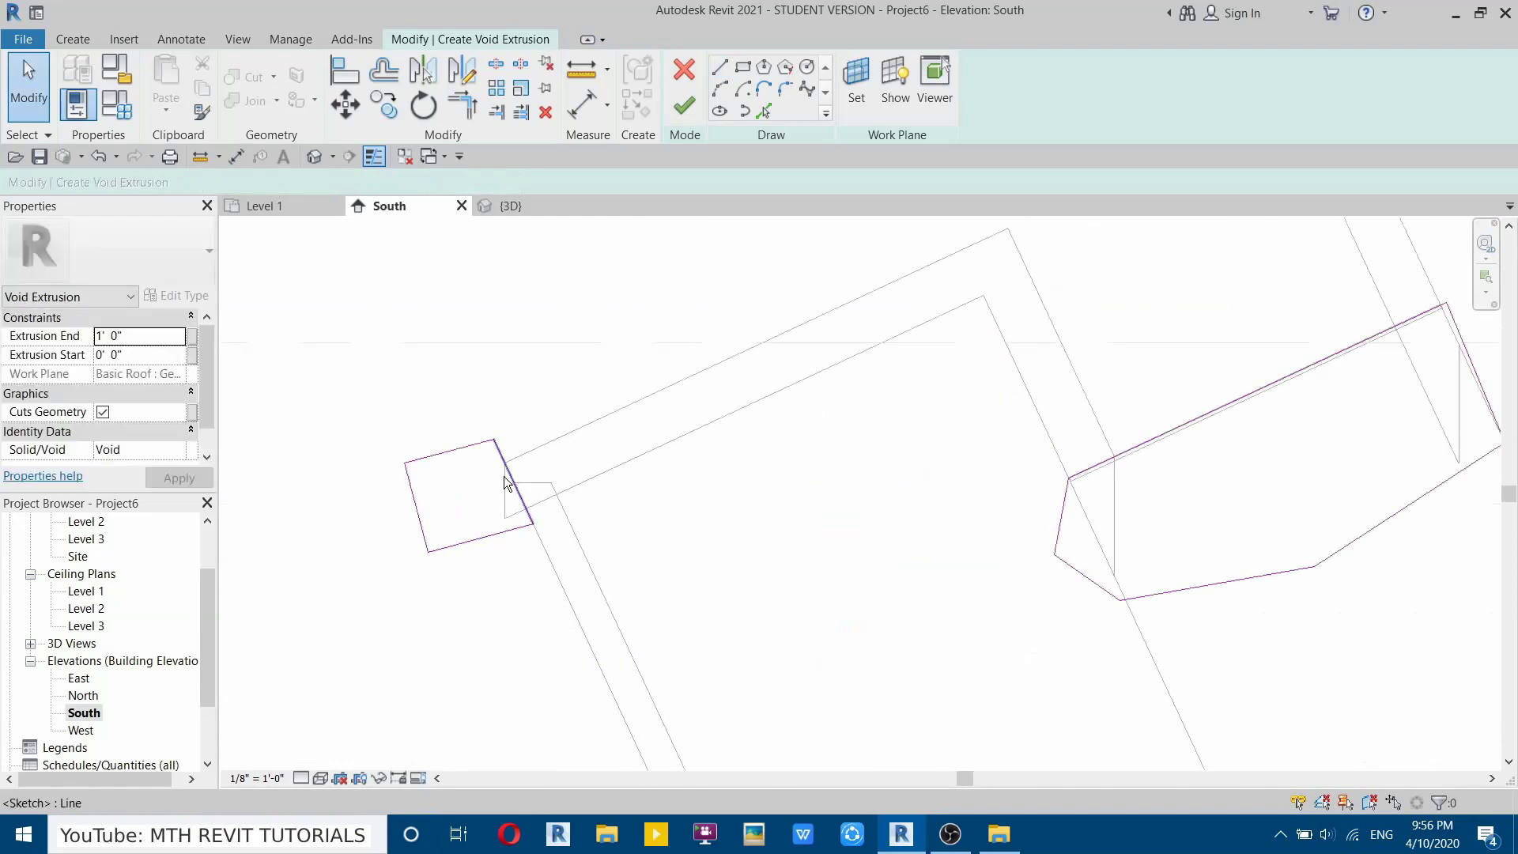
scroll(665, 668, down, 3)
scroll(641, 644, up, 4)
scroll(746, 504, down, 3)
scroll(917, 478, down, 2)
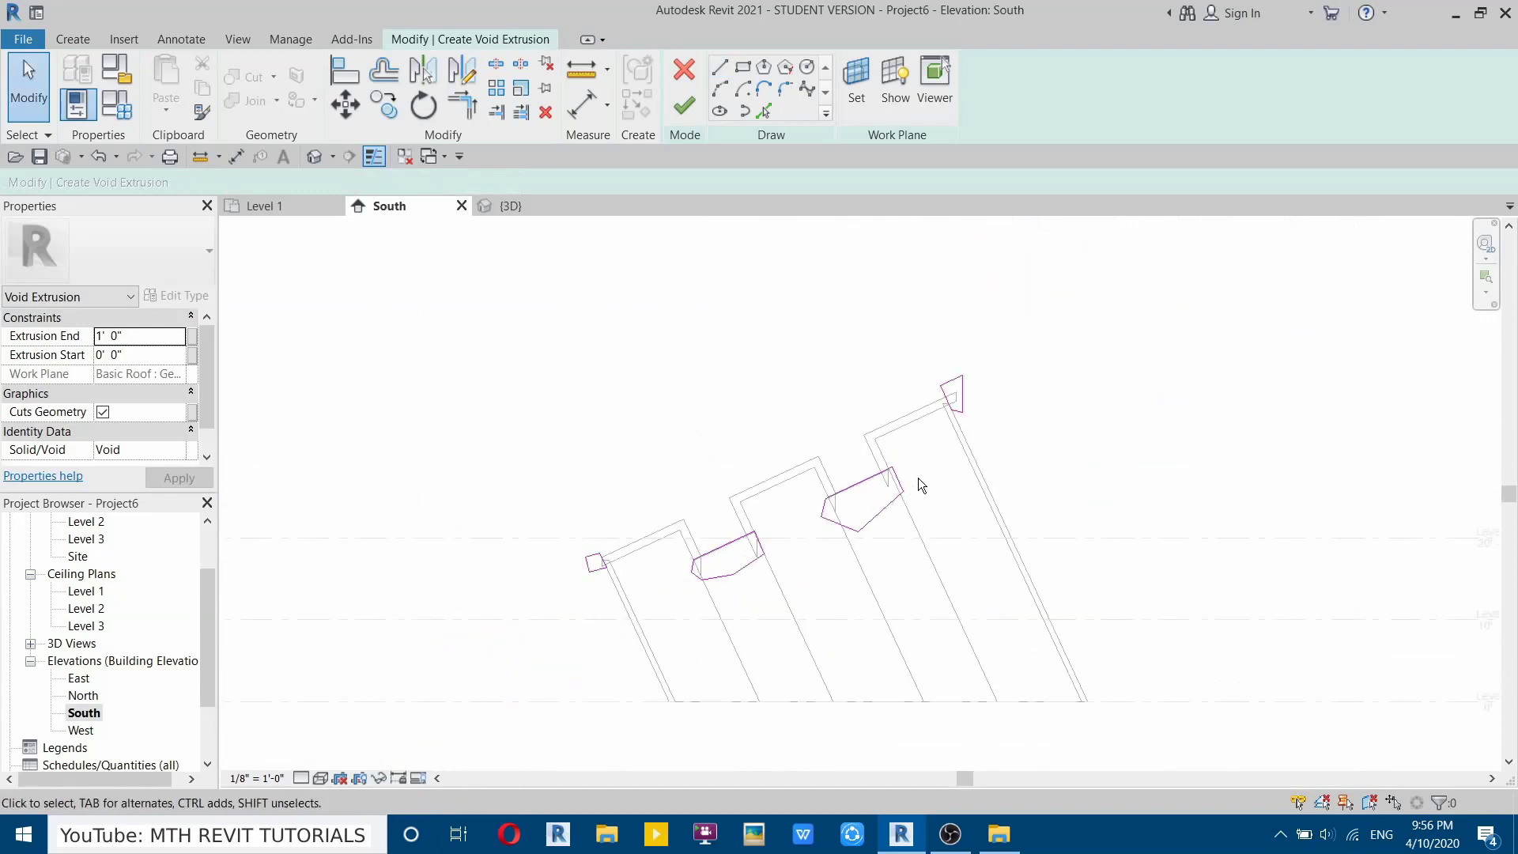
Finish the void extrusion sketch and select the resulting void in the 3D view.
click(680, 108)
click(316, 157)
shift+middle_drag(514, 433, 586, 622)
scroll(733, 522, up, 2)
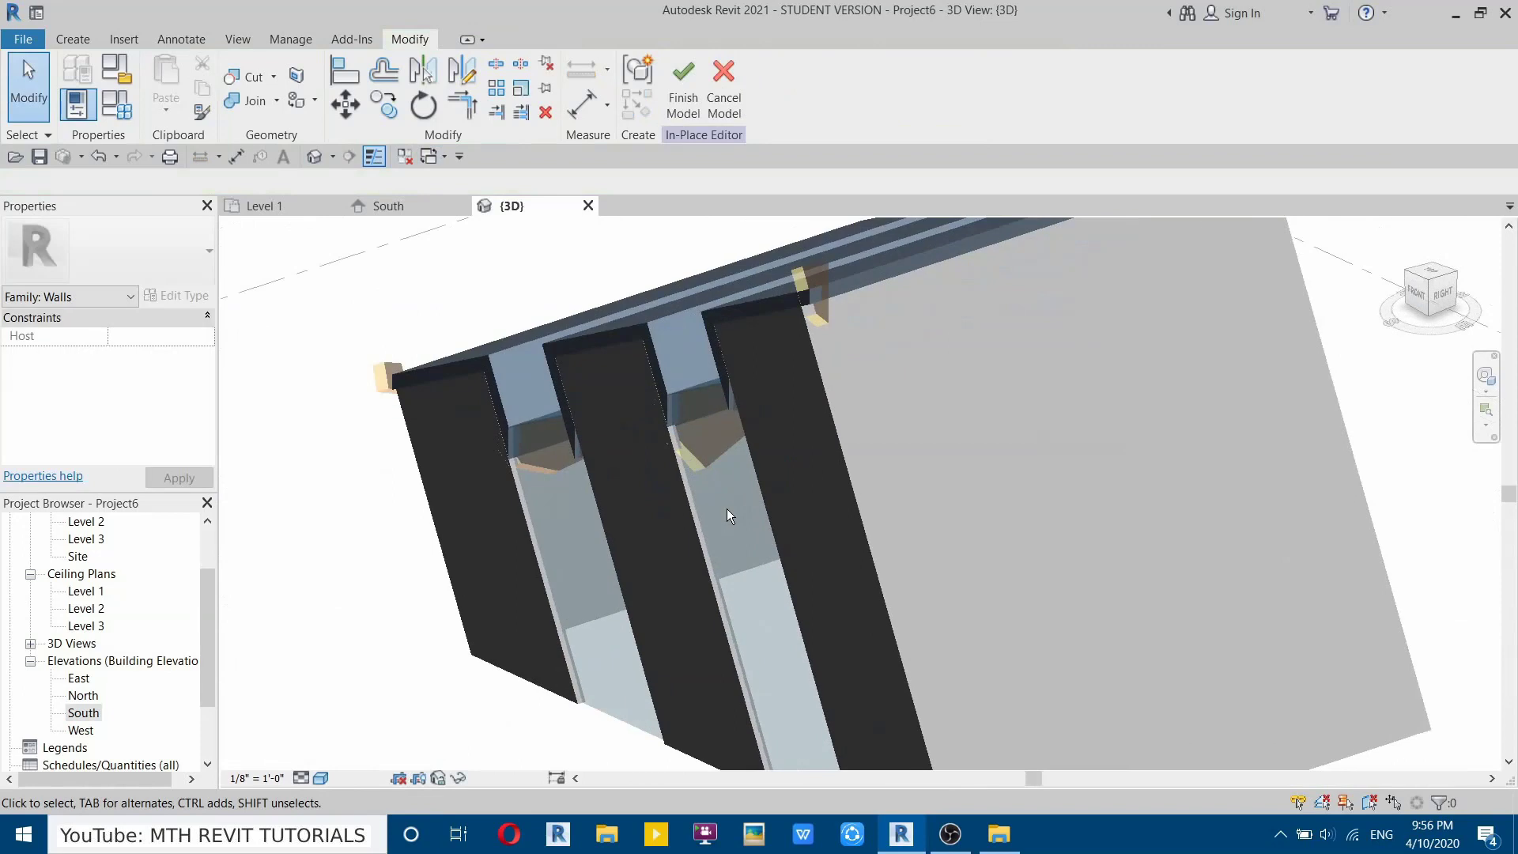
click(704, 461)
shift+middle_drag(703, 462, 925, 393)
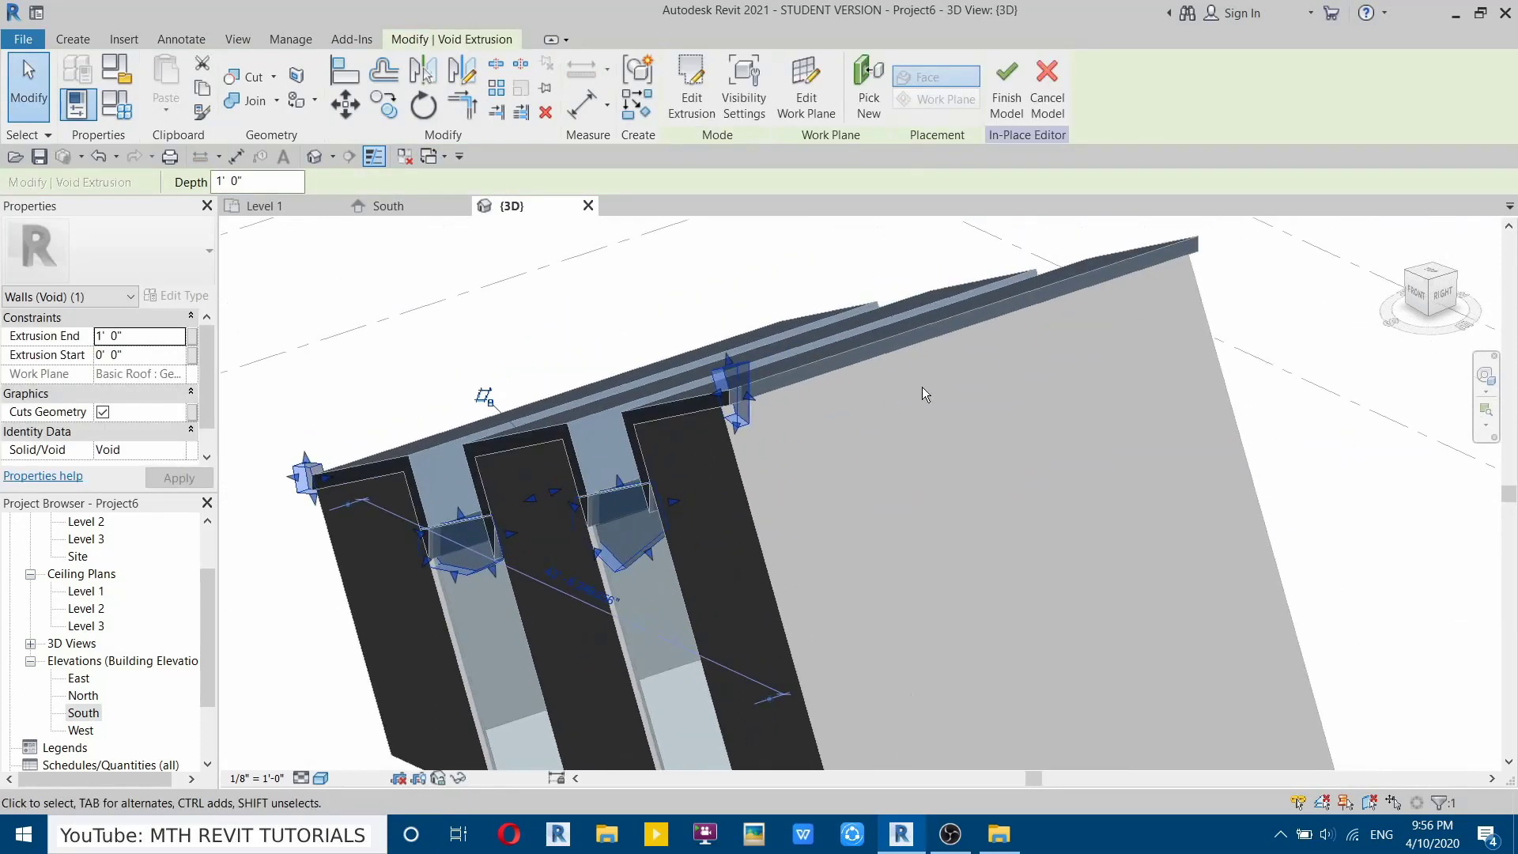
From the right side, stretch the void extrusion through the house's full depth, about 42' 11", and pull its other end slightly outward.
click(1437, 307)
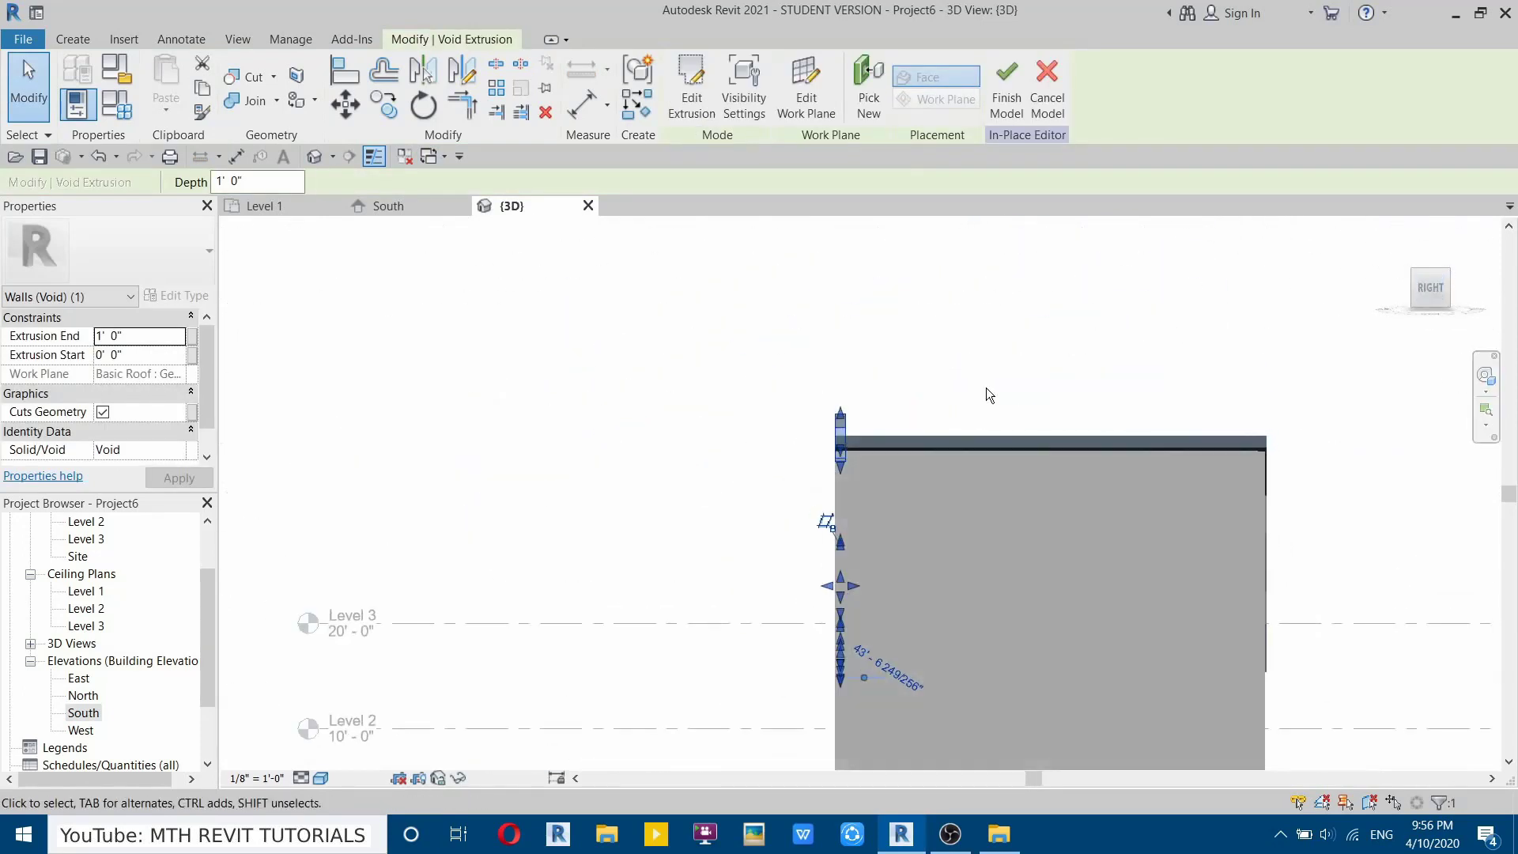
drag(872, 543, 1245, 559)
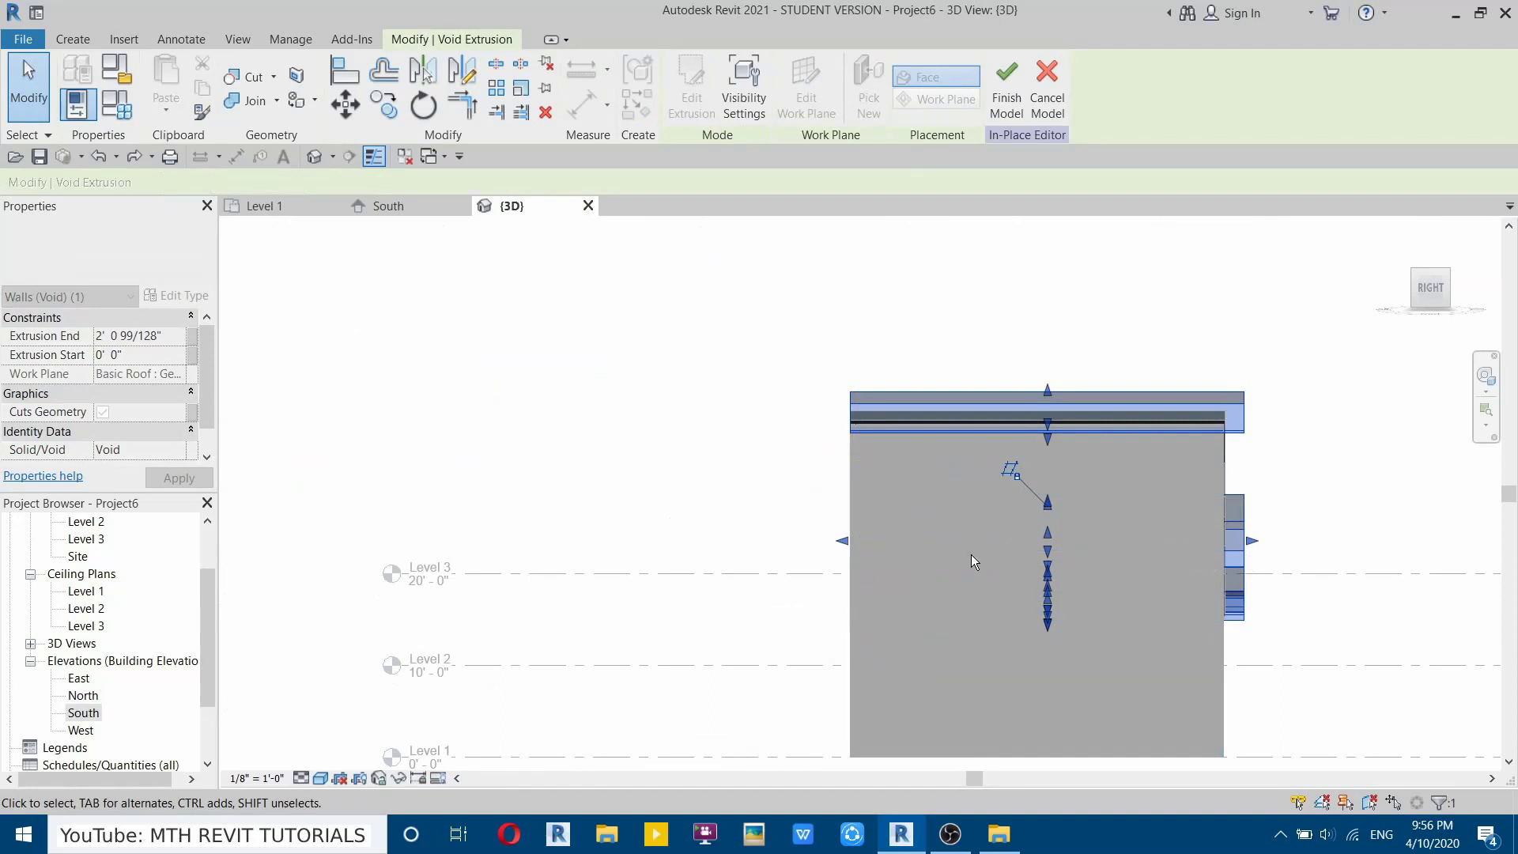
scroll(971, 553, up, 3)
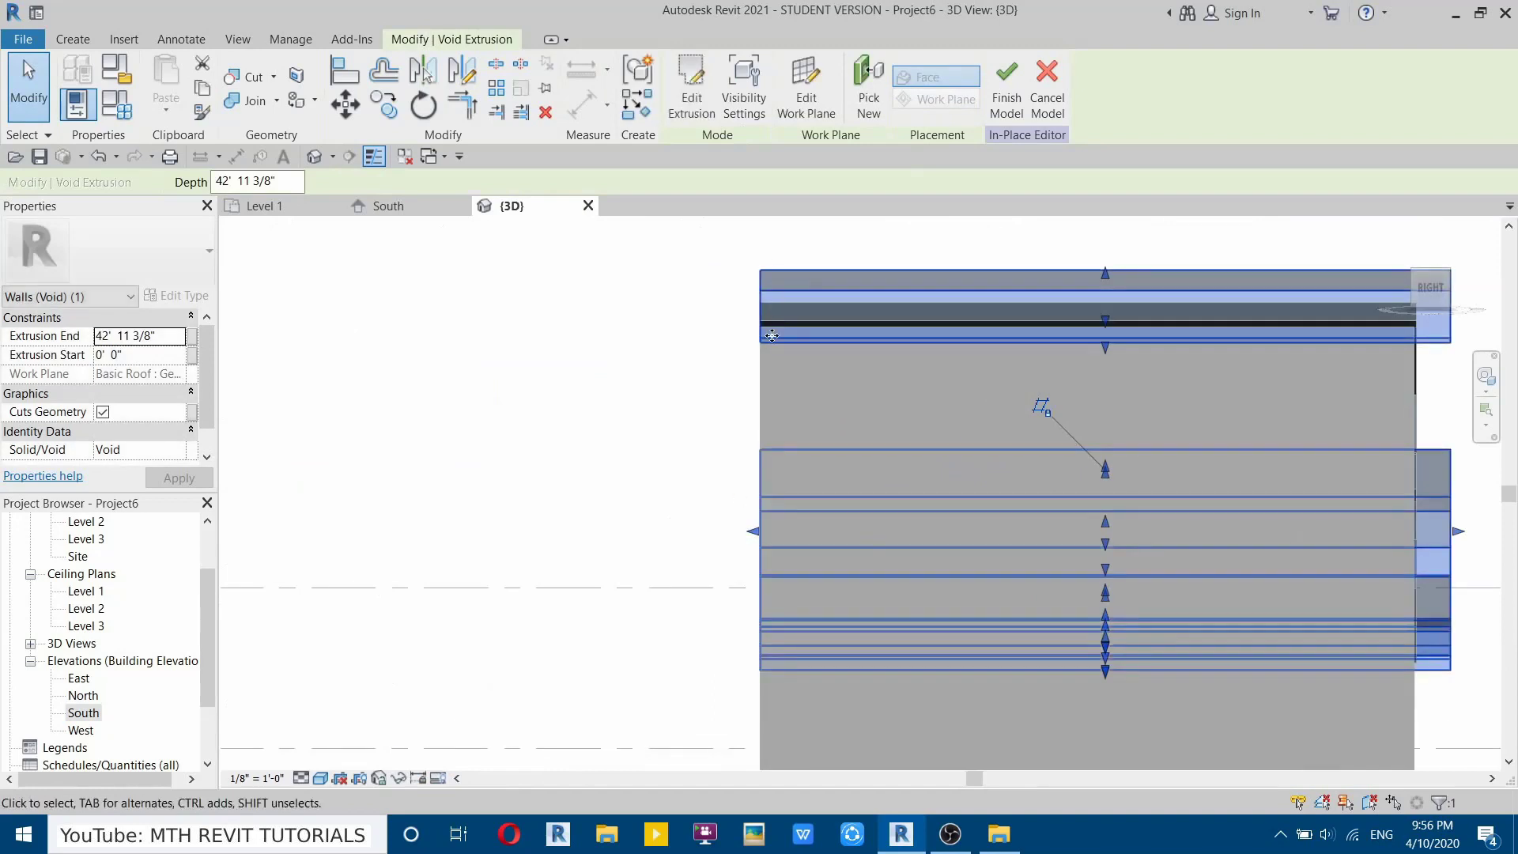
scroll(757, 536, up, 3)
drag(771, 536, 732, 543)
scroll(721, 582, down, 2)
scroll(762, 345, down, 1)
Cut the three roofs with the void extrusion, from the lowest roof to the tallest, with multiple cut enabled.
shift+middle_drag(762, 345, 1224, 599)
click(1103, 577)
shift+middle_drag(1104, 577, 959, 640)
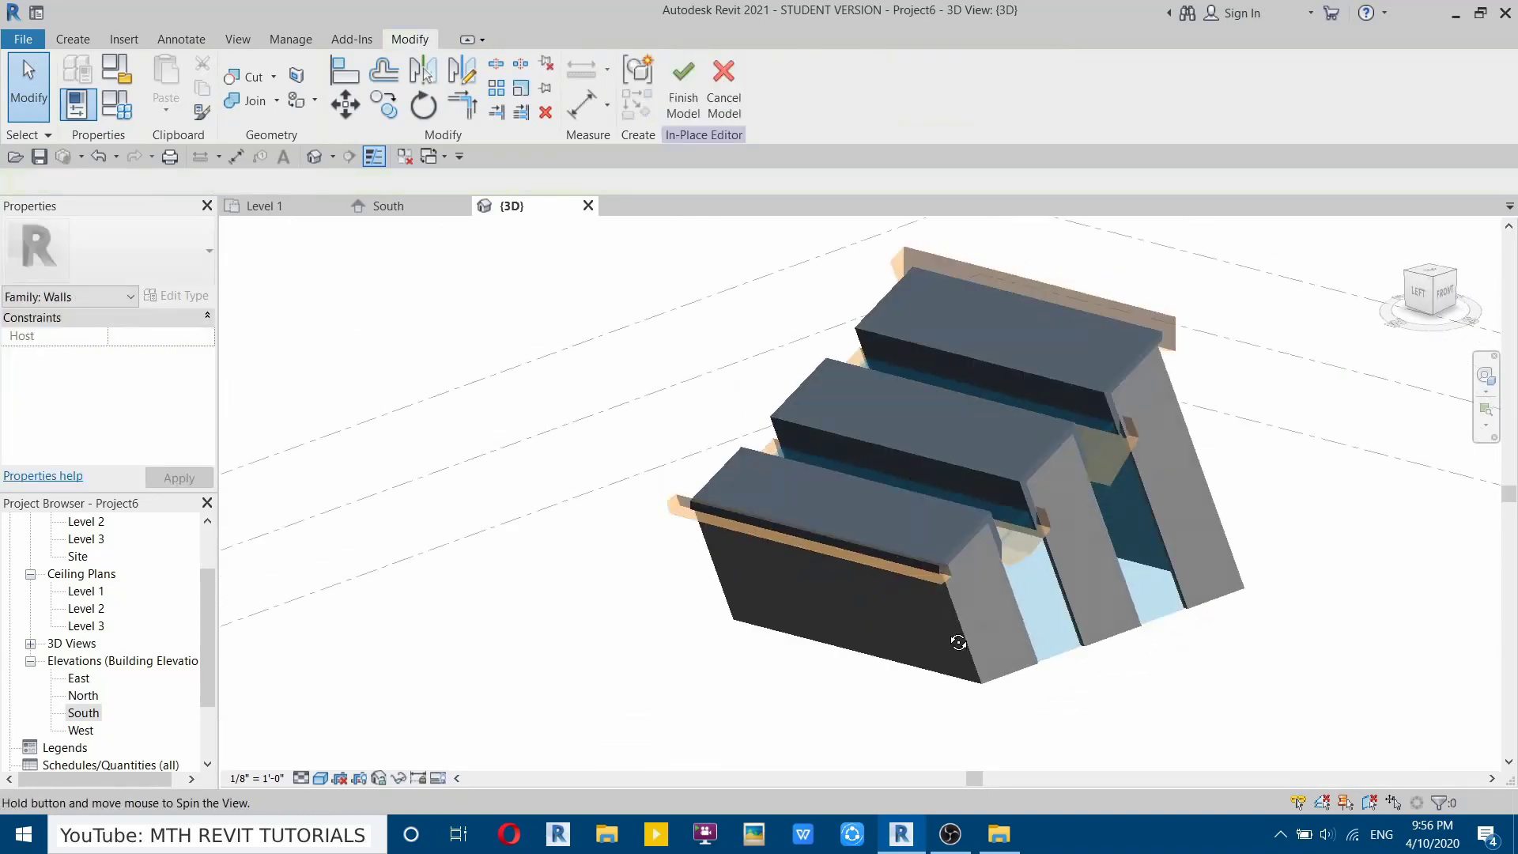
middle_drag(1123, 523, 1007, 567)
scroll(996, 562, up, 2)
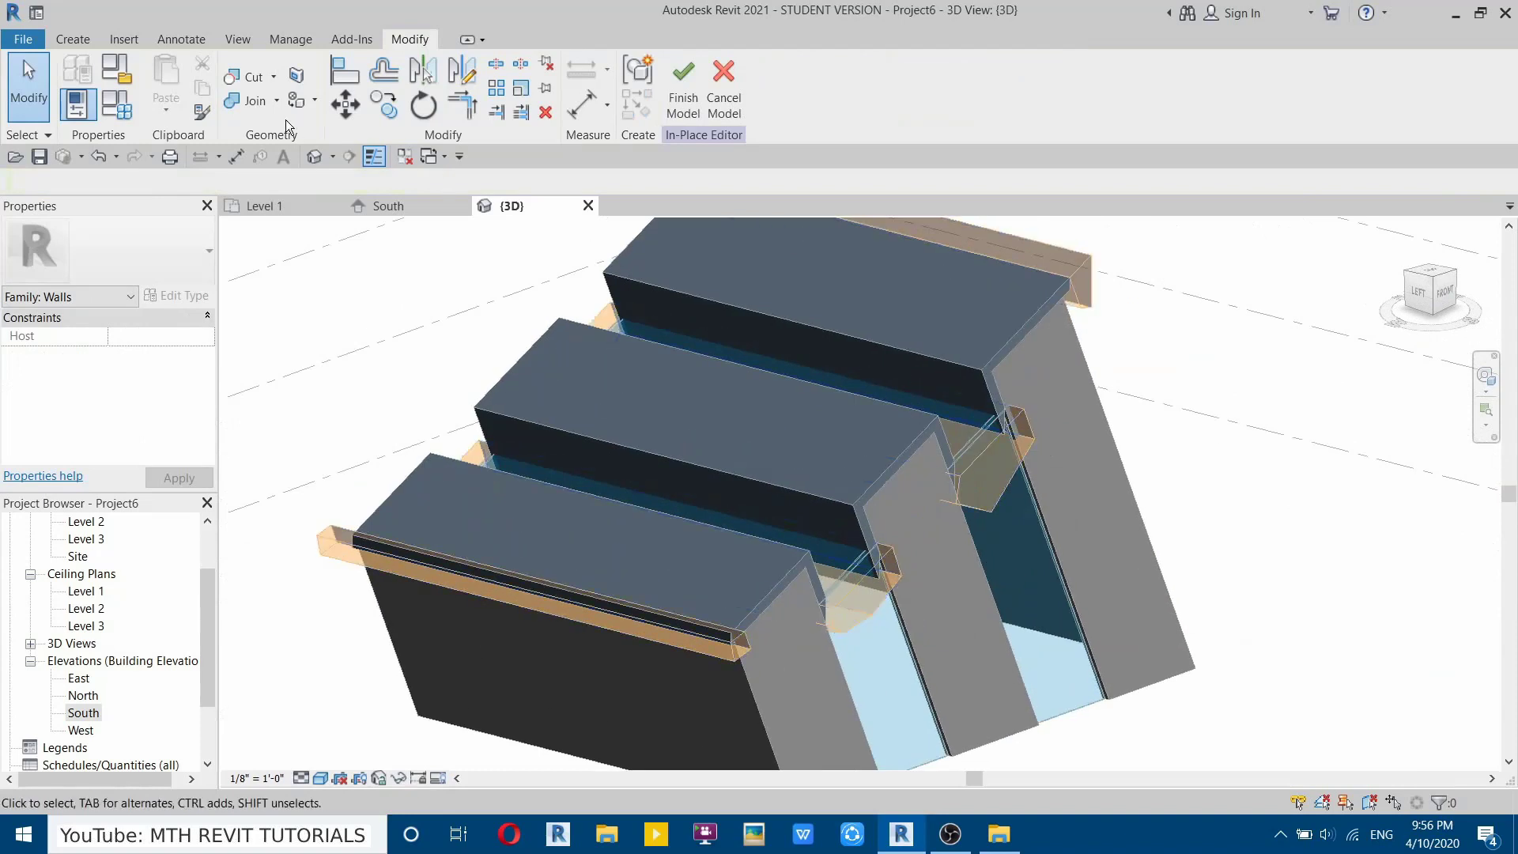
click(254, 79)
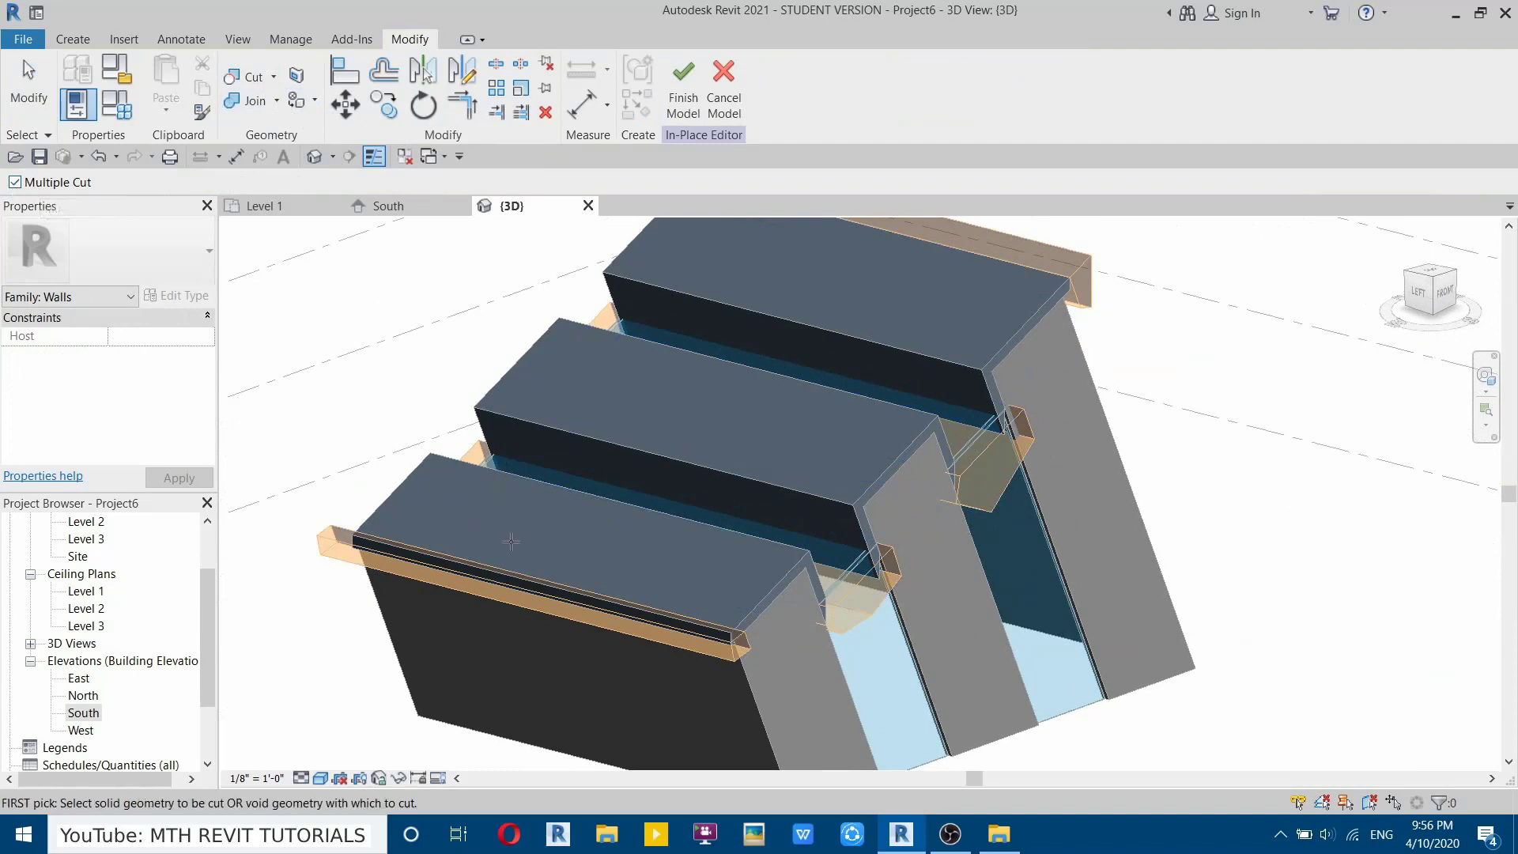
click(321, 534)
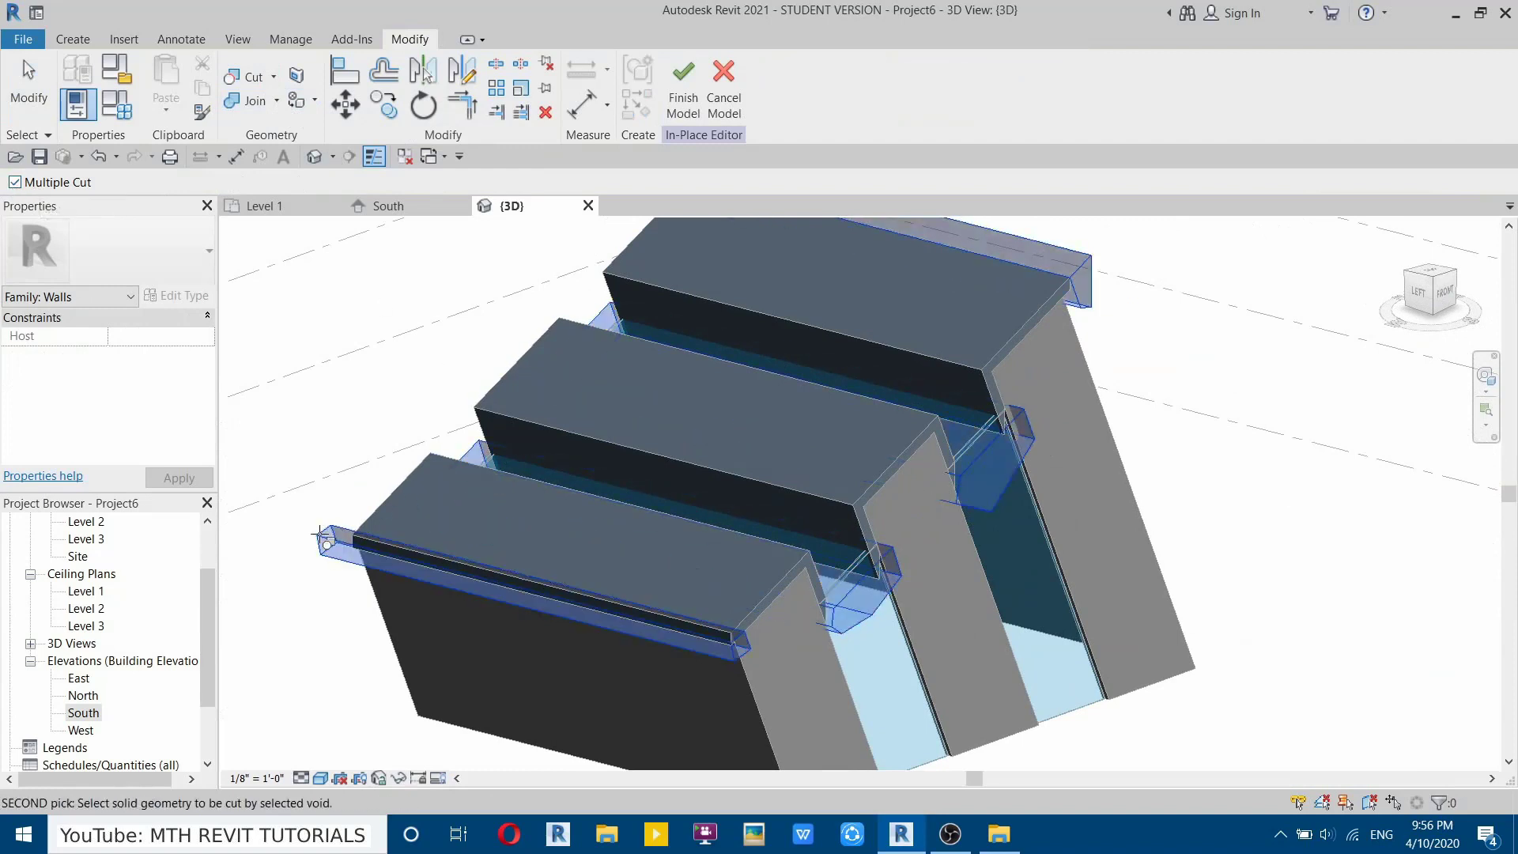
click(396, 490)
middle_drag(631, 420, 555, 513)
click(413, 477)
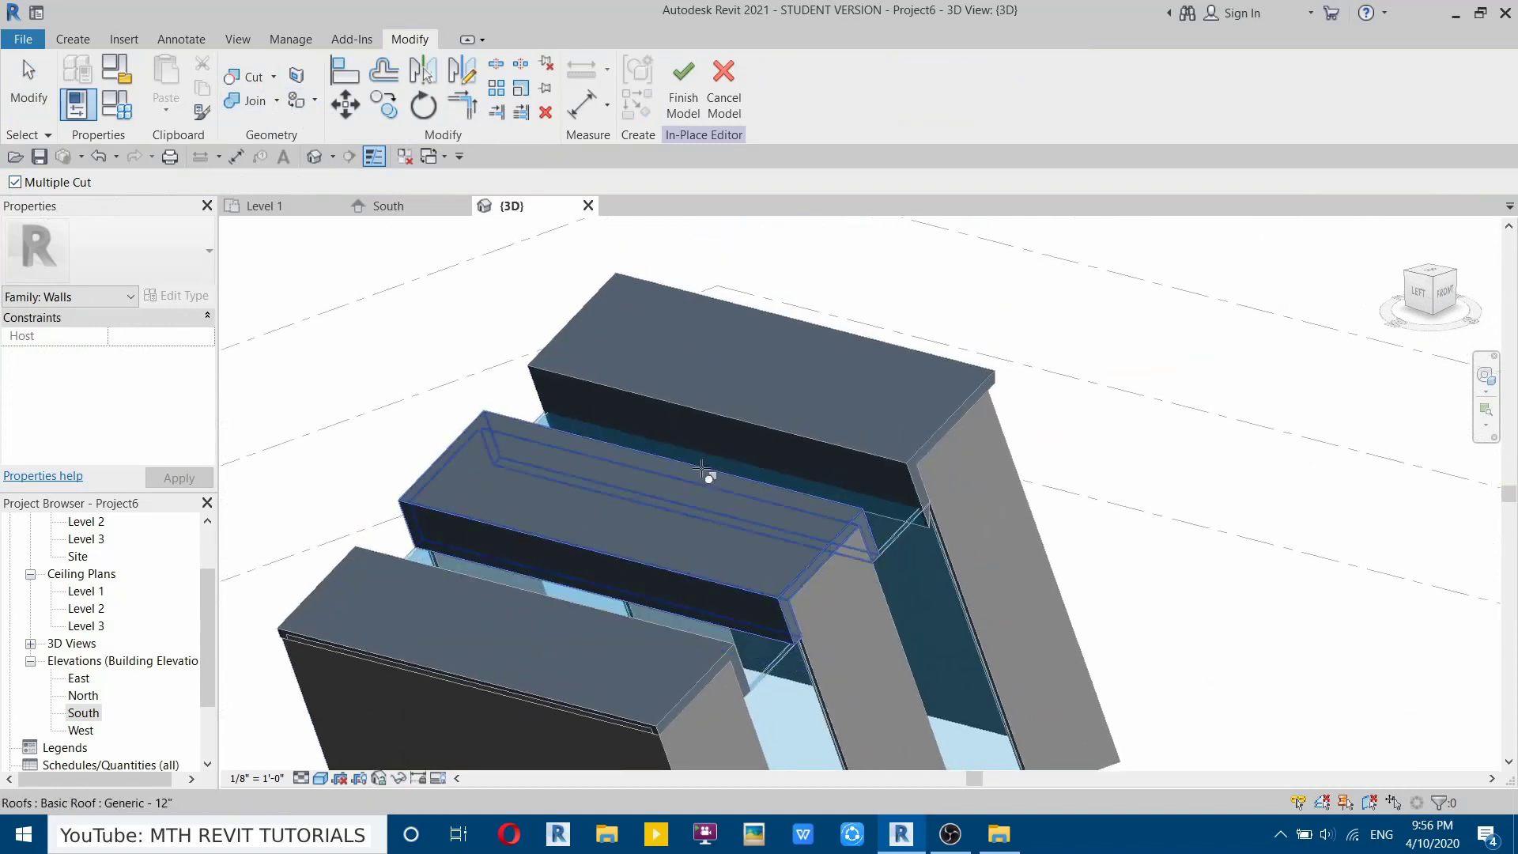
click(545, 351)
key(Escape)
Finish the in-place model and inspect the trimmed roof ends in 3D.
scroll(901, 406, down, 2)
shift+middle_drag(858, 580, 893, 411)
scroll(695, 494, up, 2)
scroll(699, 494, up, 3)
scroll(732, 461, down, 2)
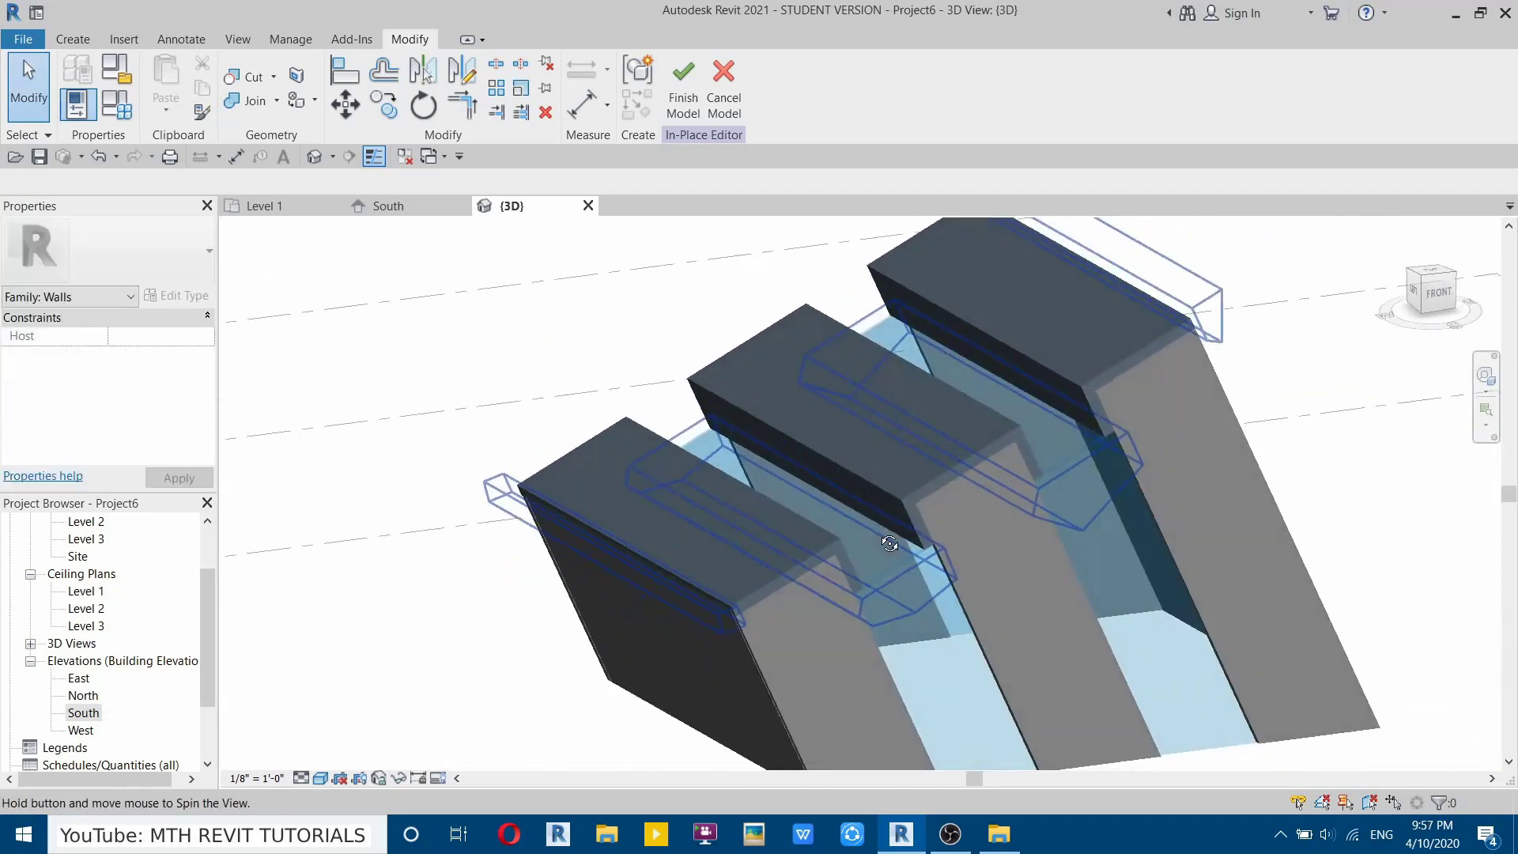
click(697, 115)
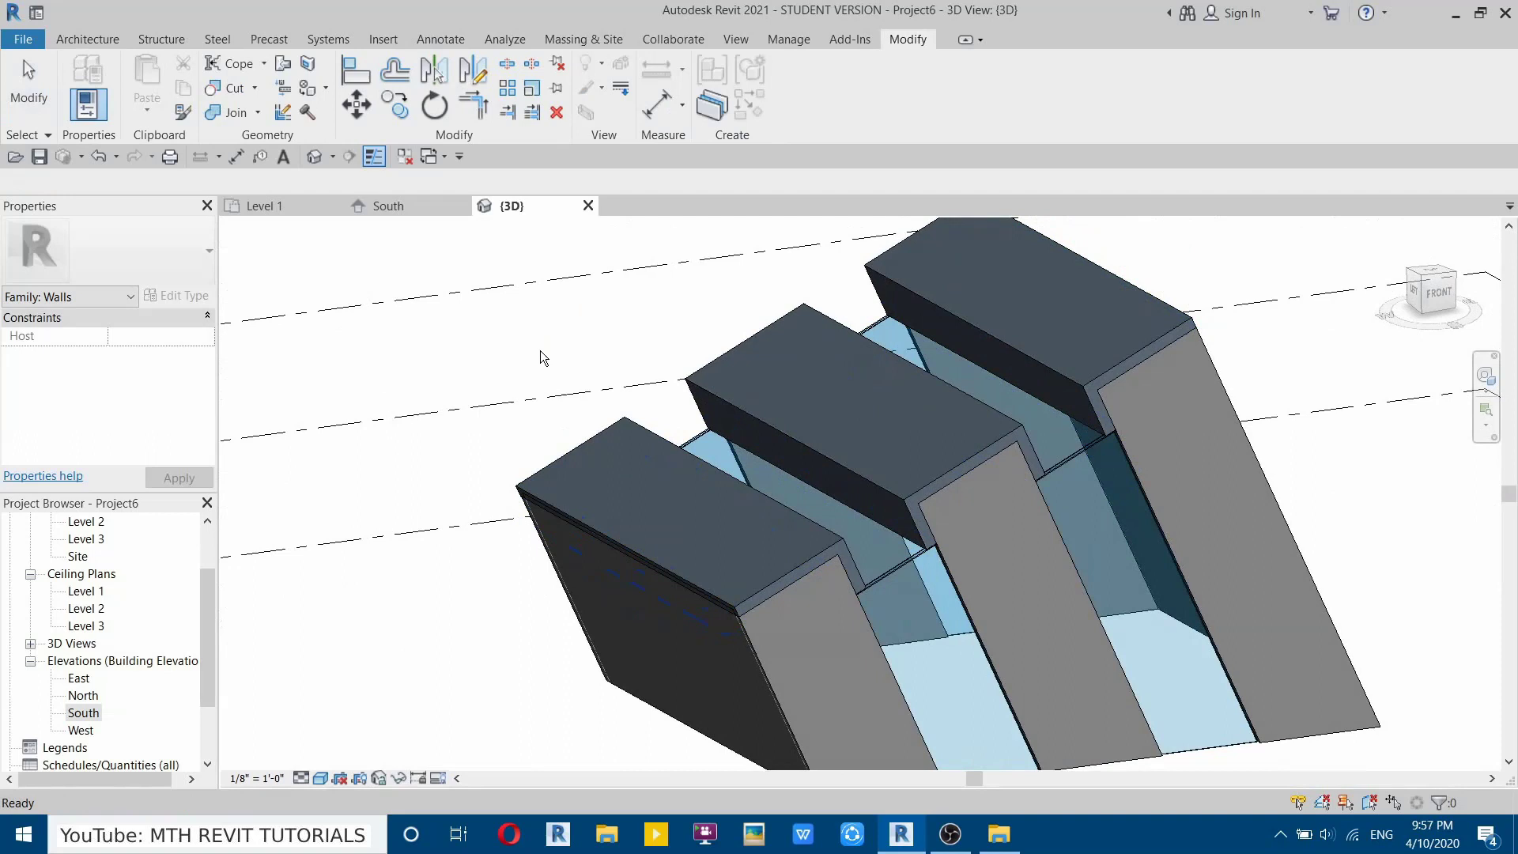
right_click(496, 352)
click(546, 364)
scroll(813, 443, down, 3)
shift+middle_drag(812, 443, 949, 490)
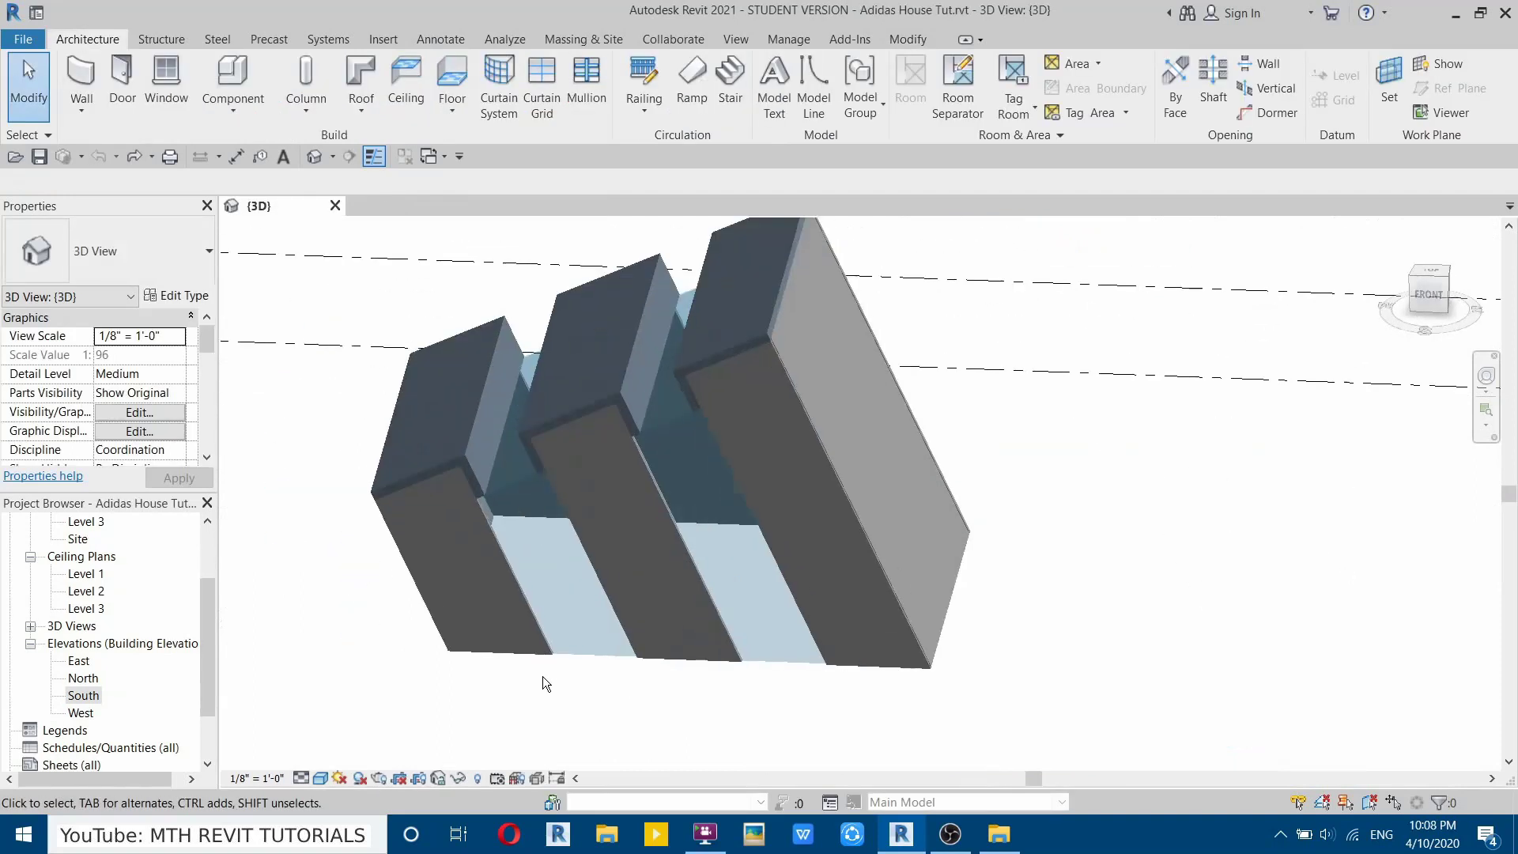
Load the Door-Curtain-Wall-Single-Glass.rfa family from the Doors folder of the Imperial Library.
scroll(543, 642, up, 2)
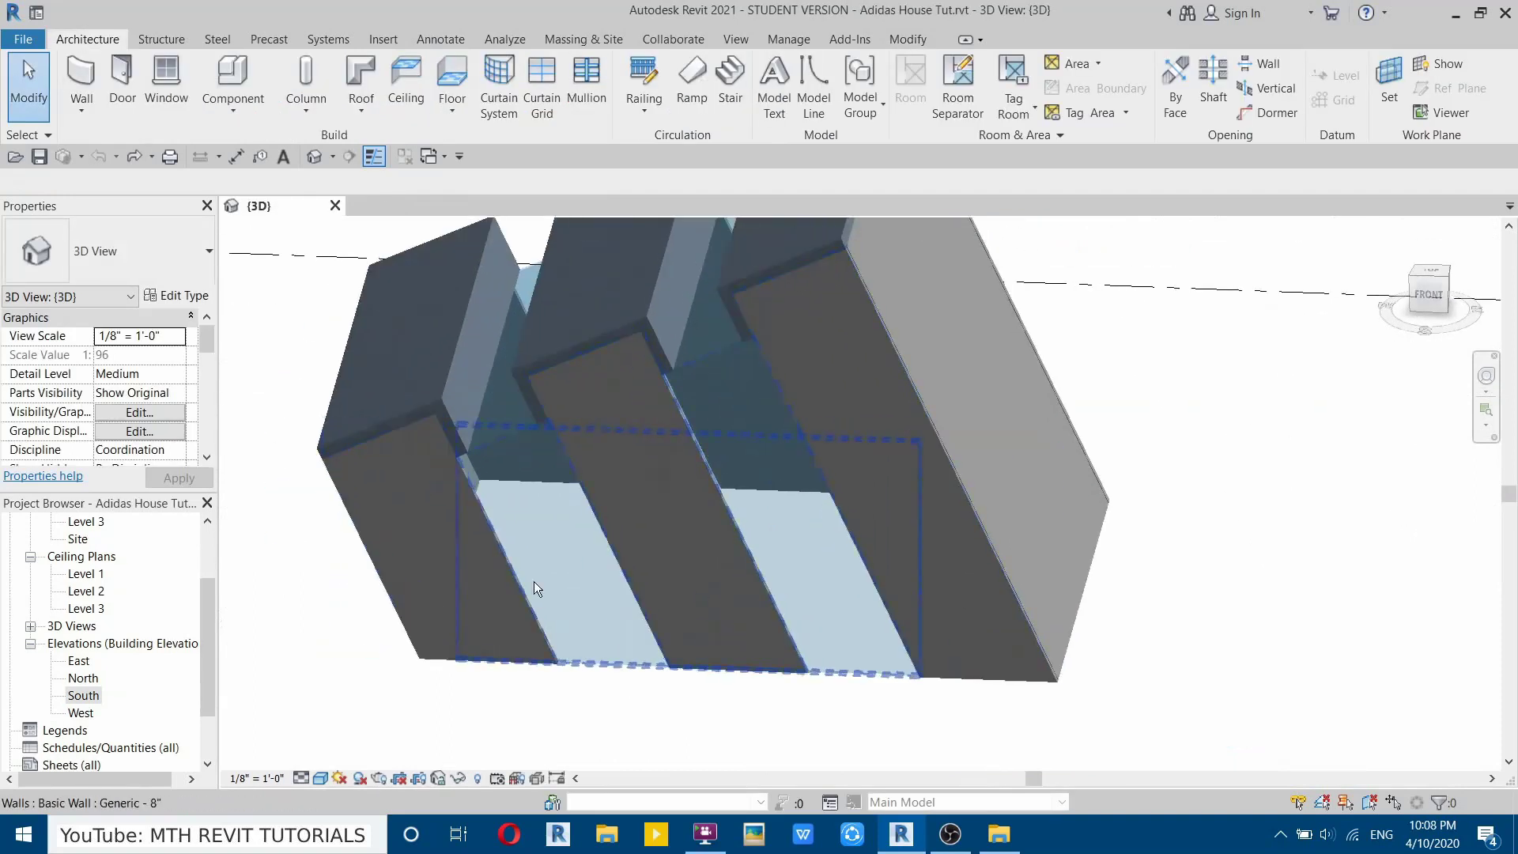
middle_drag(559, 551, 560, 633)
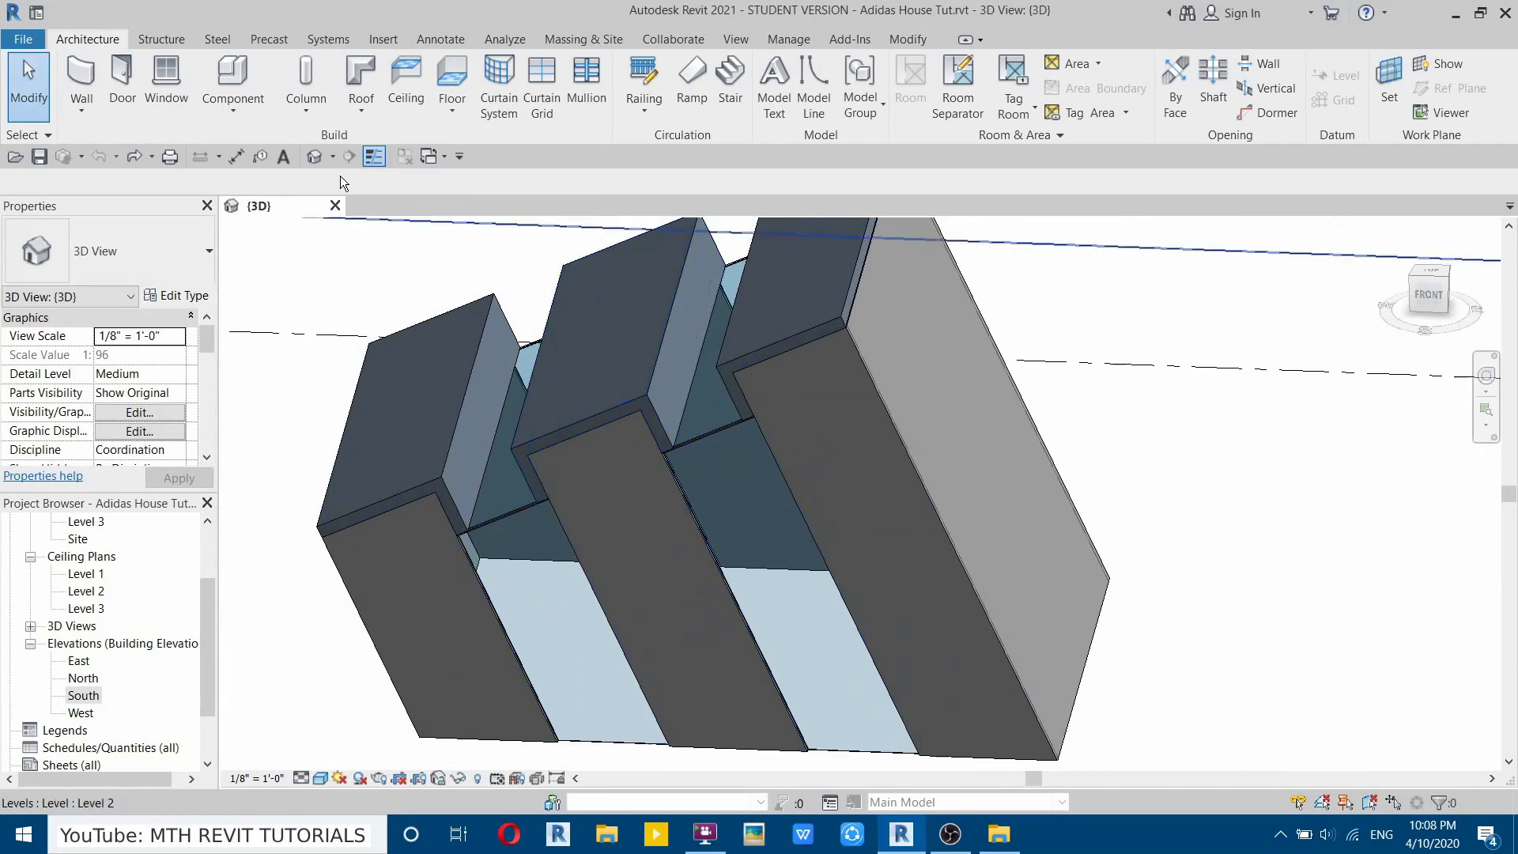
click(391, 45)
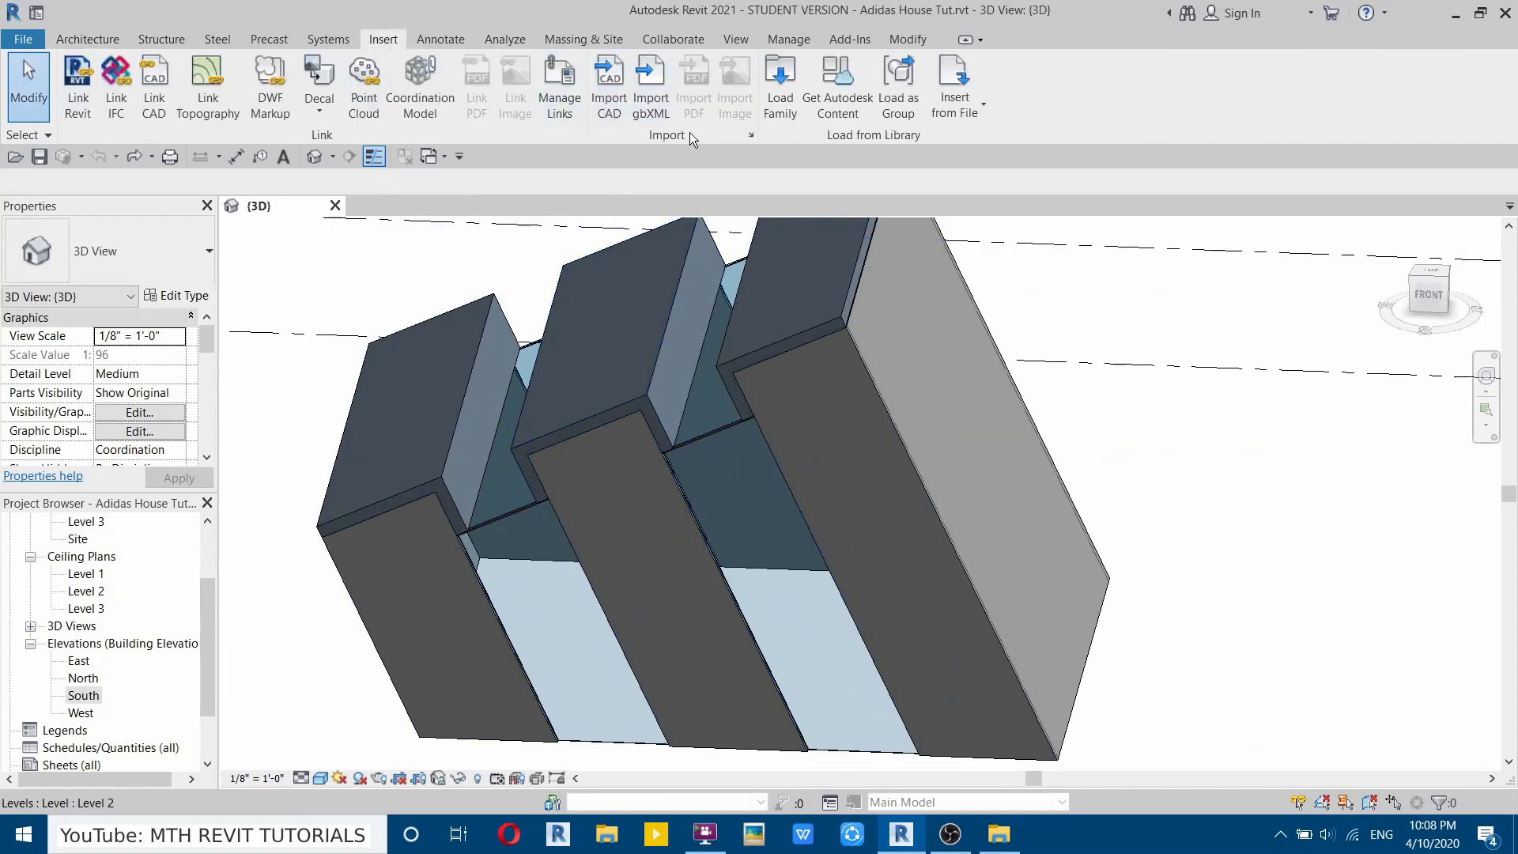
click(775, 111)
click(134, 486)
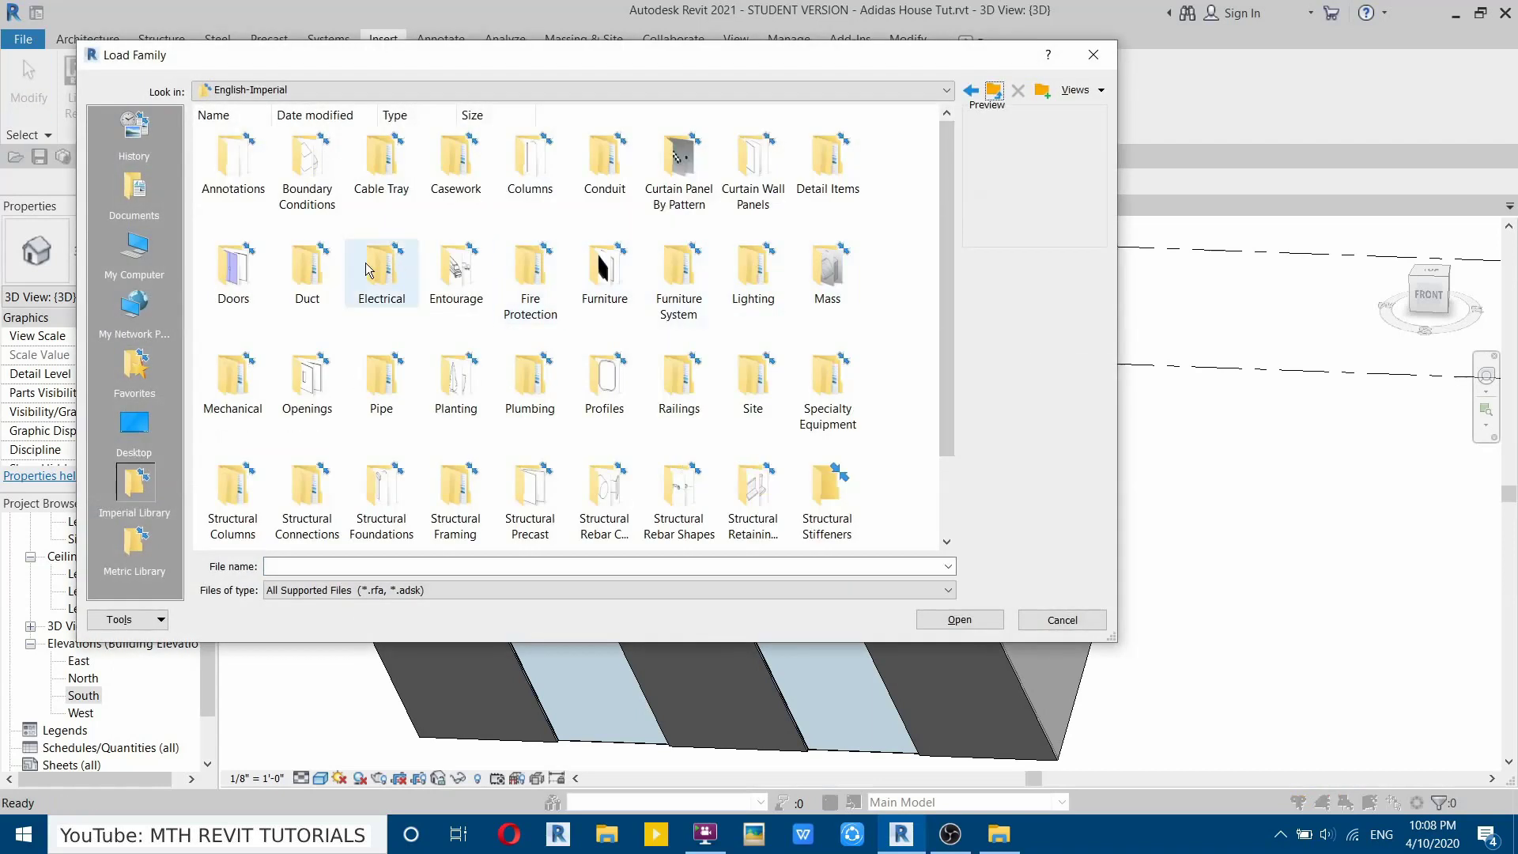
double_click(236, 276)
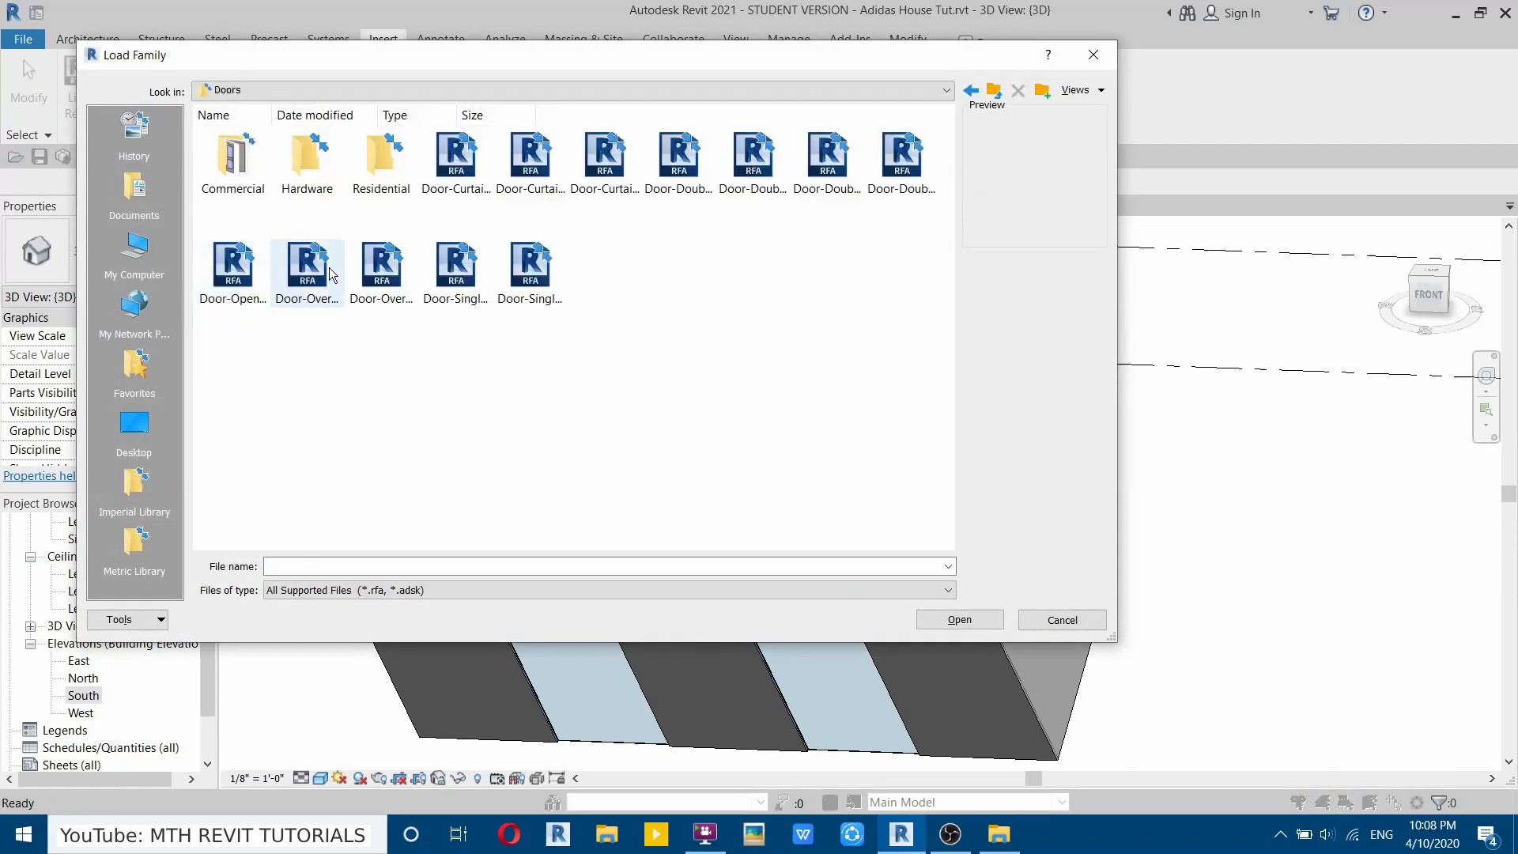
click(609, 163)
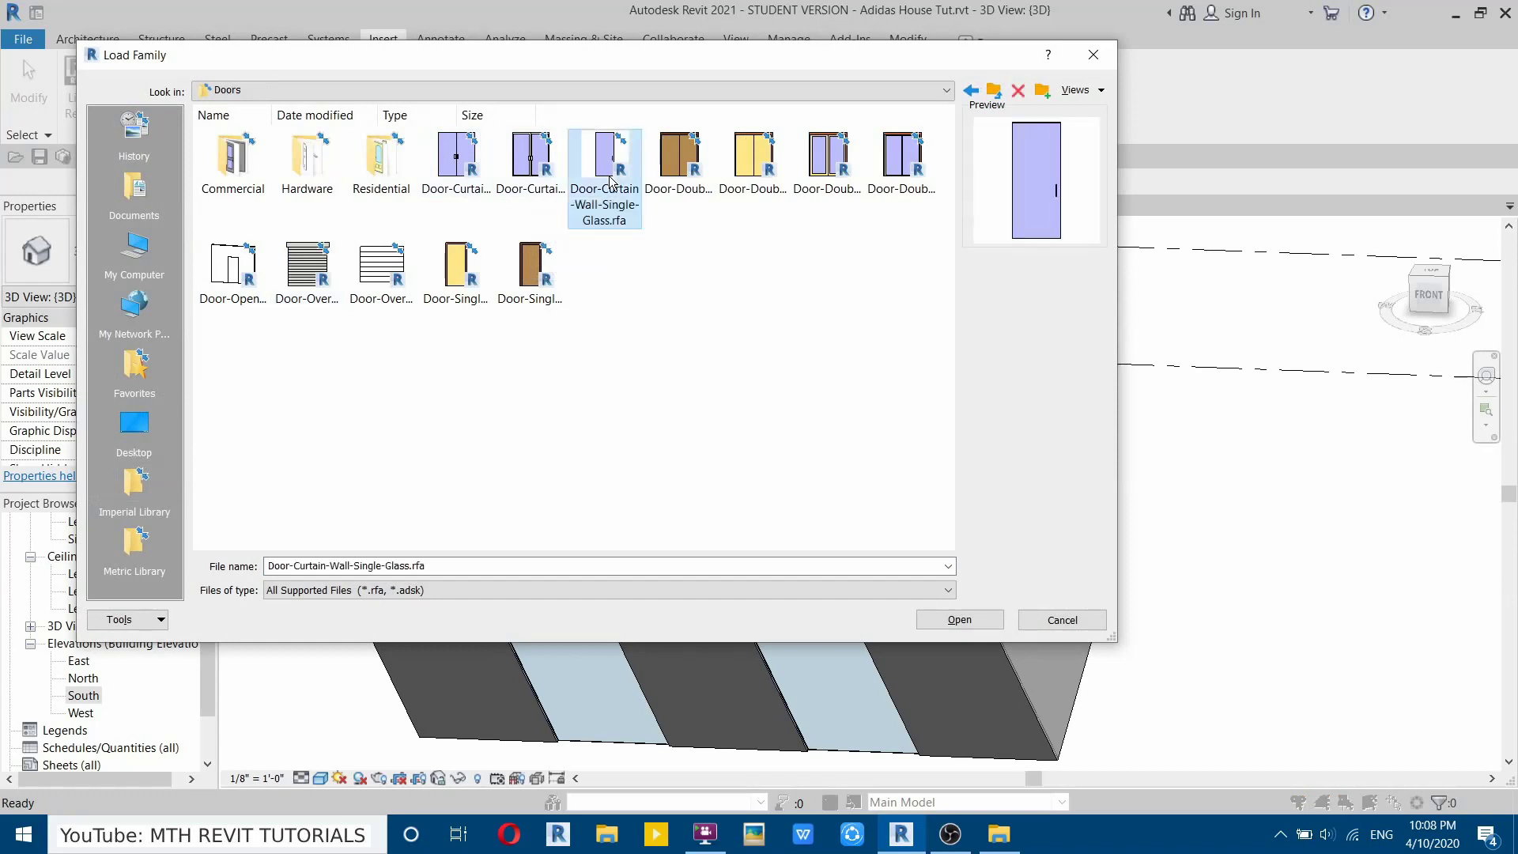
click(955, 620)
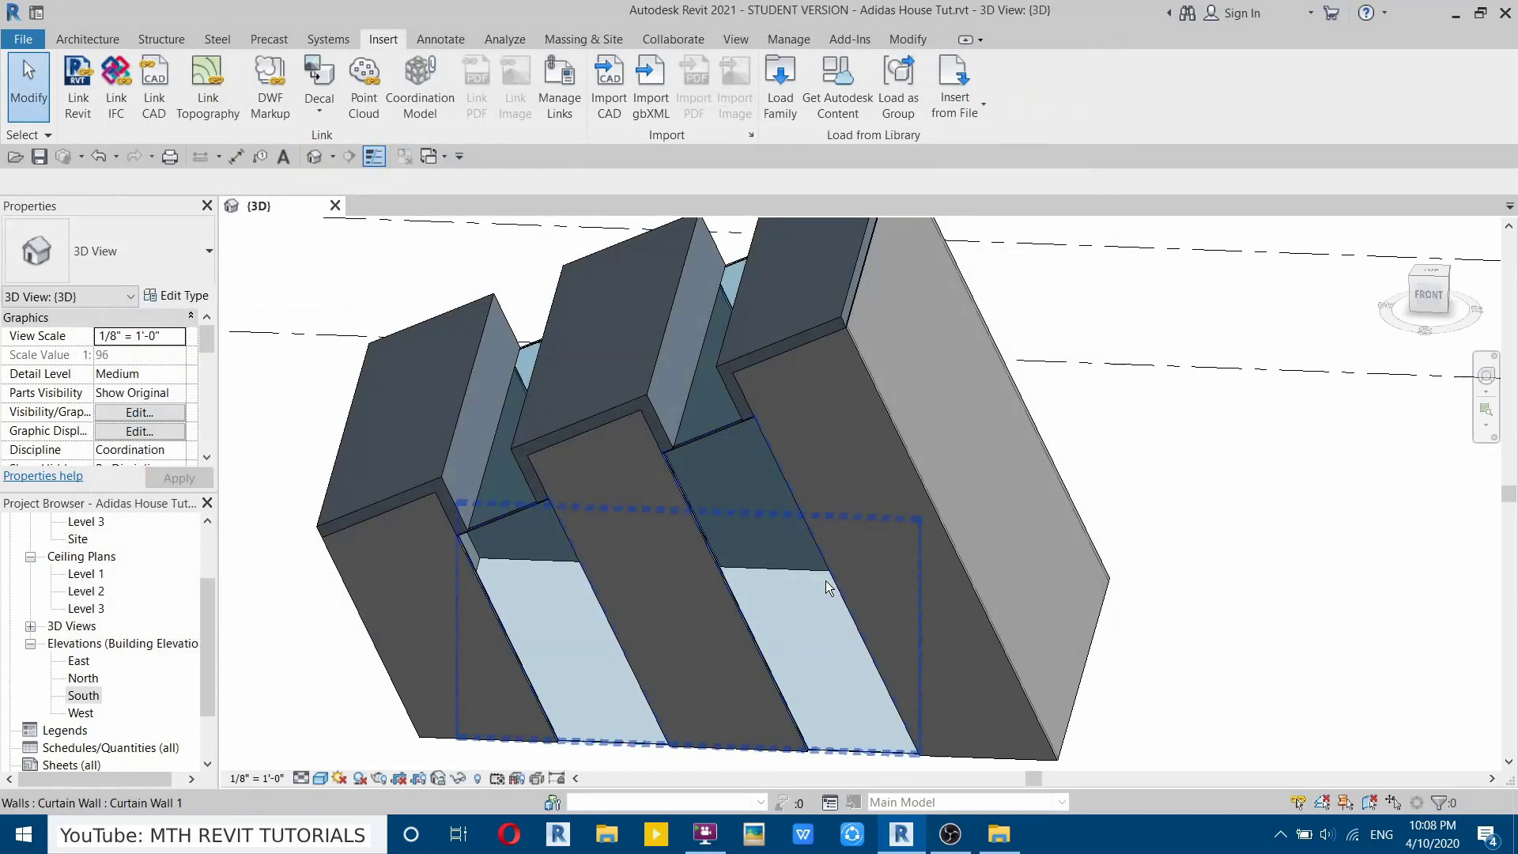
In the South elevation, add two vertical curtain grid lines and one horizontal one around a door position in the first glass panel.
middle_drag(825, 580, 882, 493)
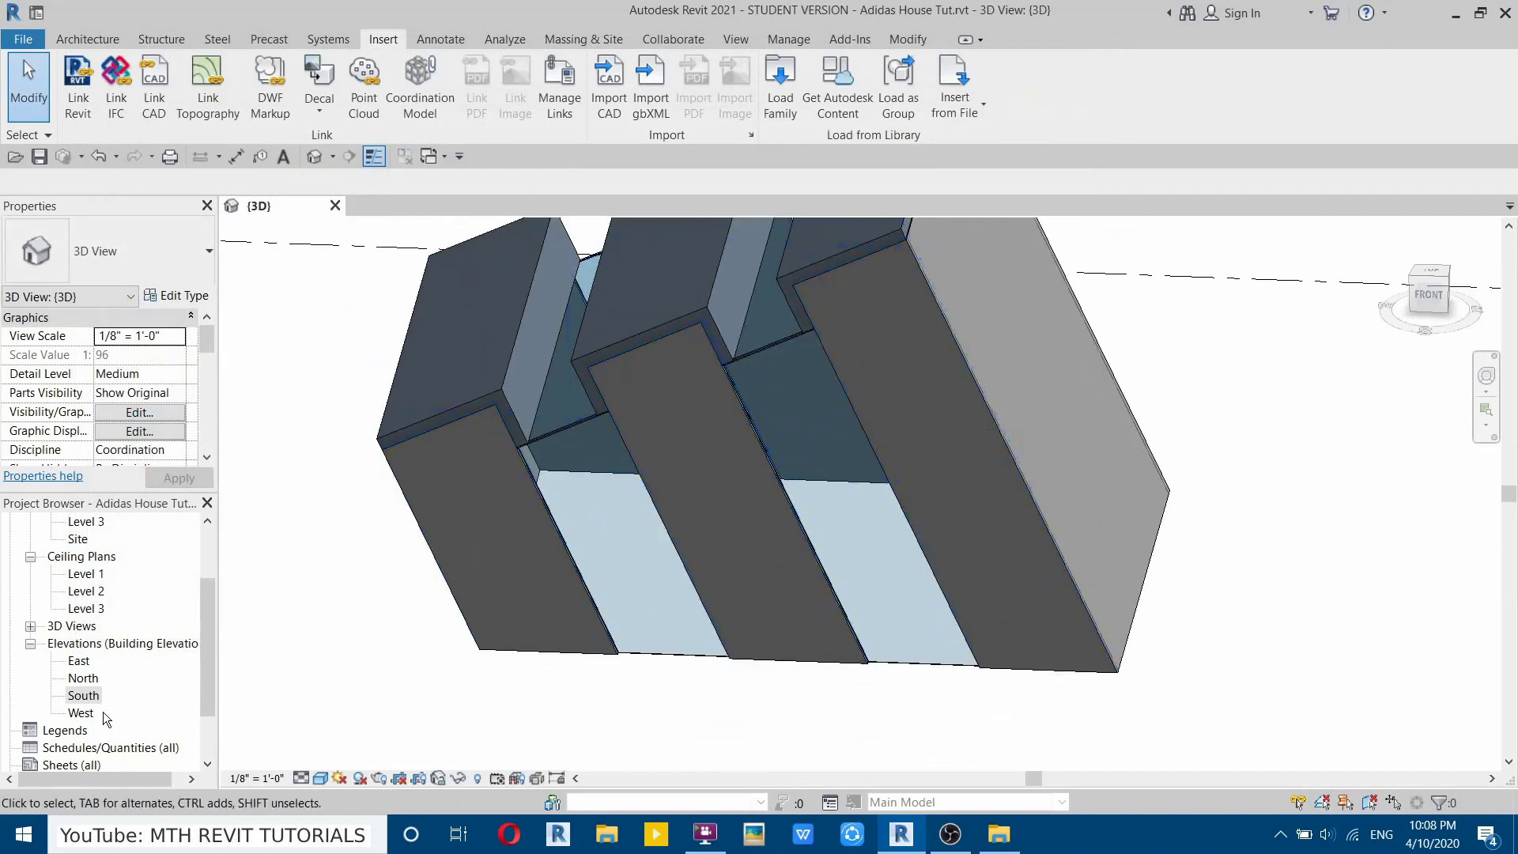
double_click(80, 694)
scroll(746, 620, up, 3)
middle_drag(864, 557, 776, 609)
click(115, 40)
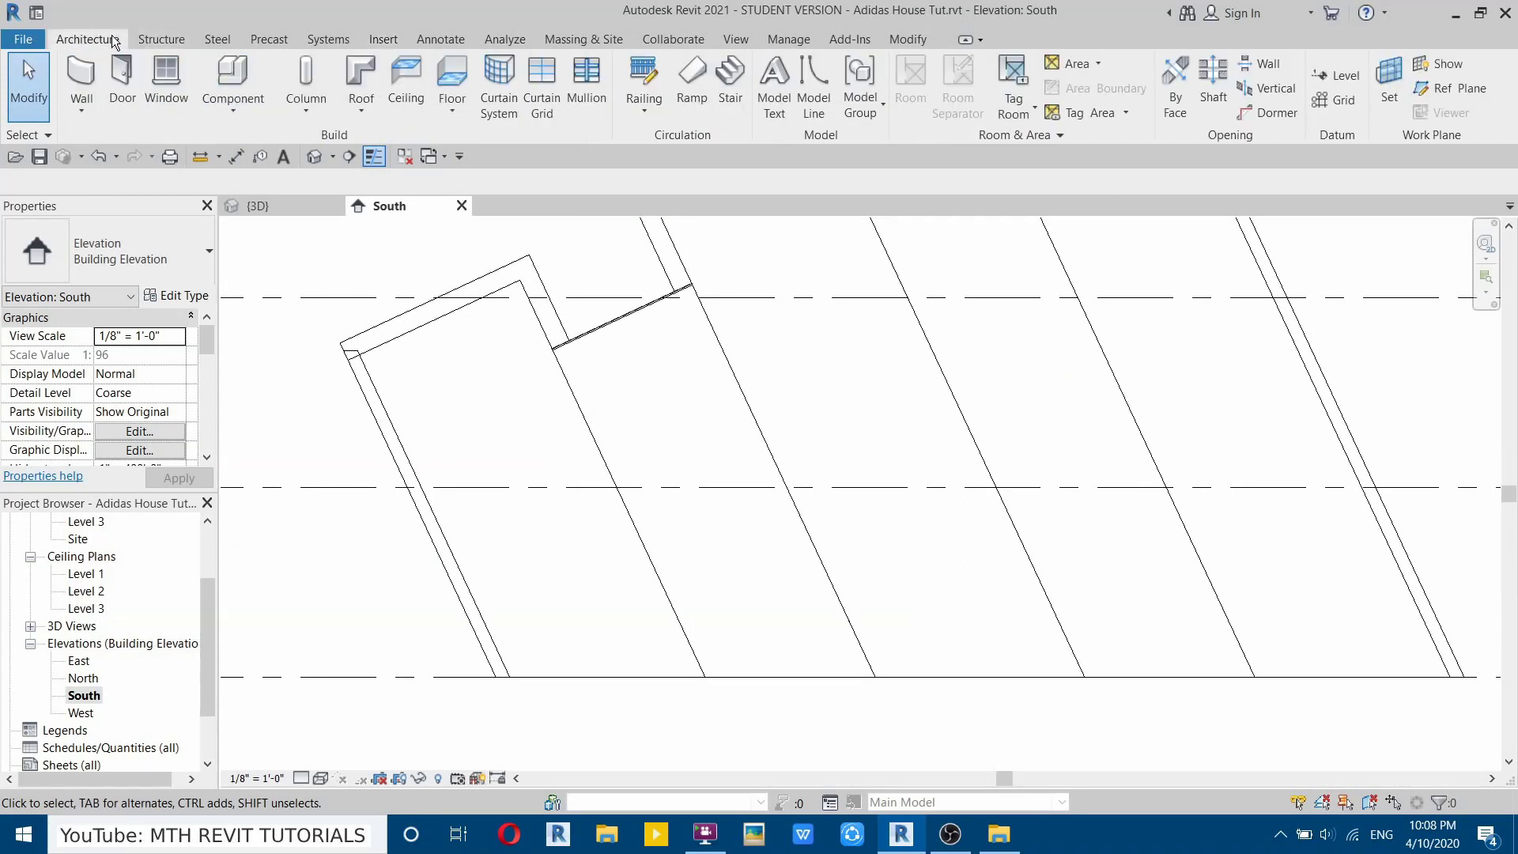
click(548, 110)
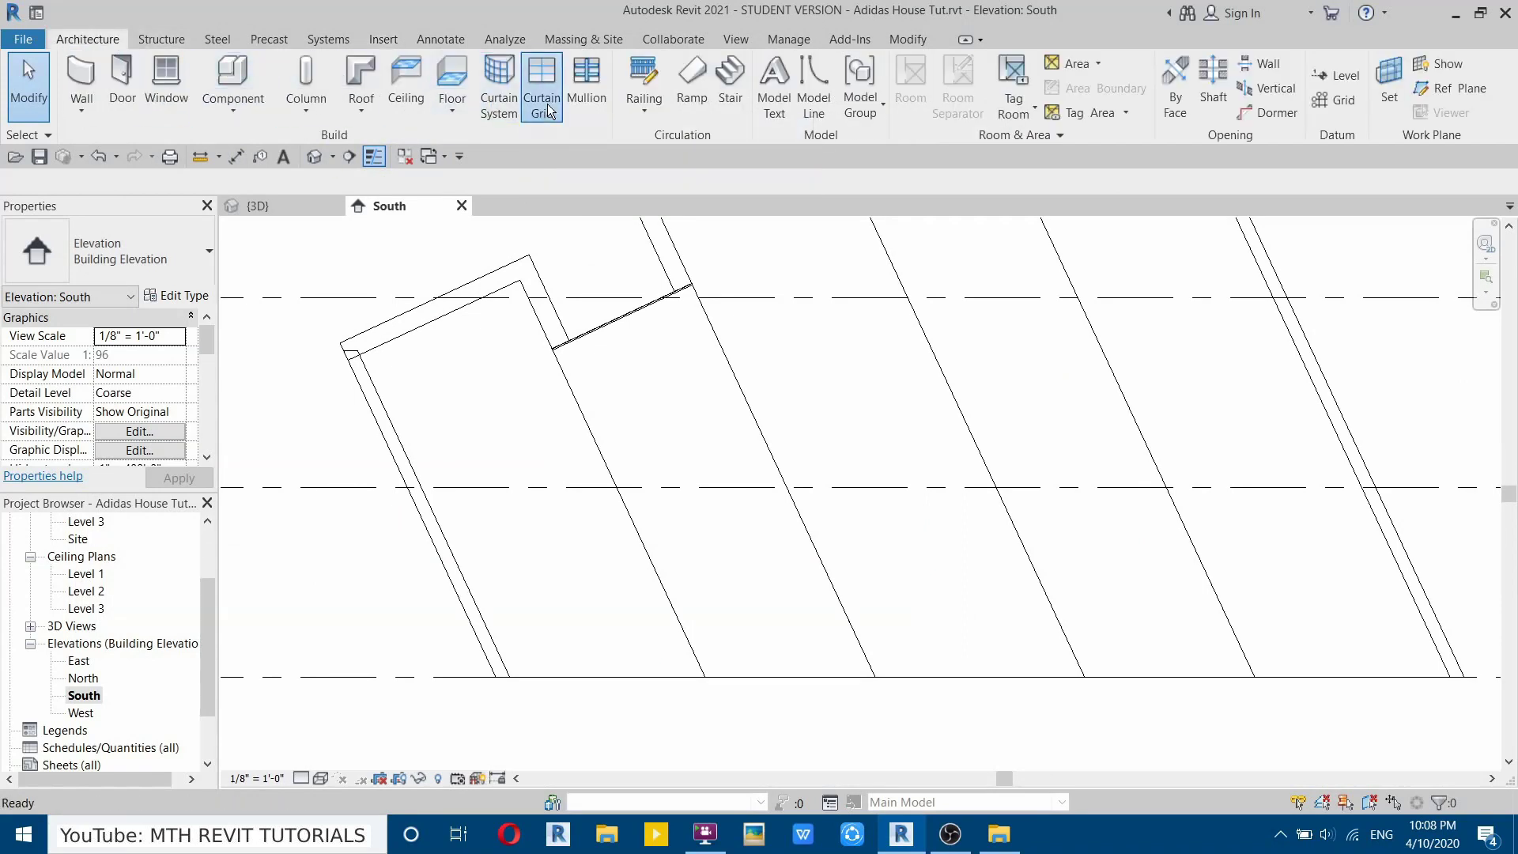
click(788, 679)
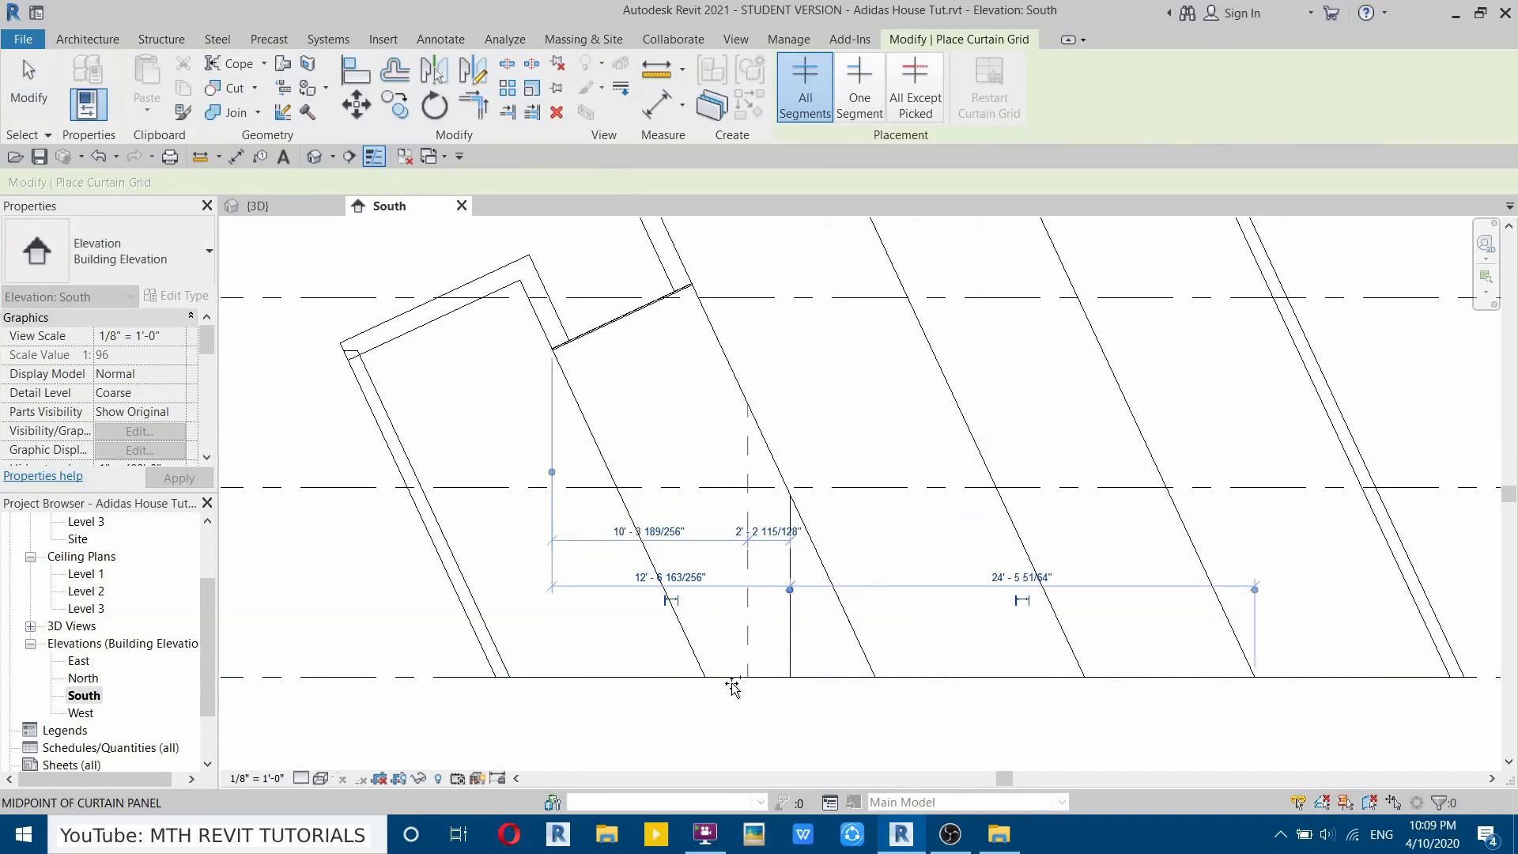
click(722, 685)
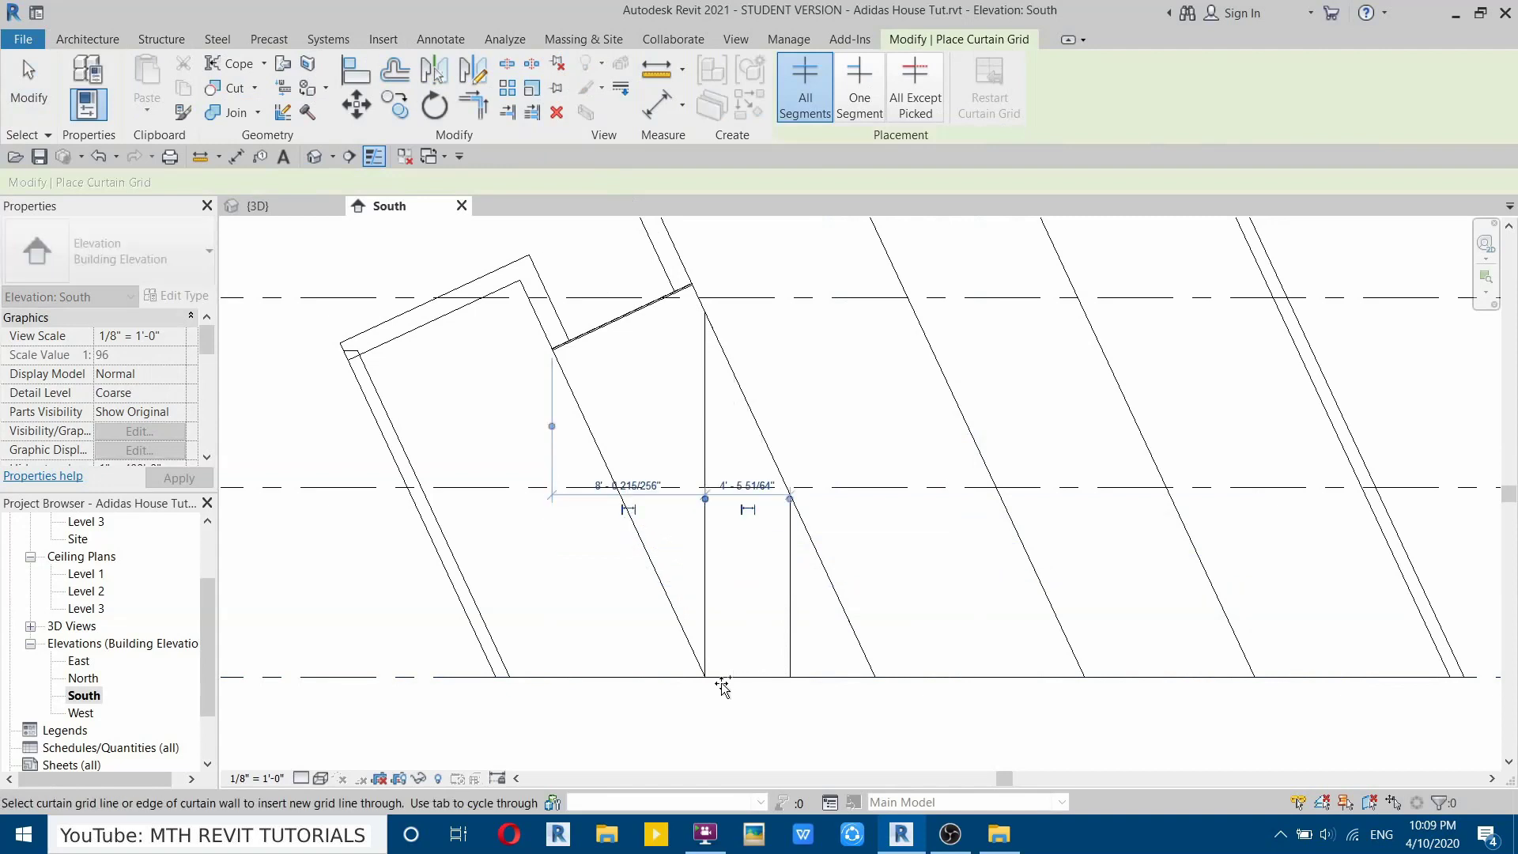
click(706, 534)
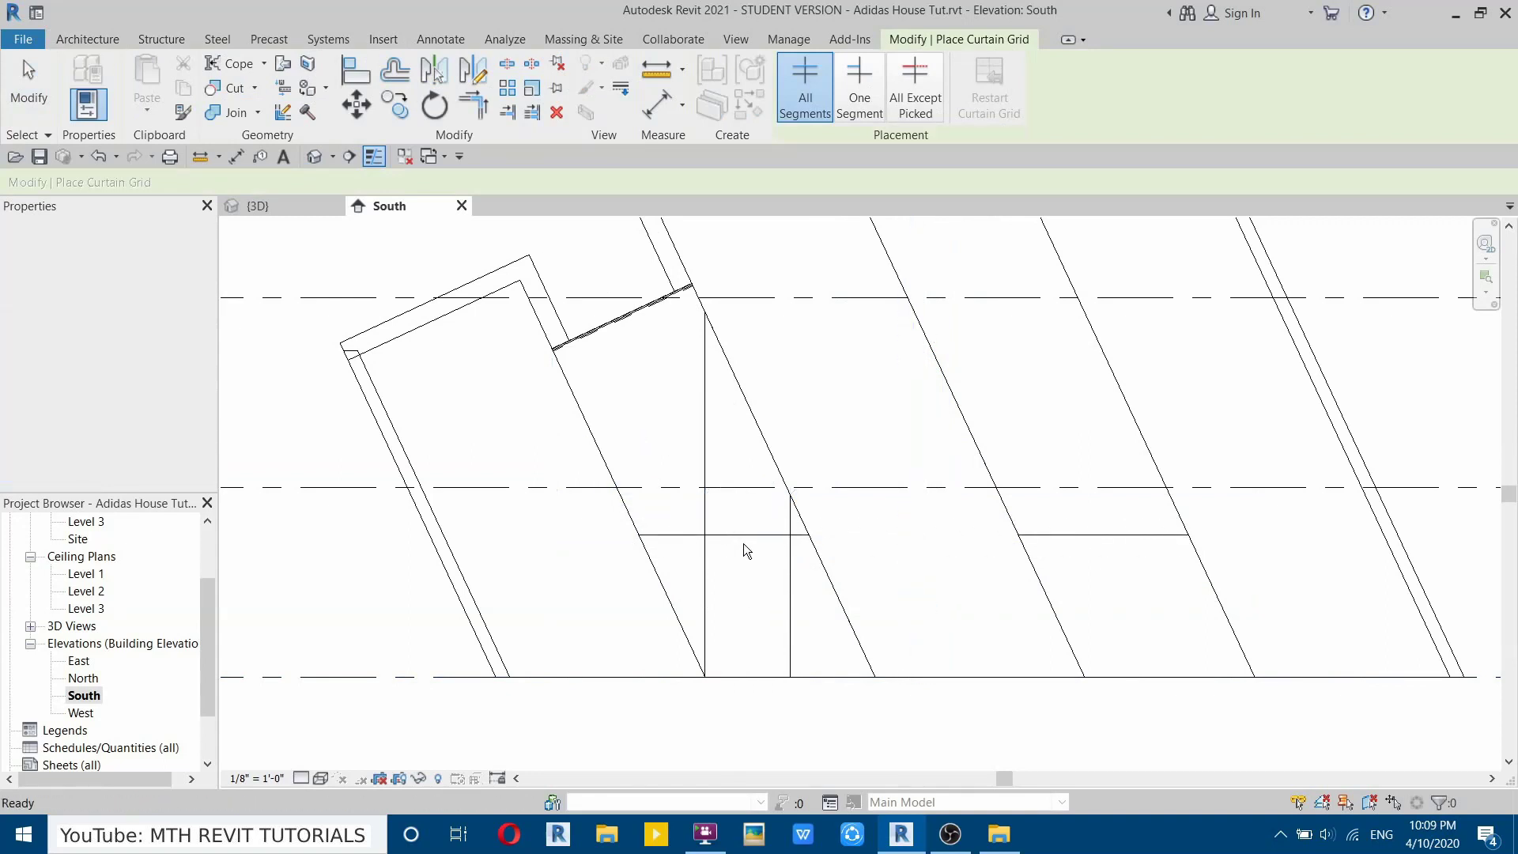
key(Escape)
key(Escape)
Set the horizontal curtain grid line's height above the wall base to 6'.
scroll(808, 571, up, 4)
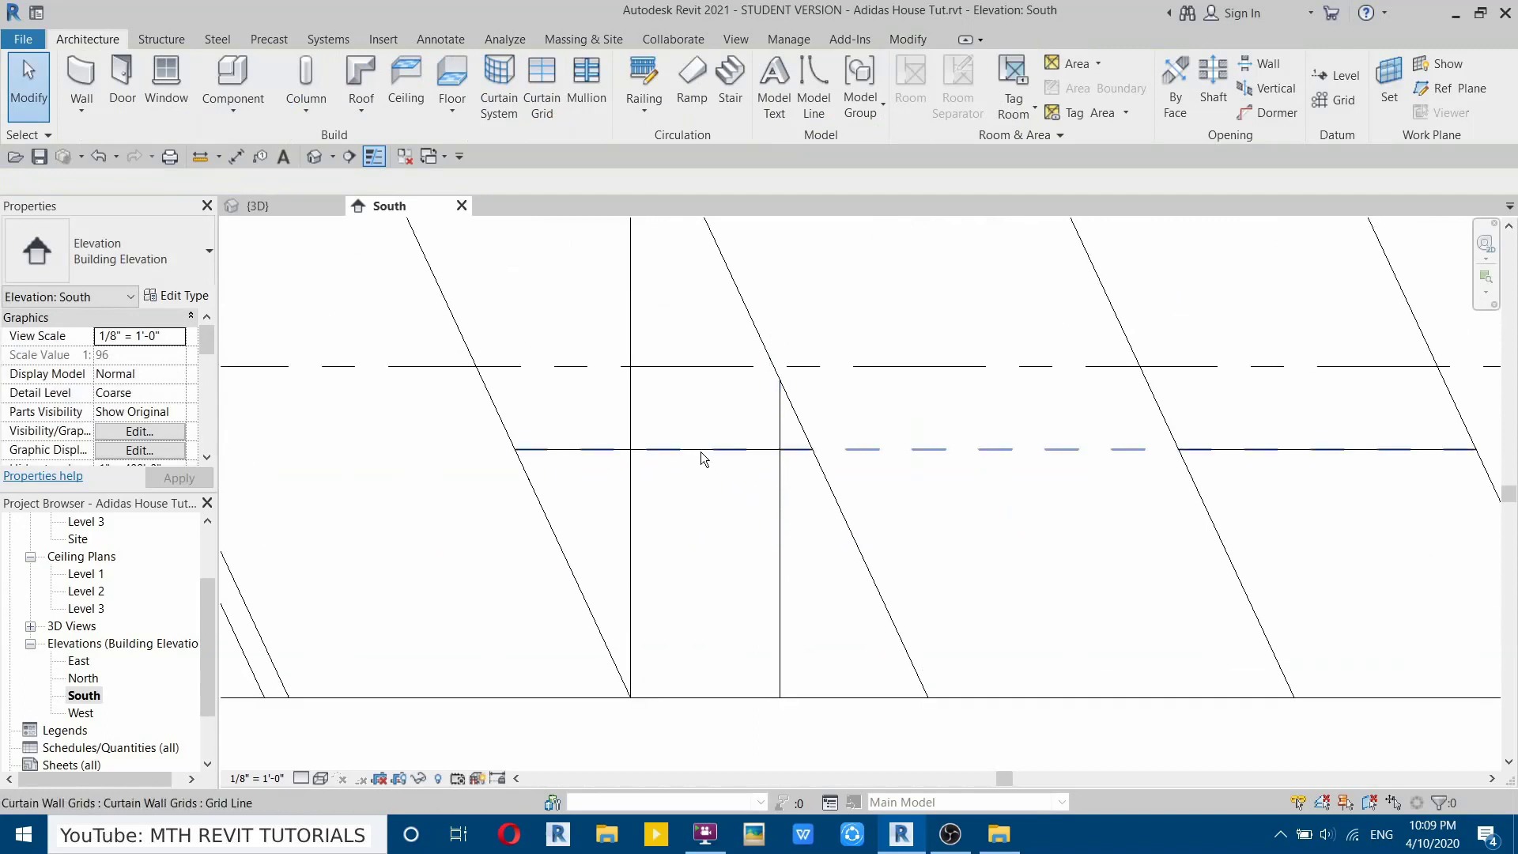
middle_drag(700, 452, 576, 452)
click(590, 452)
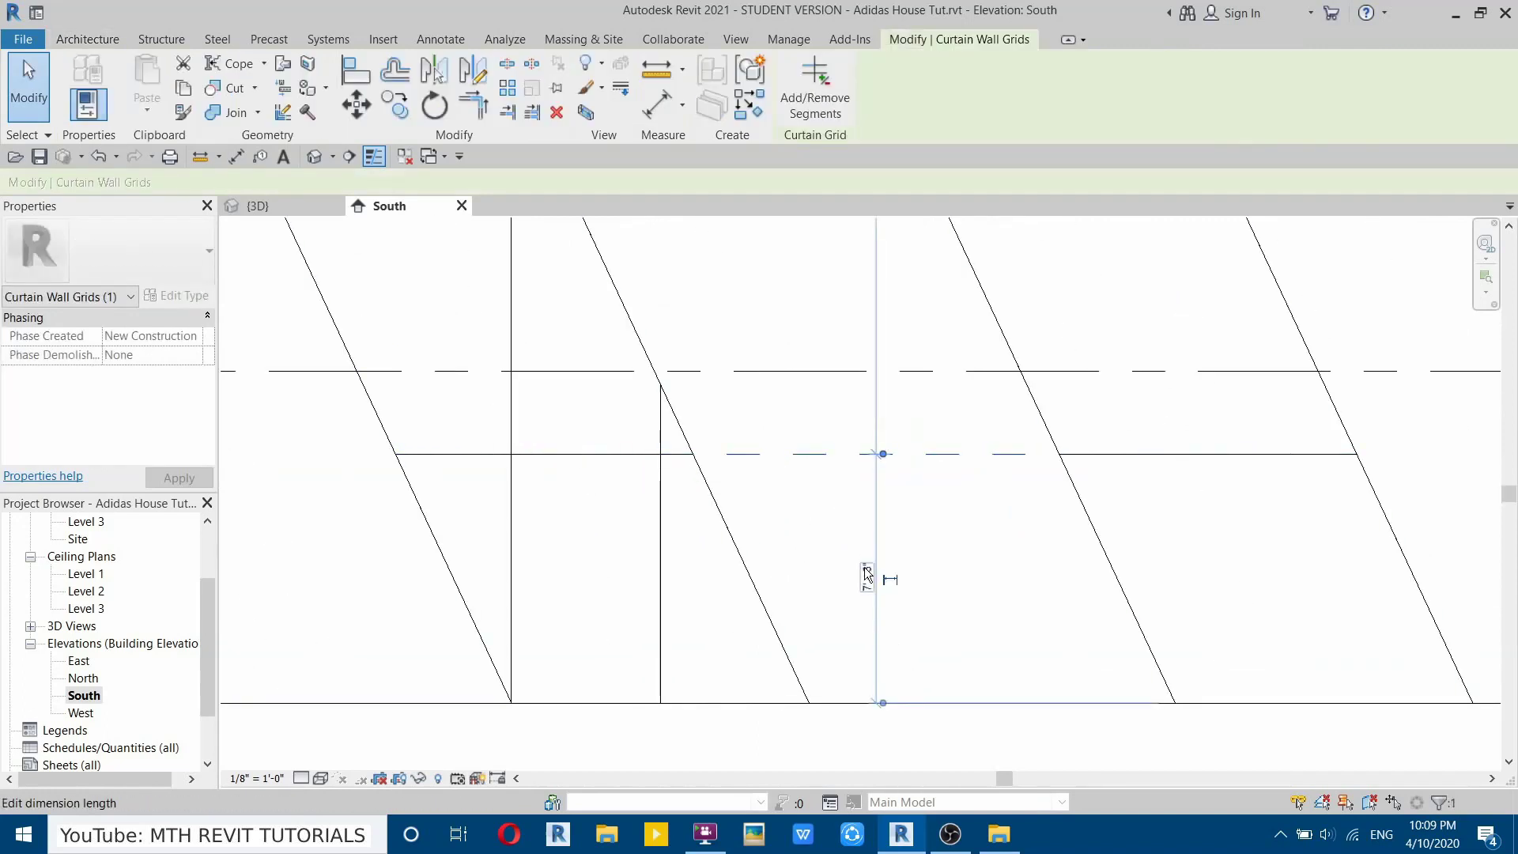
click(868, 575)
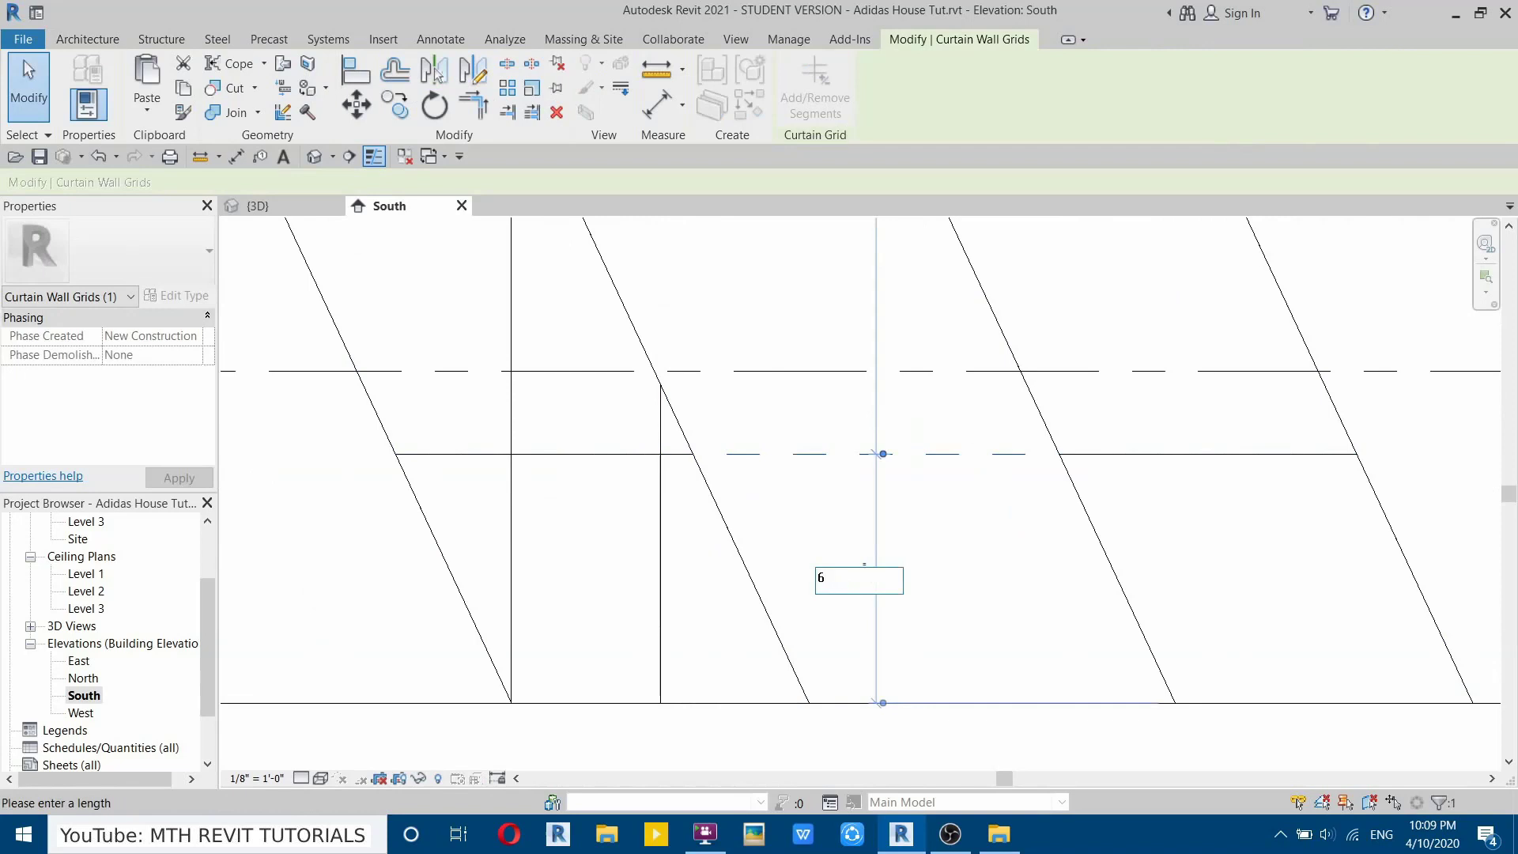
key(Return)
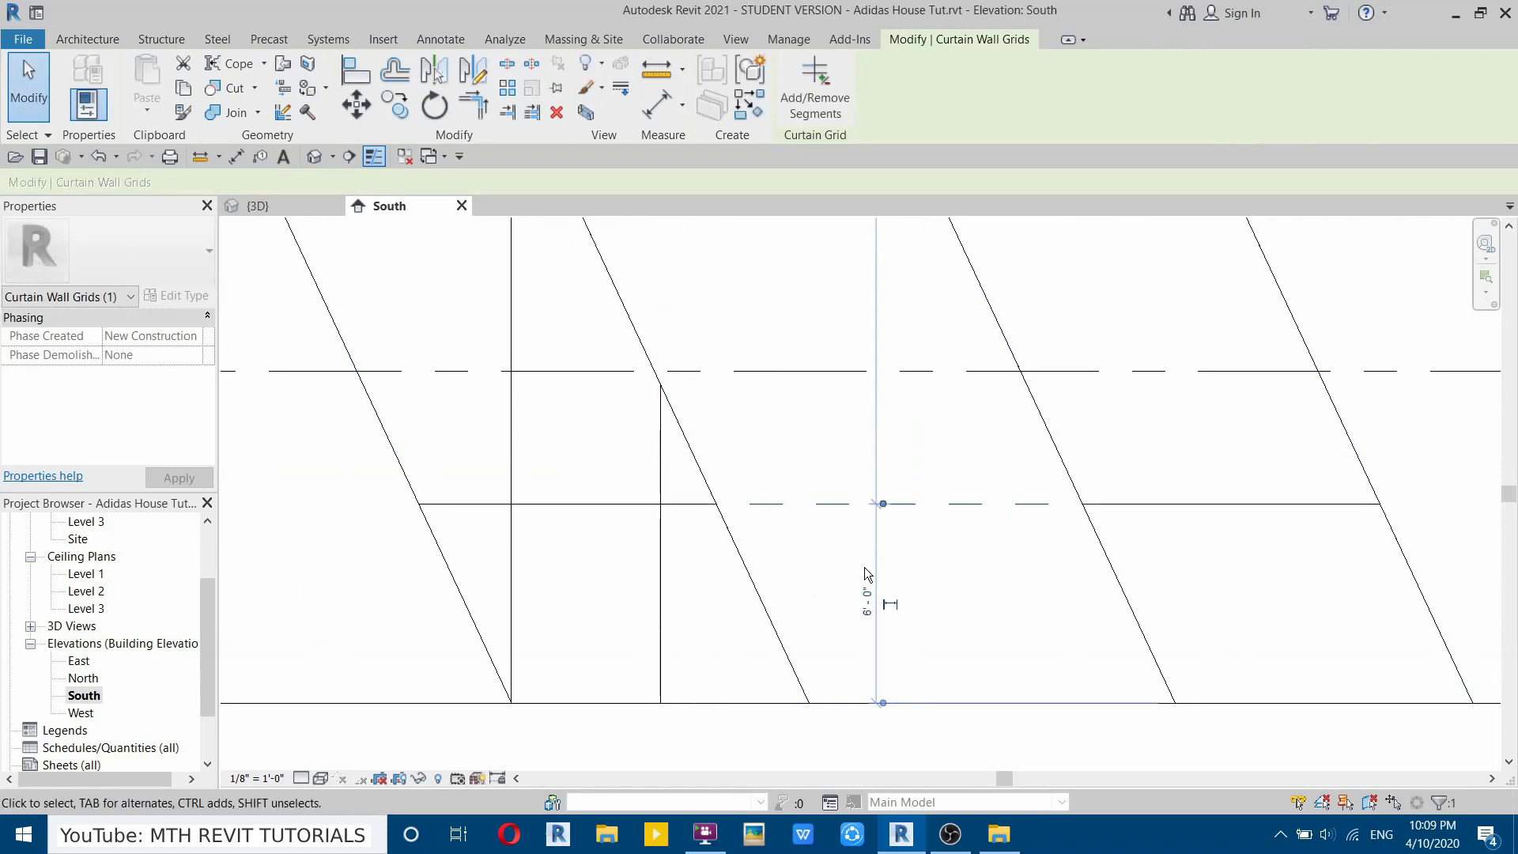
key(Escape)
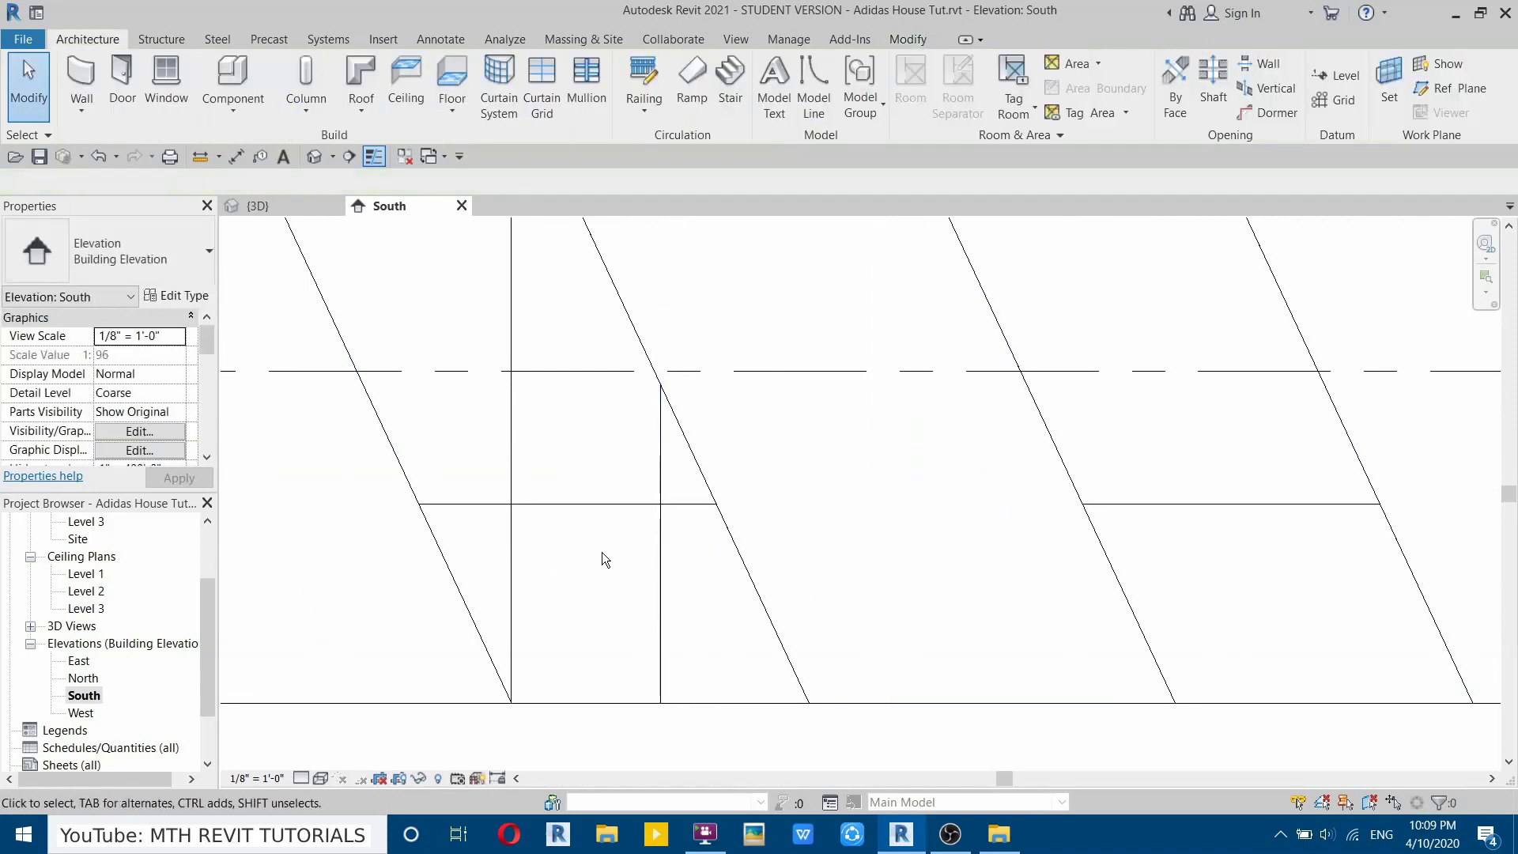
Try to place the second vertical grid line 4' from the first one, and undo the change.
click(661, 547)
click(577, 533)
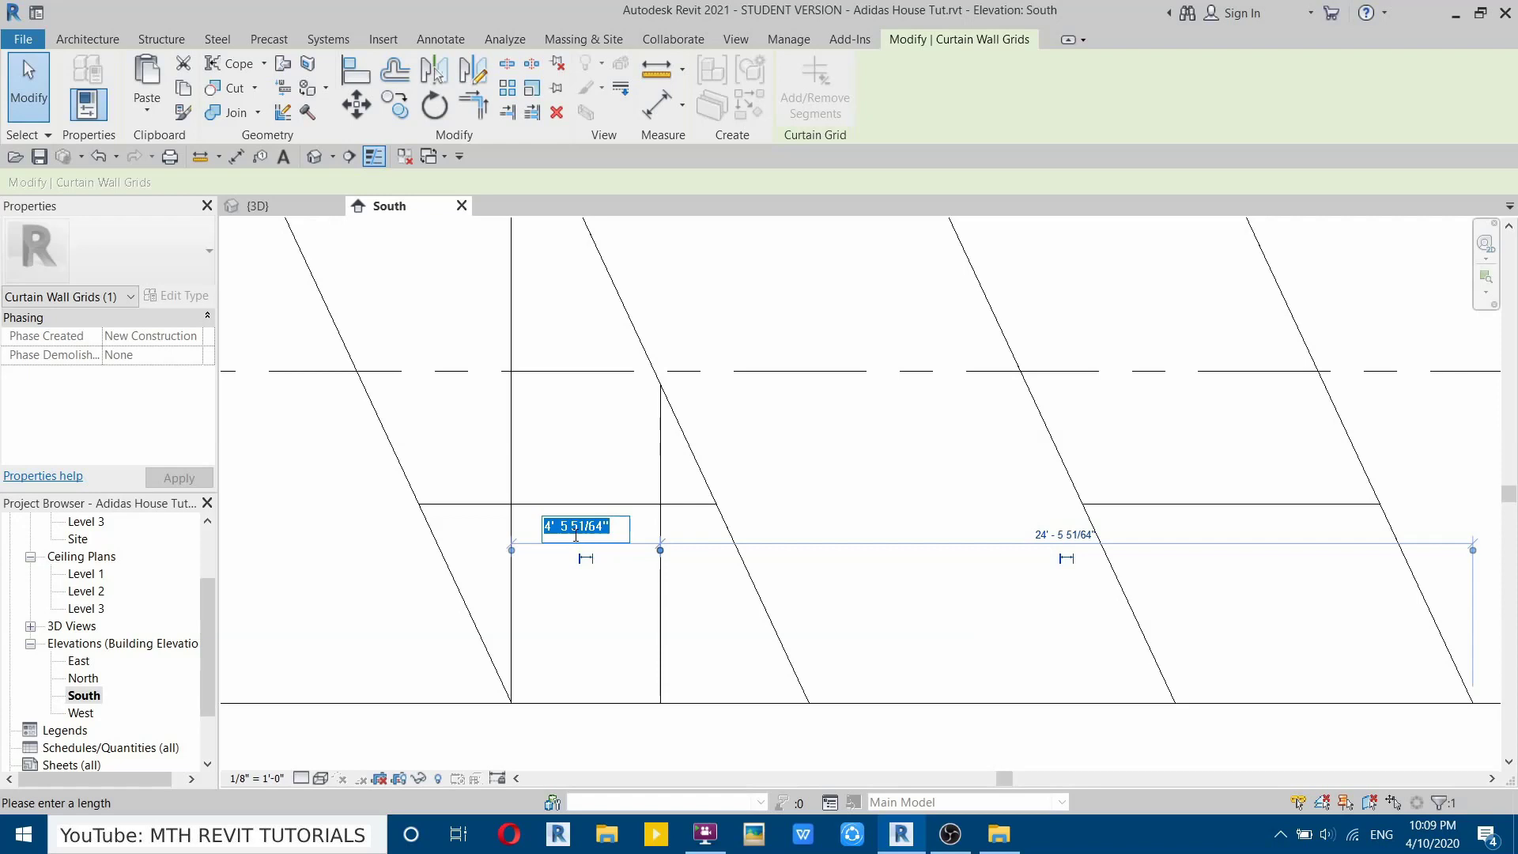
key(Return)
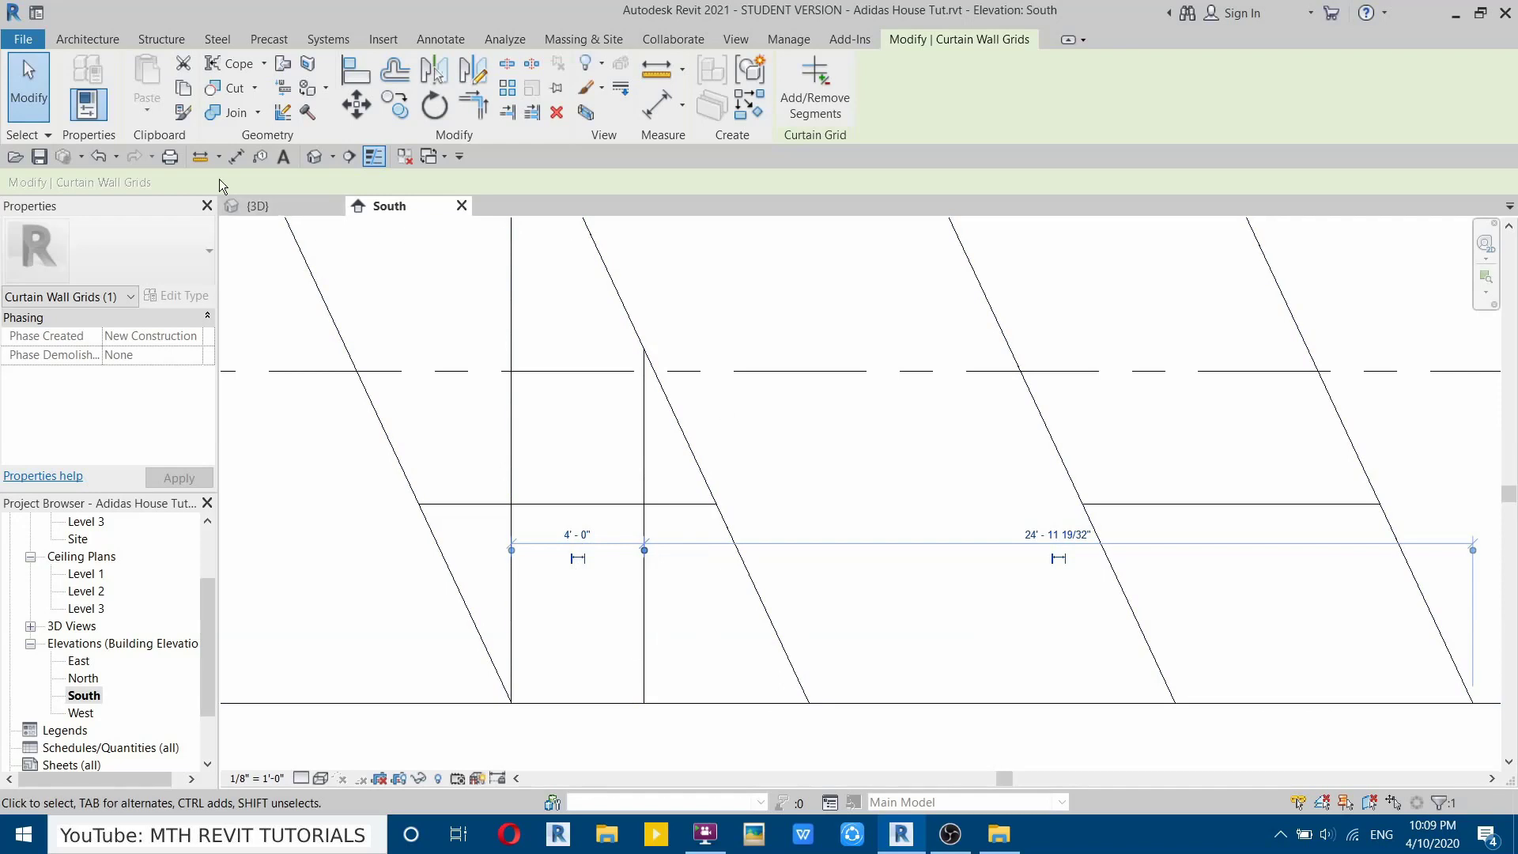
click(98, 157)
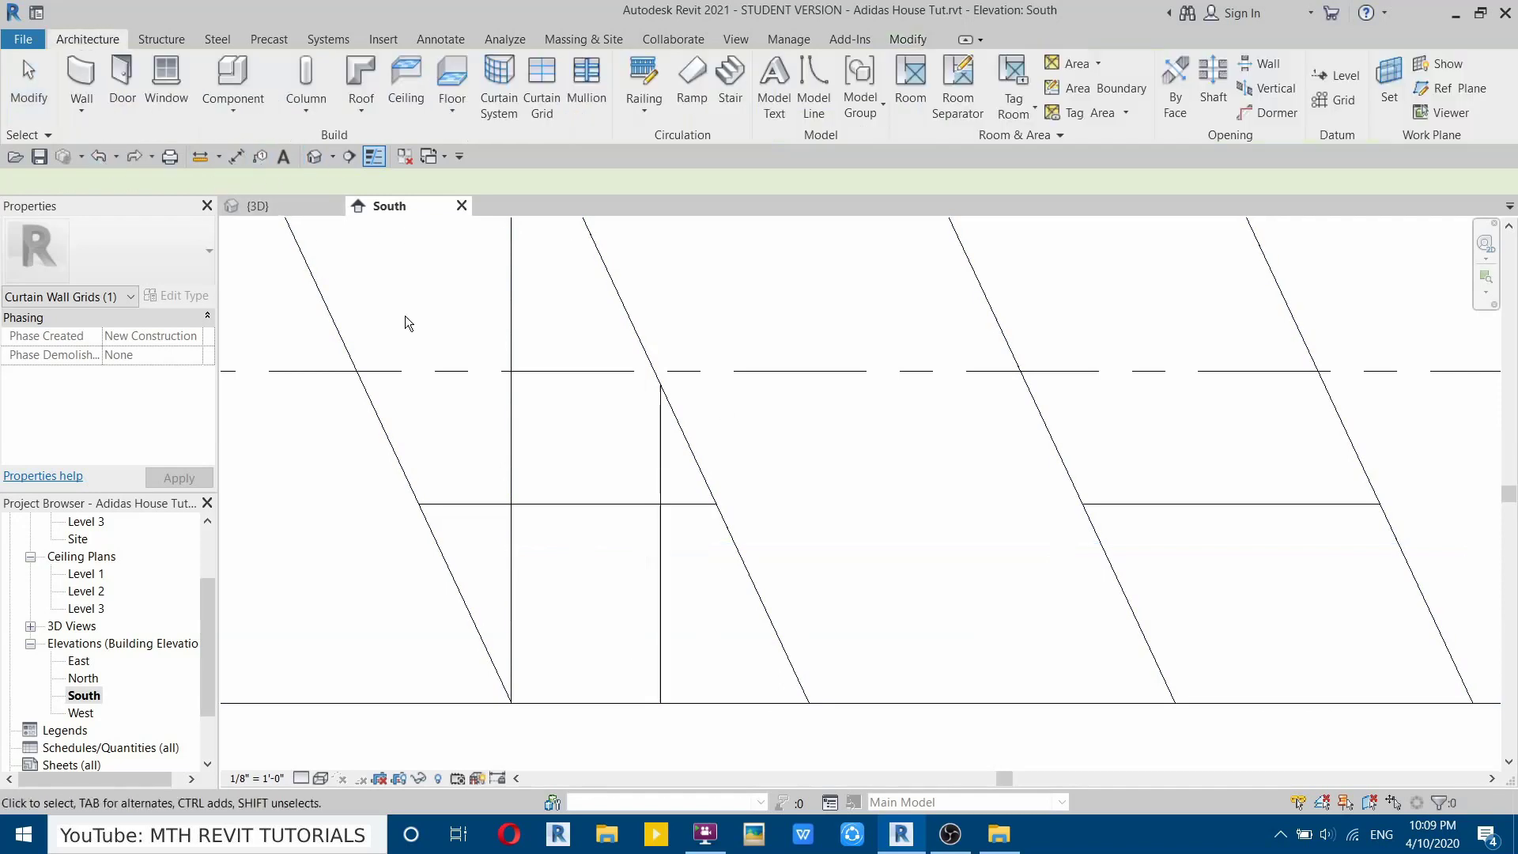
key(Escape)
Move the first vertical grid line, at the foot of the leaning stripe, to 4' from the second one.
click(510, 427)
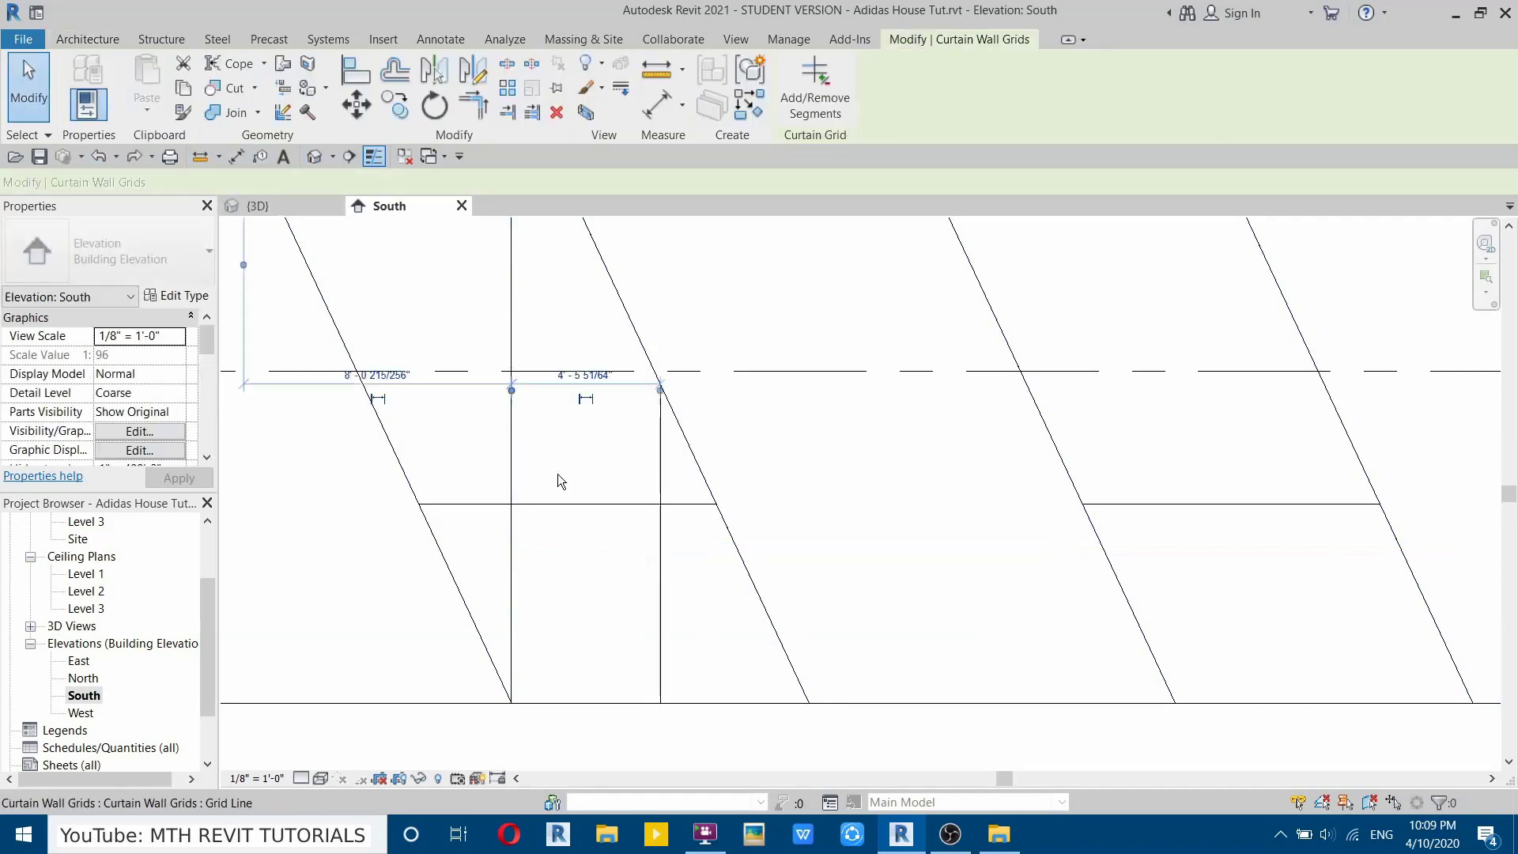
click(583, 377)
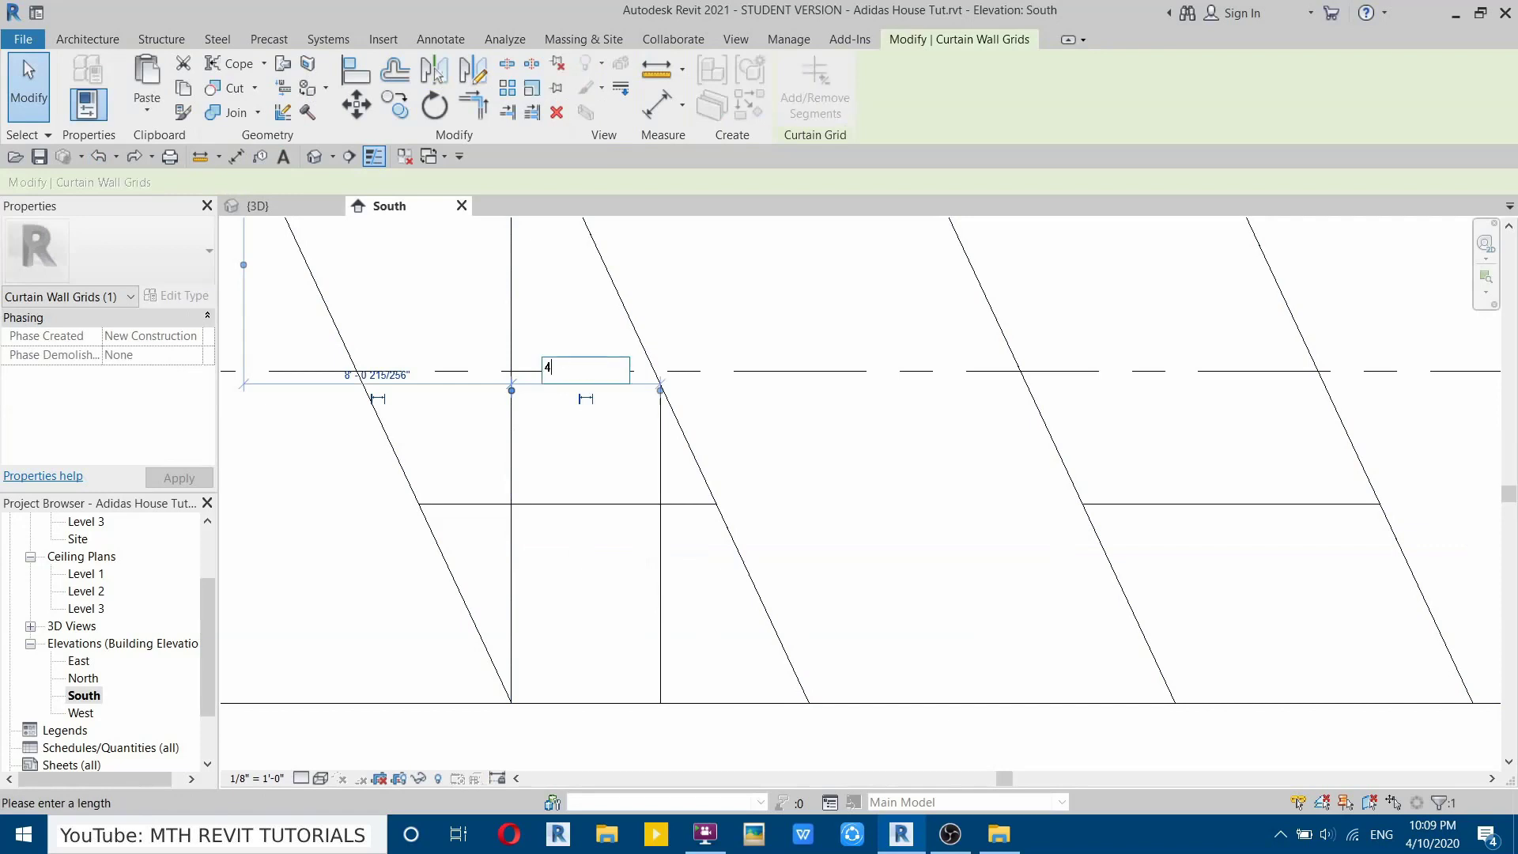
key(Return)
key(Escape)
Remove the segment of the second vertical grid line above the horizontal grid line at the door opening.
scroll(614, 542, up, 2)
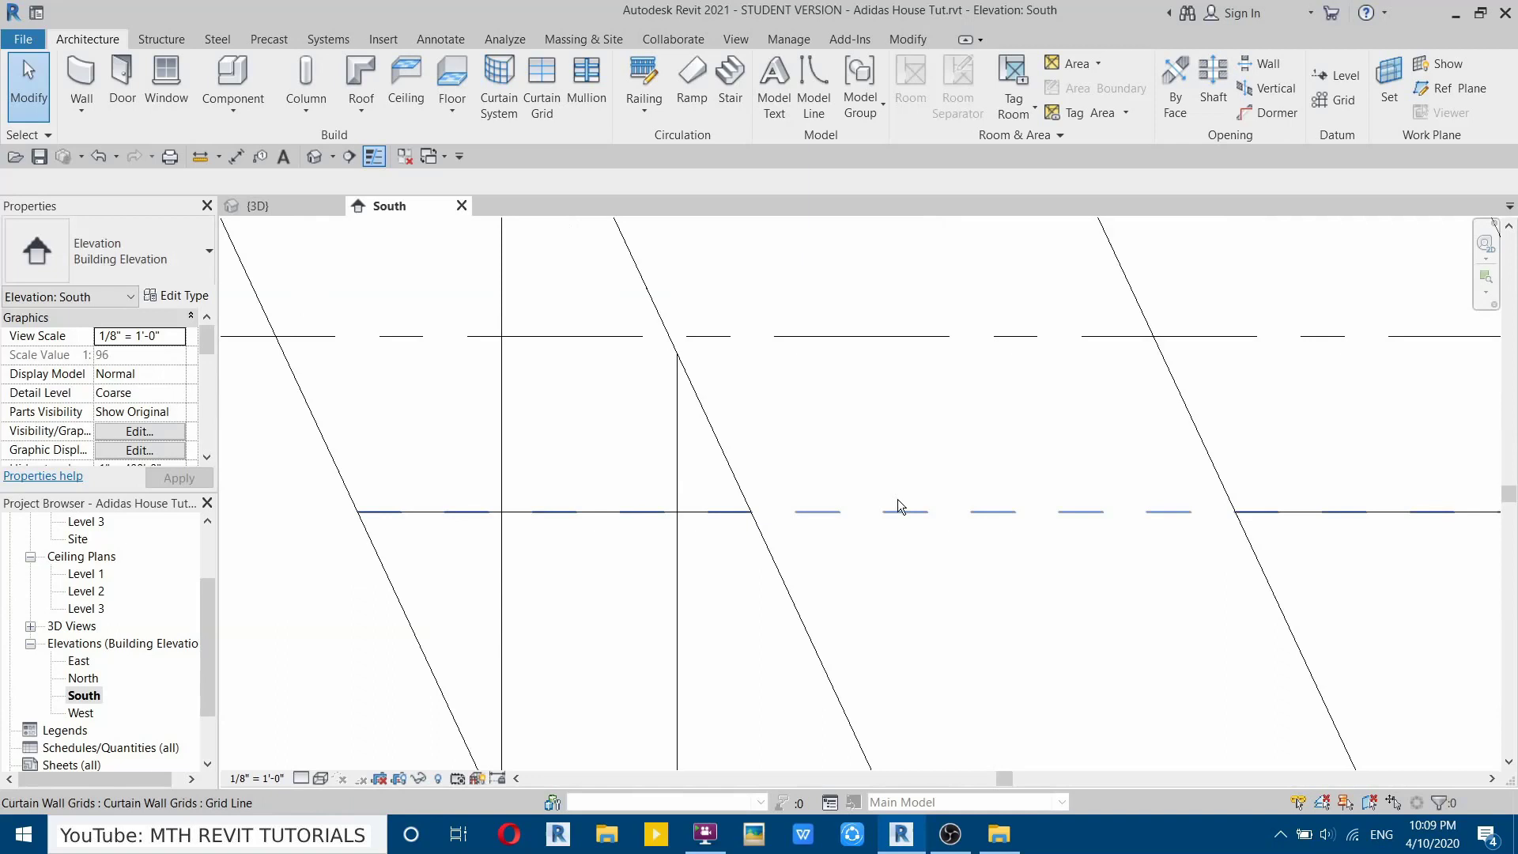
scroll(565, 482, down, 2)
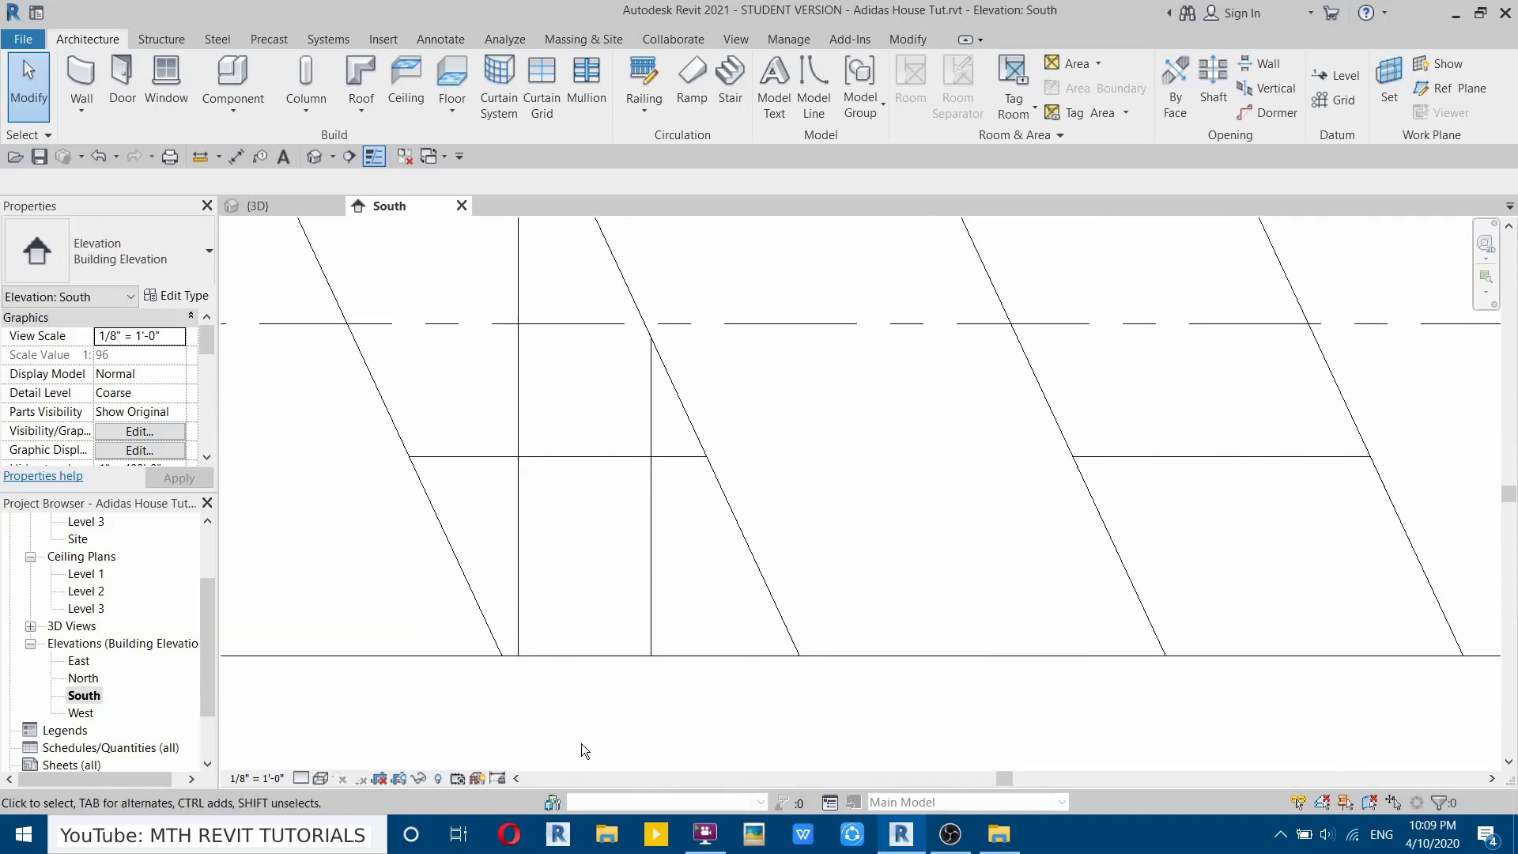
middle_drag(585, 484, 664, 515)
scroll(567, 551, up, 1)
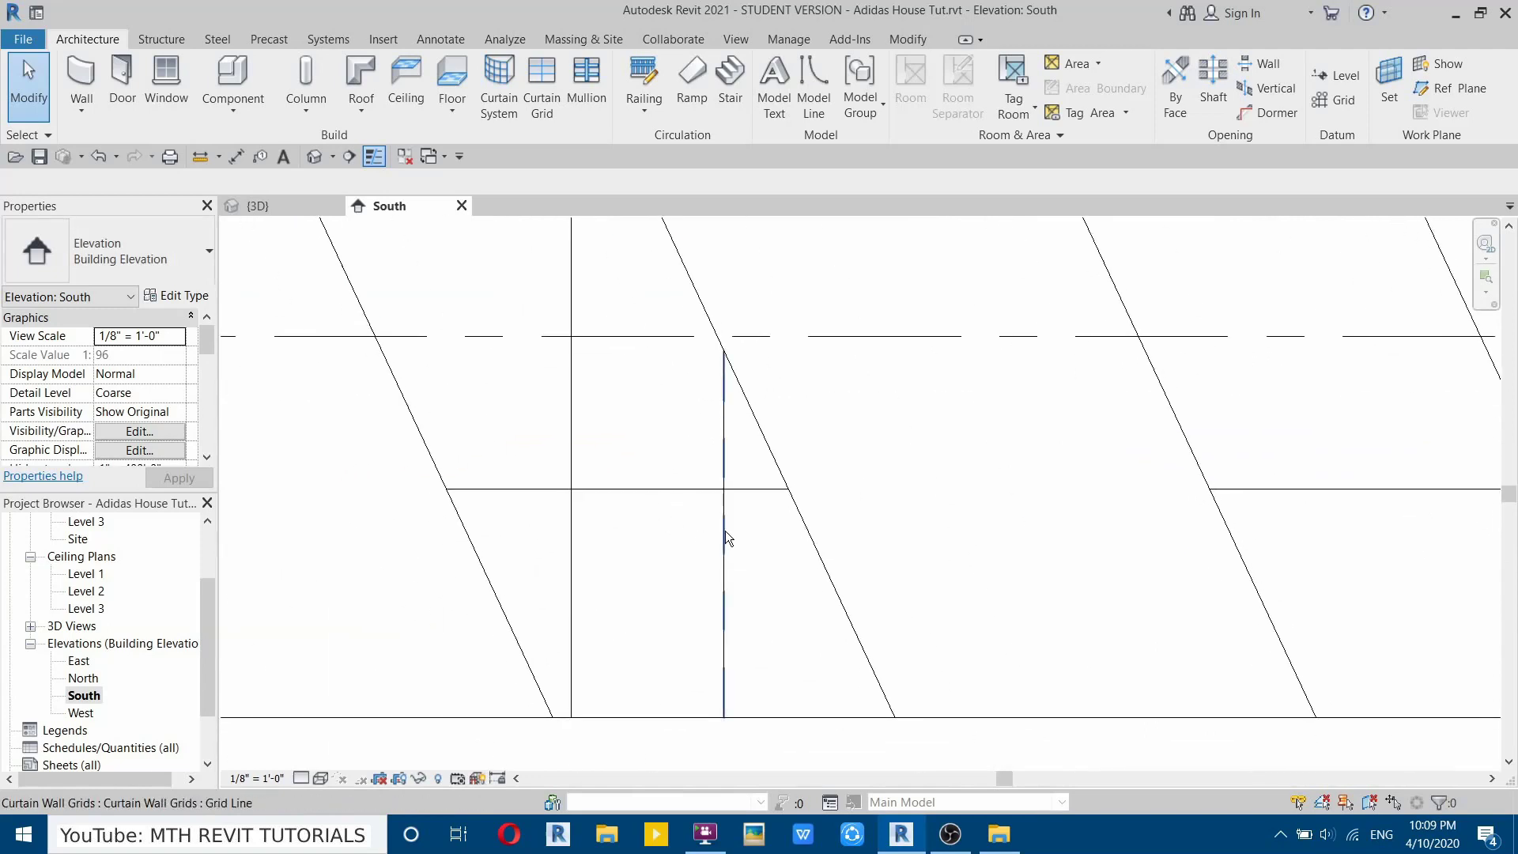
click(724, 533)
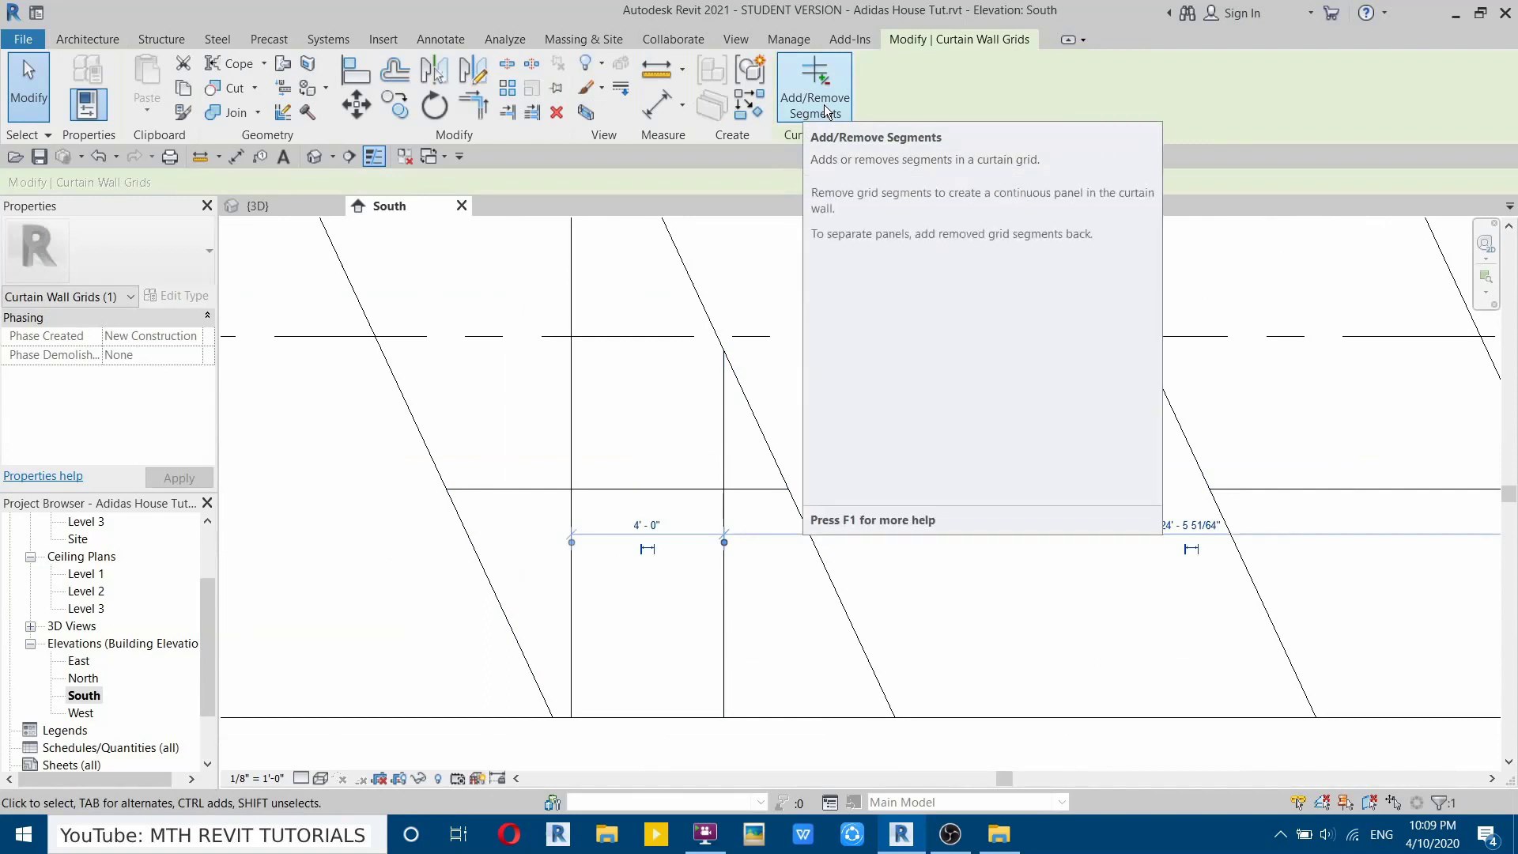
click(818, 109)
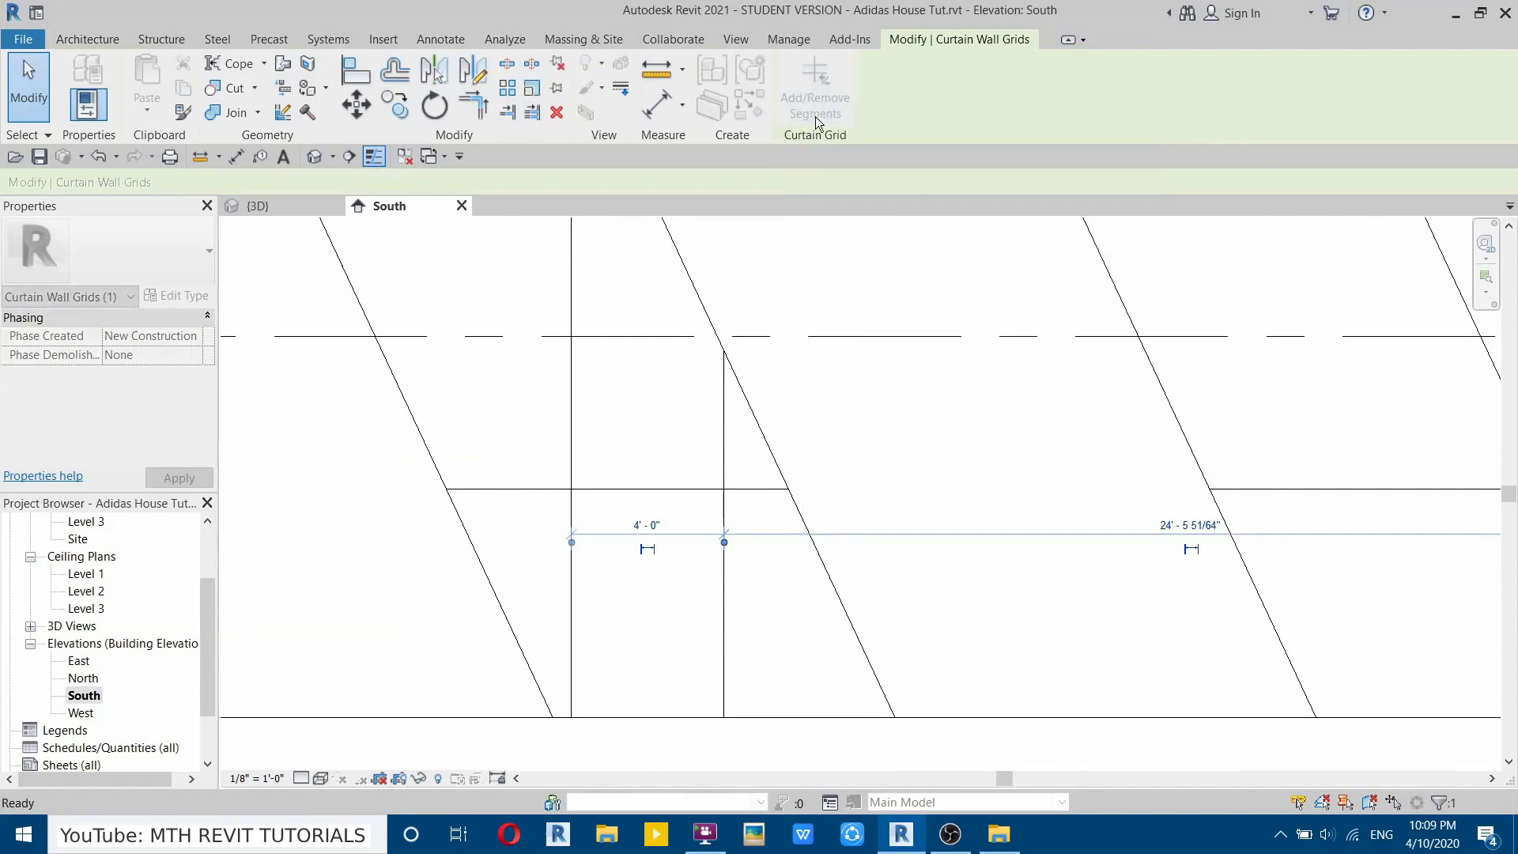
click(725, 421)
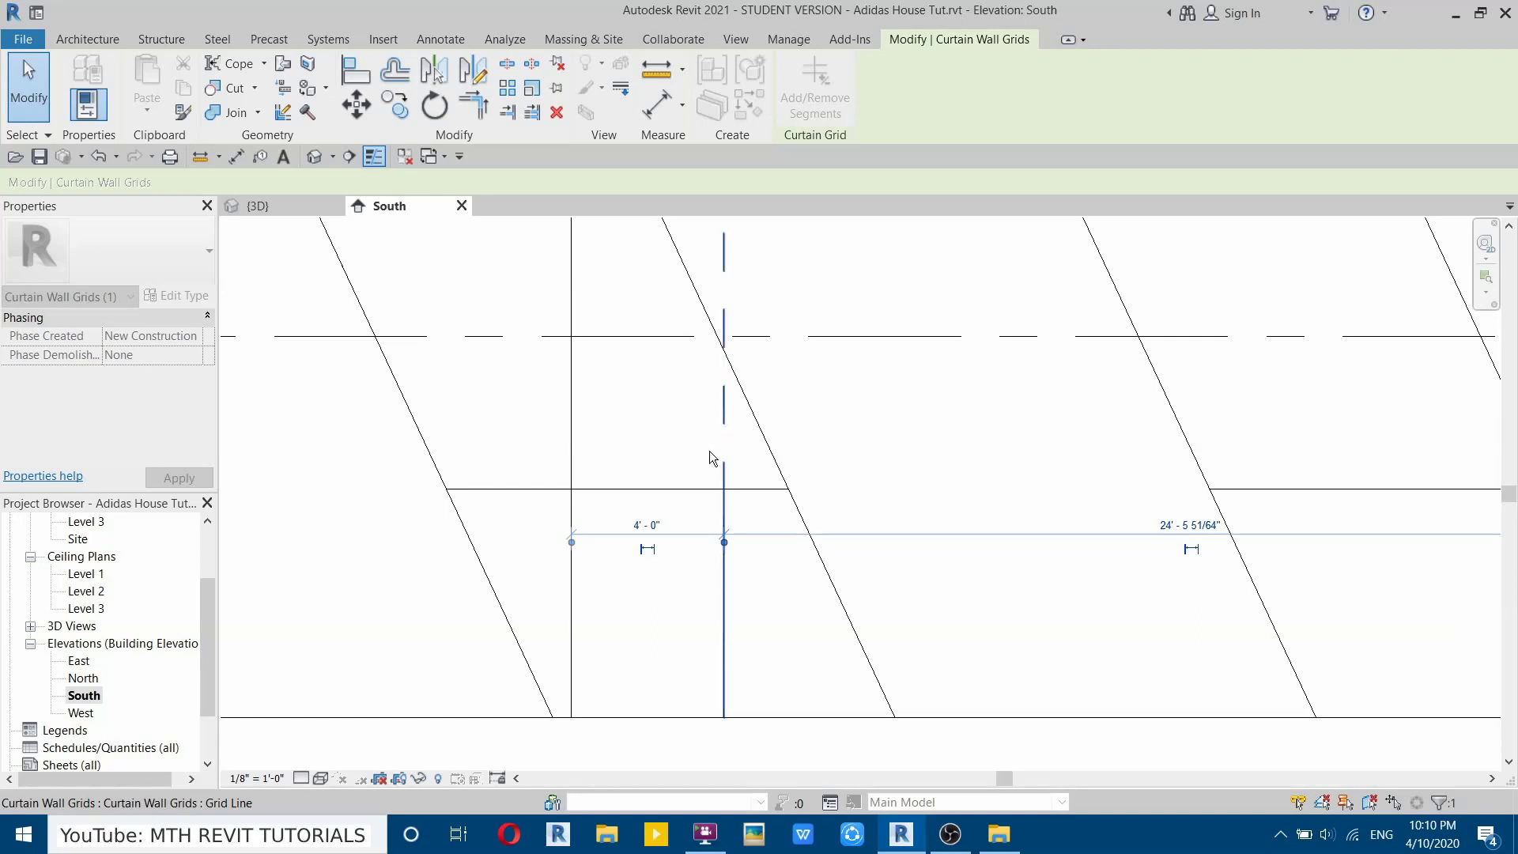
right_click(640, 379)
click(671, 393)
Remove the segment of the first vertical grid line above the horizontal line, so it ends at the door head.
middle_drag(582, 443, 620, 461)
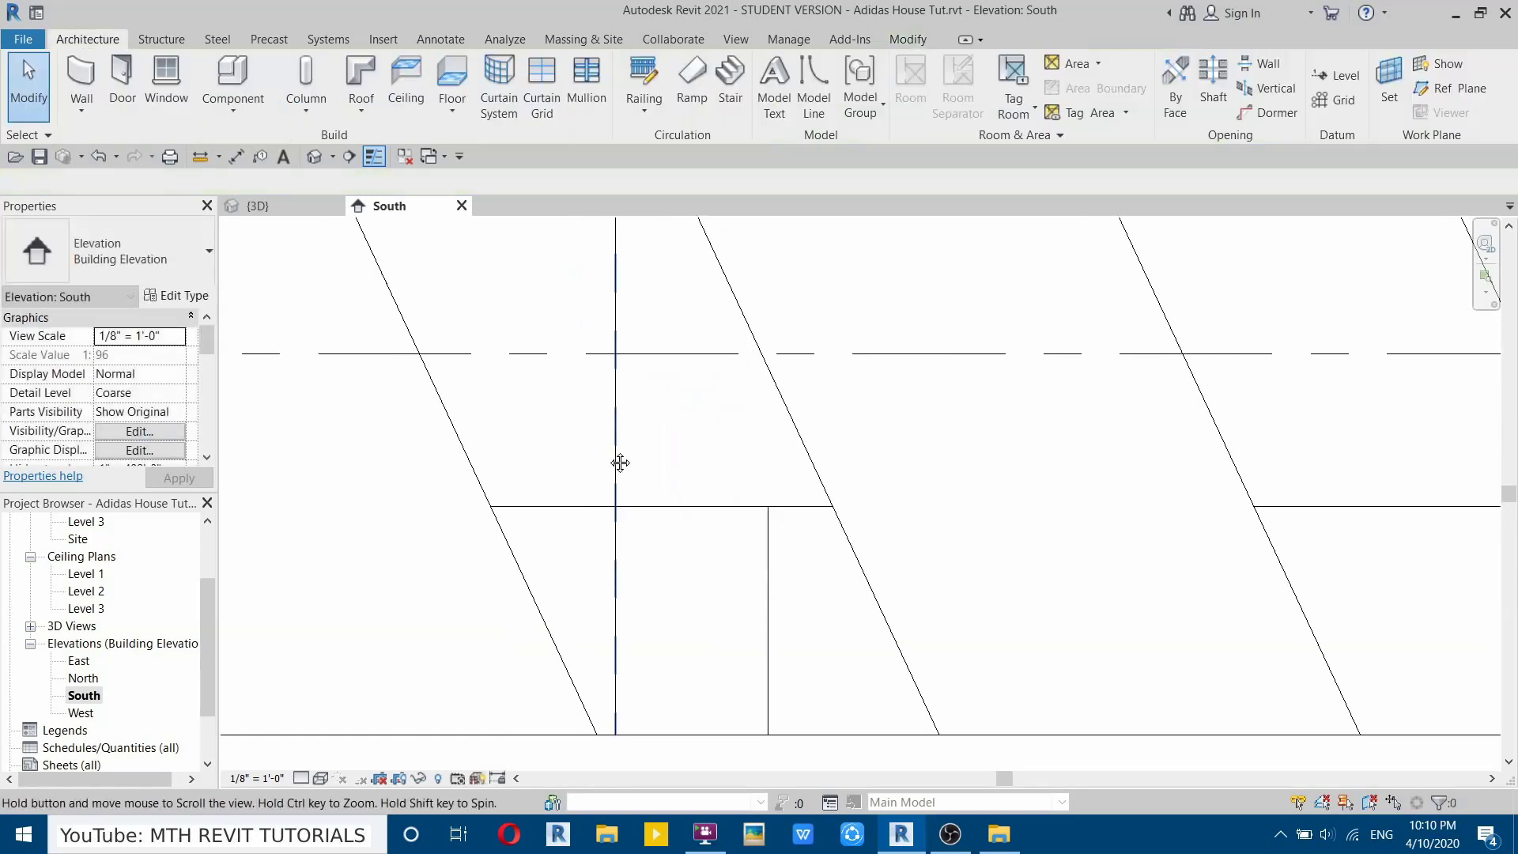
click(610, 441)
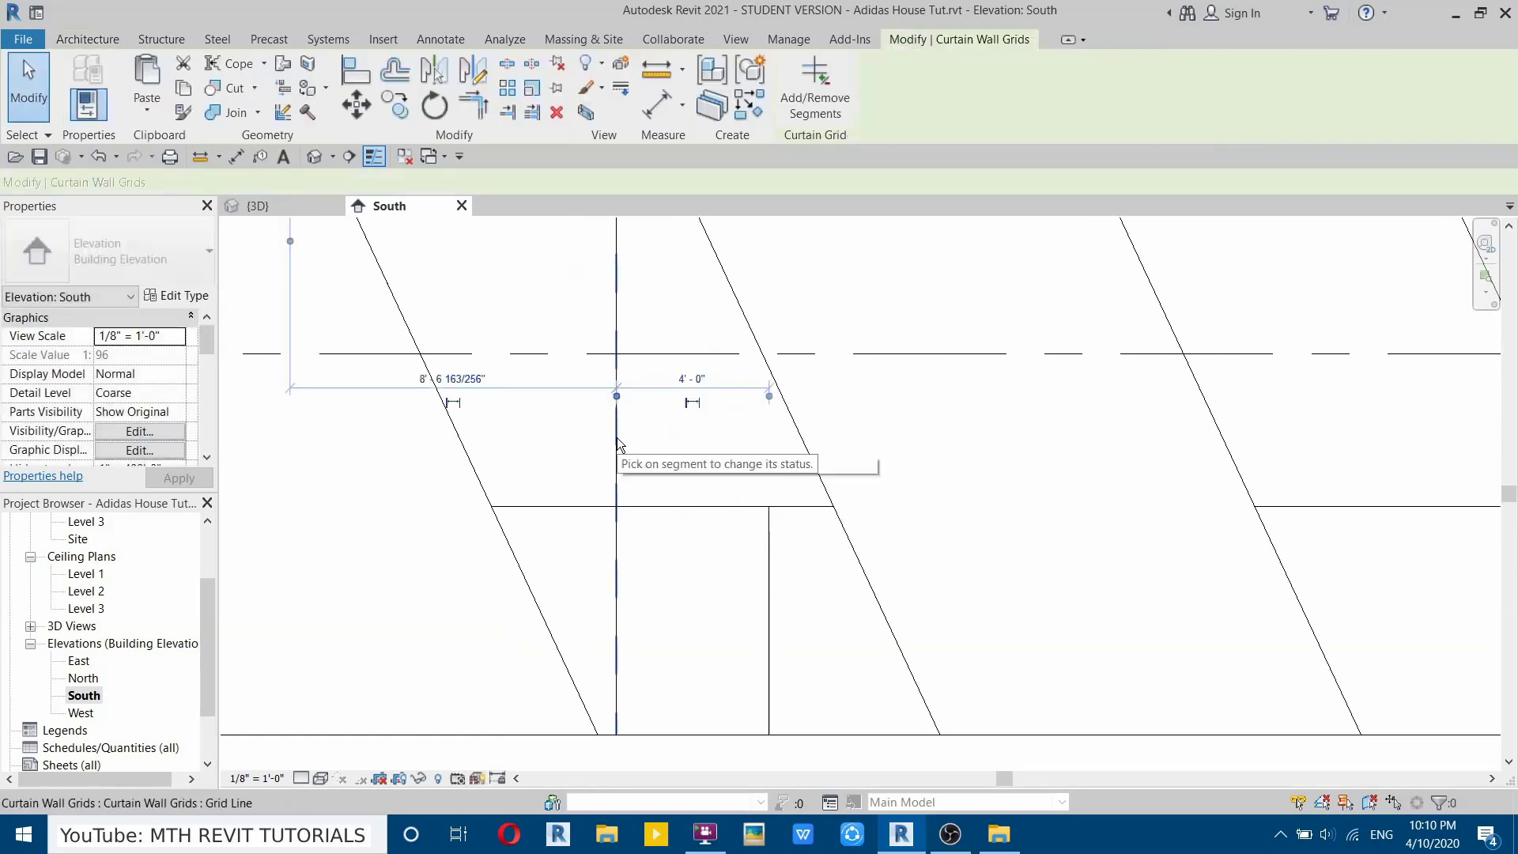
click(815, 87)
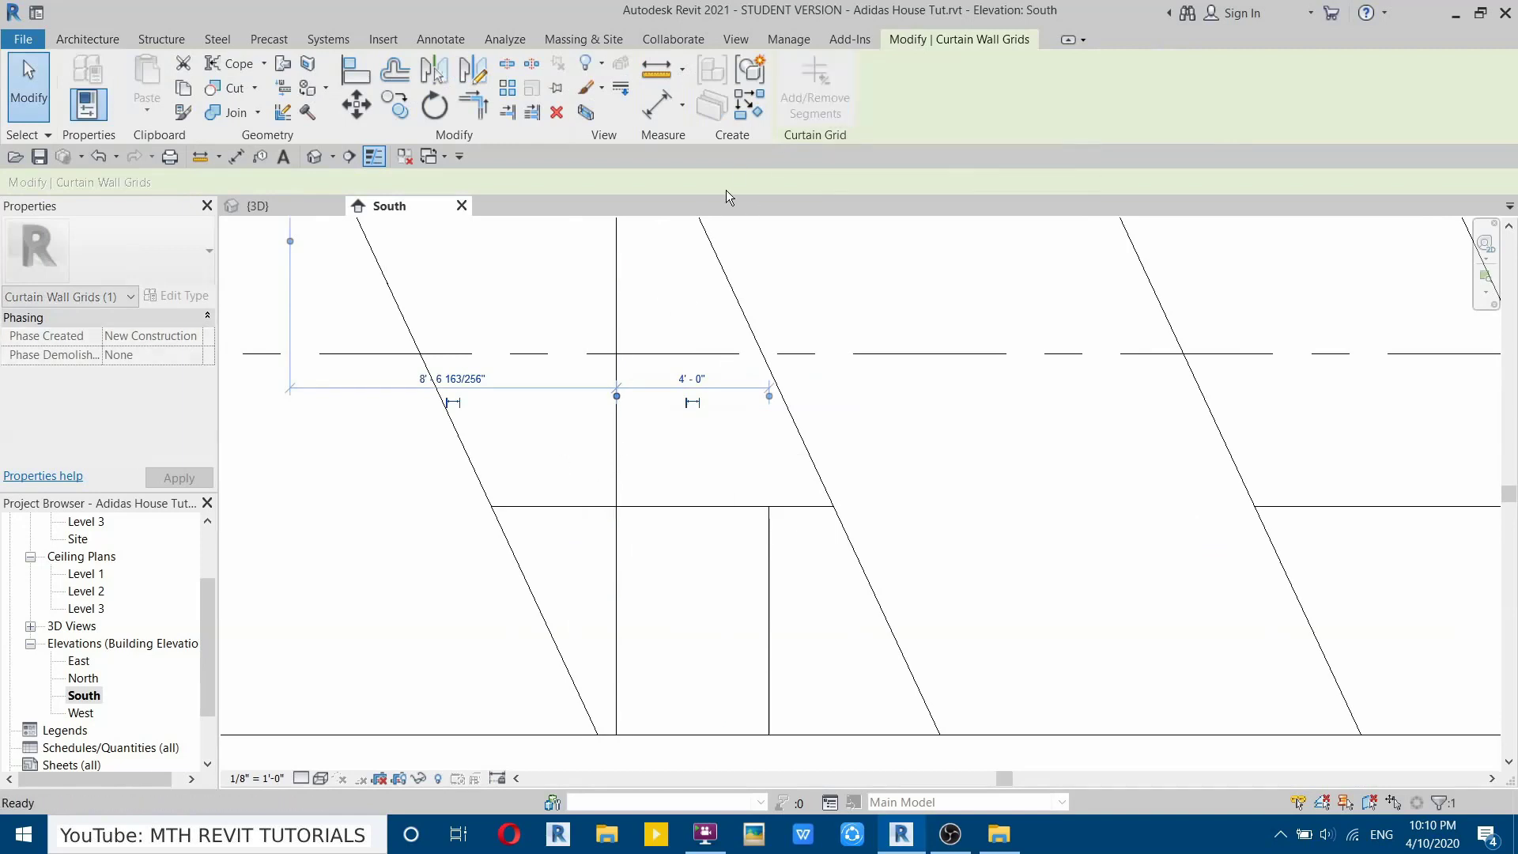
click(616, 425)
click(511, 483)
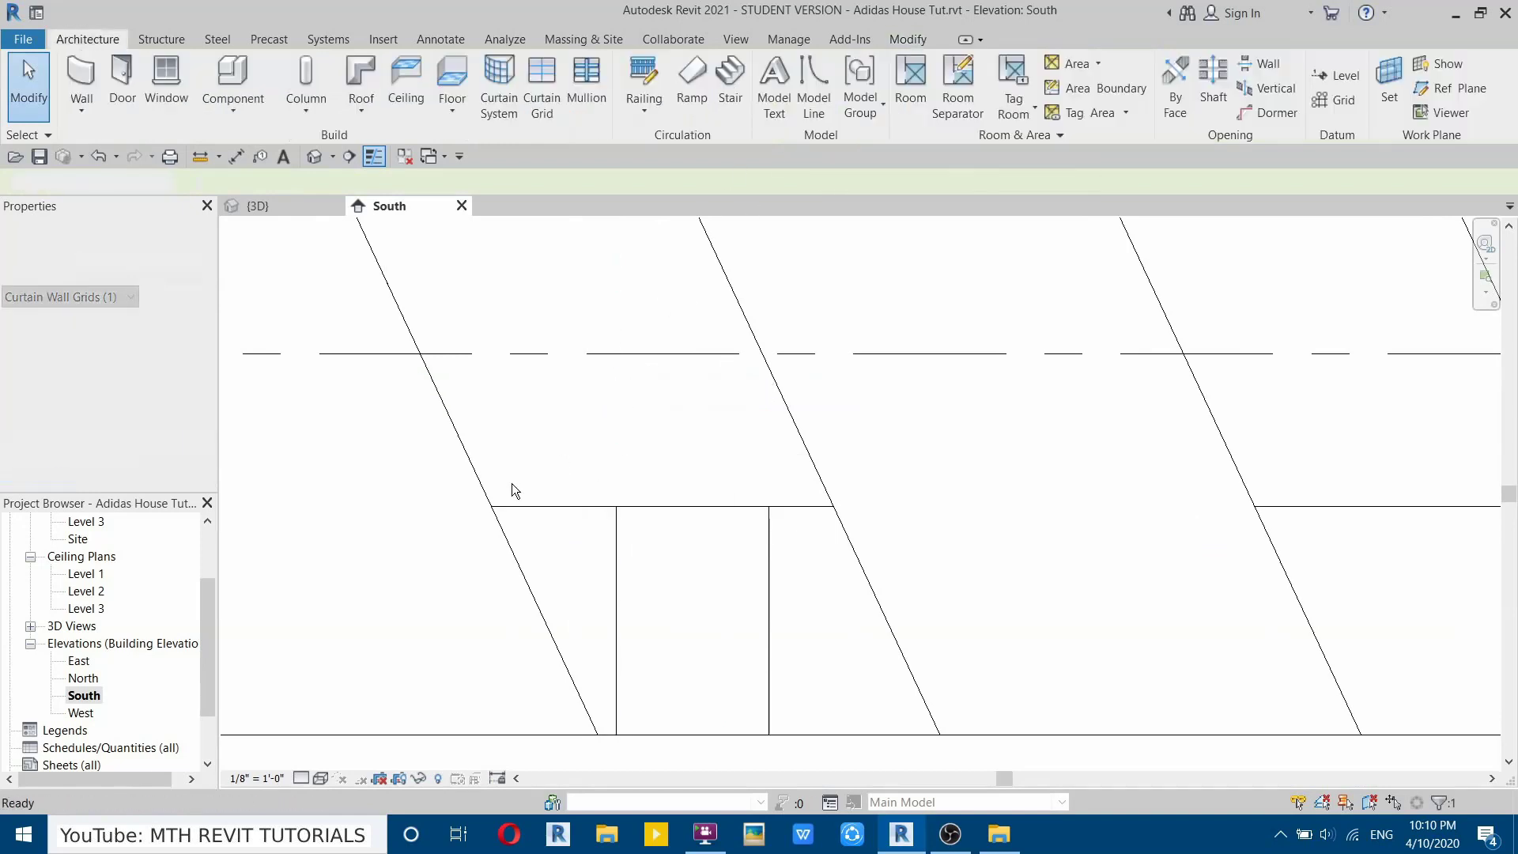
click(552, 509)
click(816, 87)
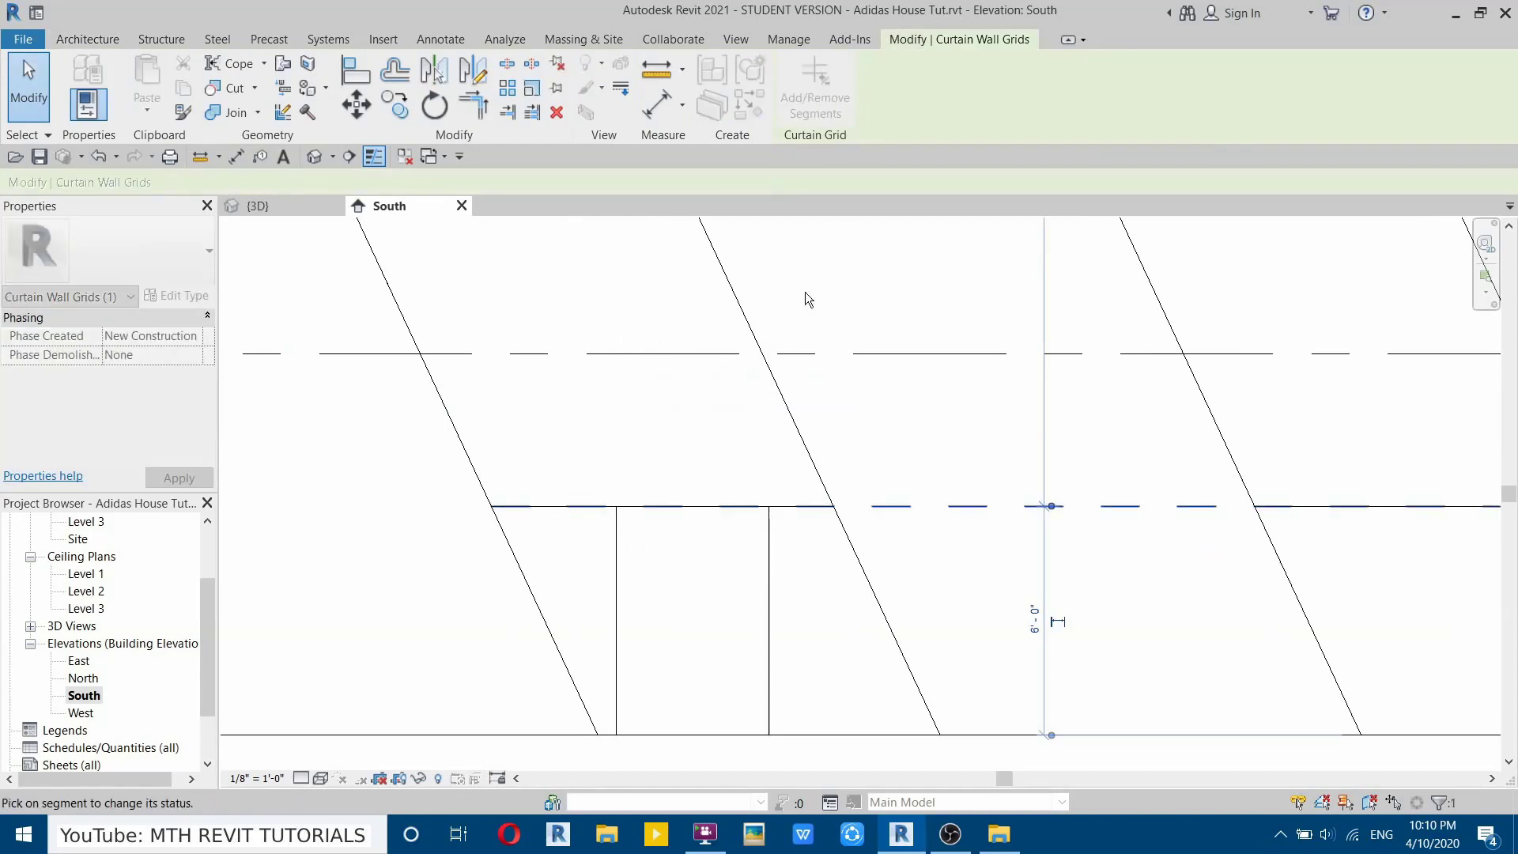
scroll(792, 519, down, 4)
middle_drag(792, 519, 710, 556)
scroll(669, 576, up, 3)
key(Escape)
key(Escape)
Remove the horizontal grid line's segments beside the door and in the second glass panel, keeping only the door head.
click(738, 509)
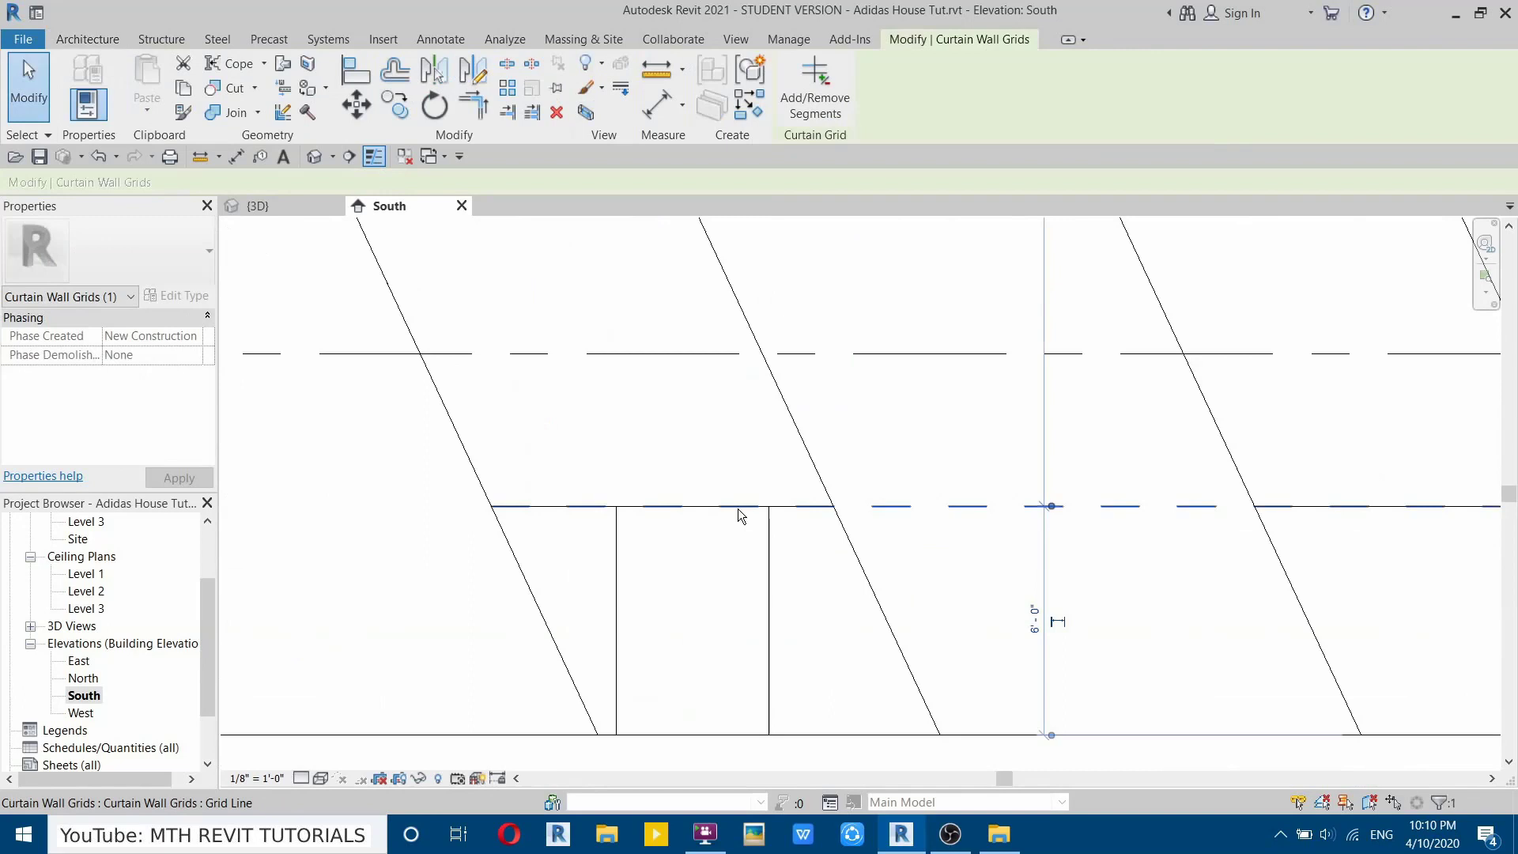
click(816, 103)
click(800, 505)
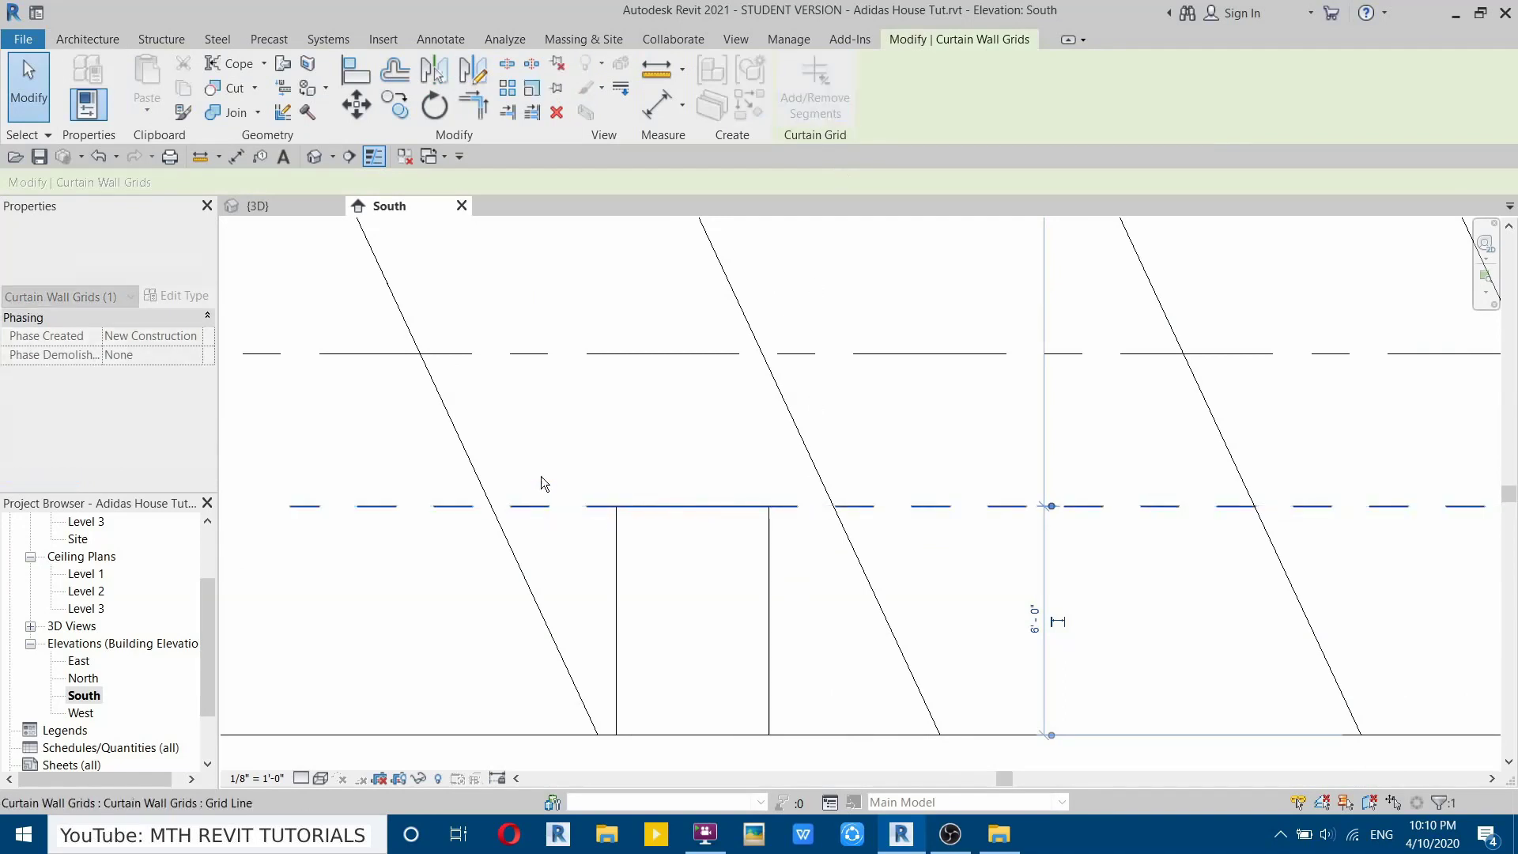
right_click(519, 407)
click(552, 420)
scroll(687, 443, down, 2)
scroll(651, 519, up, 2)
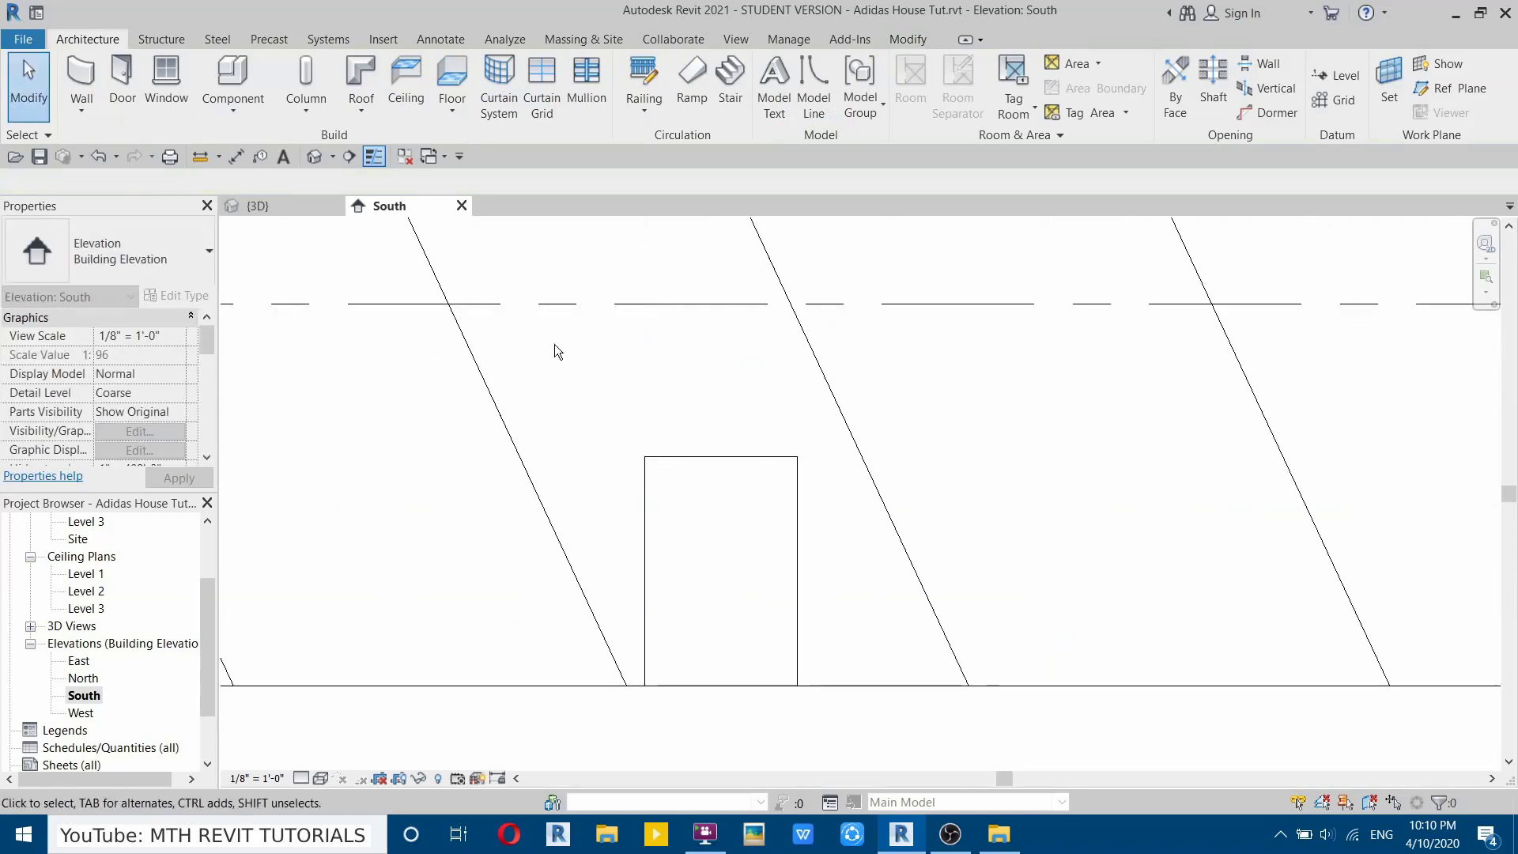
In the 3D view, change the glazed panel inside the door grid to the Door-Curtain-Wall-Single-Glass type.
click(290, 208)
scroll(632, 517, up, 4)
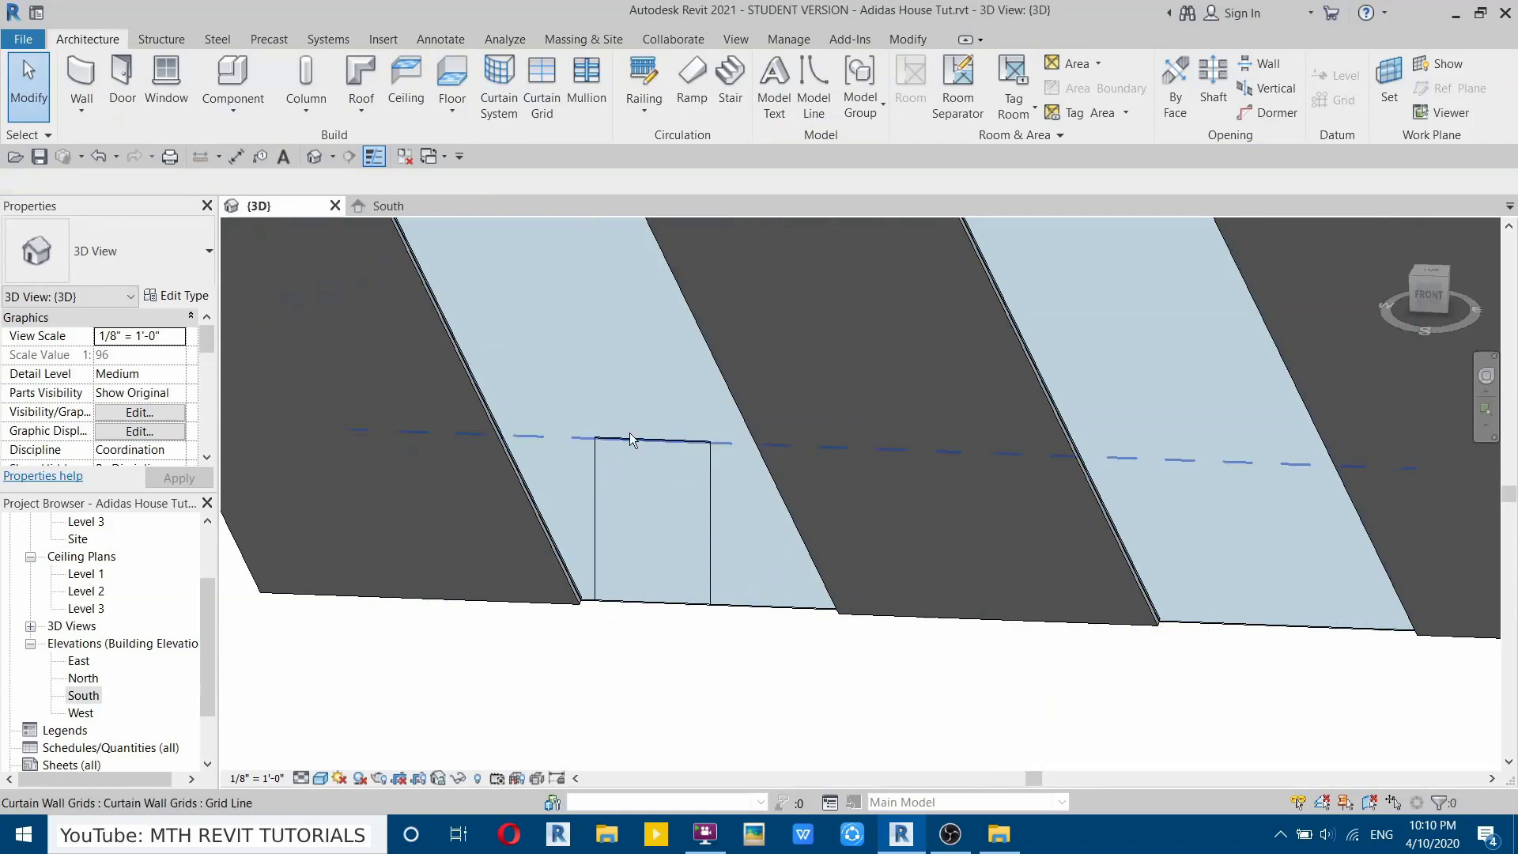
scroll(628, 577, up, 2)
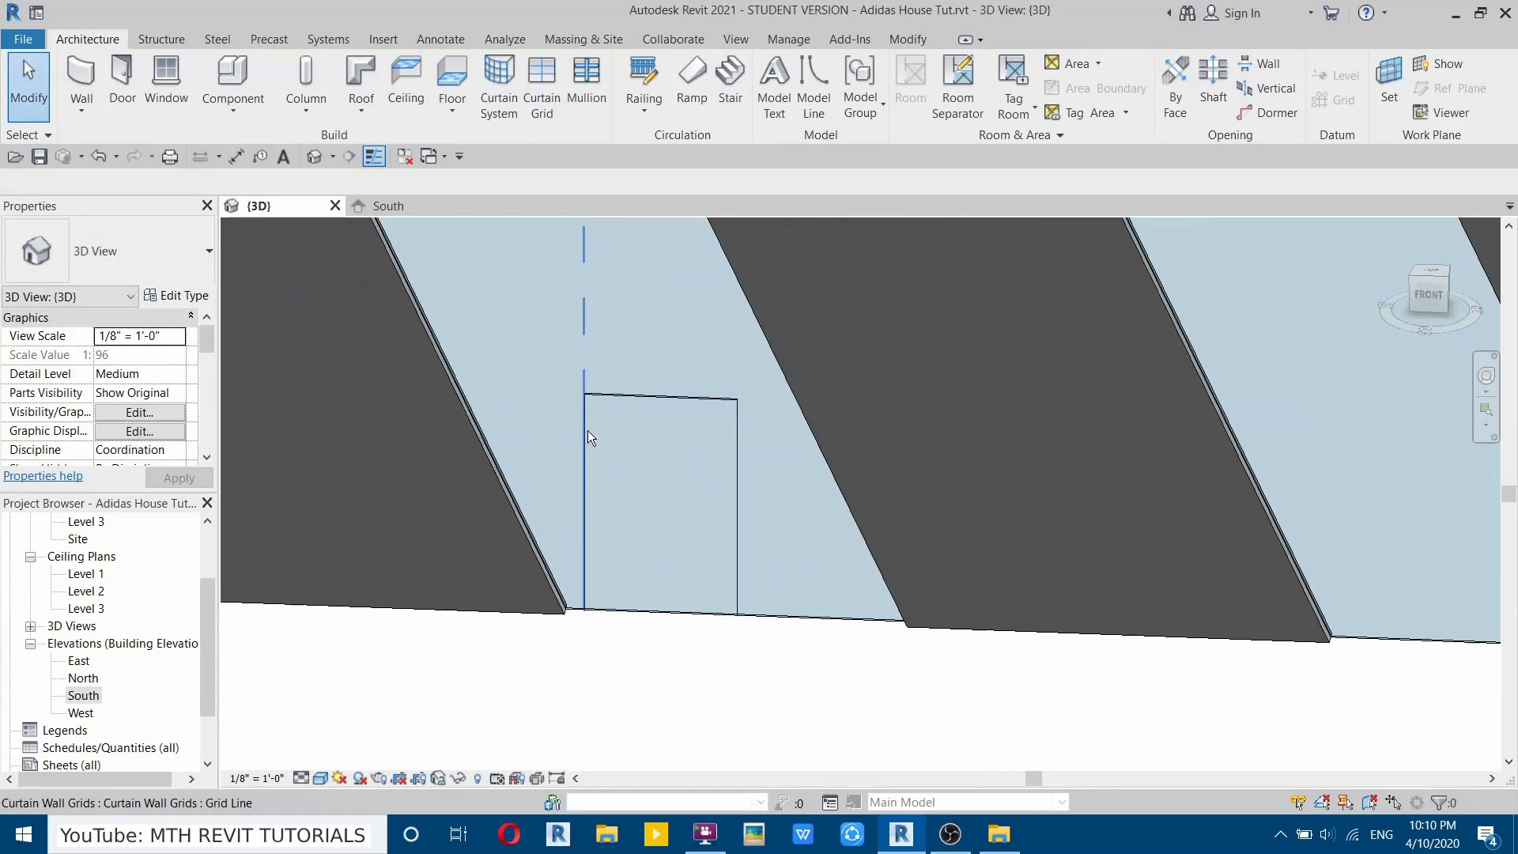
key(Tab)
key(Tab)
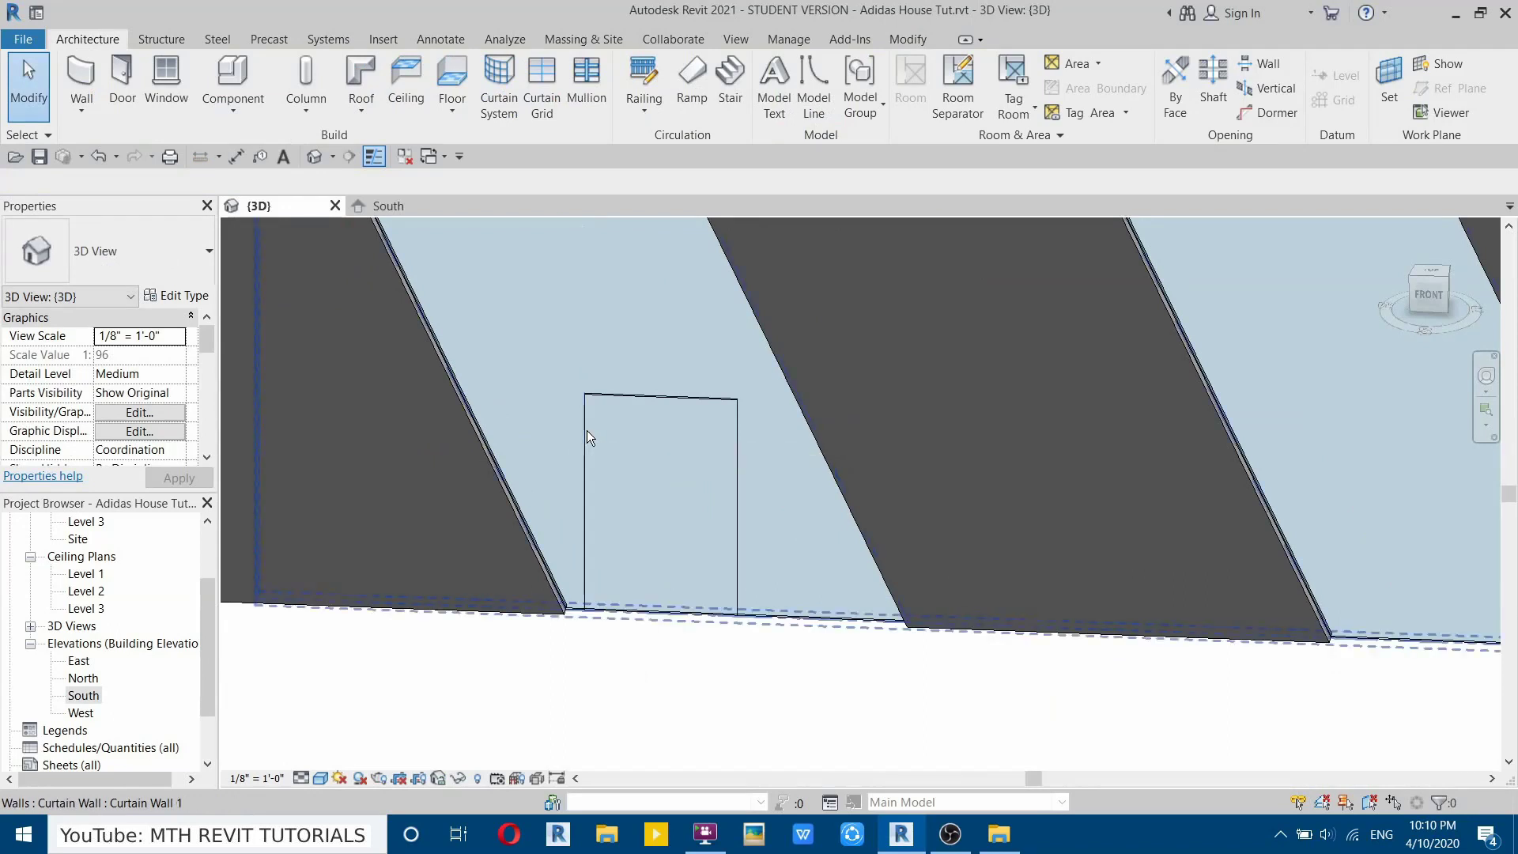
click(586, 430)
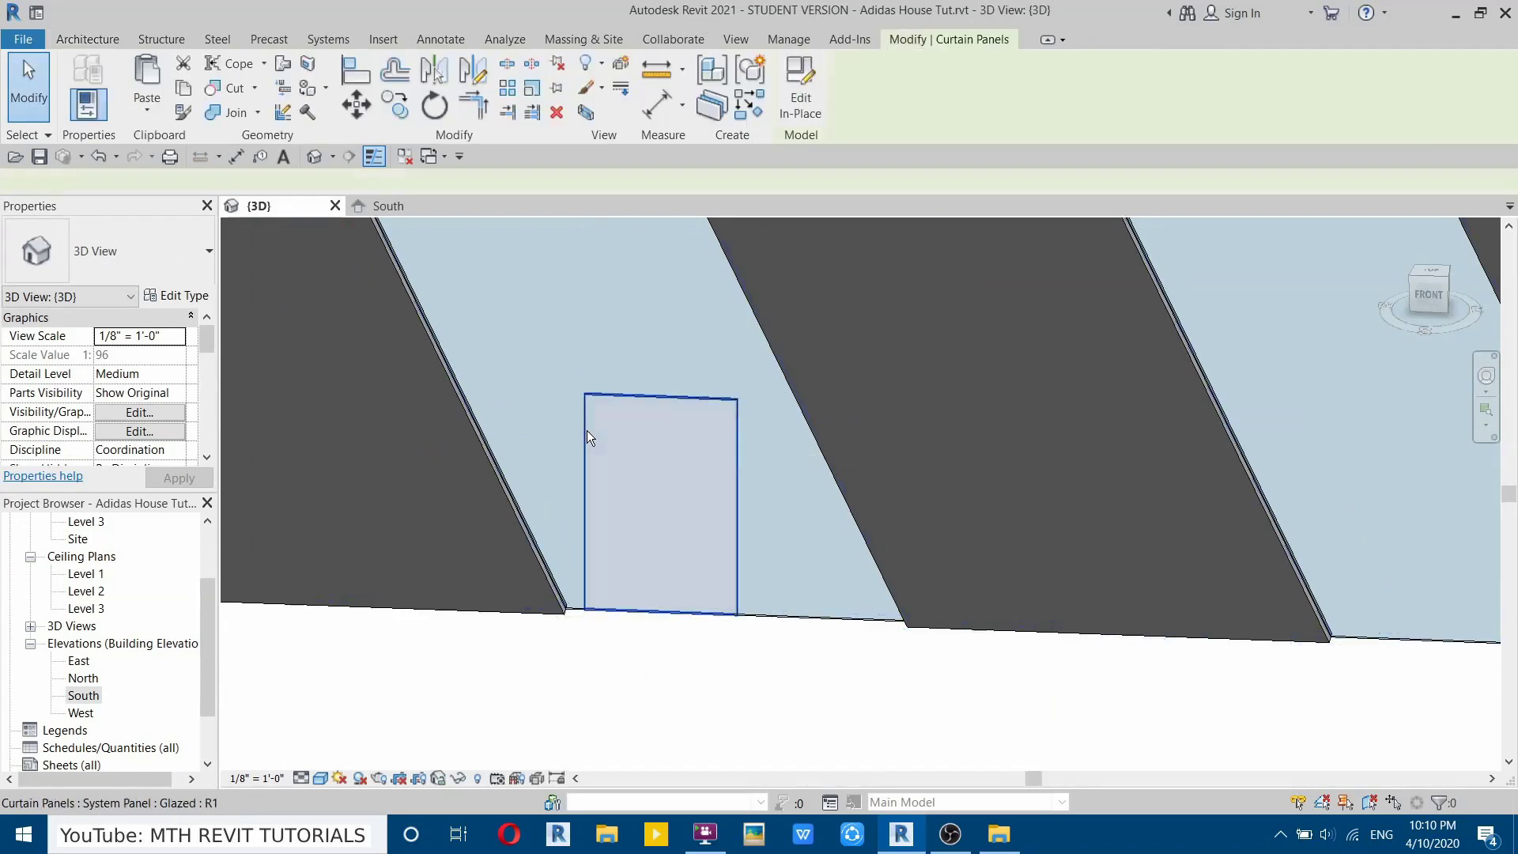
click(145, 251)
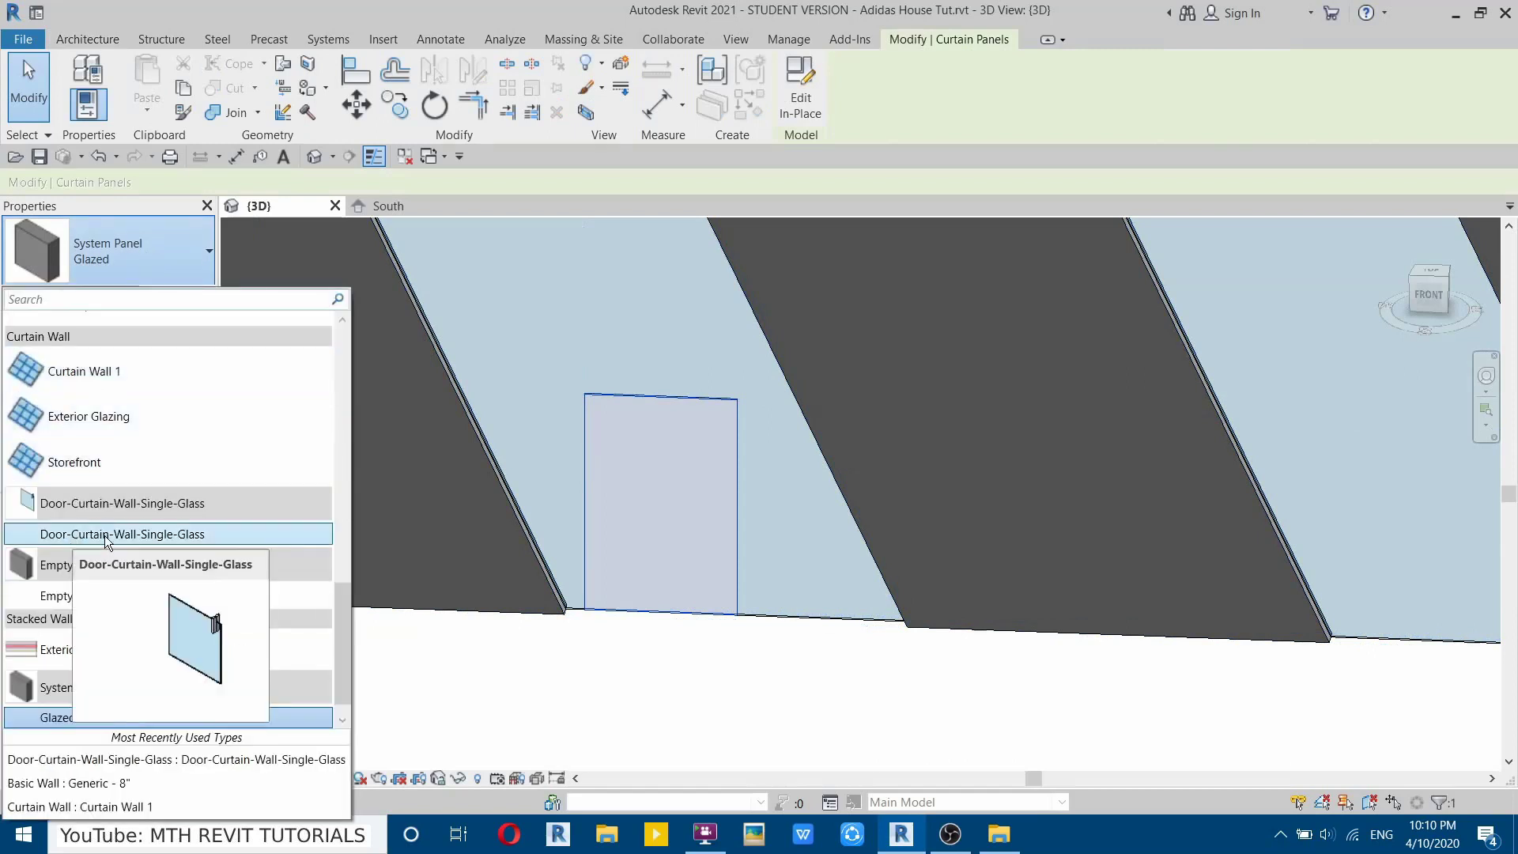
click(104, 534)
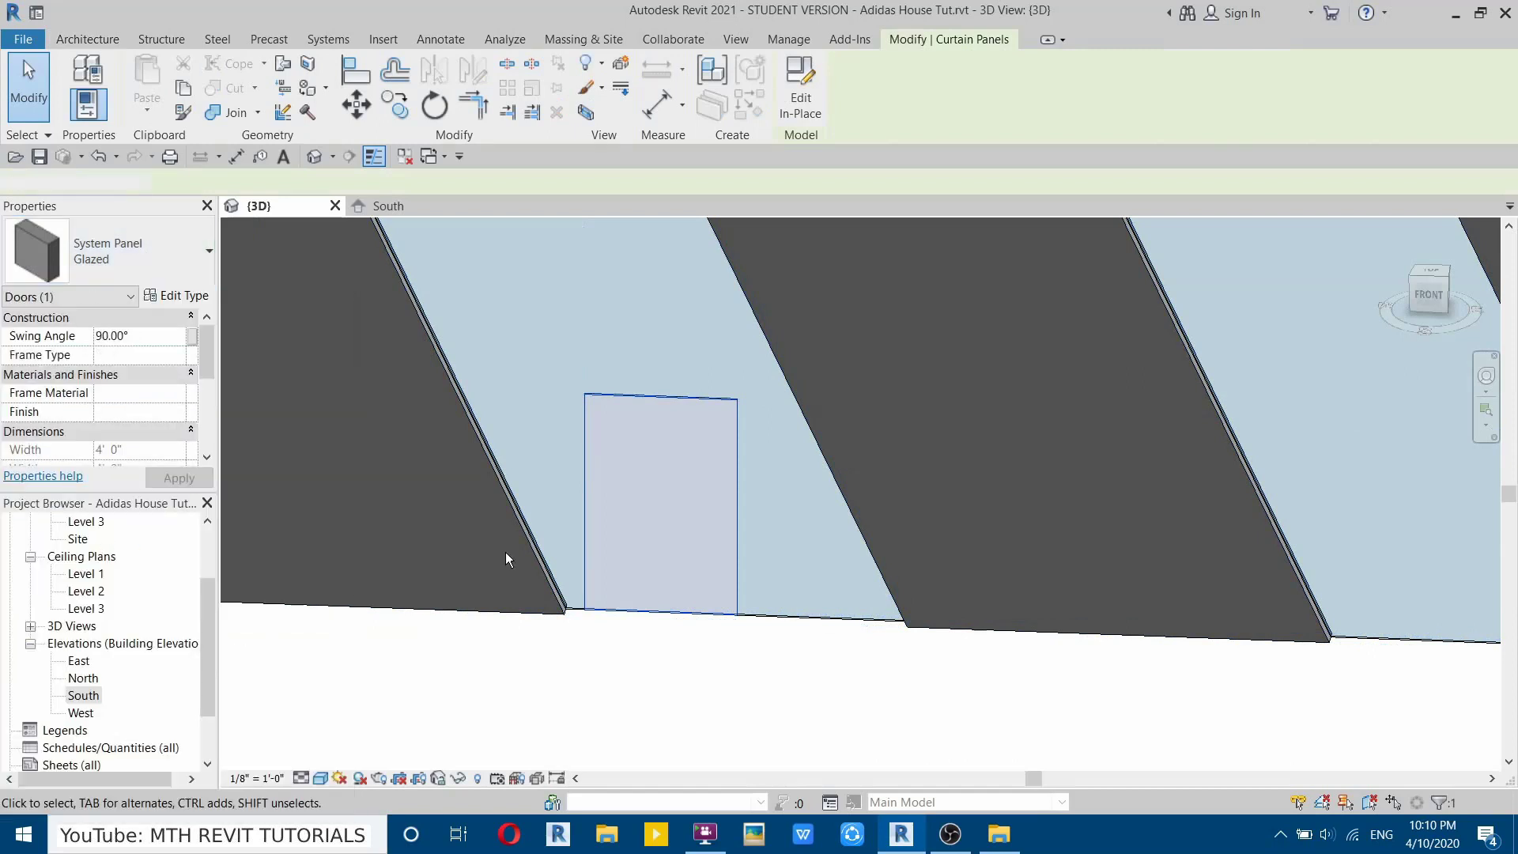
key(Escape)
Set the 3D view's detail level to Fine and check the glass door with its handle in the facade.
scroll(628, 468, up, 4)
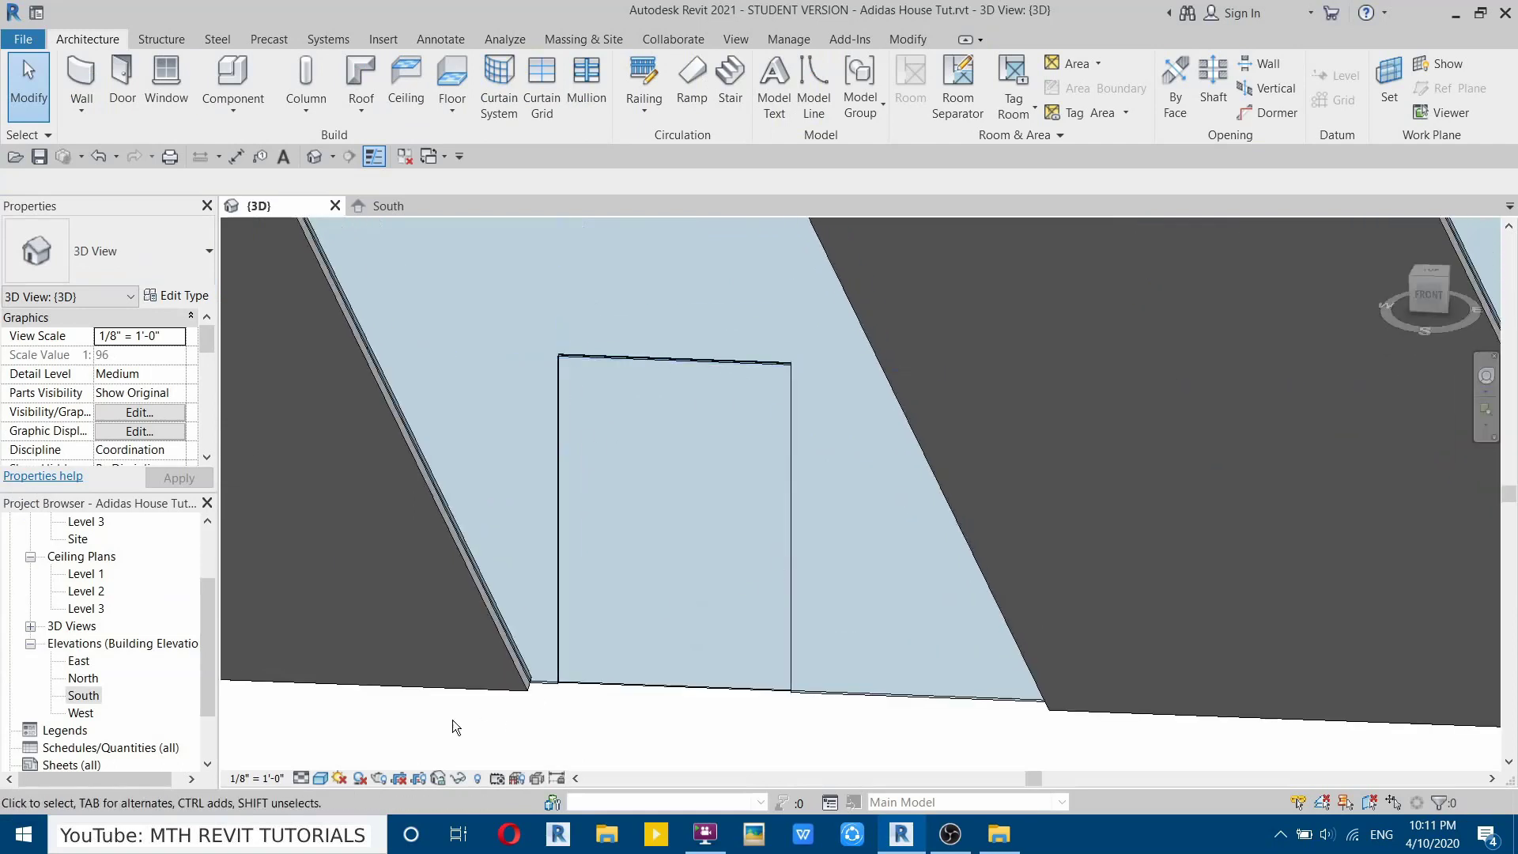
click(300, 778)
click(324, 757)
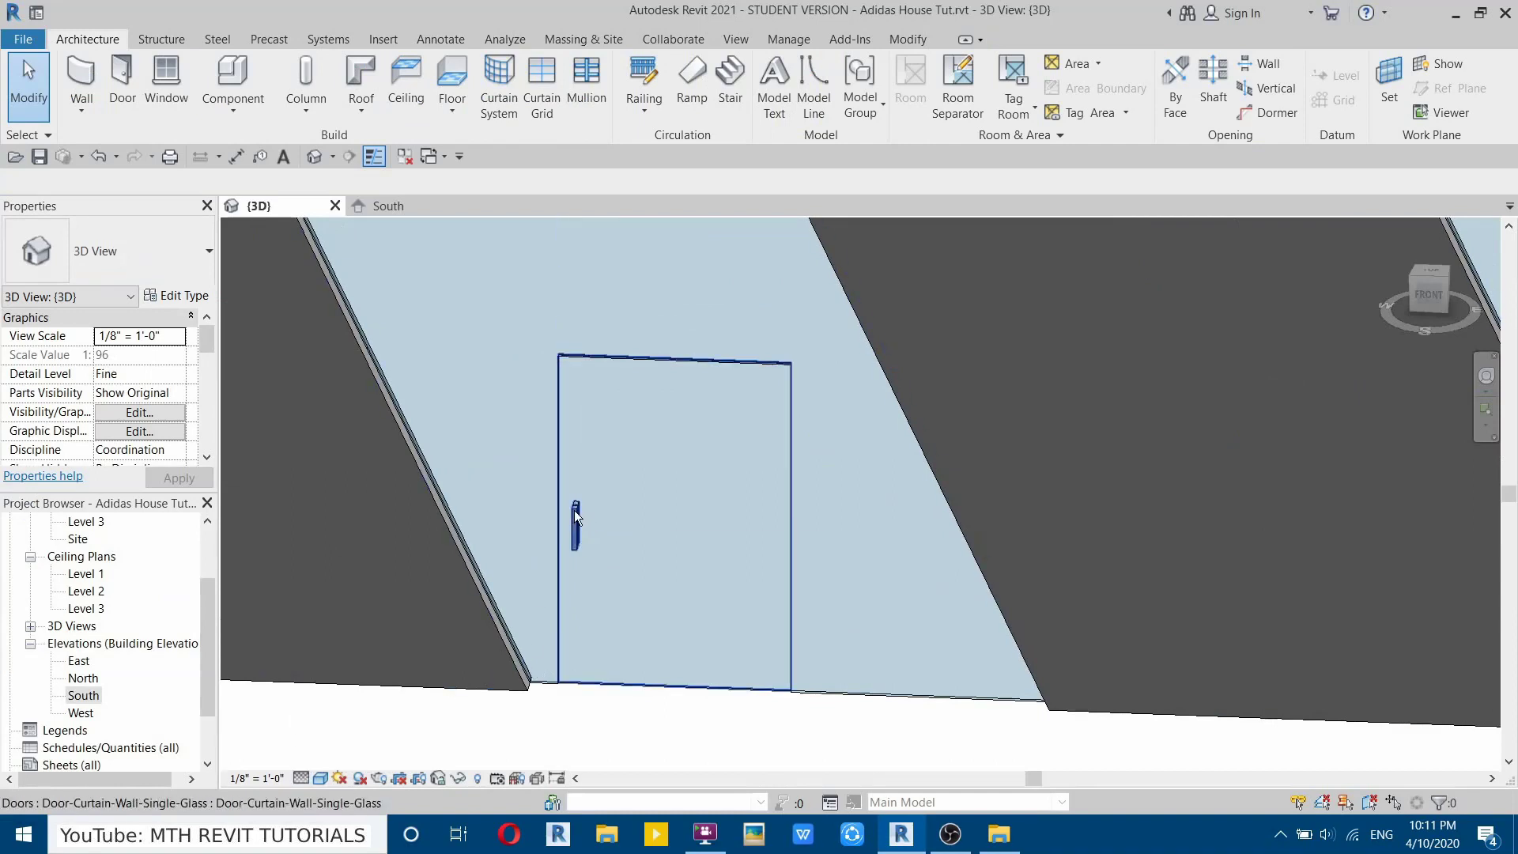
scroll(597, 522, down, 2)
scroll(595, 497, down, 2)
shift+middle_drag(645, 554, 837, 571)
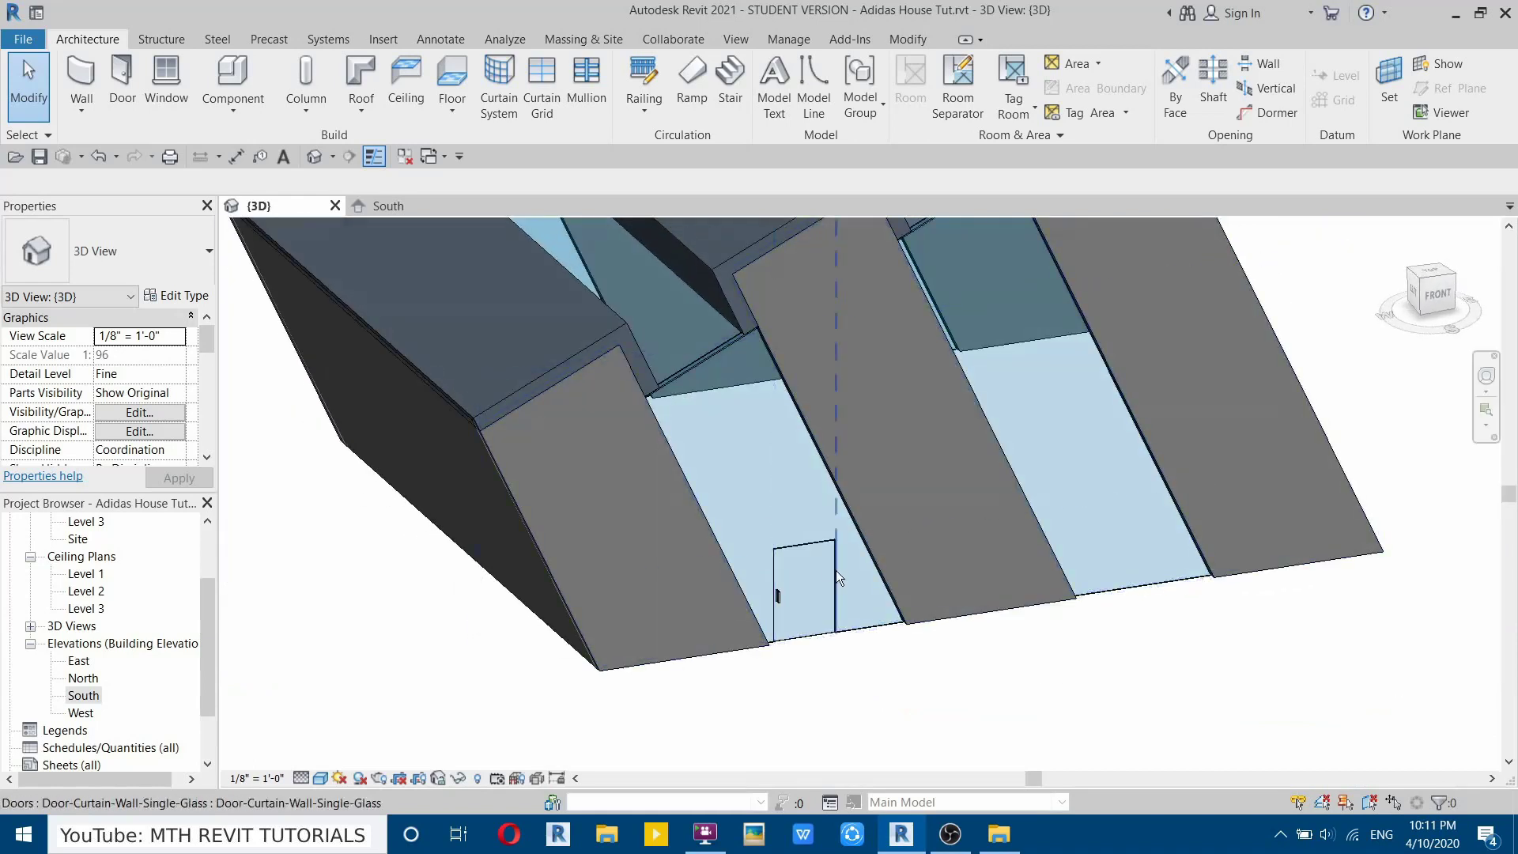
Place 2.5" x 5" rectangular mullions on all grid lines of the curtain wall glazing.
click(594, 99)
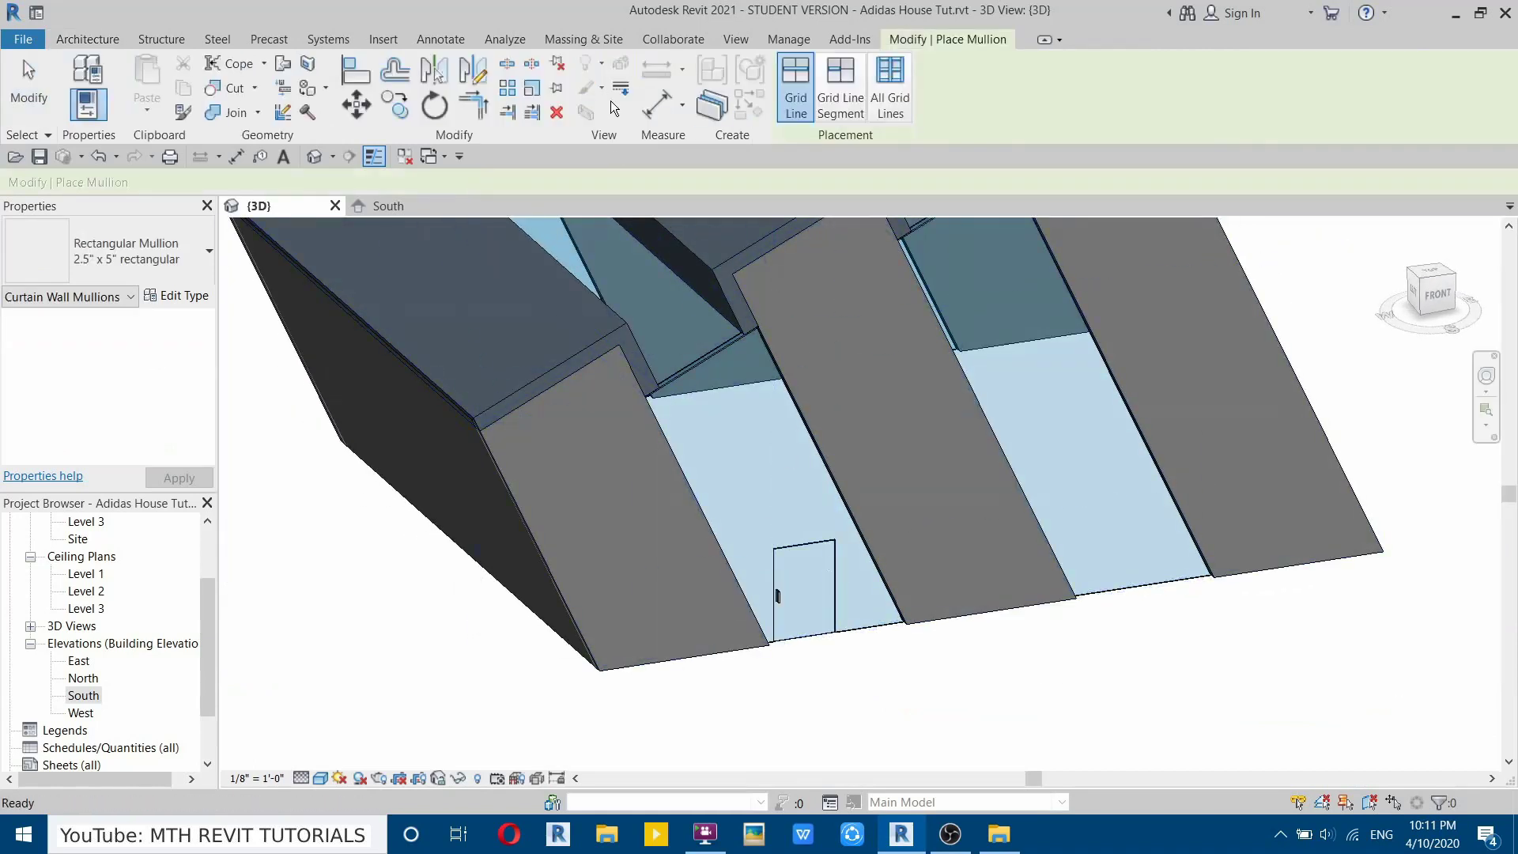
click(892, 111)
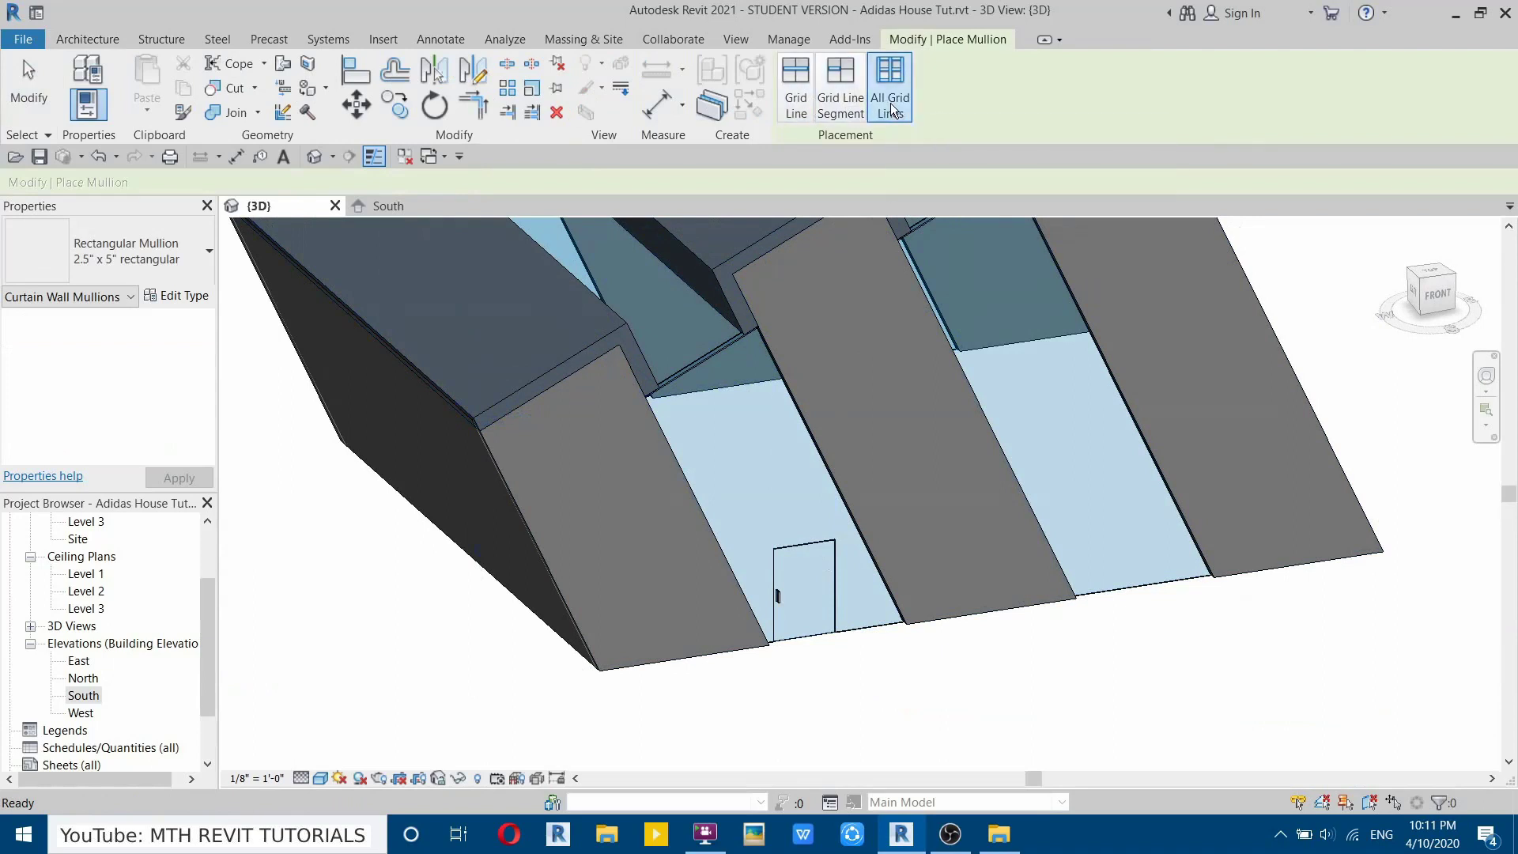
click(153, 263)
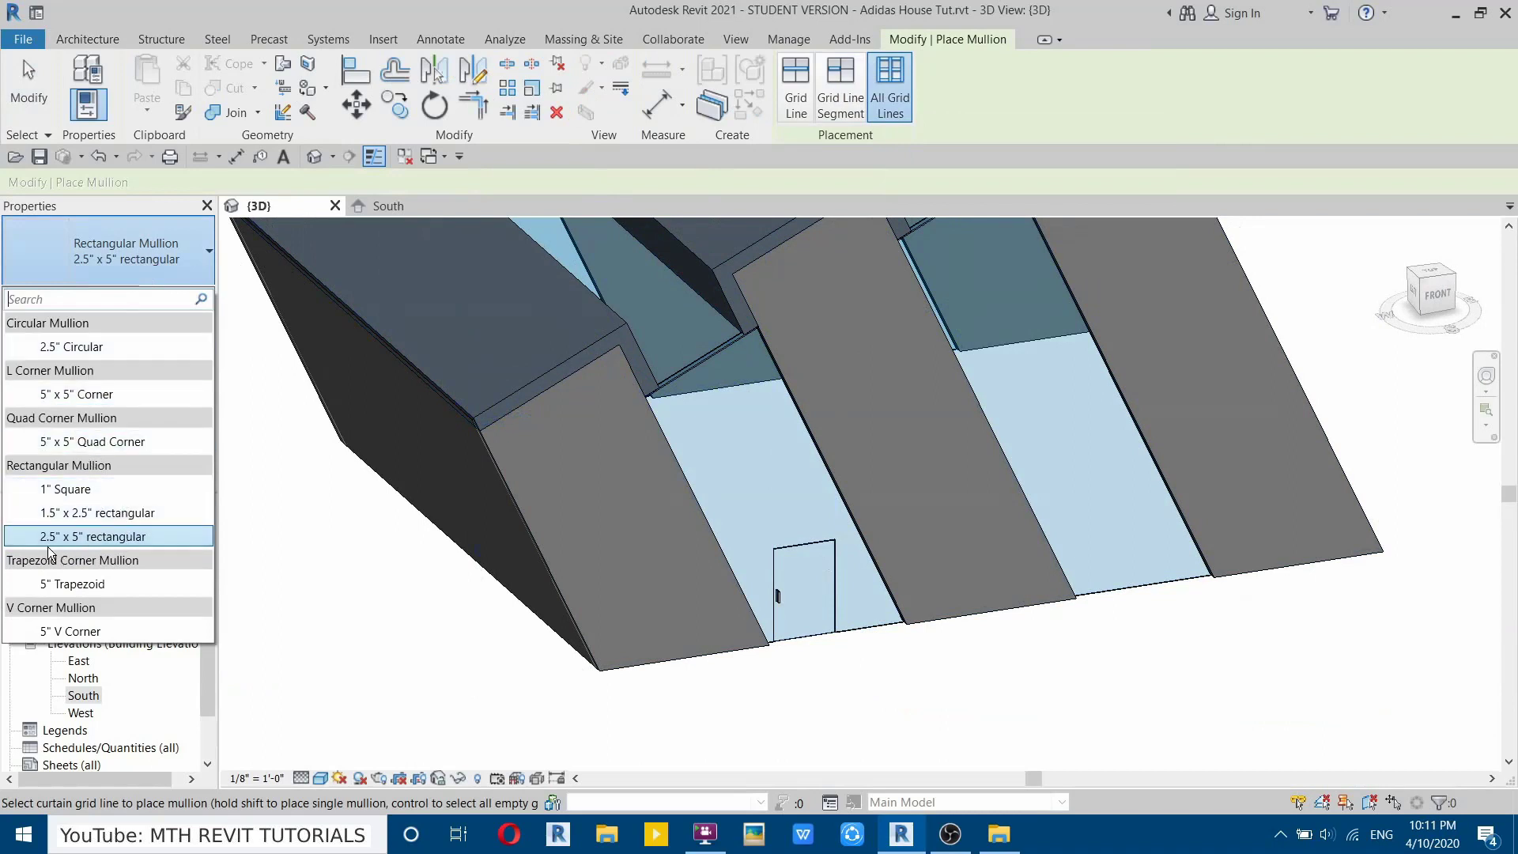
click(87, 537)
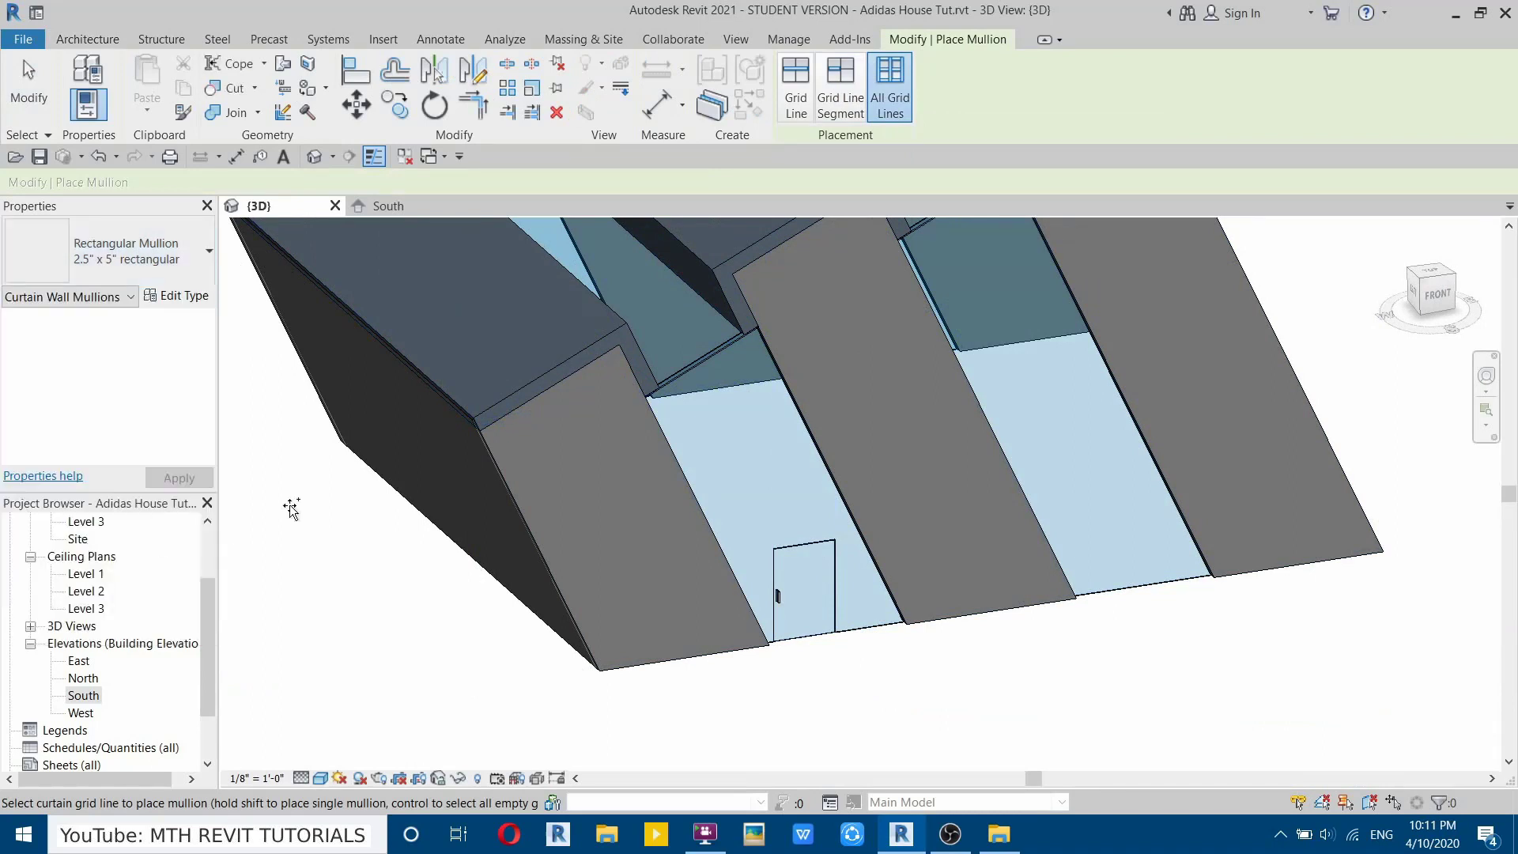
scroll(805, 508, up, 1)
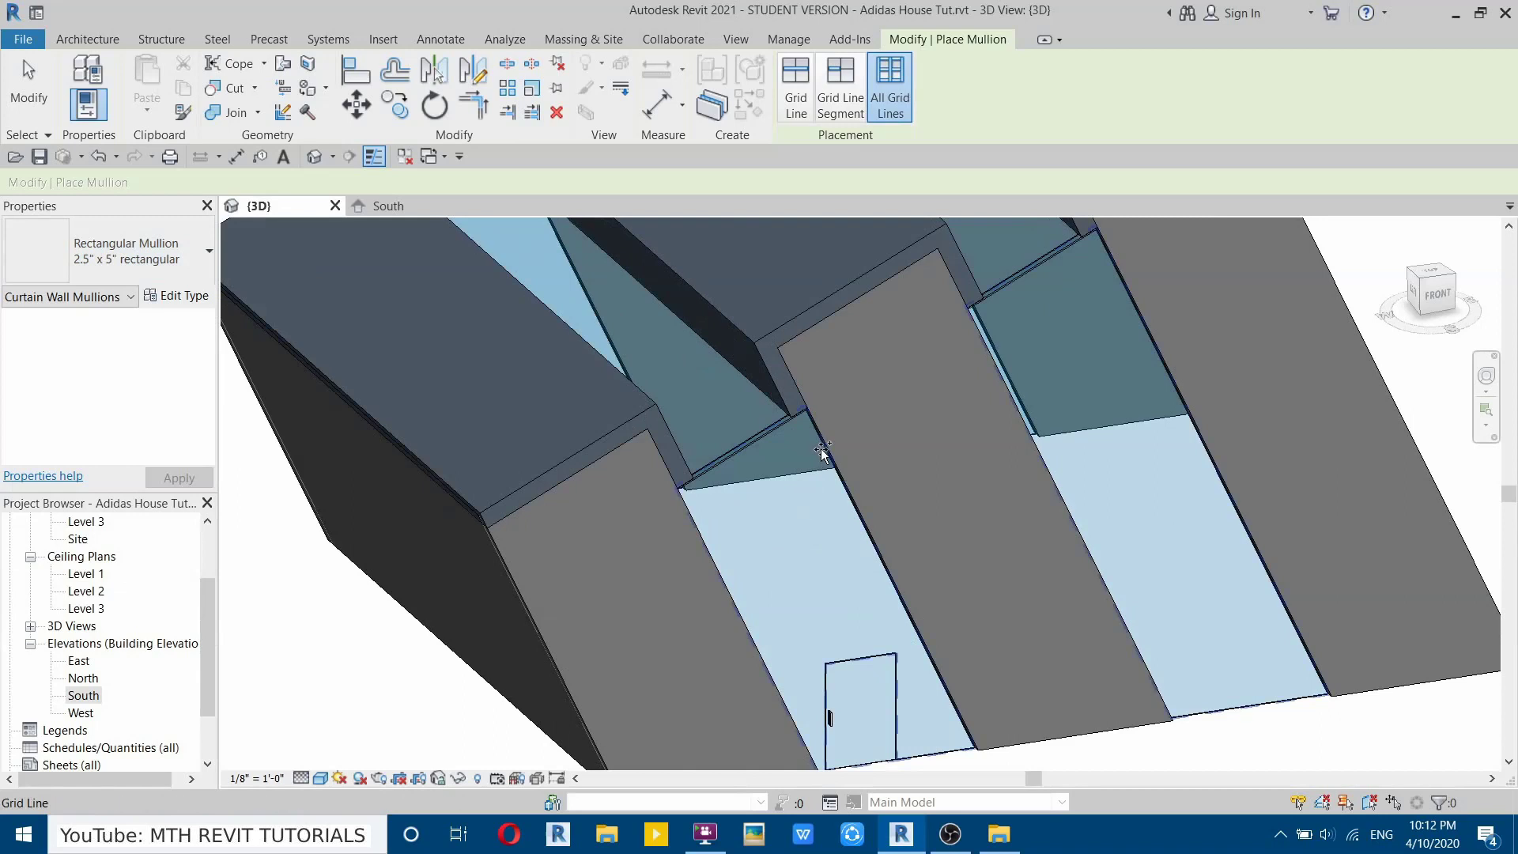
shift+middle_drag(1085, 545, 1379, 514)
ctrl+click(933, 639)
Examine the mullions around the roof glazing, the facade glazing and the door from several angles.
shift+middle_drag(927, 653, 899, 607)
scroll(706, 342, up, 4)
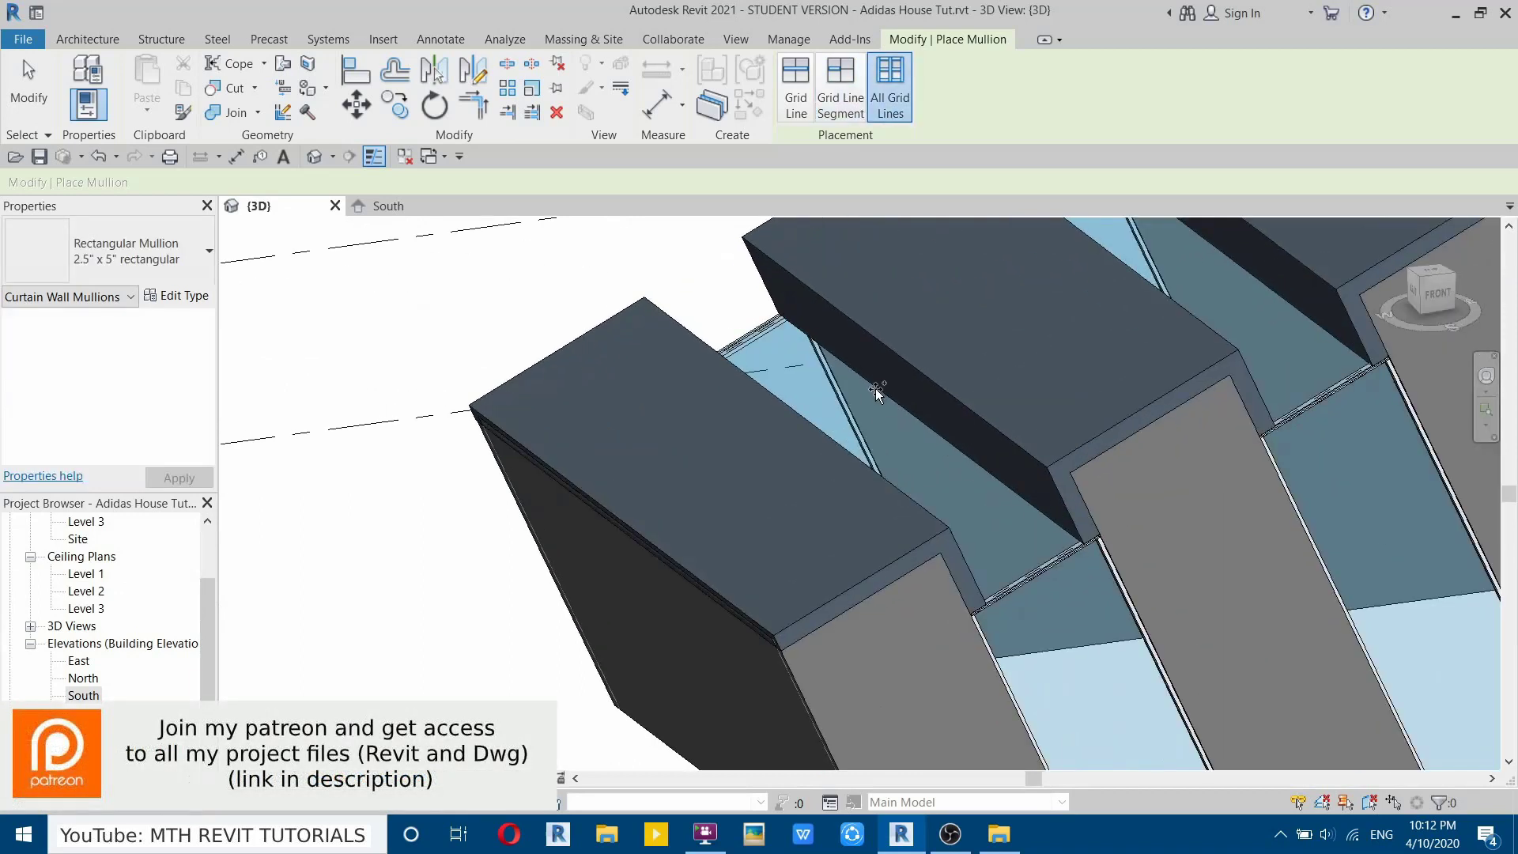
middle_drag(1127, 392, 901, 524)
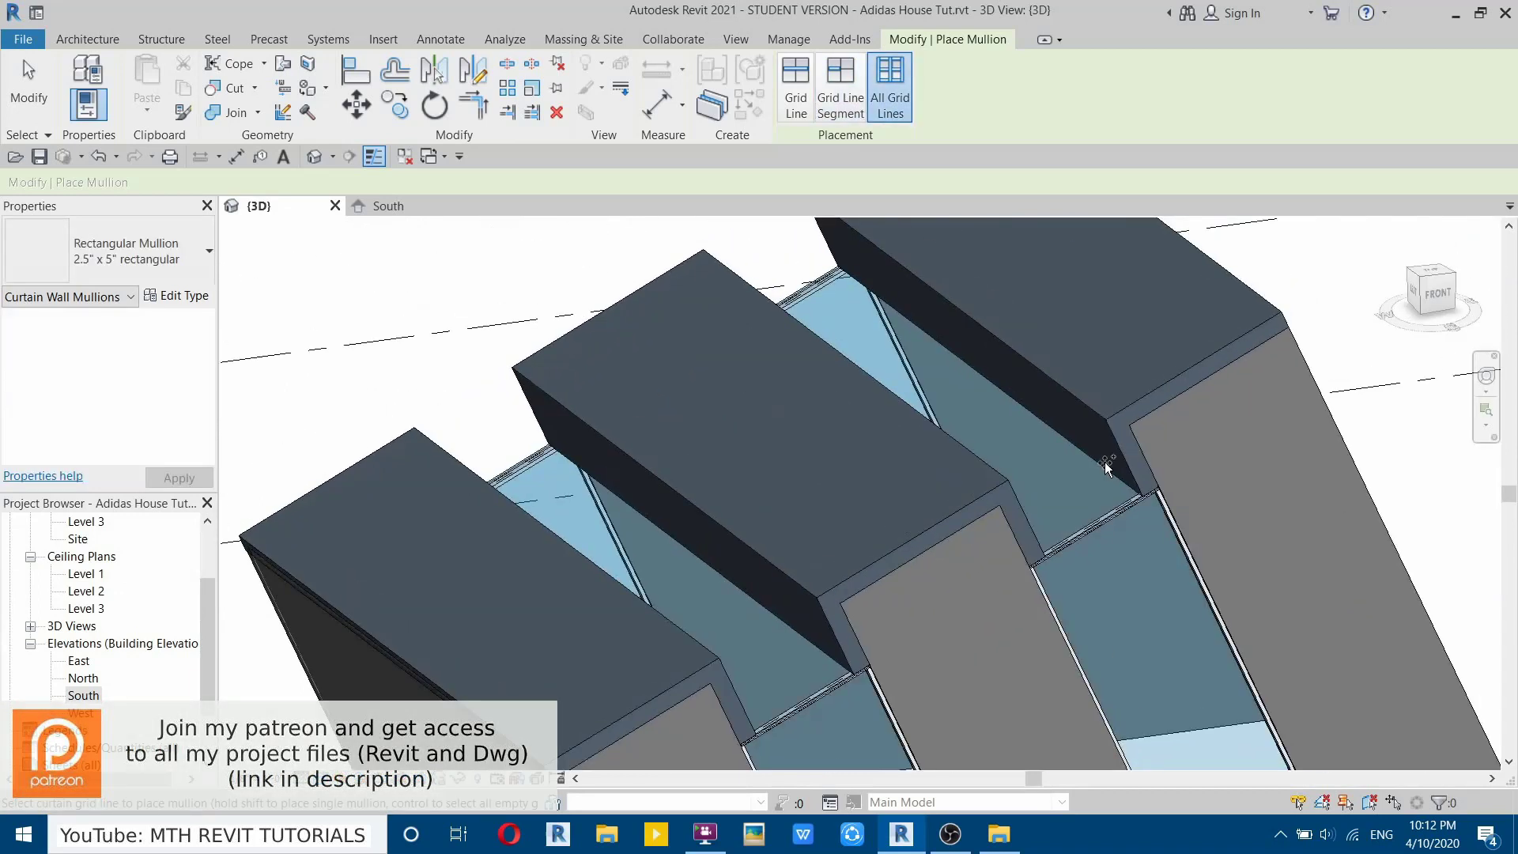
scroll(979, 437, up, 2)
scroll(1094, 410, down, 5)
shift+middle_drag(1094, 410, 741, 576)
key(Escape)
scroll(698, 557, down, 2)
shift+middle_drag(840, 621, 898, 589)
scroll(870, 626, up, 4)
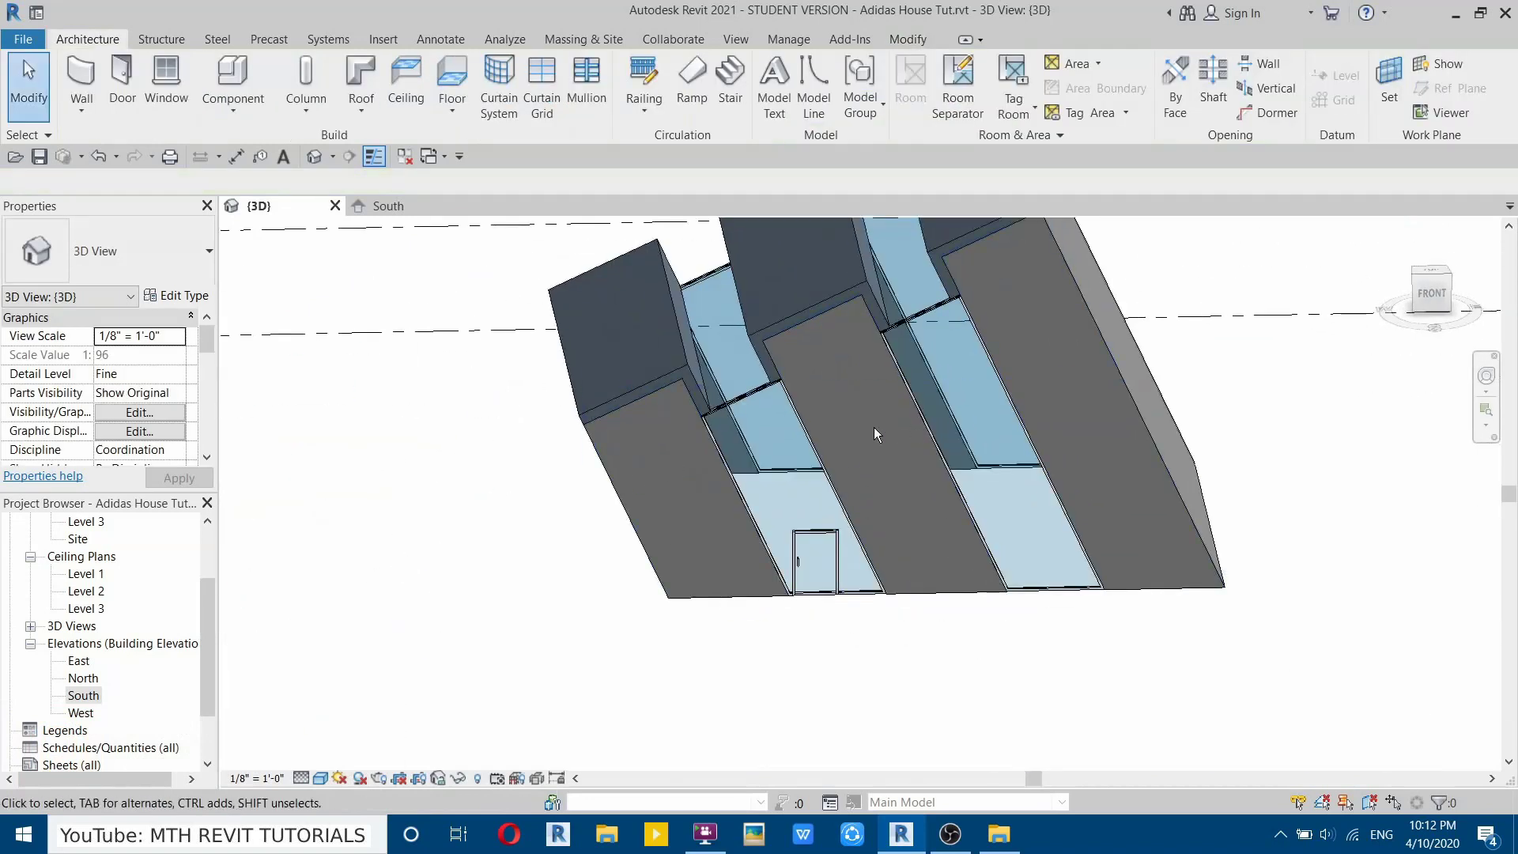
scroll(91, 586, up, 3)
On the Level 1 plan, create a rectangular Generic - 12" floor that extends well beyond the house on all sides.
double_click(82, 574)
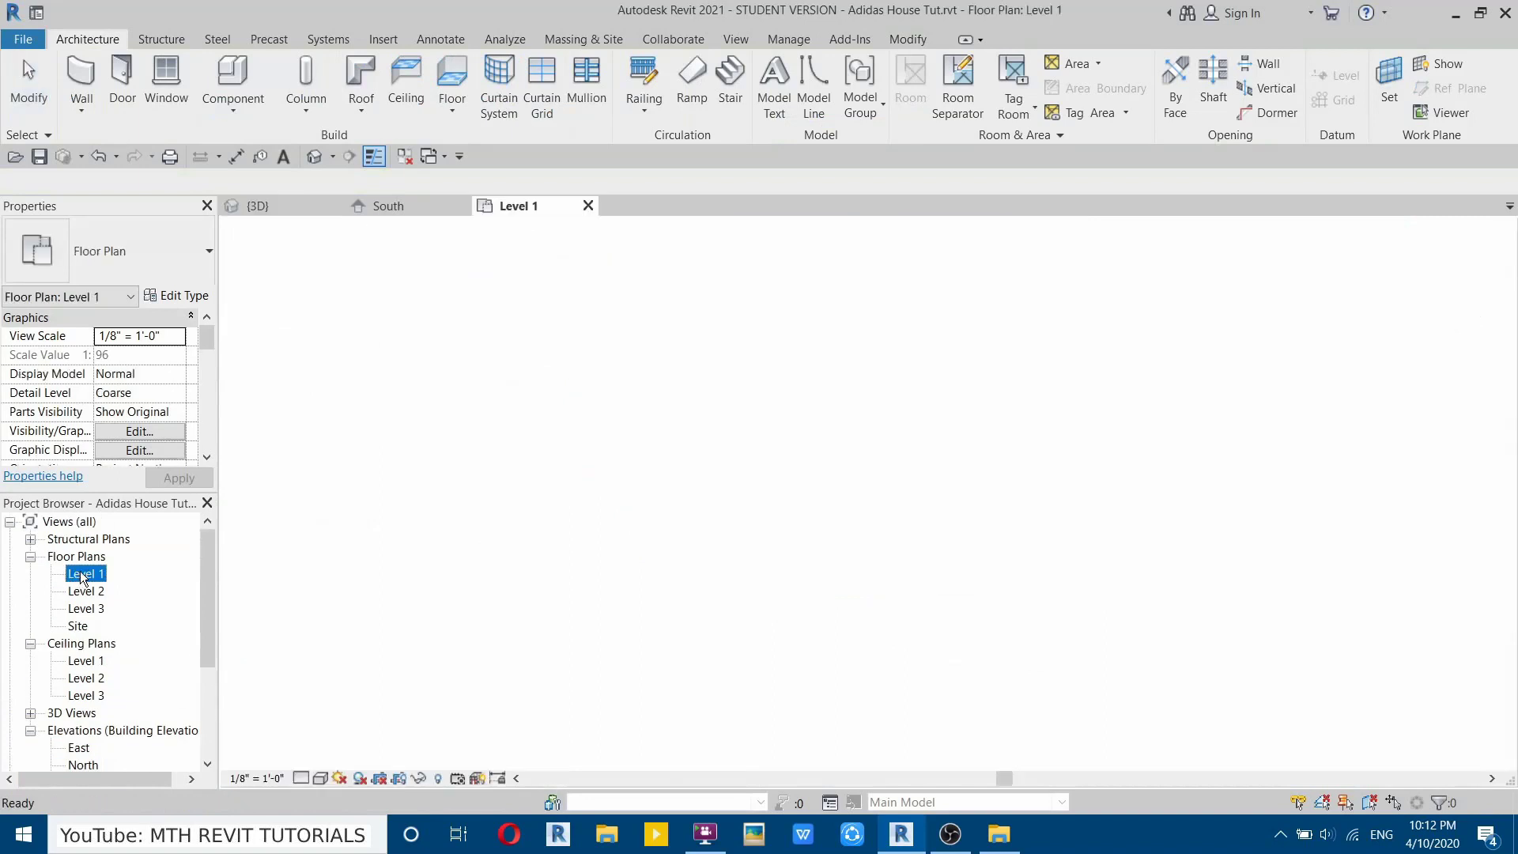
scroll(691, 435, up, 3)
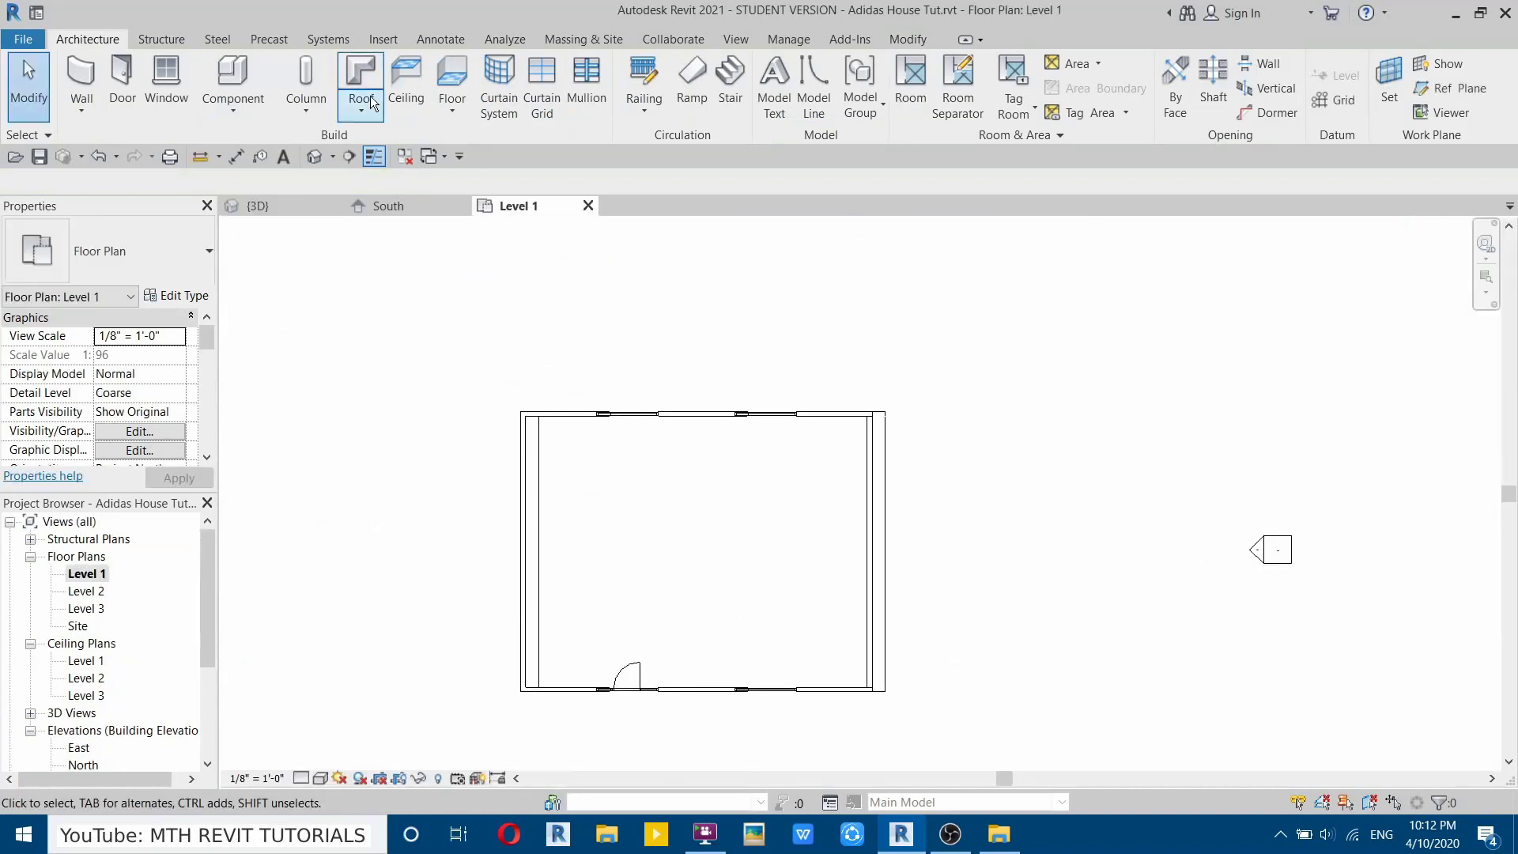
click(453, 79)
scroll(1043, 407, down, 3)
click(962, 65)
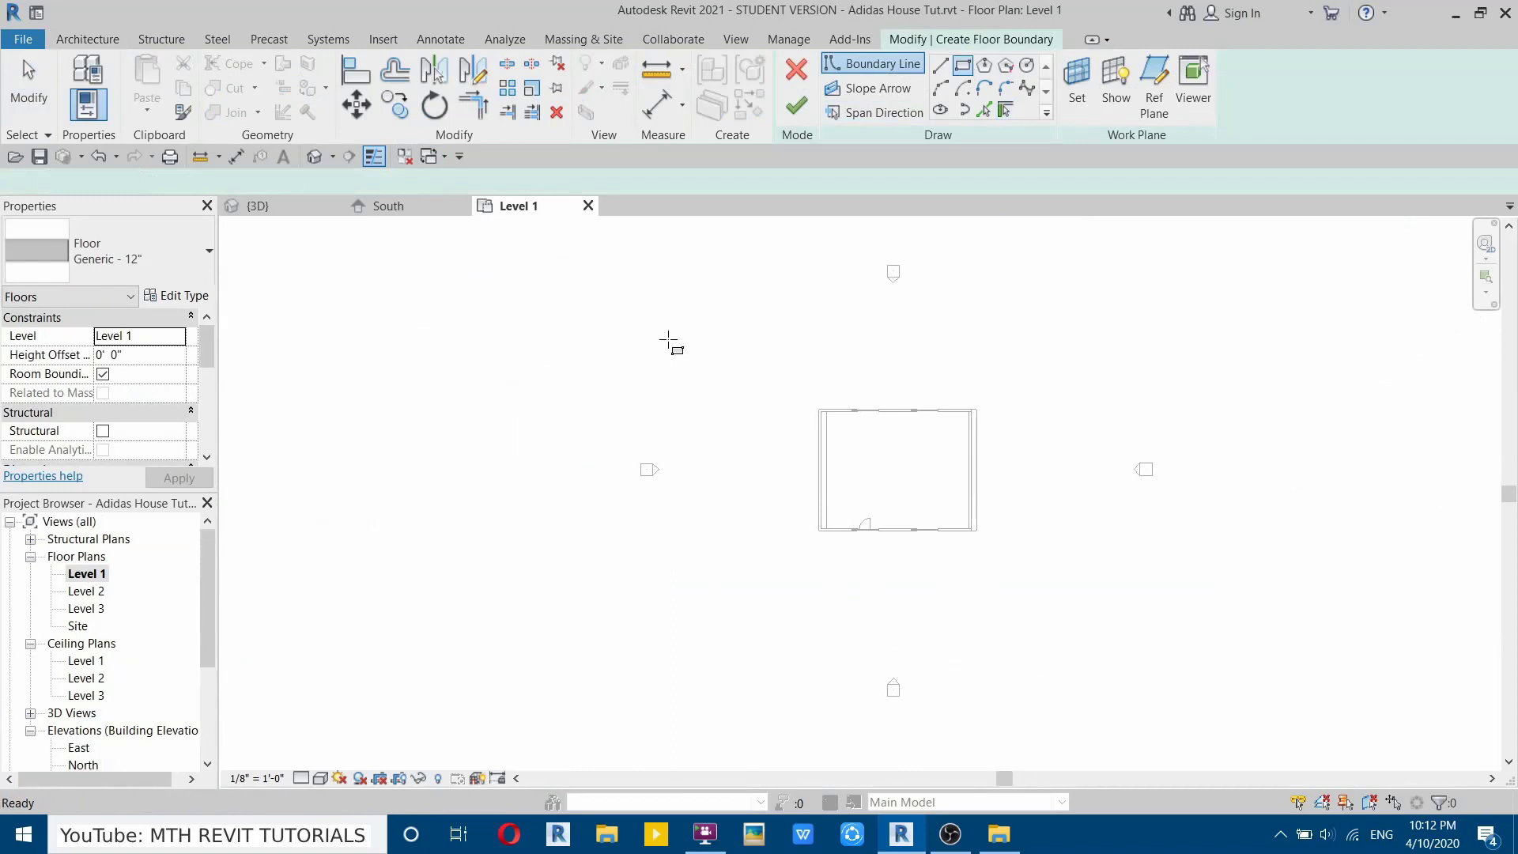
click(657, 295)
click(1134, 664)
key(Escape)
key(Escape)
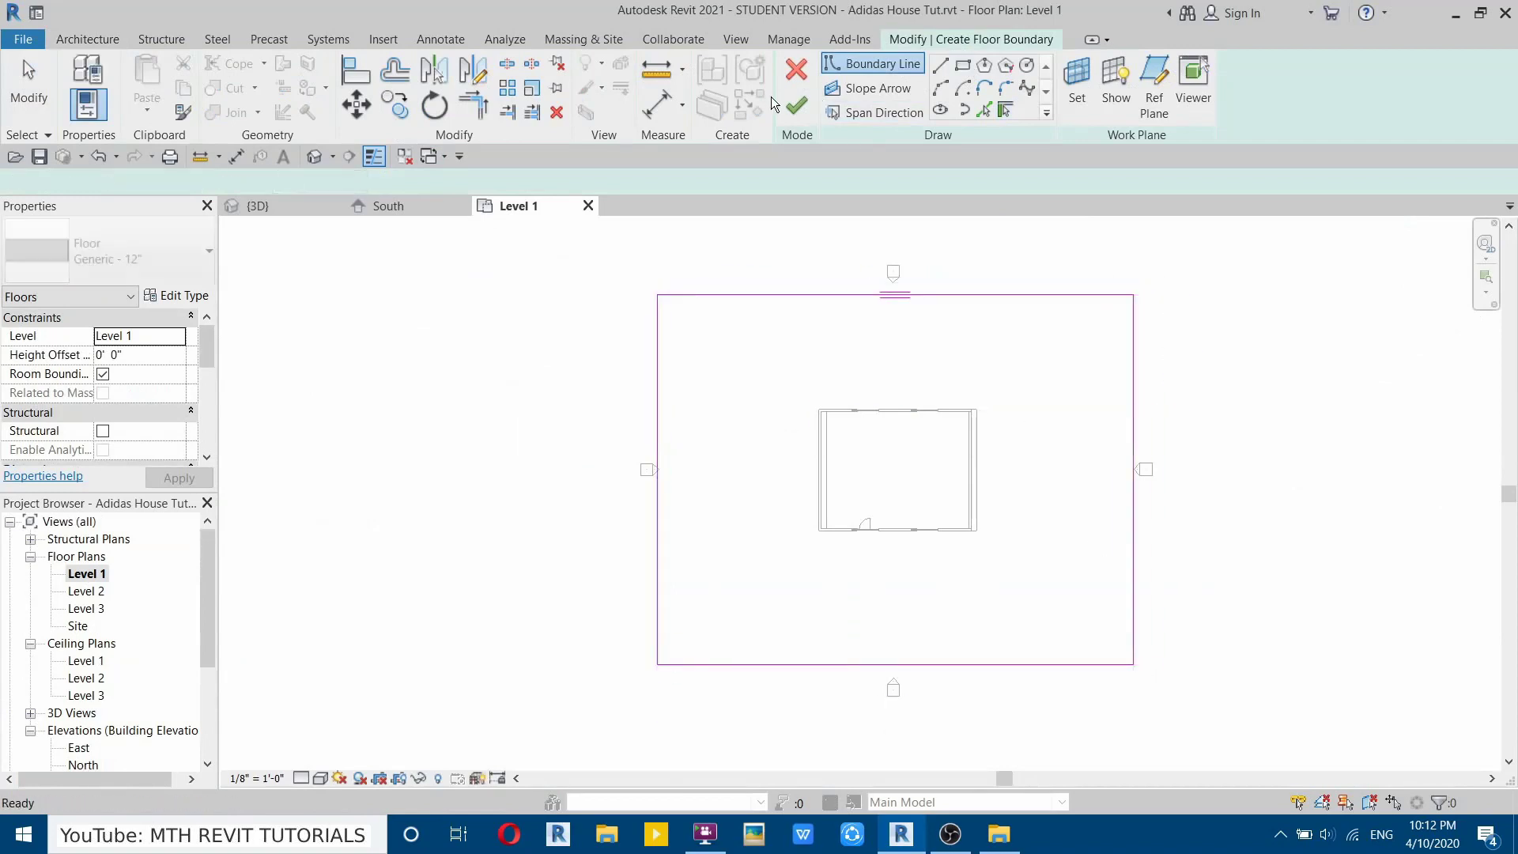
click(796, 105)
scroll(1005, 405, up, 2)
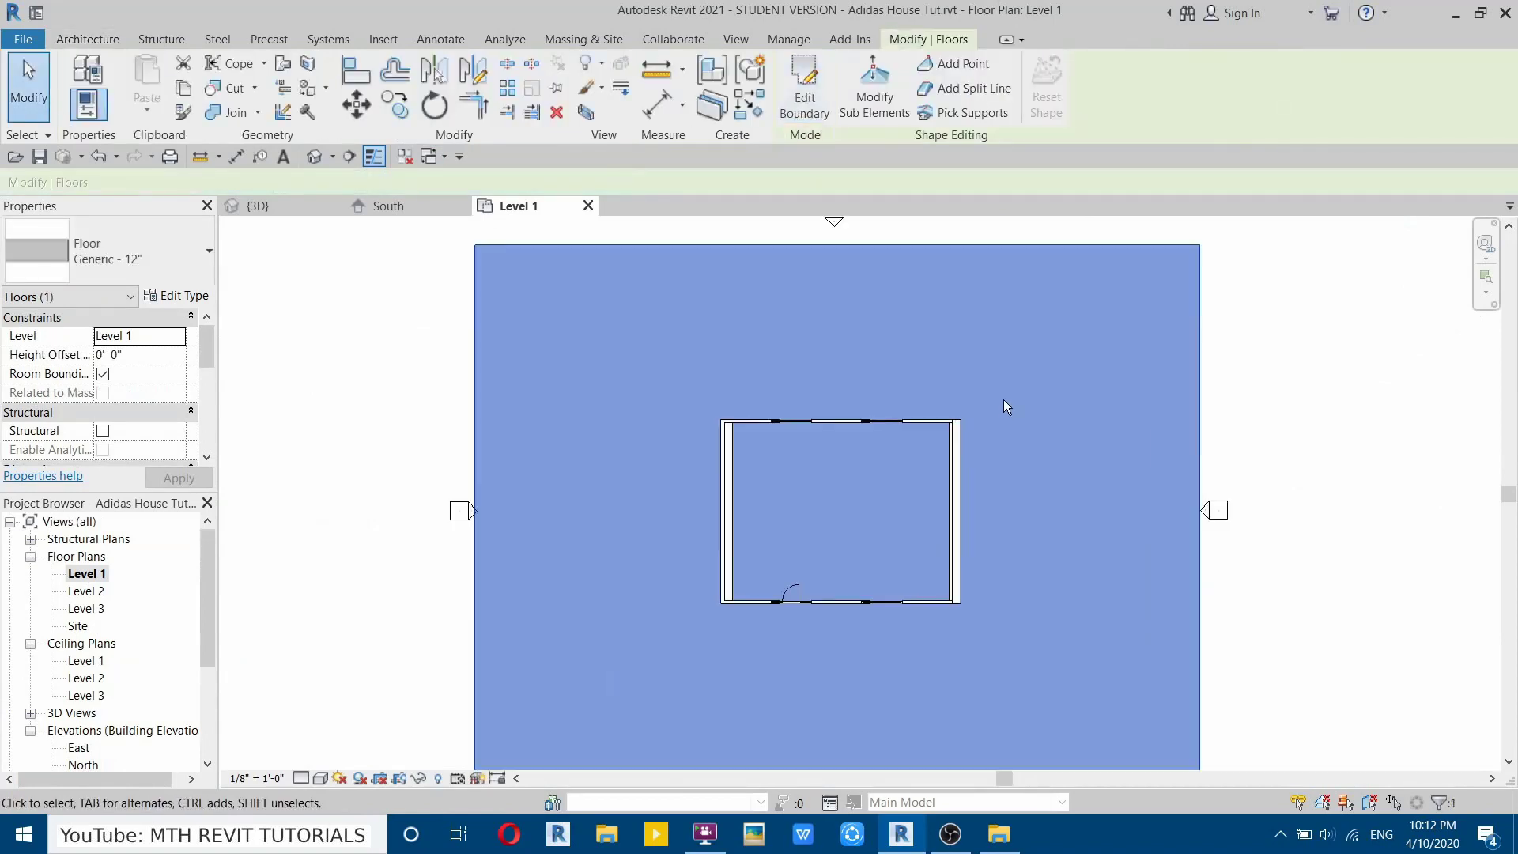
On the Level 2 plan, sketch a rectangular Generic - 12" floor boundary over the house footprint, starting from its upper right outer corner.
double_click(86, 591)
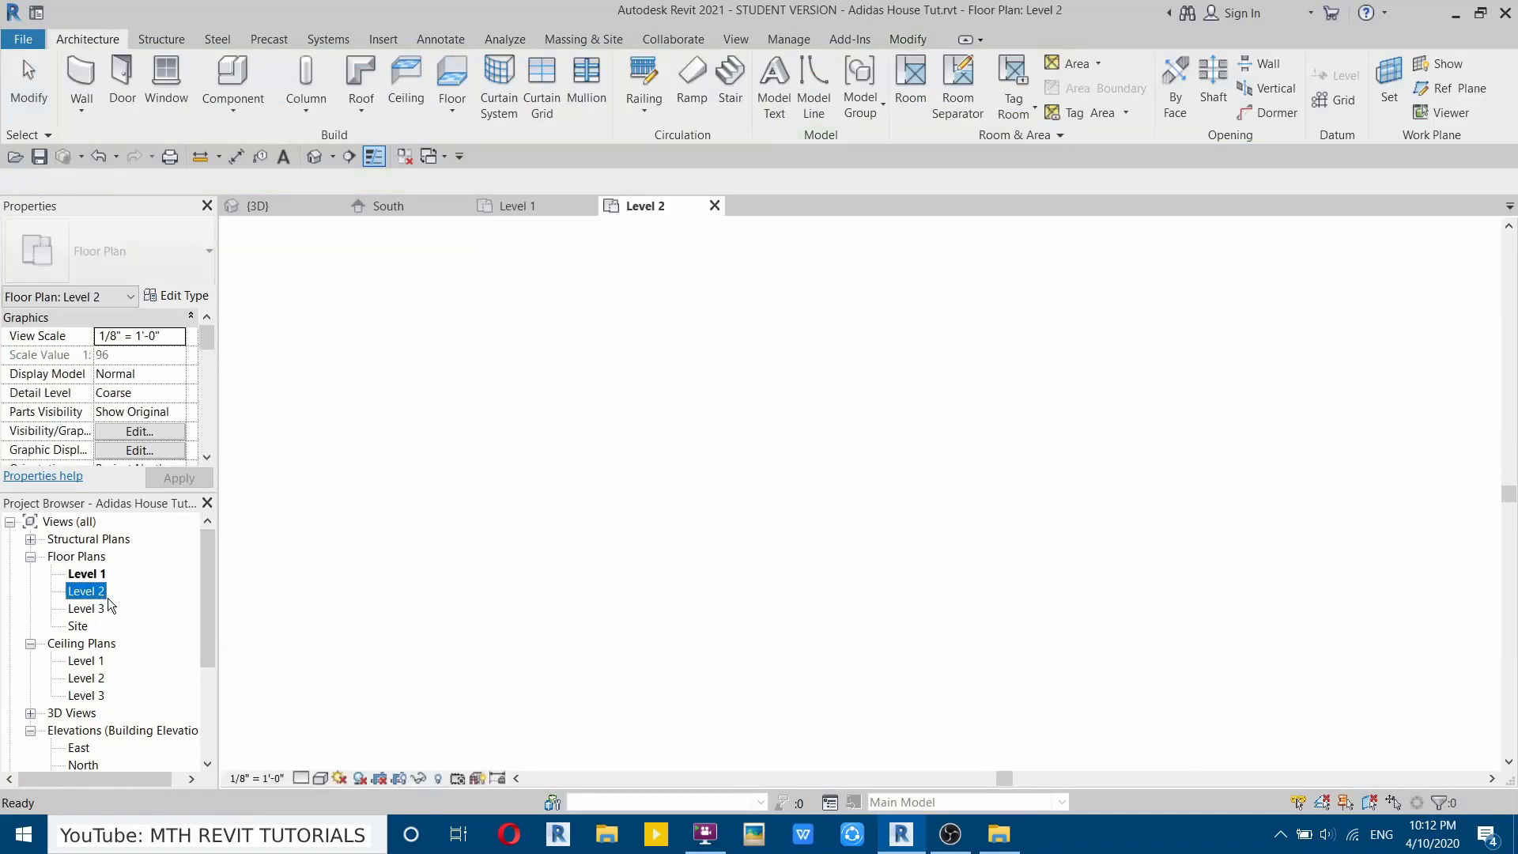
scroll(892, 506, up, 1)
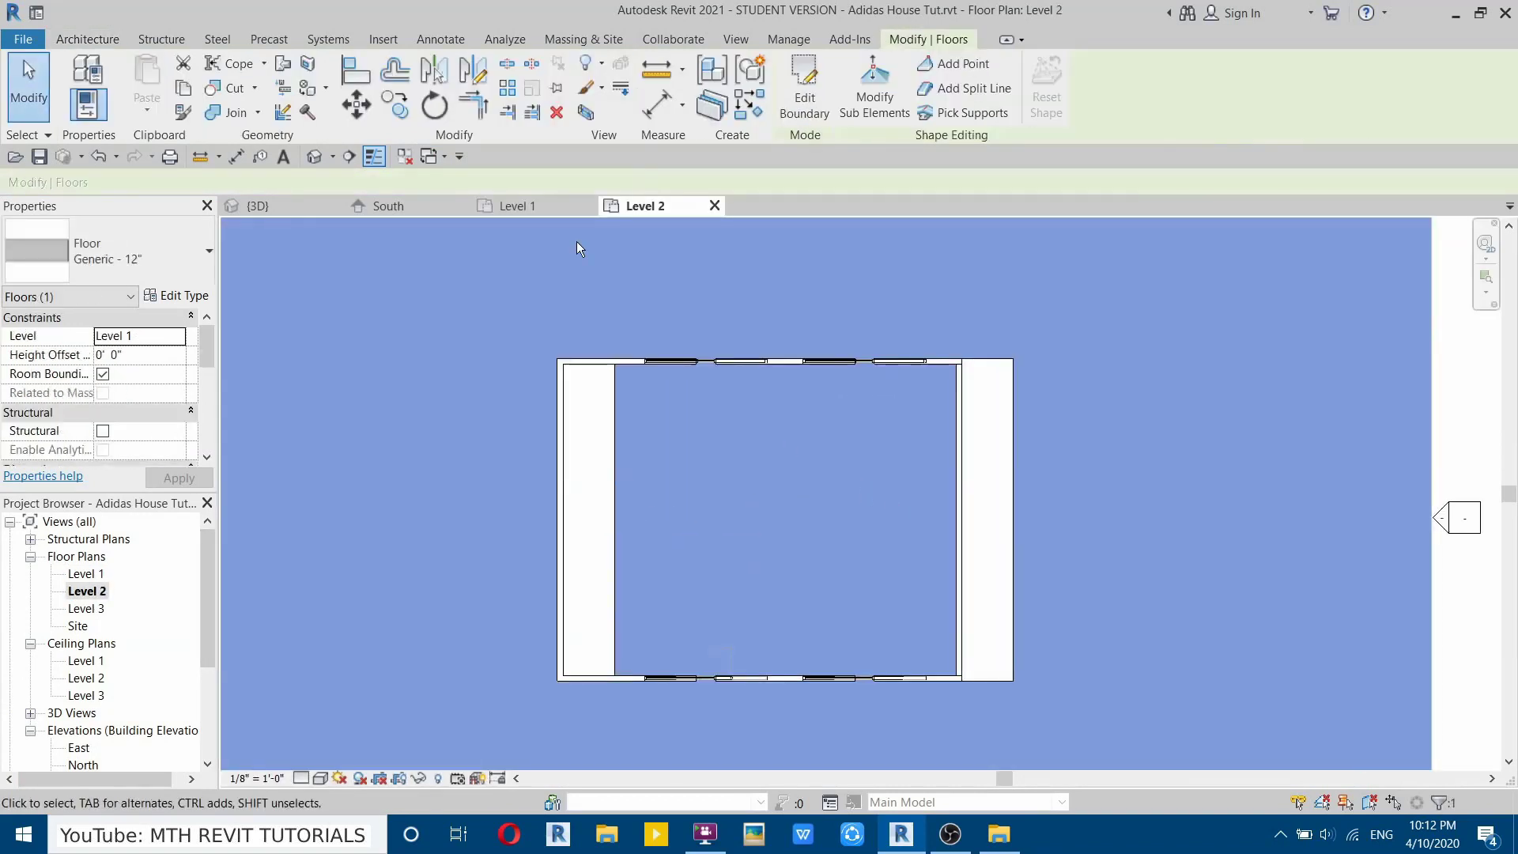
click(57, 45)
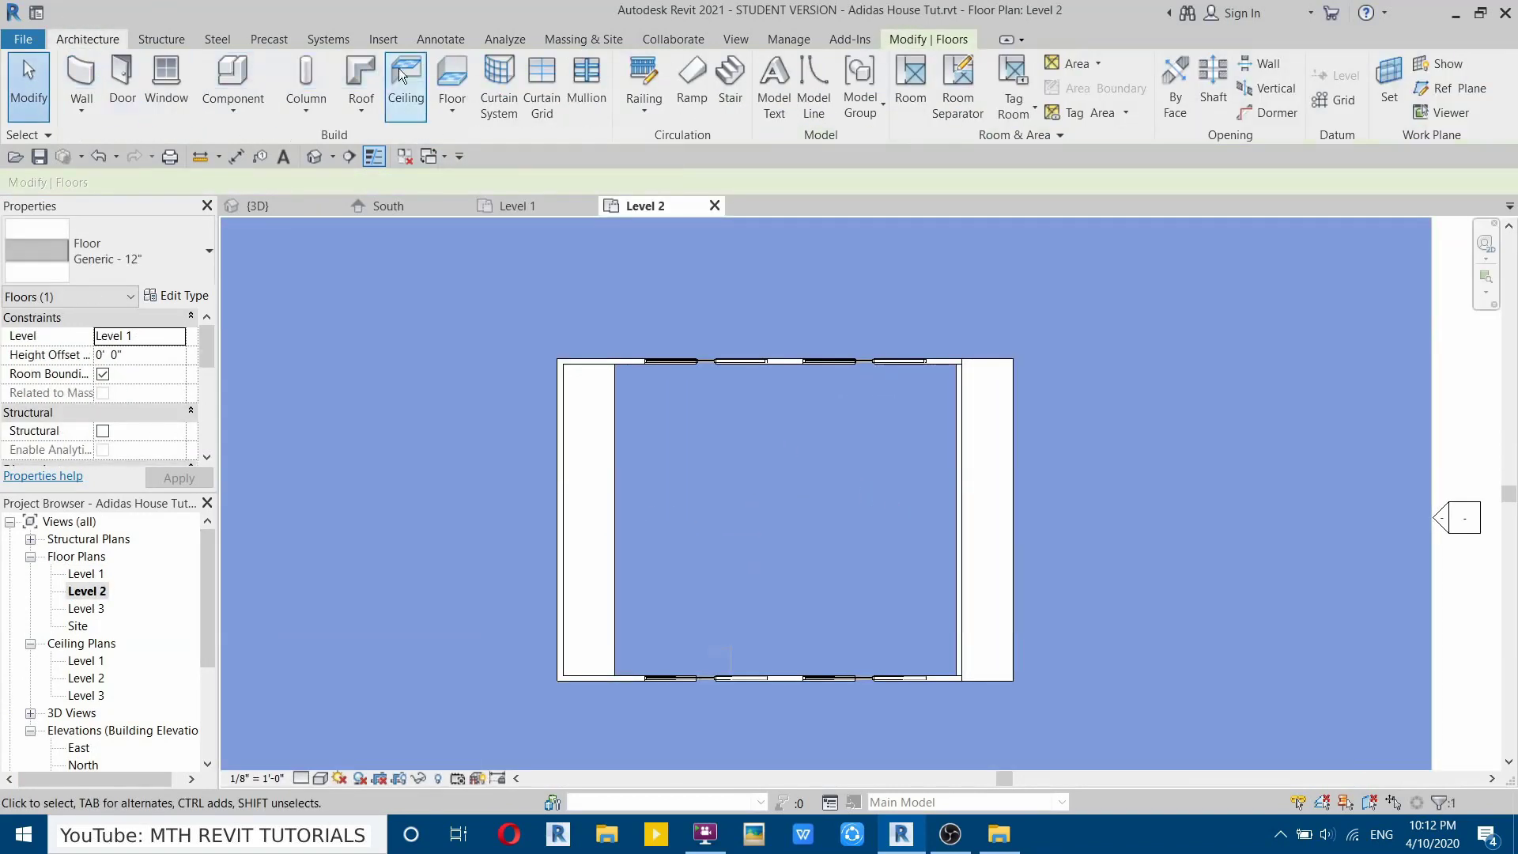
click(449, 76)
click(962, 65)
click(1013, 358)
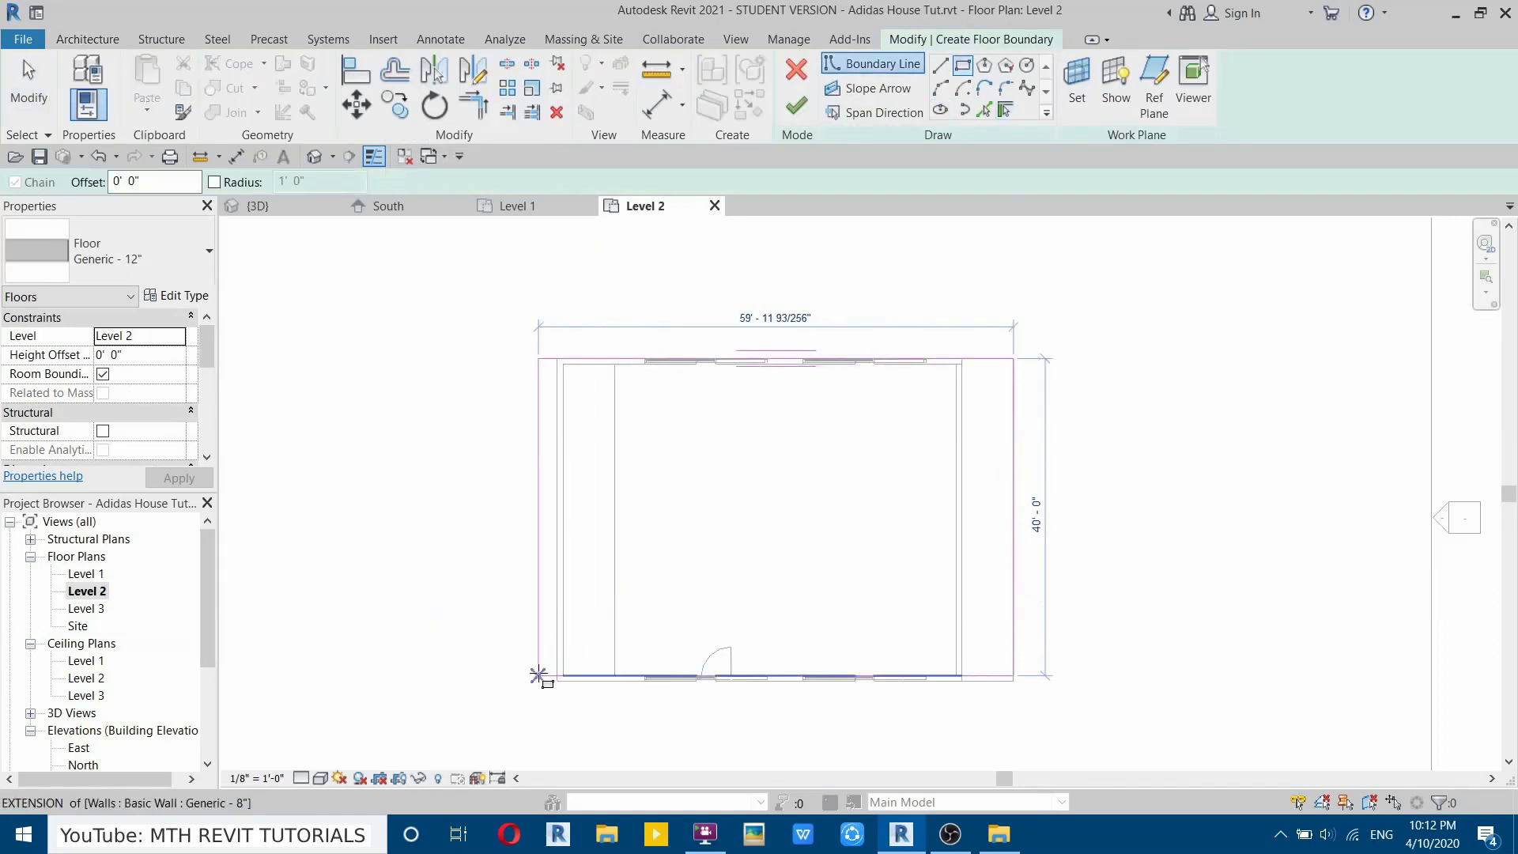
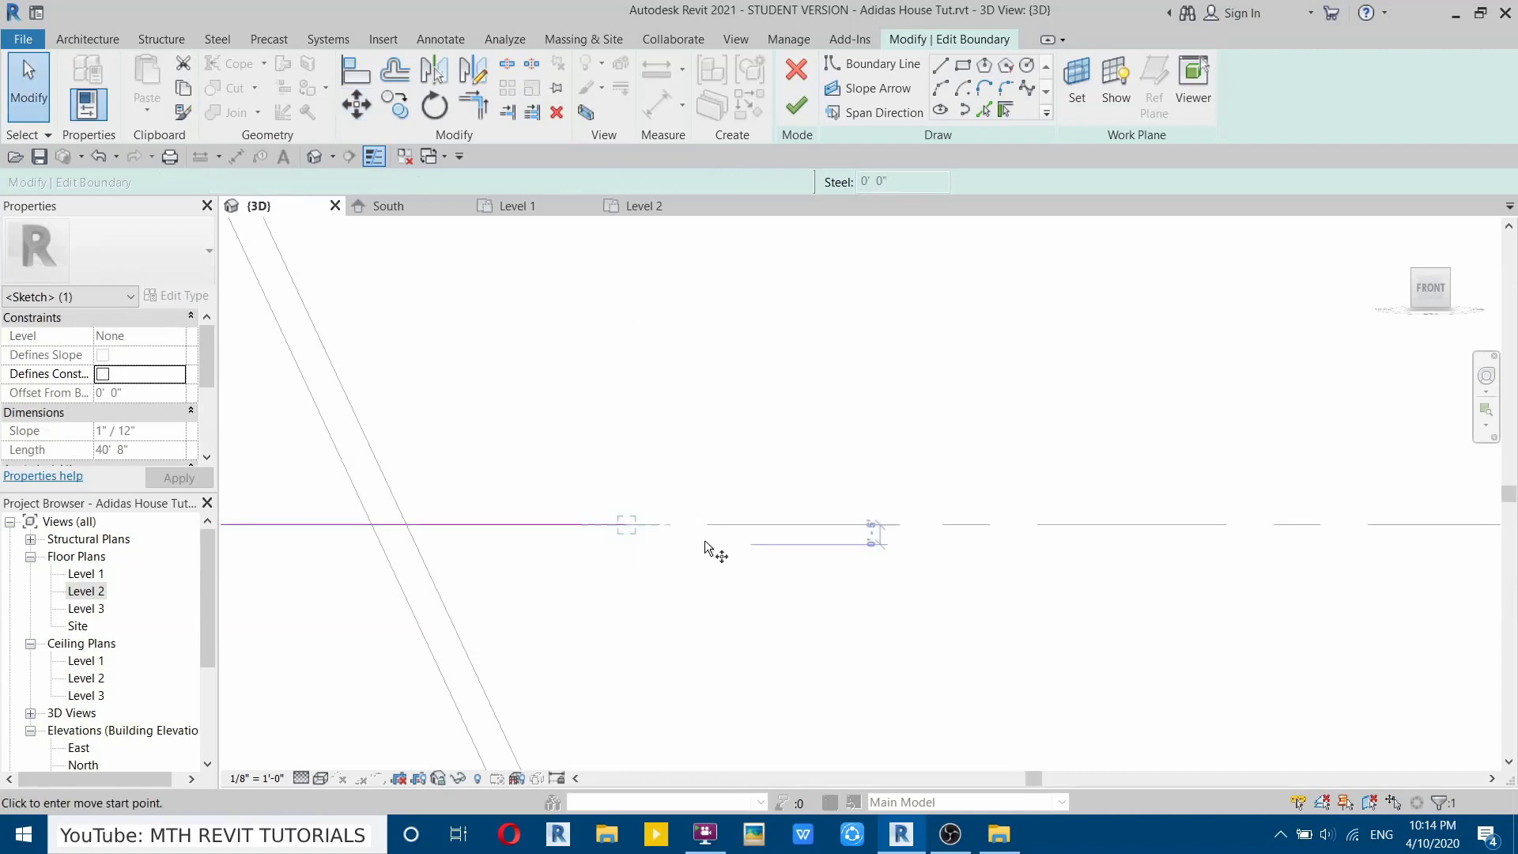
In the front 3D view, move the Level 2 floor's right boundary line to the inner face of the right leaning wall and finish the sketch.
click(626, 525)
click(371, 528)
scroll(857, 525, down, 5)
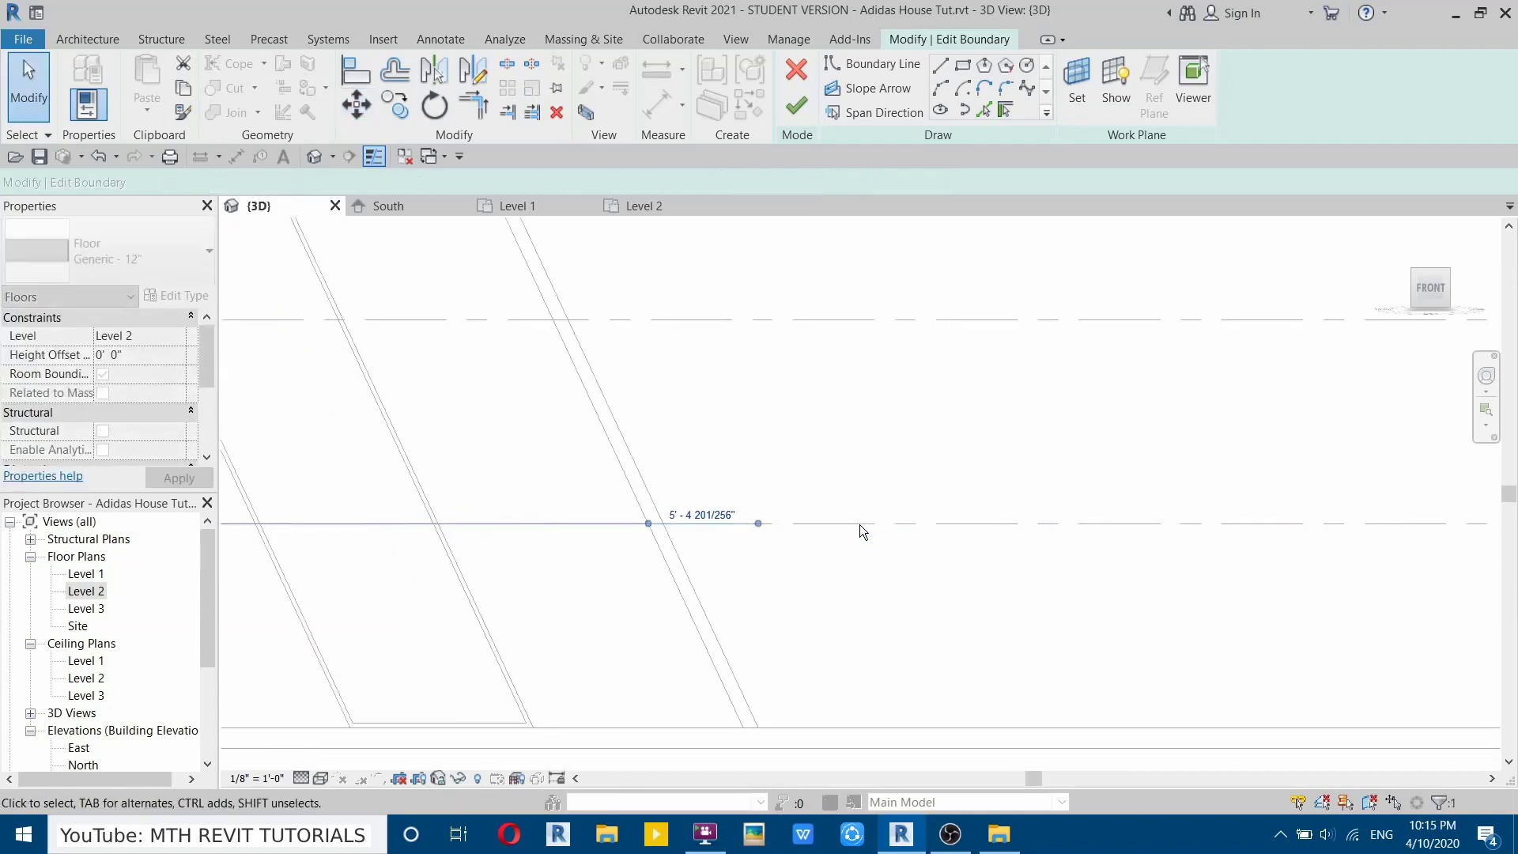
click(808, 105)
click(1117, 477)
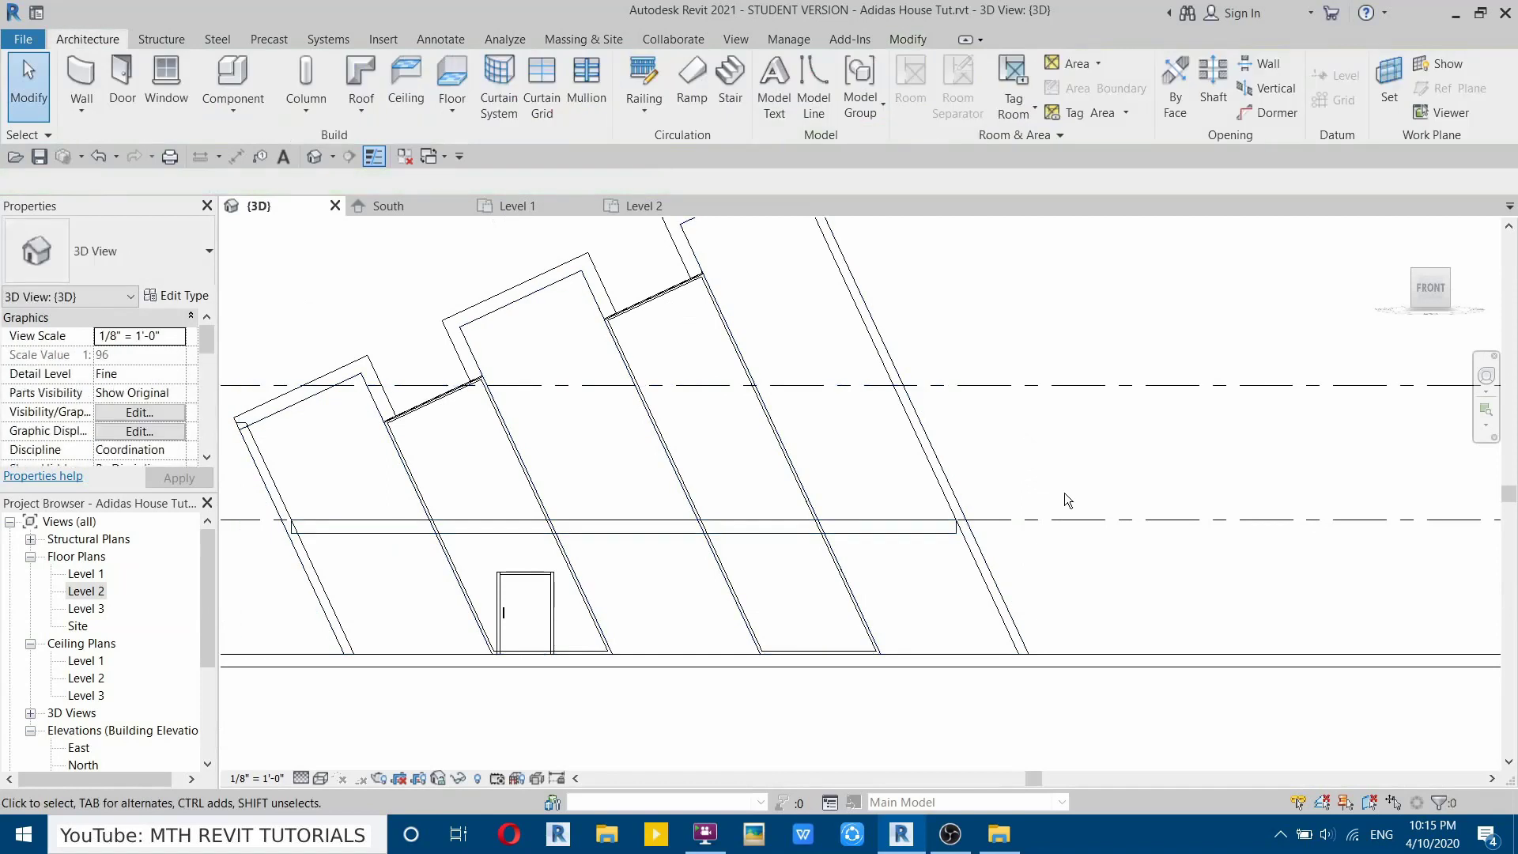
Edit the Level 2 floor boundary again, shifting its right edge to the middle of the right leaning wall's thickness, and finish the sketch.
double_click(918, 534)
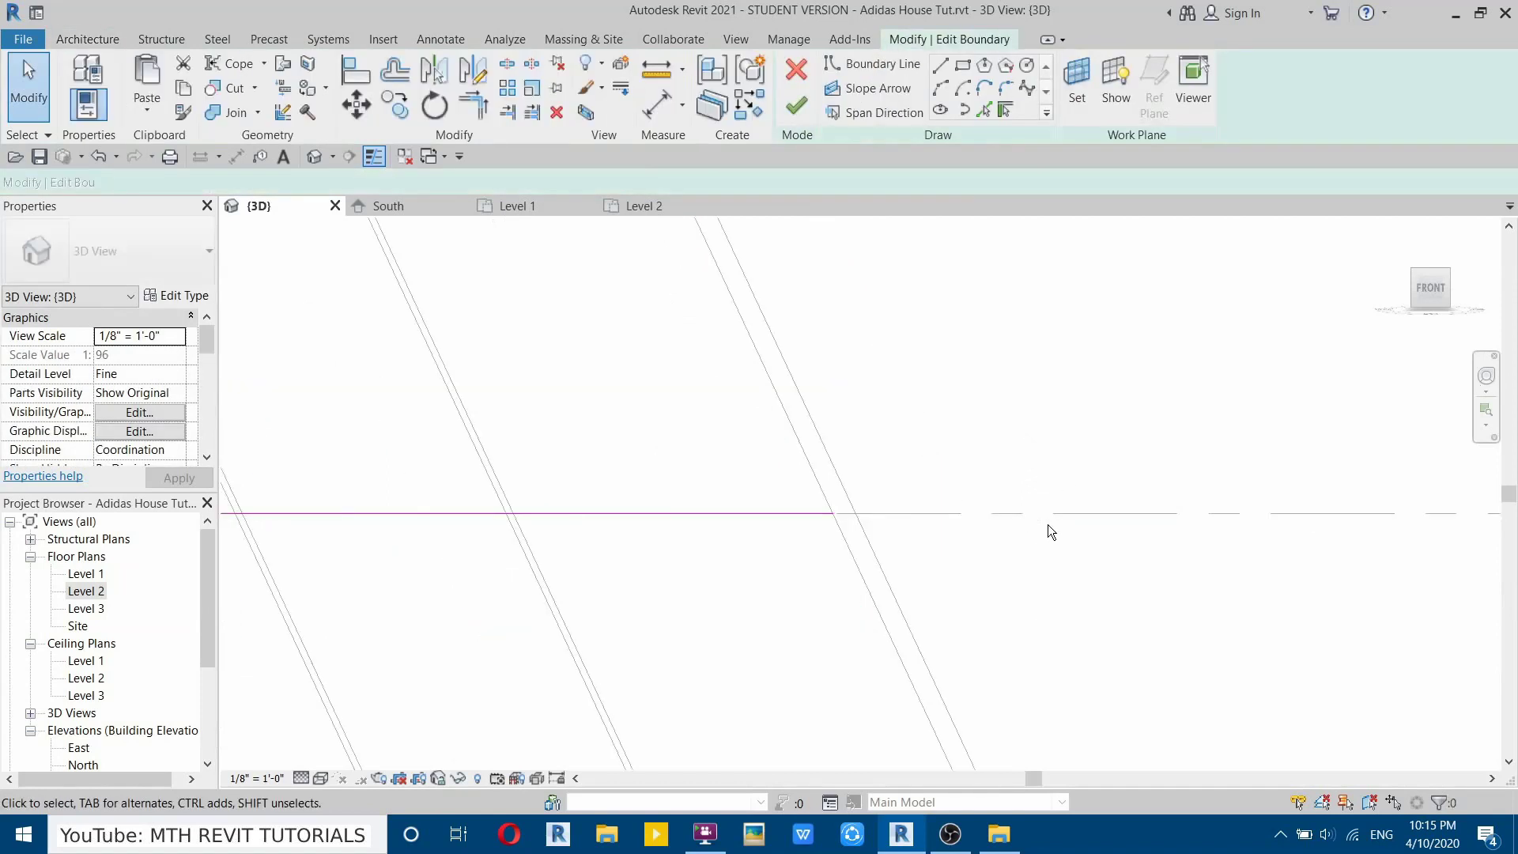
scroll(866, 483, up, 3)
drag(724, 482, 820, 624)
click(356, 105)
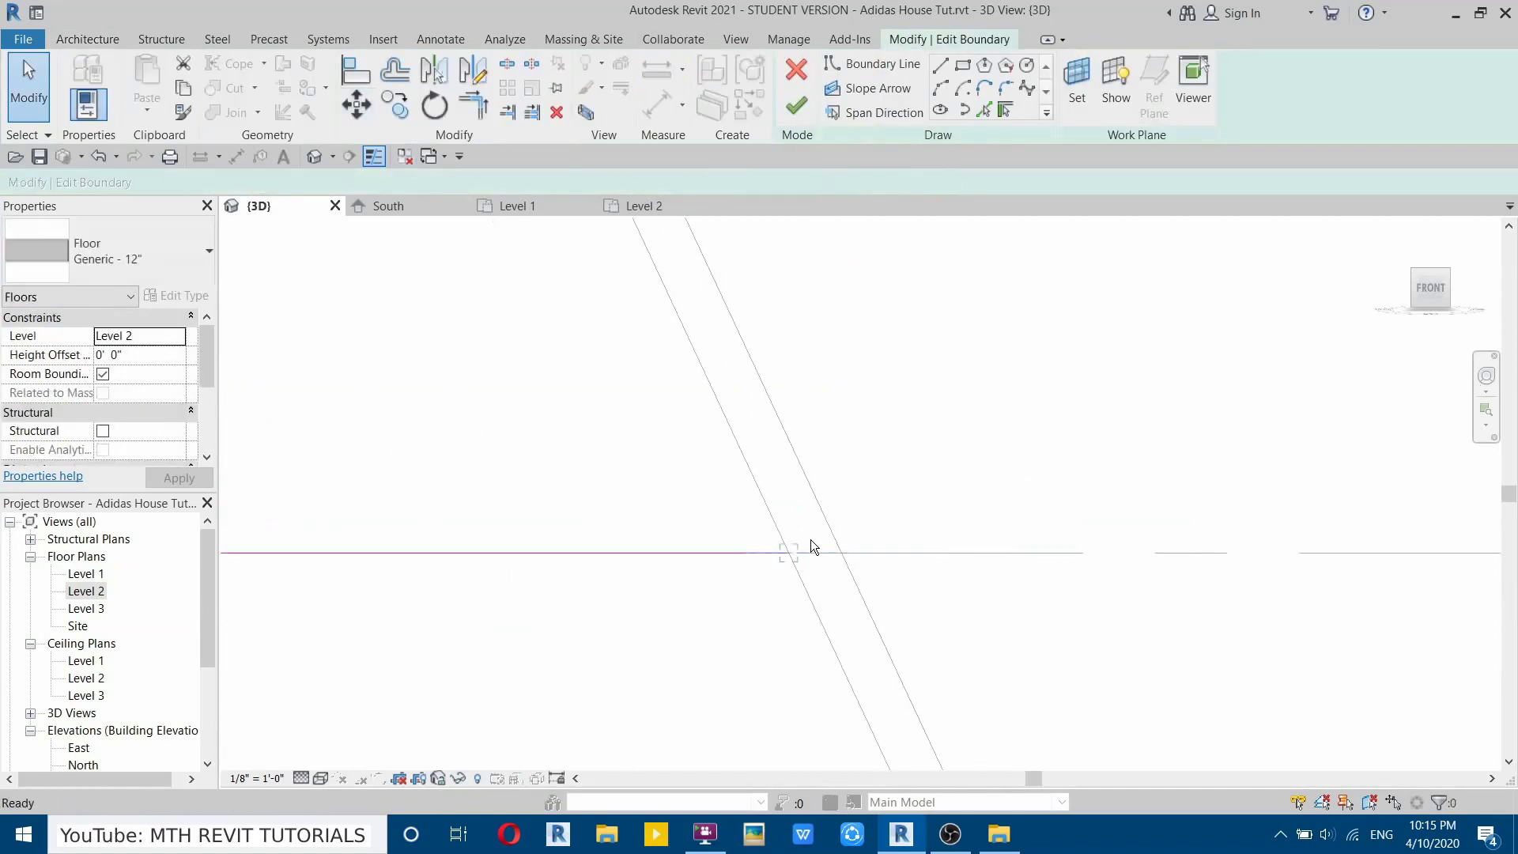
click(791, 555)
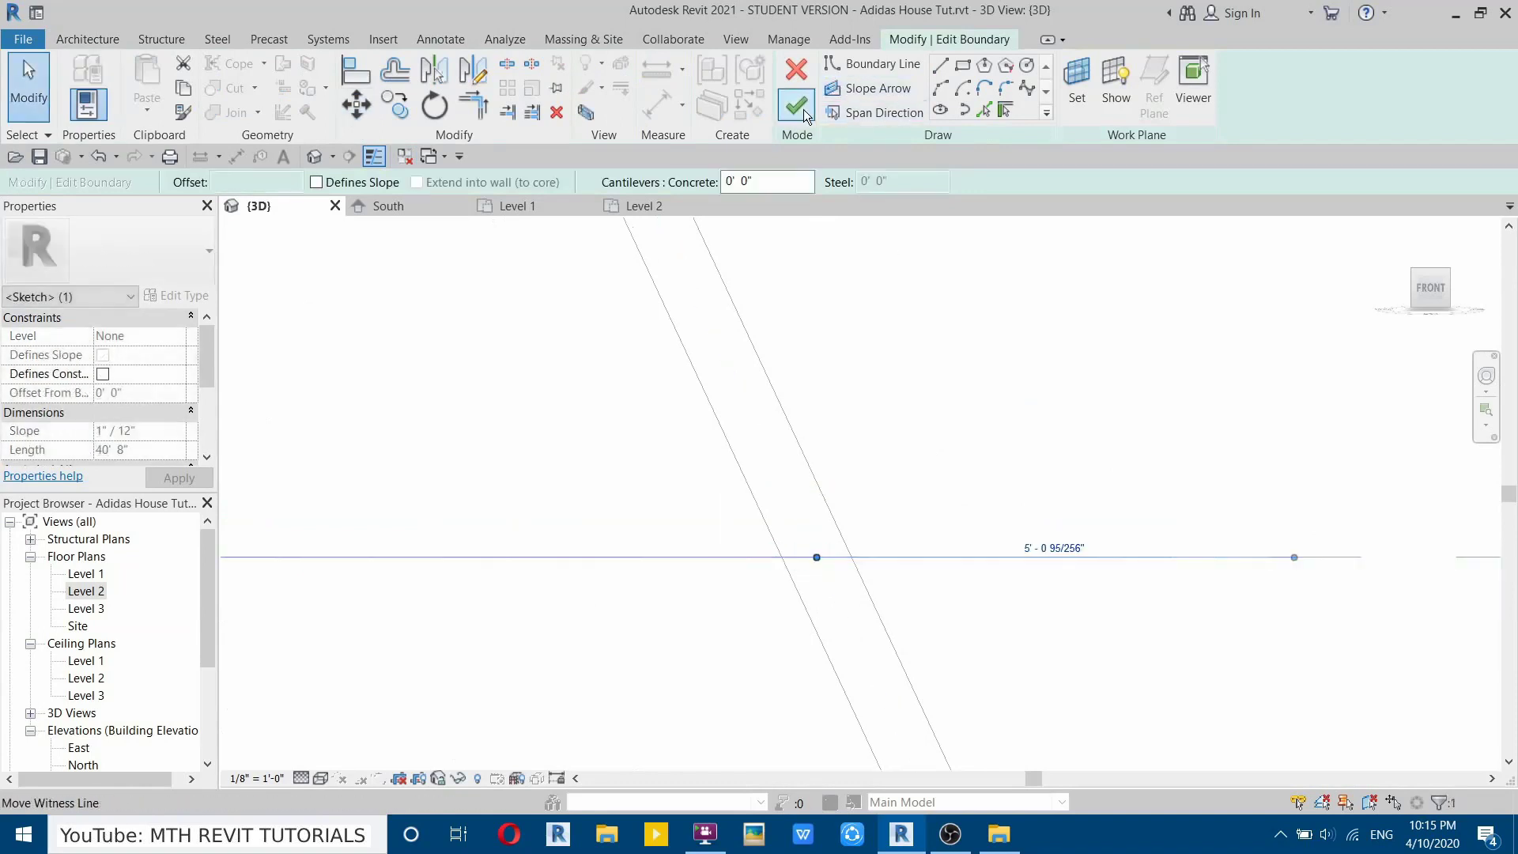
scroll(944, 408, down, 3)
middle_drag(703, 514, 1506, 554)
middle_drag(816, 571, 1516, 575)
middle_drag(917, 549, 427, 656)
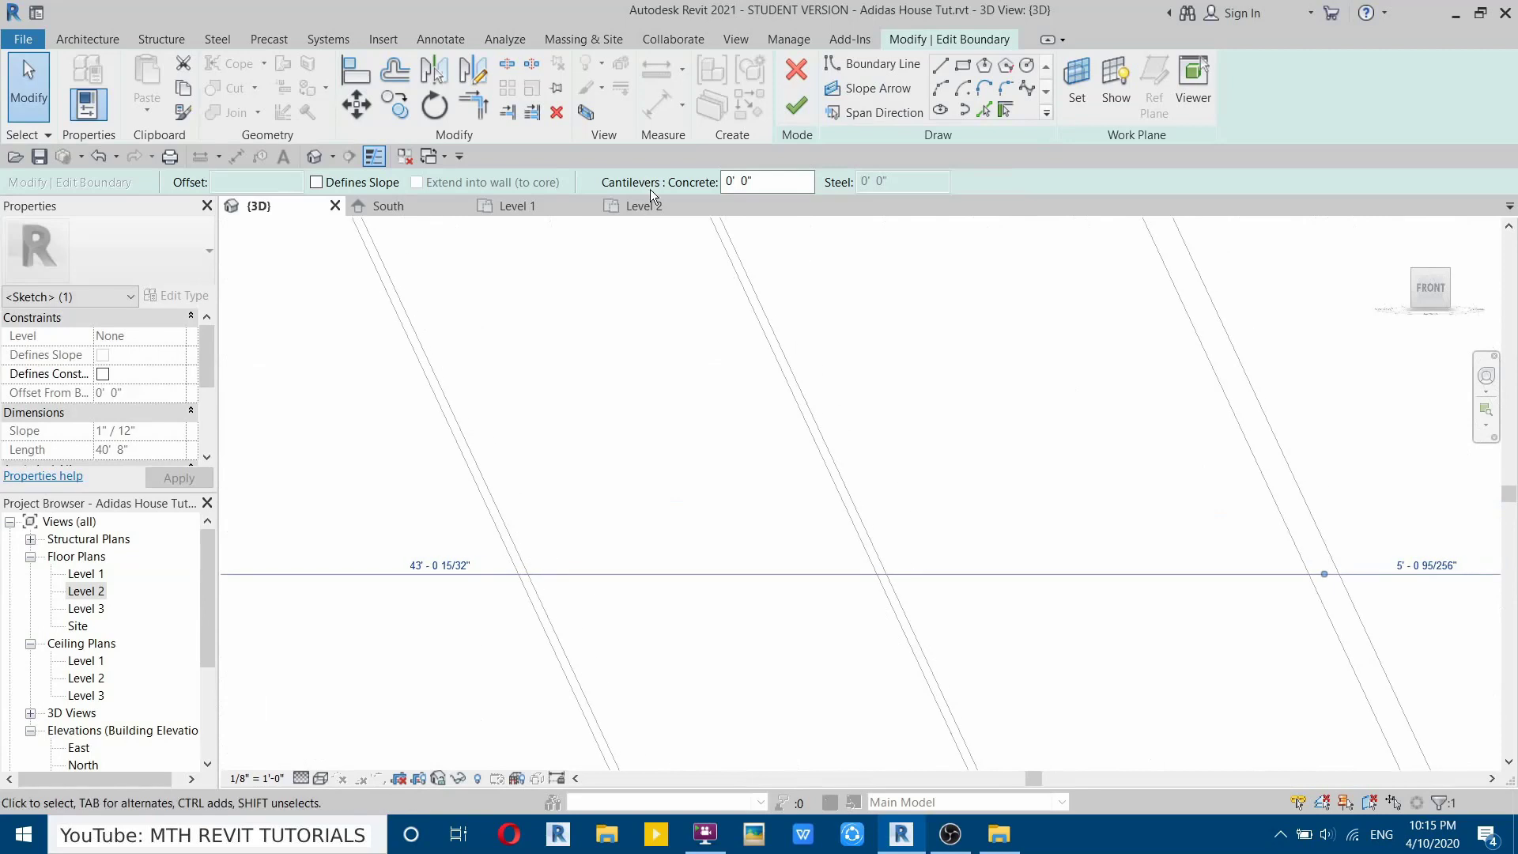
middle_drag(673, 357, 894, 332)
click(791, 114)
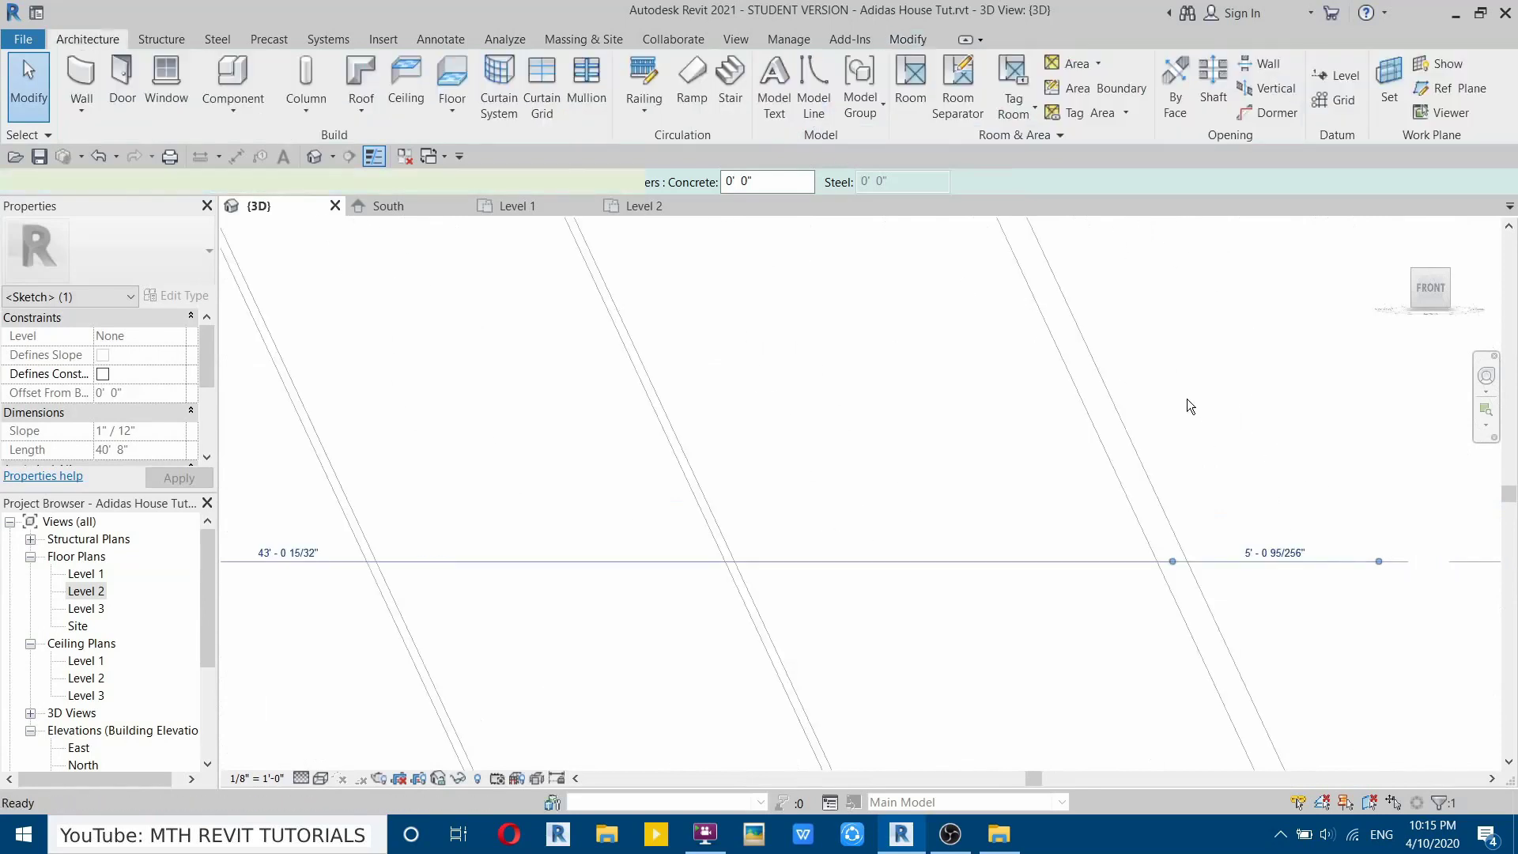
click(1213, 420)
scroll(1254, 567, down, 8)
scroll(914, 598, up, 1)
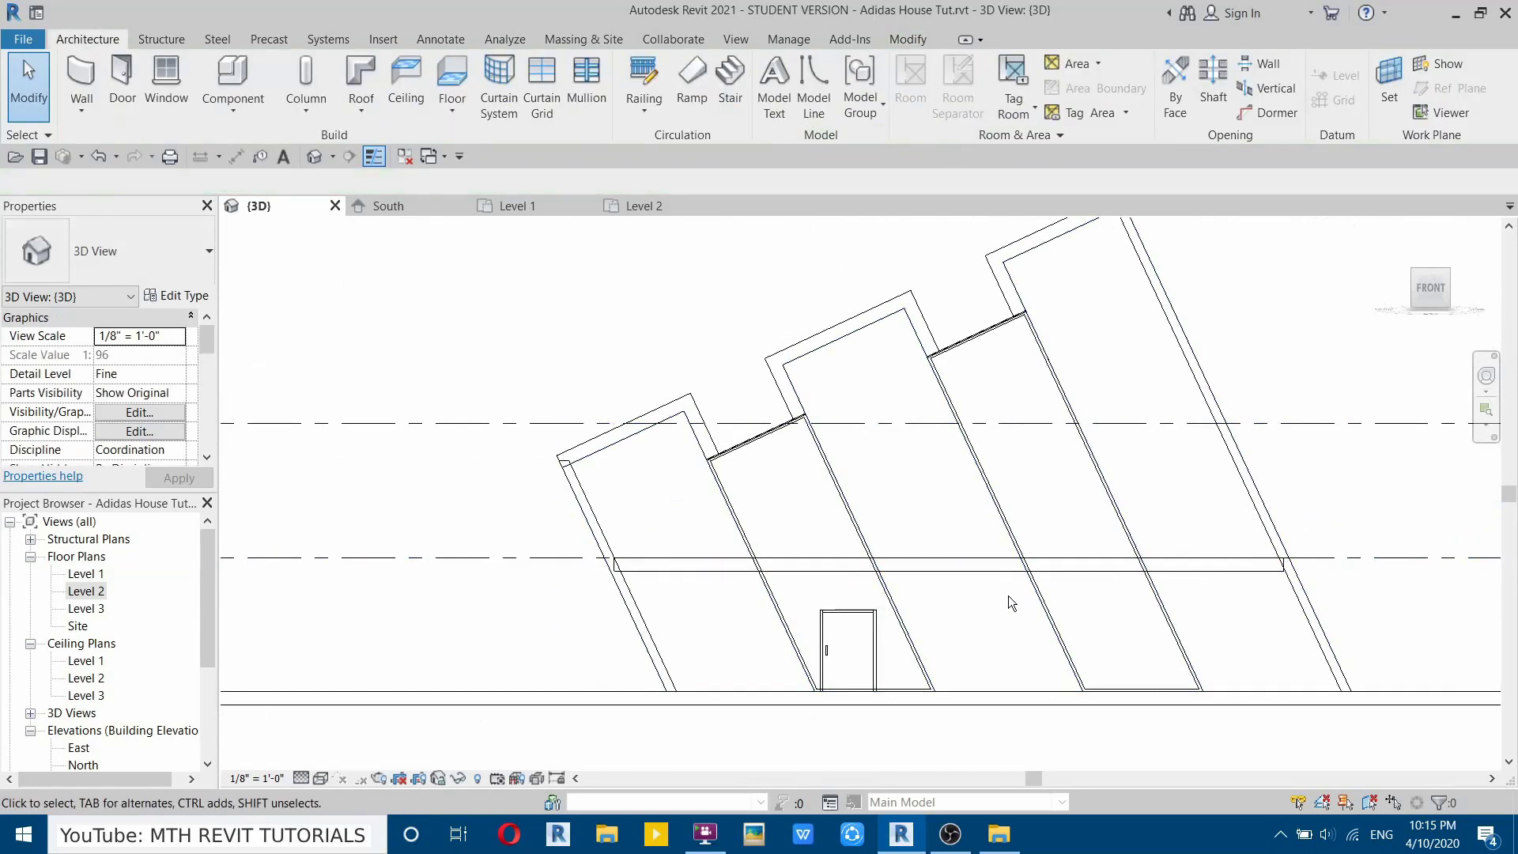
Copy the Level 2 floor and paste it aligned to Level 3.
click(992, 570)
scroll(806, 490, down, 2)
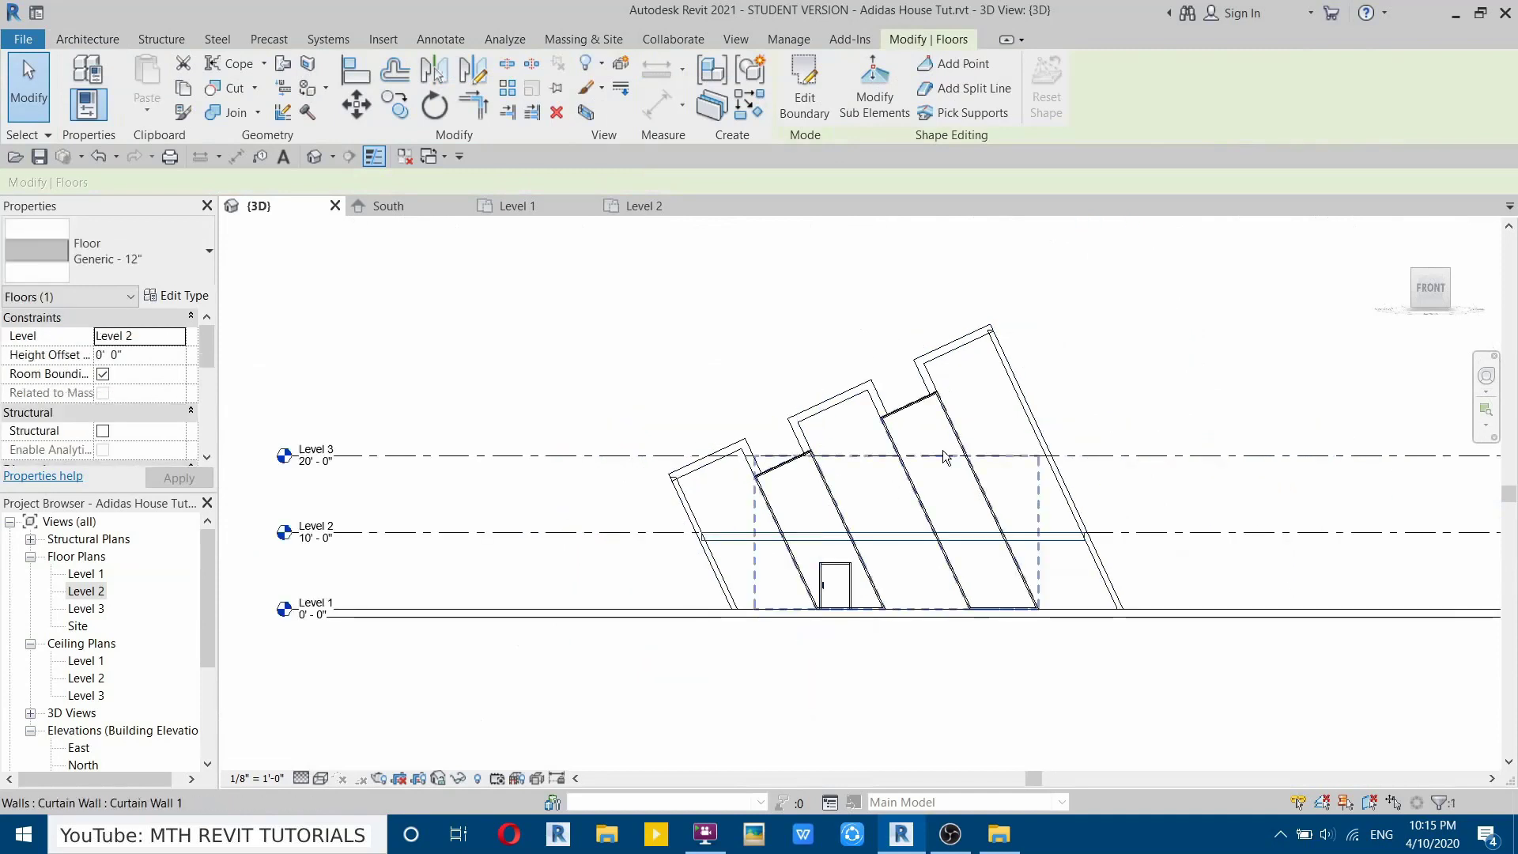
scroll(923, 435, up, 2)
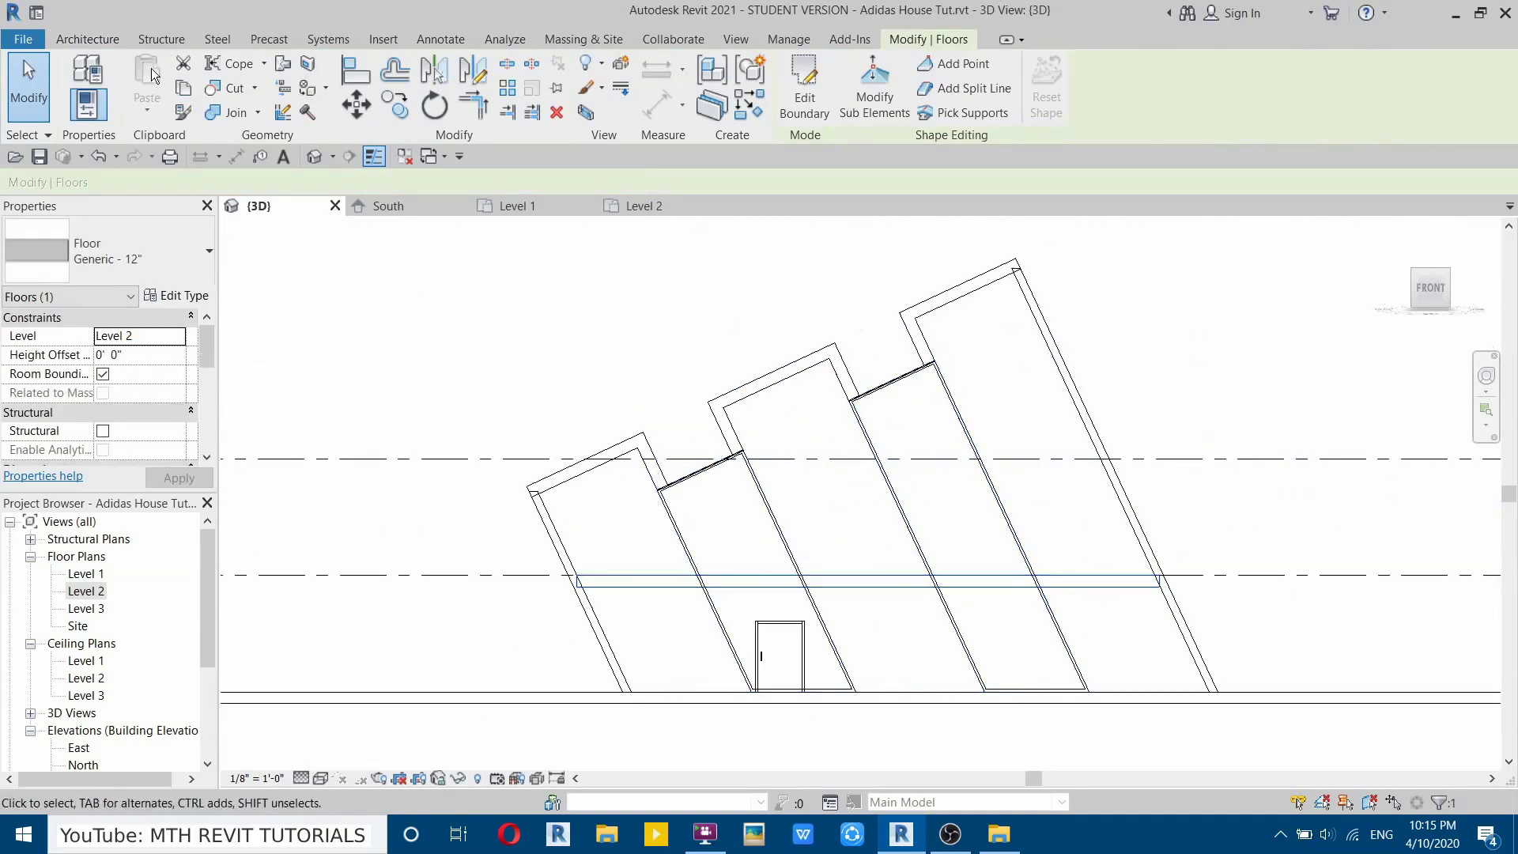
click(183, 89)
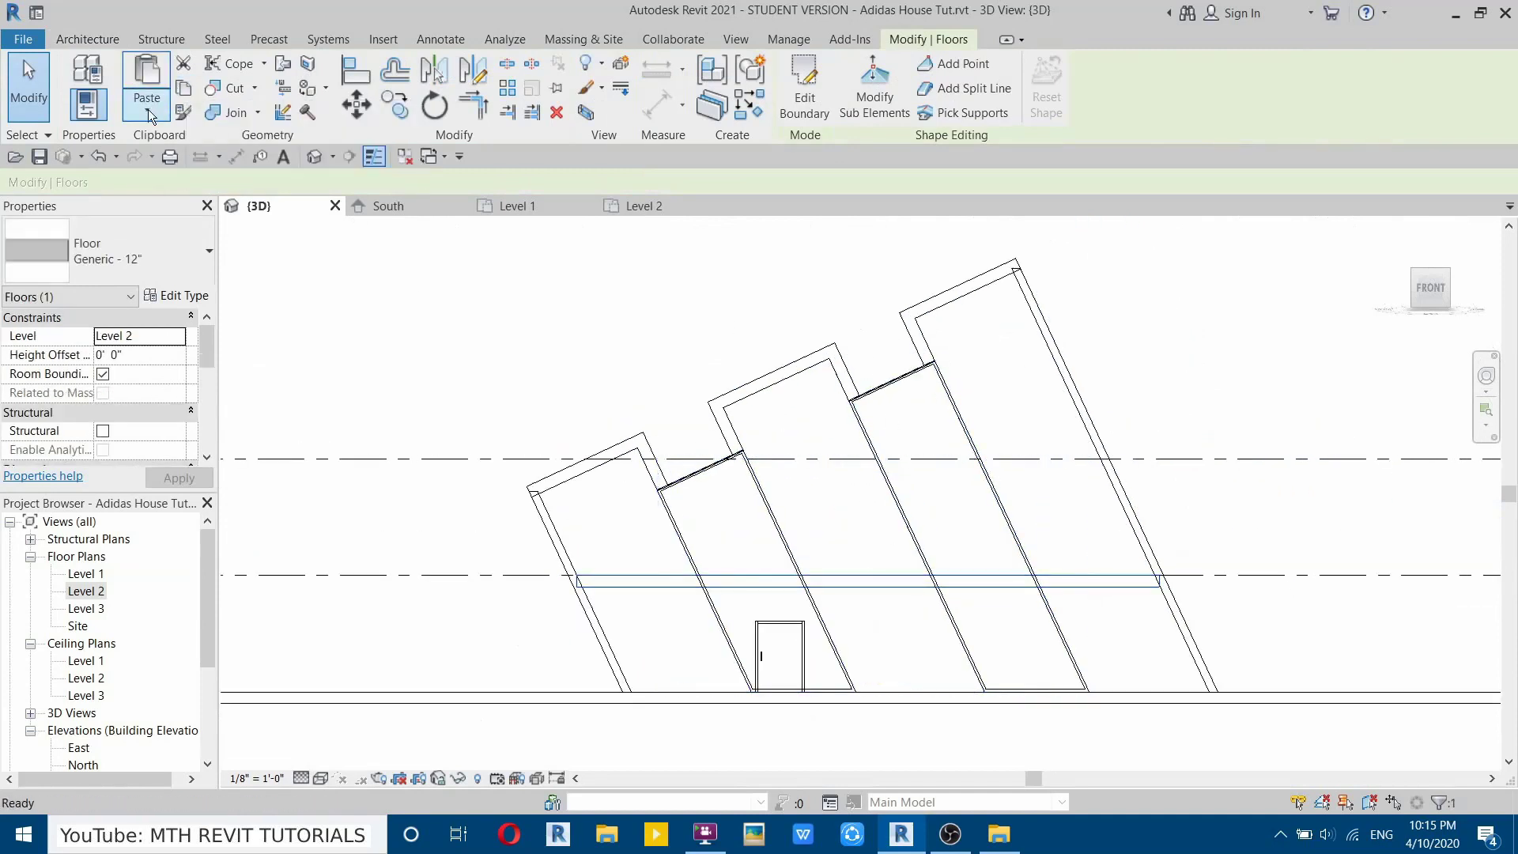
click(147, 108)
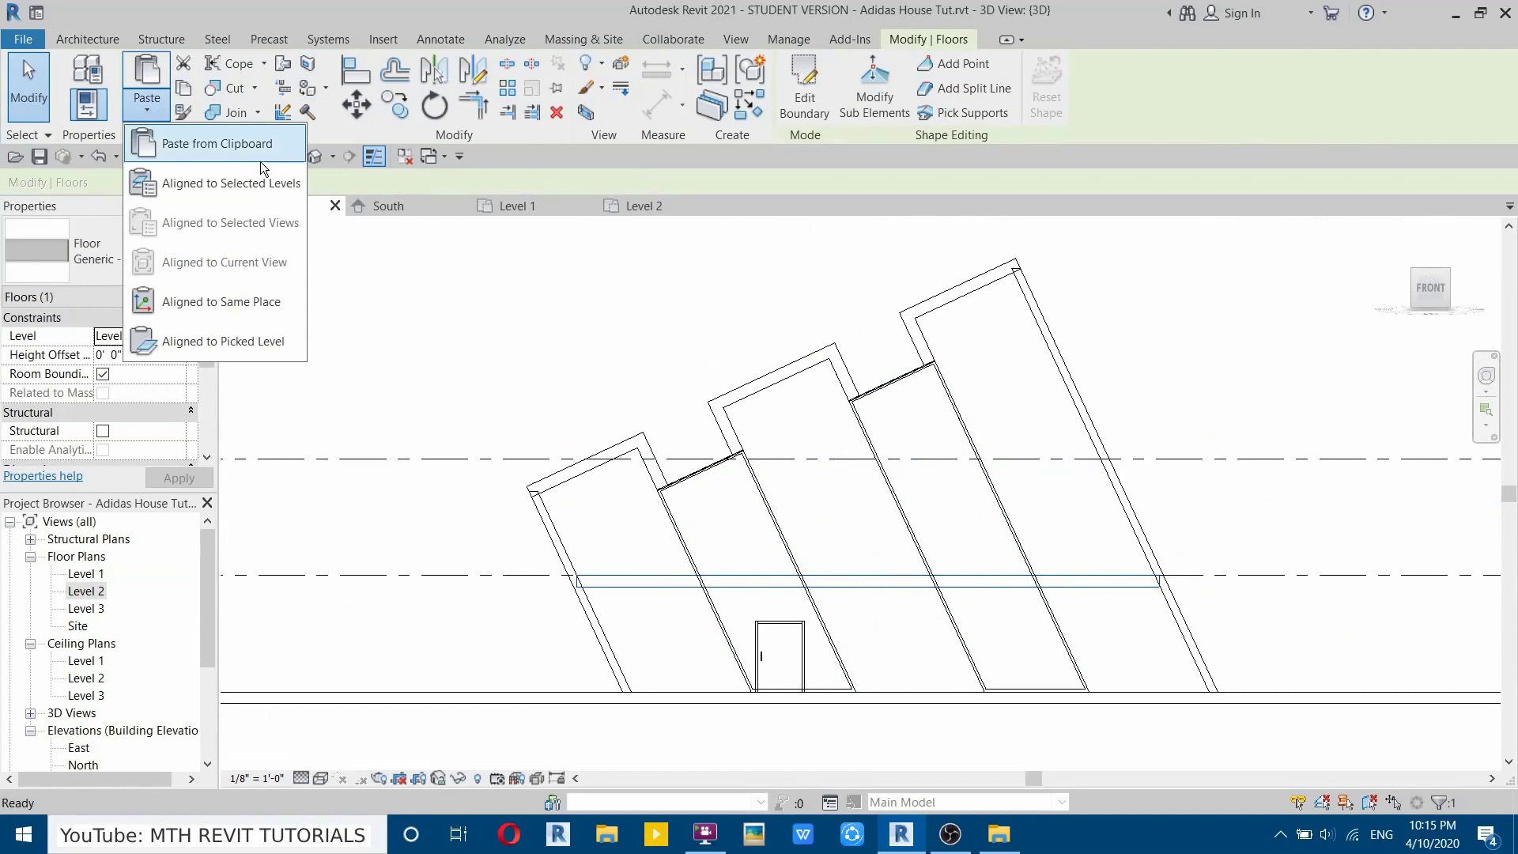
click(201, 184)
click(669, 312)
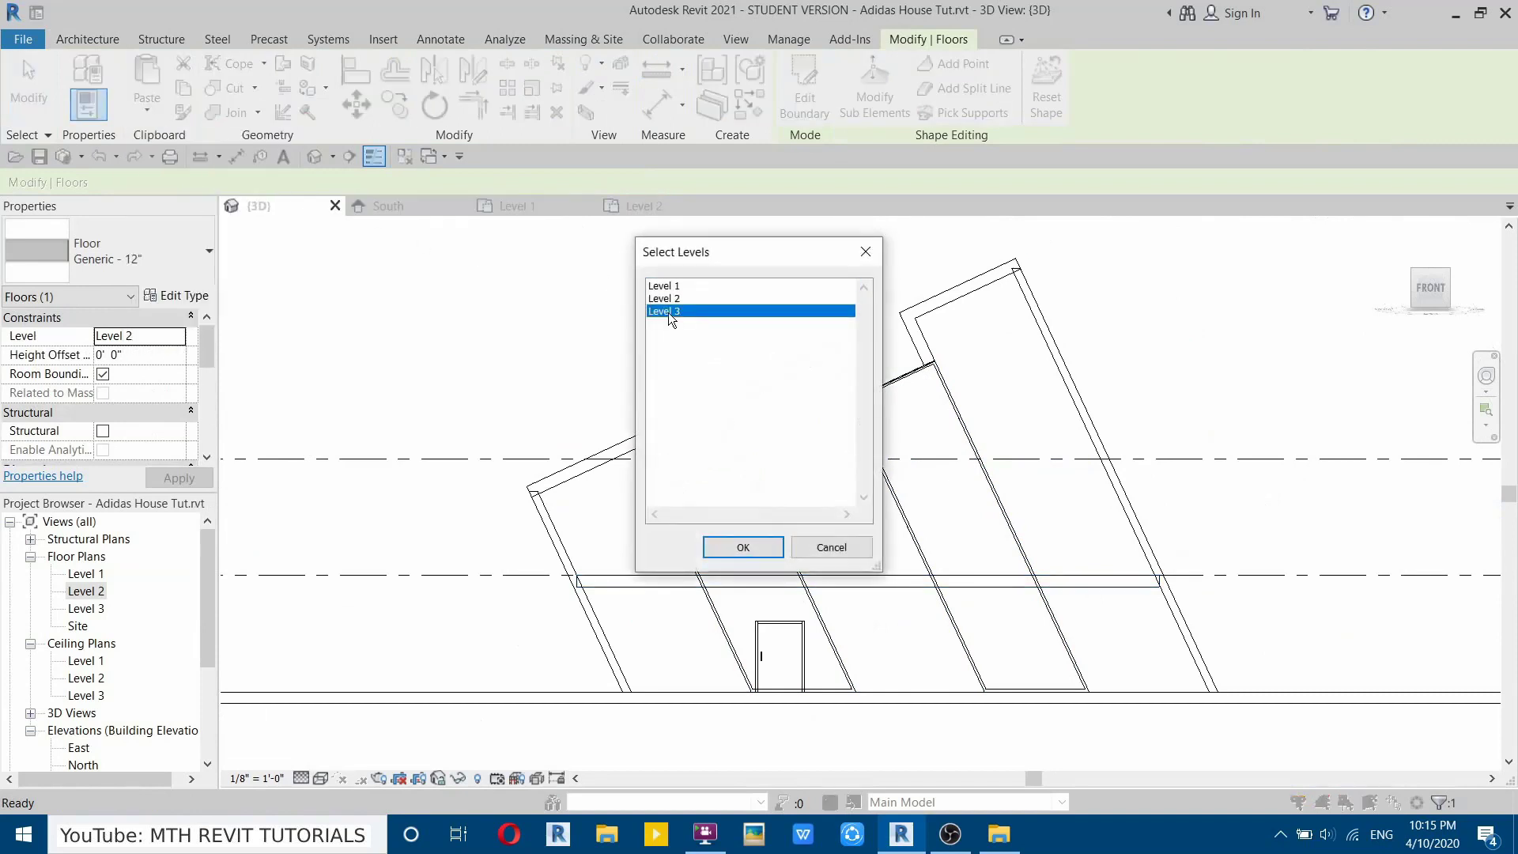
click(743, 547)
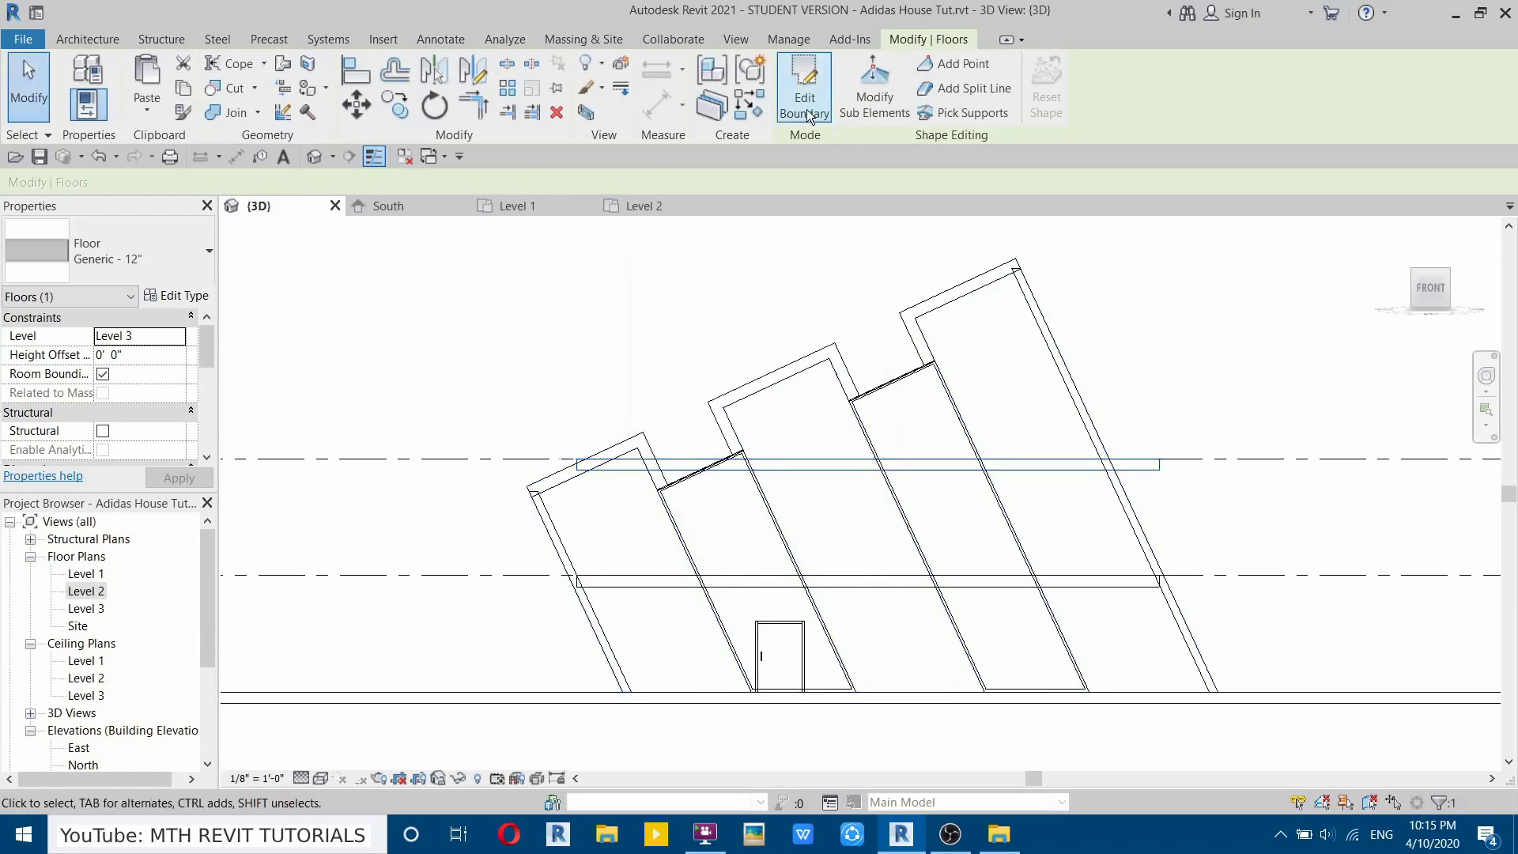
Edit the Level 3 floor boundary and move its right edge to the right leaning wall.
scroll(1178, 481, up, 3)
drag(1046, 318, 1295, 525)
click(362, 107)
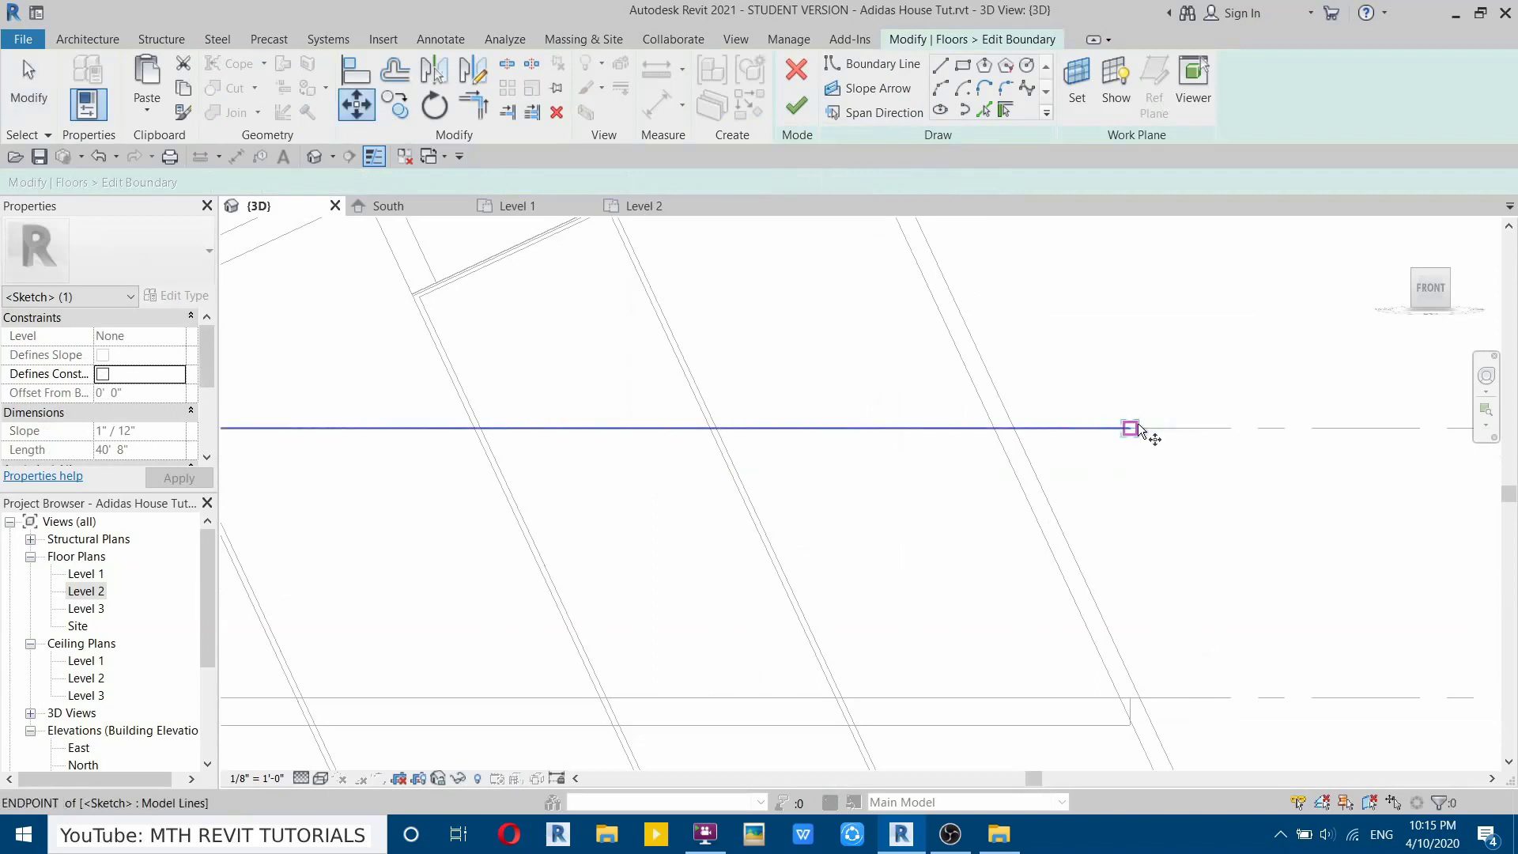
click(1130, 428)
click(1005, 428)
middle_drag(612, 456, 1418, 470)
Move the Level 3 floor's left edge 13' - 5" to the left side of the middle stripe and finish the boundary.
click(547, 476)
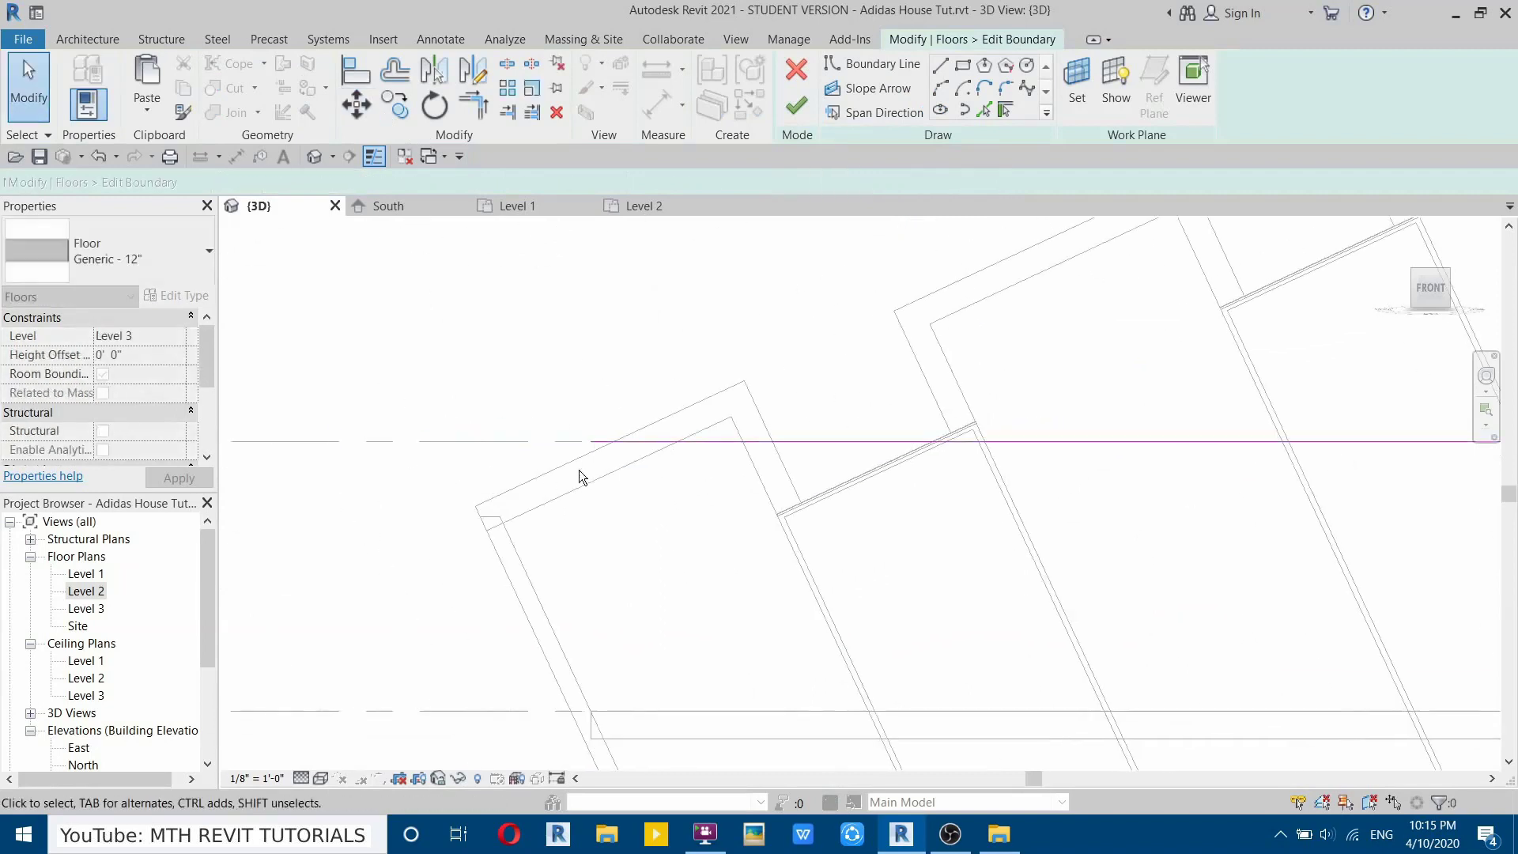
drag(512, 353, 705, 525)
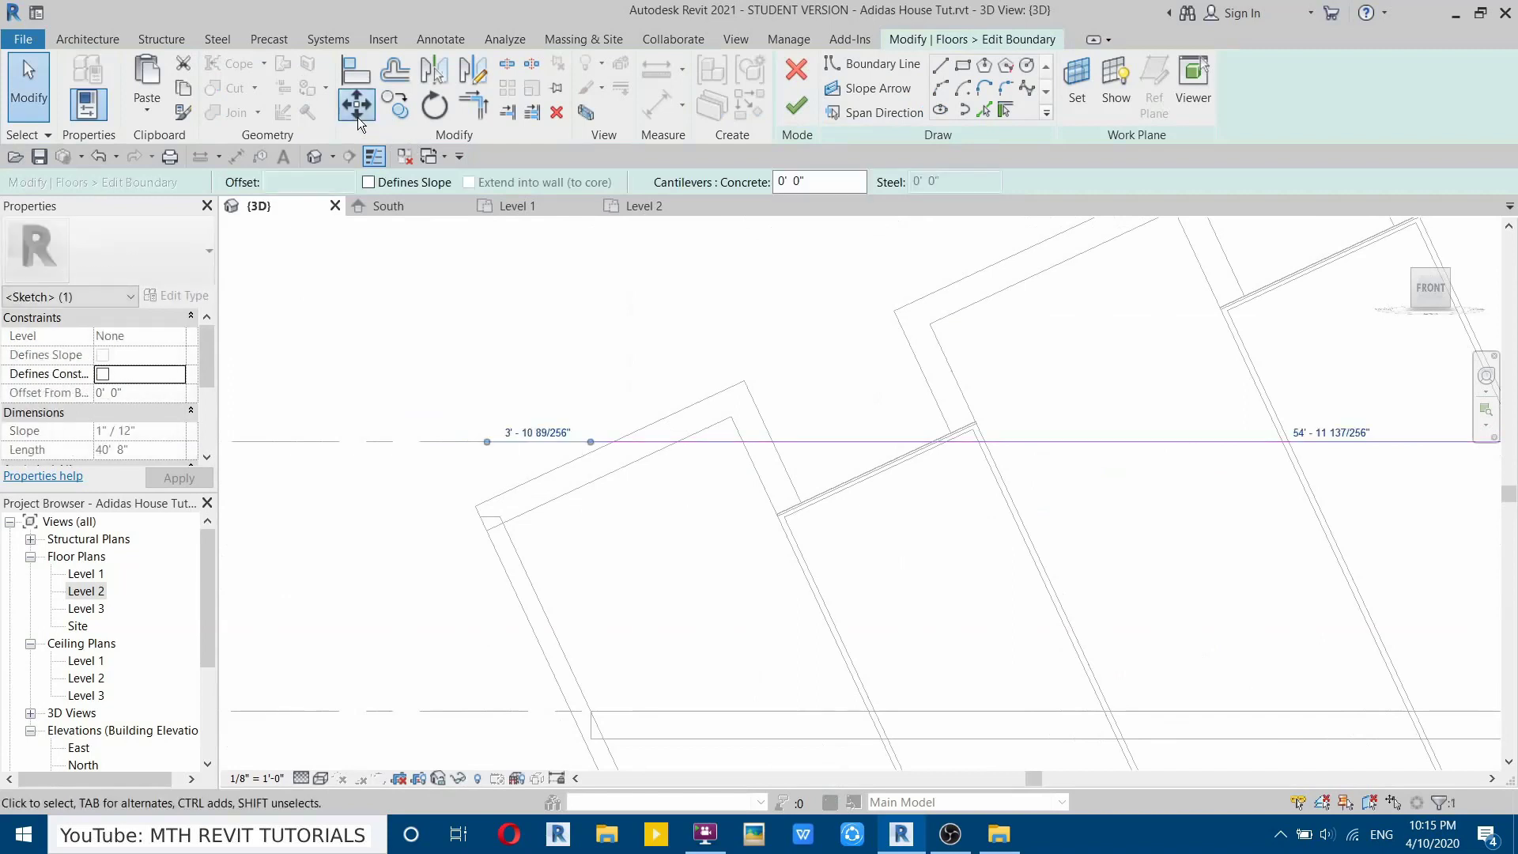
click(358, 117)
scroll(607, 437, up, 1)
click(585, 445)
scroll(585, 446, down, 2)
middle_drag(943, 484, 680, 508)
scroll(656, 473, up, 3)
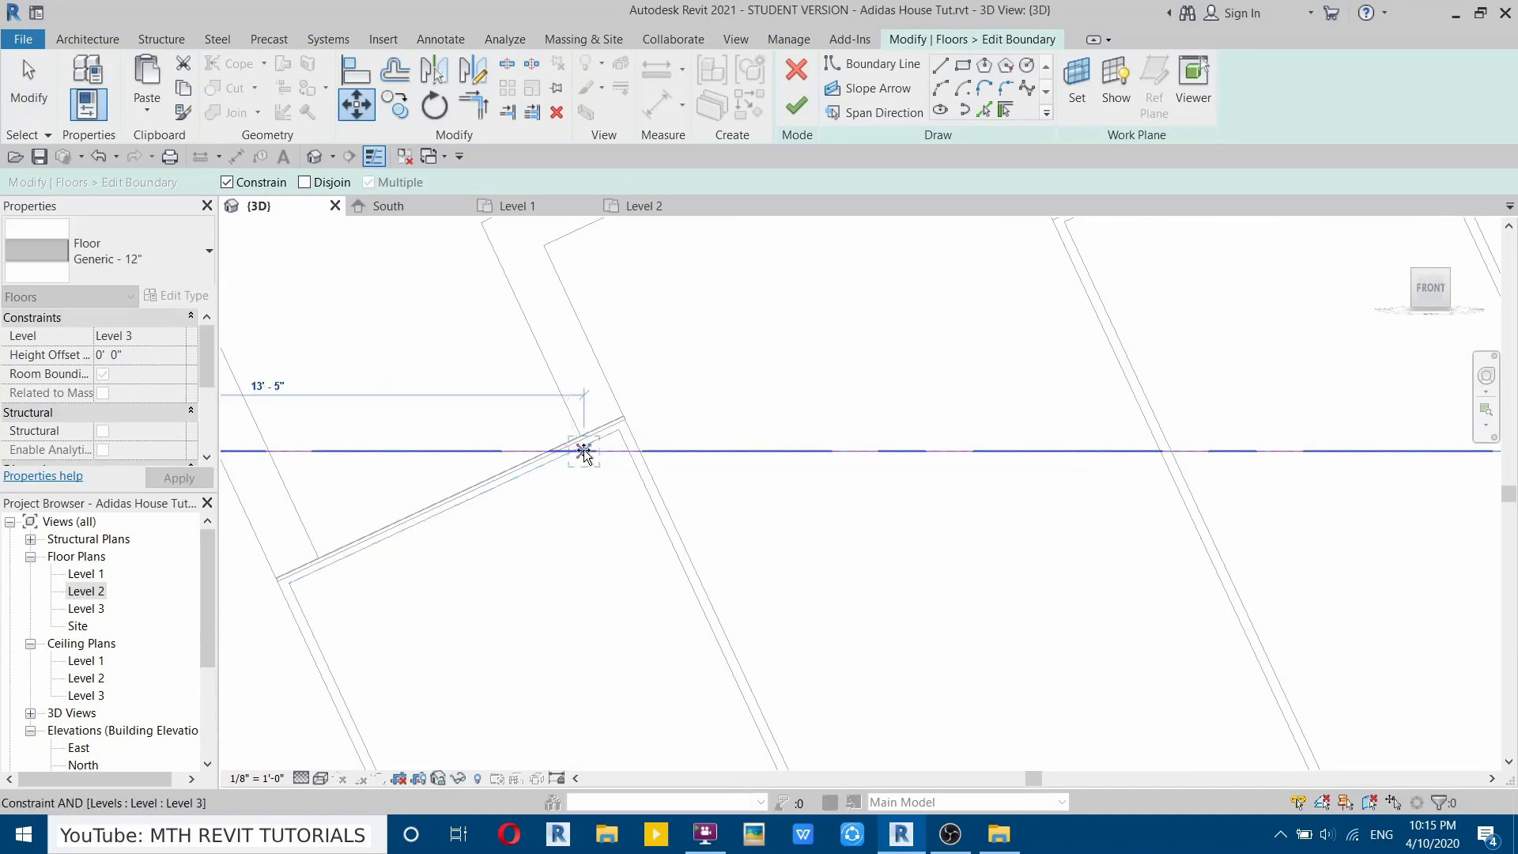
click(584, 451)
scroll(514, 681, down, 4)
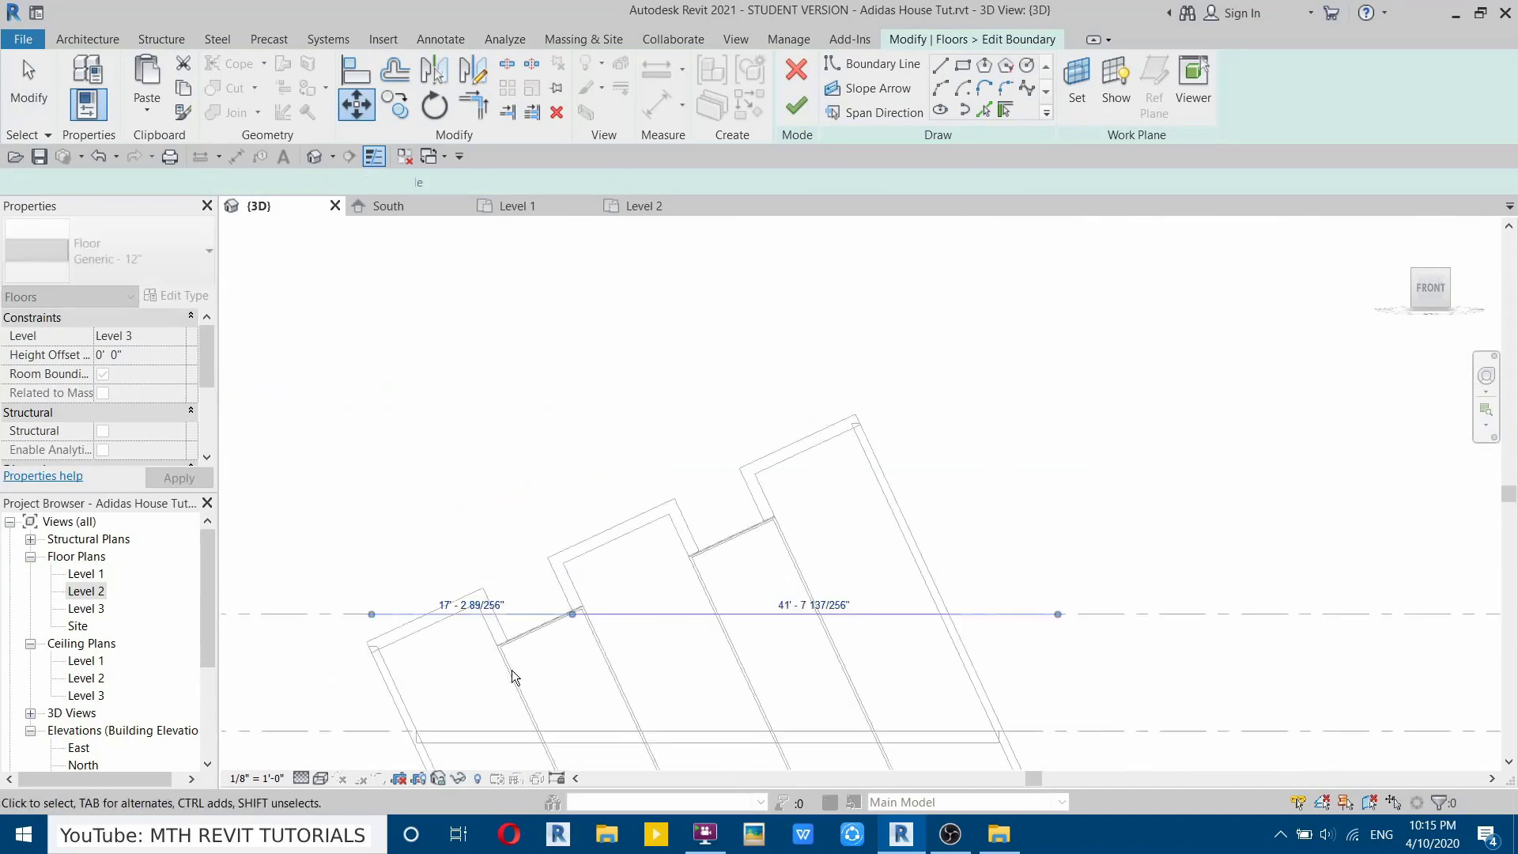
click(807, 111)
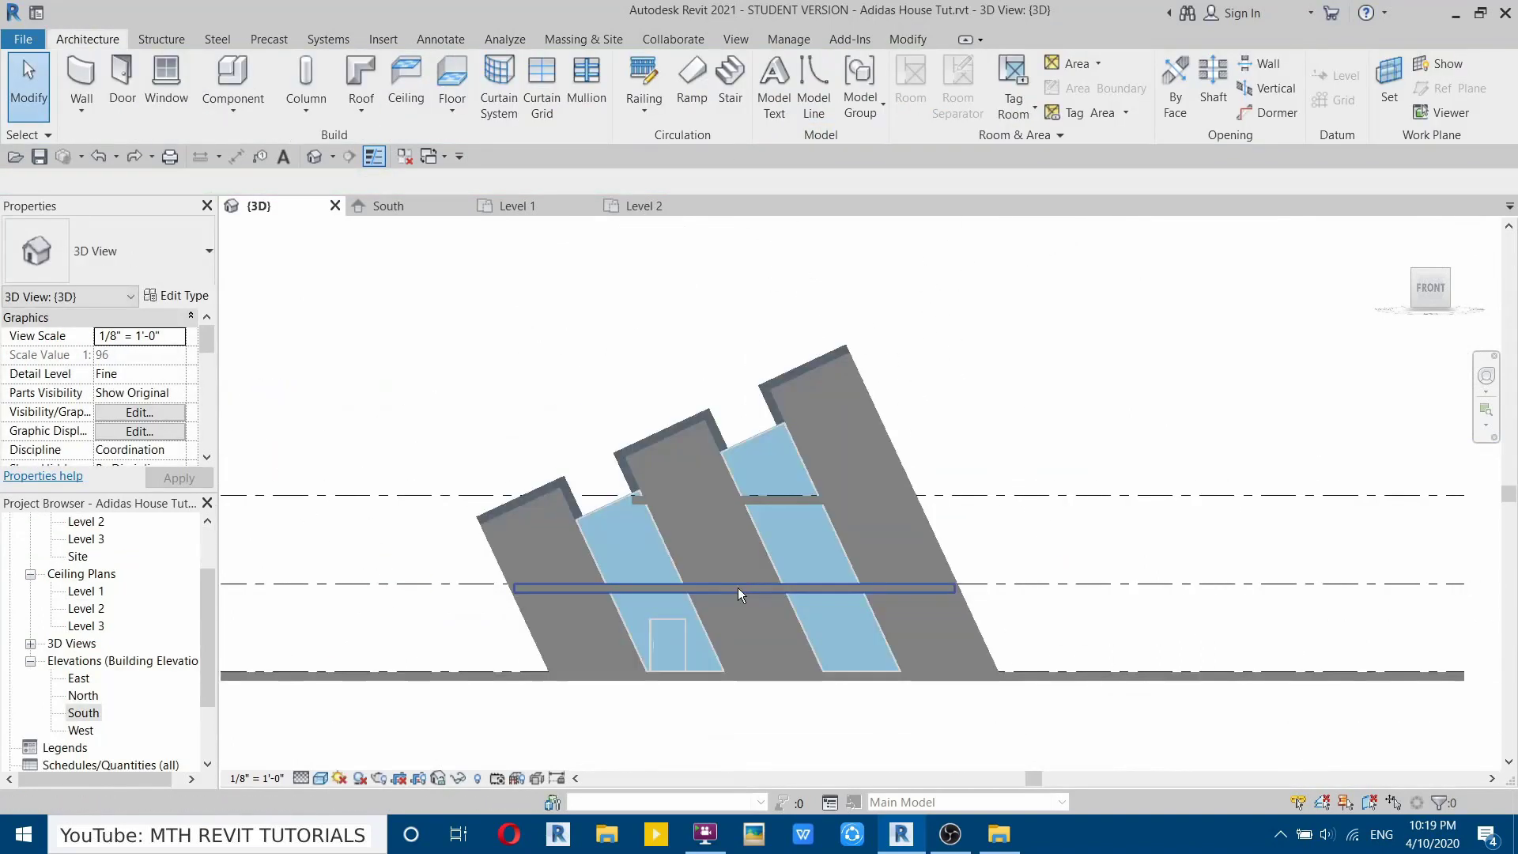
Examine how the Level 2 and Level 3 floor slabs meet the slanted facade and glazing from several angles.
mouse_move(737, 586)
shift+middle_down()
mouse_move(637, 738)
mouse_move(518, 671)
mouse_move(752, 664)
mouse_move(991, 625)
mouse_move(830, 609)
mouse_move(525, 722)
mouse_move(617, 632)
mouse_move(588, 624)
mouse_move(672, 639)
shift+middle_up()
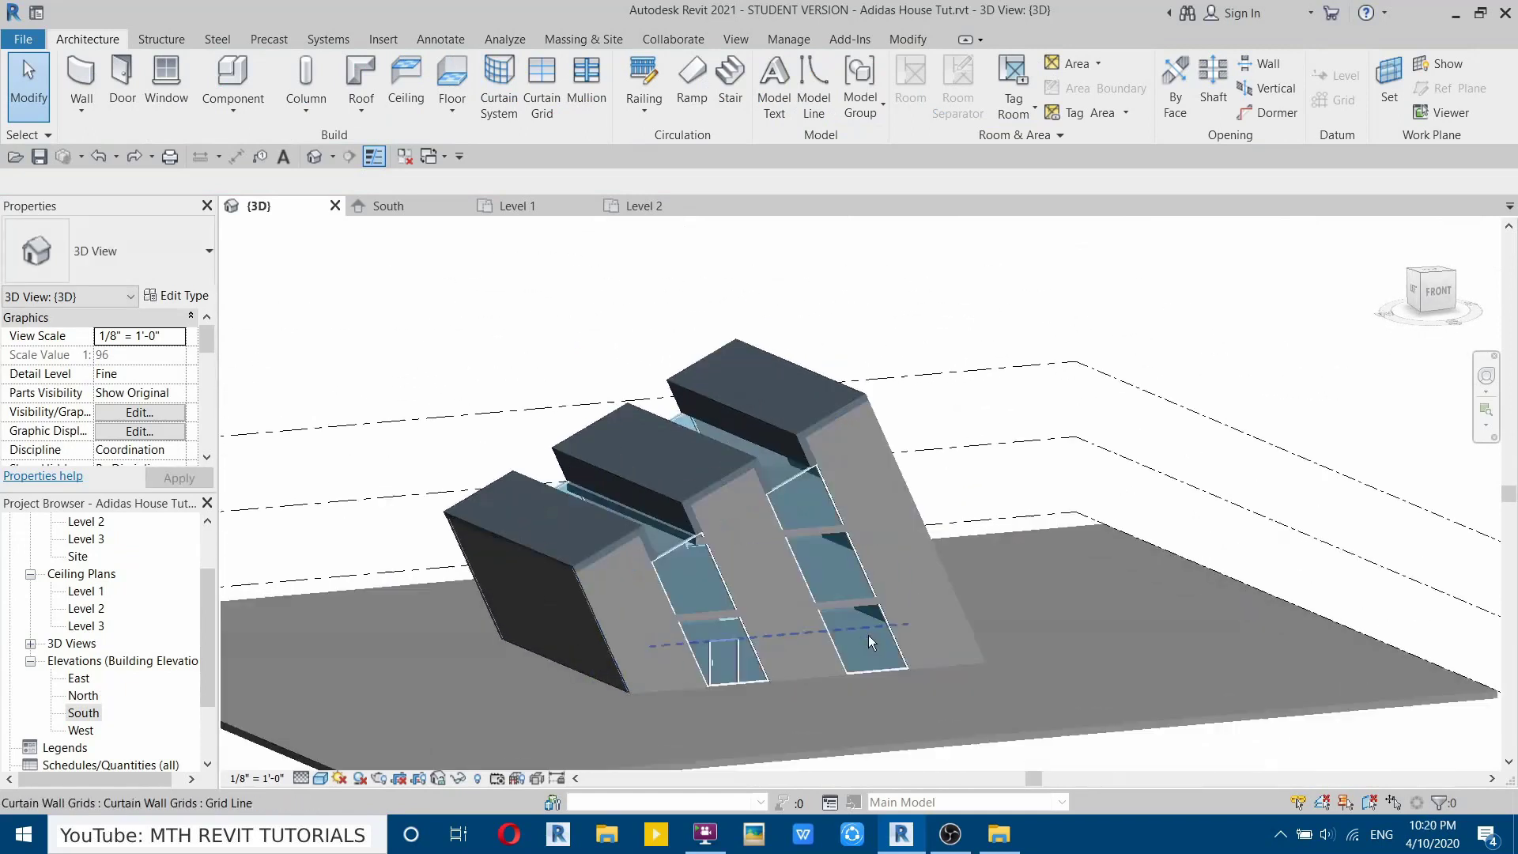
scroll(491, 583, up, 2)
scroll(805, 625, down, 4)
shift+middle_drag(805, 624, 847, 681)
scroll(610, 677, up, 3)
middle_drag(609, 678, 617, 724)
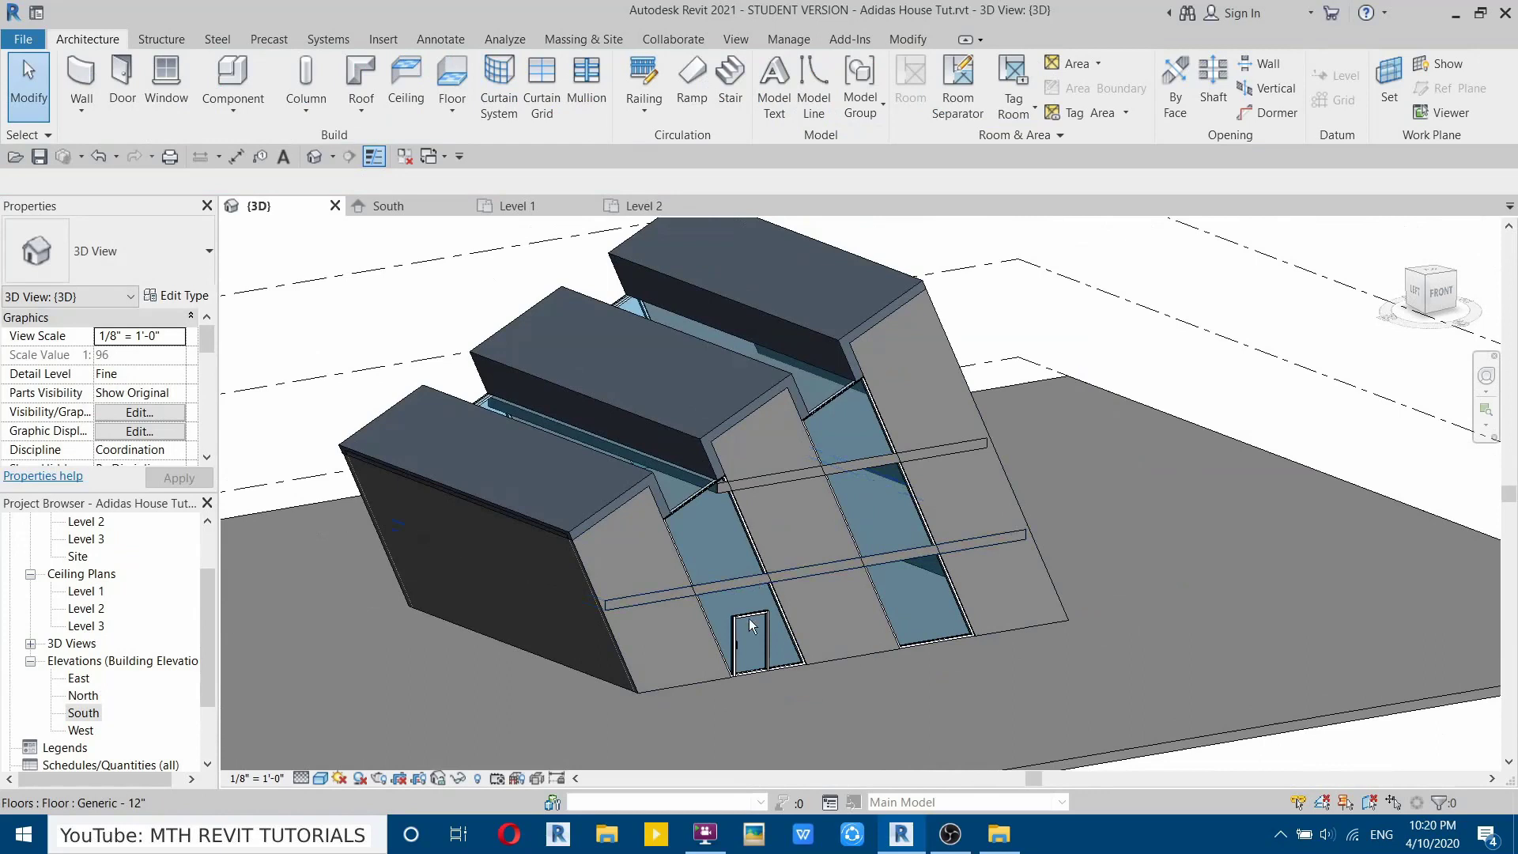
shift+middle_drag(751, 626, 593, 676)
scroll(534, 647, up, 2)
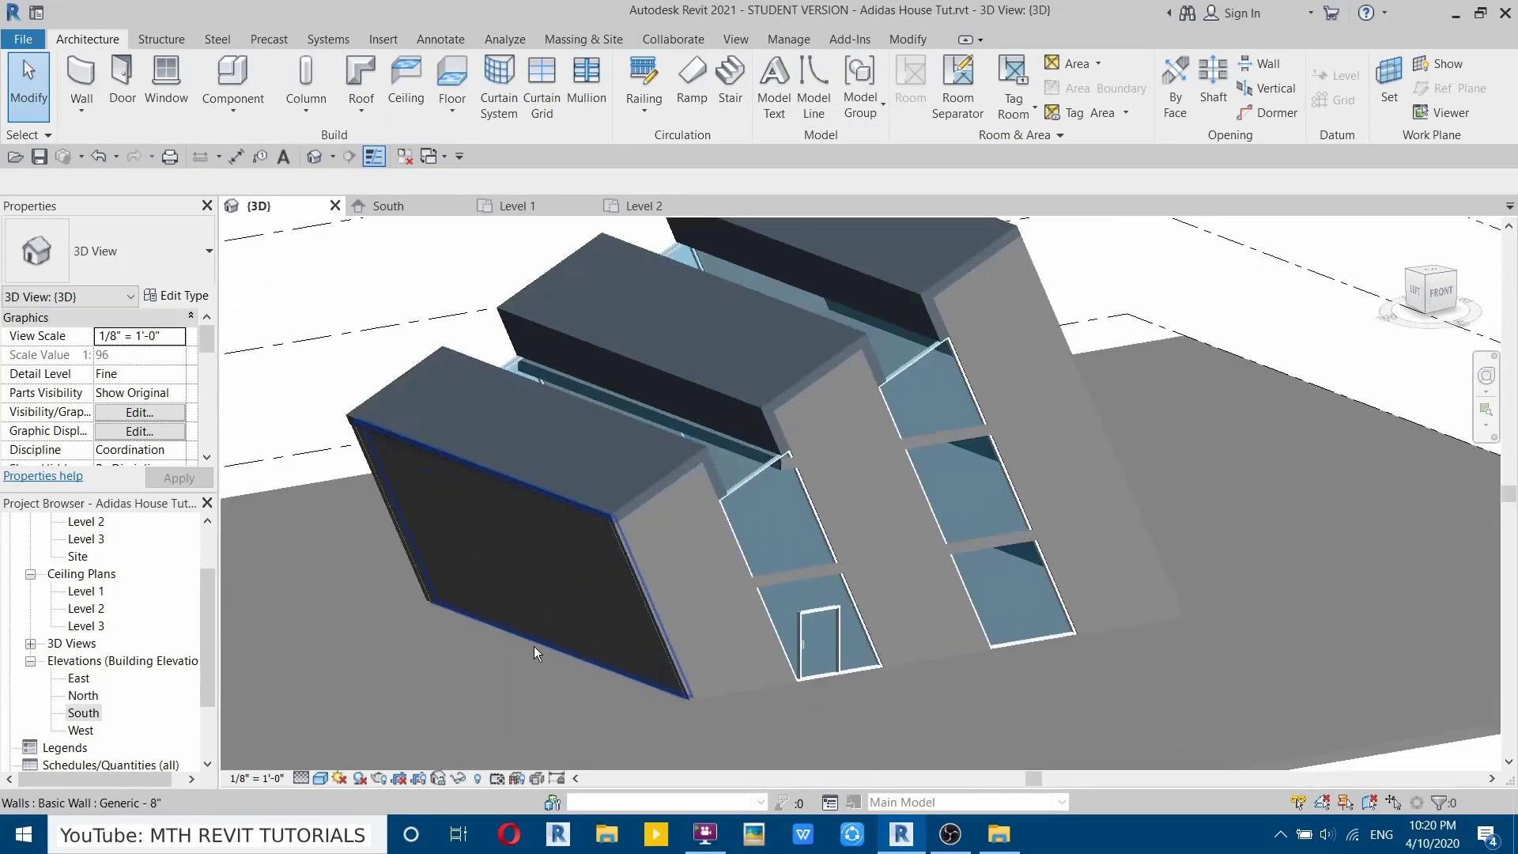
Delete the leaning Generic - 8" side walls at the left and right ends of the house.
click(534, 646)
key(Delete)
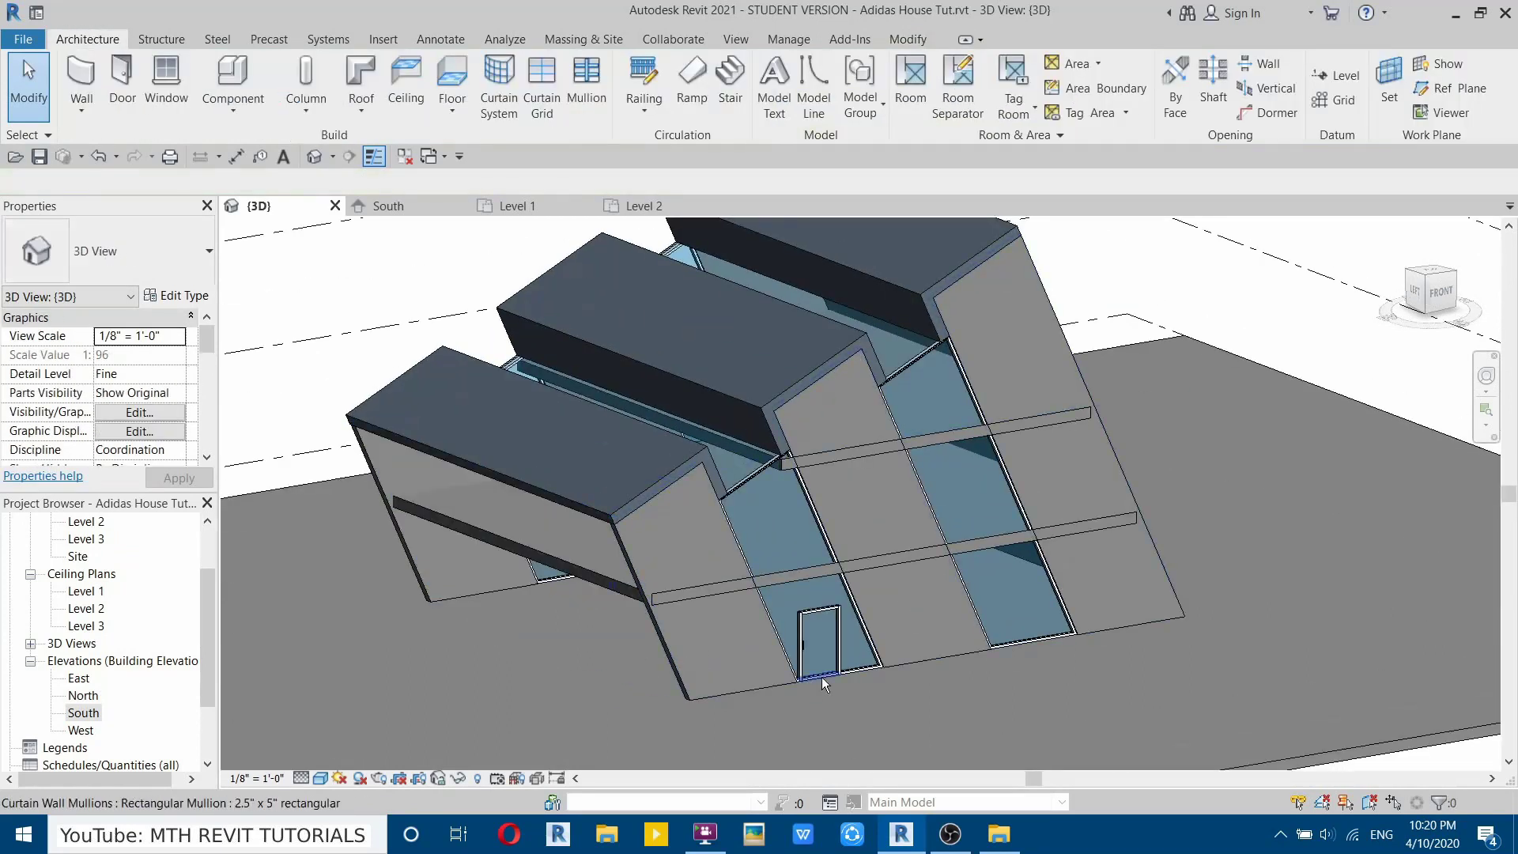
shift+middle_drag(822, 685, 576, 687)
click(894, 714)
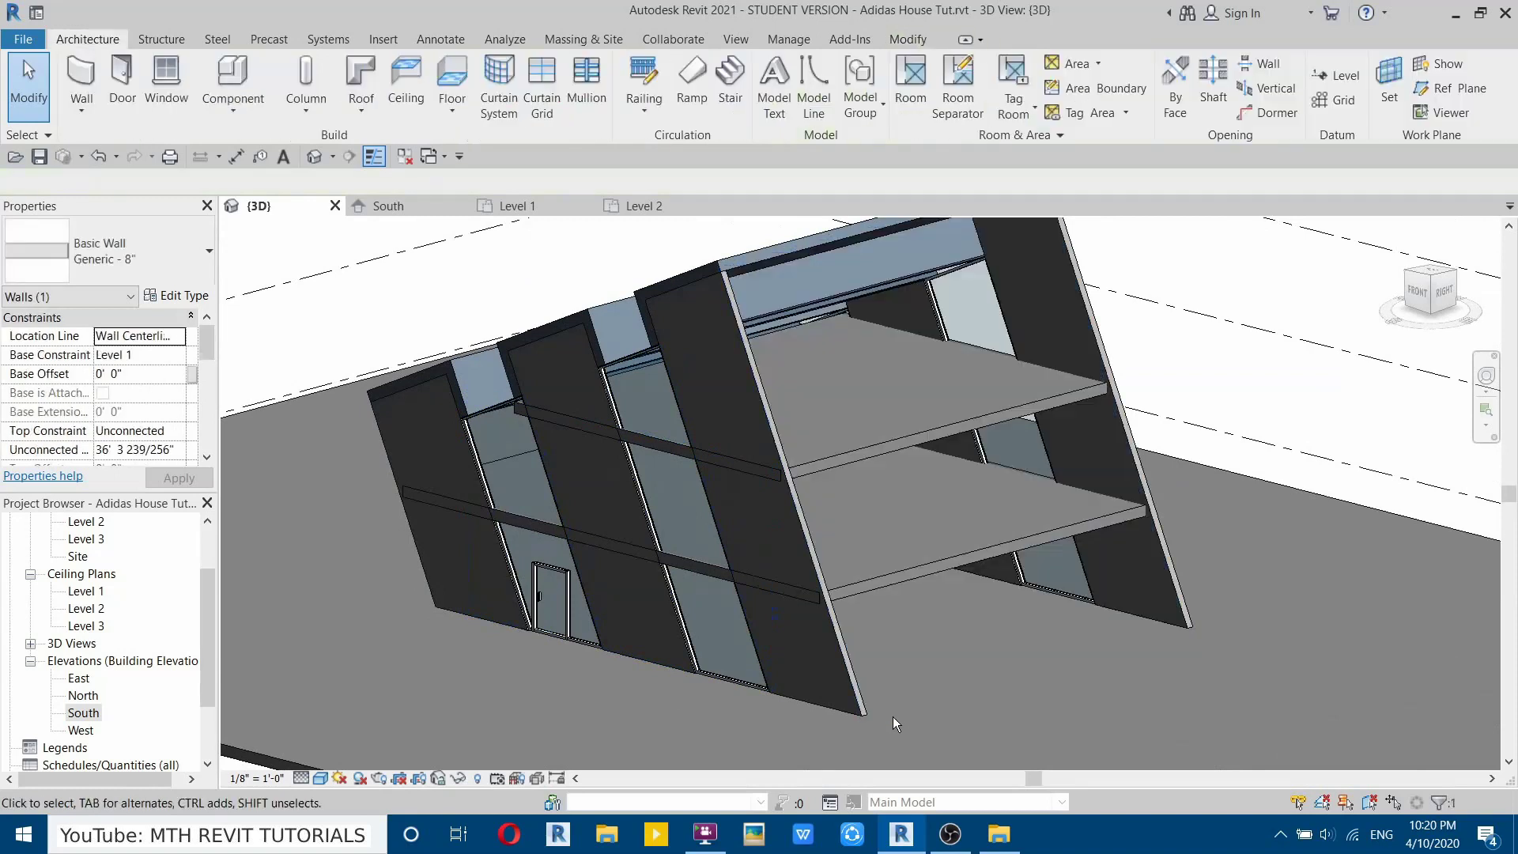
In the South elevation, create an in-place model in the Walls category named Walls 2.
shift+middle_drag(729, 640, 763, 609)
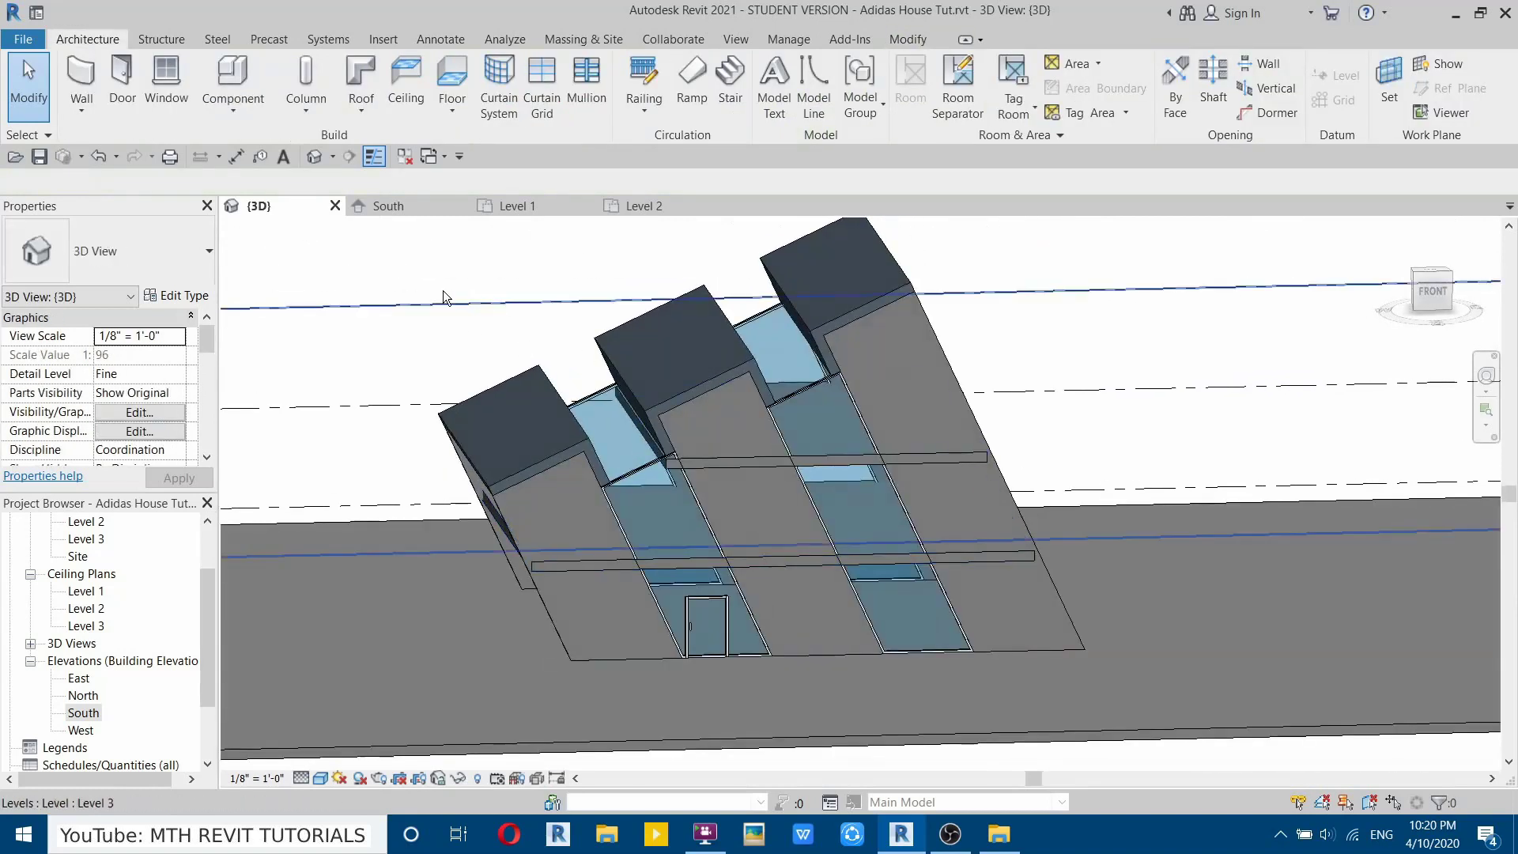
click(402, 210)
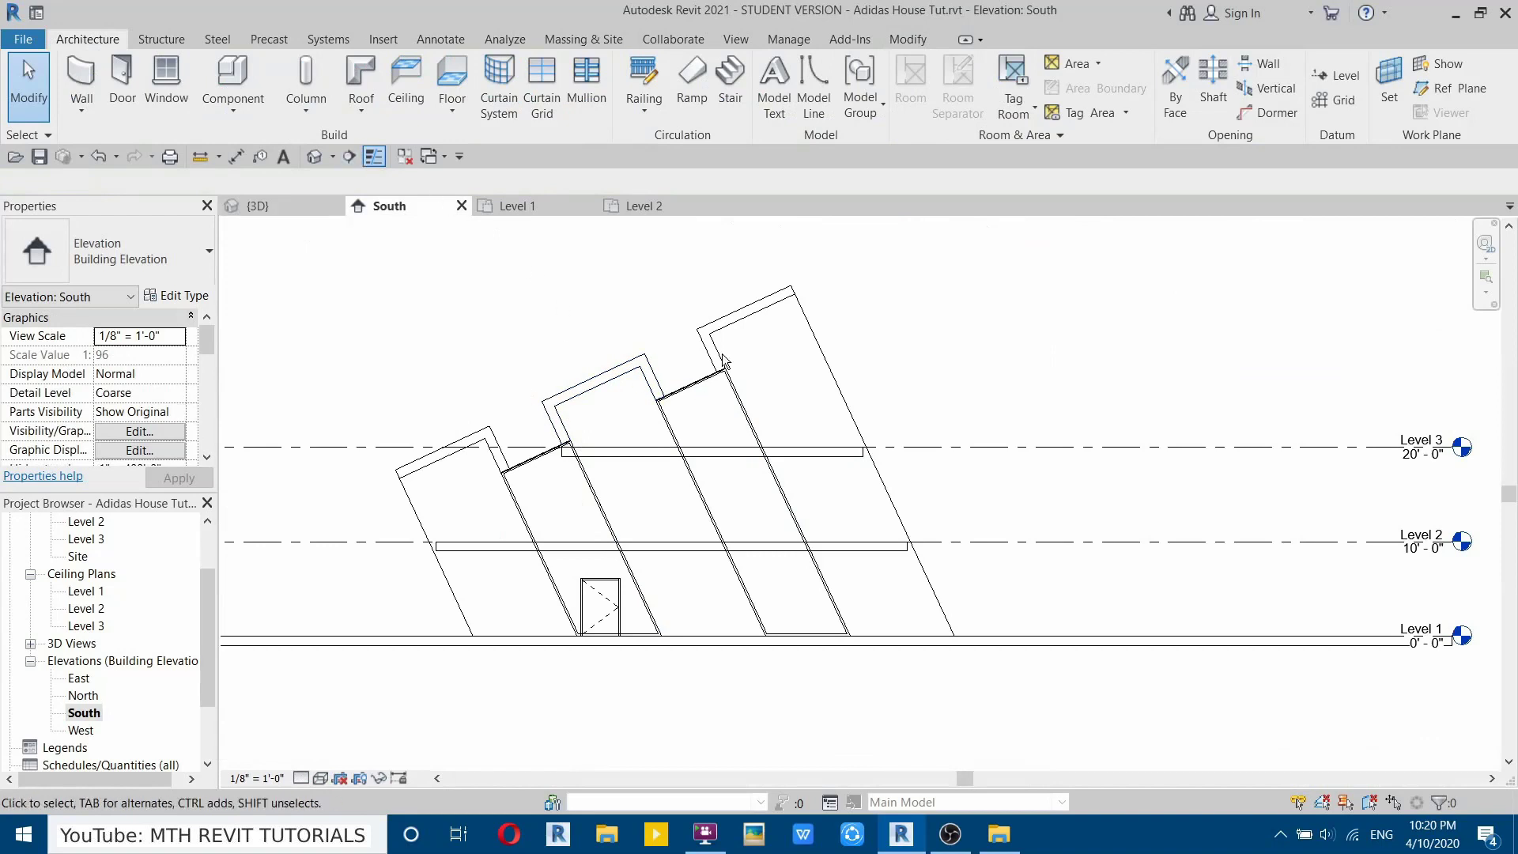
click(234, 108)
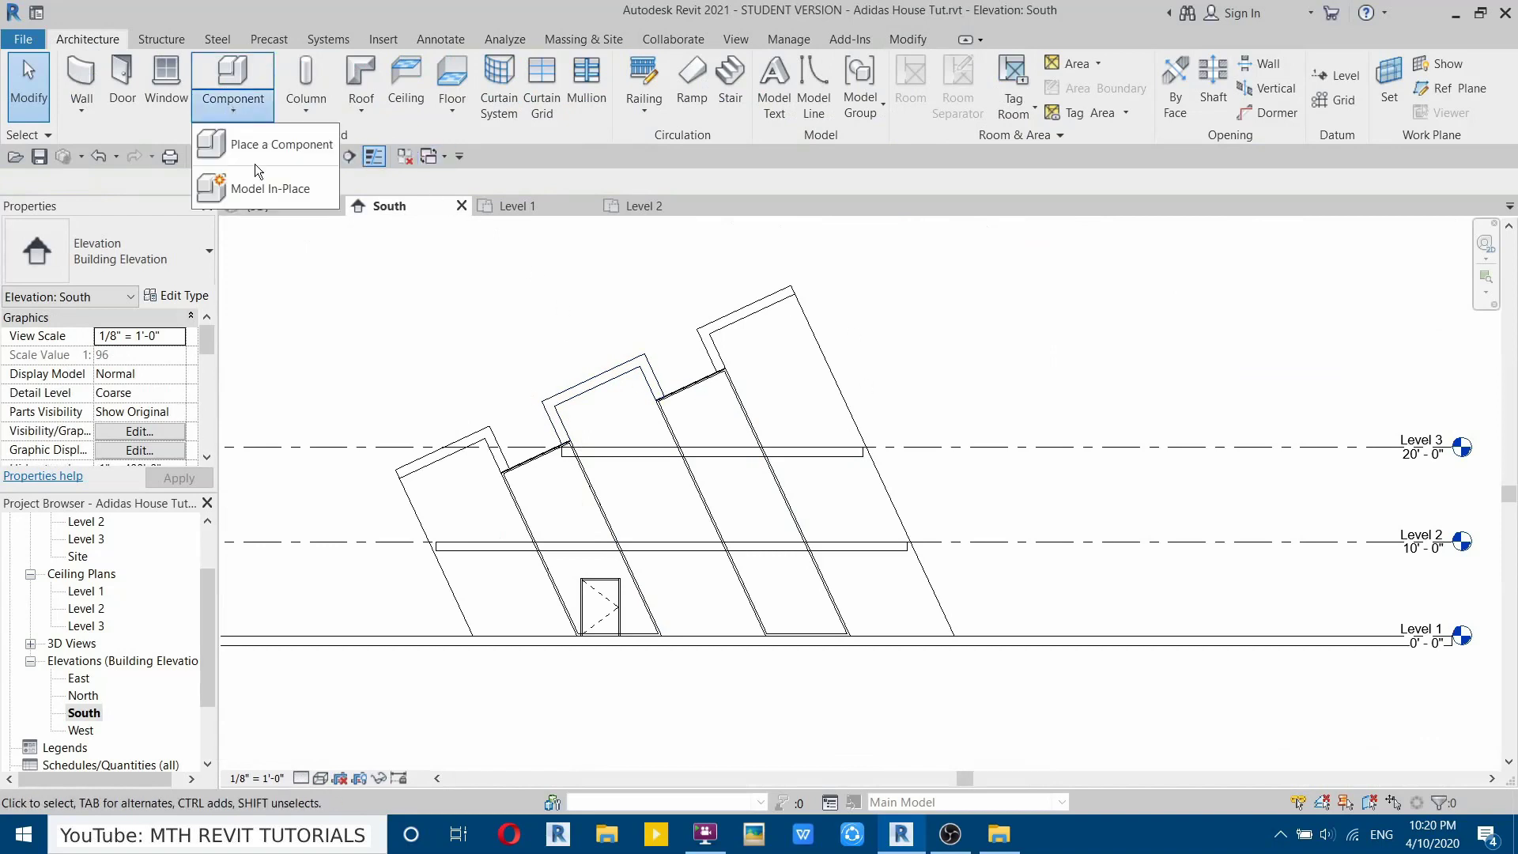
click(257, 182)
drag(874, 293, 864, 452)
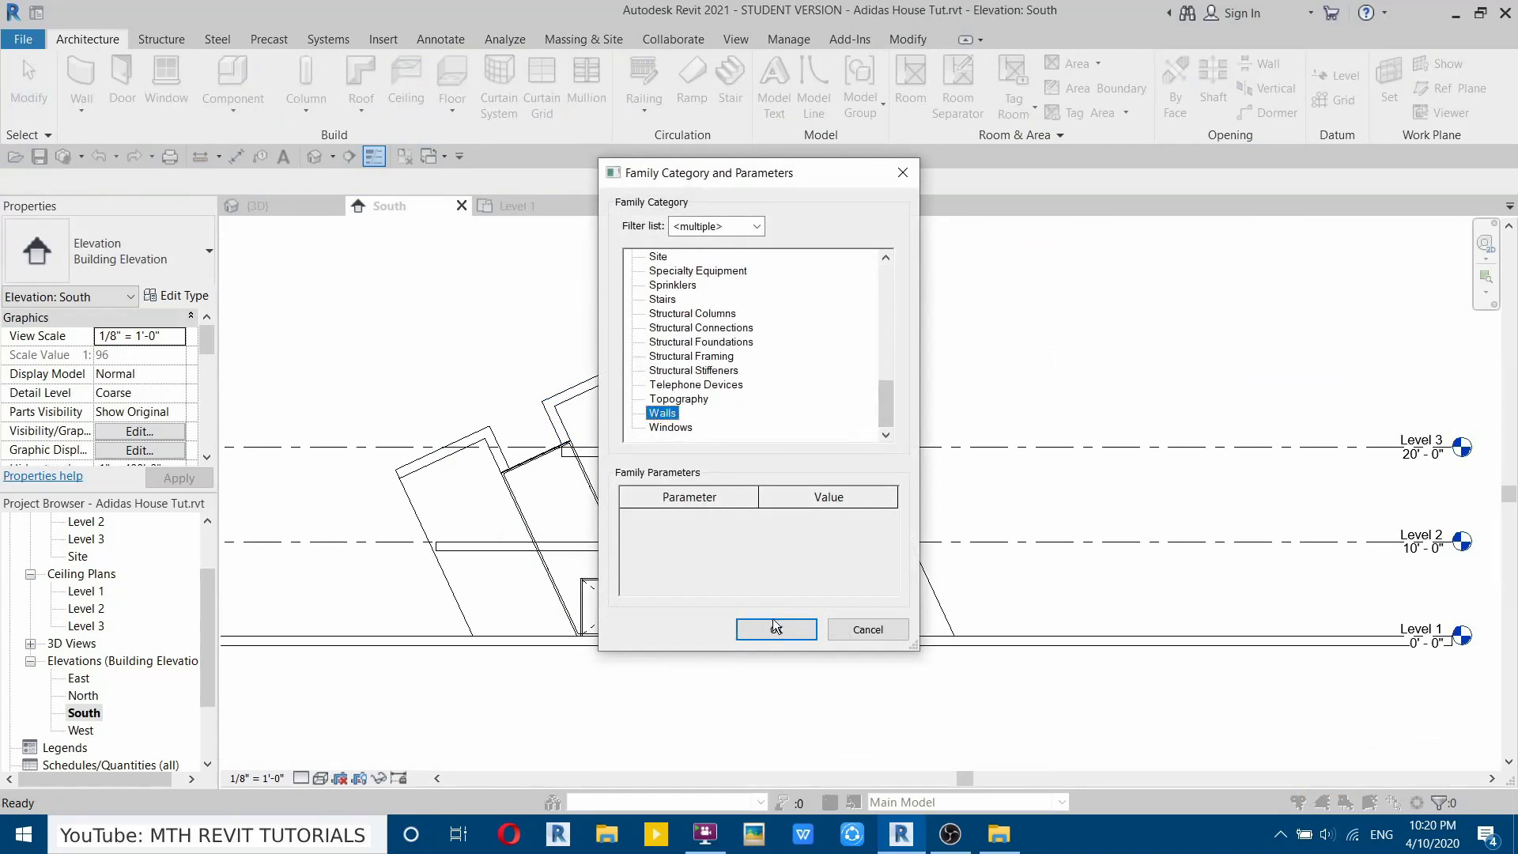
click(775, 627)
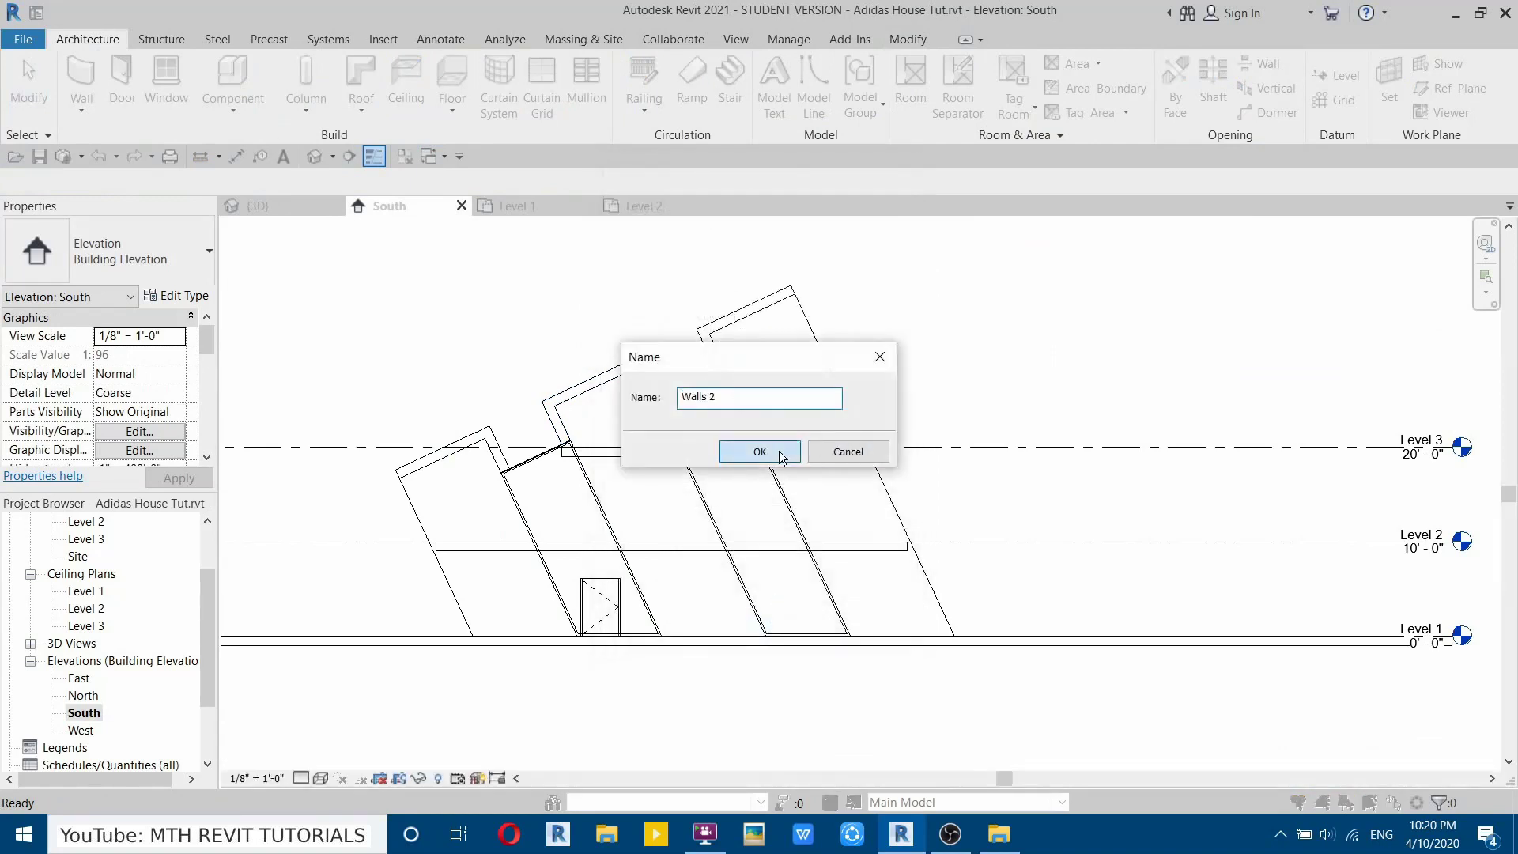
click(759, 452)
Start an extrusion on the front wall's face and sketch a closed 8" thick leaning strip along the left stripe's outer edge.
click(169, 84)
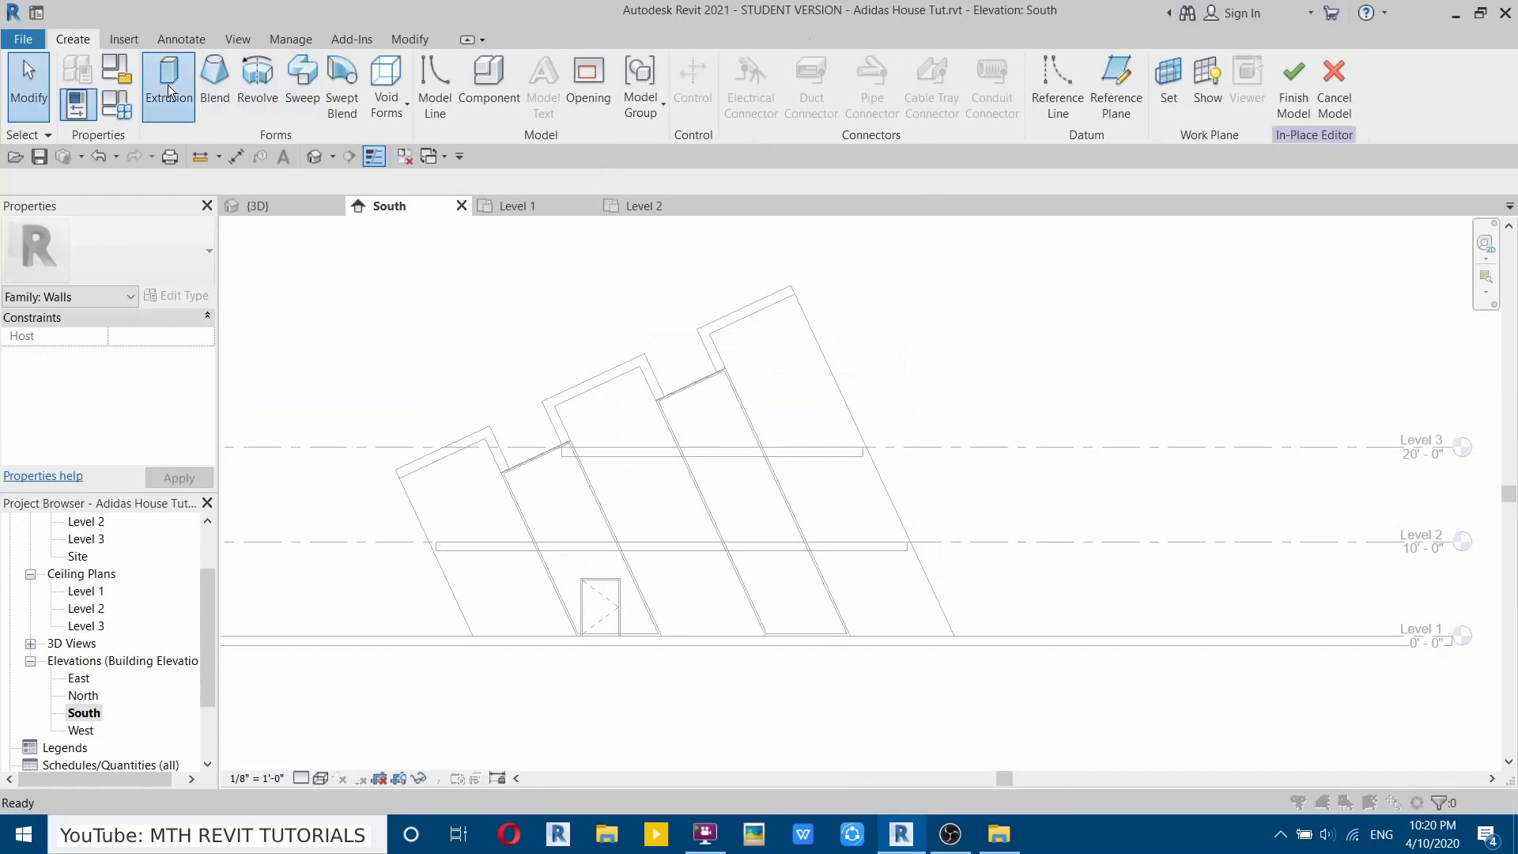
click(696, 525)
click(559, 539)
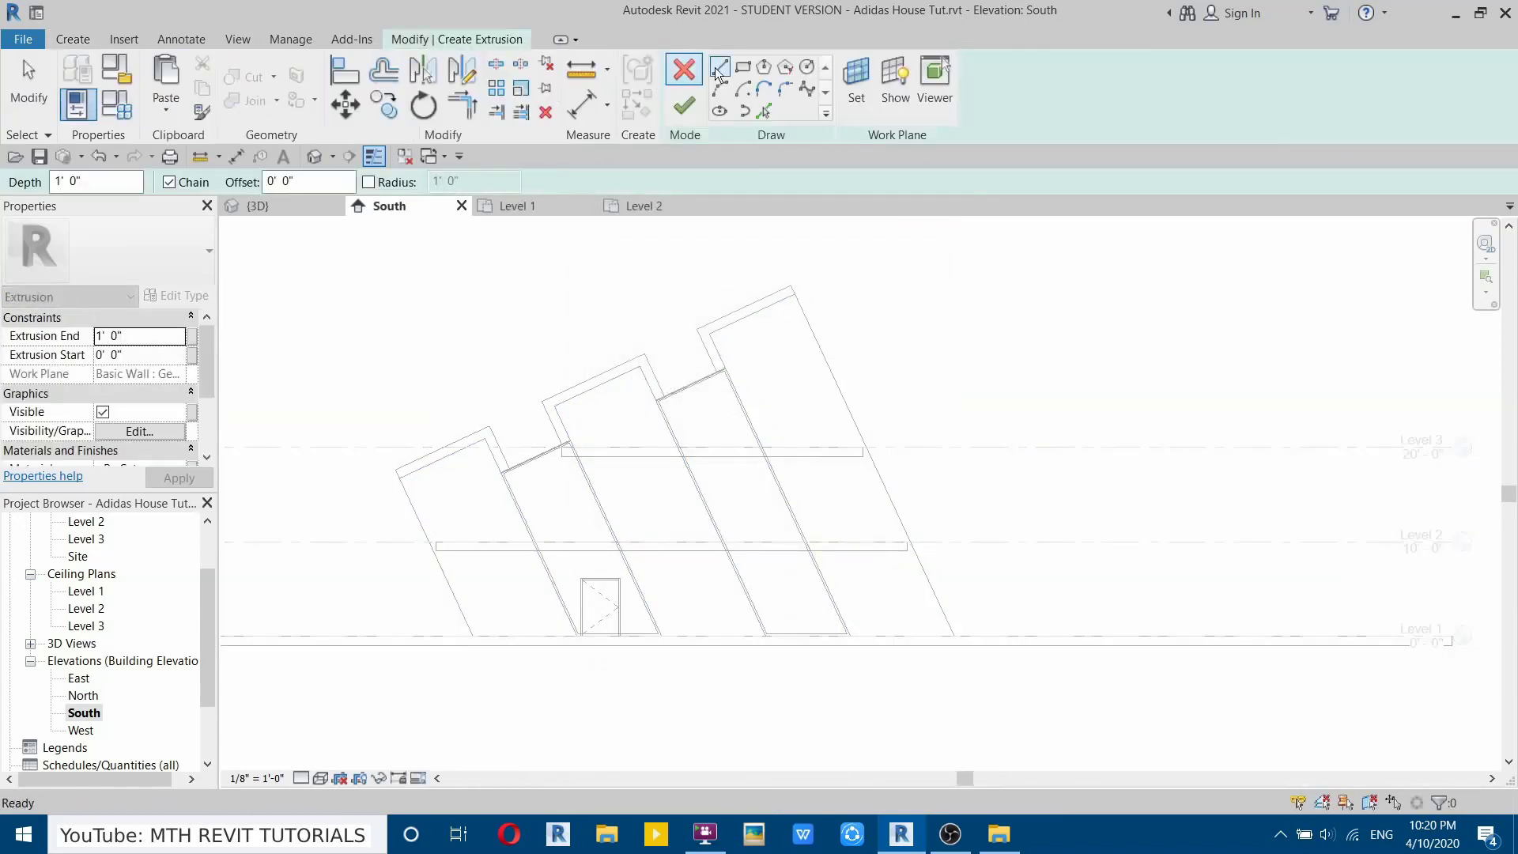
click(473, 635)
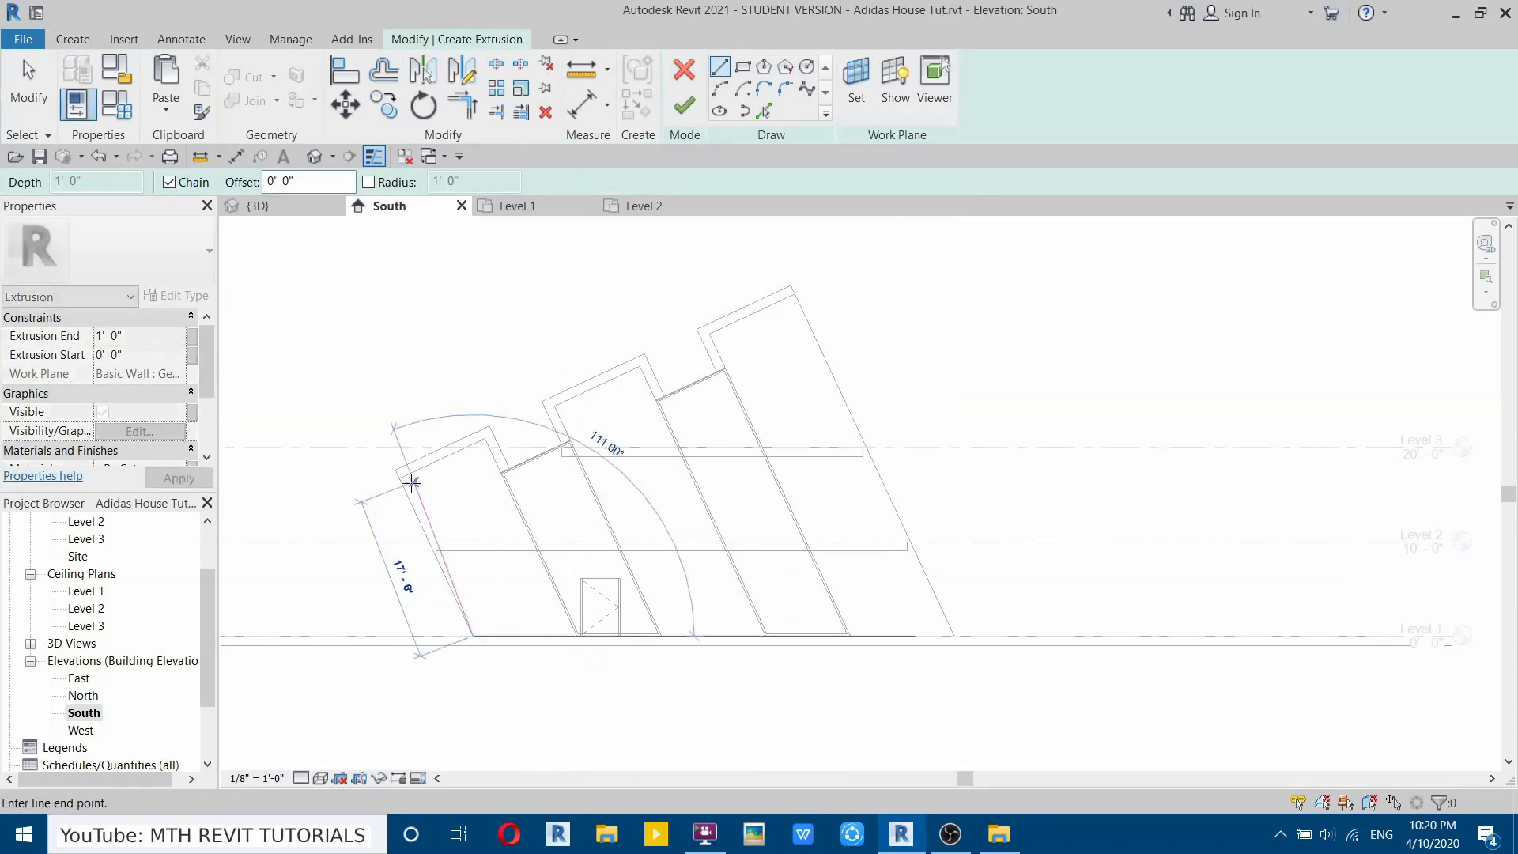
click(400, 477)
scroll(403, 474, up, 3)
scroll(410, 469, up, 1)
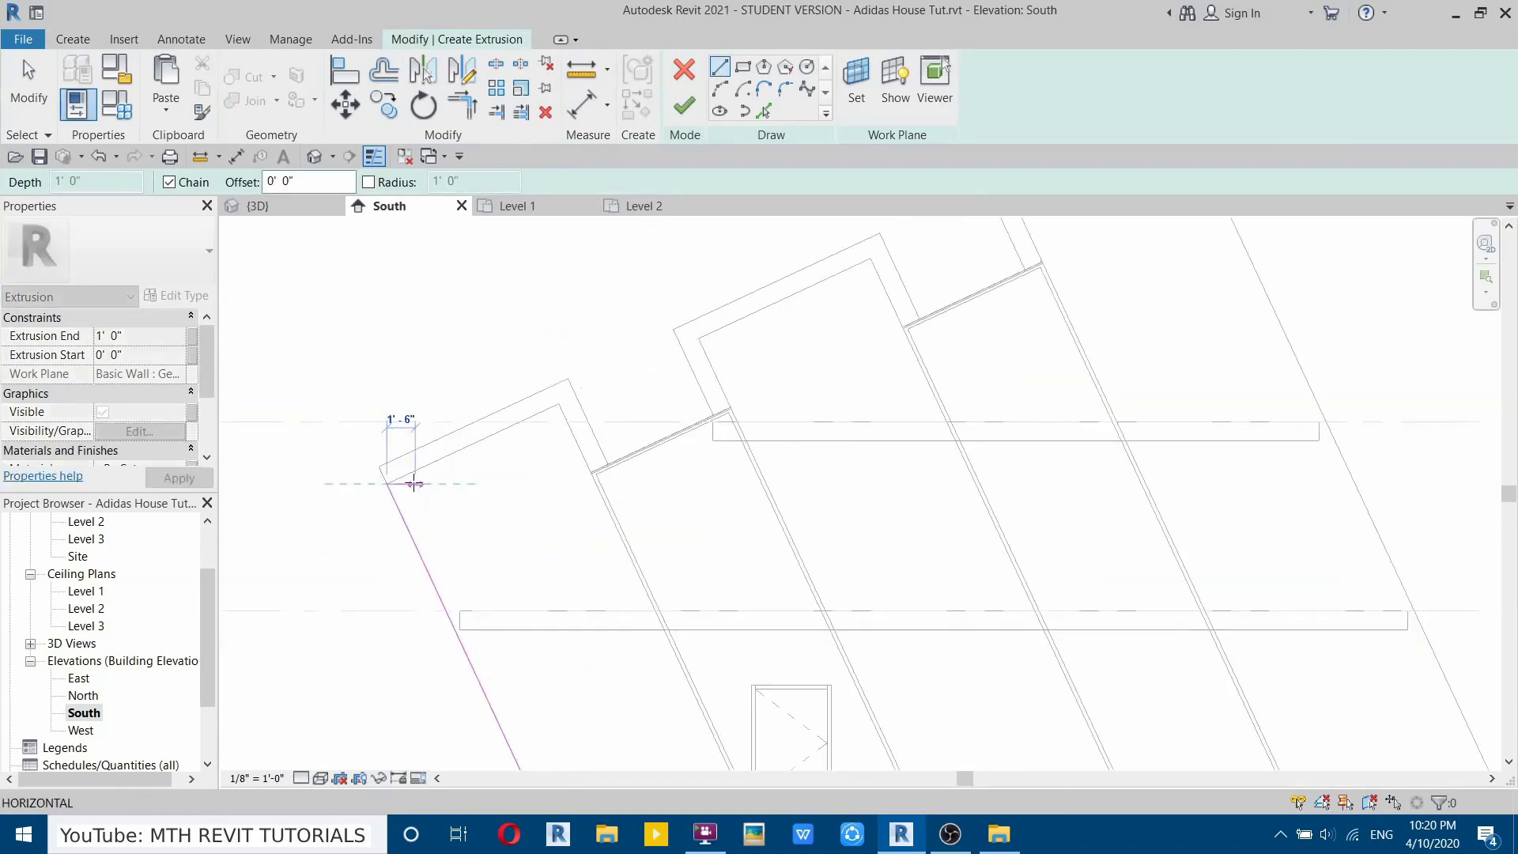
text(8)
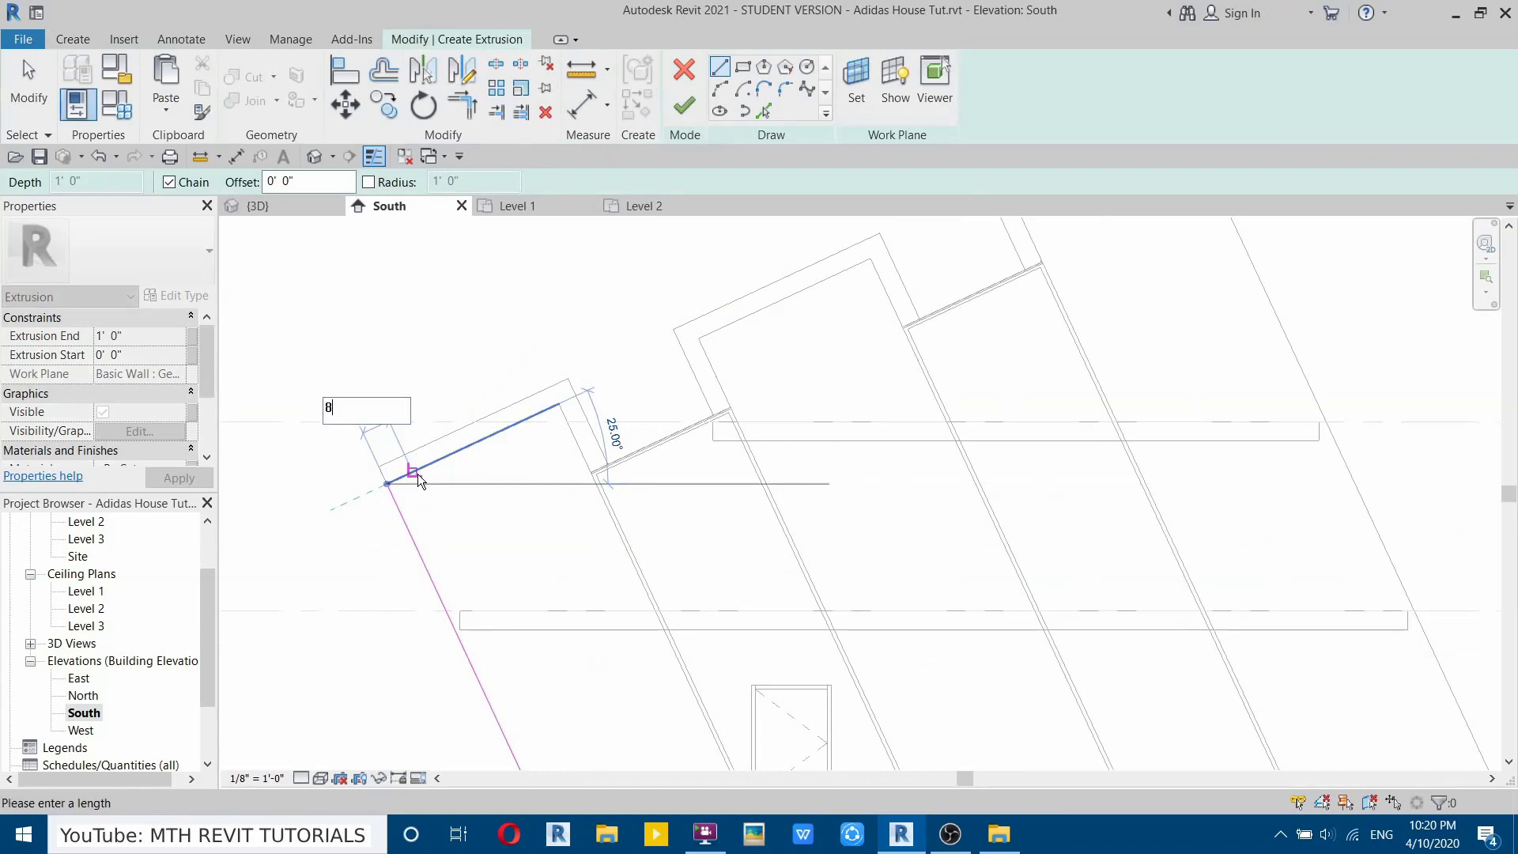
key(Return)
scroll(494, 521, down, 2)
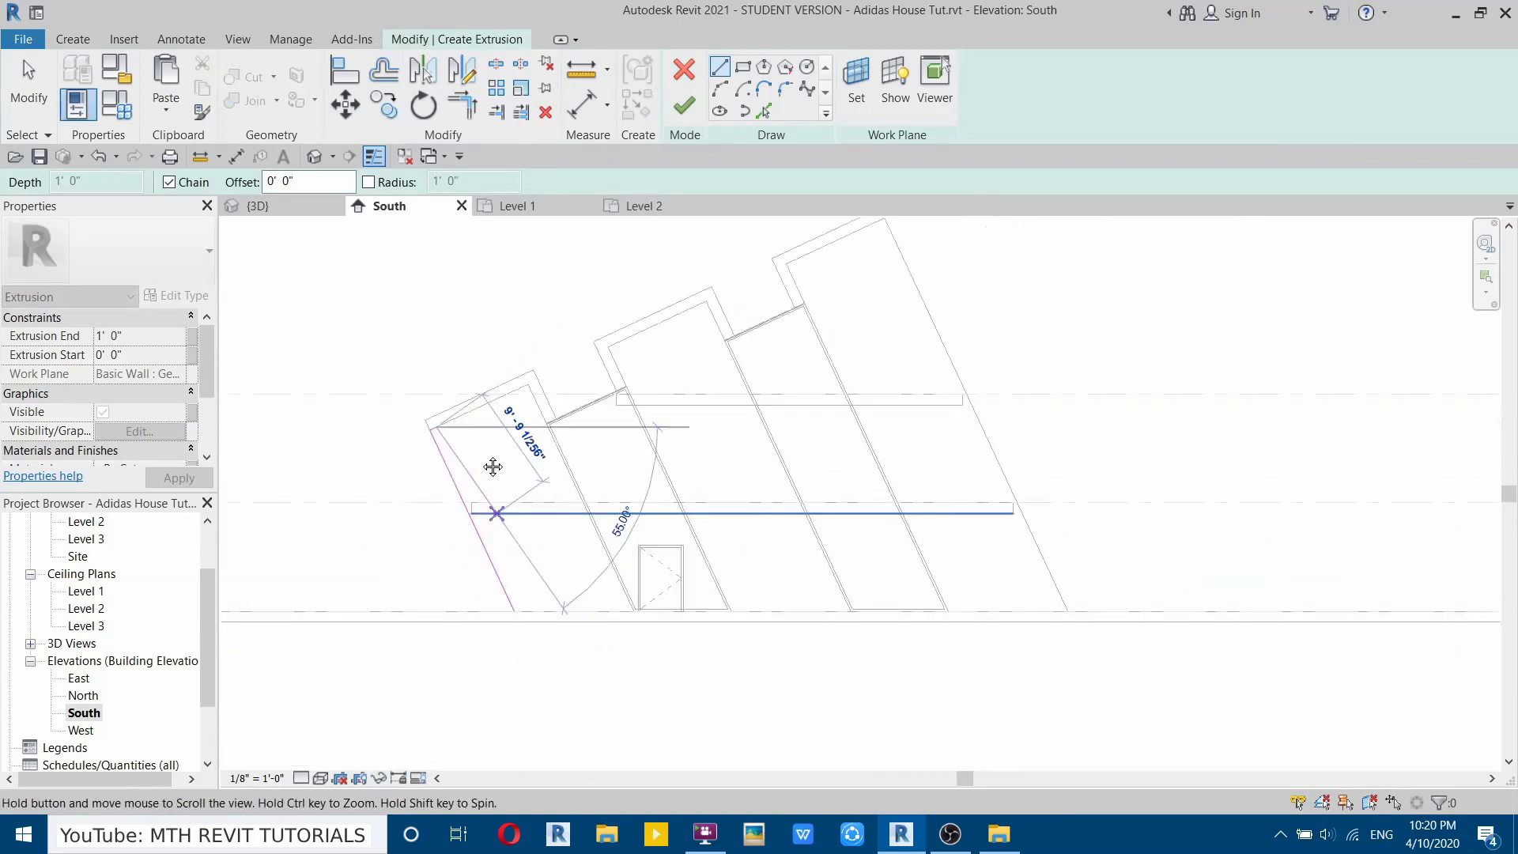
scroll(498, 538, up, 2)
click(517, 528)
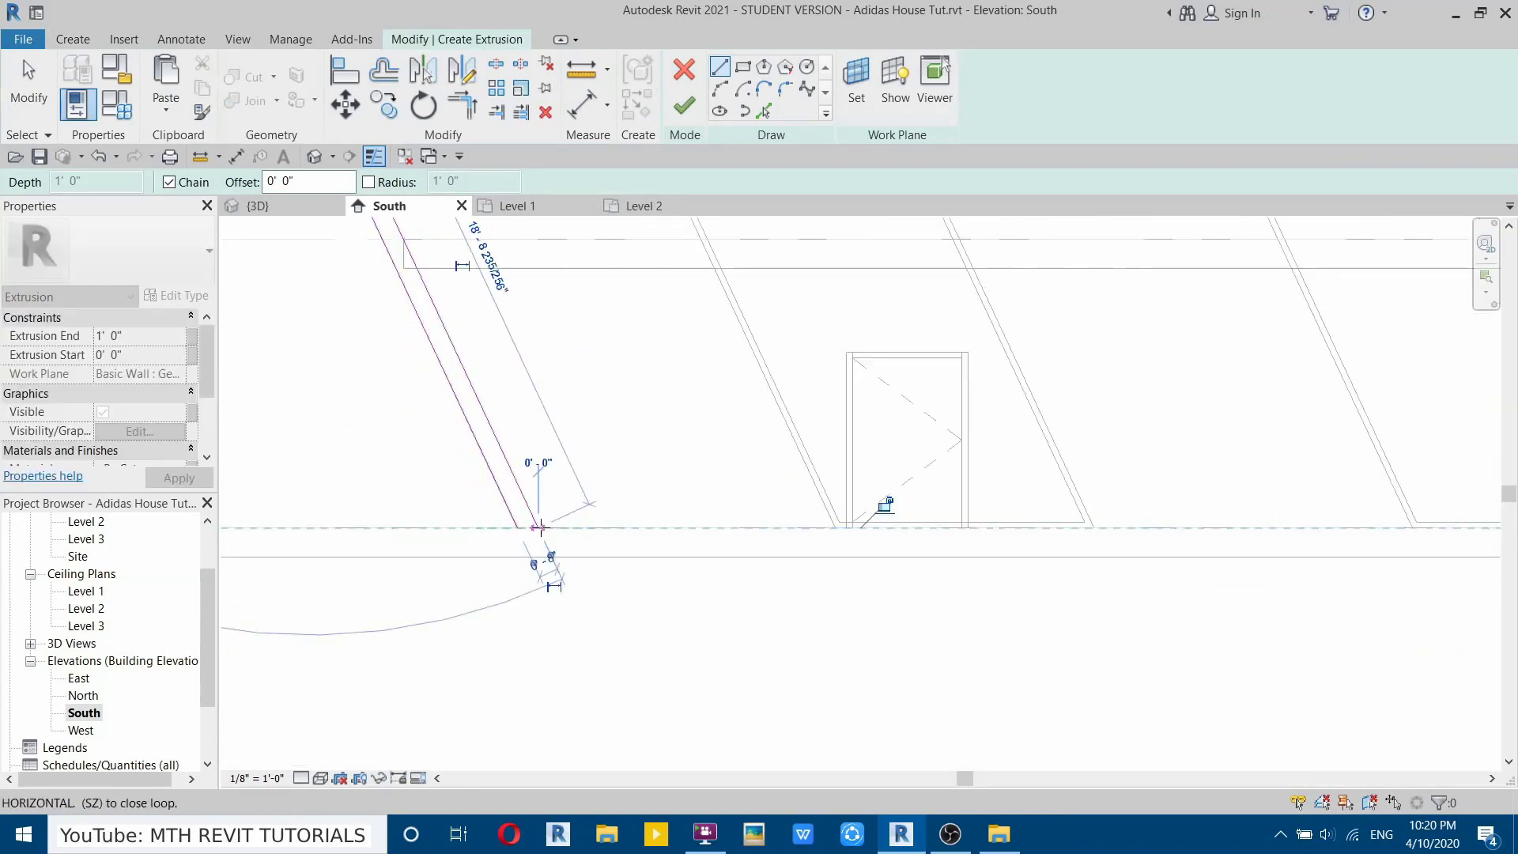
click(517, 527)
Sketch a closed 8" thick leaning strip along the right stripe's outer edge and finish the extrusion.
scroll(468, 655, down, 3)
scroll(1047, 581, up, 2)
click(1029, 633)
scroll(1017, 617, down, 2)
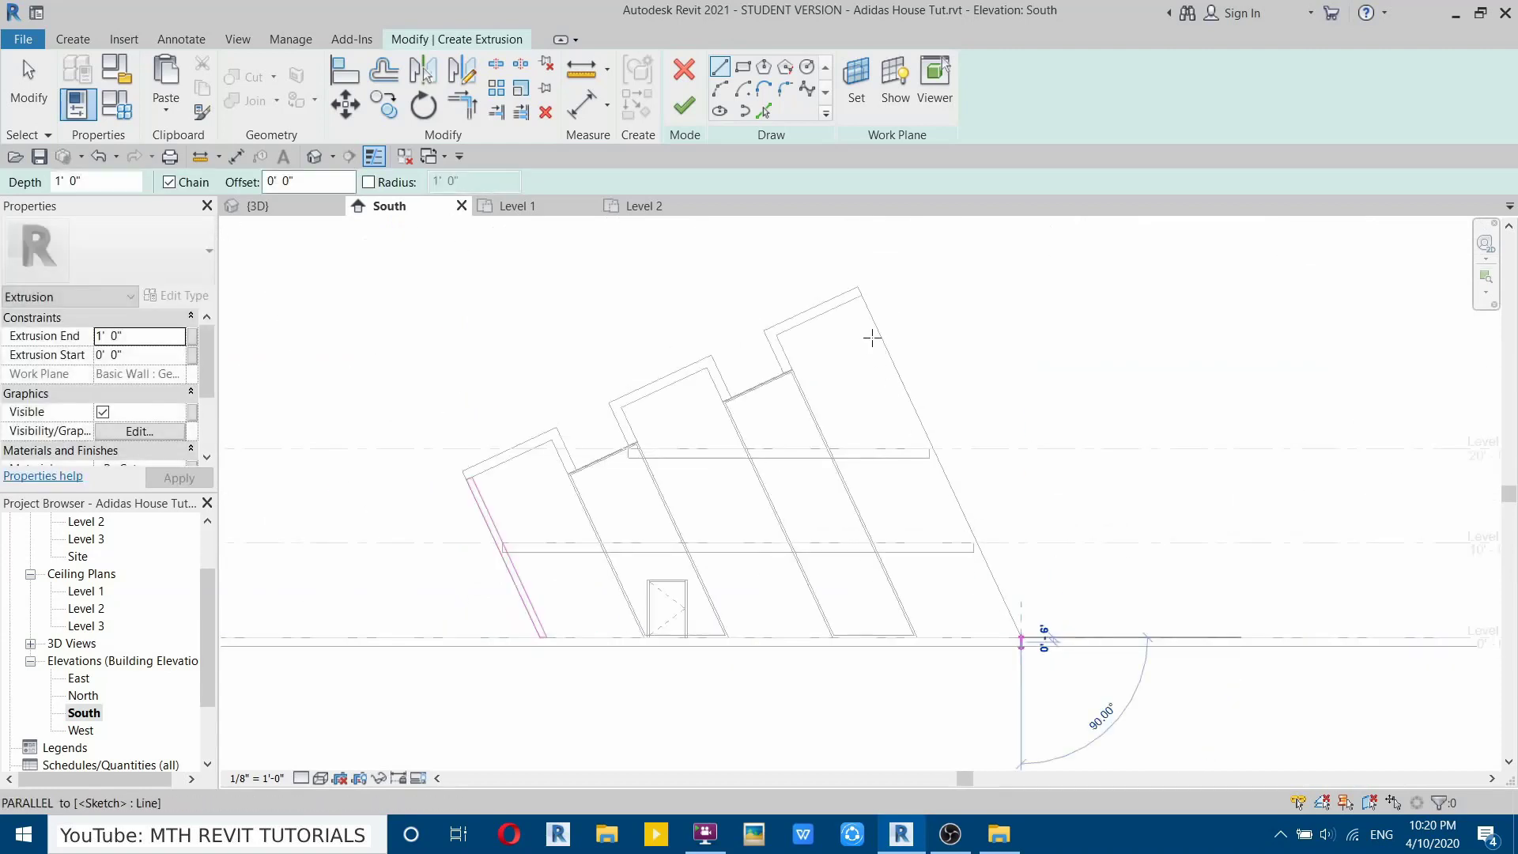
click(861, 296)
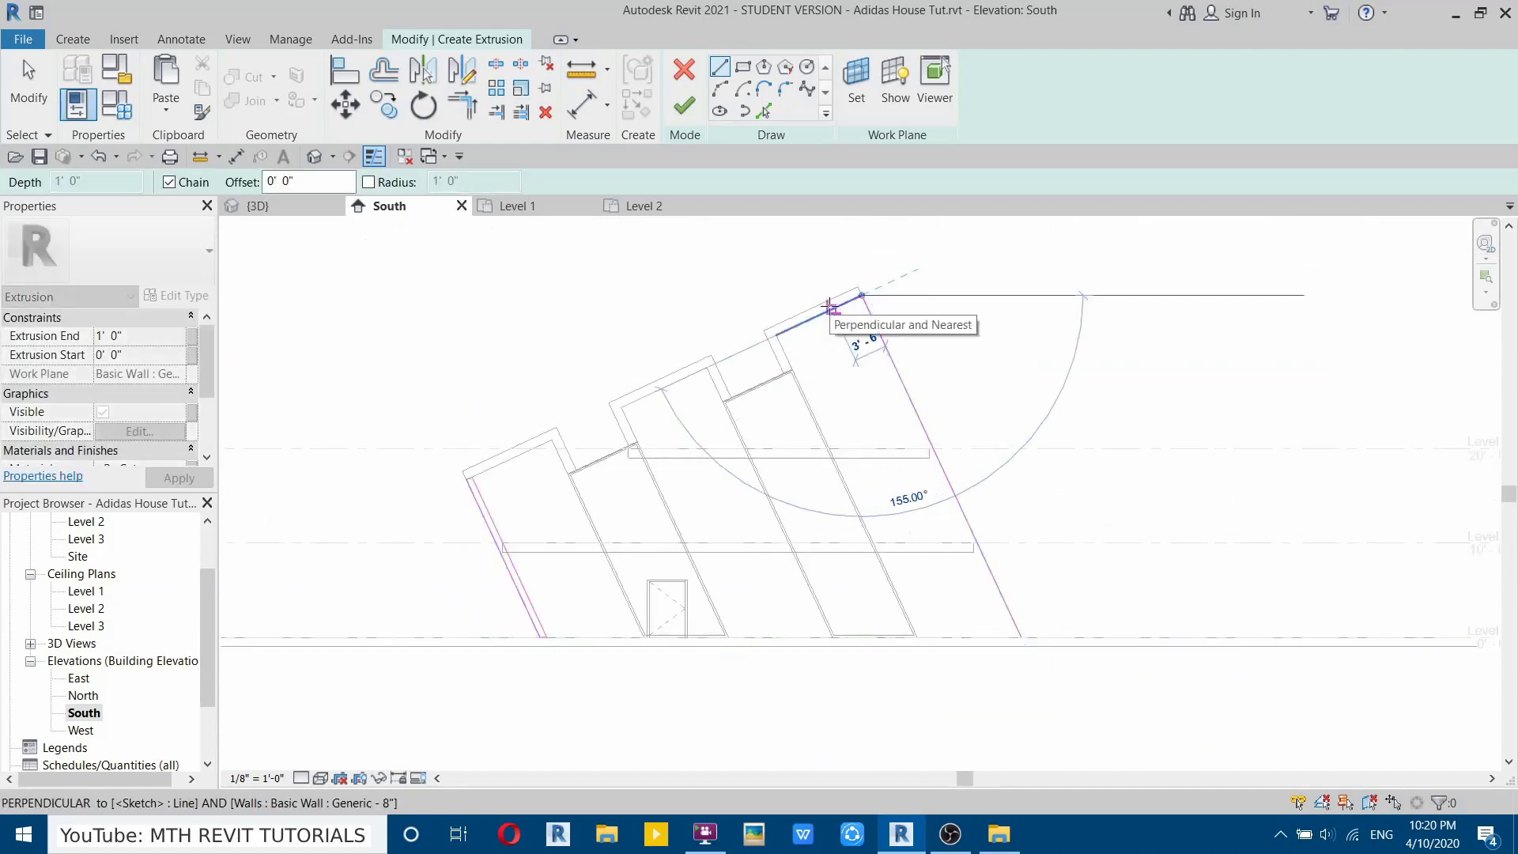
text(8)
key(Return)
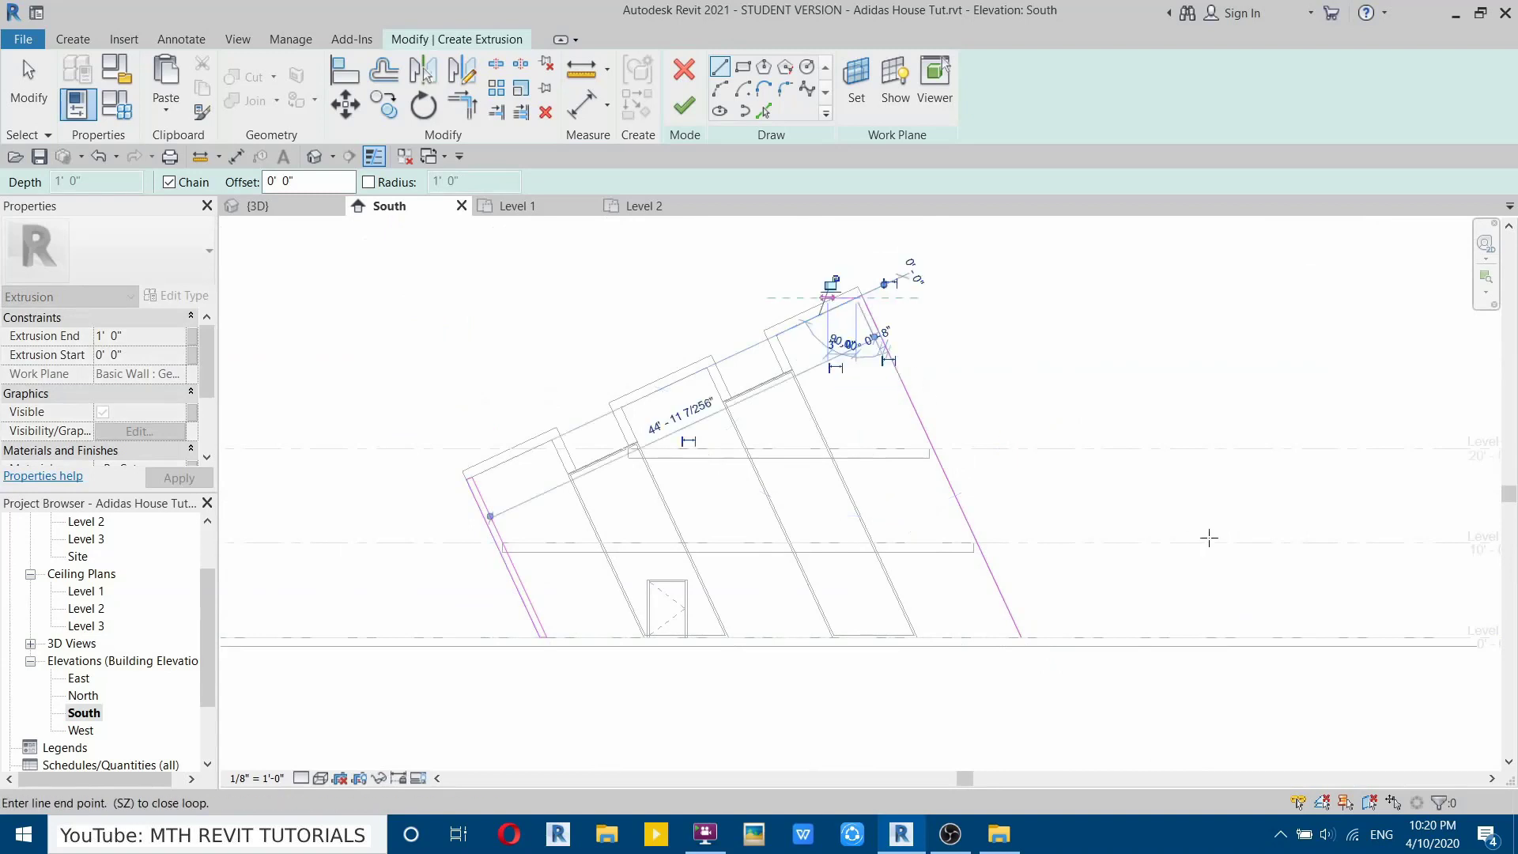
scroll(989, 644, up, 5)
click(1042, 617)
click(1062, 619)
scroll(1069, 666, down, 6)
key(Escape)
scroll(848, 599, up, 2)
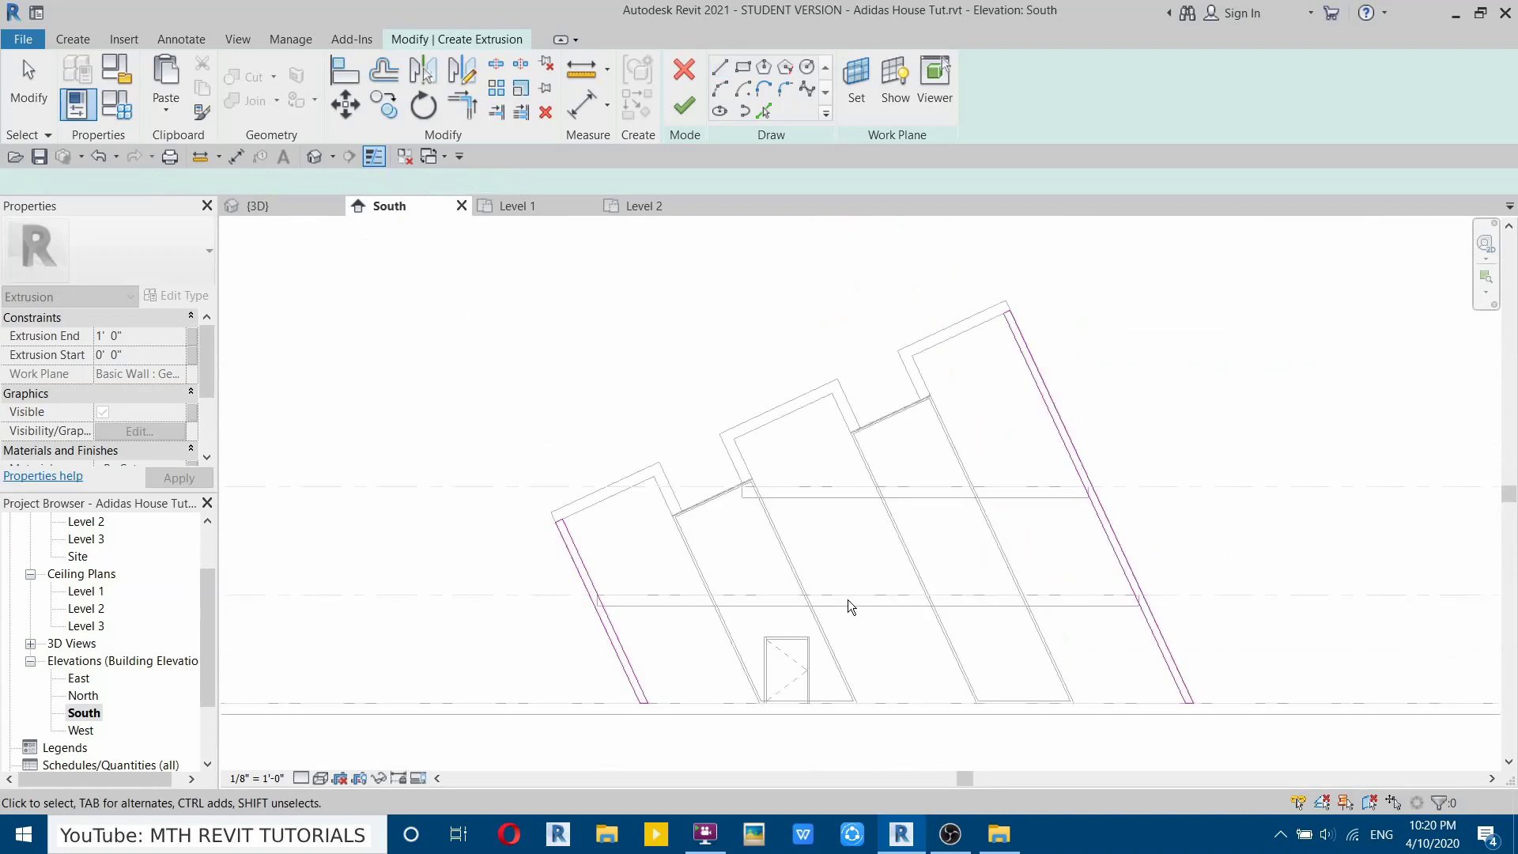
click(684, 105)
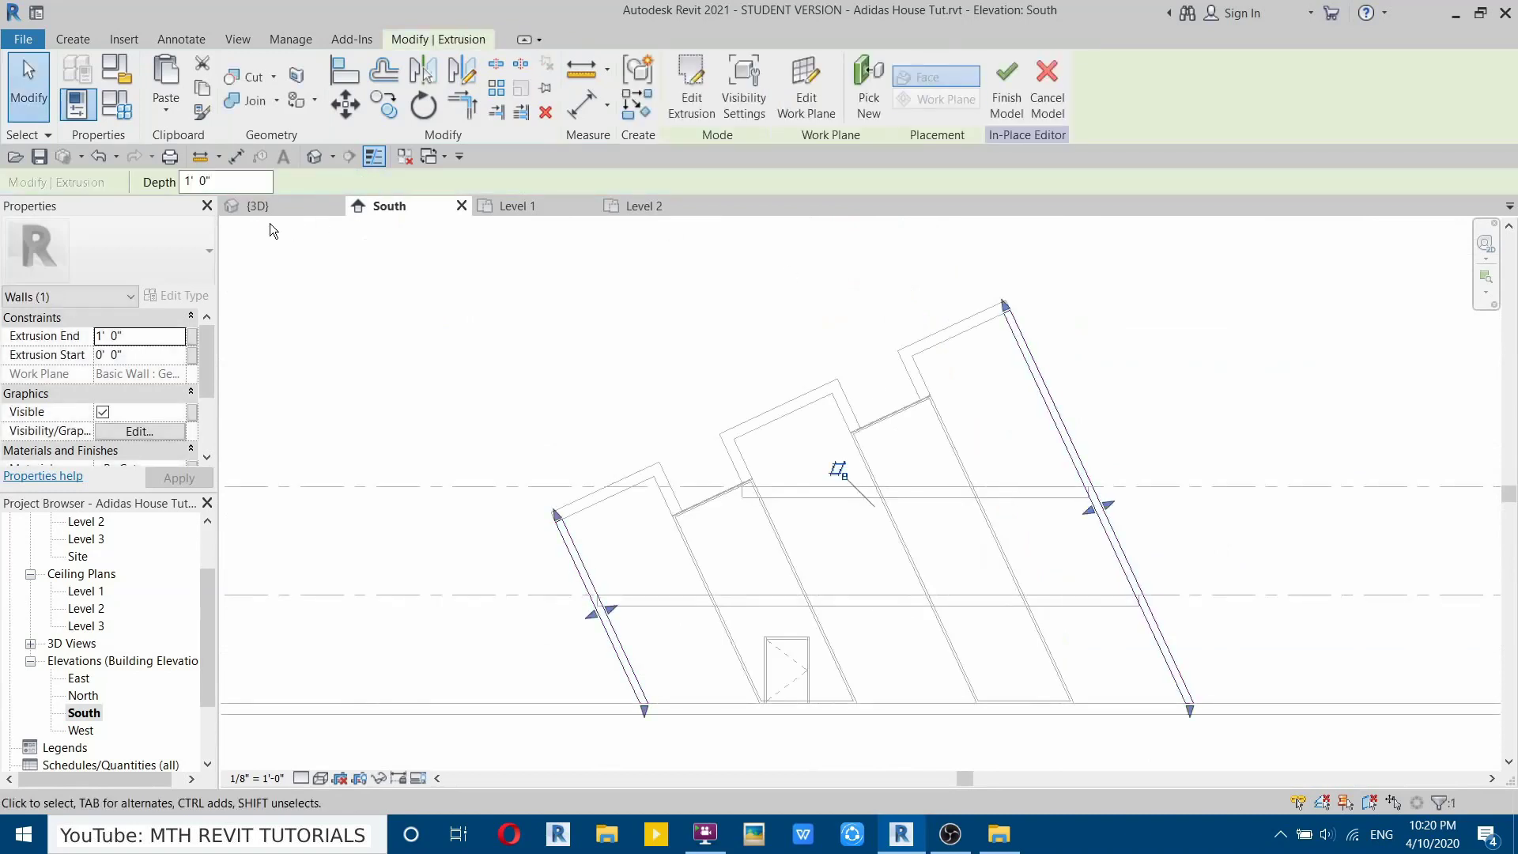
In the Level 1 floor plan, stretch the side wall extrusion so it spans between the front and rear walls.
scroll(85, 580, up, 2)
double_click(86, 573)
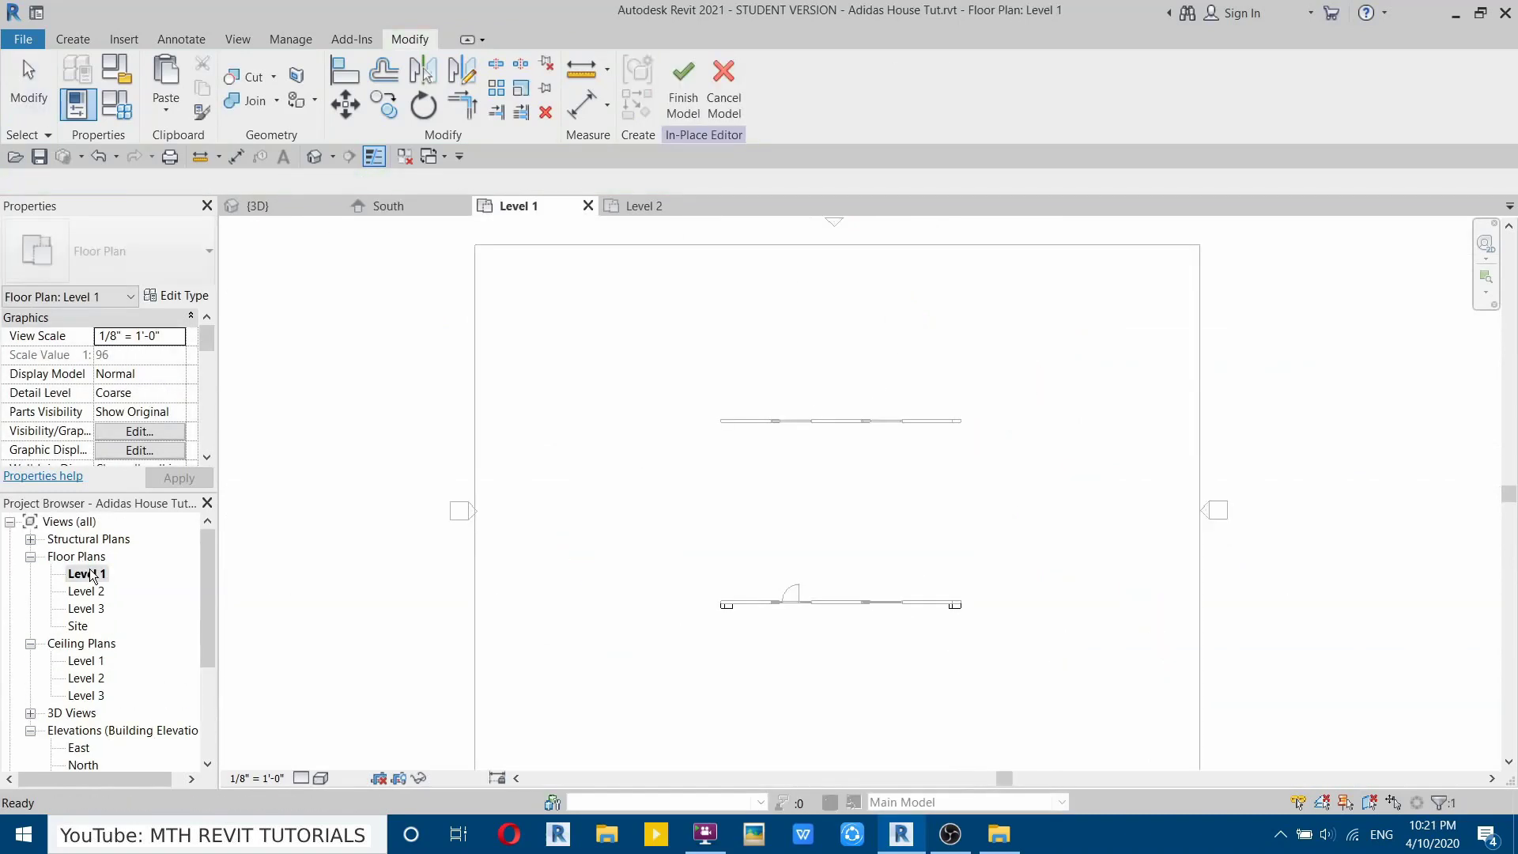
middle_drag(844, 651, 833, 677)
key(Escape)
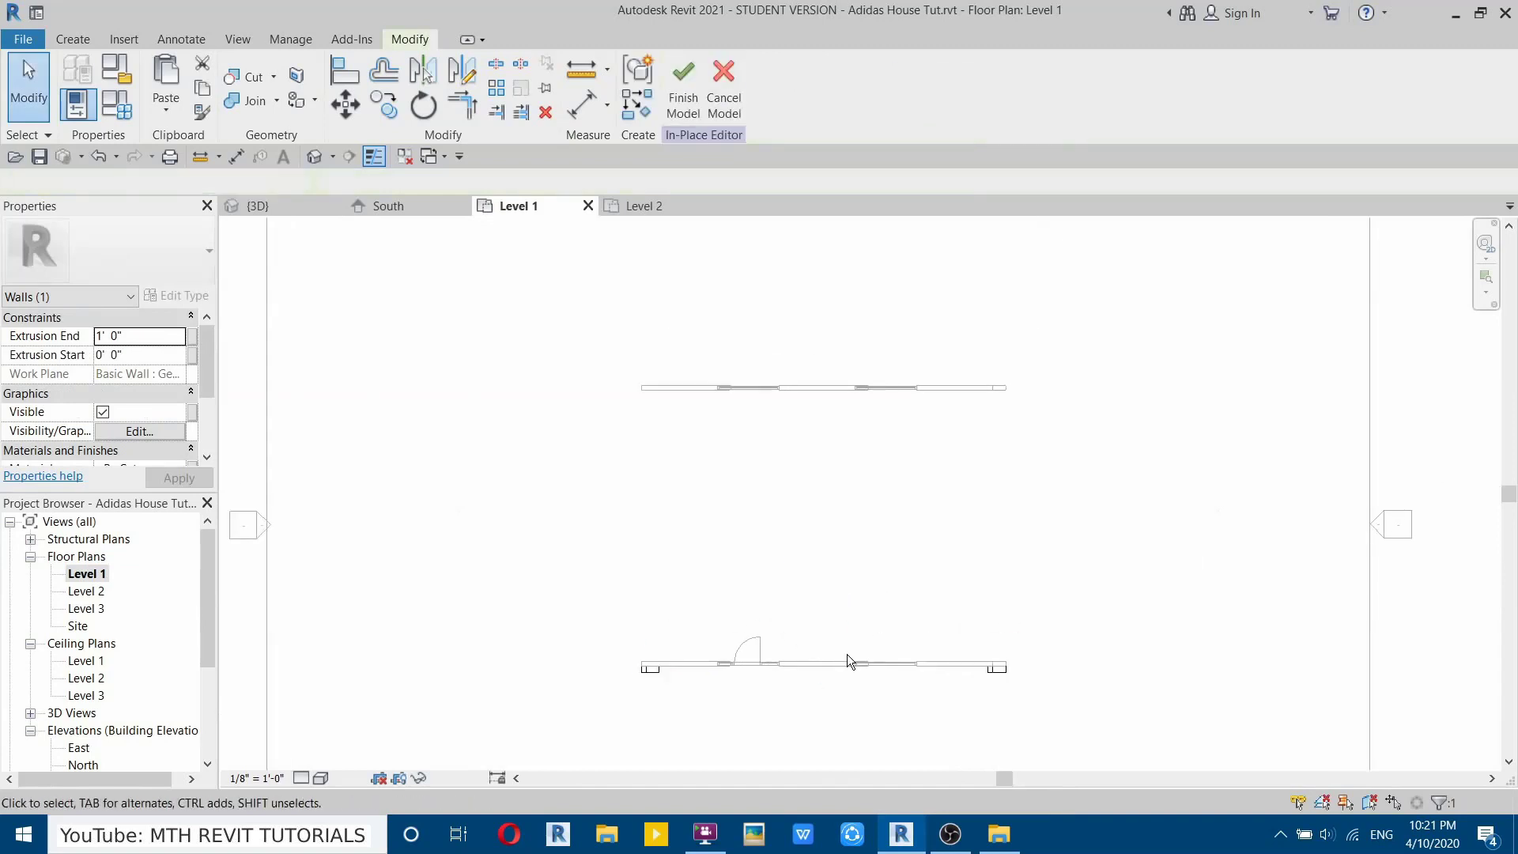
click(861, 668)
drag(825, 661, 836, 379)
scroll(810, 693, up, 3)
drag(837, 673, 837, 653)
click(384, 302)
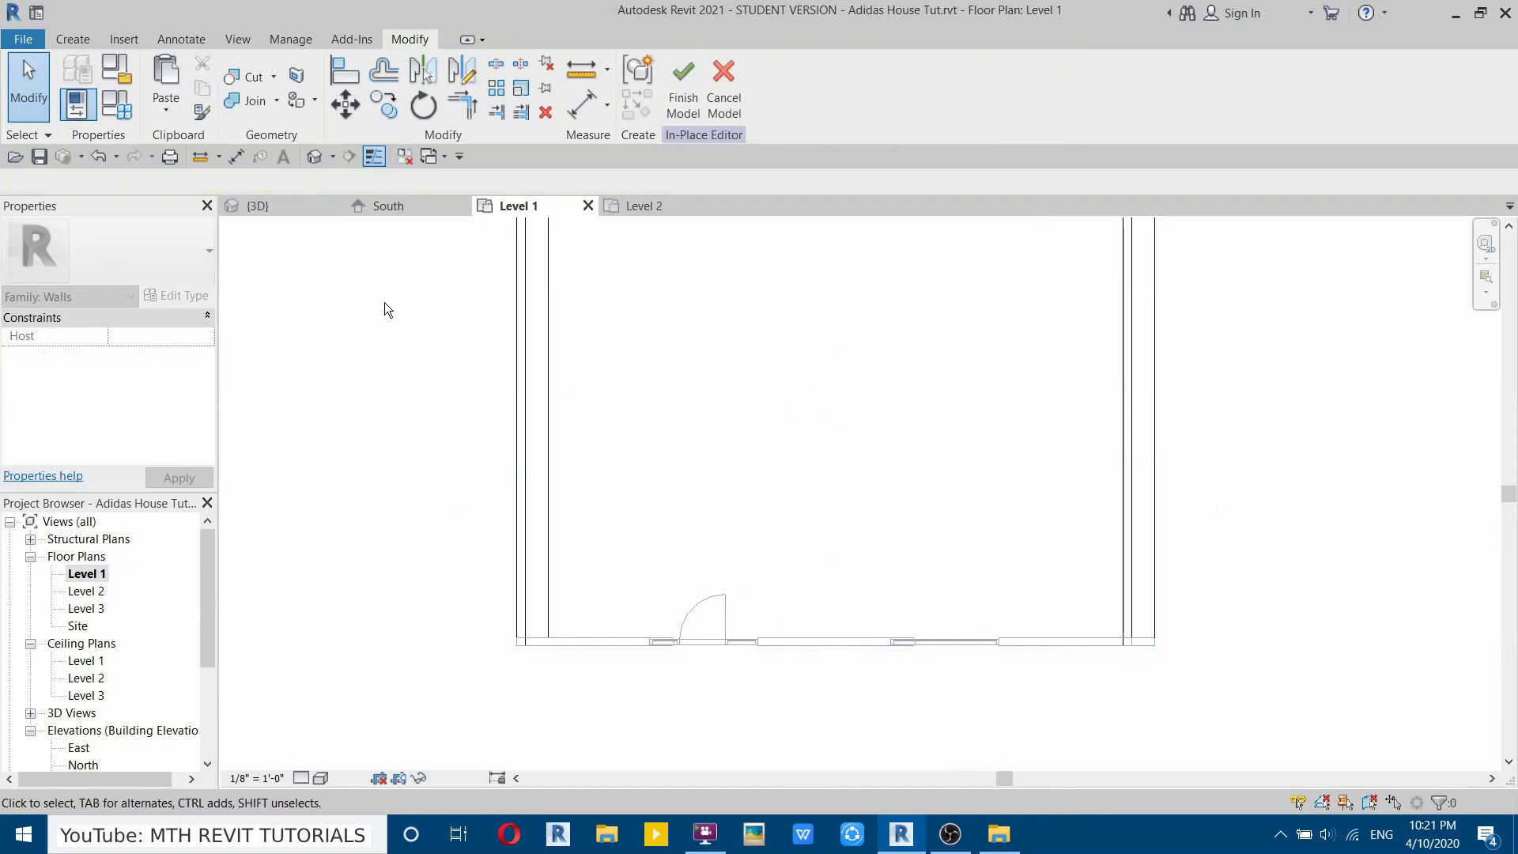
Open the default 3D view, close the inactive views and finish the in-place wall model.
click(314, 159)
click(406, 156)
shift+middle_drag(556, 392, 664, 166)
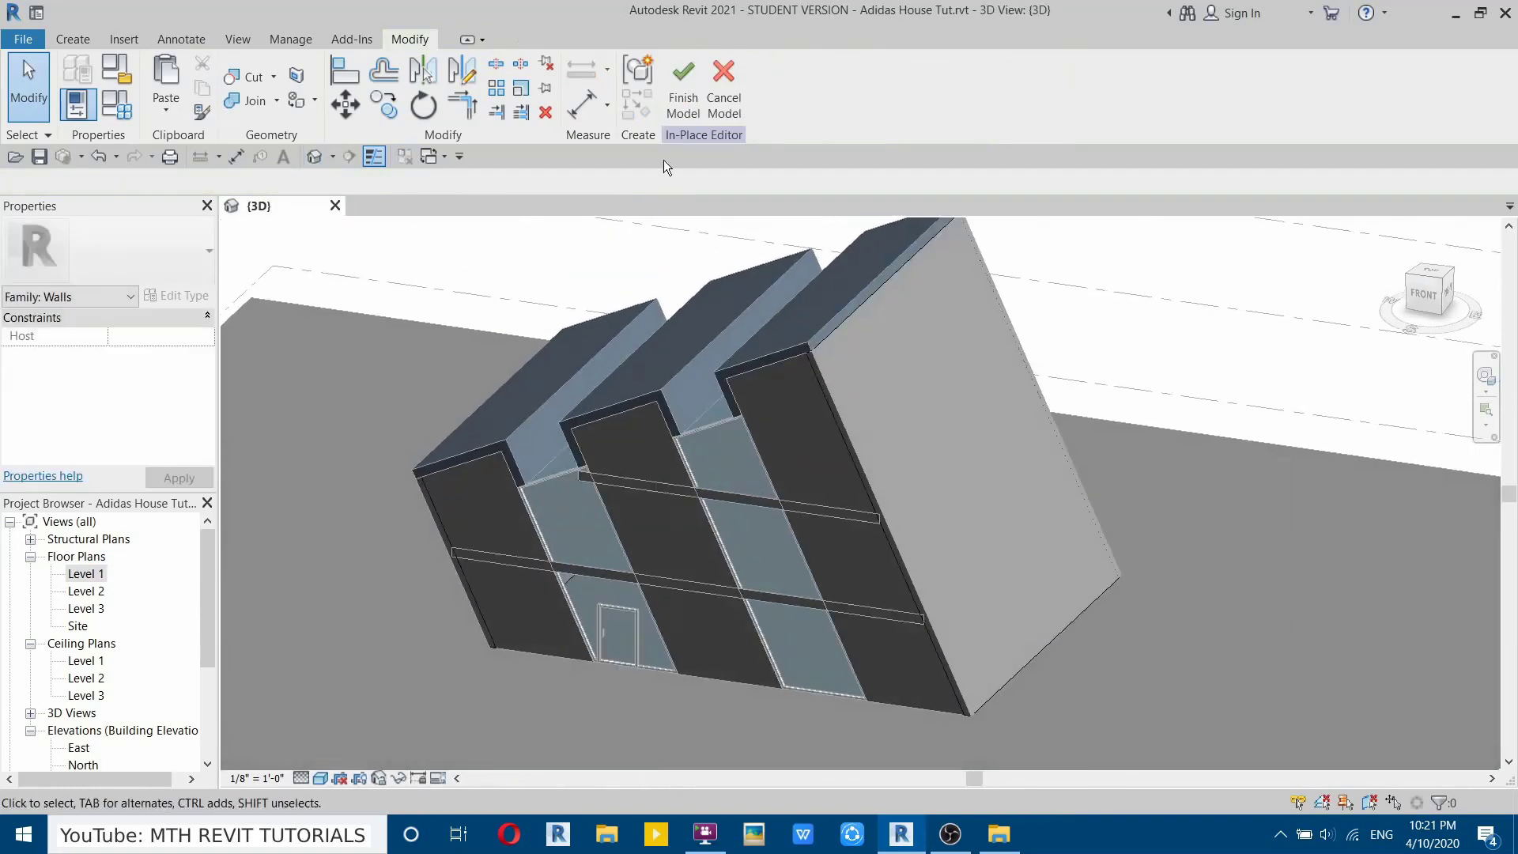
click(681, 113)
Examine the completed house and its new leaning side walls in 3D from several angles.
shift+middle_drag(1122, 433, 672, 562)
middle_drag(848, 575, 588, 547)
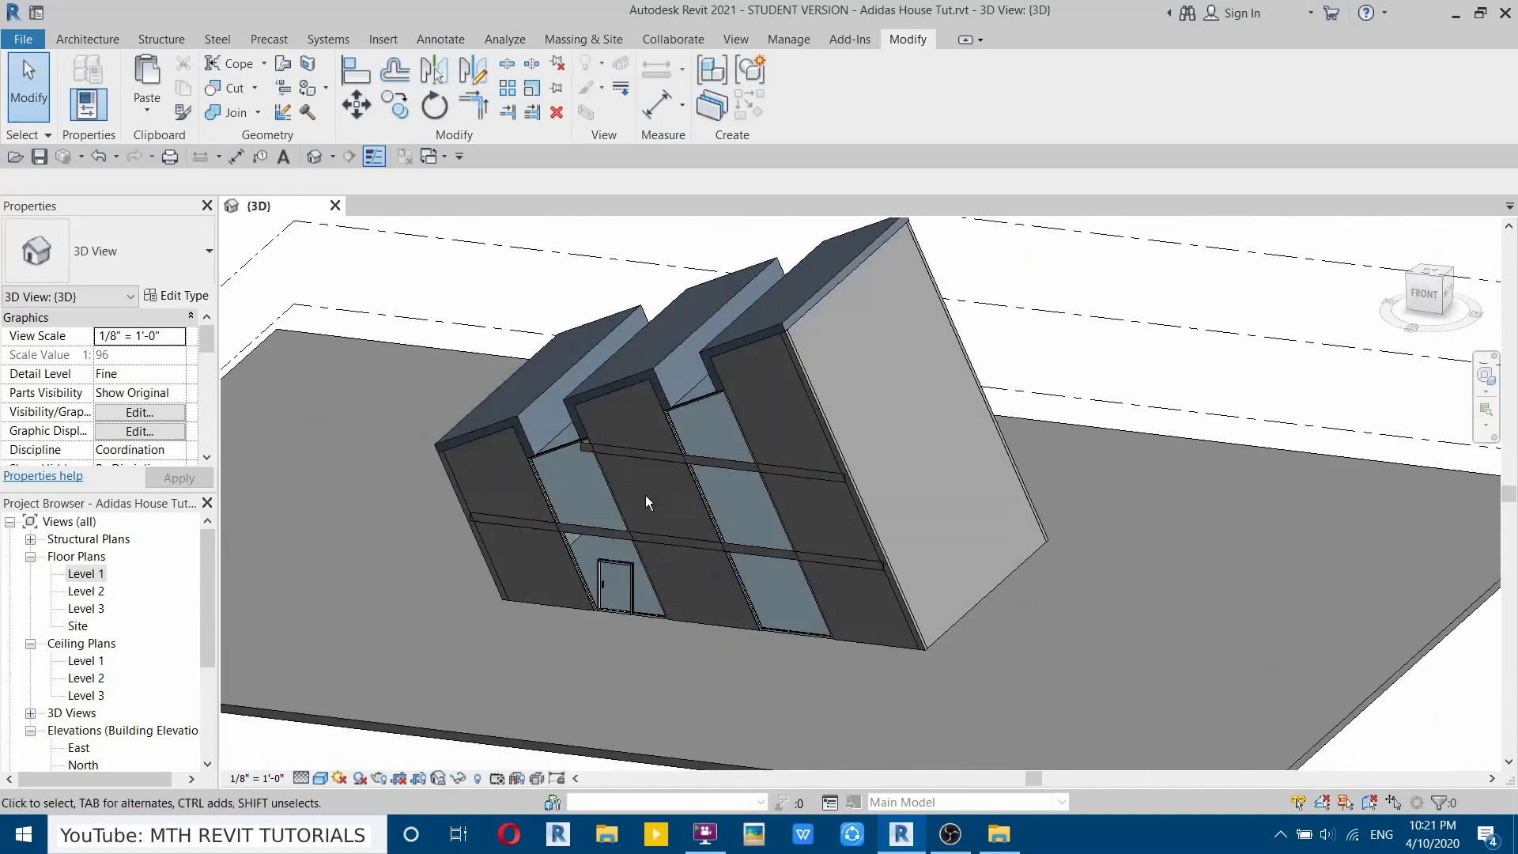
scroll(522, 474, up, 3)
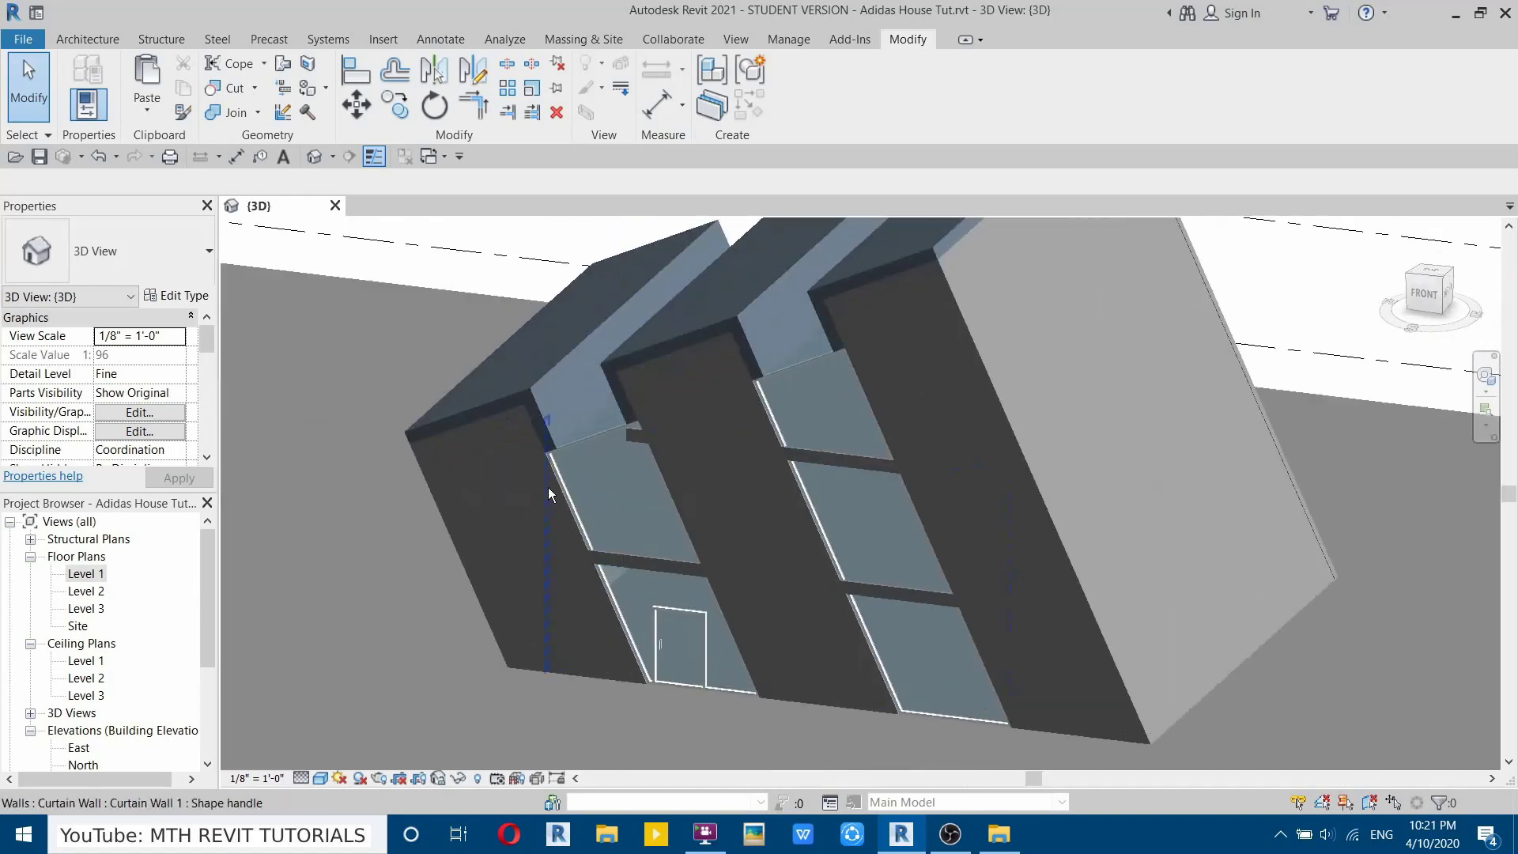
middle_drag(851, 498, 751, 460)
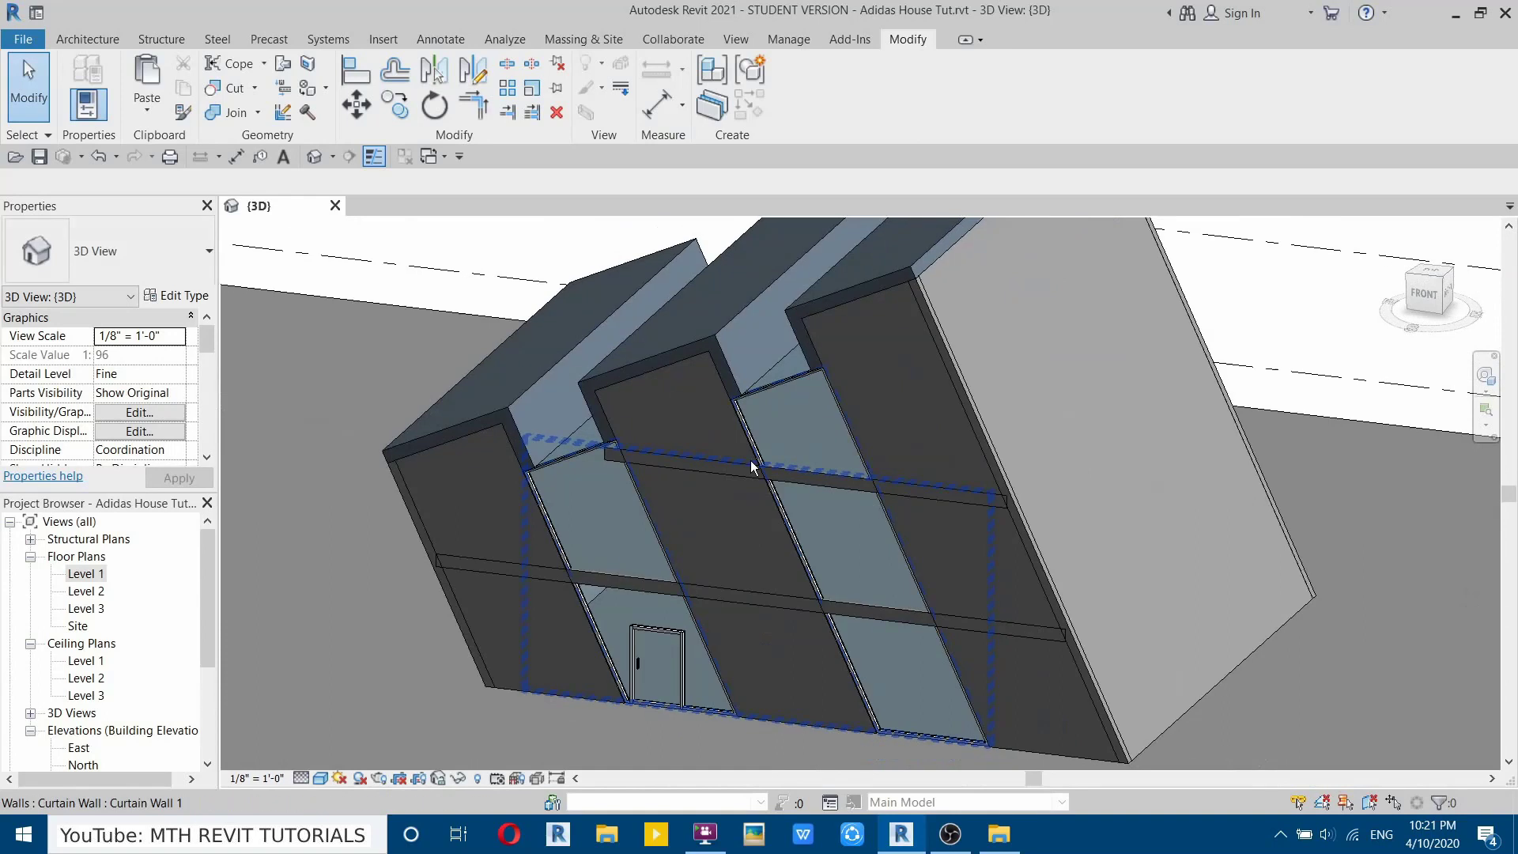
scroll(751, 460, down, 5)
shift+middle_drag(746, 528, 641, 522)
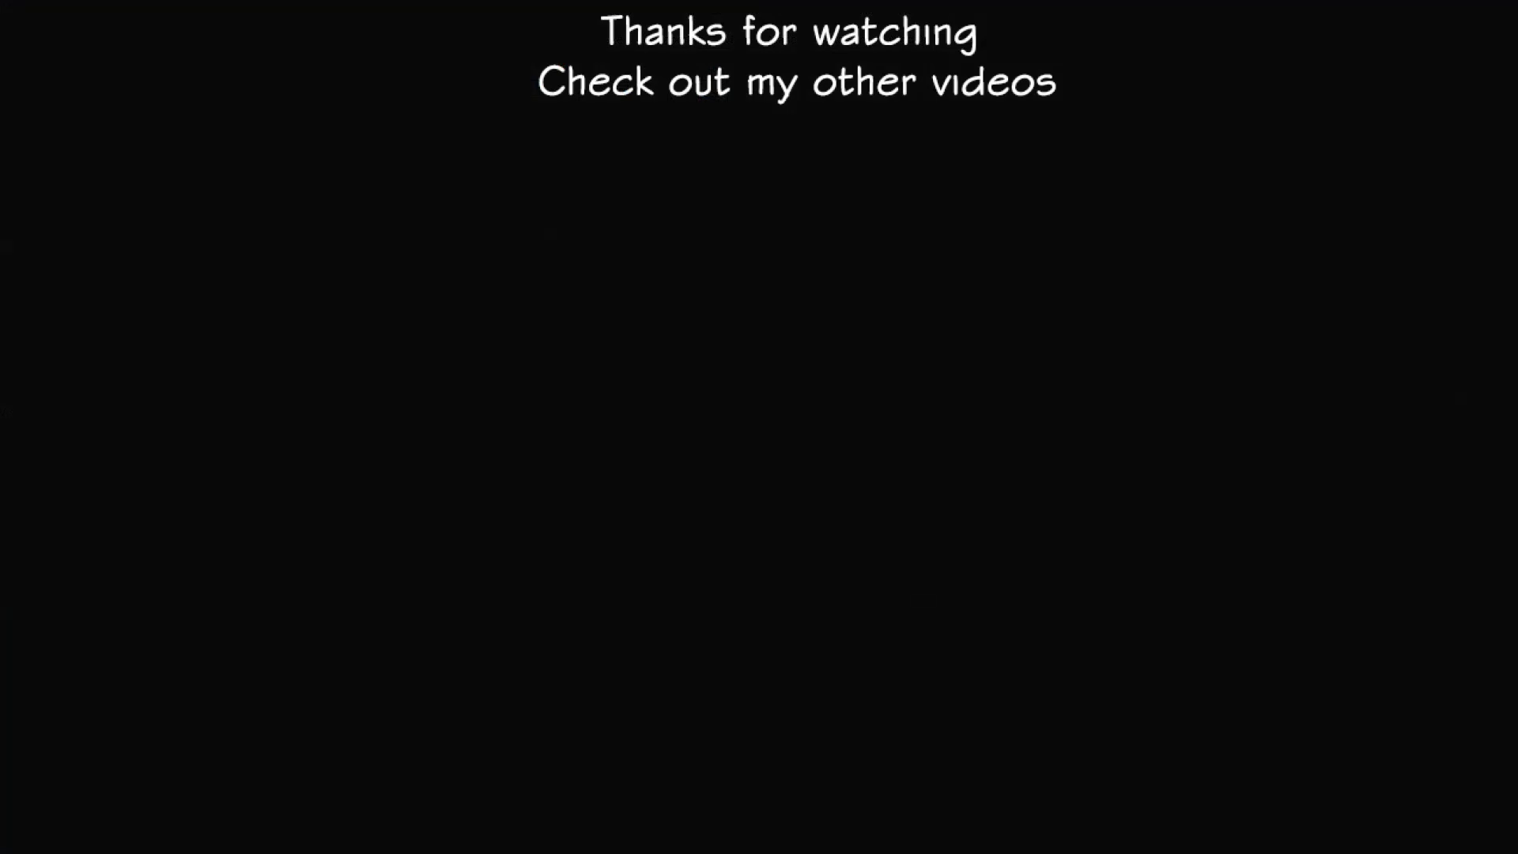